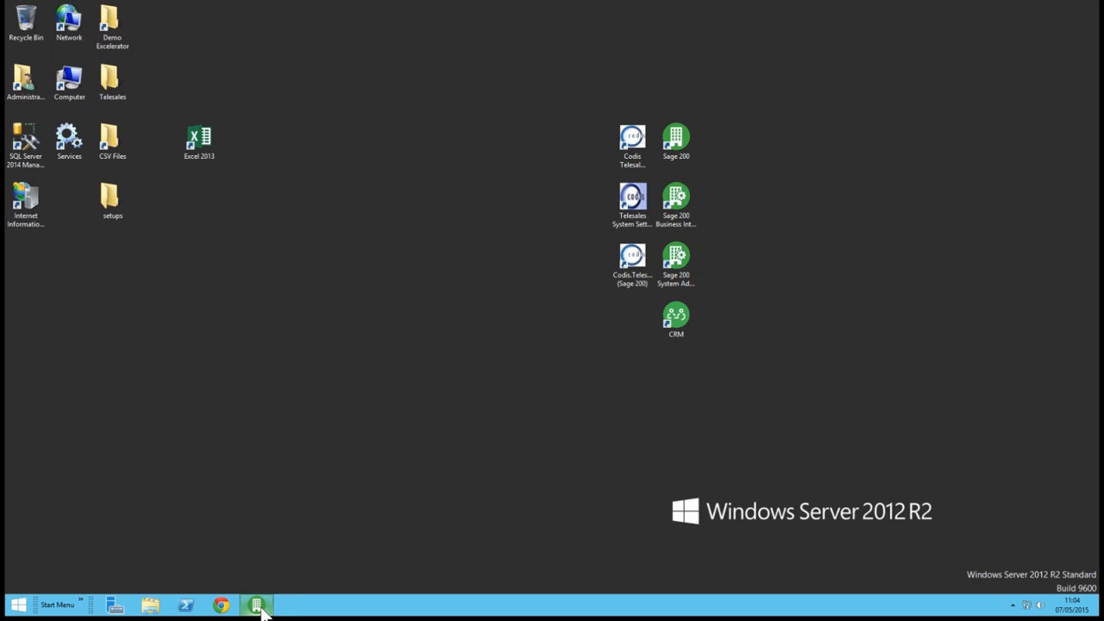
# Step: Bring up Sage 200 to view its home page, and minimise it to return to the desktop
pyautogui.moveTo(259, 608)
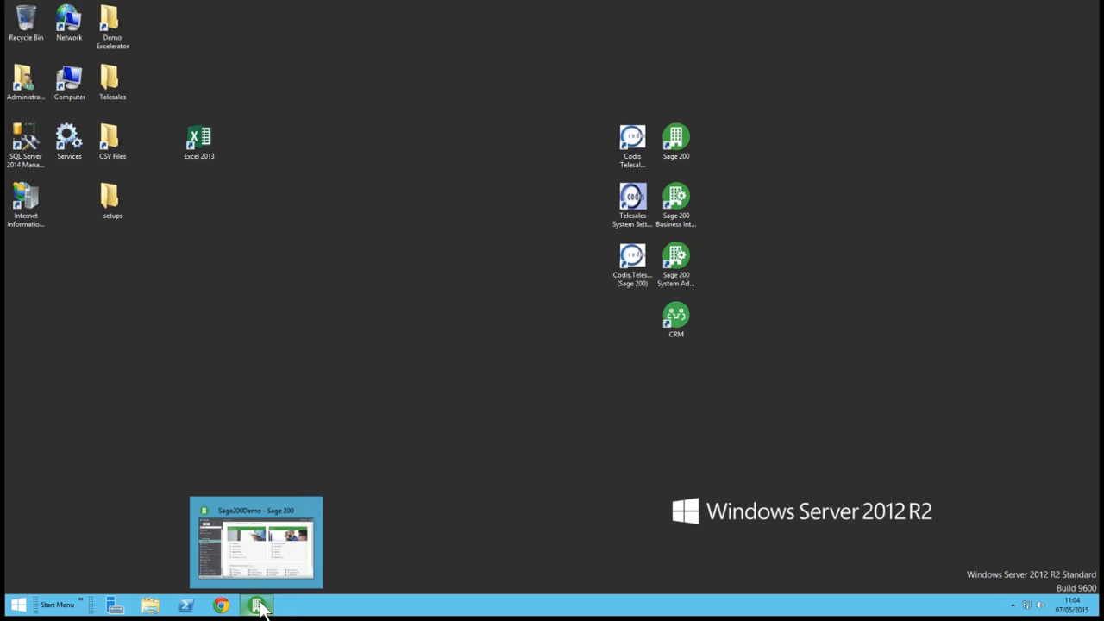
pyautogui.click(253, 511)
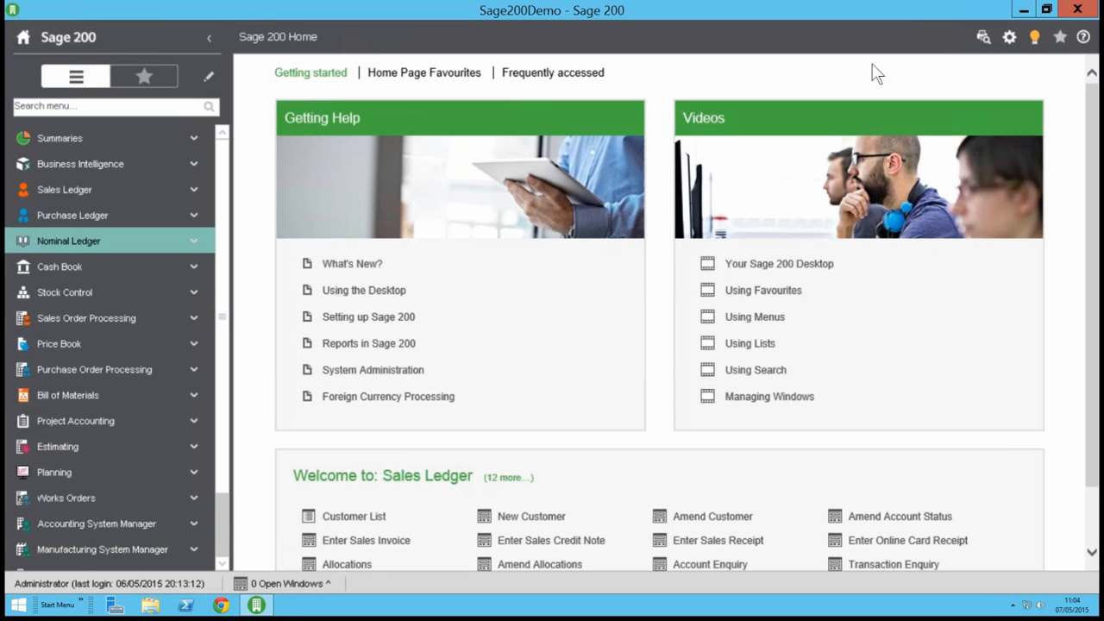
pyautogui.click(1022, 9)
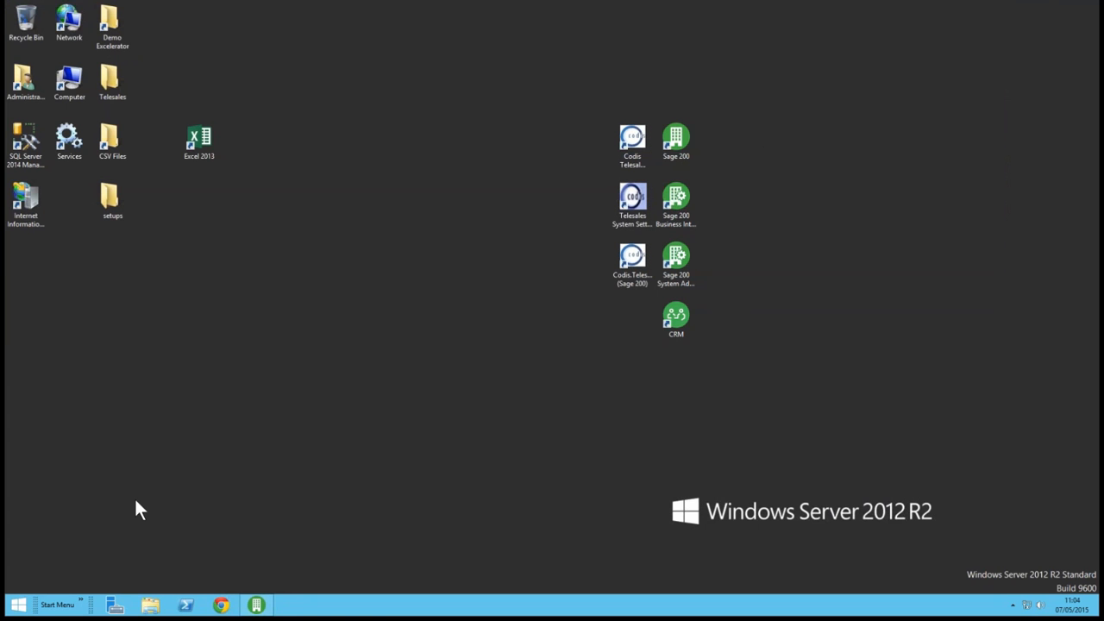
# Step: Start Excel 2013 and open the recent NLJournalBrandedTemplate workbook
pyautogui.doubleClick(202, 144)
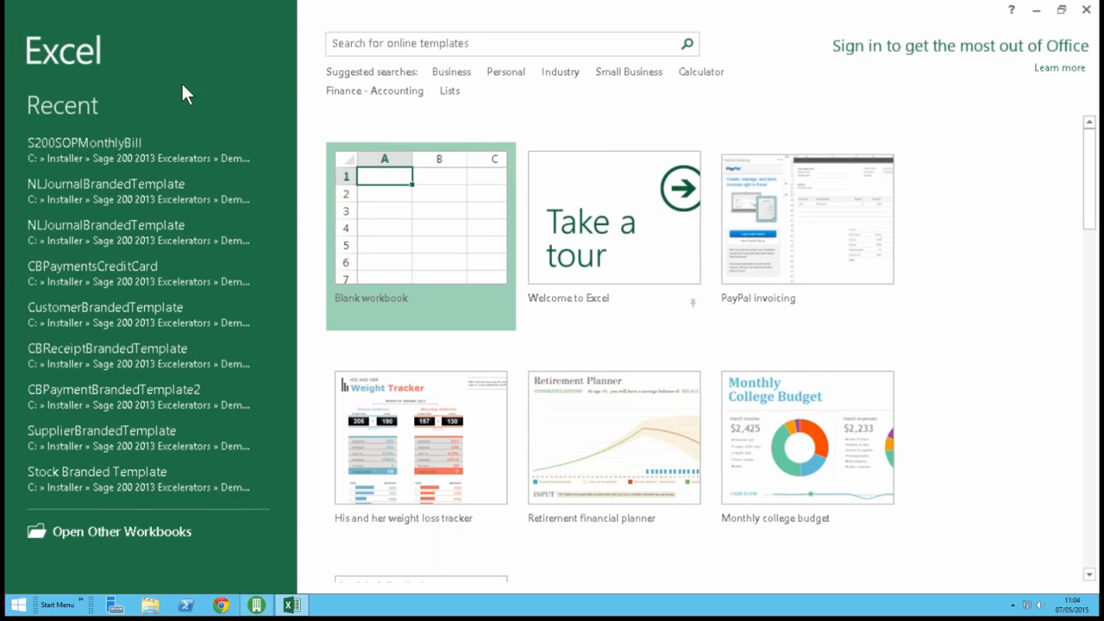
pyautogui.click(137, 192)
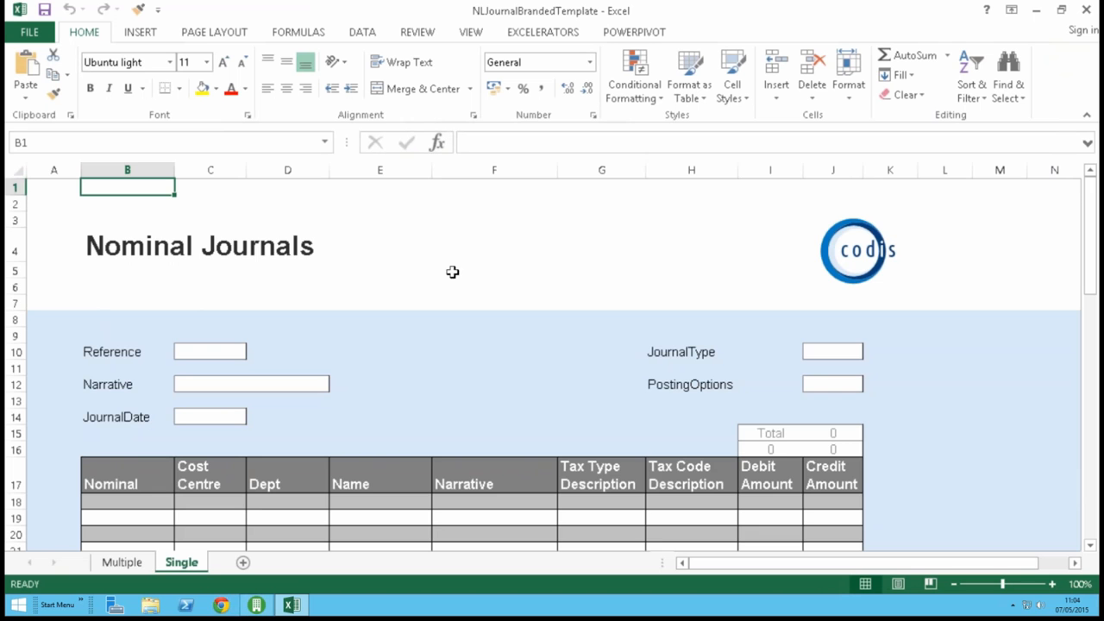
pyautogui.scroll(-3, 462, 302)
pyautogui.scroll(3, 460, 311)
# Step: Enter the journal header's Narrative "Not enough hours in the day" and JournalDate 20/04/2015
pyautogui.click(207, 384)
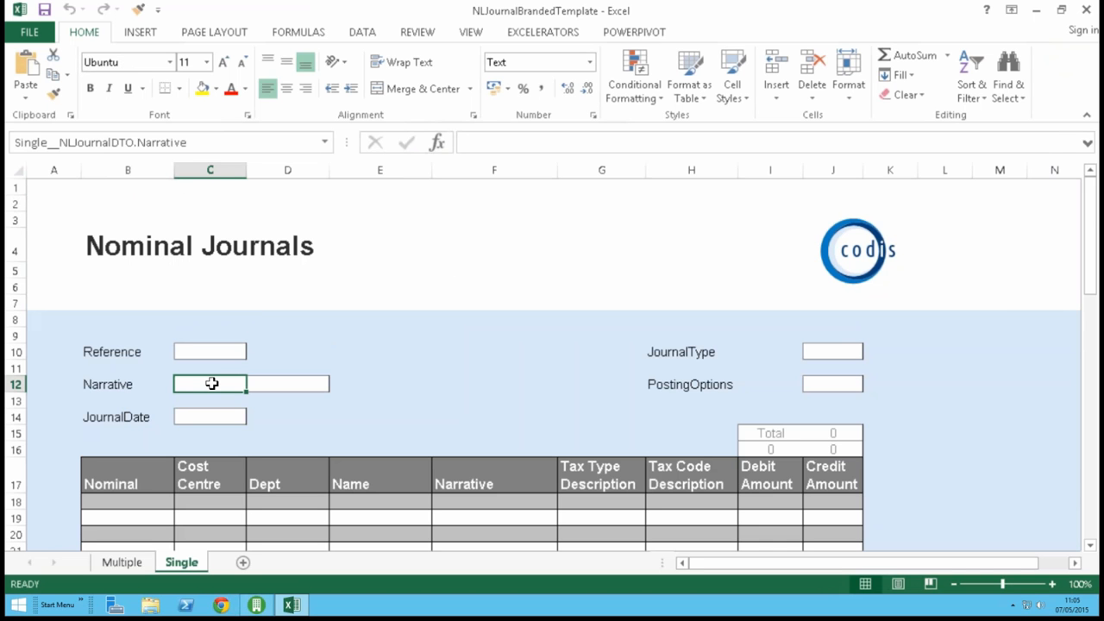
pyautogui.write('Not en')
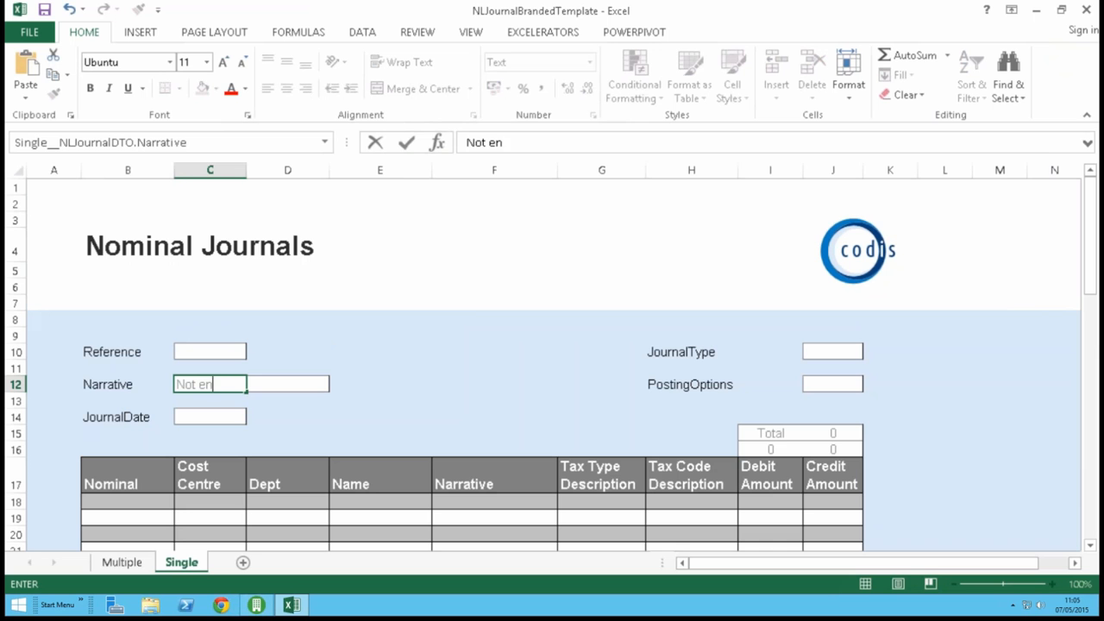
pyautogui.write('ough hou')
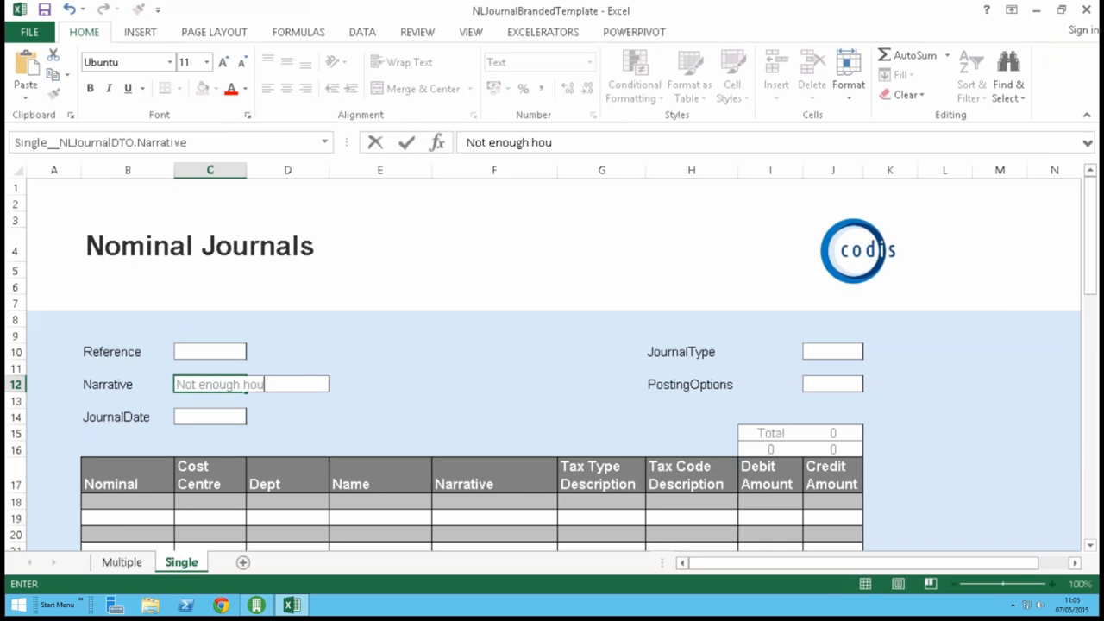
pyautogui.write('rs in the day')
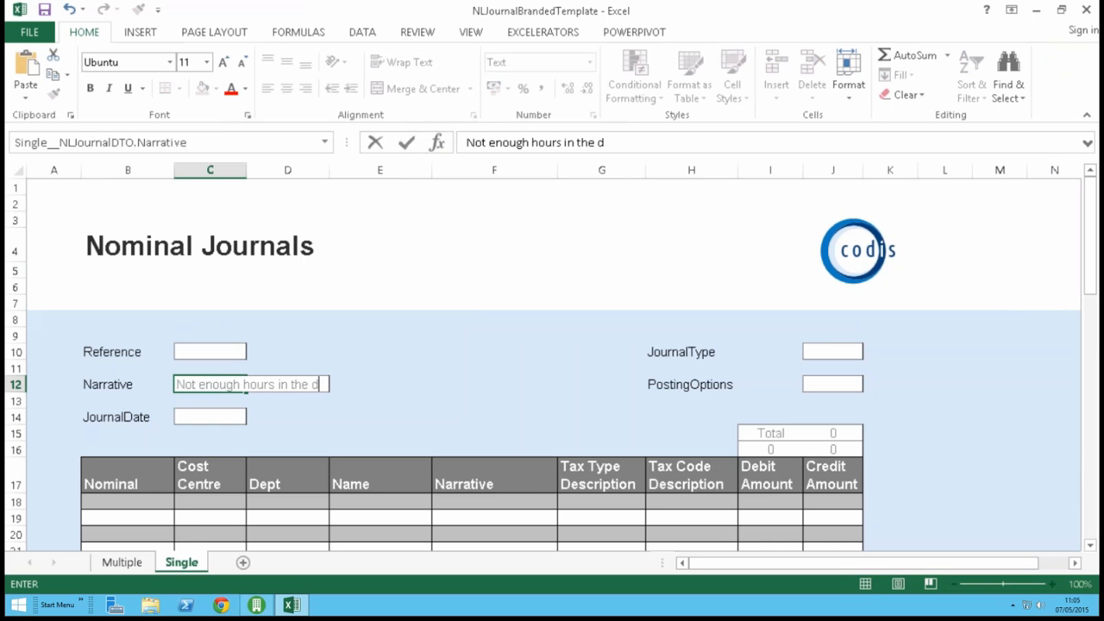
pyautogui.click(200, 414)
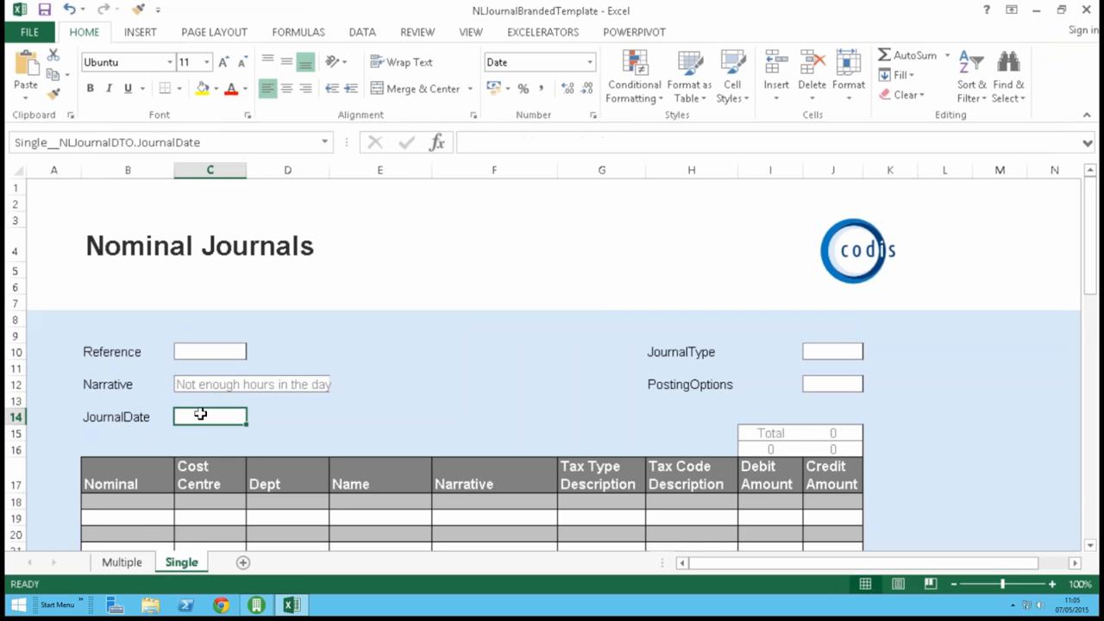
pyautogui.write('20/04')
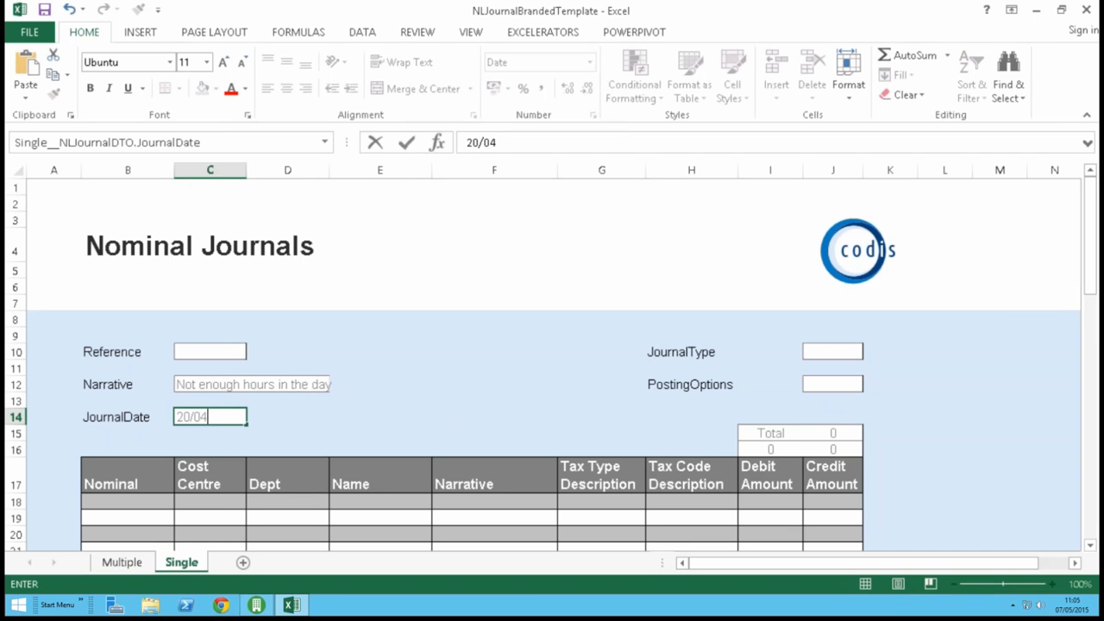
pyautogui.write('/2015')
# Step: Set the JournalType in the journal header to HOLD
pyautogui.click(830, 354)
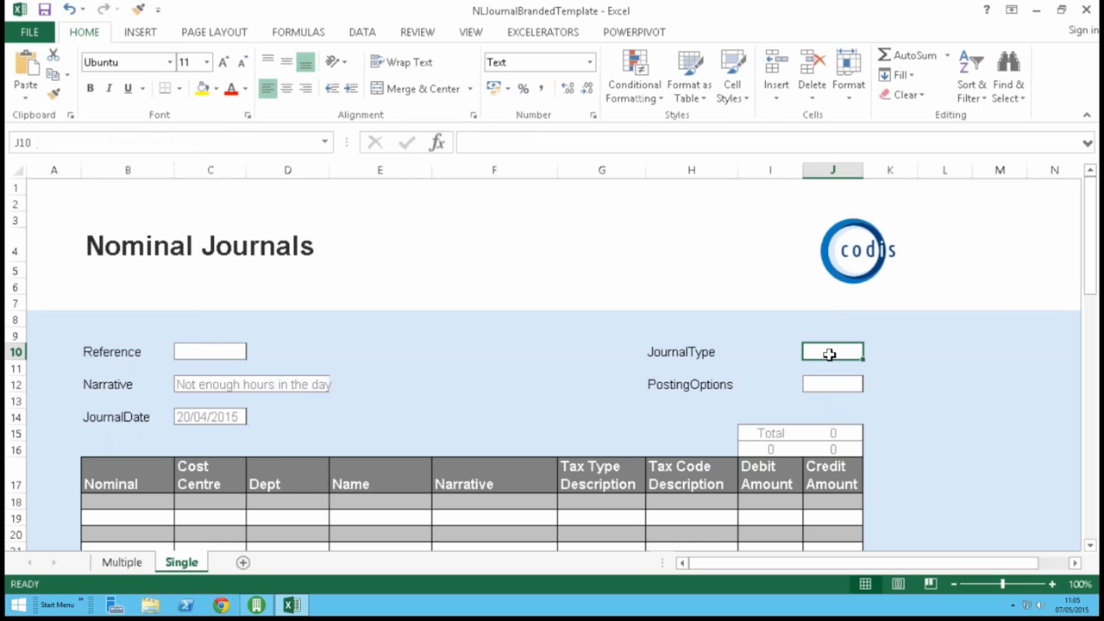
pyautogui.write('HOLD')
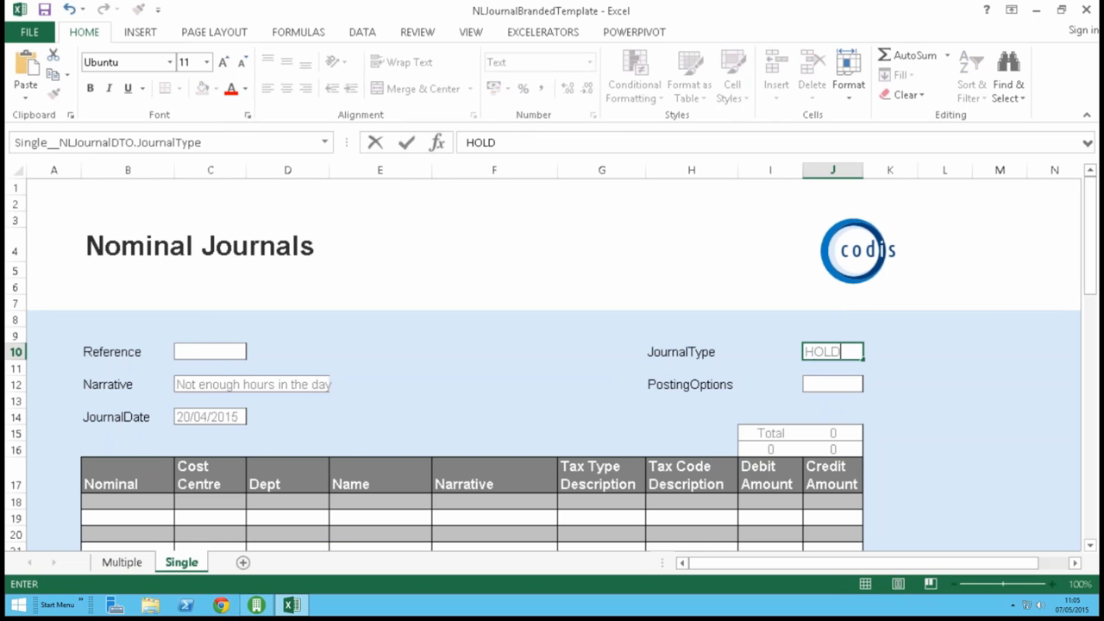
pyautogui.press('Tab')
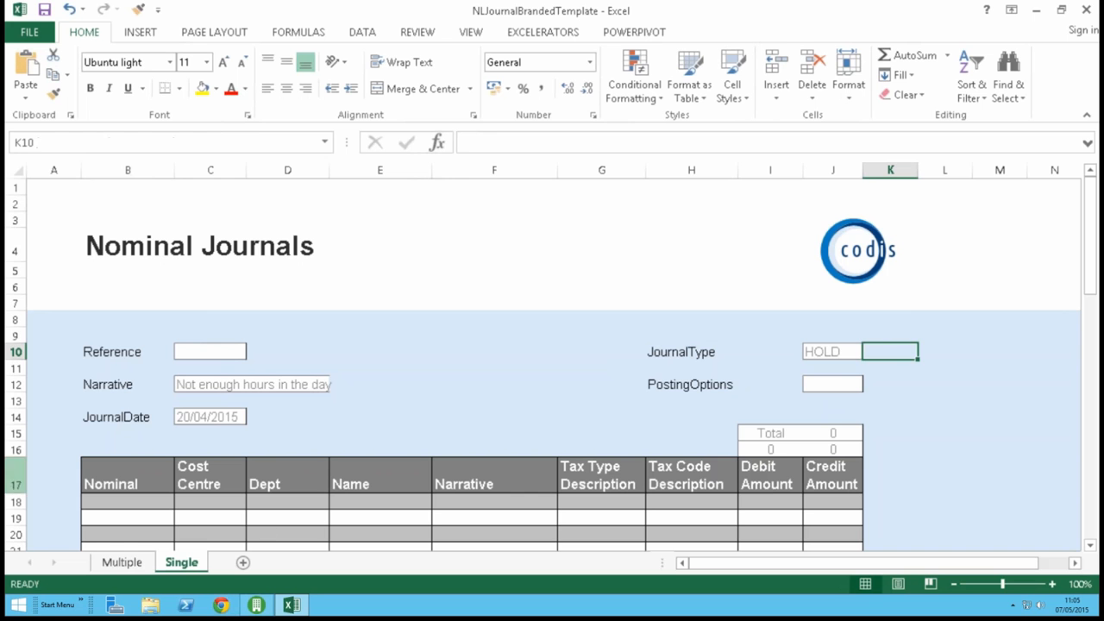
# Step: Enter the first journal line in row 18 with nominal 02100 and a debit amount of 90
pyautogui.click(110, 502)
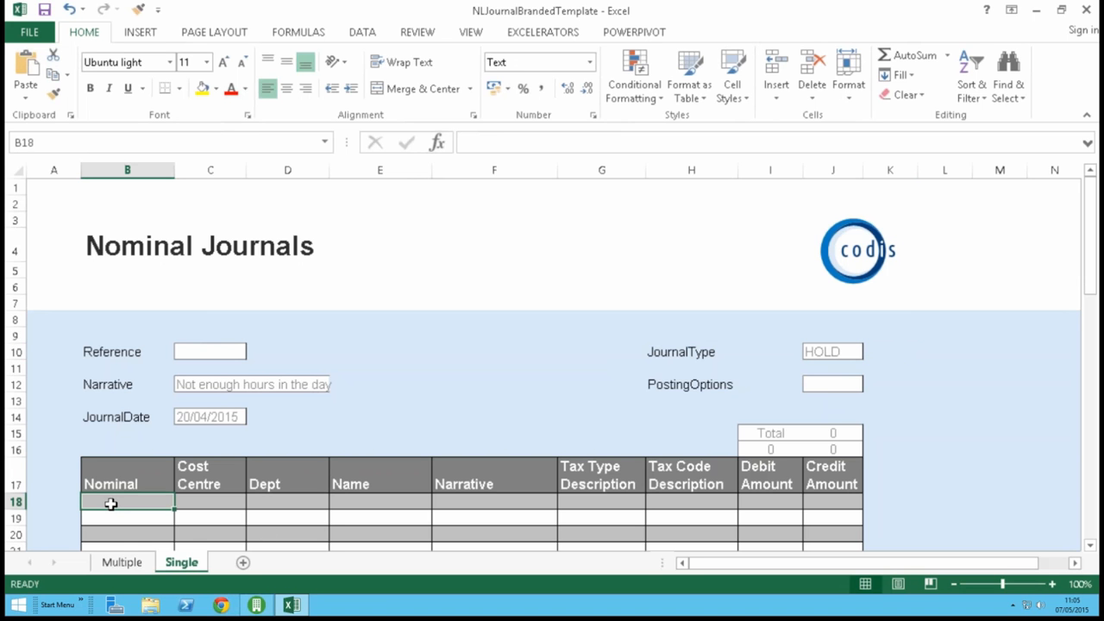
pyautogui.write('02100')
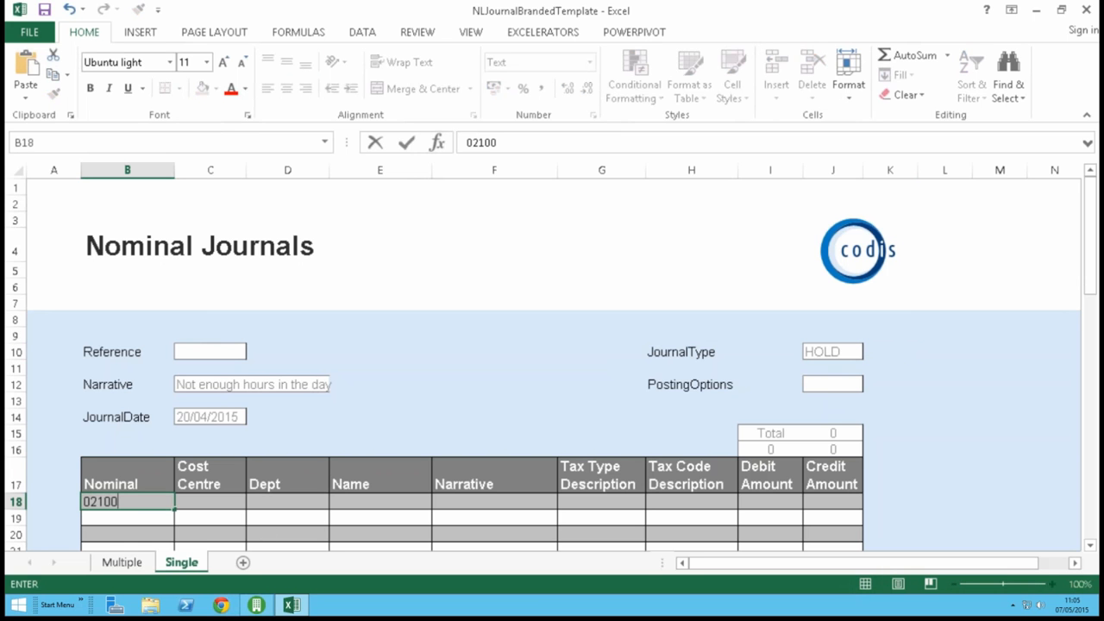
pyautogui.press('Tab')
pyautogui.press('Tab')
pyautogui.press('Tab')
pyautogui.press('Tab')
pyautogui.press('Tab')
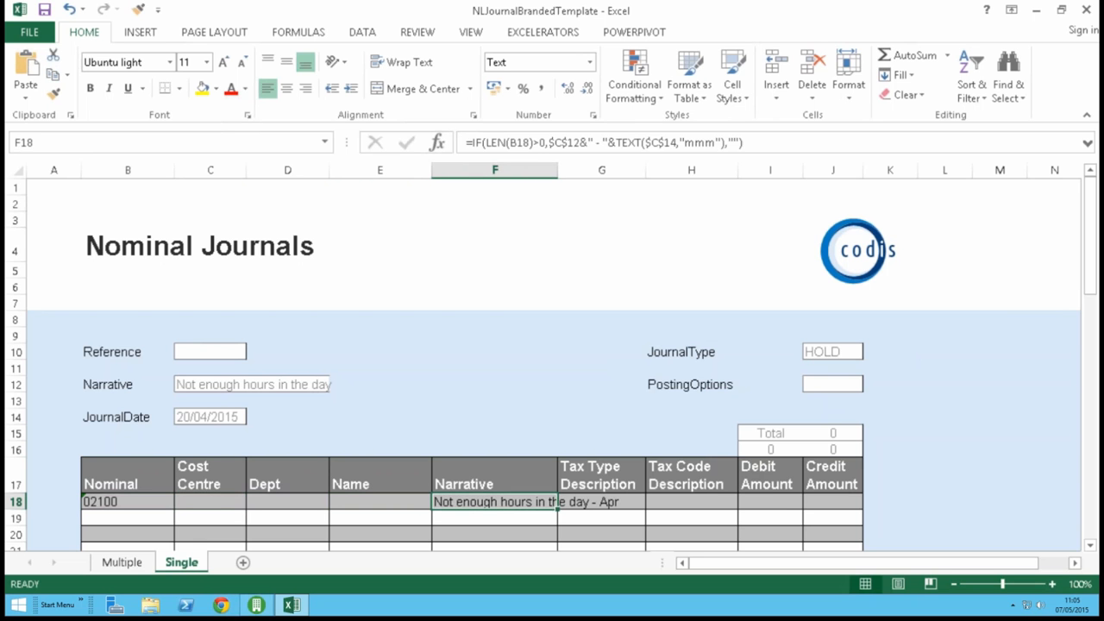
pyautogui.press('Tab')
pyautogui.press('Tab')
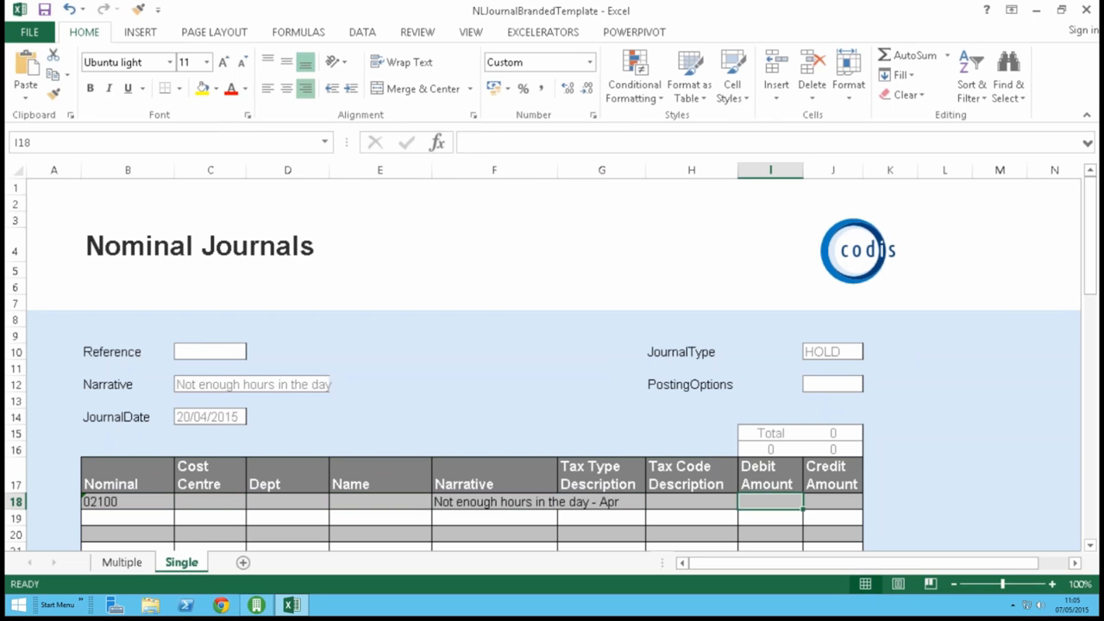
pyautogui.write('90')
pyautogui.press('Return')
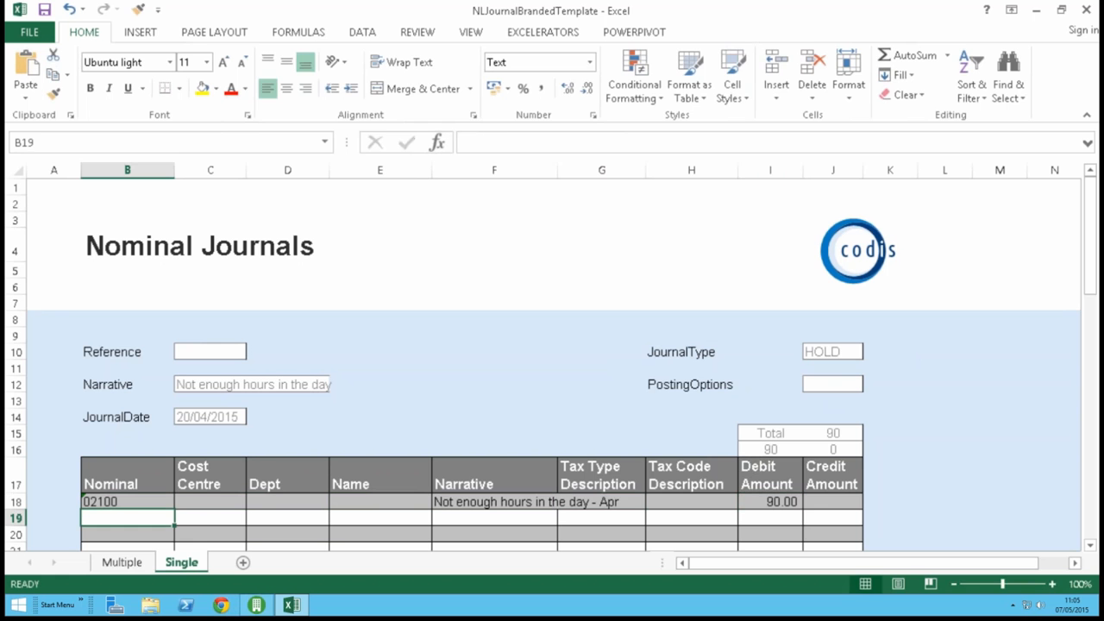
# Step: Enter the second journal line in row 19 with nominal 03100 and a credit amount of 90
pyautogui.write('03100')
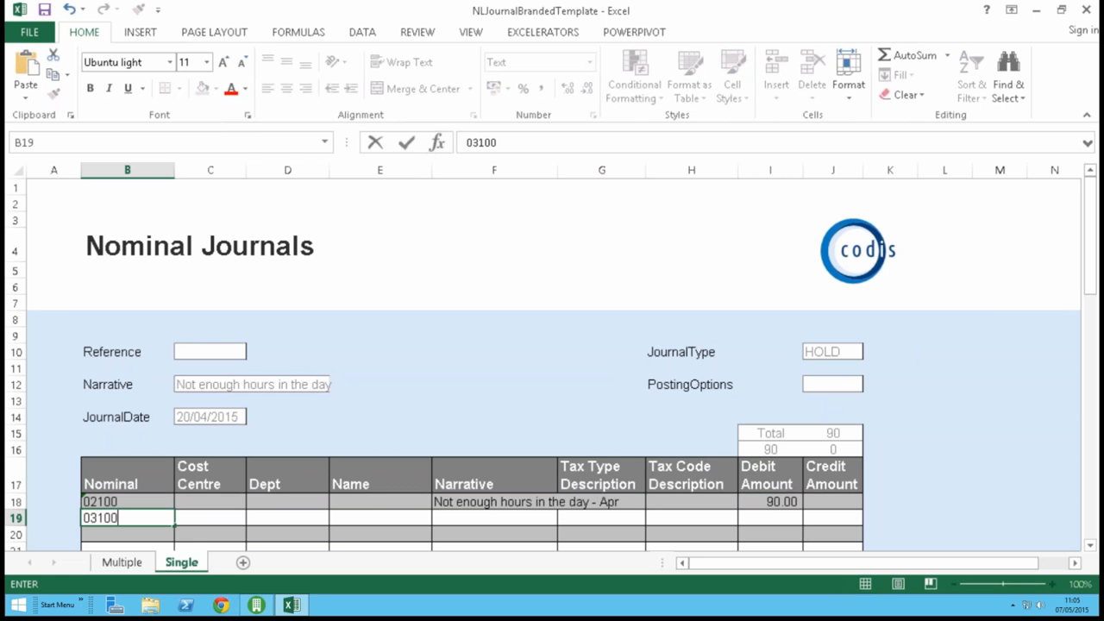
pyautogui.press('Tab')
pyautogui.press('Tab')
pyautogui.press('Tab')
pyautogui.press('Tab')
pyautogui.press('Tab')
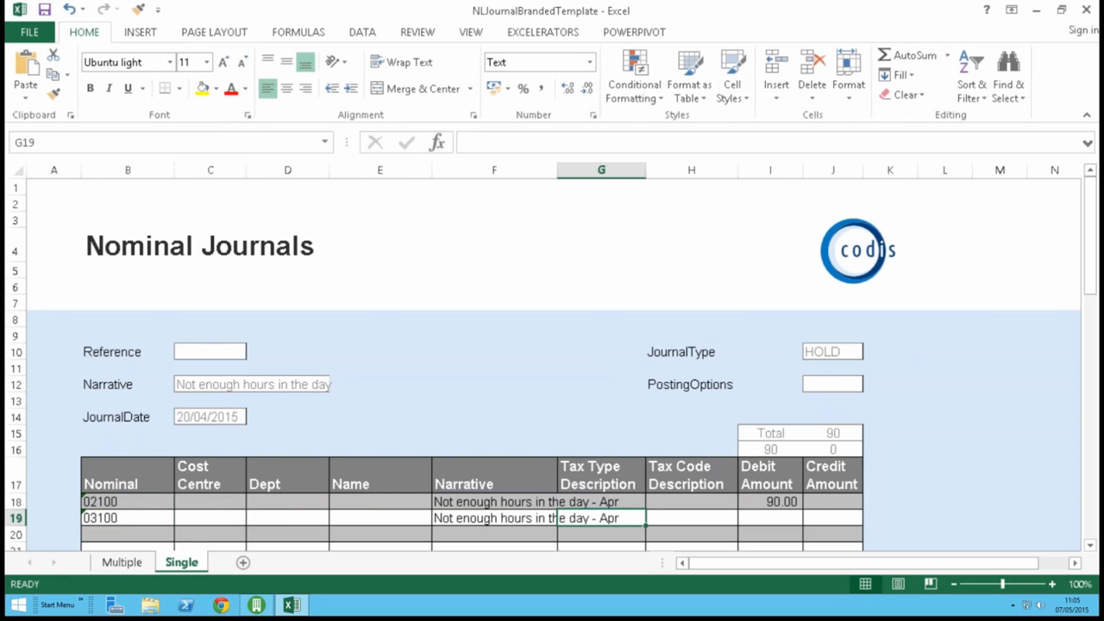
pyautogui.press('Tab')
pyautogui.press('Tab')
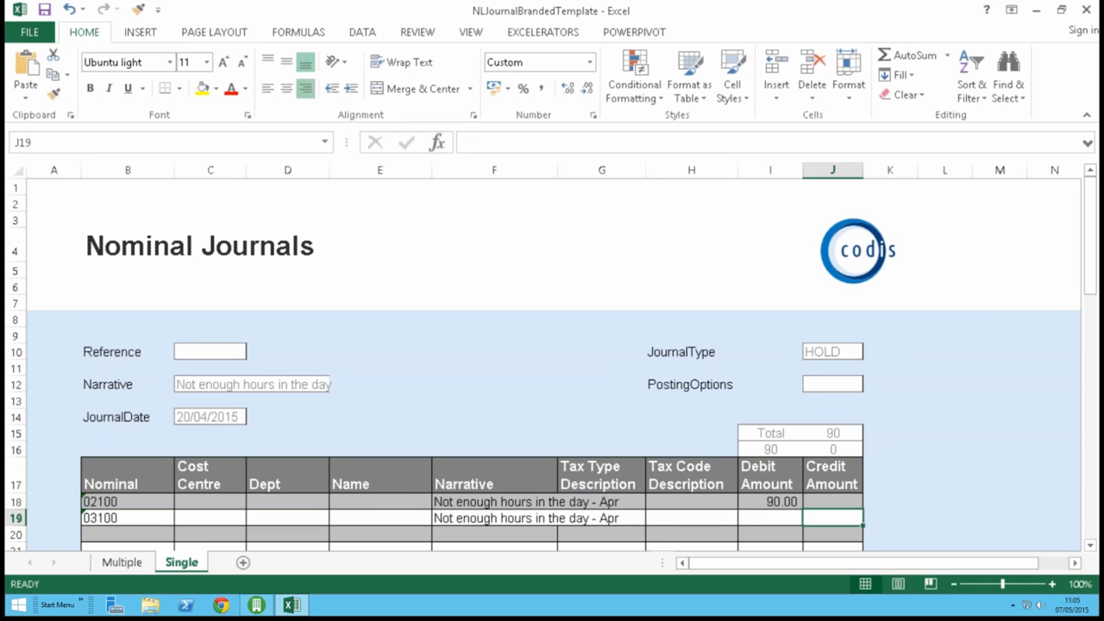
pyautogui.write('90')
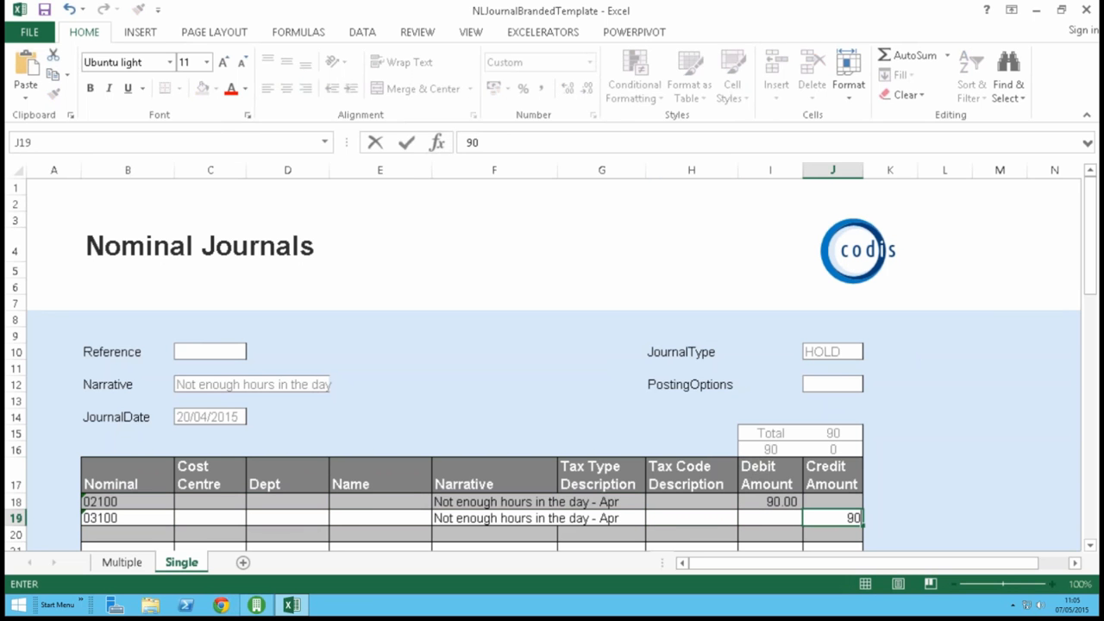
pyautogui.press('Tab')
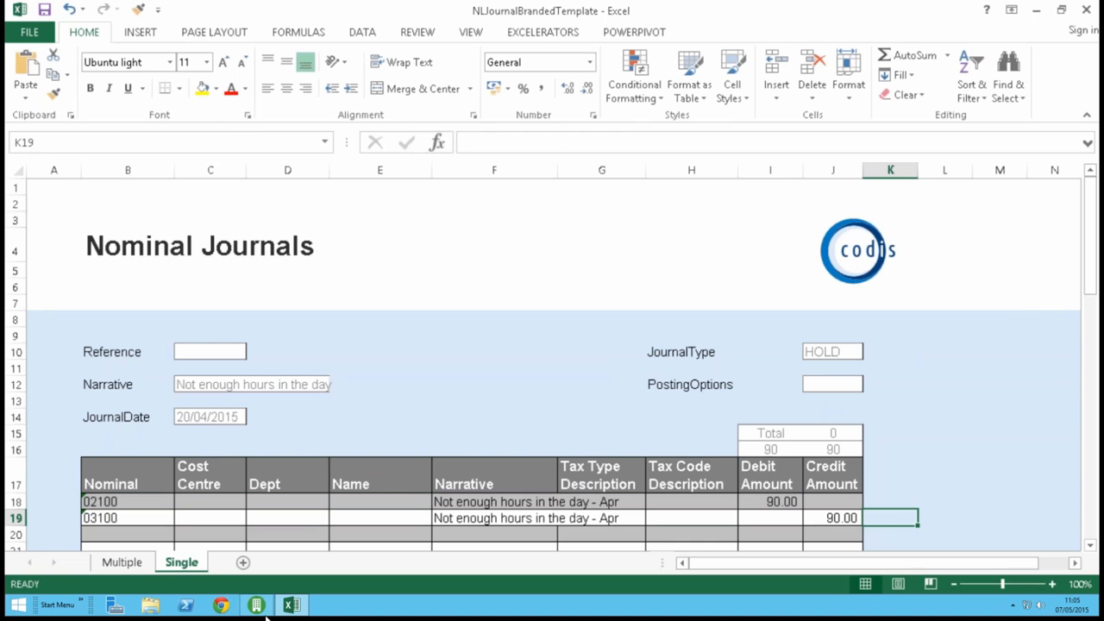
# Step: Switch to Sage 200, view the currently held journals in the Nominal Ledger, and close the list
pyautogui.click(256, 604)
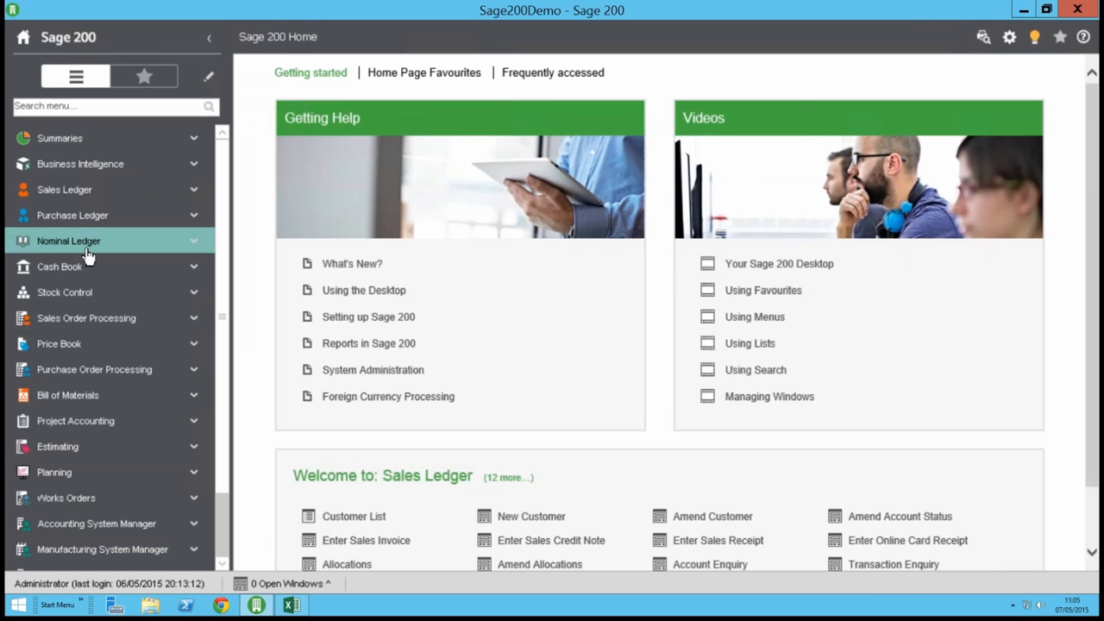
pyautogui.click(86, 248)
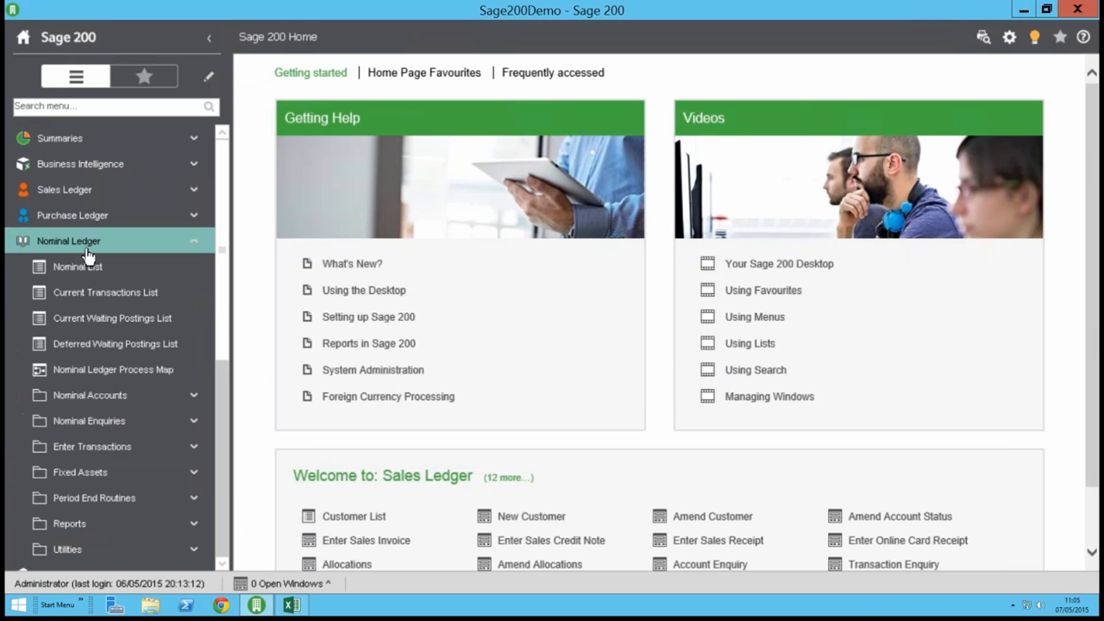
pyautogui.click(115, 447)
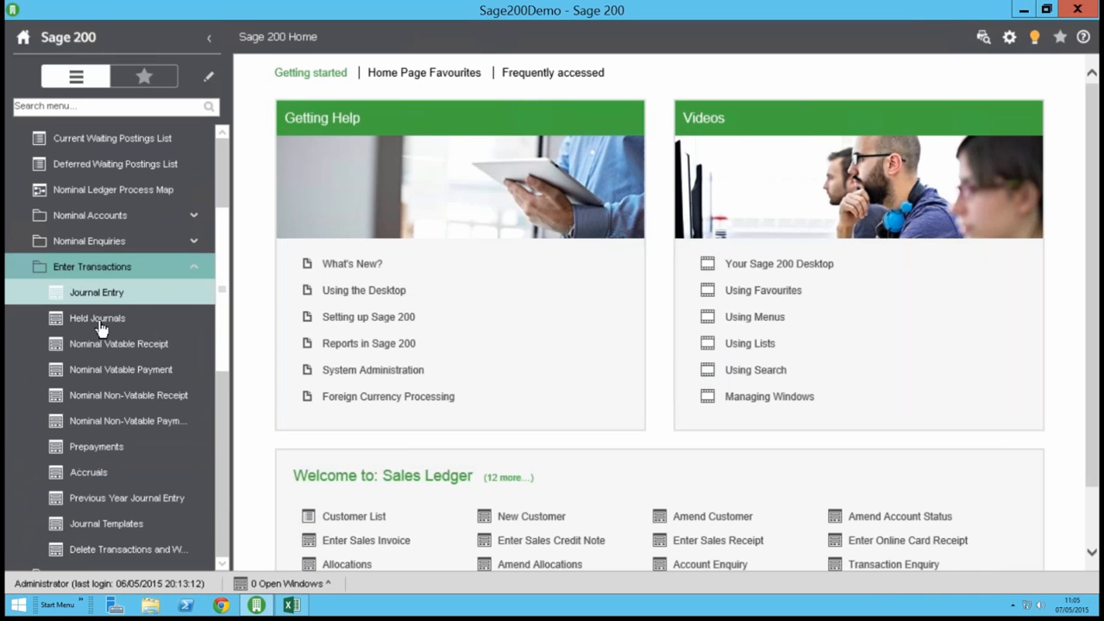
pyautogui.click(97, 318)
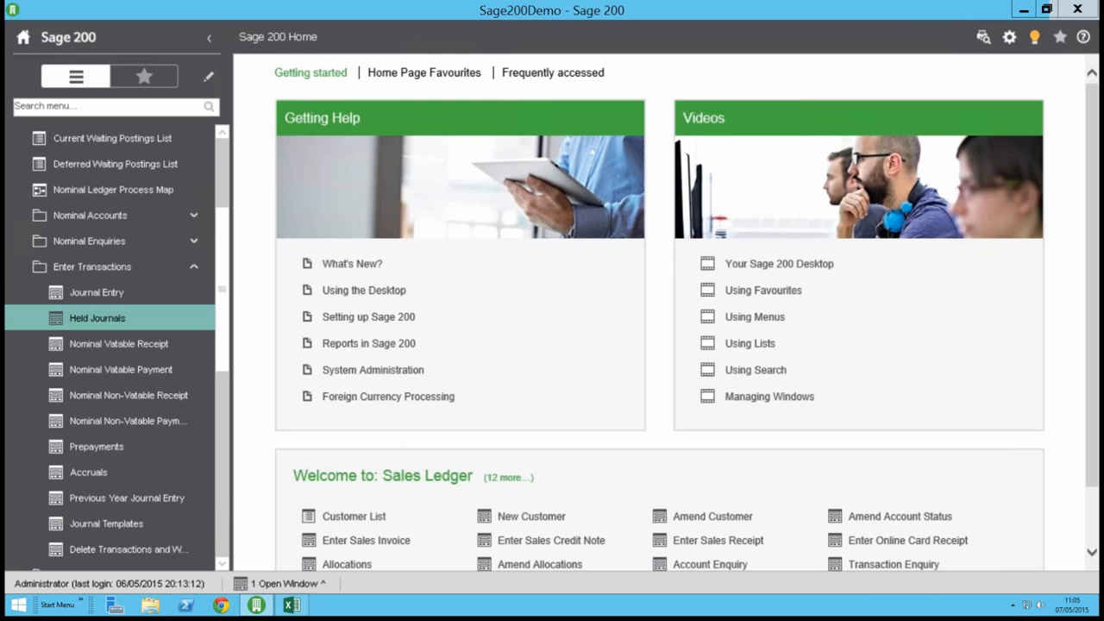
pyautogui.click(582, 255)
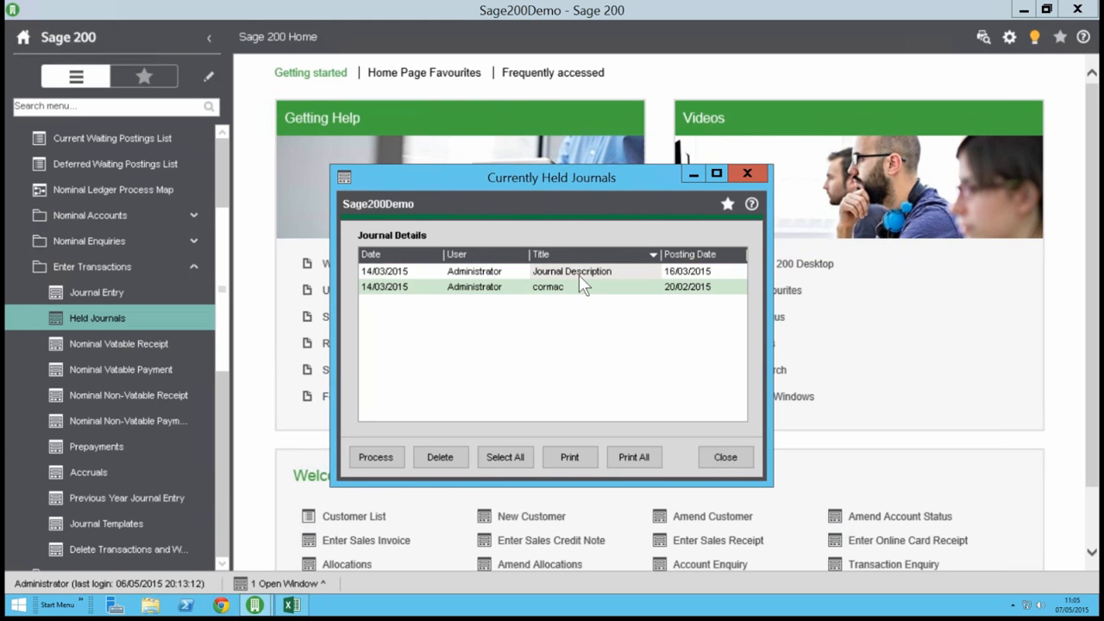
pyautogui.click(579, 293)
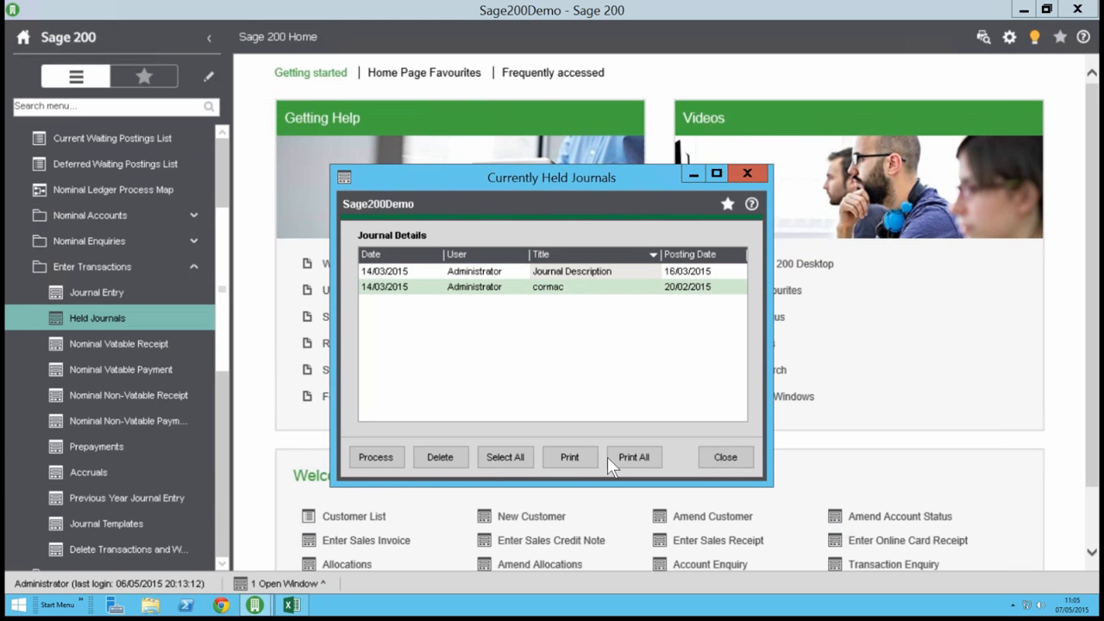
pyautogui.click(724, 458)
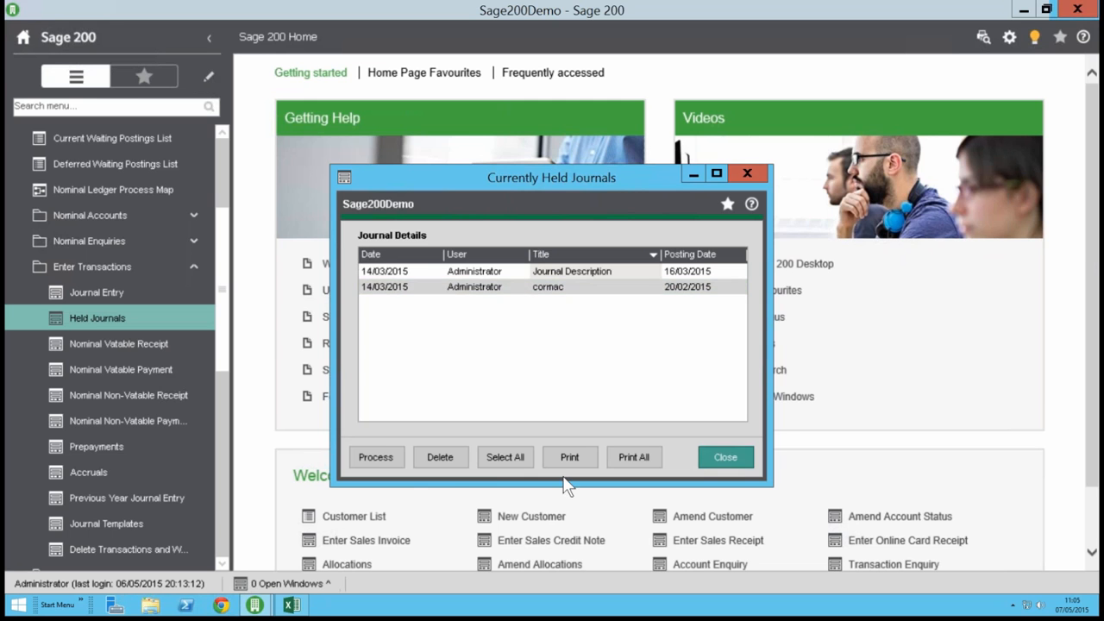
# Step: Switch to Excel, validate the nominal journal with the Excelerators NL Journals tools, and dismiss the alert
pyautogui.click(291, 604)
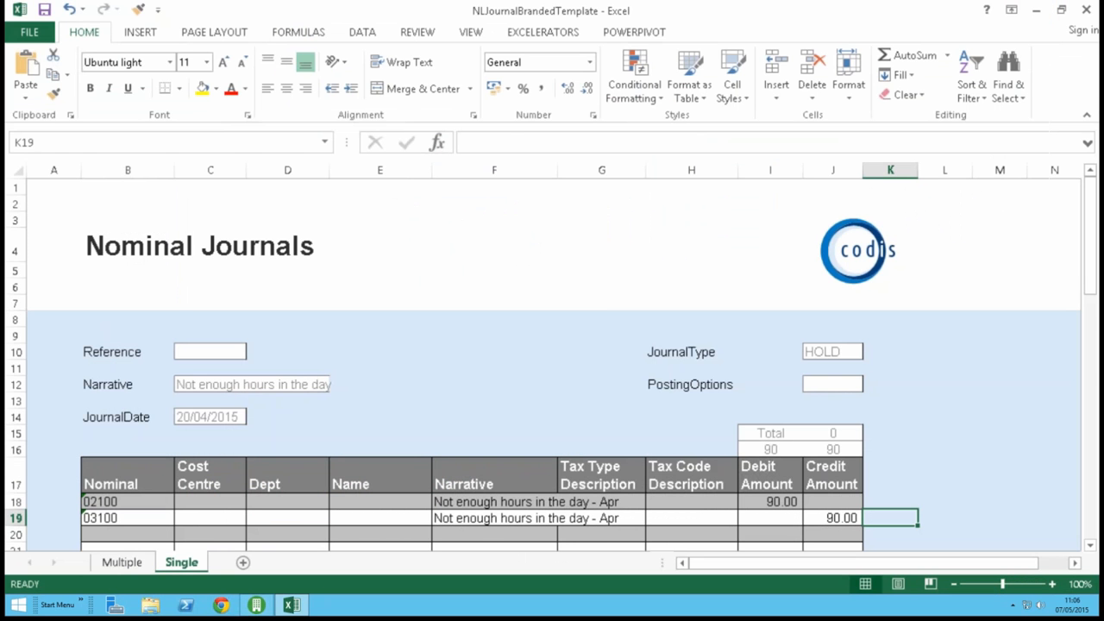
pyautogui.click(544, 32)
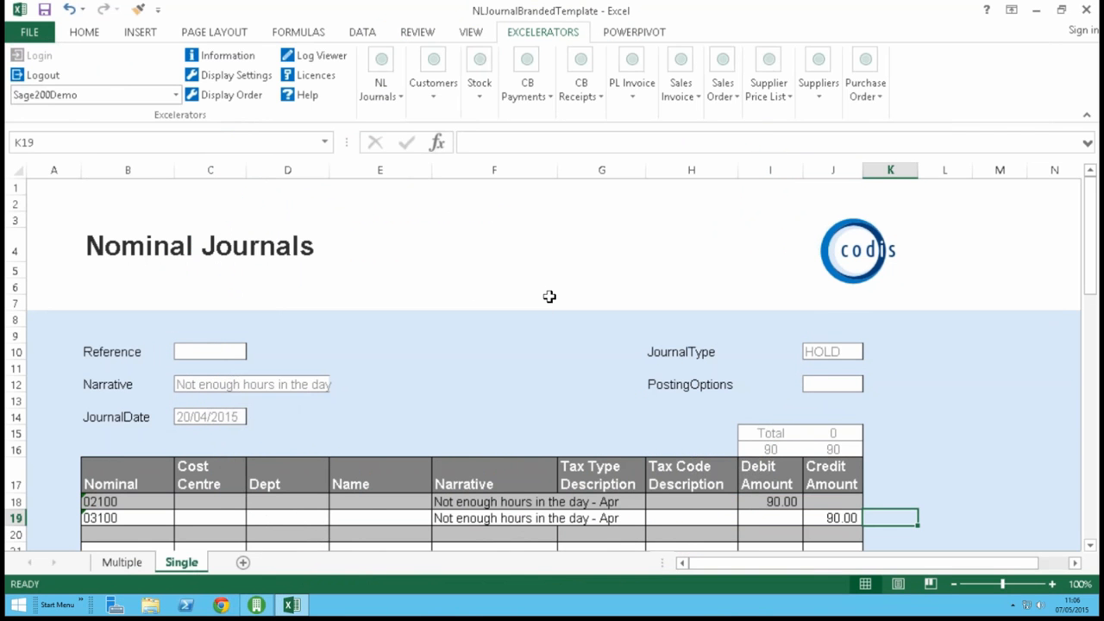
pyautogui.click(380, 90)
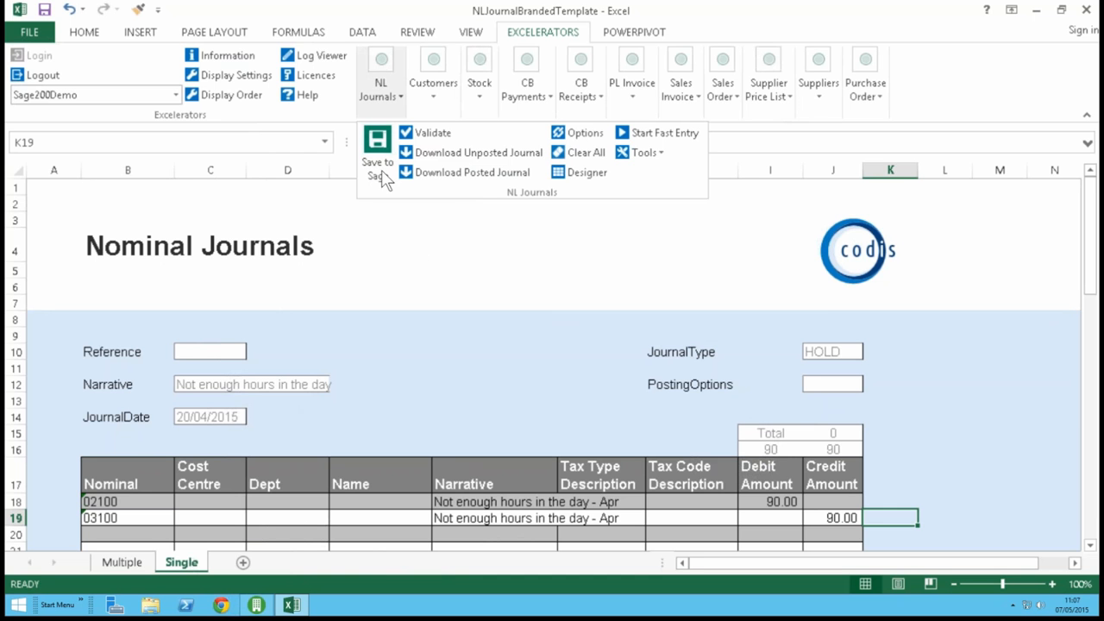
pyautogui.click(393, 77)
pyautogui.click(445, 92)
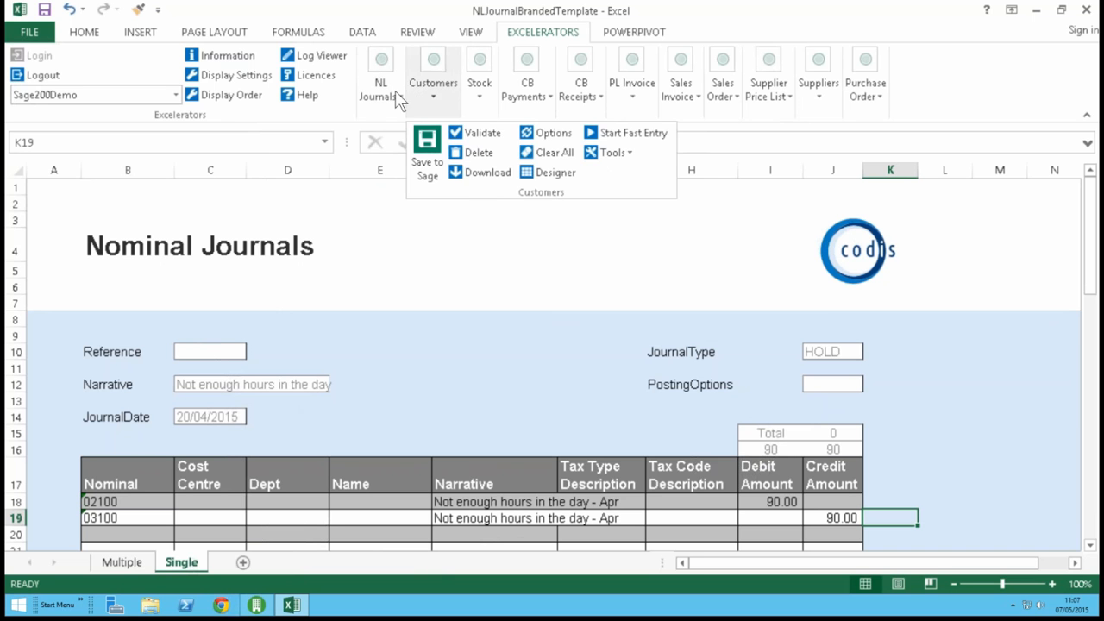
pyautogui.click(397, 93)
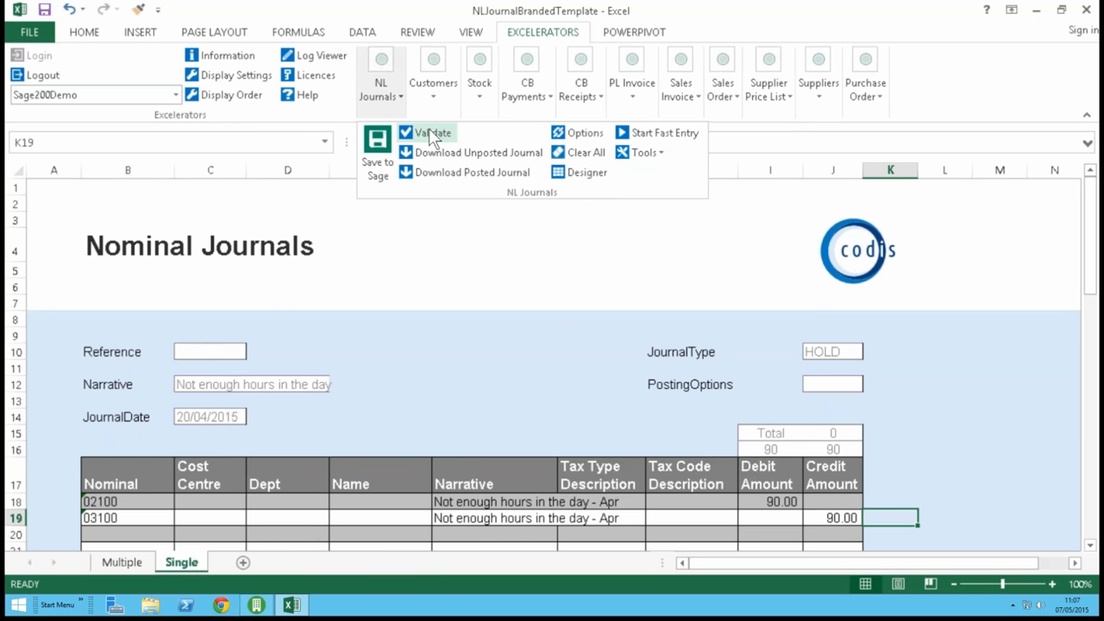
pyautogui.click(533, 283)
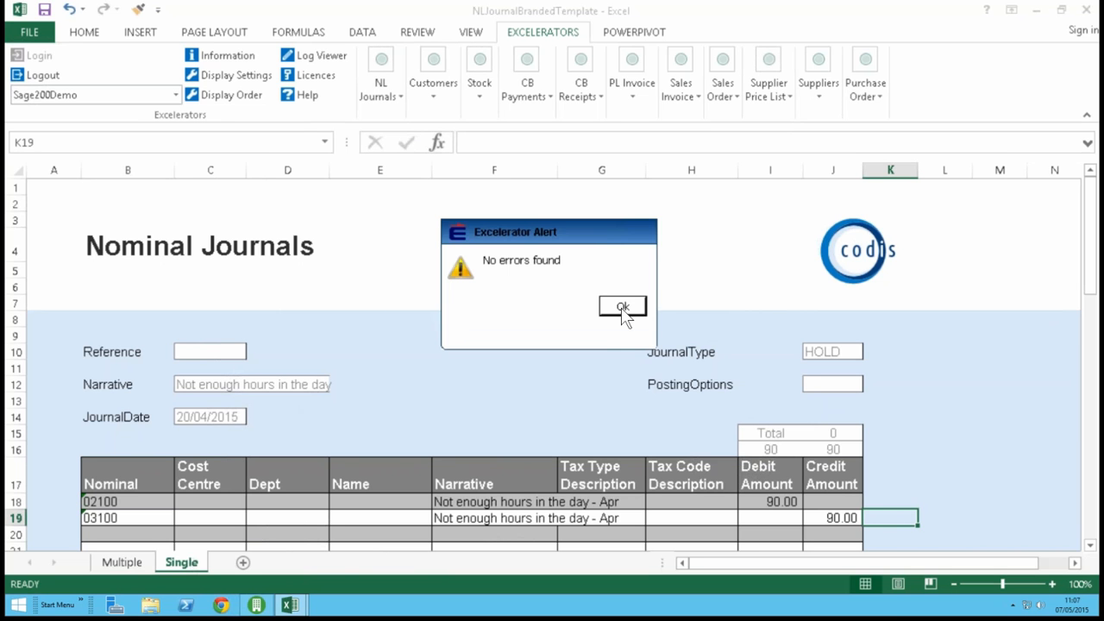
pyautogui.click(623, 309)
# Step: Save the nominal journal to Sage as a held journal and acknowledge the message
pyautogui.click(390, 90)
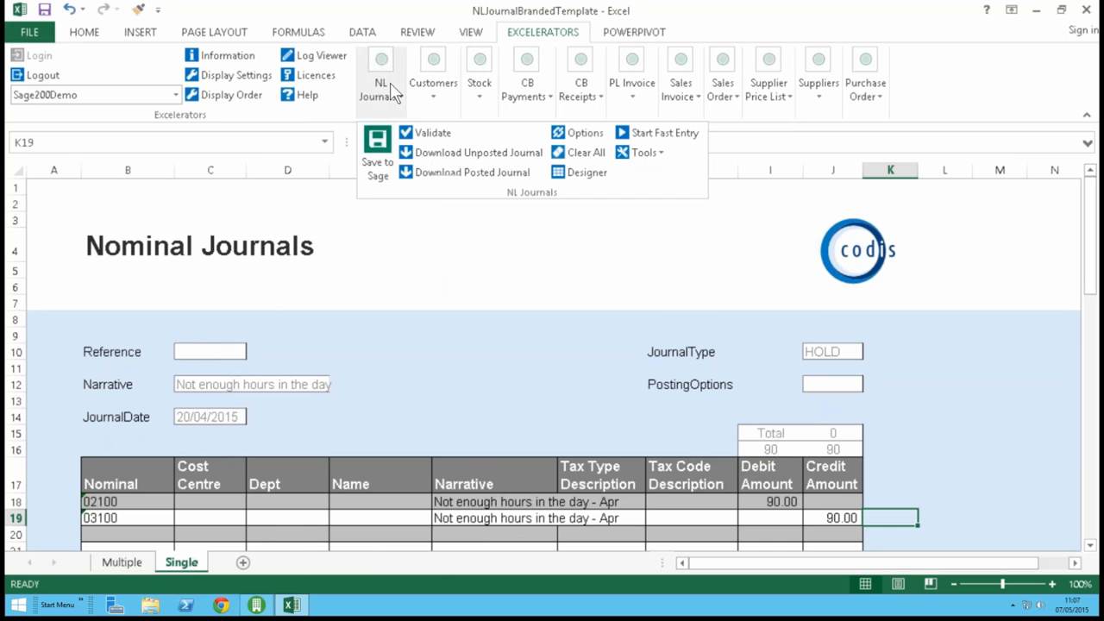
pyautogui.click(380, 163)
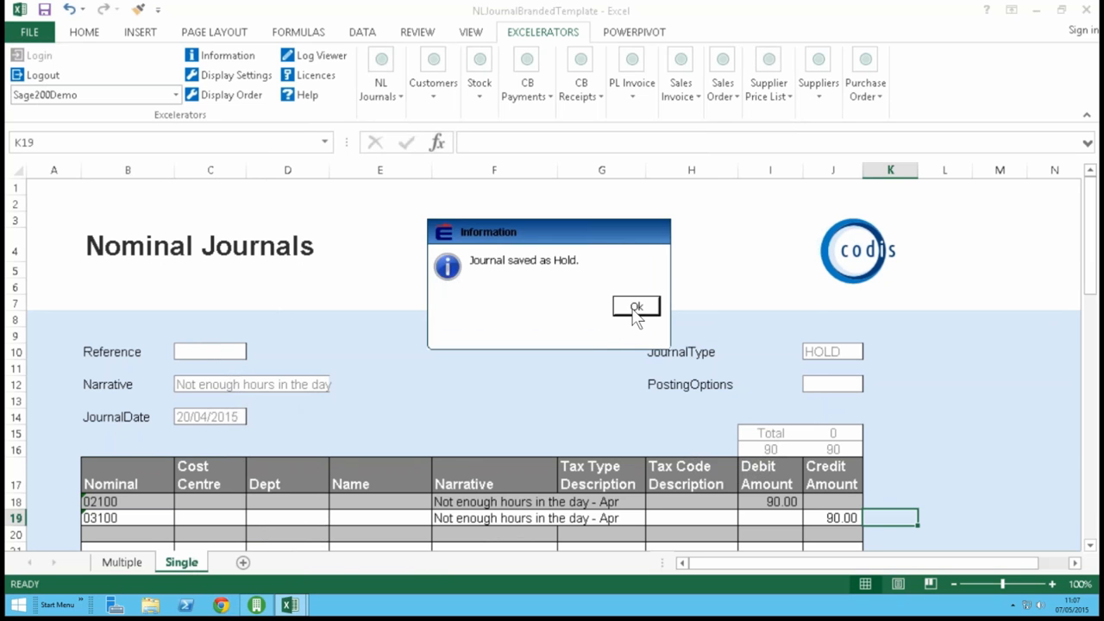
pyautogui.click(636, 307)
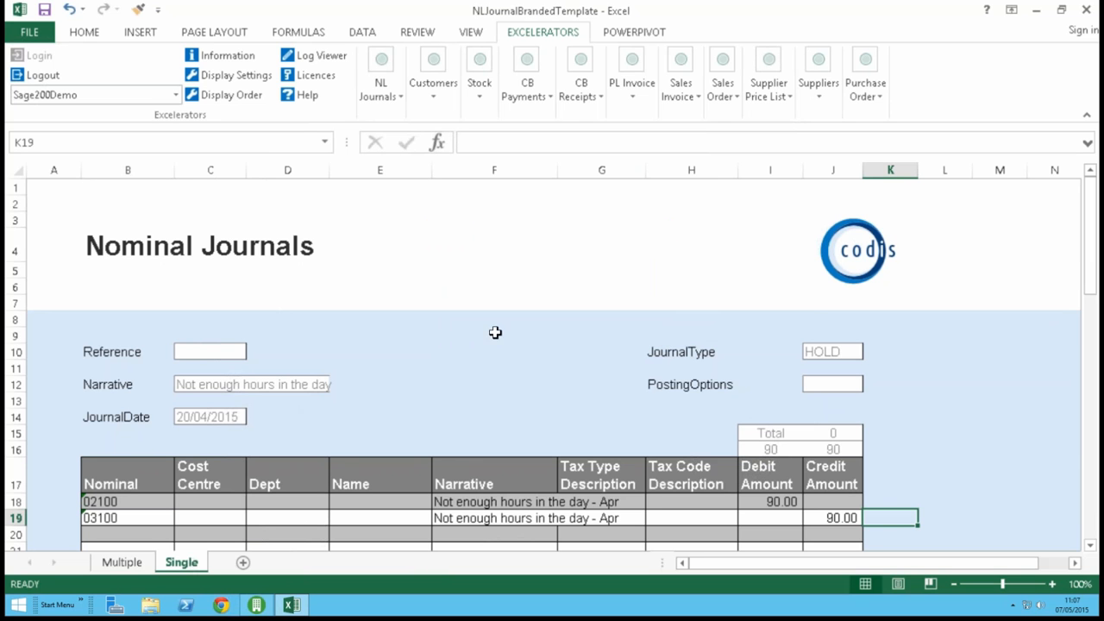
# Step: Switch to Sage 200, check the held journals list for "Not enough hours in the day", and close the list
pyautogui.click(257, 606)
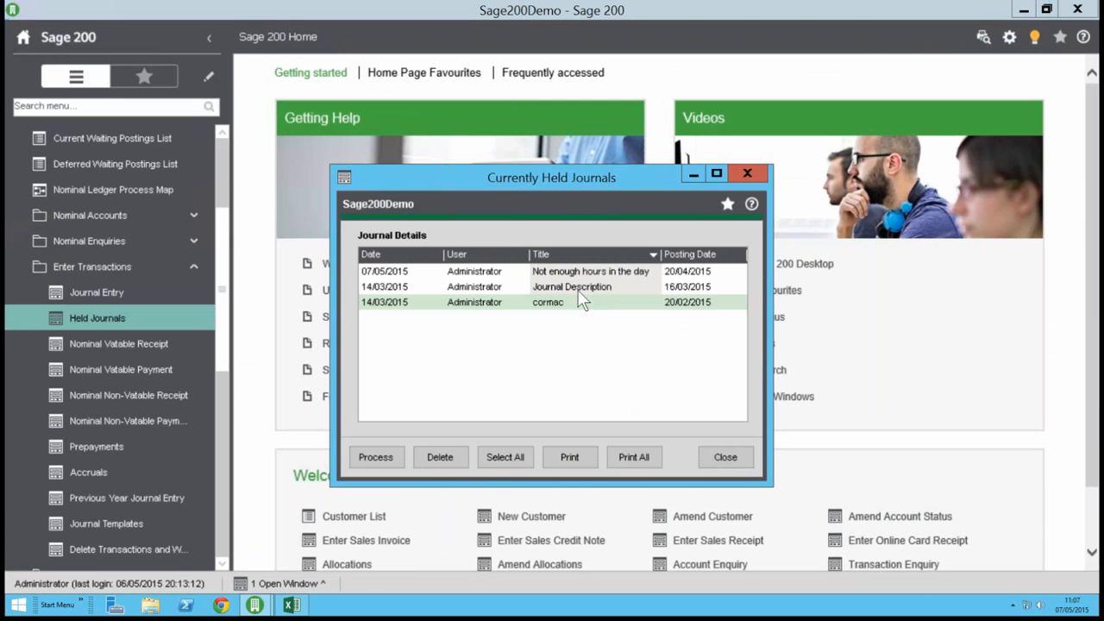
pyautogui.click(595, 269)
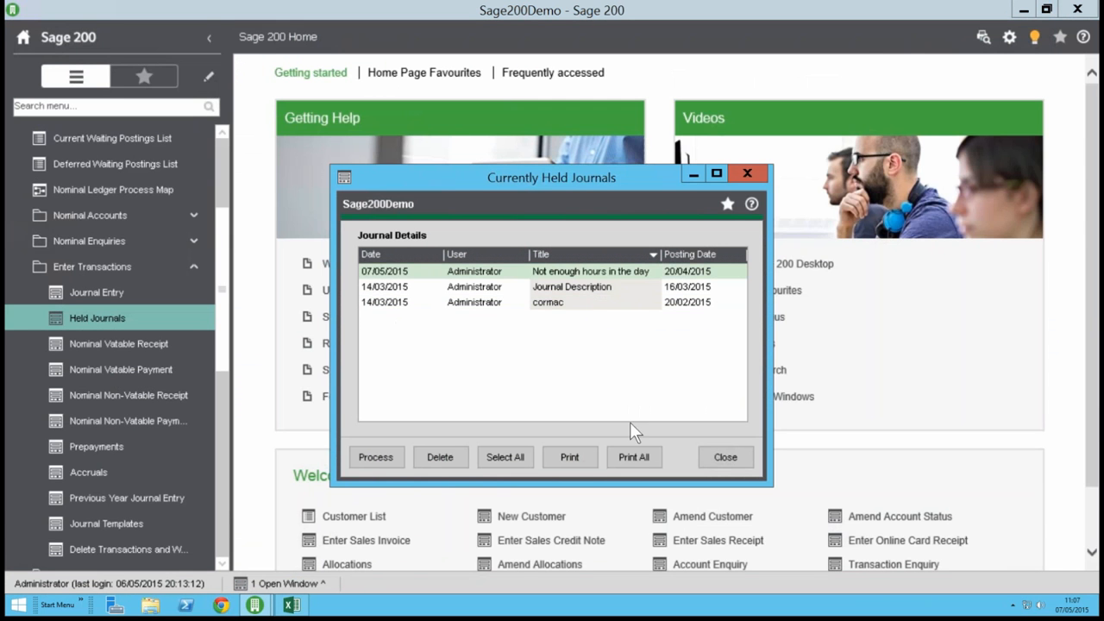
pyautogui.click(726, 456)
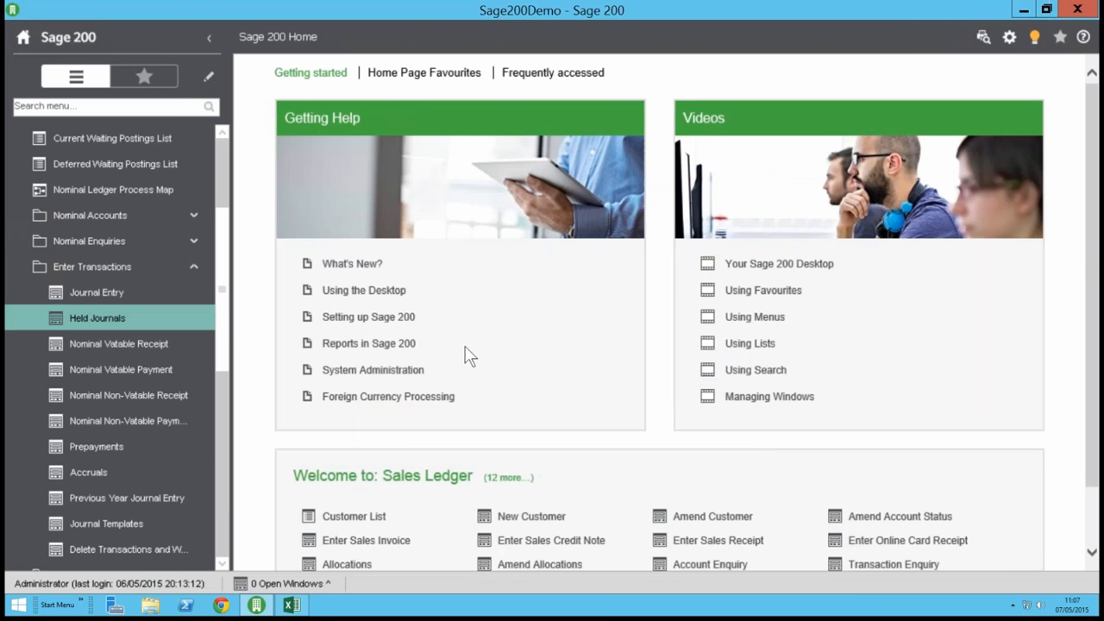
# Step: Switch back to Excel and enter a third journal line in row 20 with nominal 44444 and a debit amount of 80
pyautogui.click(293, 605)
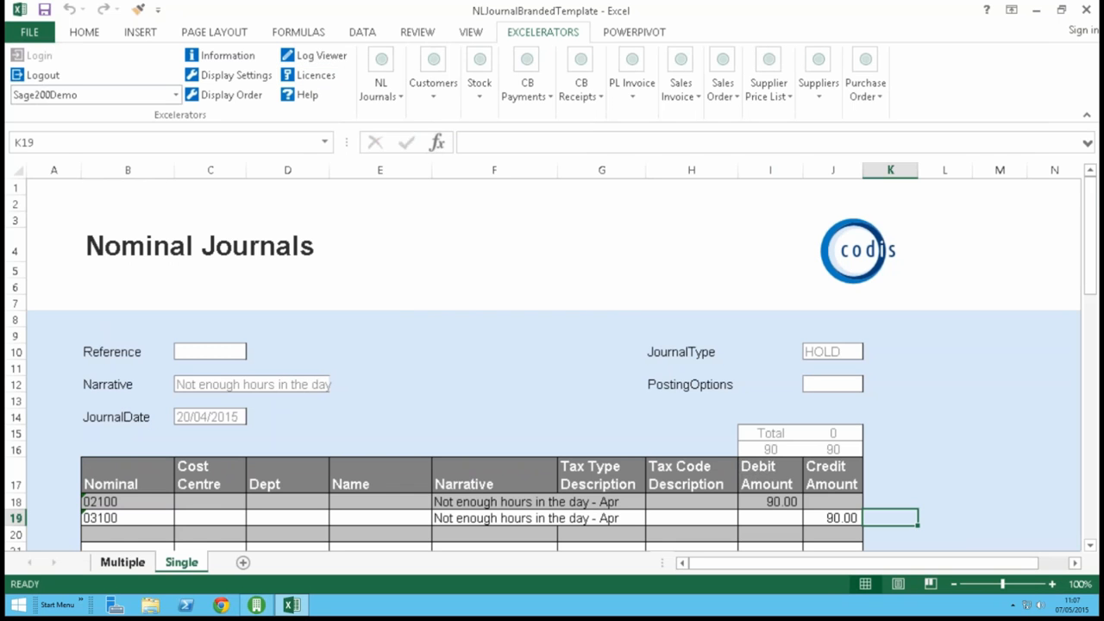
pyautogui.click(122, 532)
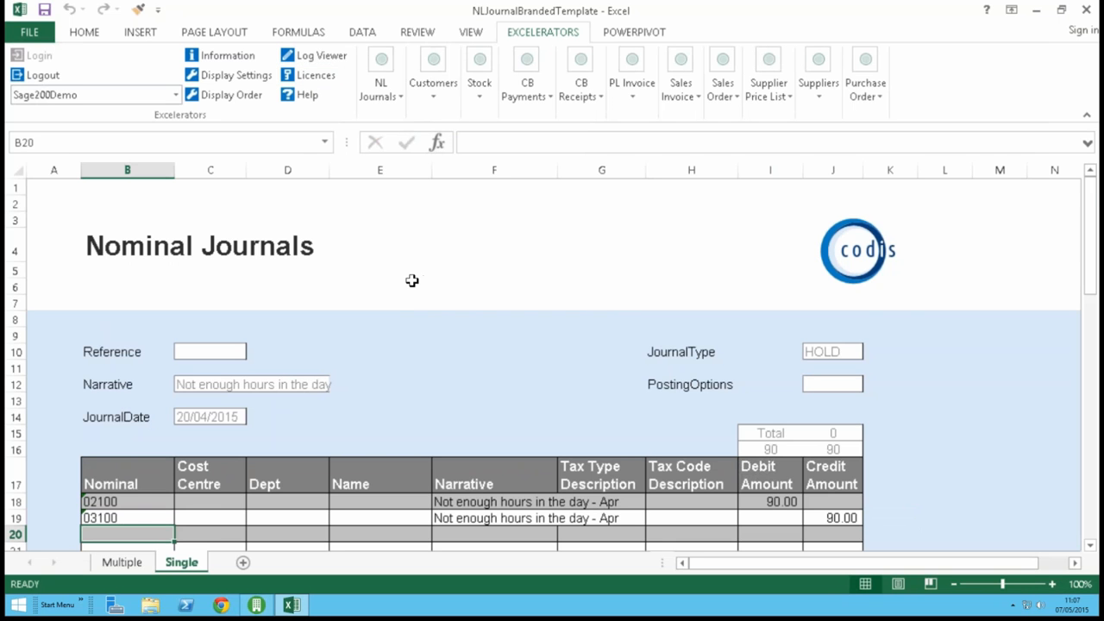
pyautogui.scroll(-1, 412, 284)
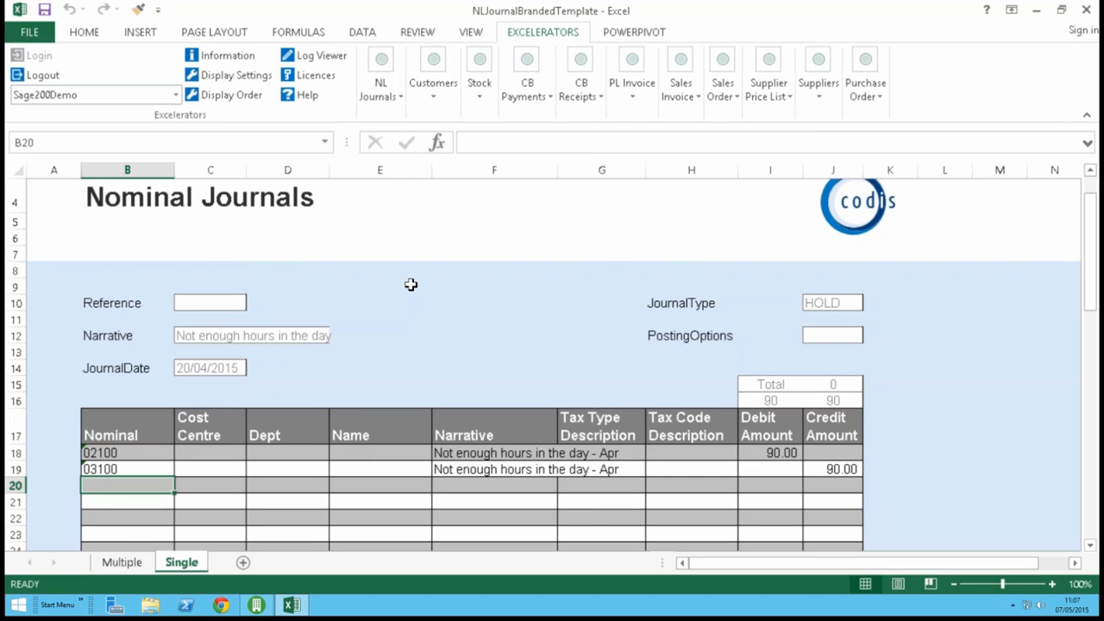
pyautogui.write('44444')
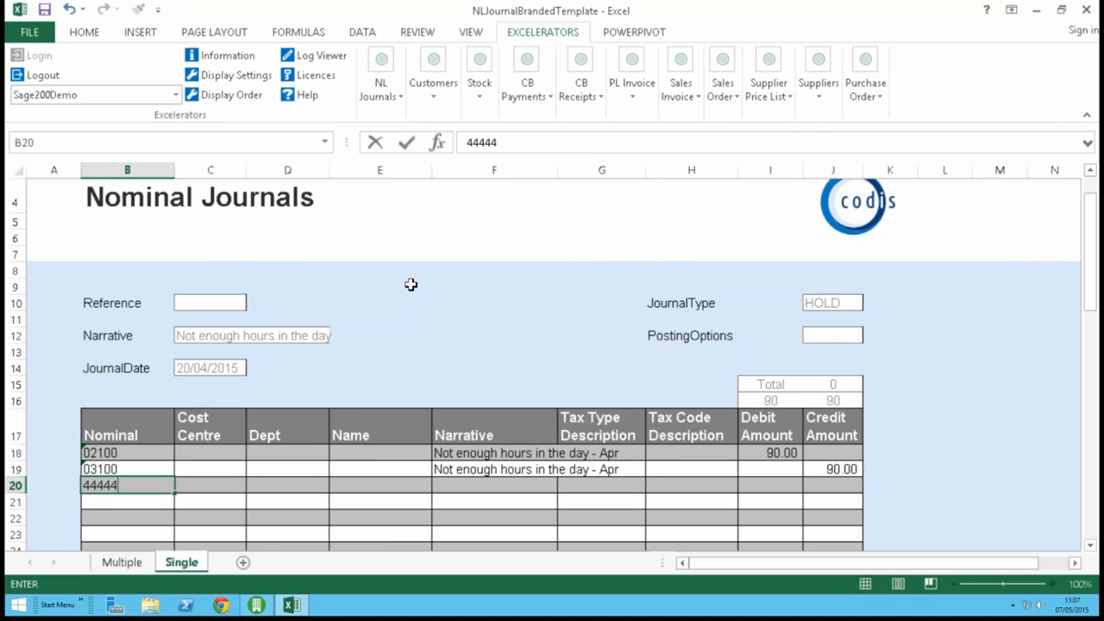
pyautogui.press('Tab')
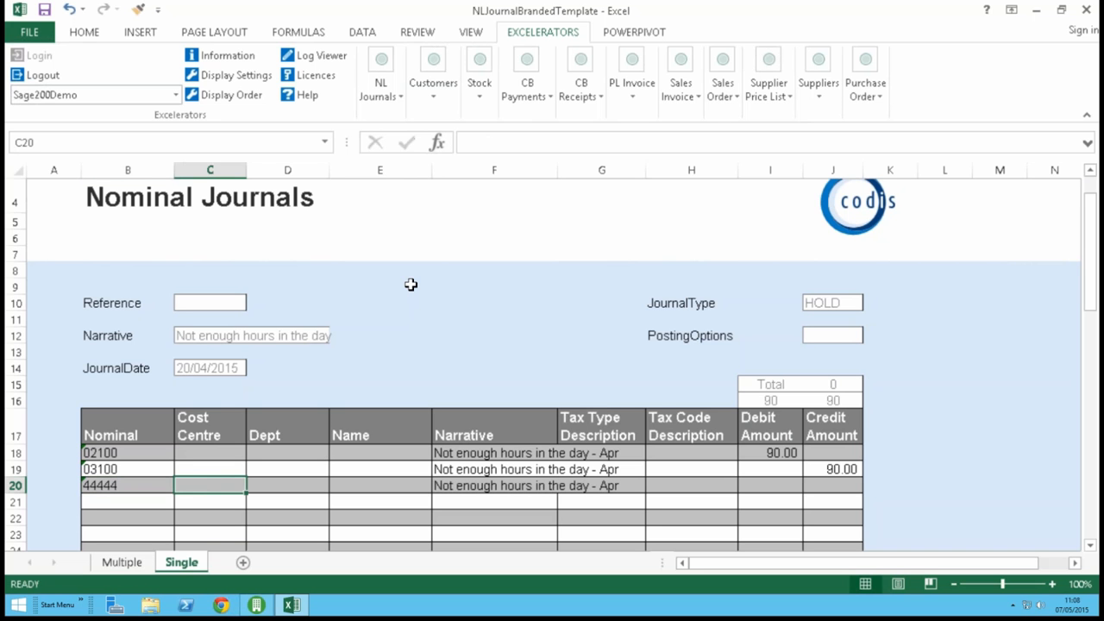
pyautogui.press('Tab')
pyautogui.press('Tab')
pyautogui.press('Tab')
pyautogui.press('Tab')
pyautogui.press('Tab')
pyautogui.press('Tab')
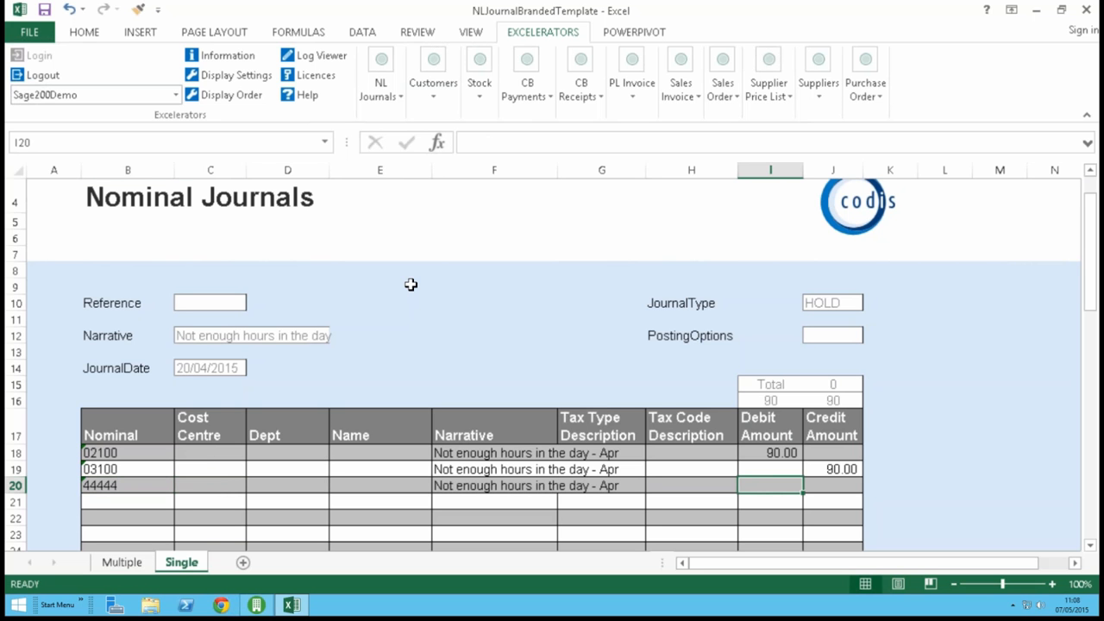
pyautogui.write('80')
pyautogui.press('Tab')
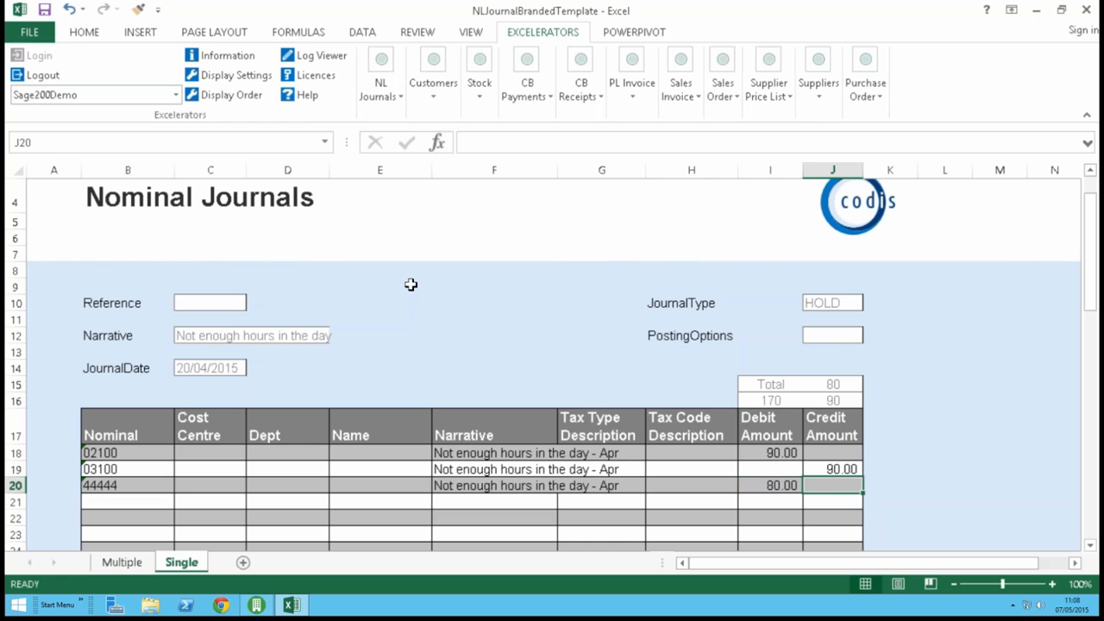
# Step: Validate the journal with the added third line, review the listed errors, and exit the validation results
pyautogui.click(393, 89)
pyautogui.click(430, 133)
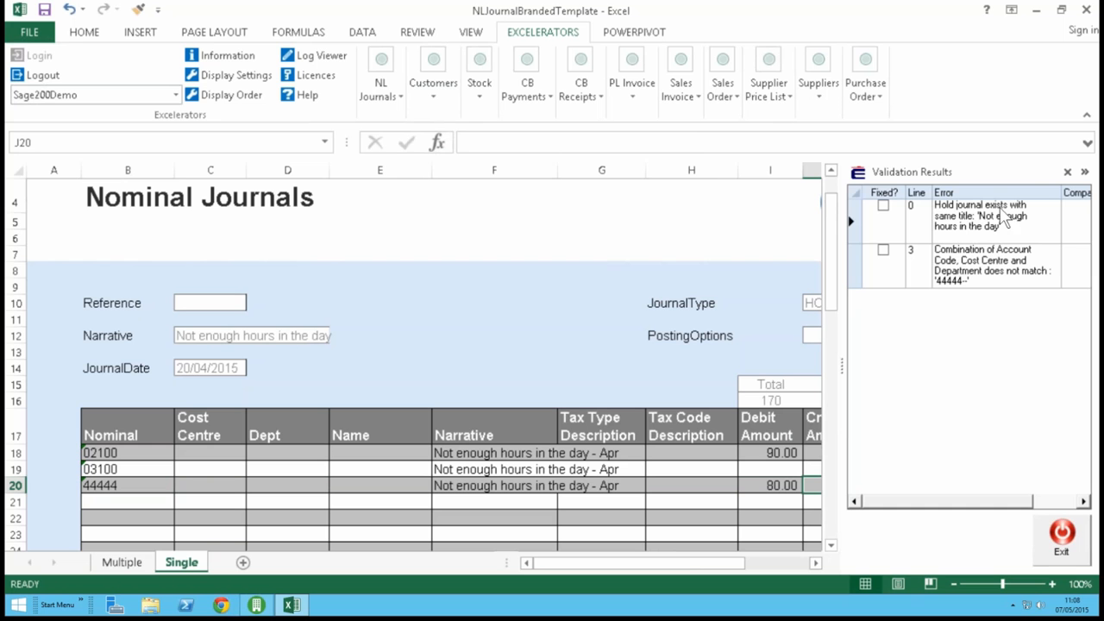
pyautogui.click(1061, 539)
# Step: Try to save the three-line journal to Sage, accepting the title already in use, and close the error dialog
pyautogui.click(381, 91)
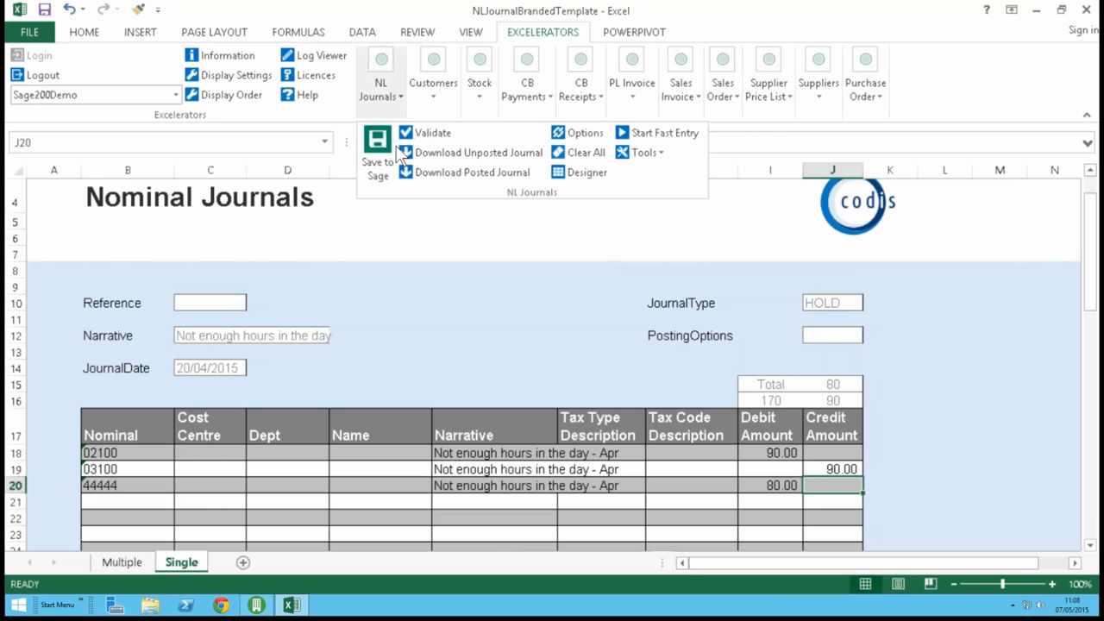
pyautogui.click(387, 154)
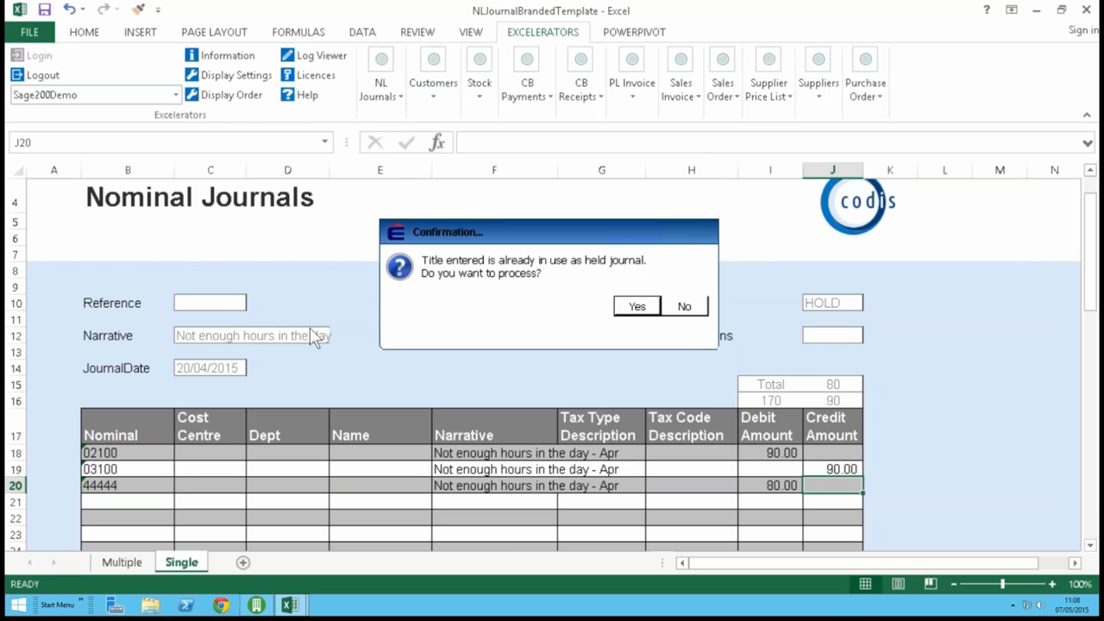
pyautogui.click(637, 306)
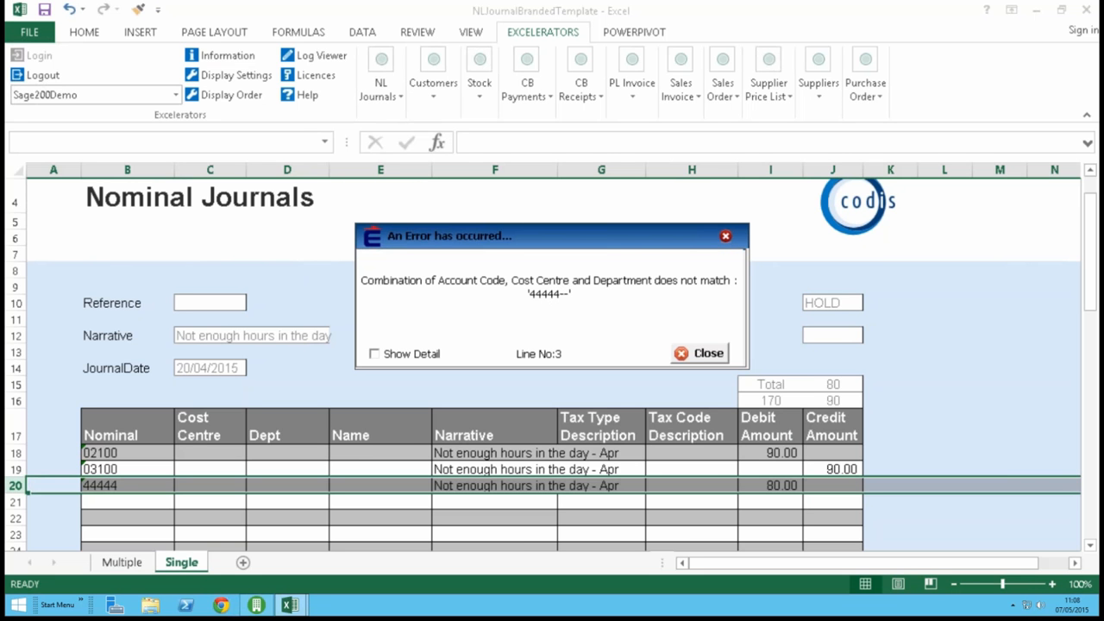
pyautogui.click(705, 352)
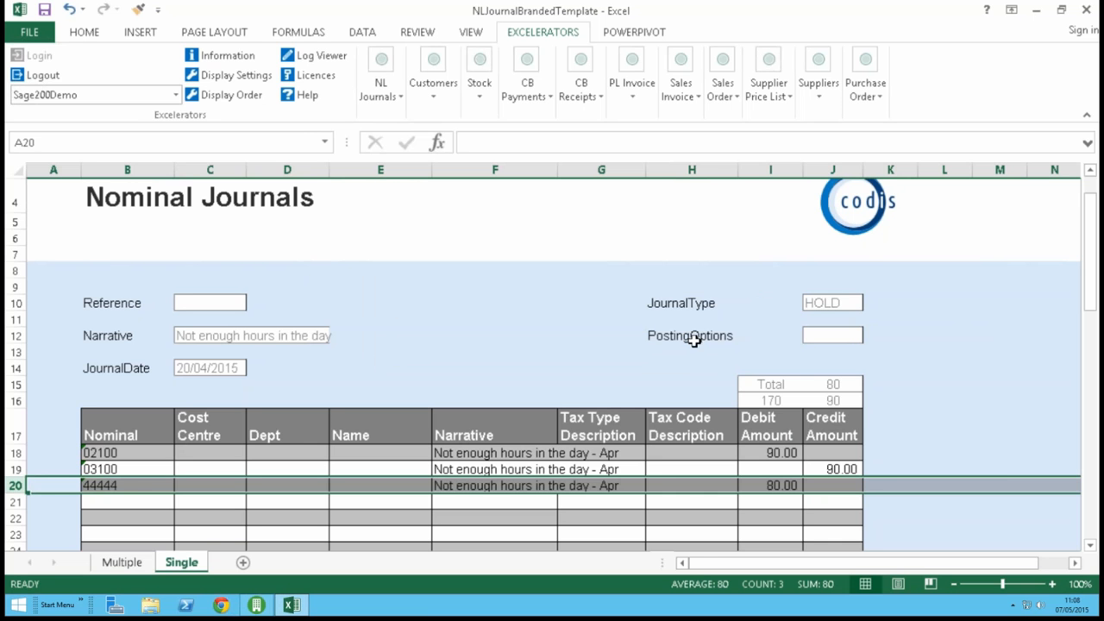
pyautogui.click(138, 488)
pyautogui.doubleClick(141, 488)
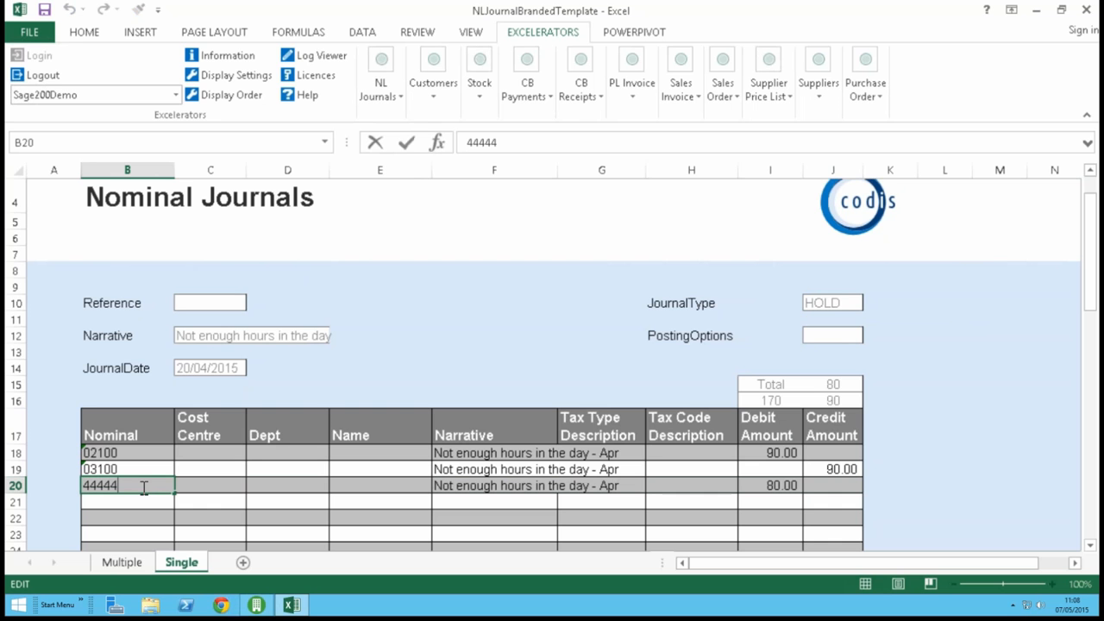
pyautogui.write('4444444444')
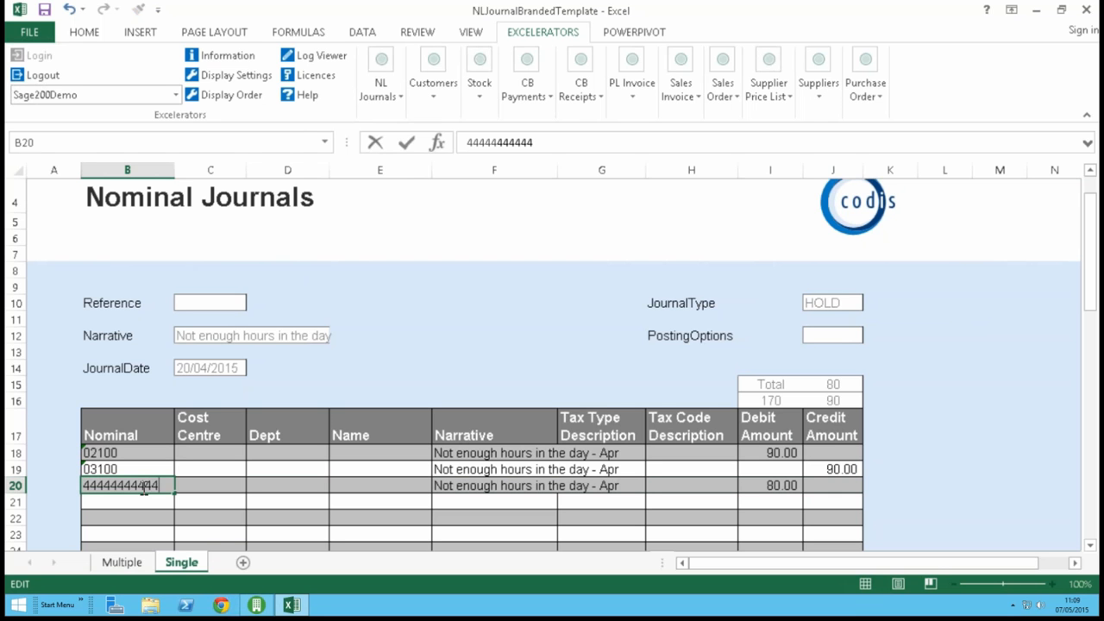
pyautogui.write('4')
pyautogui.press('Return')
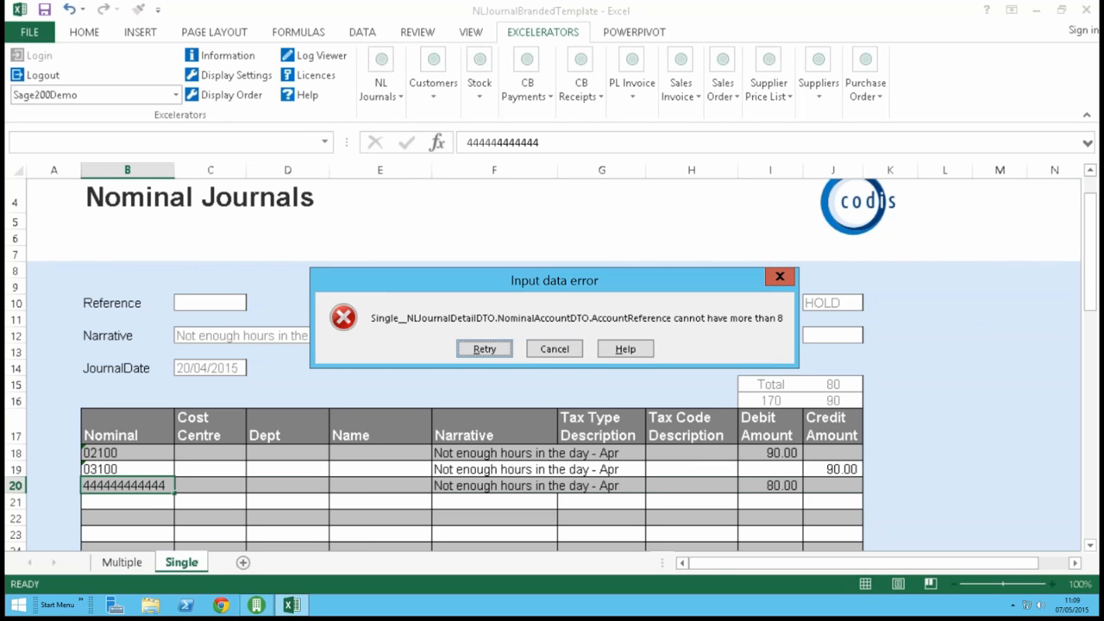
pyautogui.click(554, 350)
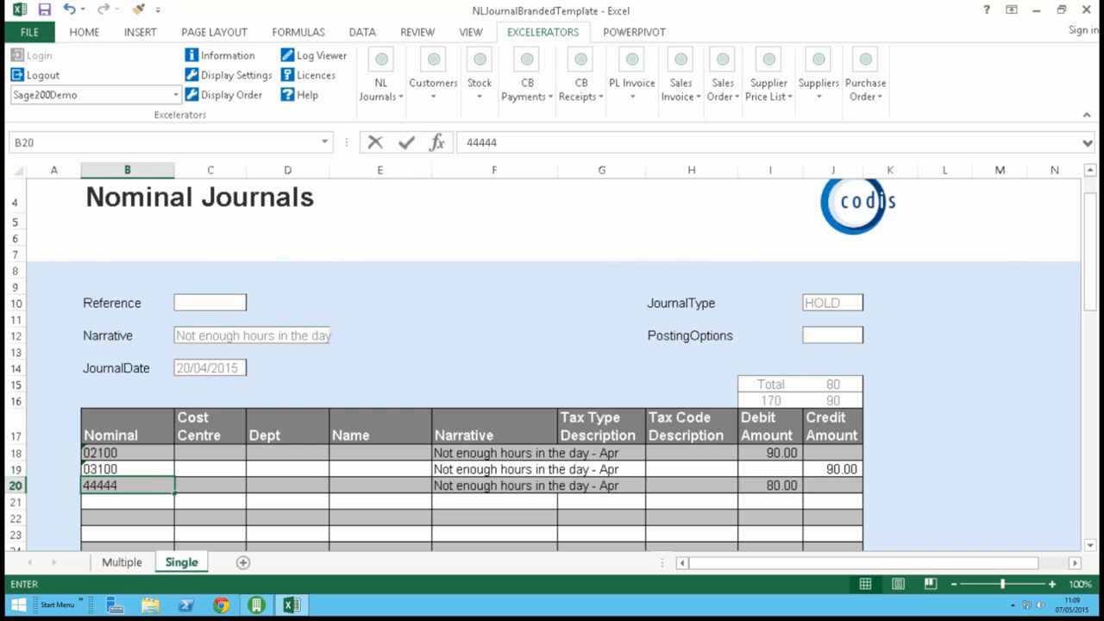
# Step: Clear the nominal code from the third journal line in row 20
pyautogui.press('BackSpace')
pyautogui.press('Return')
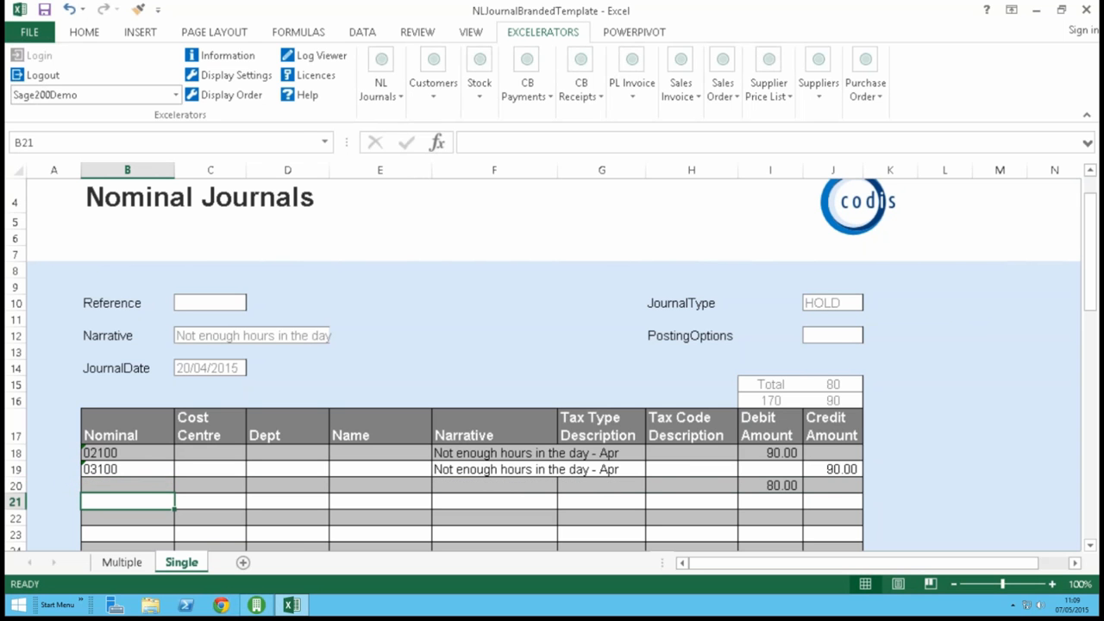
# Step: Browse the nominal accounts for cell B20, search for 311, and add account 31100 SAL COM, Sales - Kitchens Components, to the selection
pyautogui.click(146, 487)
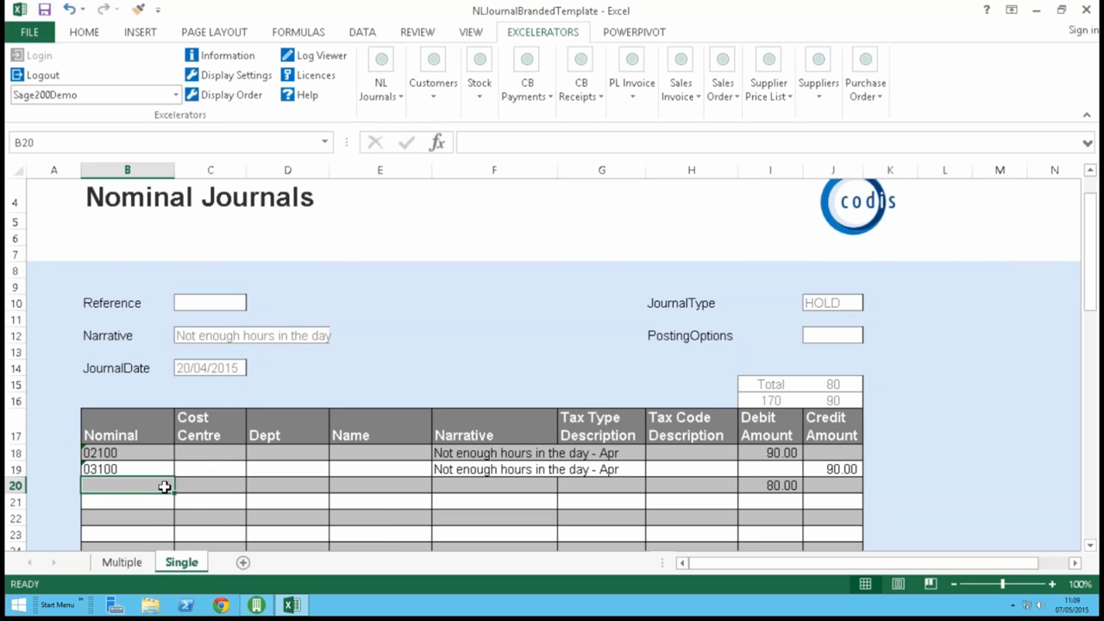
pyautogui.rightClick(164, 488)
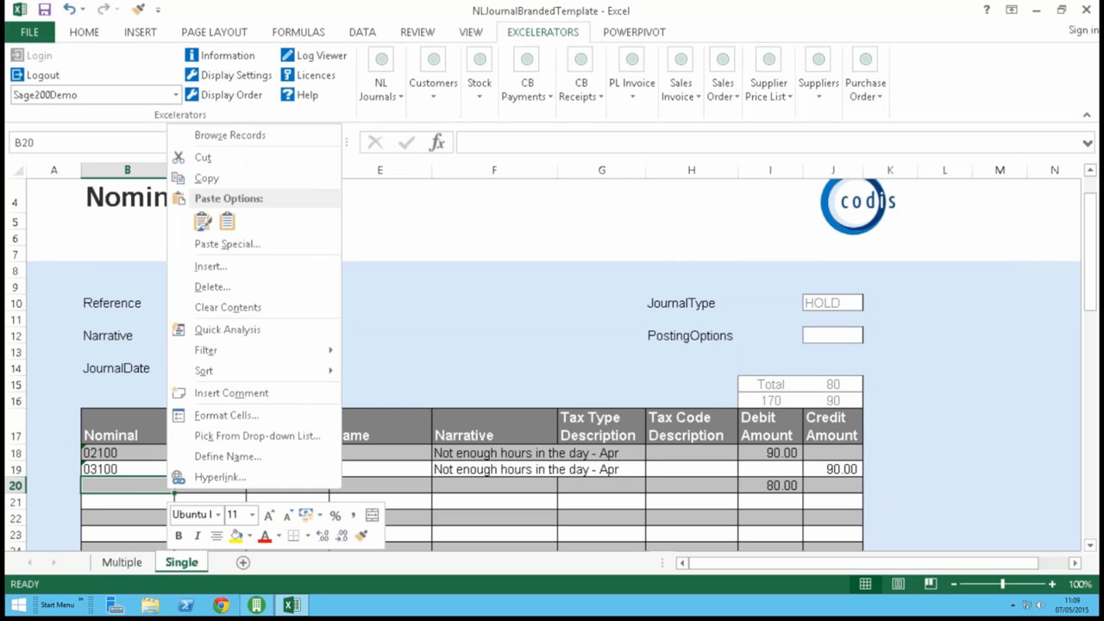
pyautogui.click(252, 139)
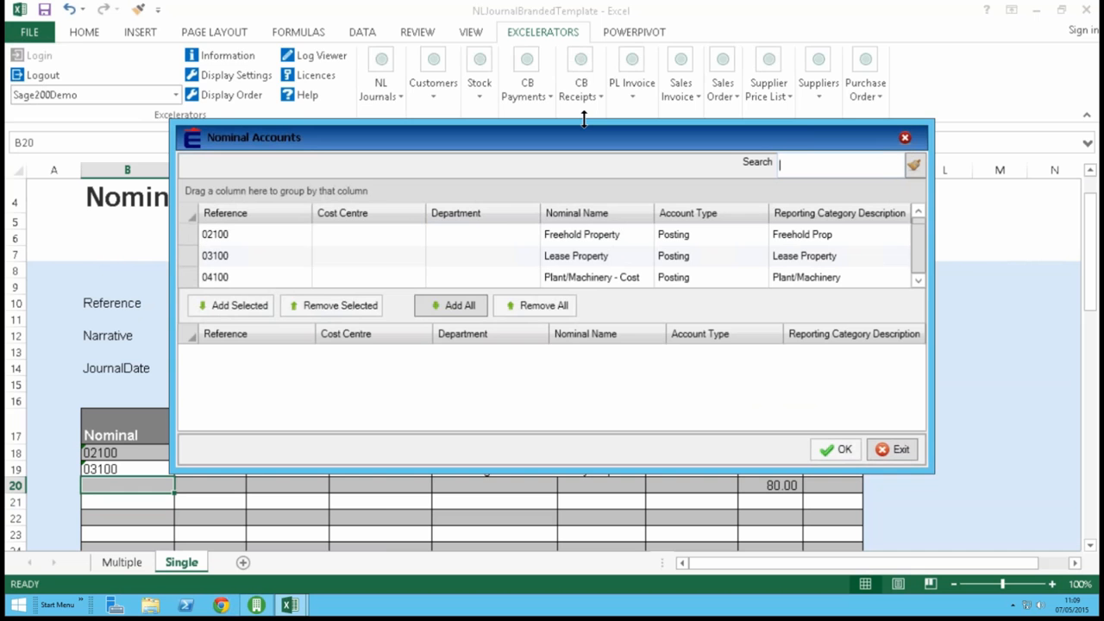
pyautogui.moveTo(584, 120); pyautogui.dragTo(593, 51)
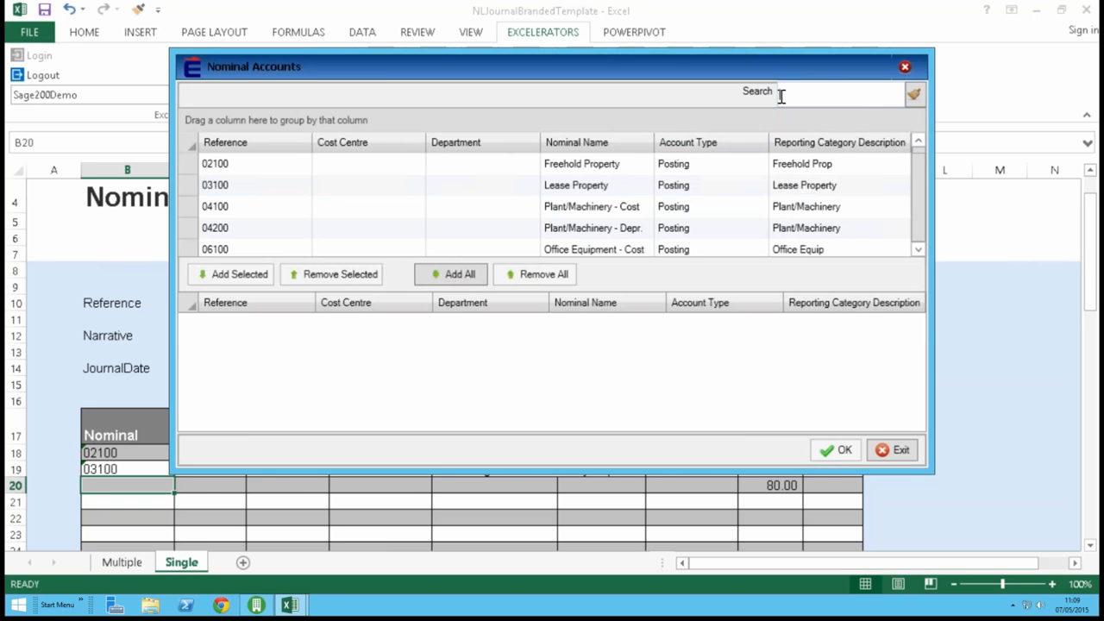
pyautogui.write('311')
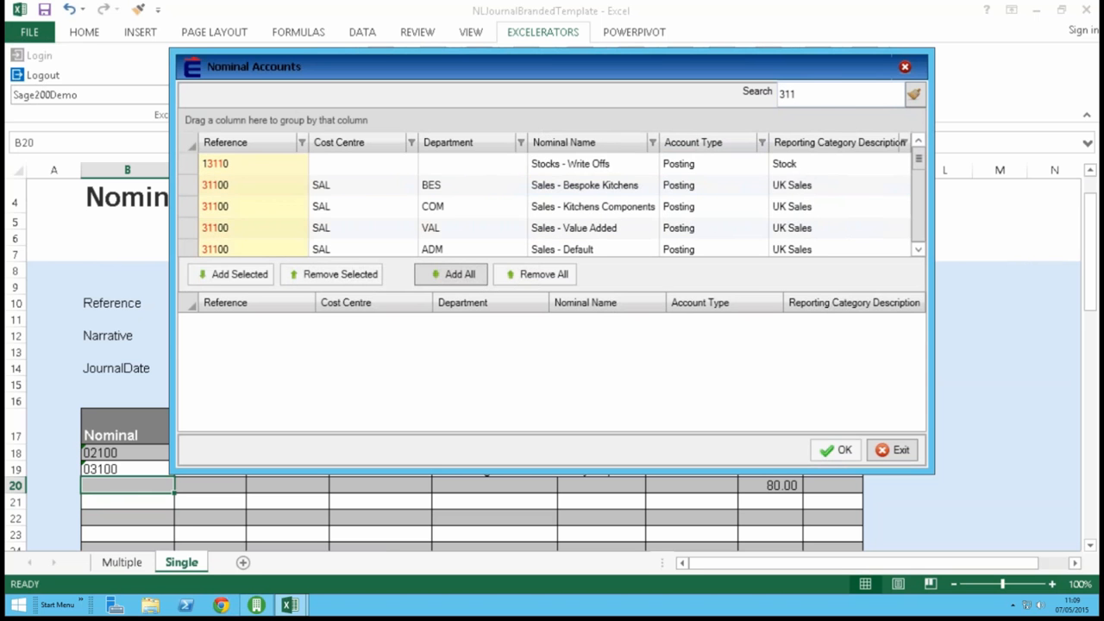
pyautogui.scroll(-3, 496, 221)
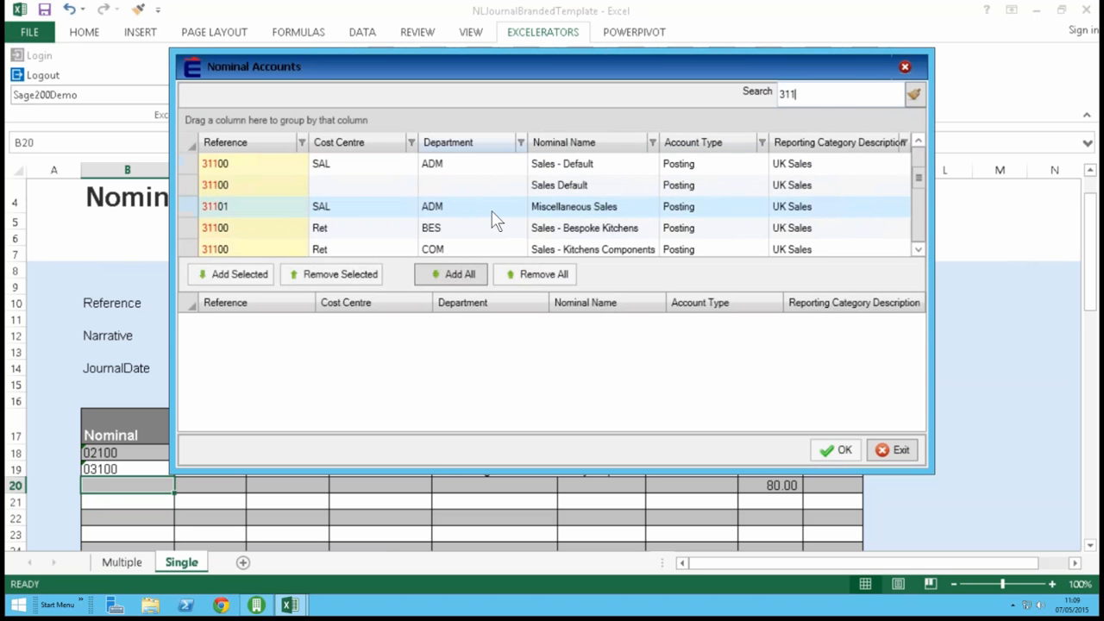
pyautogui.scroll(3, 493, 221)
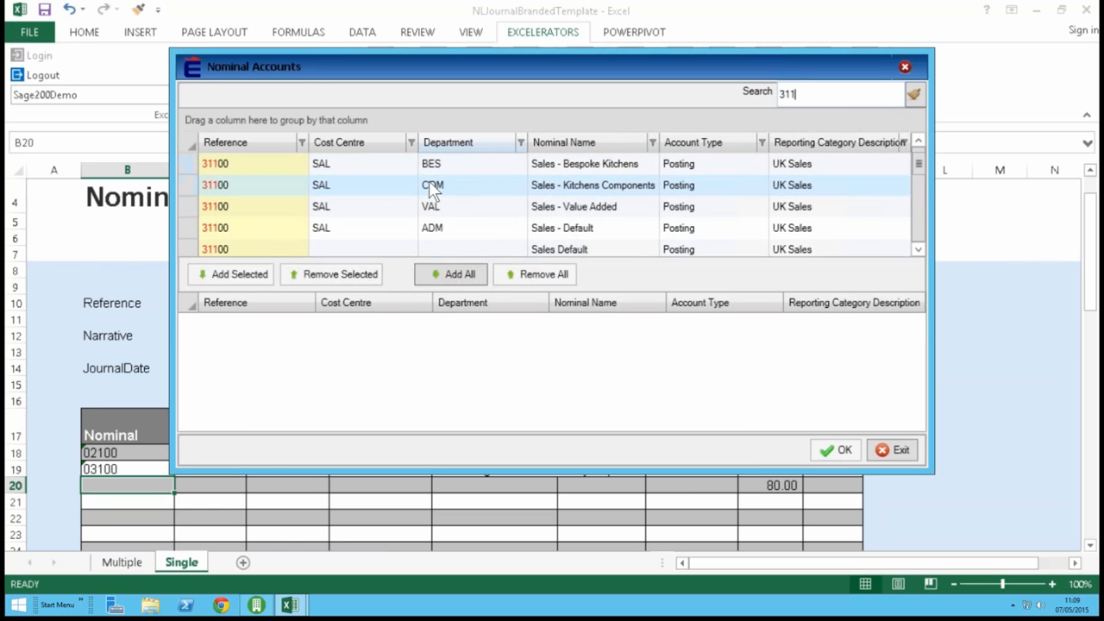
pyautogui.doubleClick(429, 185)
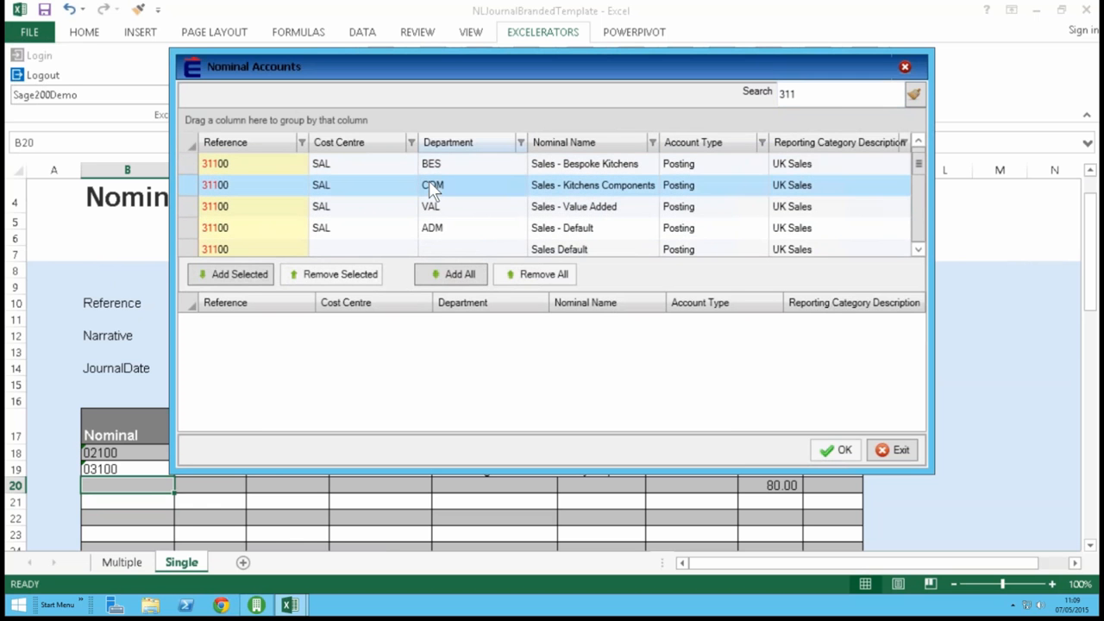
# Step: Search the nominal accounts for 511 and add account 51105 ADM ADM, Vehicles - Fuel and Oil, to the selection
pyautogui.doubleClick(798, 92)
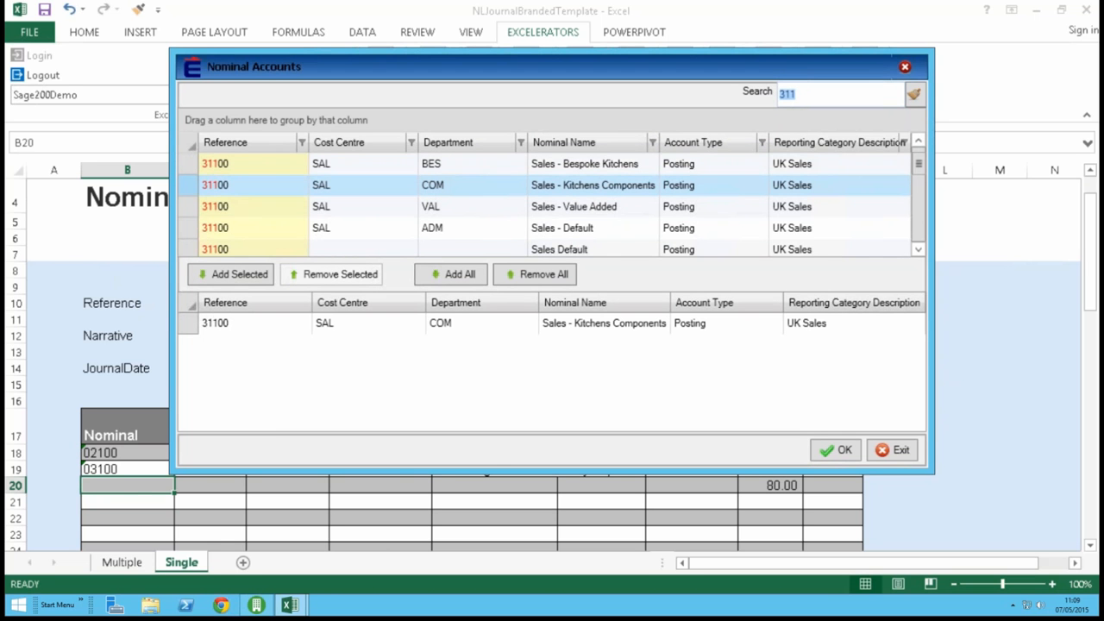
pyautogui.write('511')
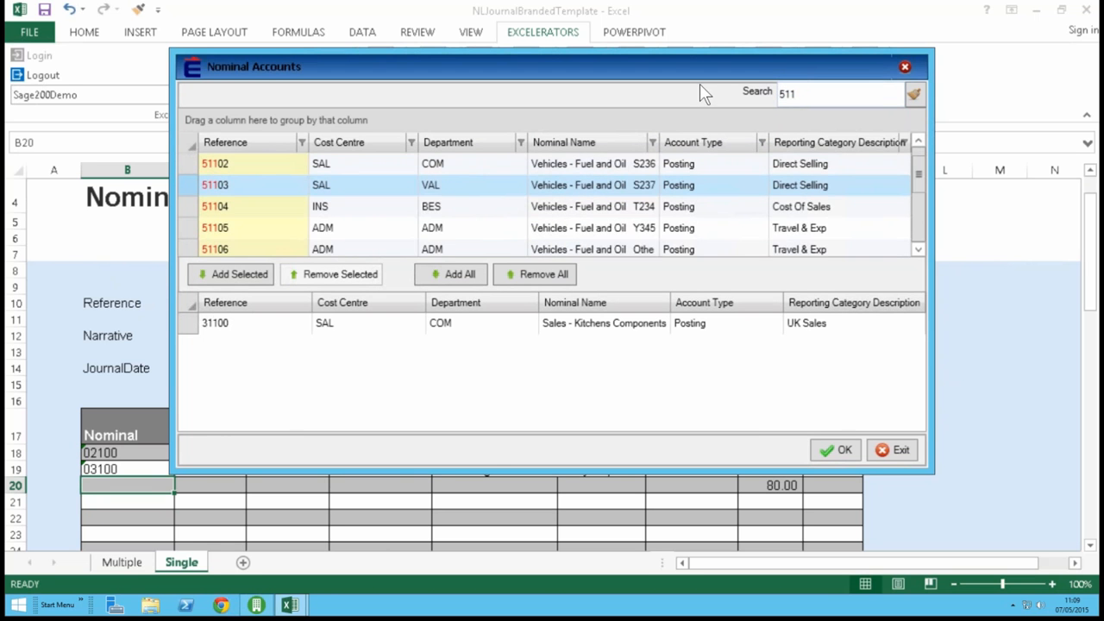
pyautogui.doubleClick(348, 223)
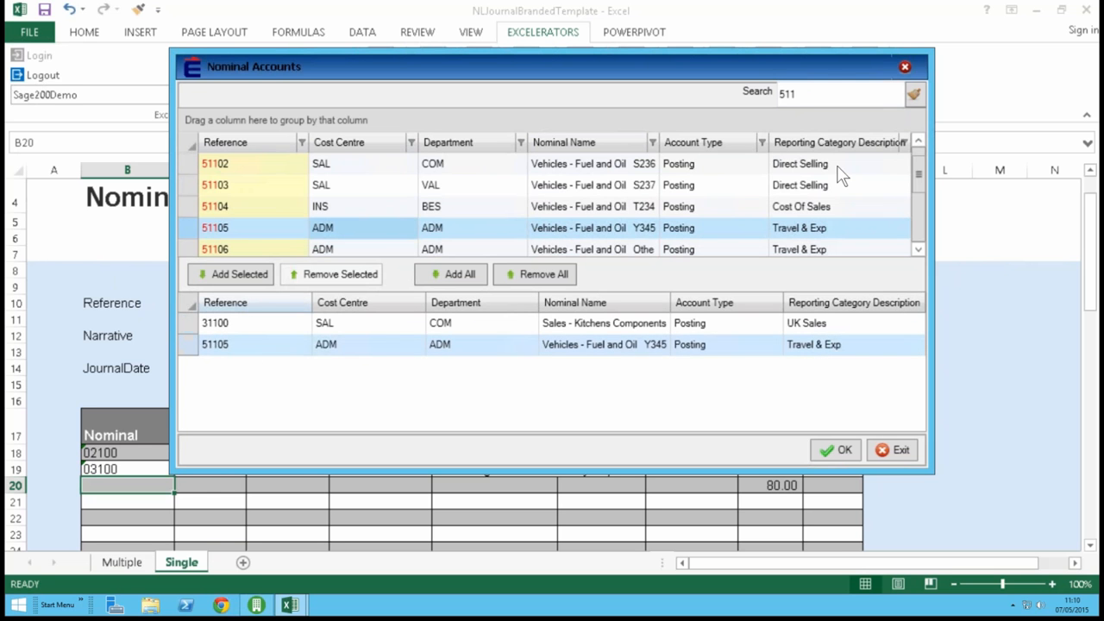
# Step: Search the nominal accounts for accr, add 29200 Unauthorised Purchases to the selection, and insert the selected accounts into the journal
pyautogui.click(792, 93)
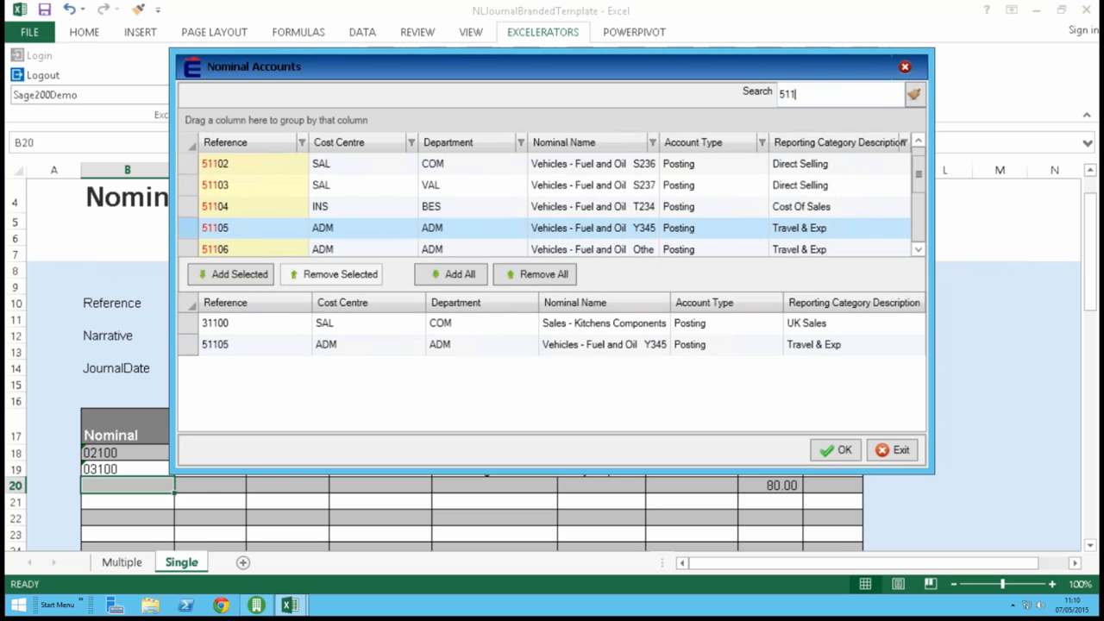
pyautogui.moveTo(797, 93); pyautogui.dragTo(767, 97)
pyautogui.write('r')
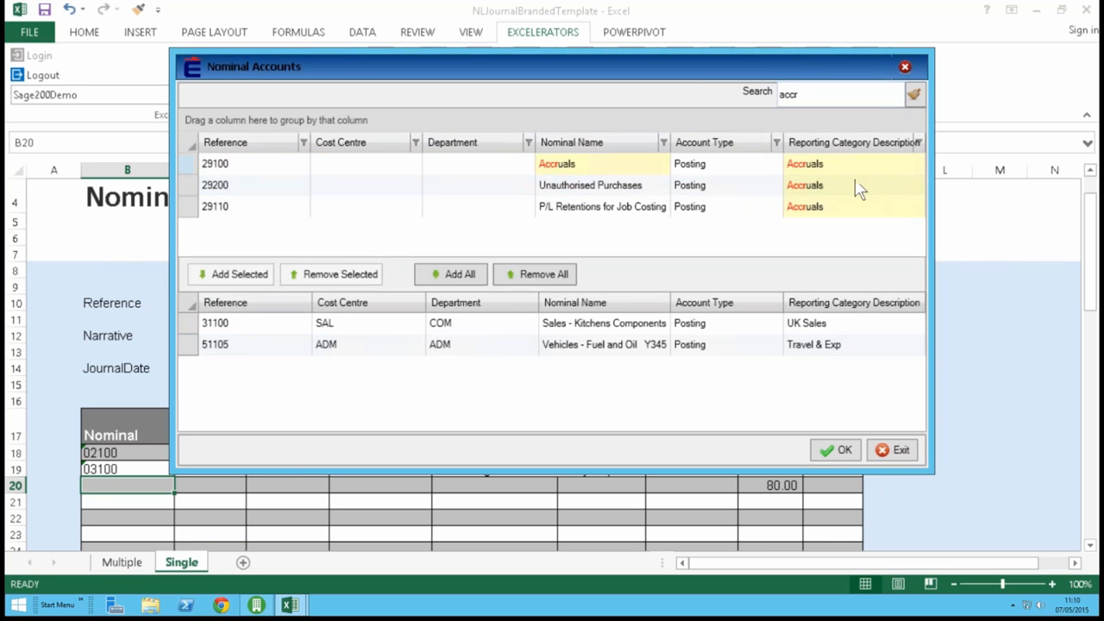
pyautogui.write('r')
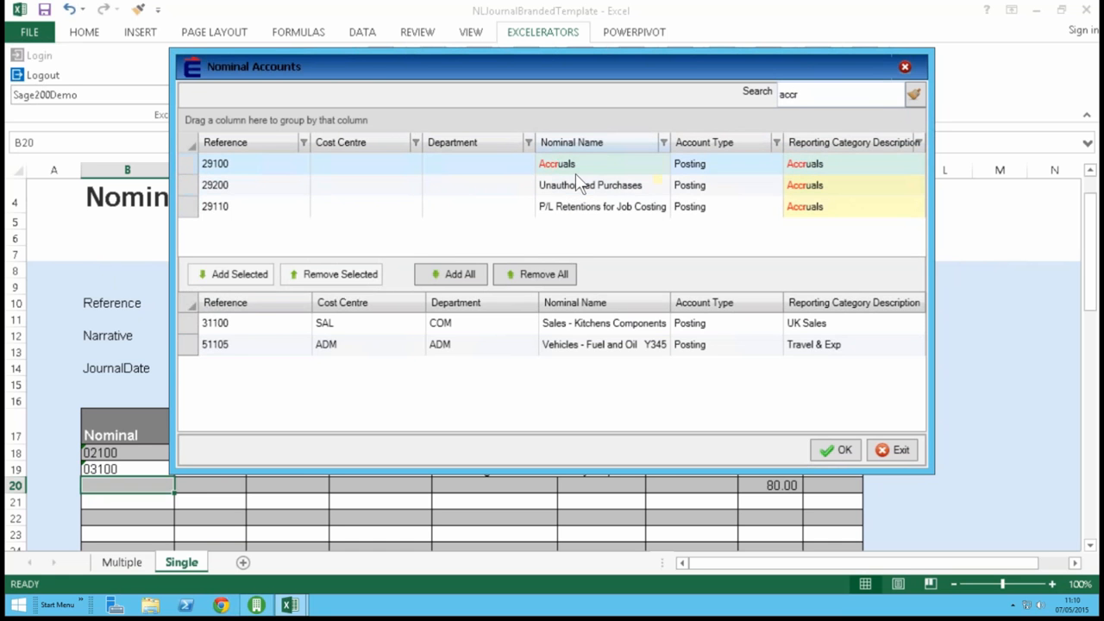
pyautogui.moveTo(596, 189); pyautogui.dragTo(475, 362)
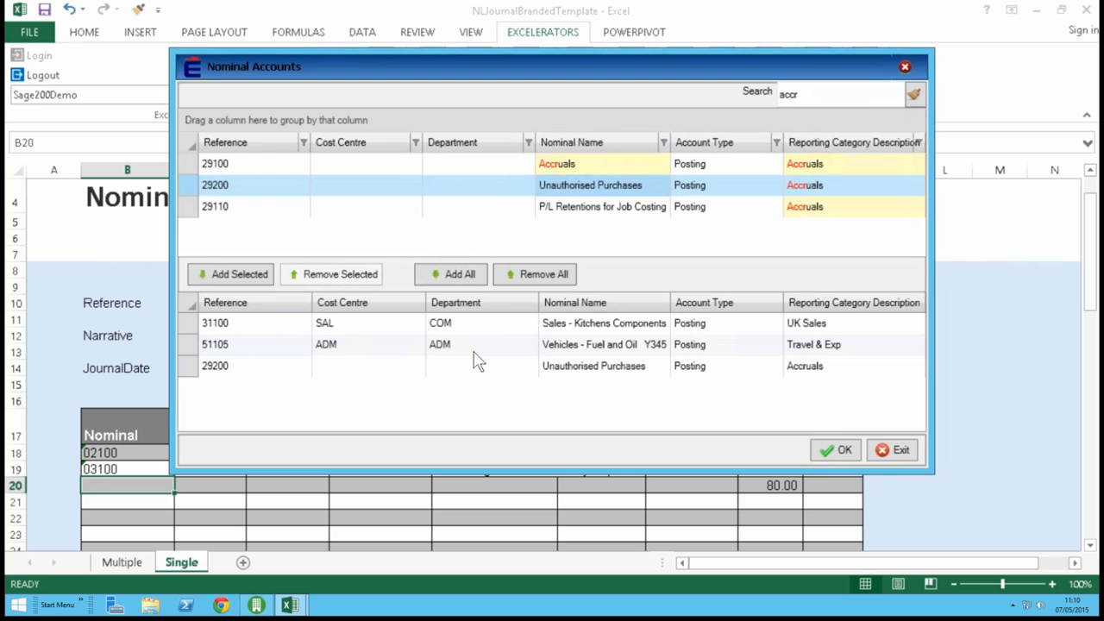
pyautogui.click(843, 452)
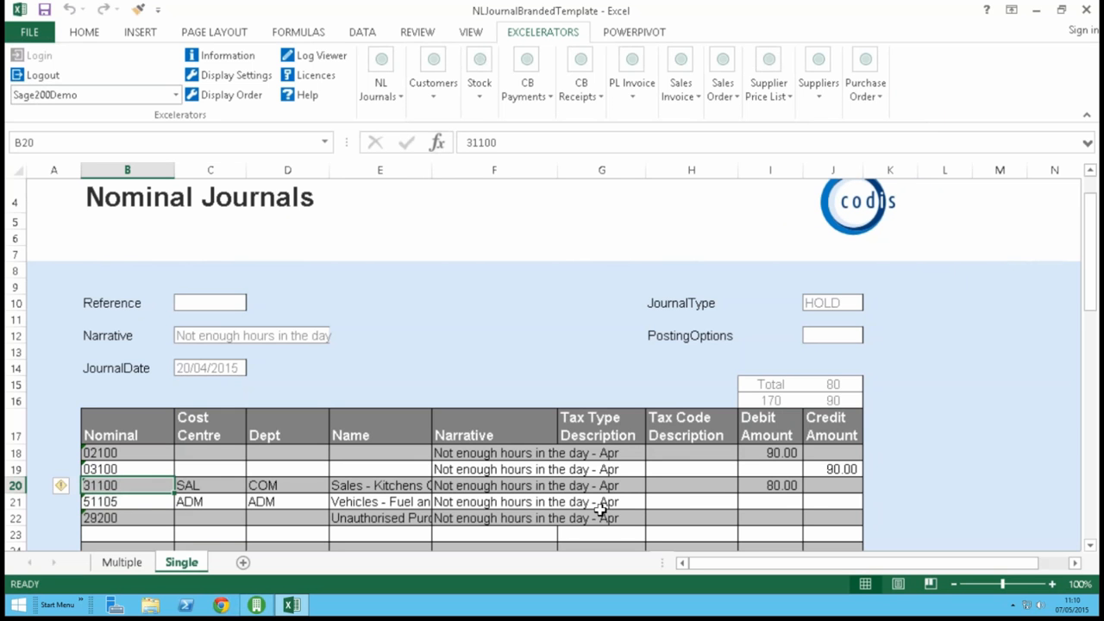
# Step: Enter a debit amount of 40 for both the 51105 and 29200 journal lines
pyautogui.click(786, 500)
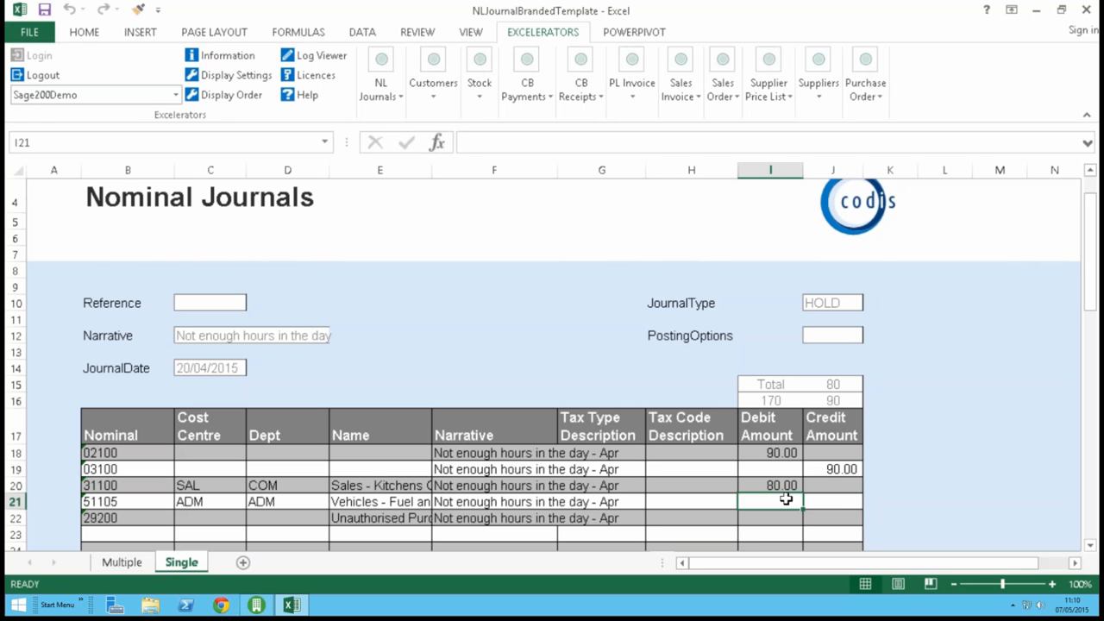
pyautogui.write('40')
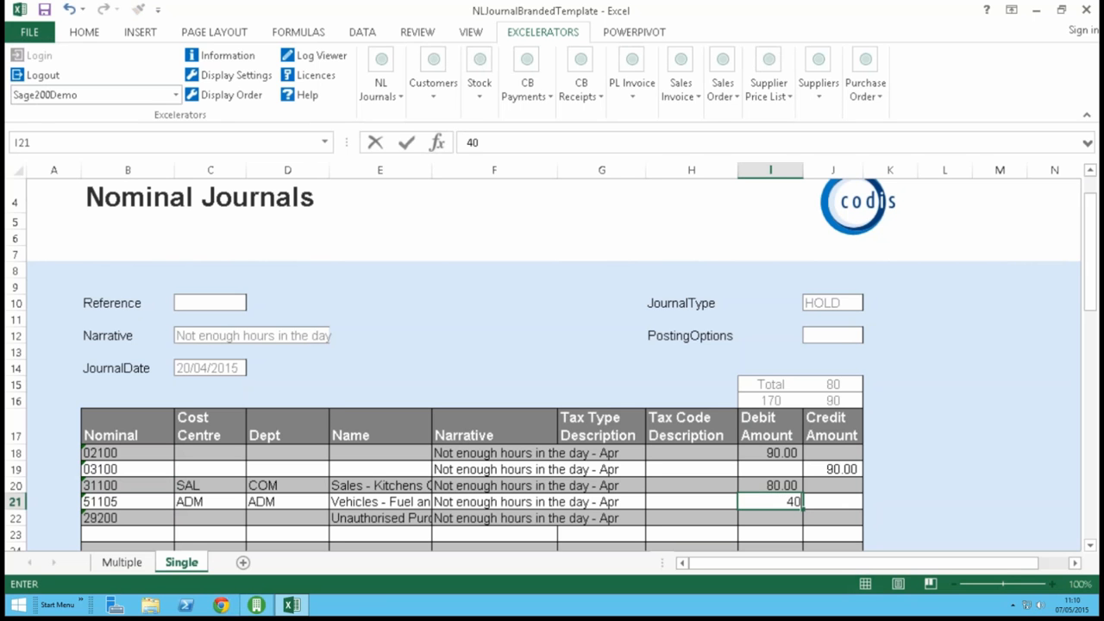
pyautogui.press('Return')
pyautogui.write('40')
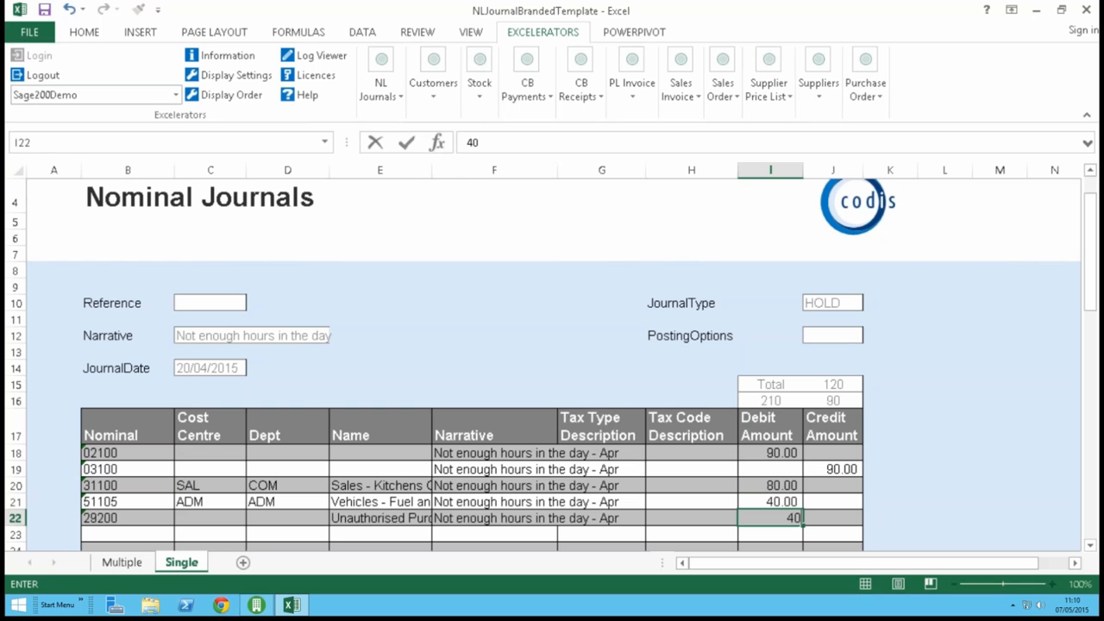
pyautogui.press('Return')
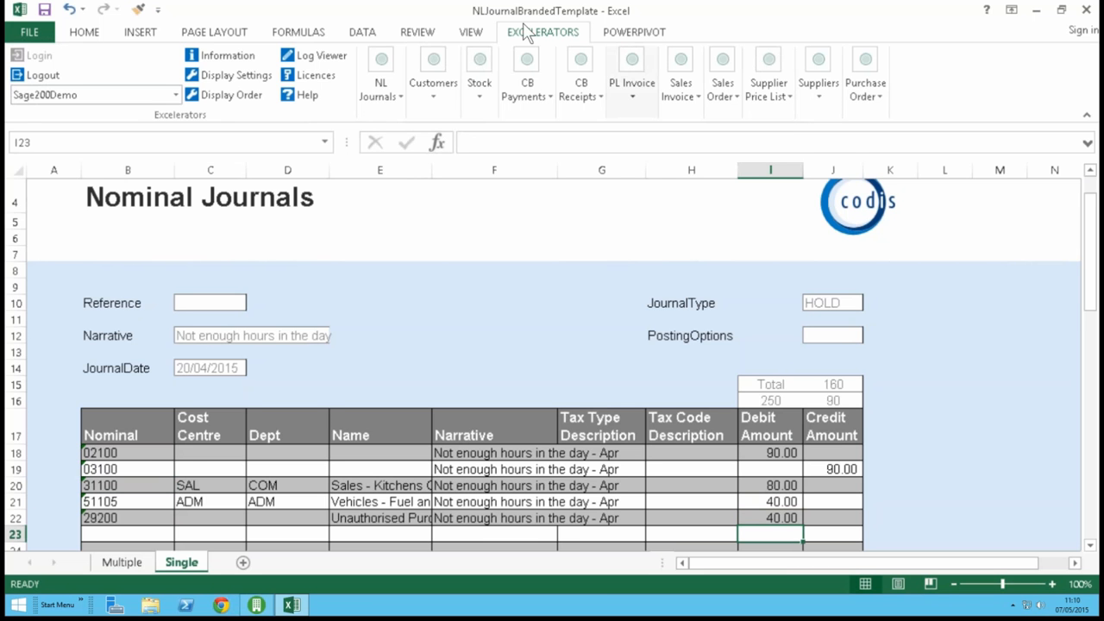
# Step: Check the journal type cell and the formulas behind the debit sum, credit sum and overall total
pyautogui.click(827, 300)
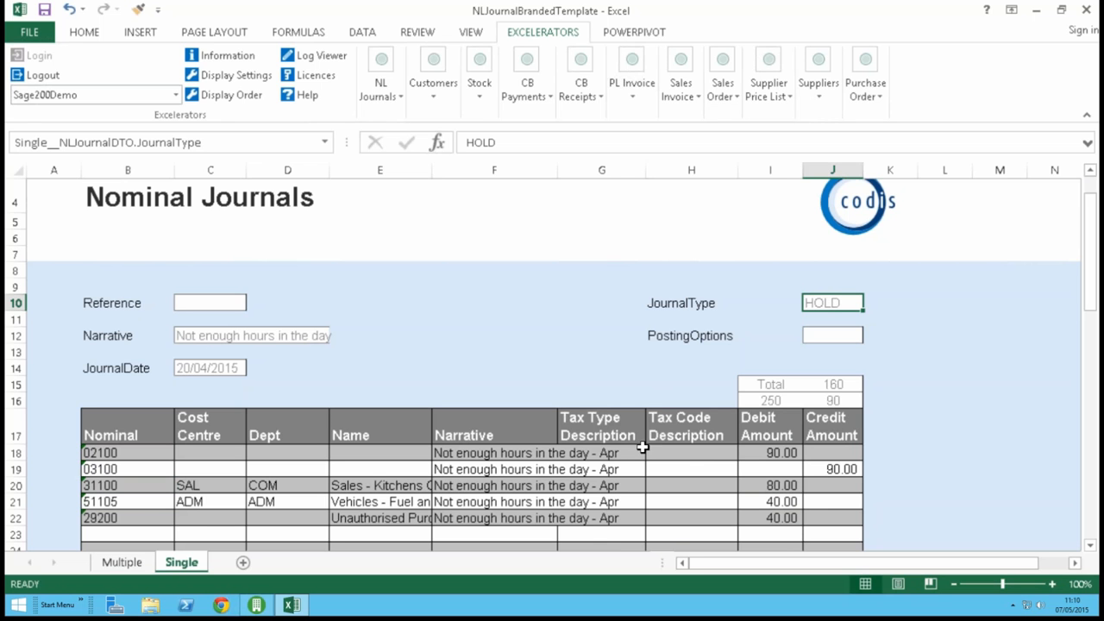
pyautogui.click(770, 399)
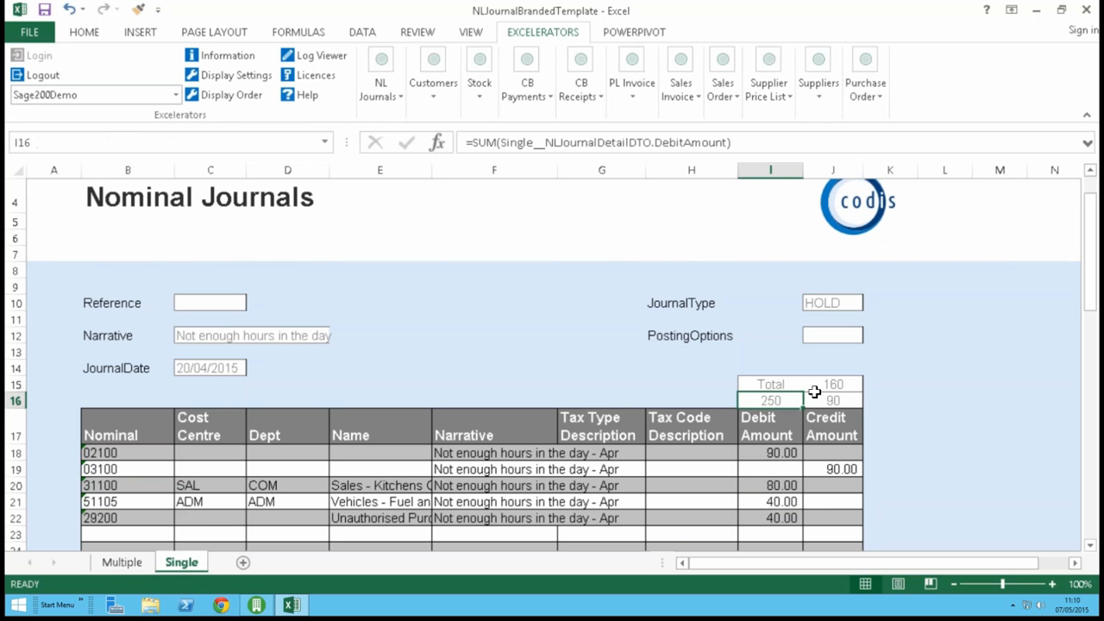
pyautogui.click(839, 398)
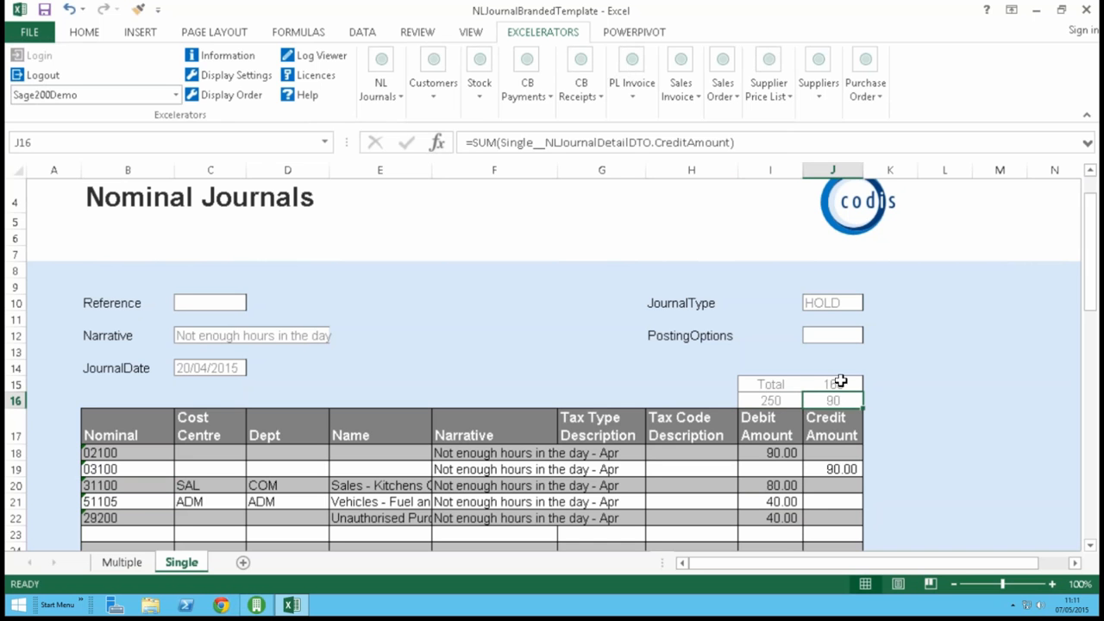
pyautogui.click(834, 384)
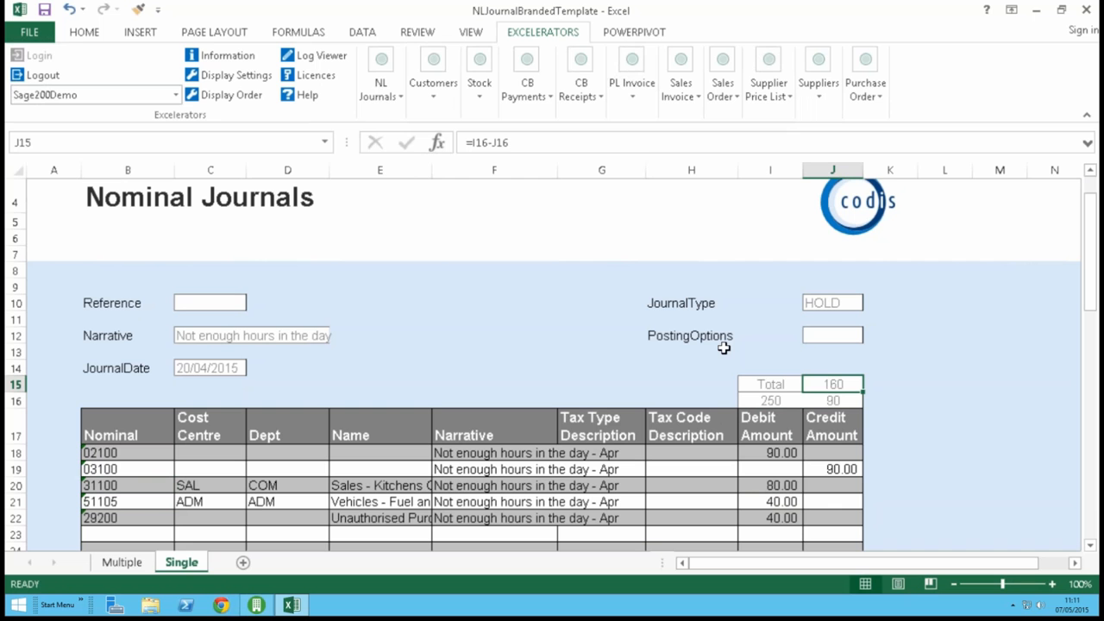
# Step: Validate the five-line nominal journal, review the validation results, and exit them
pyautogui.click(384, 79)
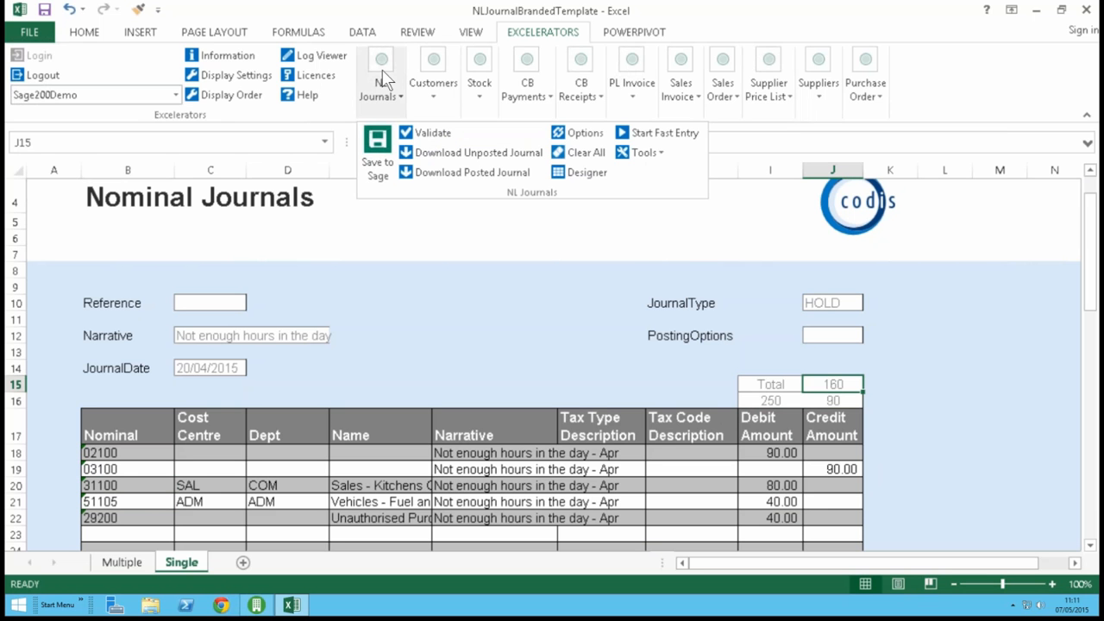
pyautogui.click(429, 136)
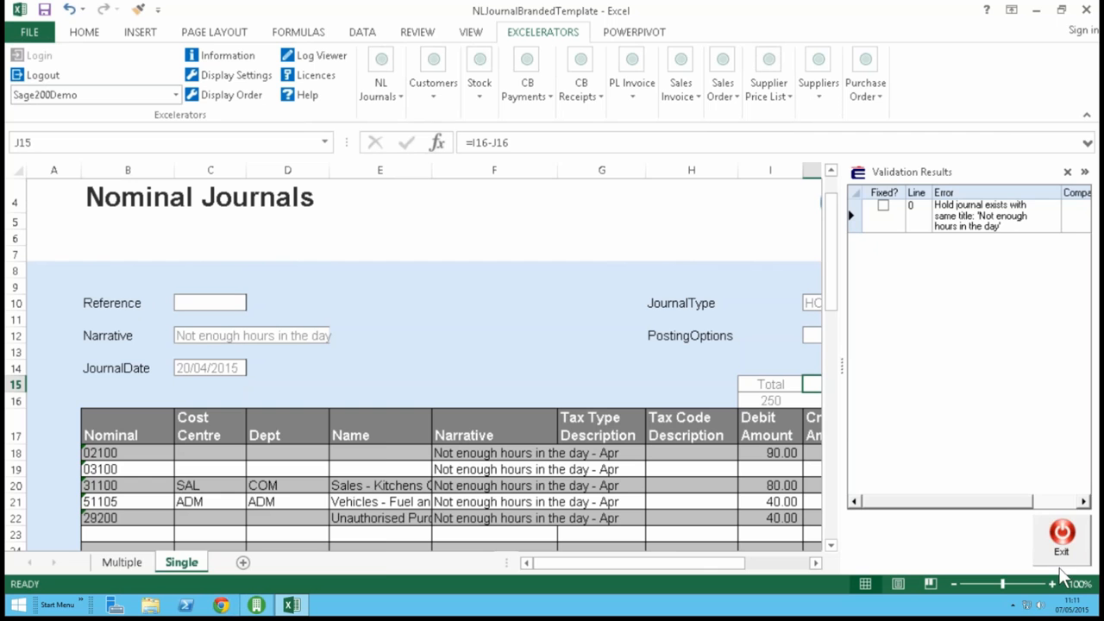
pyautogui.click(1063, 537)
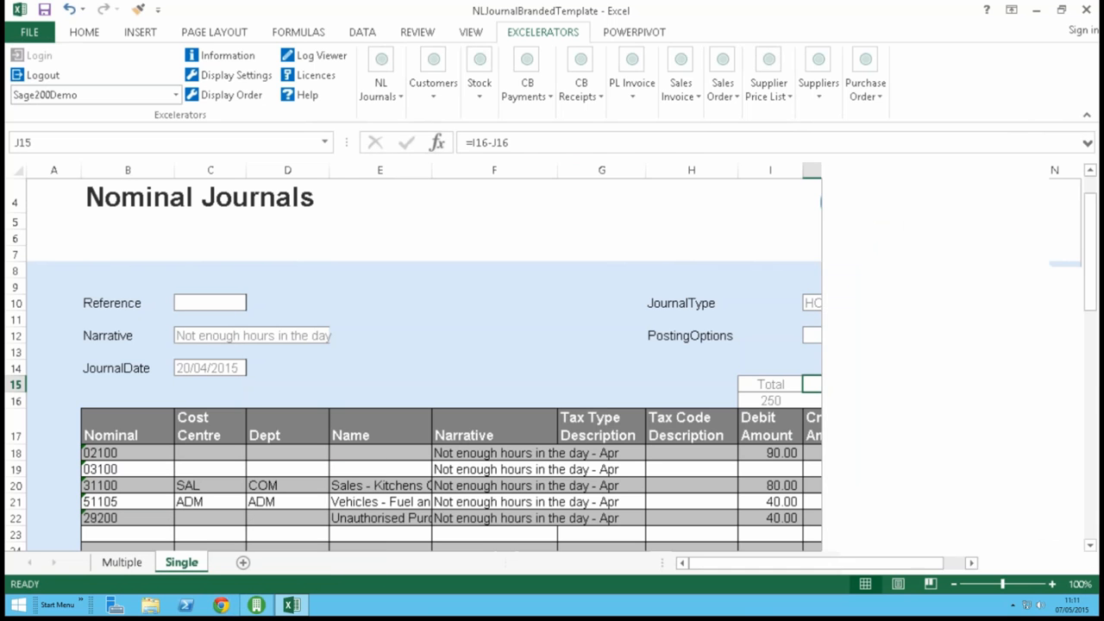
# Step: Try to save the journal to Sage, decline processing it under the title already in use, and close the error dialog
pyautogui.click(382, 67)
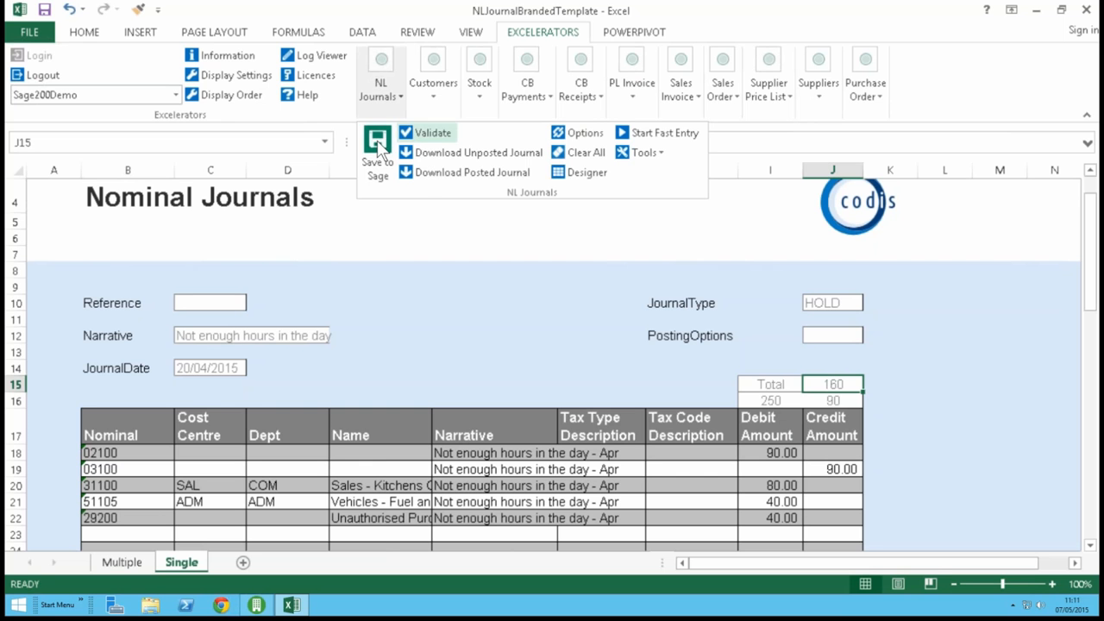
pyautogui.click(434, 134)
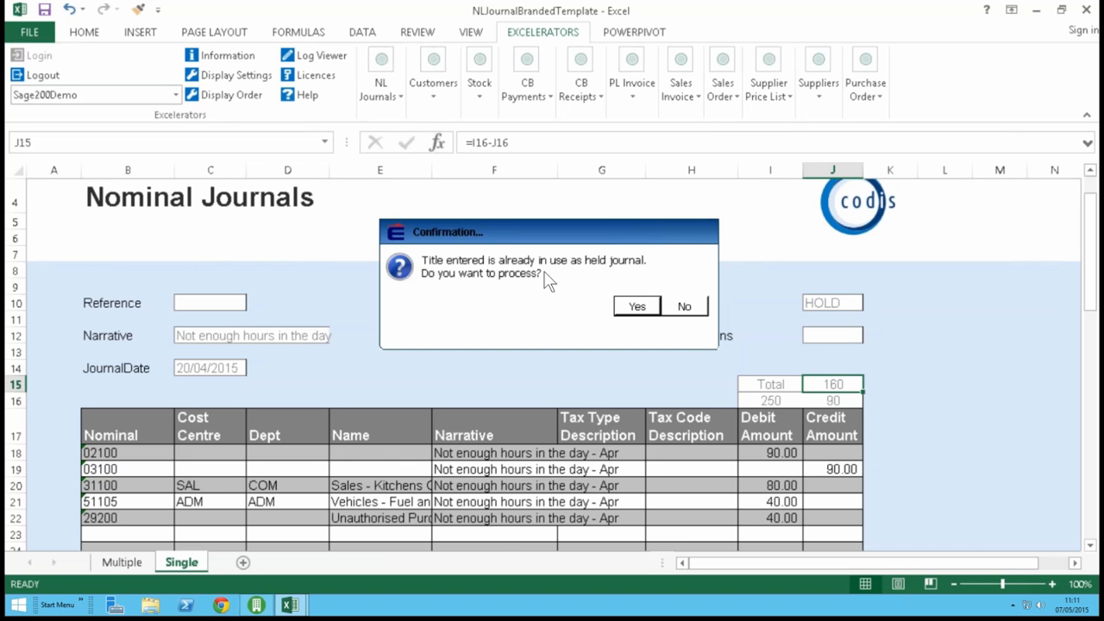
pyautogui.click(685, 306)
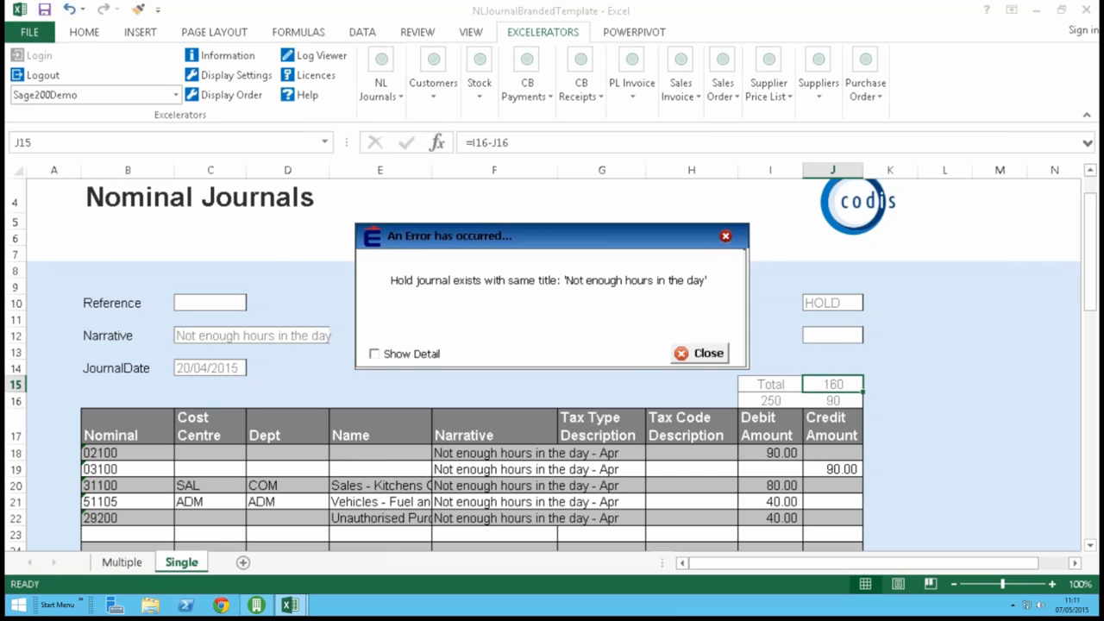
pyautogui.click(702, 352)
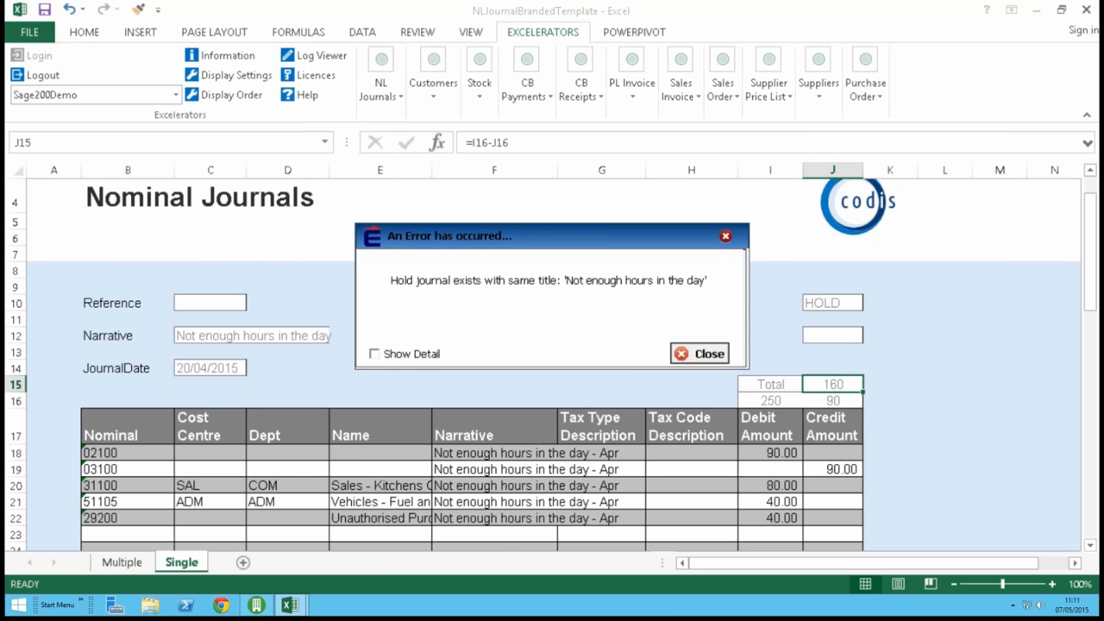
# Step: Try the nominal journal option to always overwrite a held journal if its title exists, clear it again, and close the options without saving
pyautogui.click(385, 88)
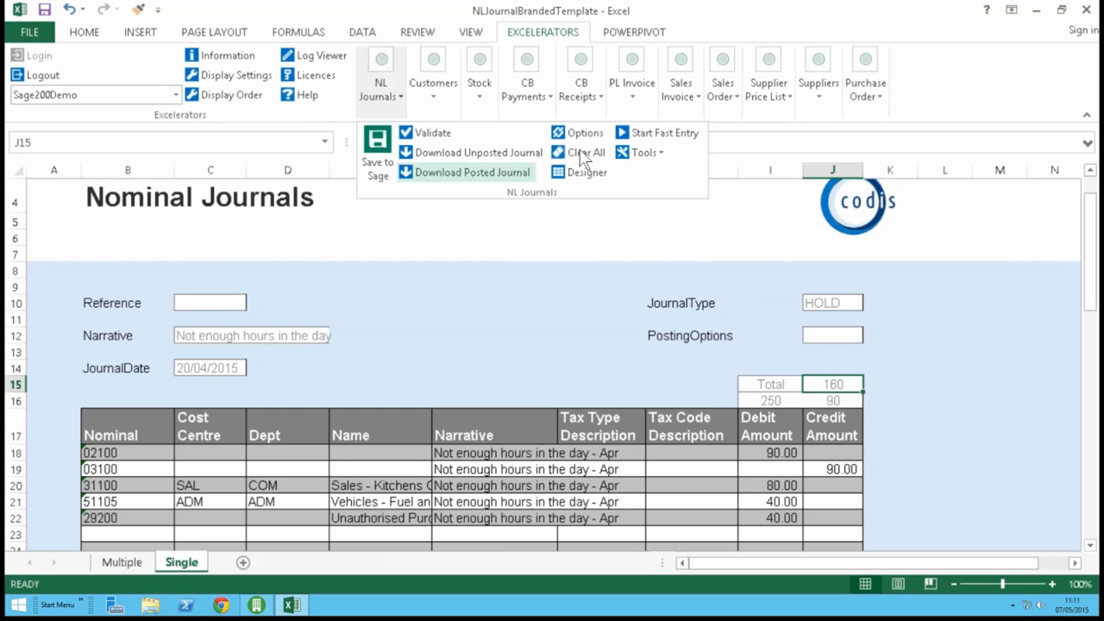
pyautogui.click(520, 253)
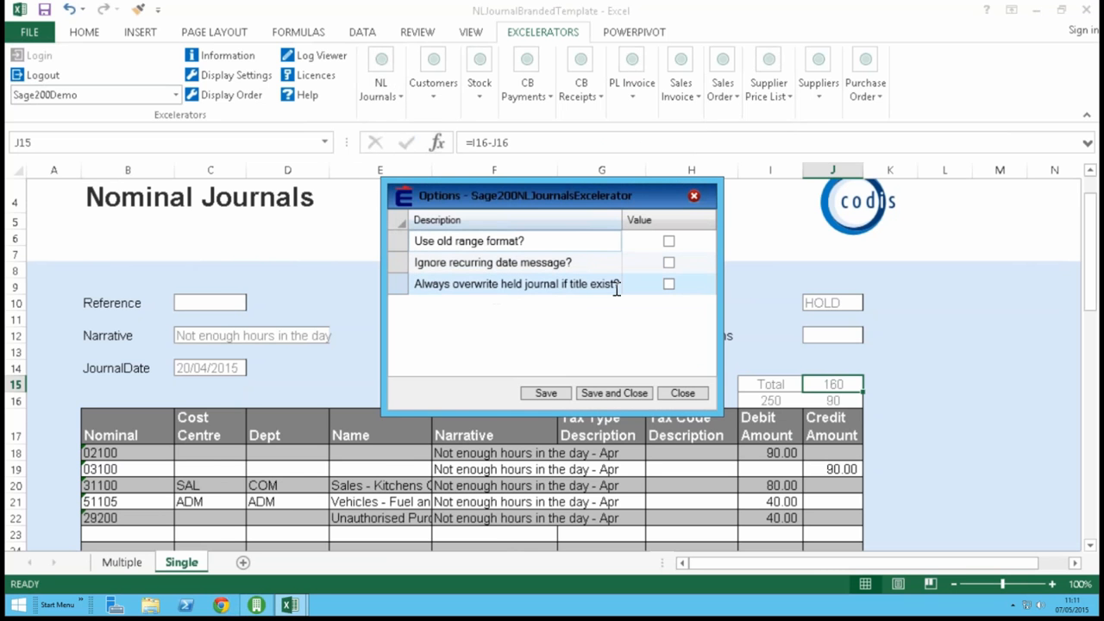
pyautogui.click(670, 285)
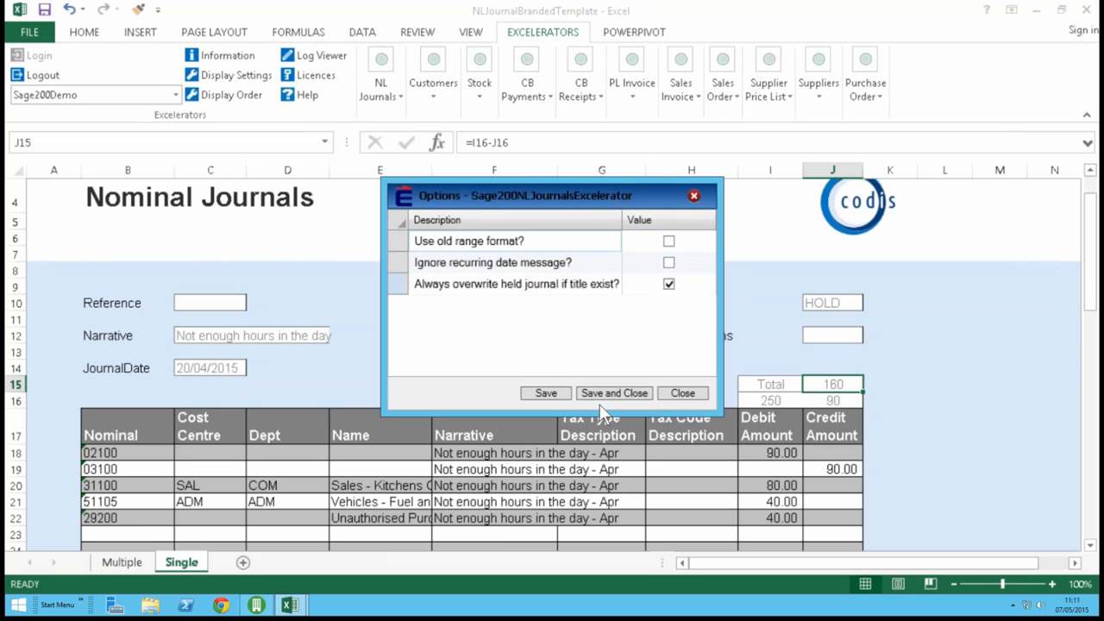
pyautogui.click(670, 285)
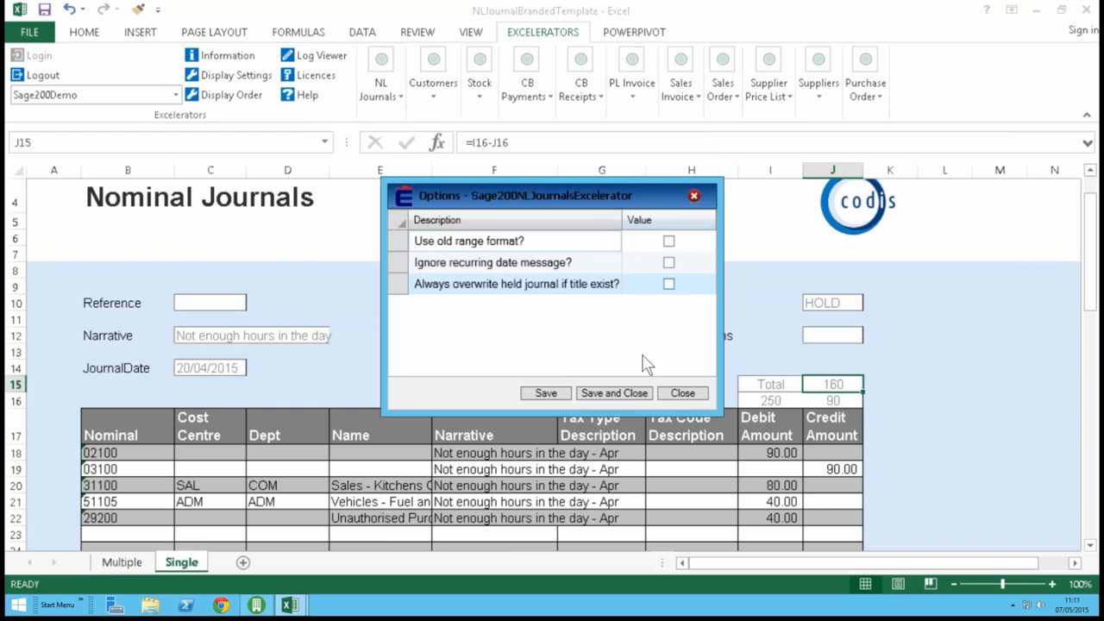
pyautogui.click(682, 395)
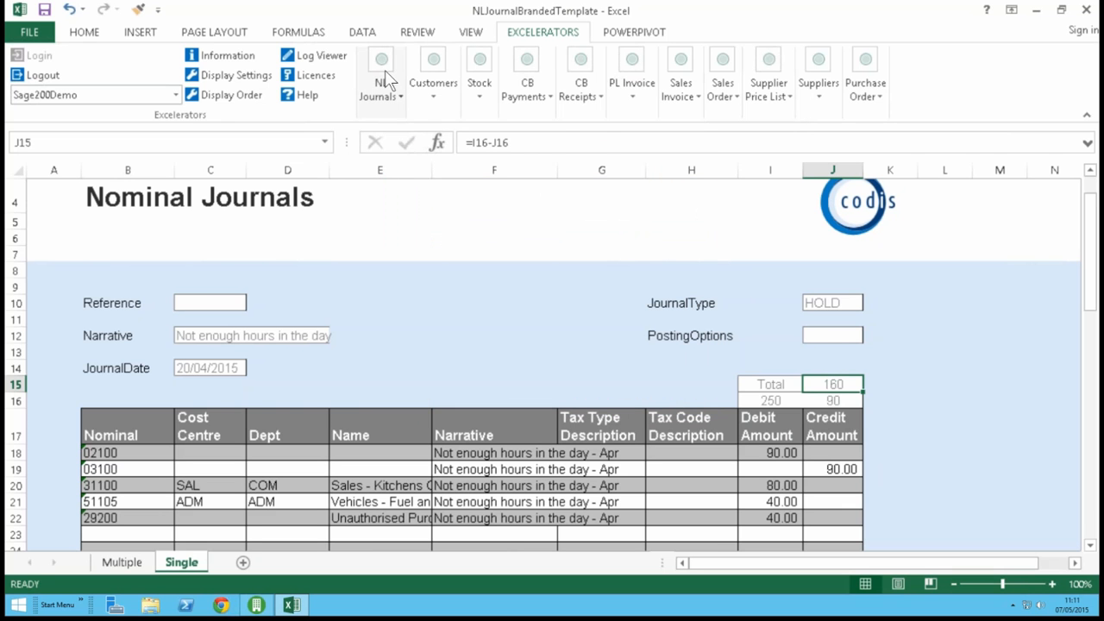
# Step: Save the five-line held journal to Sage and agree to process it under the title already in use
pyautogui.click(386, 73)
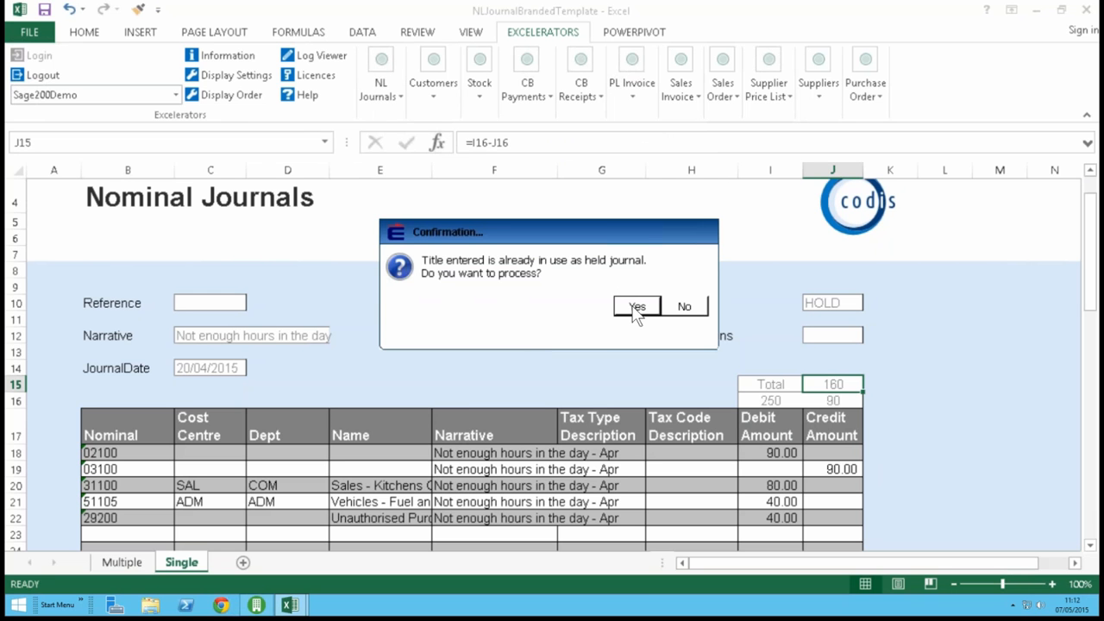
pyautogui.click(636, 309)
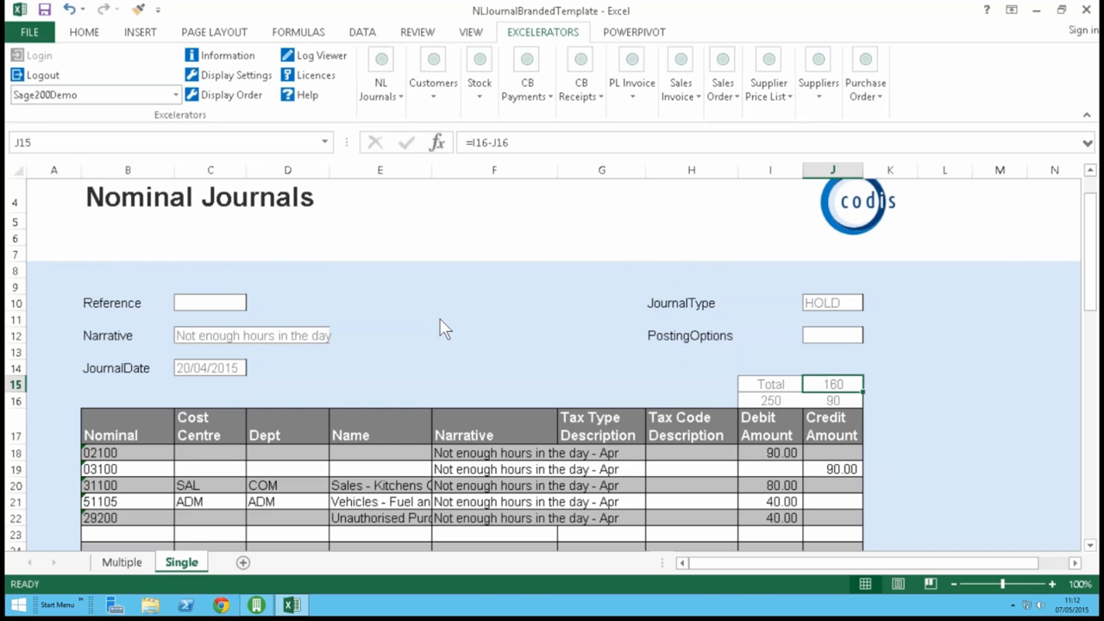
pyautogui.click(632, 307)
# Step: Browse the available tax types for the first journal line and exit the list without choosing one
pyautogui.click(119, 454)
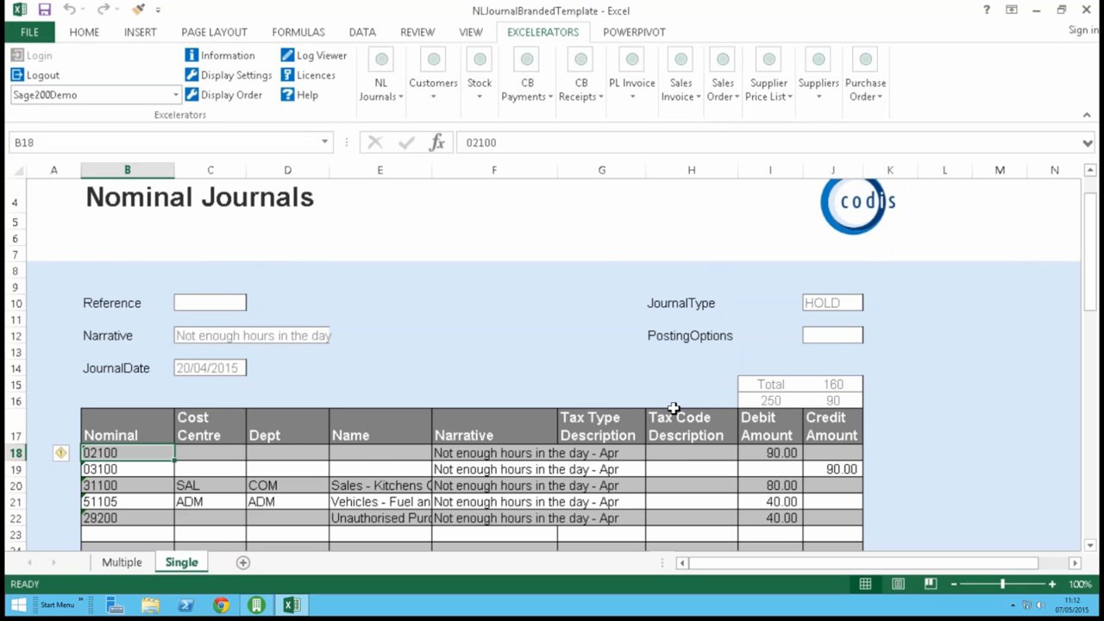
pyautogui.click(611, 454)
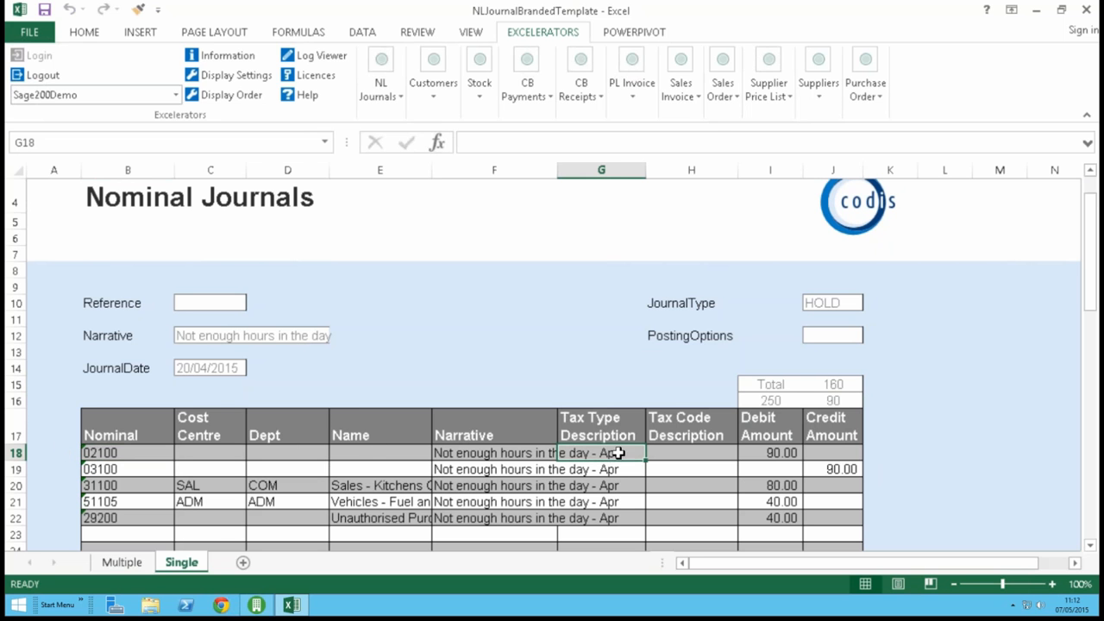
pyautogui.rightClick(616, 456)
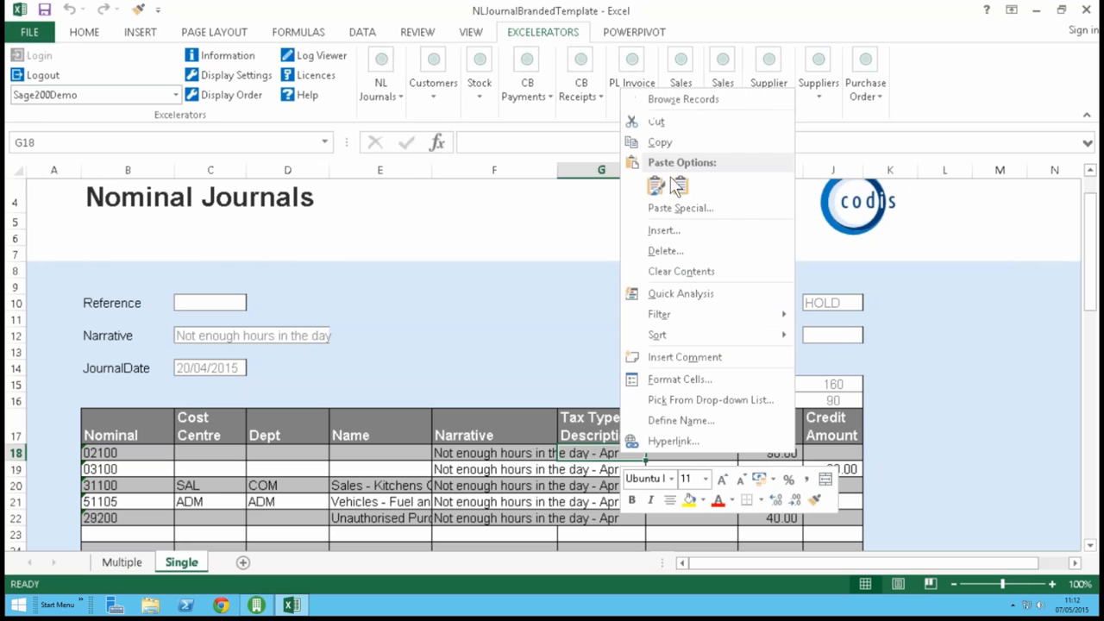
pyautogui.click(727, 99)
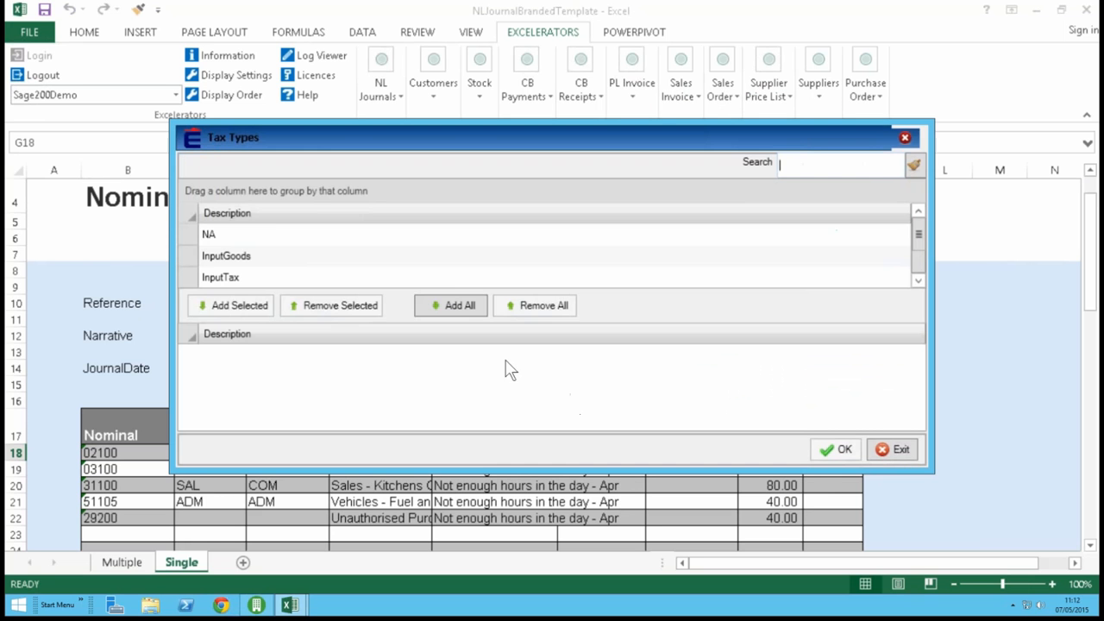
pyautogui.scroll(-1, 517, 237)
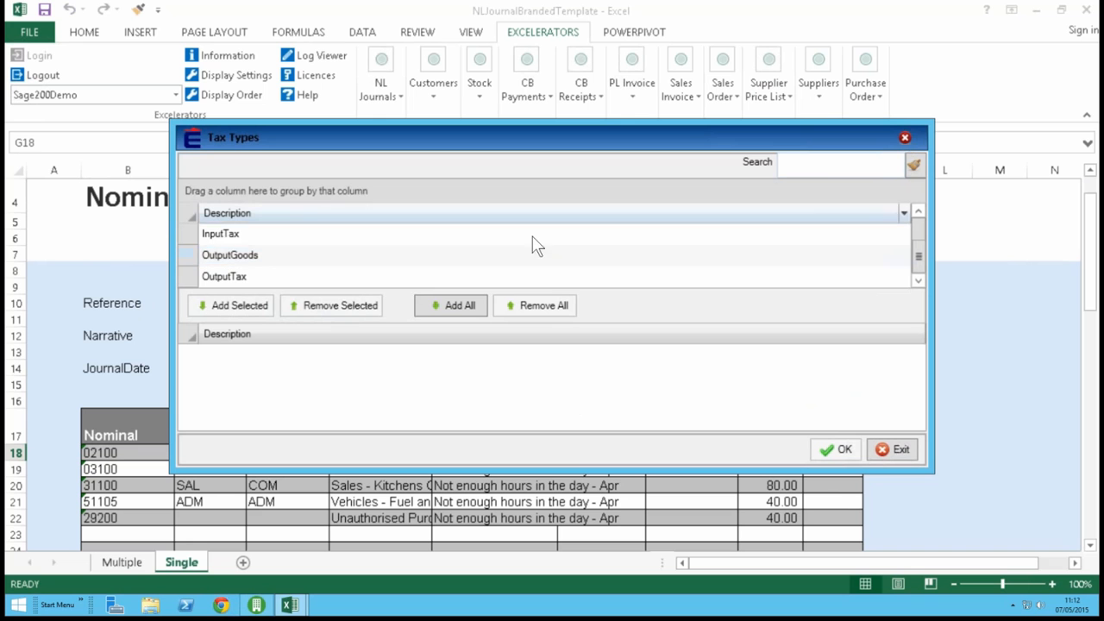
pyautogui.scroll(2, 402, 251)
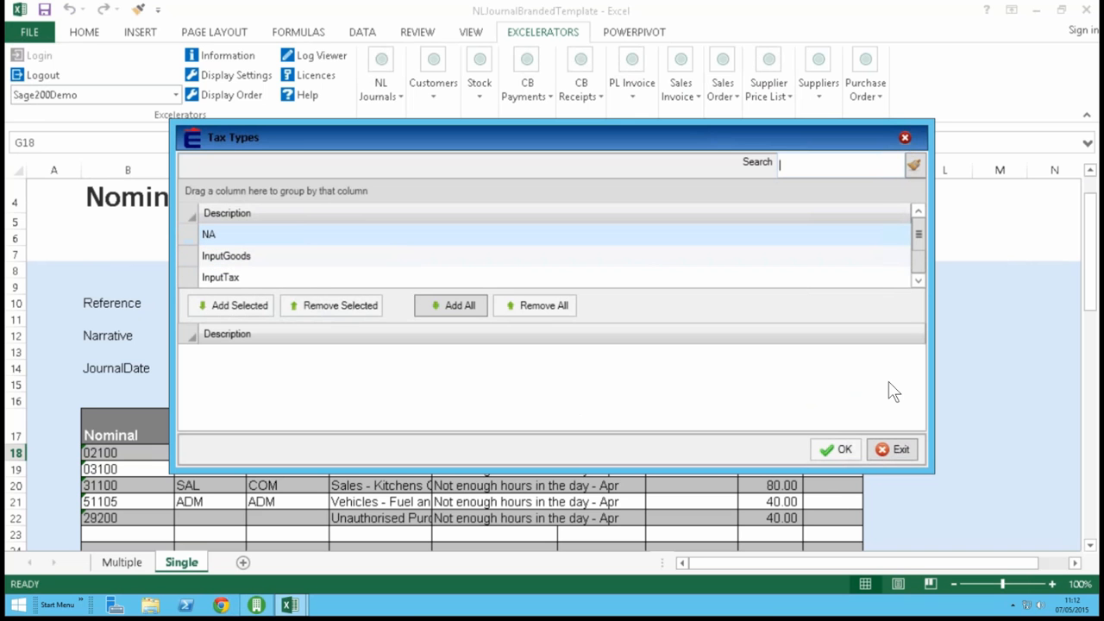
pyautogui.click(889, 448)
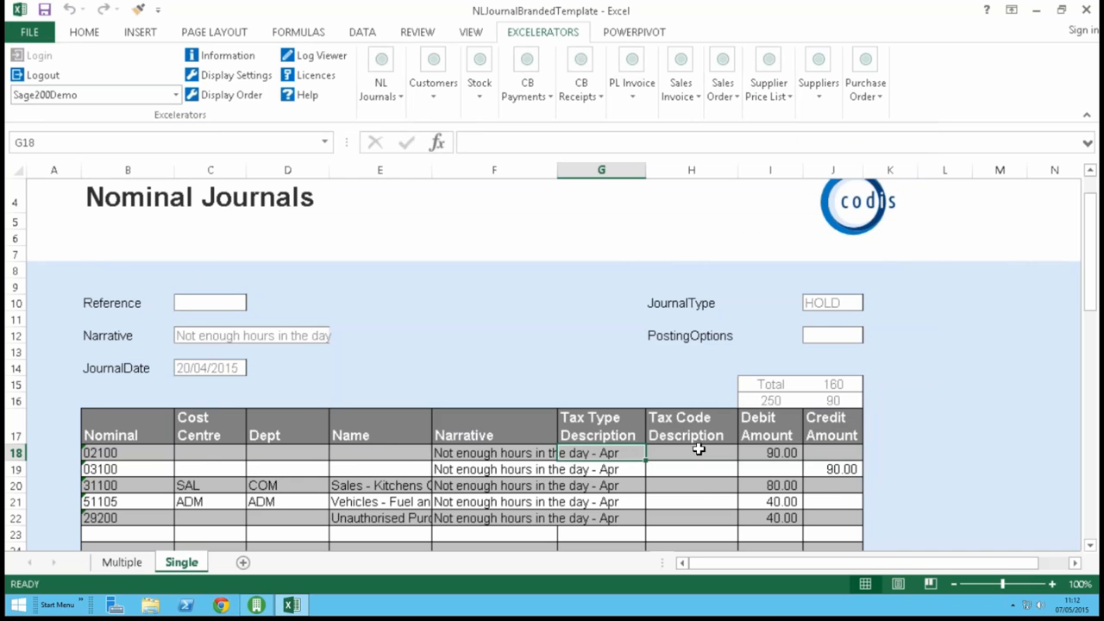
# Step: Browse the available tax codes and their rates for the first journal line, and exit the list without choosing one
pyautogui.click(695, 451)
pyautogui.rightClick(696, 451)
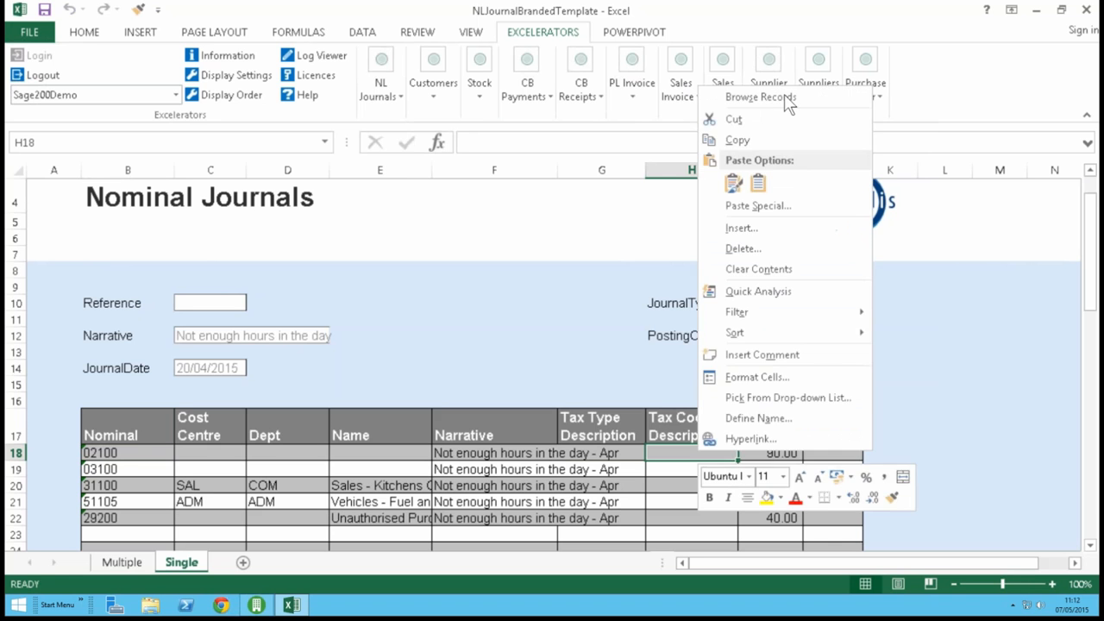
pyautogui.press('Escape')
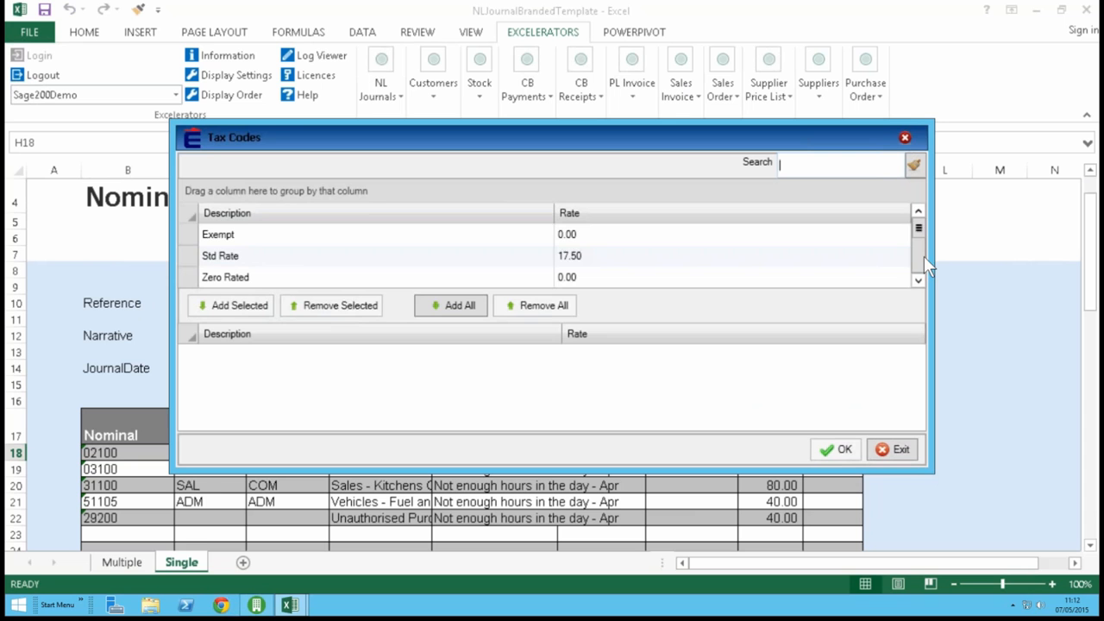
pyautogui.scroll(-2, 924, 256)
pyautogui.moveTo(924, 243); pyautogui.dragTo(924, 203)
pyautogui.click(897, 450)
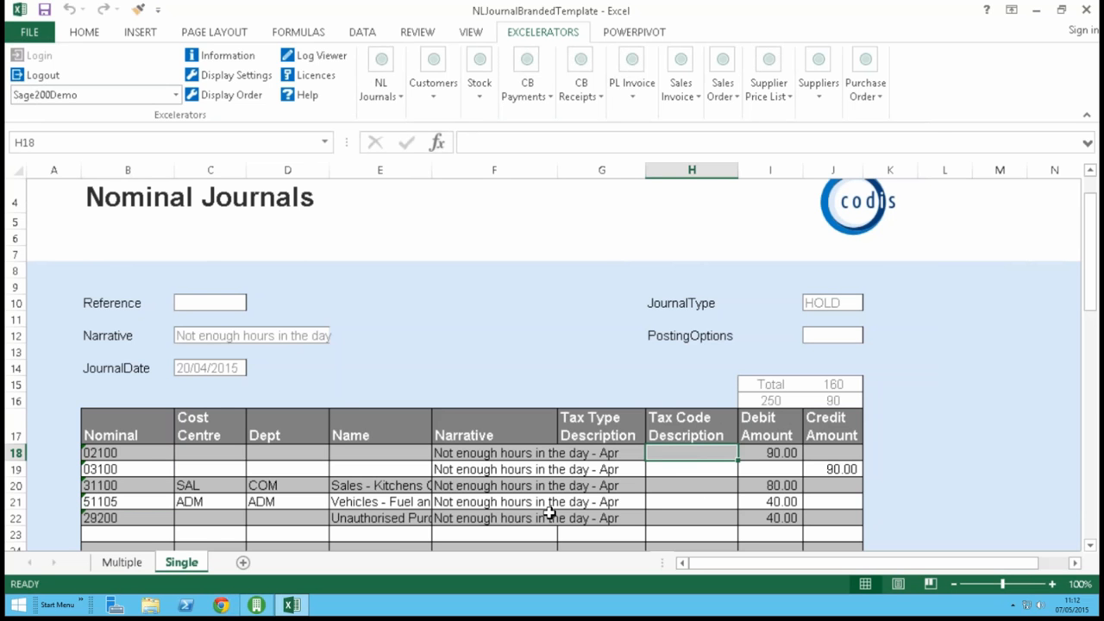
# Step: Start fast entry for nominal journals
pyautogui.click(380, 69)
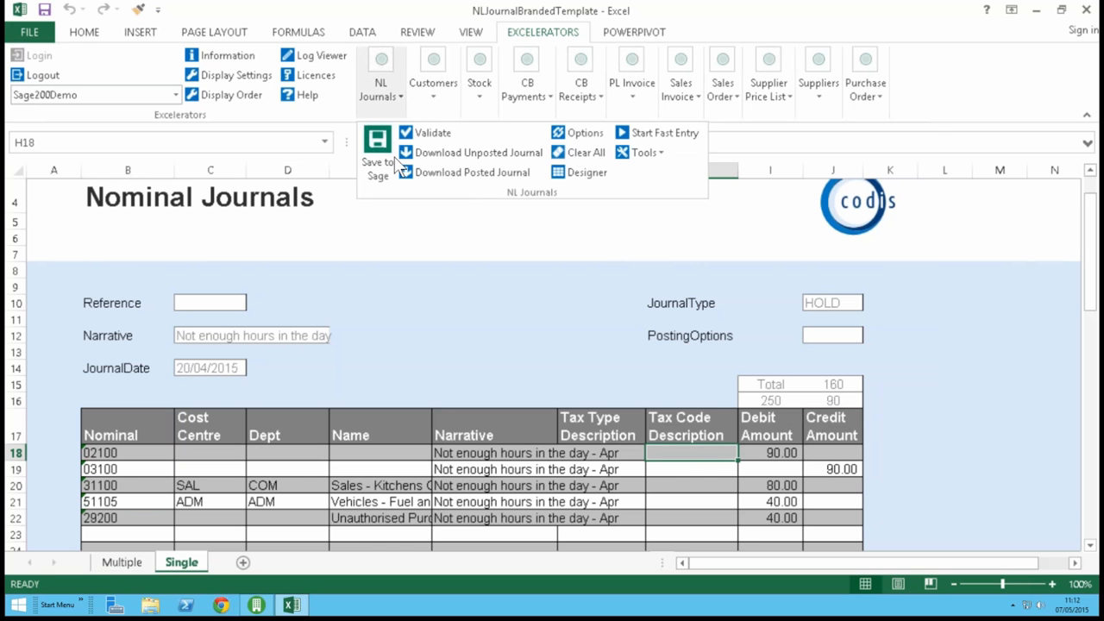
pyautogui.click(664, 134)
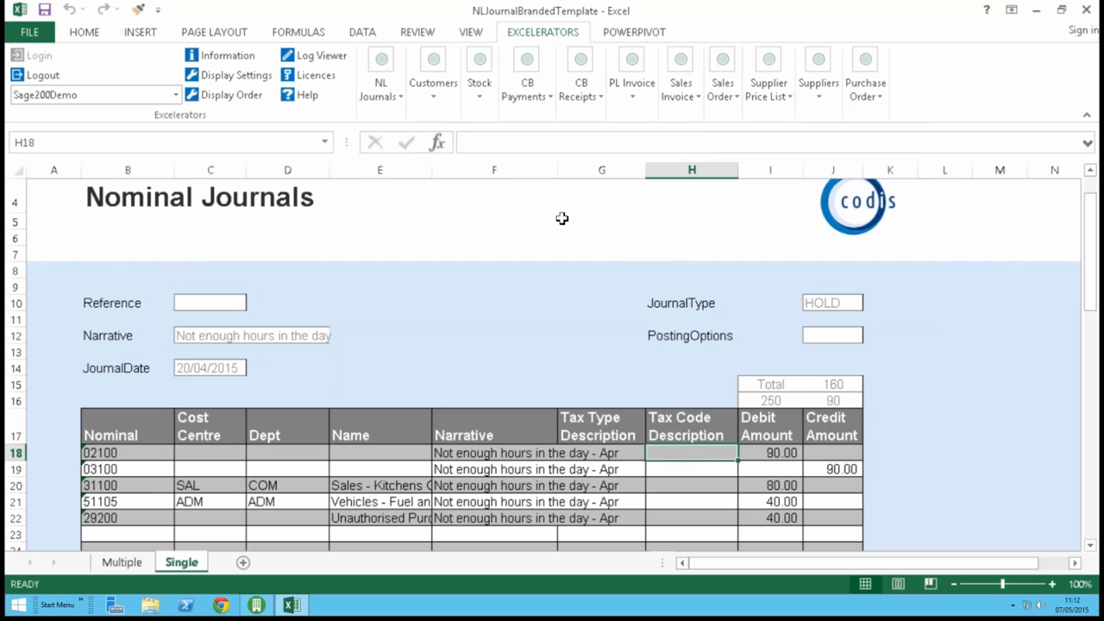
pyautogui.click(123, 542)
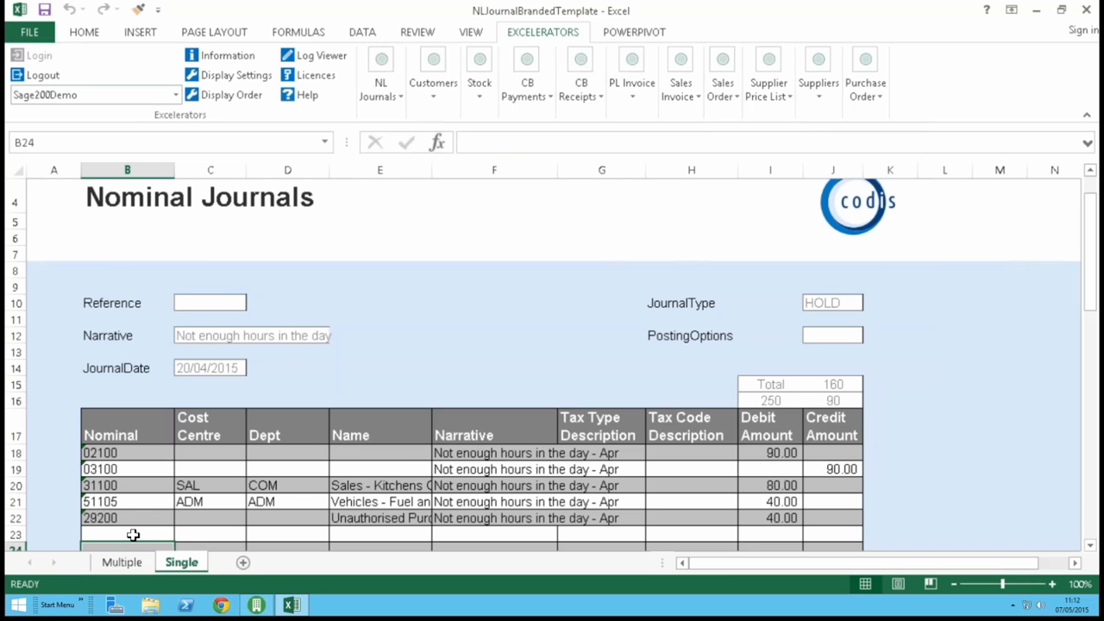
pyautogui.write('b')
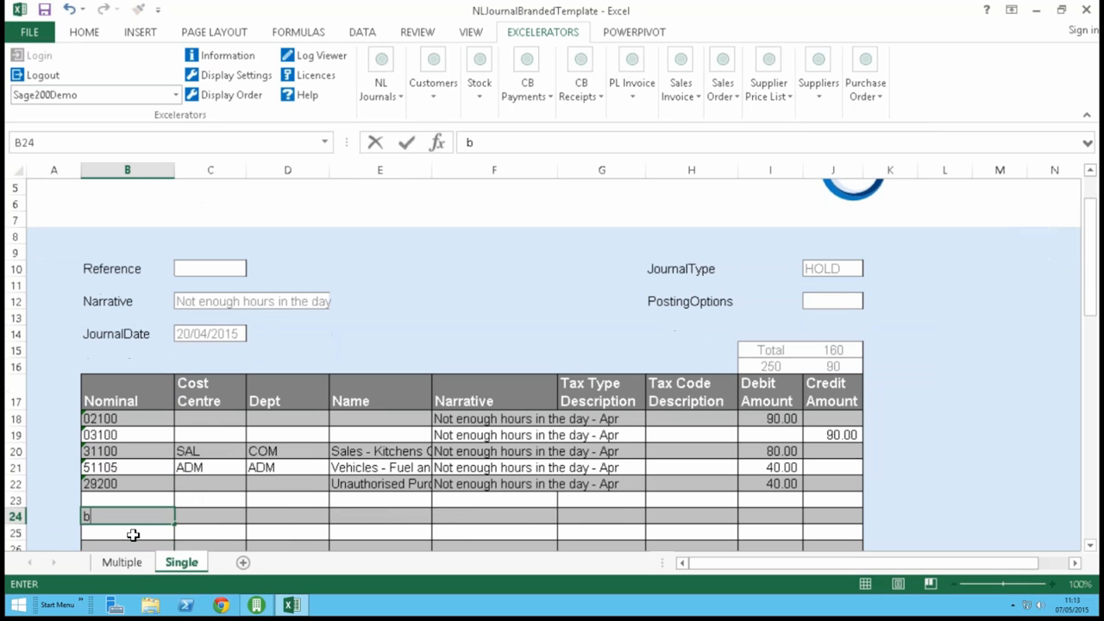
pyautogui.write('ank')
pyautogui.press('BackSpace')
pyautogui.press('BackSpace')
pyautogui.press('BackSpace')
pyautogui.press('BackSpace')
pyautogui.press('BackSpace')
pyautogui.press('Up')
# Step: Try to look up a nominal account in row 23 with the text acr, and exit the account list
pyautogui.write('acr')
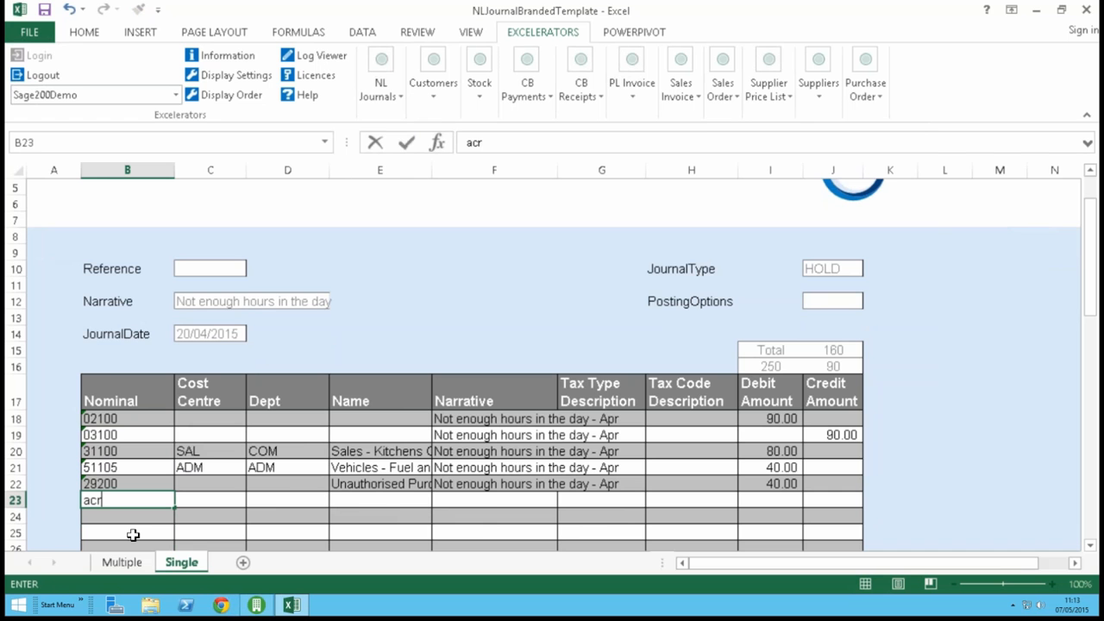
pyautogui.press('Return')
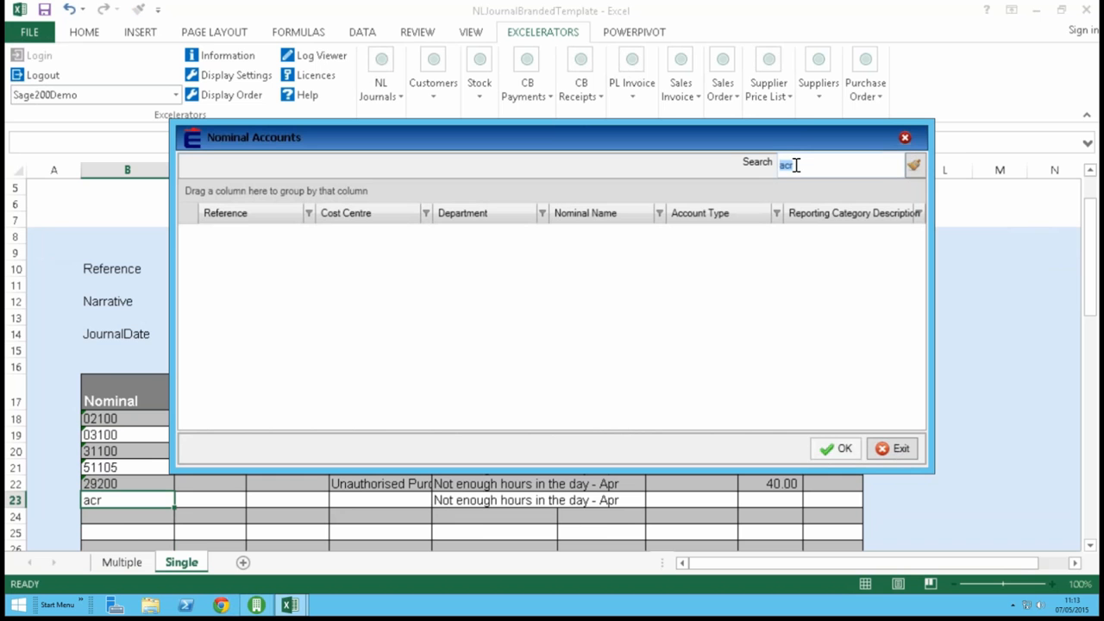
pyautogui.click(893, 448)
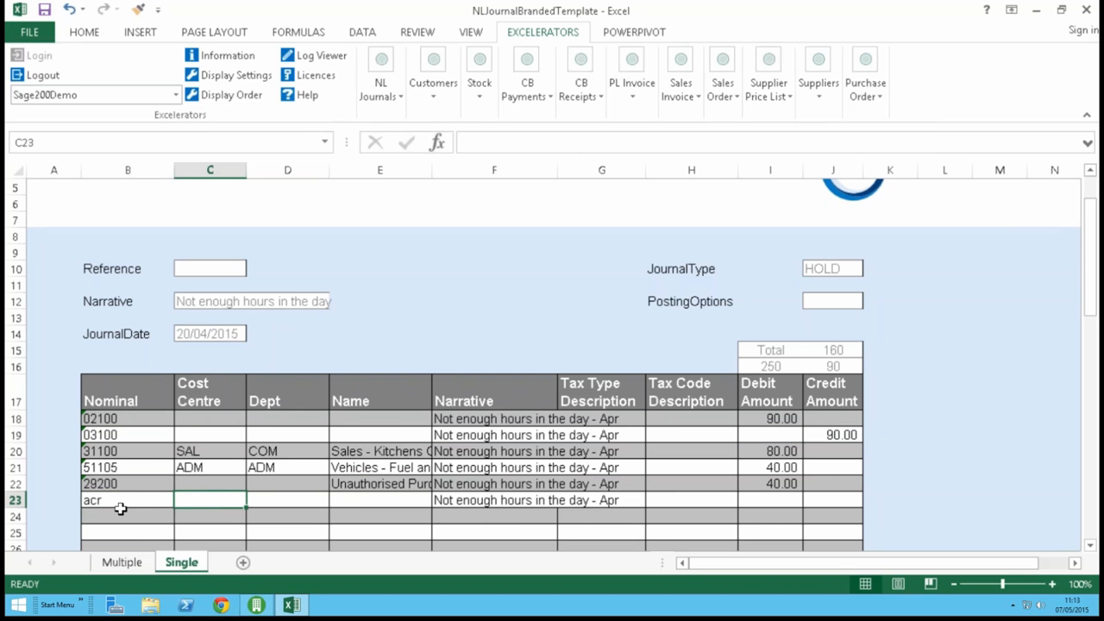
# Step: Look up accr in the Nominal cell of row 23 and choose account 29110, P/L Retentions for Job Costing
pyautogui.click(103, 498)
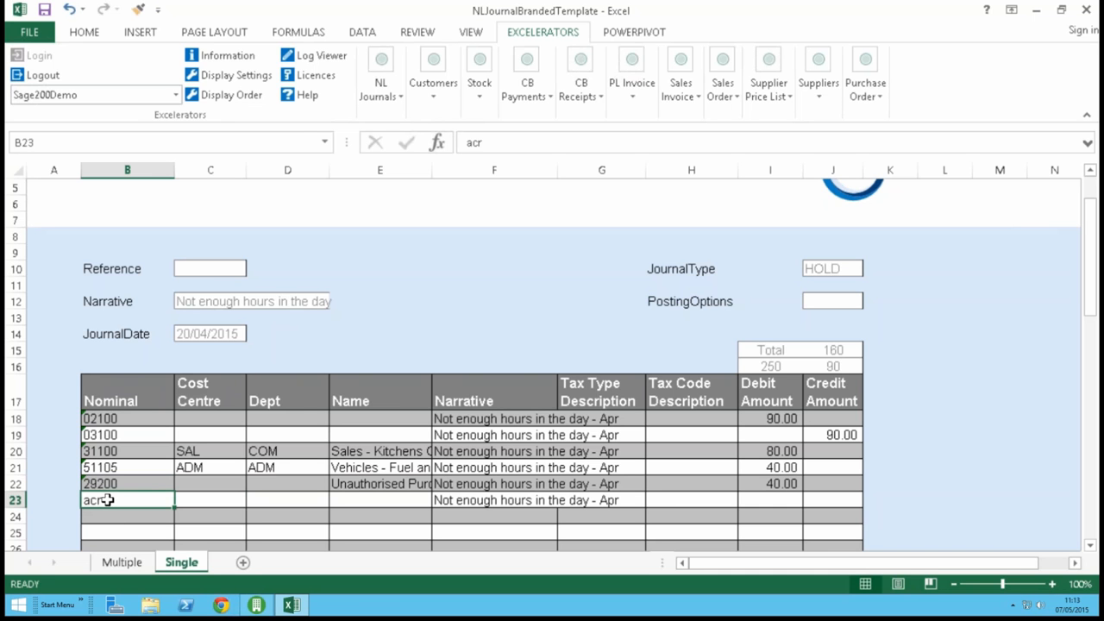
pyautogui.press('BackSpace')
pyautogui.write('acc')
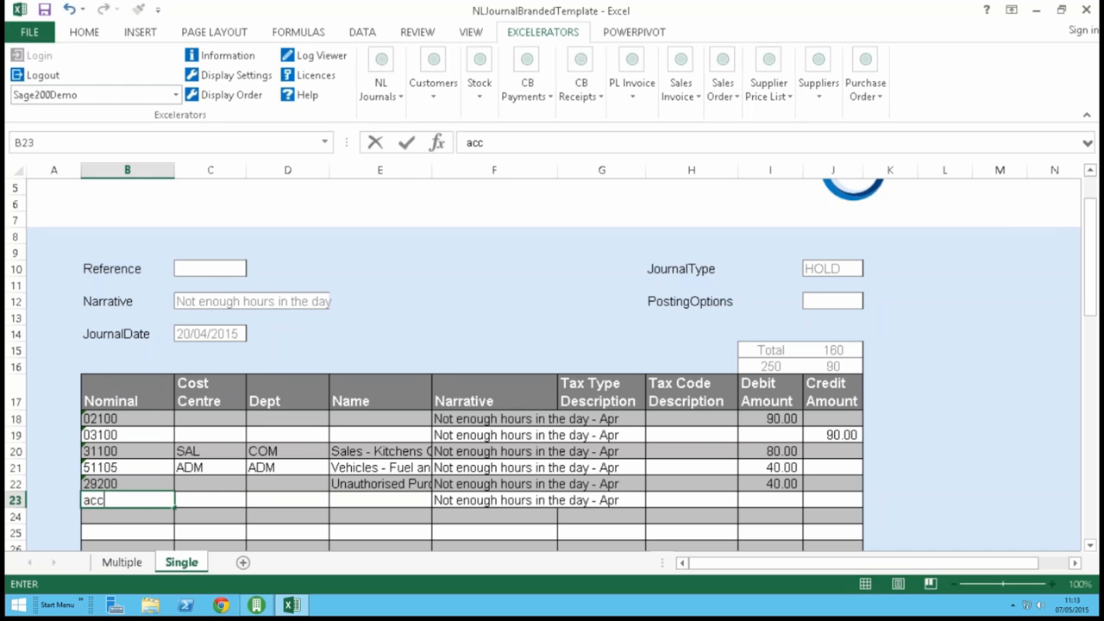
pyautogui.write('r')
pyautogui.press('Return')
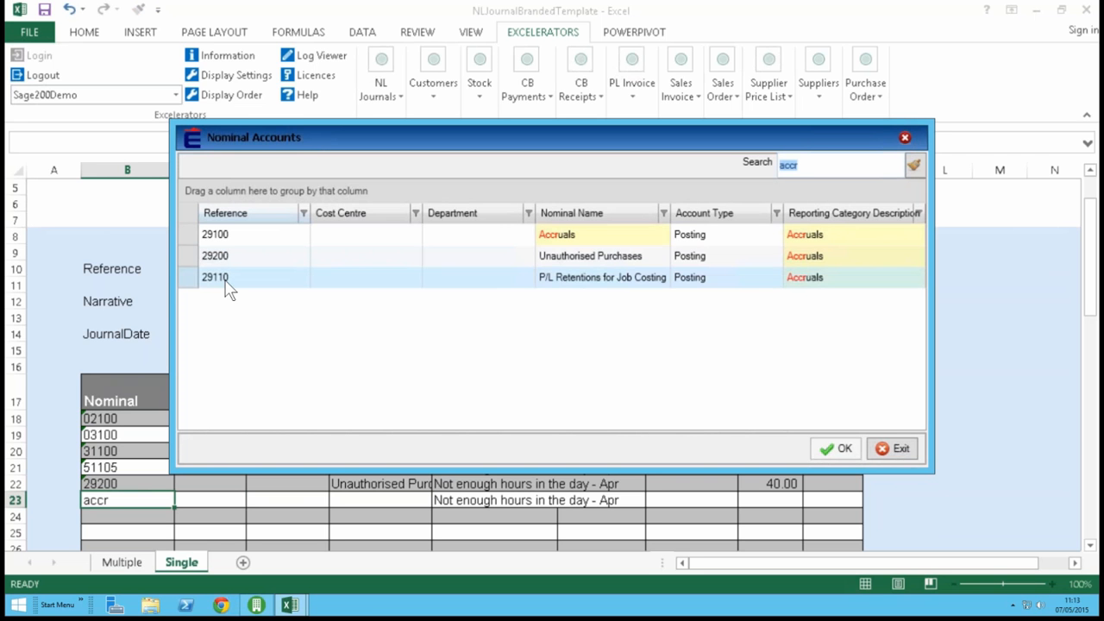
pyautogui.click(661, 278)
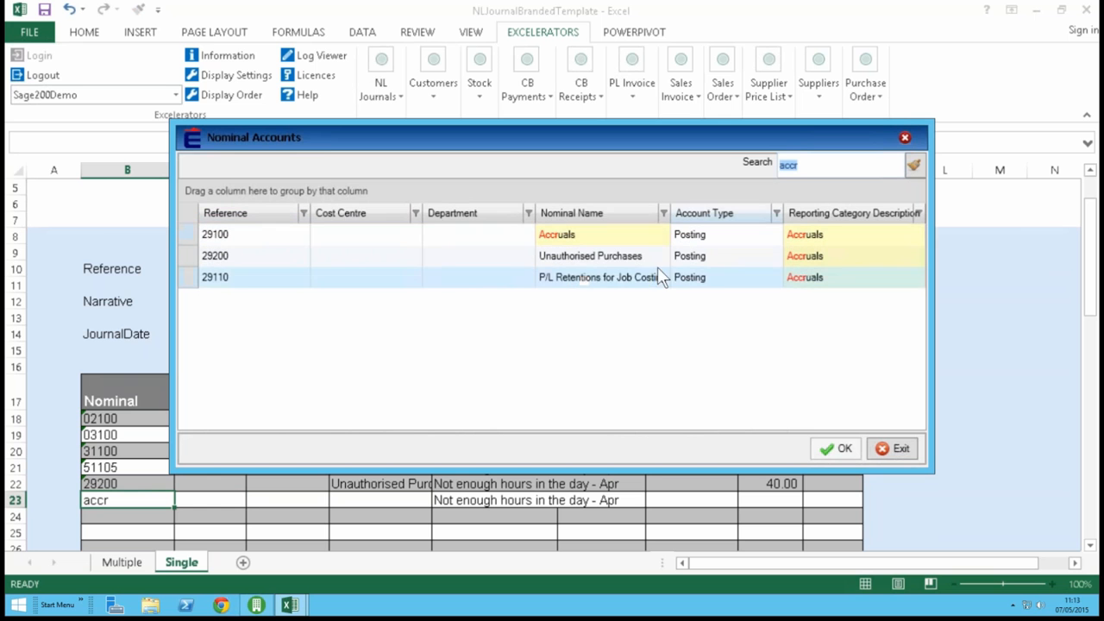
pyautogui.click(834, 447)
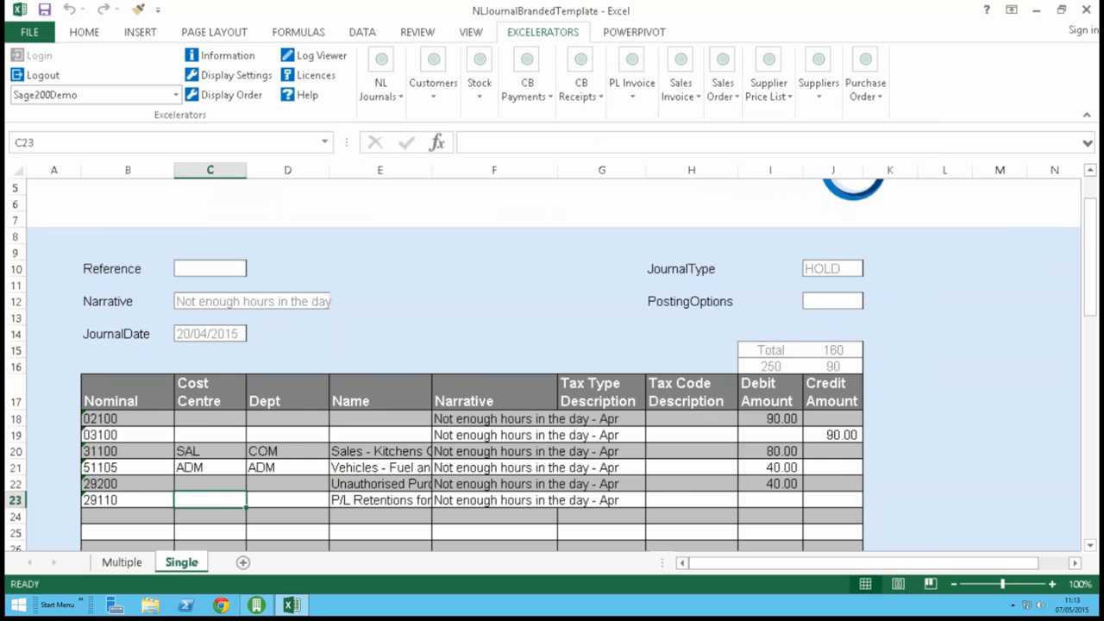
# Step: Enter a debit amount of 10 for the 29110 journal line
pyautogui.click(787, 497)
pyautogui.write('10')
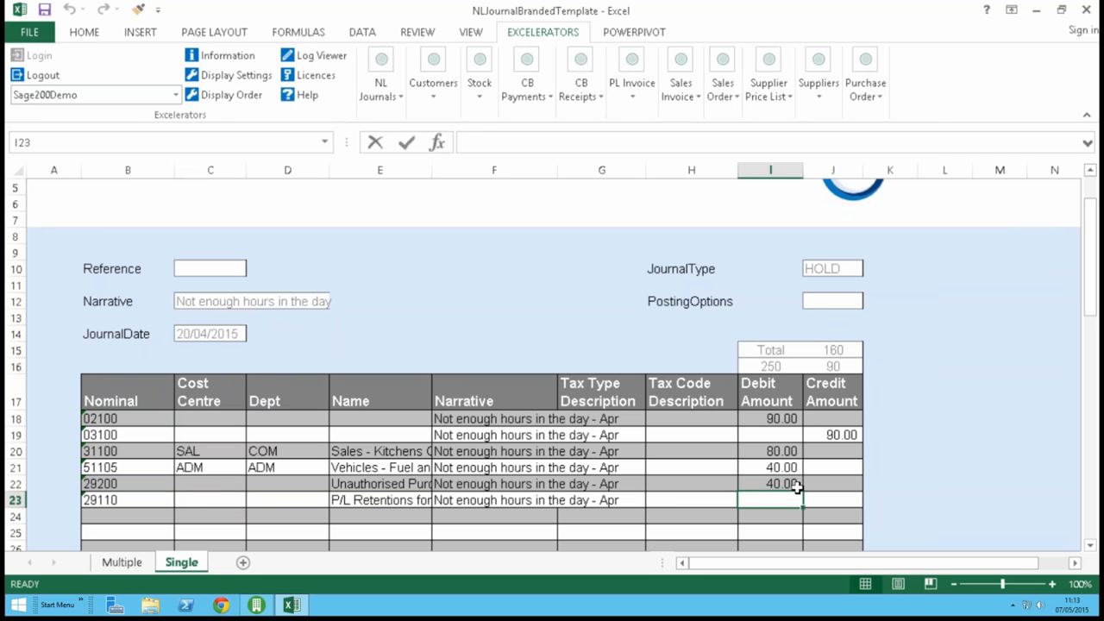
pyautogui.press('Tab')
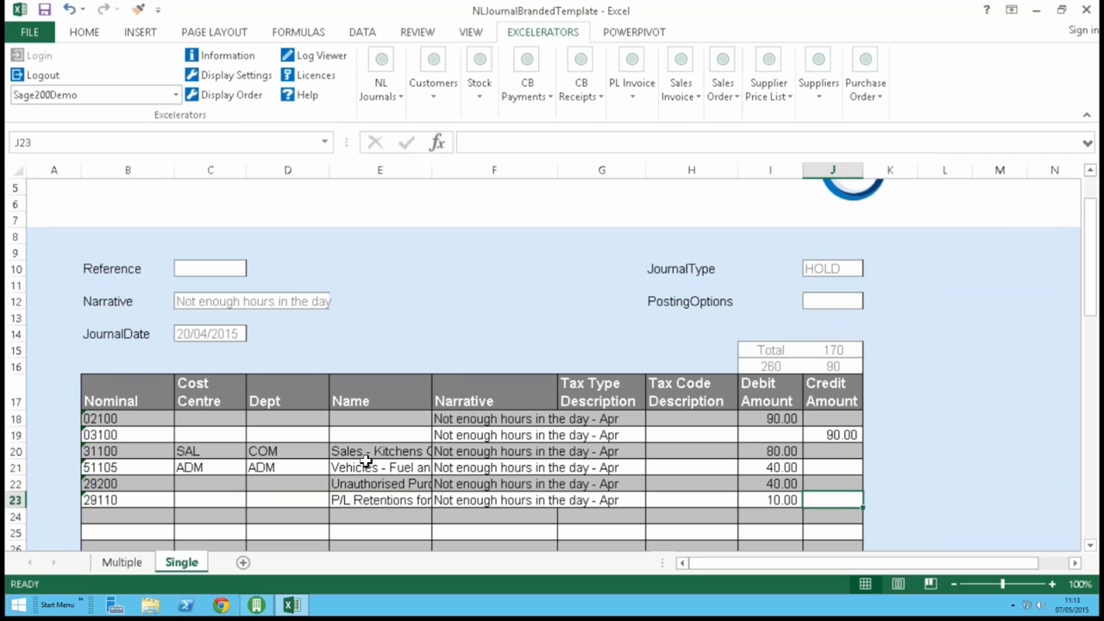
pyautogui.click(393, 450)
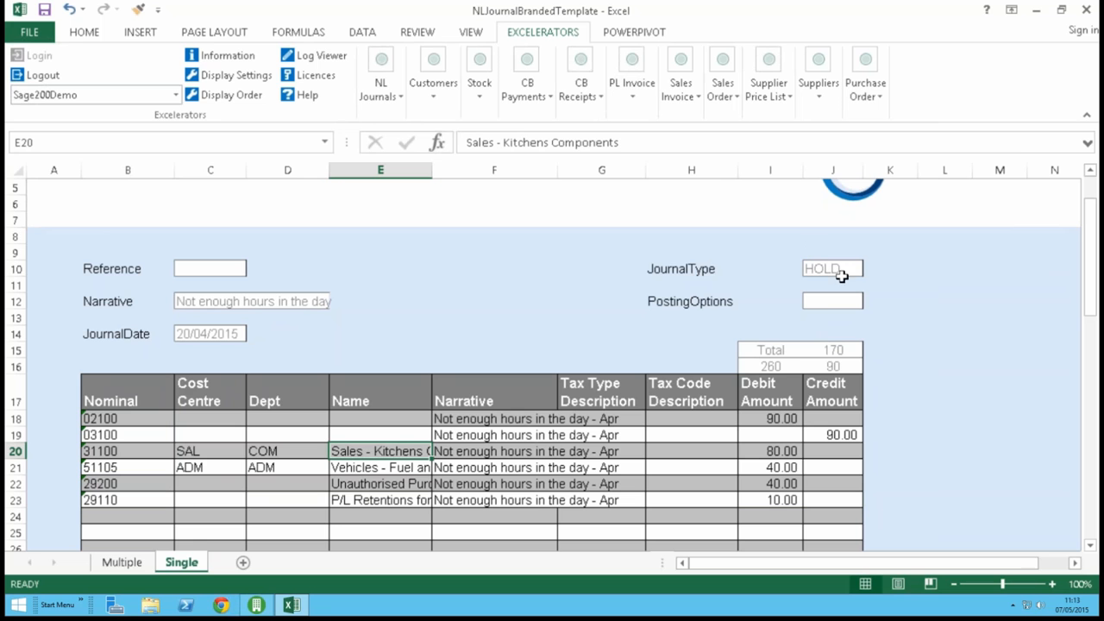
# Step: Save the held journal to Sage, agreeing to process it under the title already in use
pyautogui.click(388, 94)
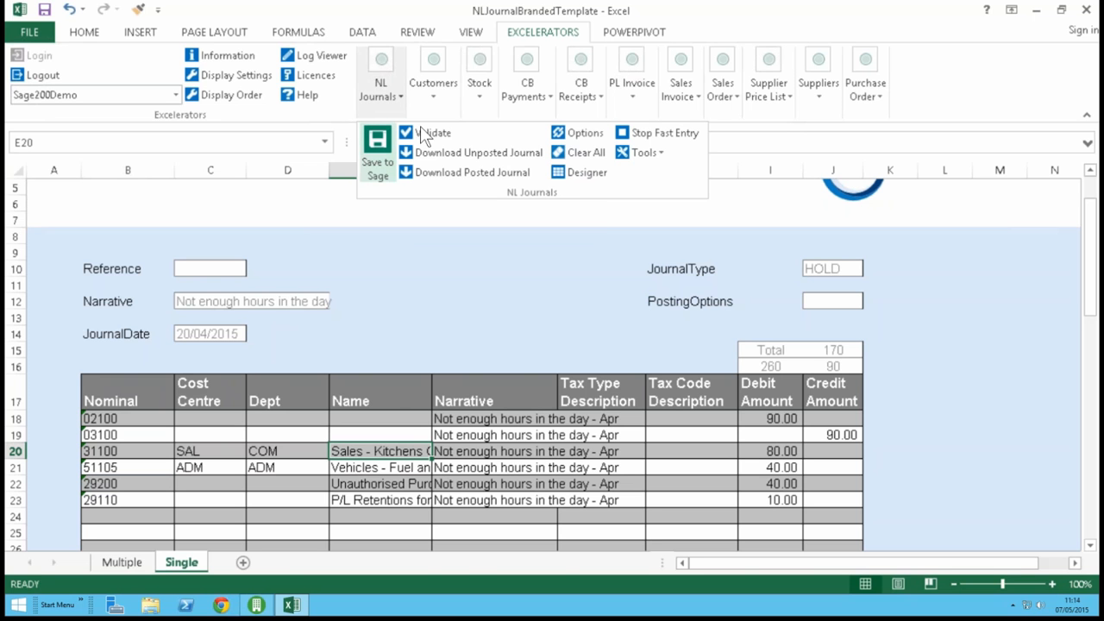
pyautogui.click(385, 79)
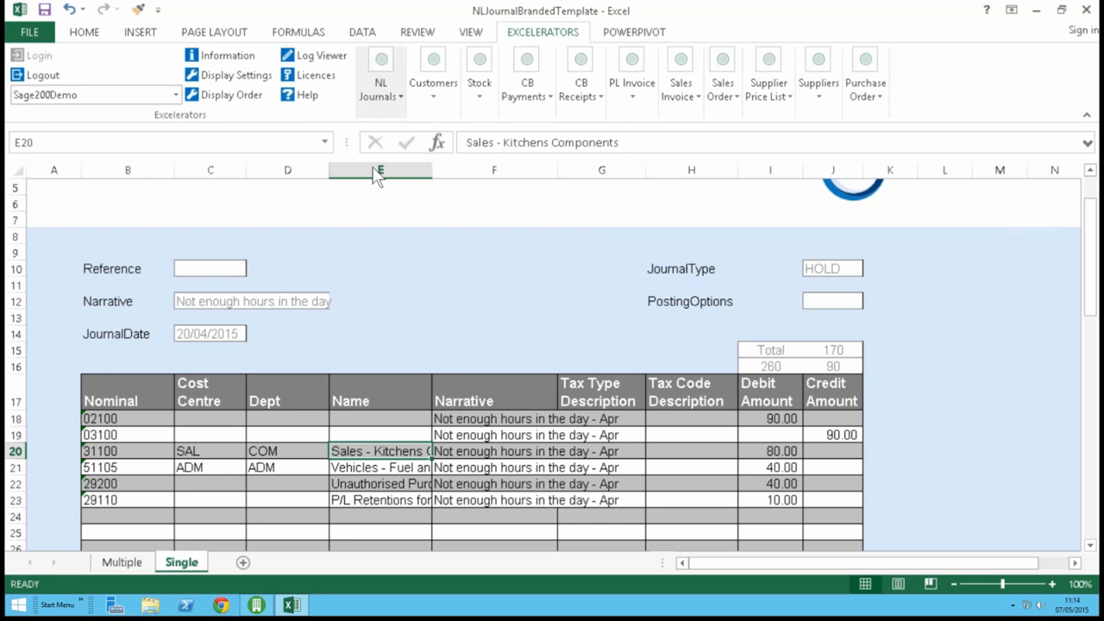
pyautogui.click(385, 79)
pyautogui.click(373, 149)
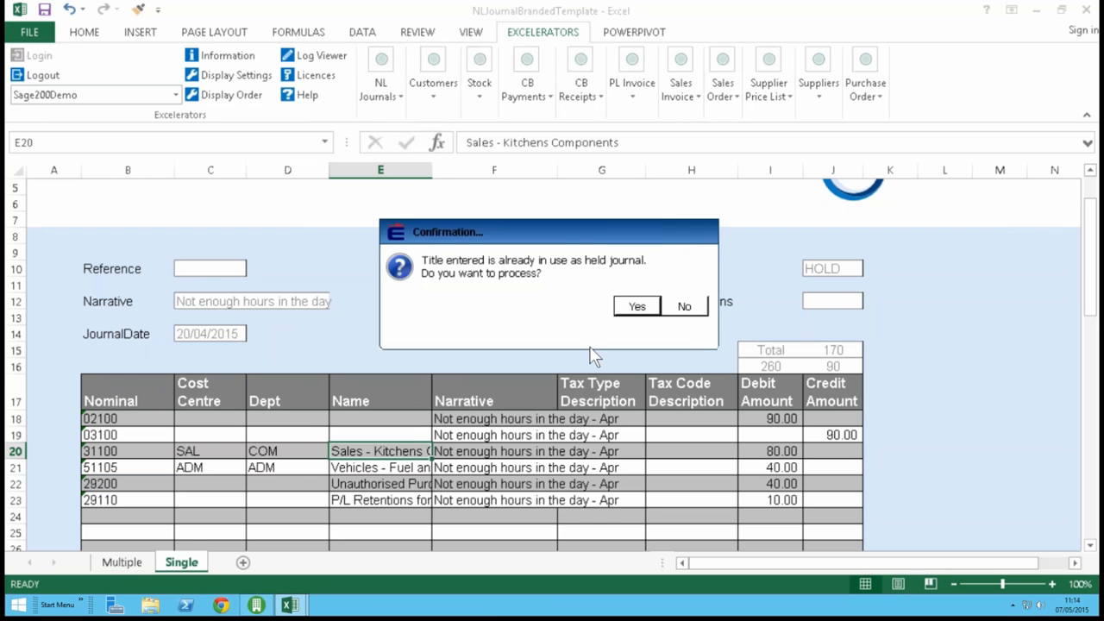
pyautogui.click(637, 307)
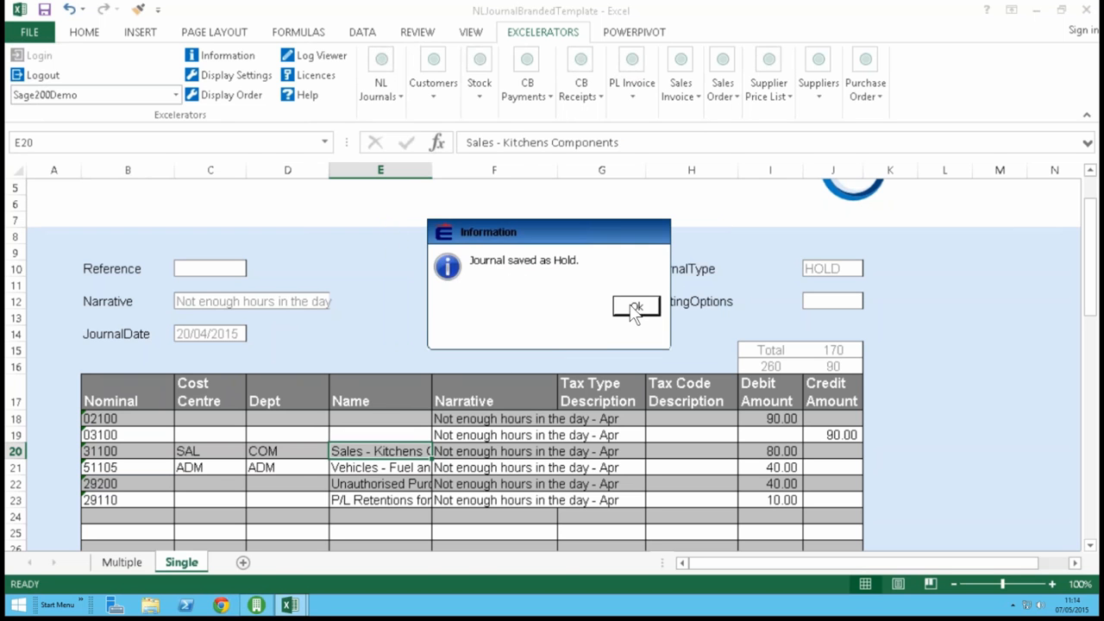
pyautogui.click(634, 308)
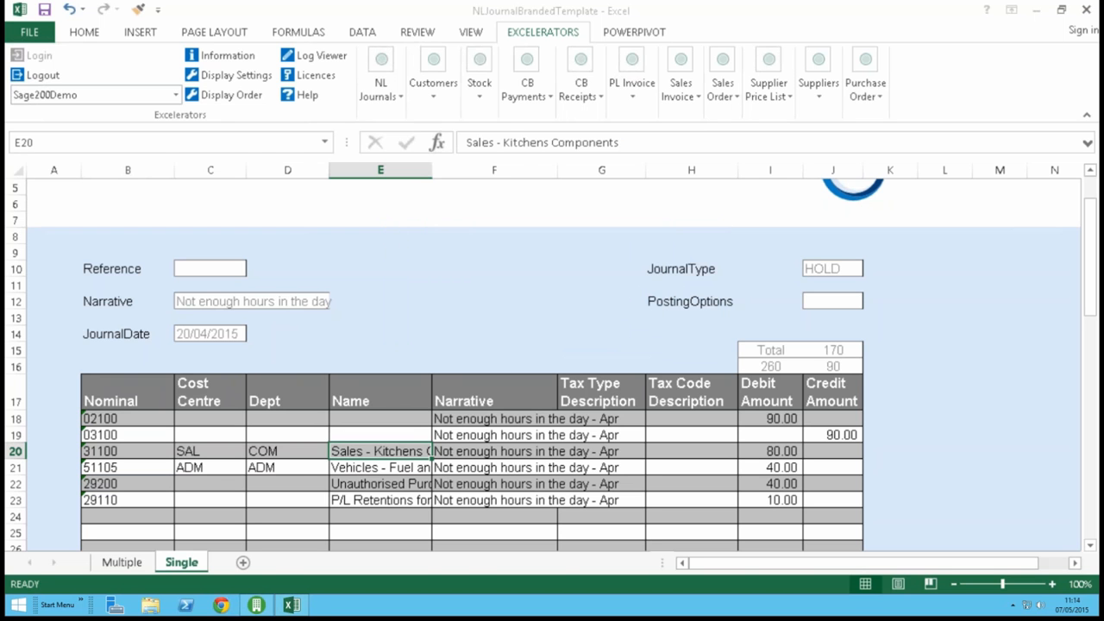
# Step: Browse the records for the JournalType cell and change the journal type to POST
pyautogui.click(839, 266)
pyautogui.rightClick(841, 267)
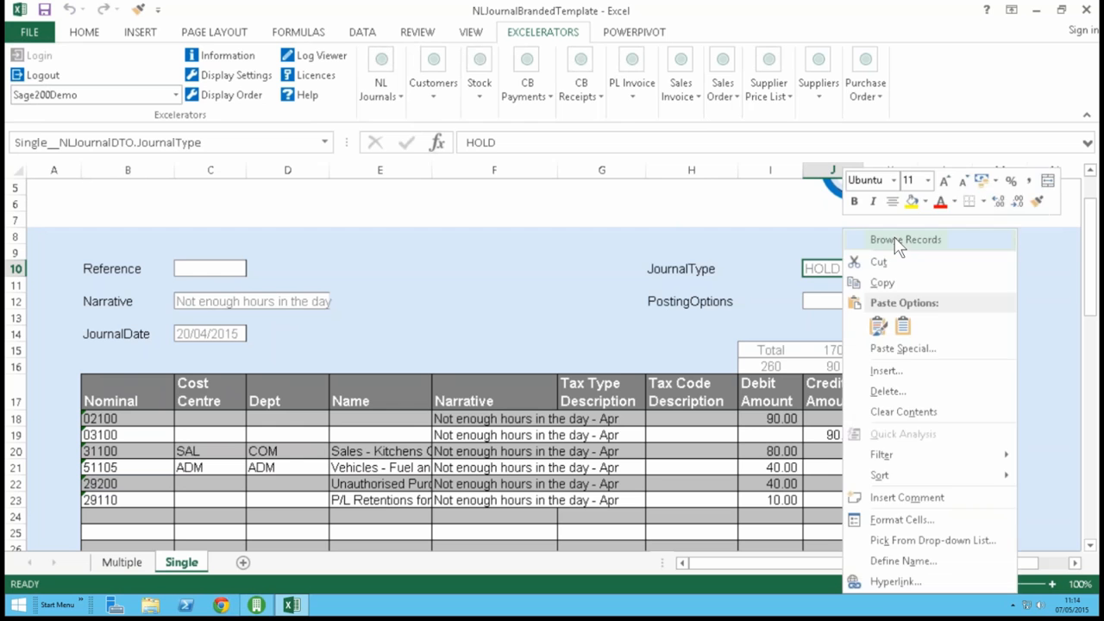
pyautogui.press('Escape')
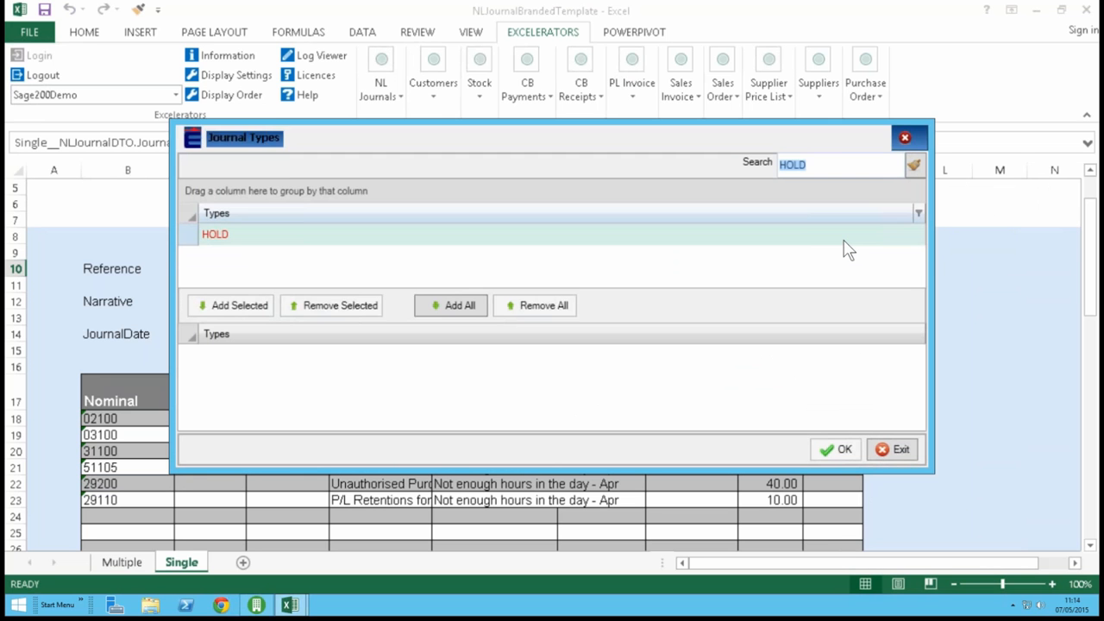
pyautogui.press('BackSpace')
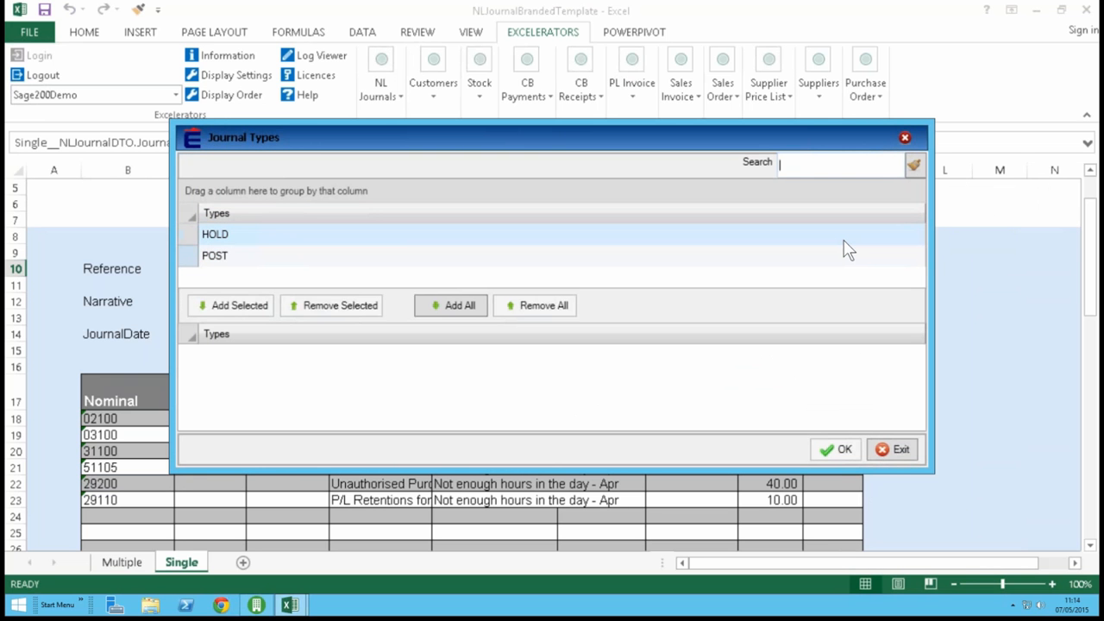
pyautogui.click(844, 241)
pyautogui.doubleClick(845, 250)
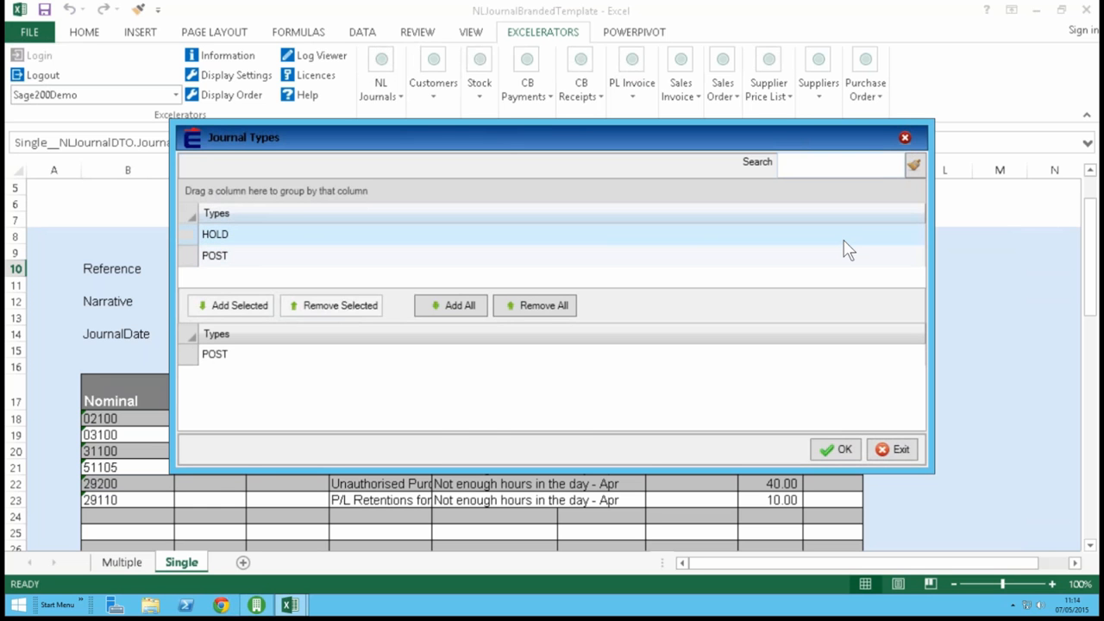
pyautogui.click(841, 448)
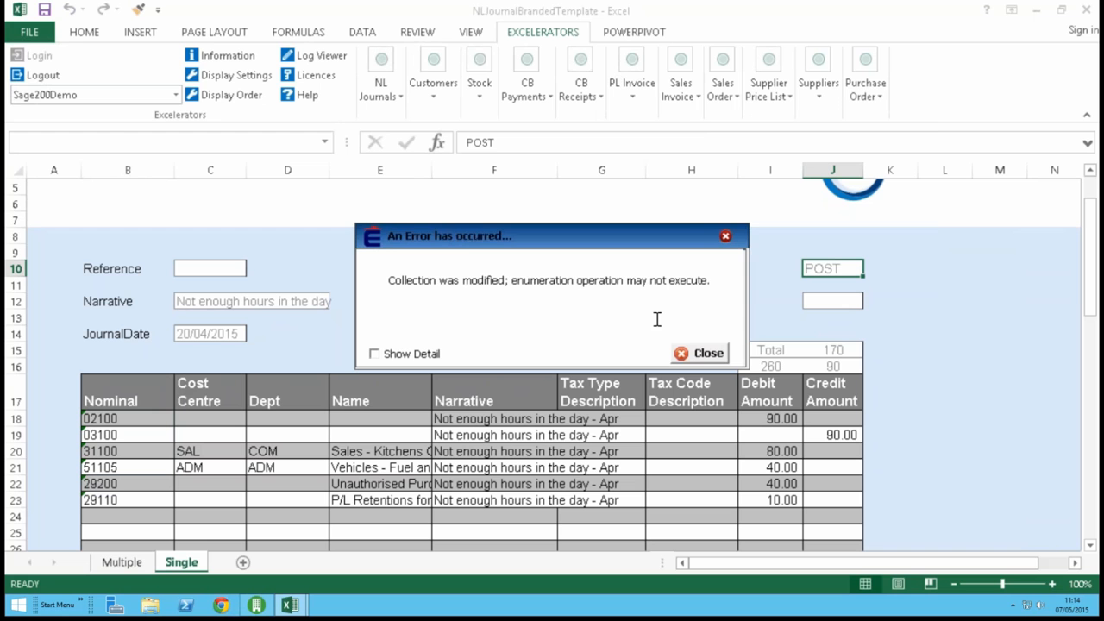
pyautogui.click(700, 353)
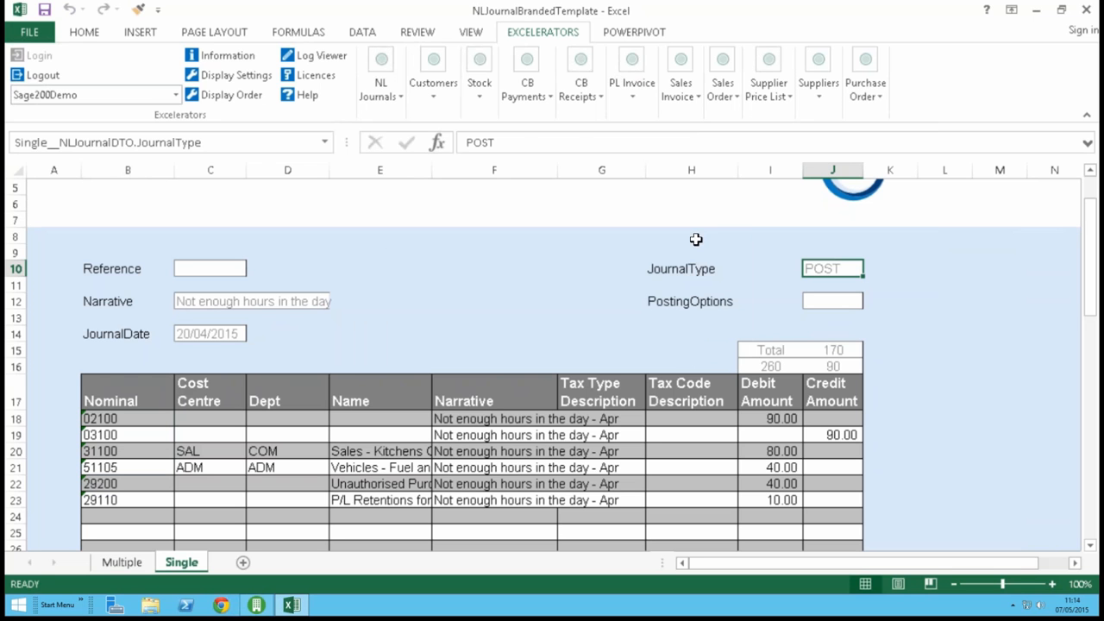
# Step: Validate the nominal journal as a POST journal, review the validation results and close them
pyautogui.click(386, 77)
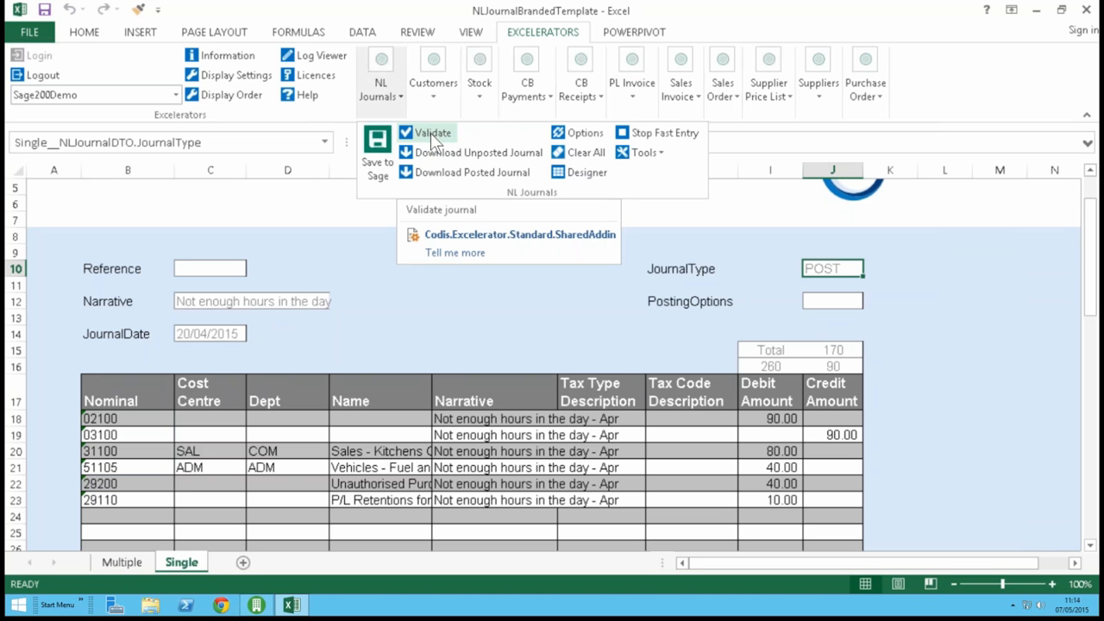
pyautogui.click(429, 134)
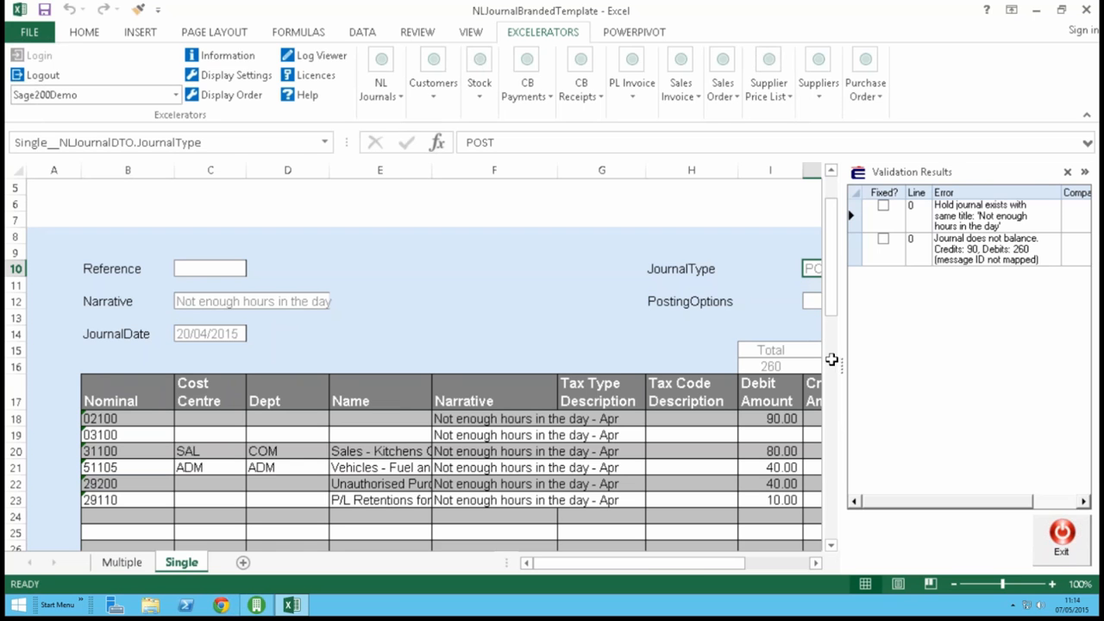
pyautogui.click(1061, 539)
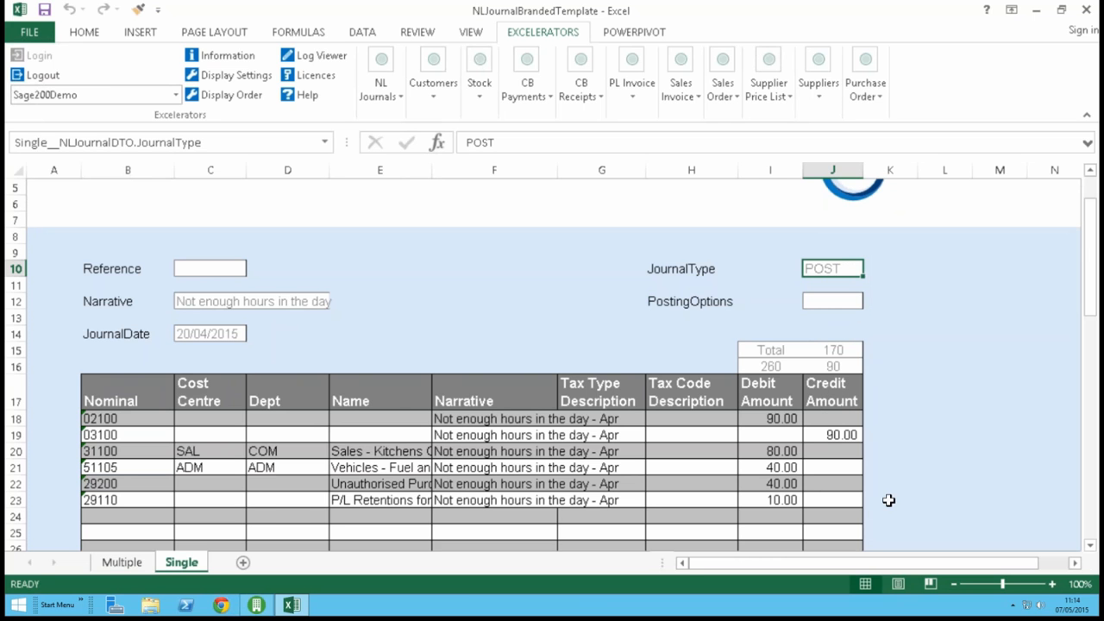
# Step: Clear the debit amount on the 29110 line and enter a credit amount of 160 on it instead
pyautogui.click(790, 496)
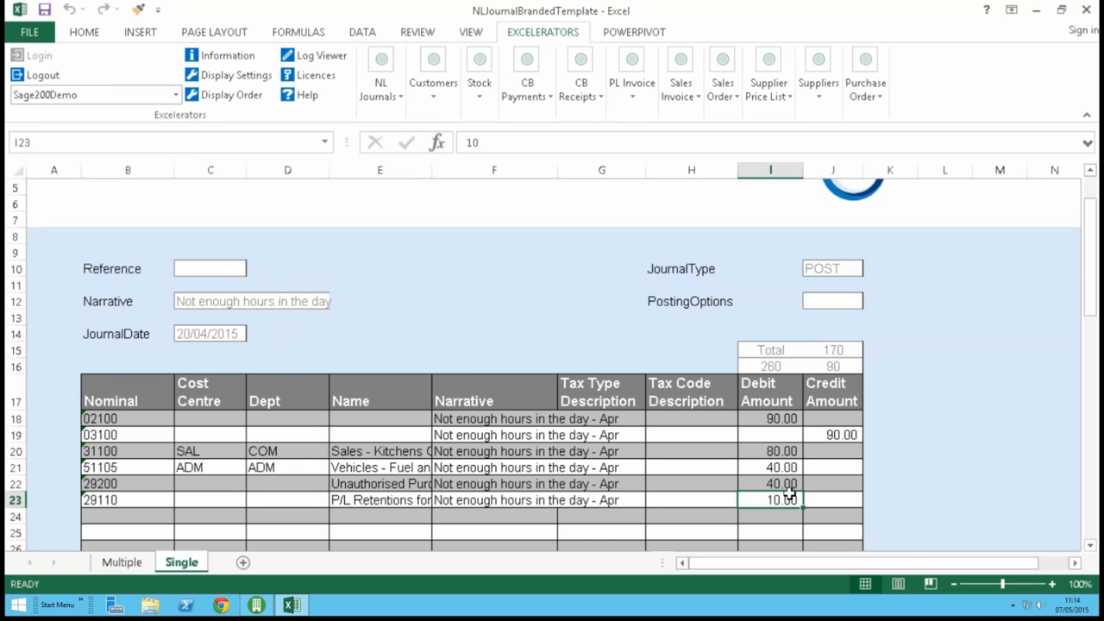
pyautogui.press('Delete')
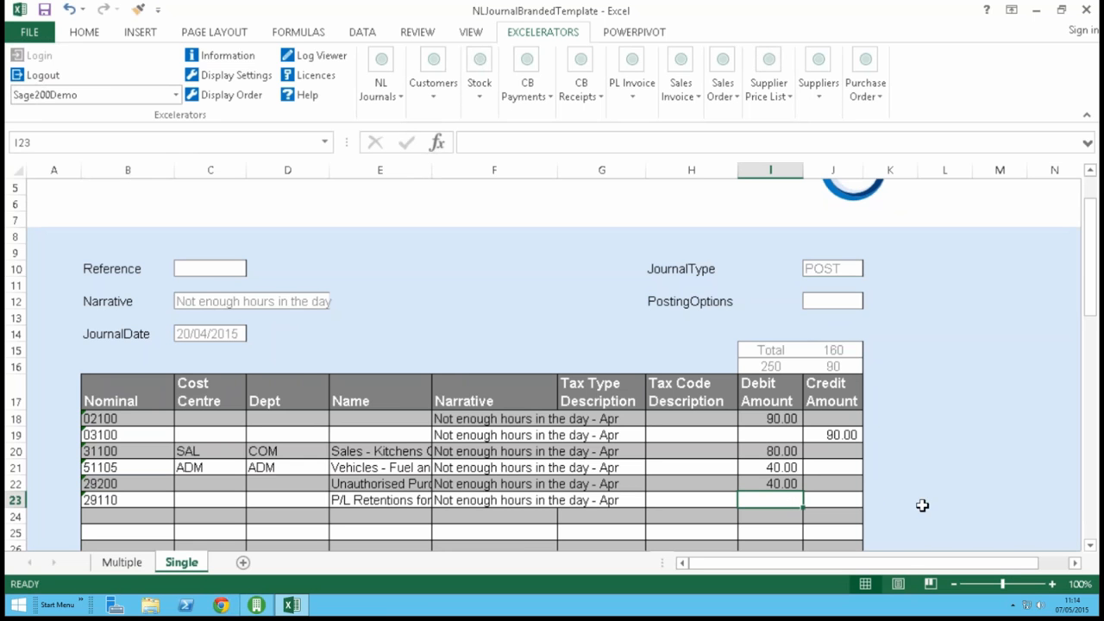
pyautogui.click(821, 497)
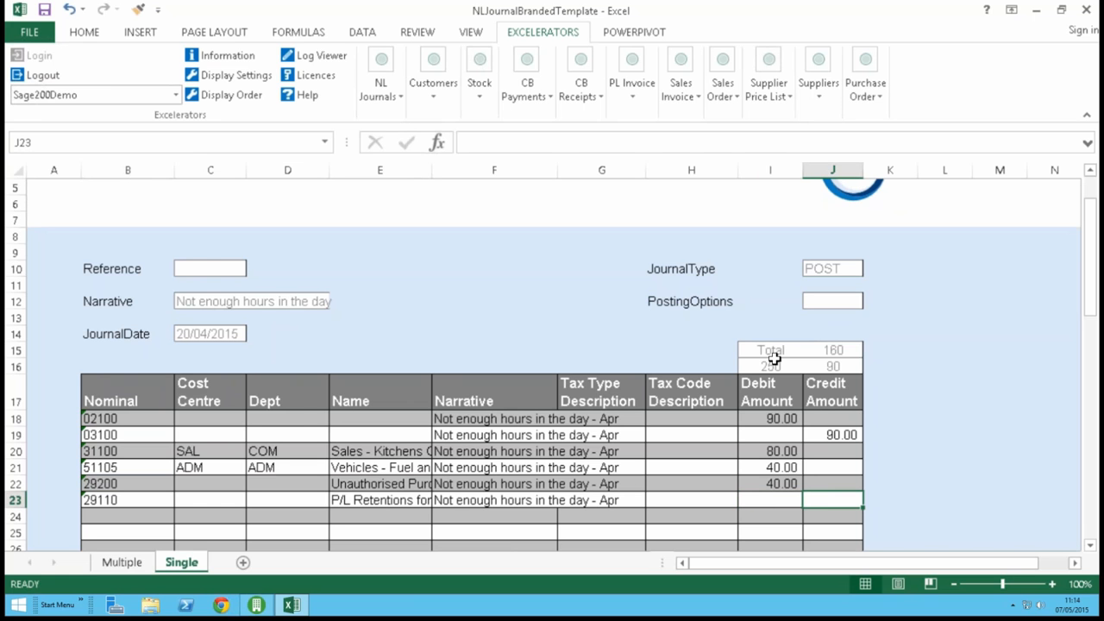
pyautogui.click(774, 363)
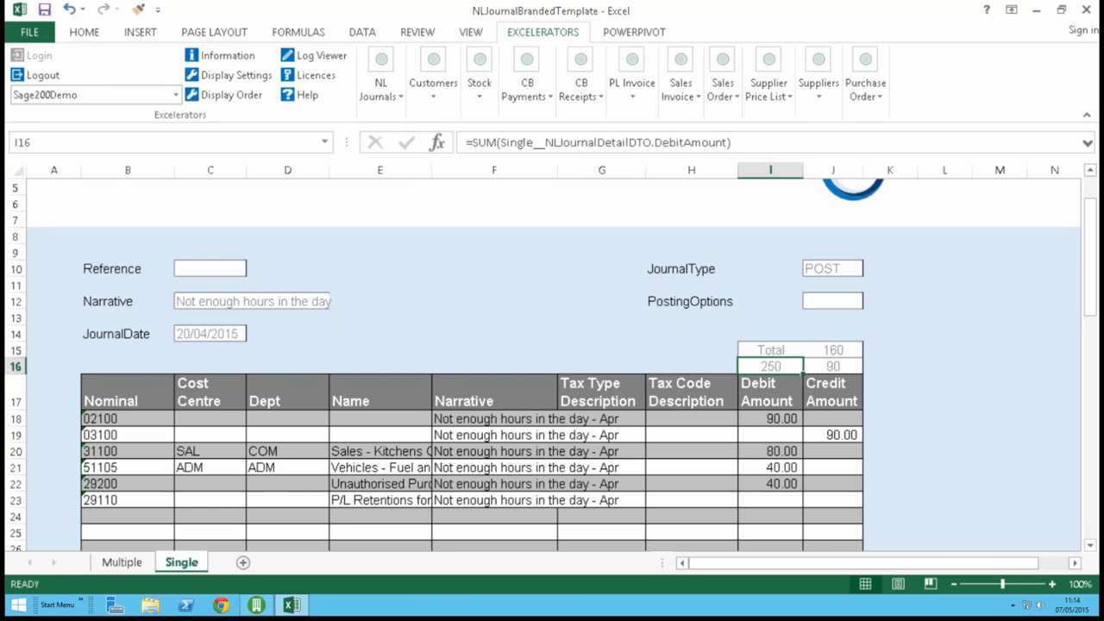
pyautogui.click(831, 362)
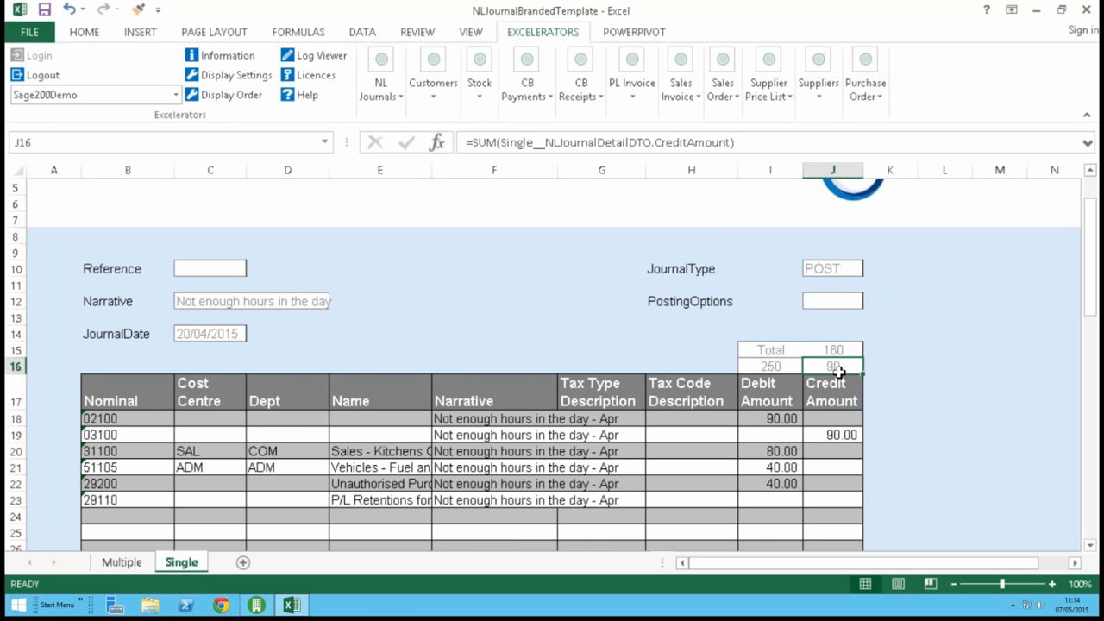
pyautogui.press('Up')
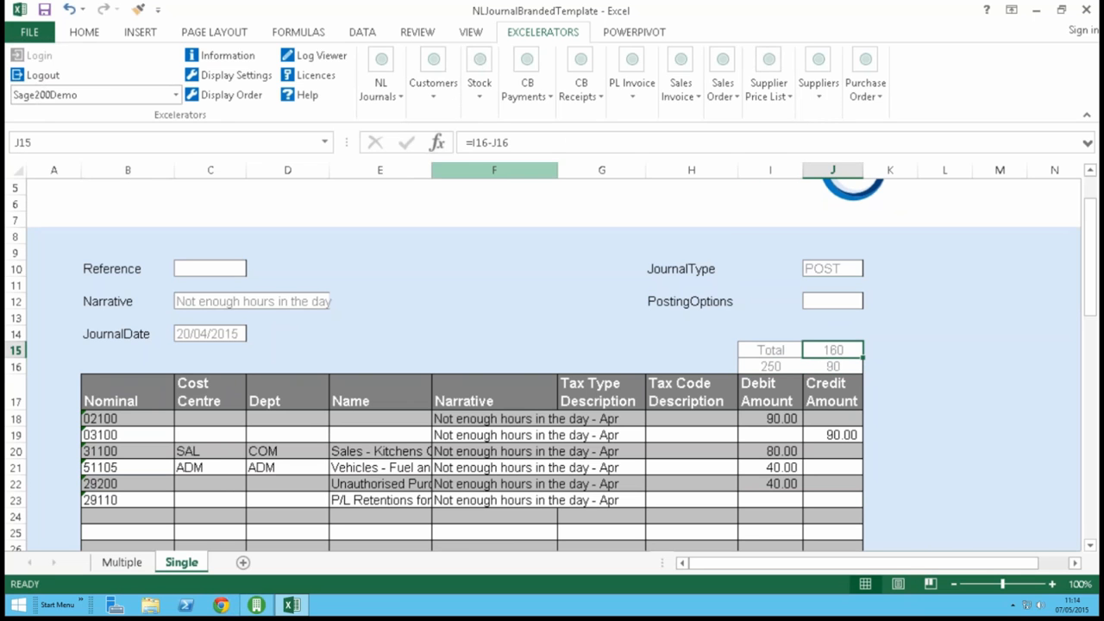
pyautogui.click(832, 503)
pyautogui.write('160')
pyautogui.press('Return')
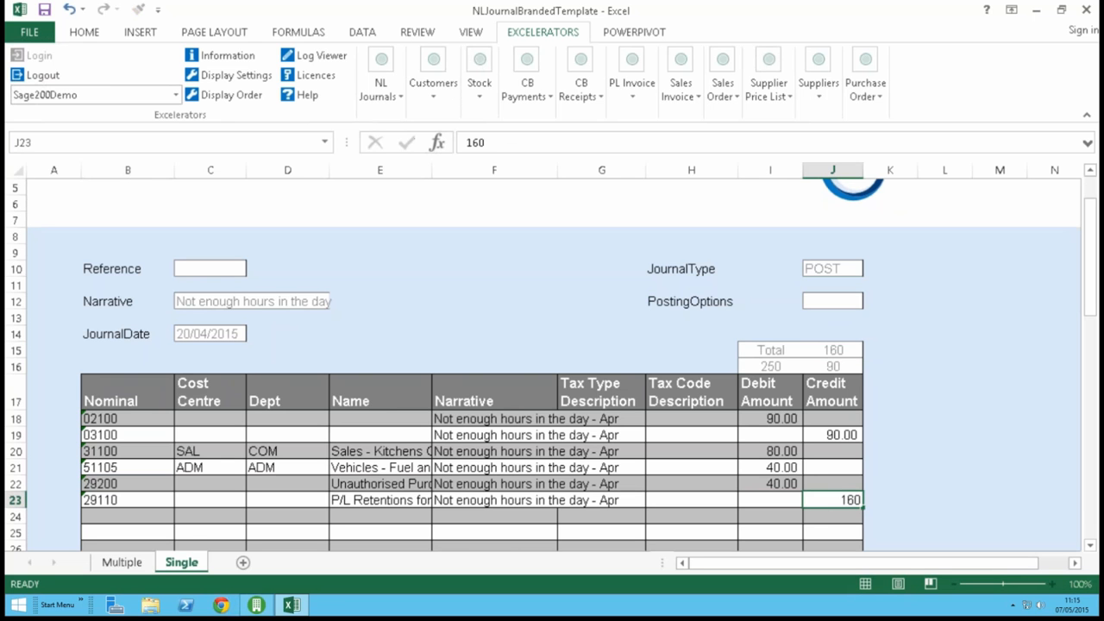
pyautogui.press('Tab')
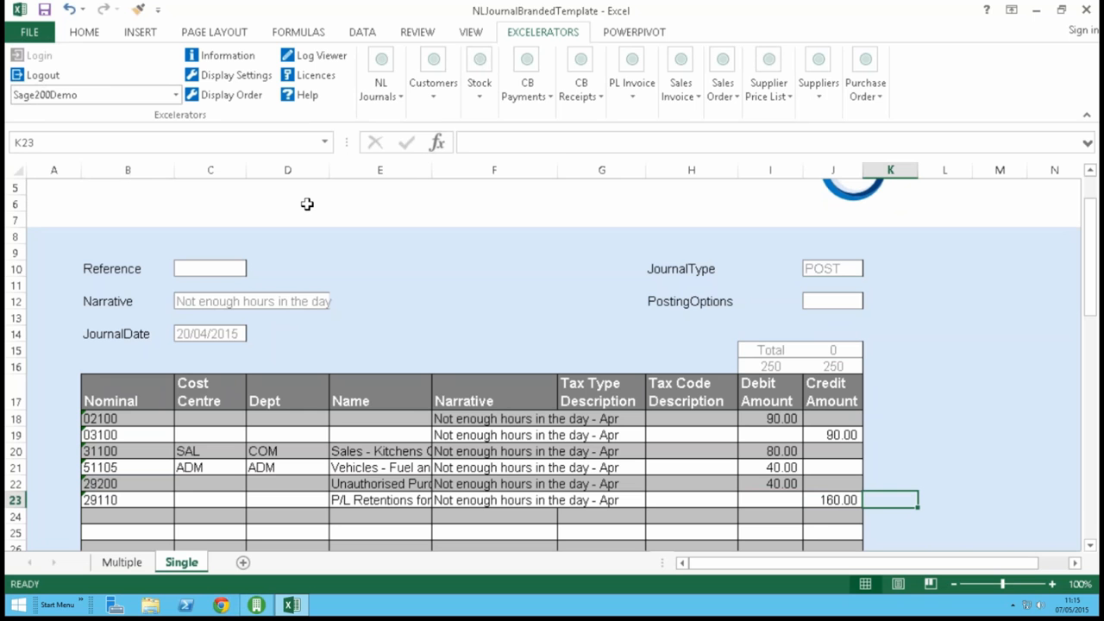
# Step: Validate the journal again with the new credit amount and close the validation results
pyautogui.click(381, 69)
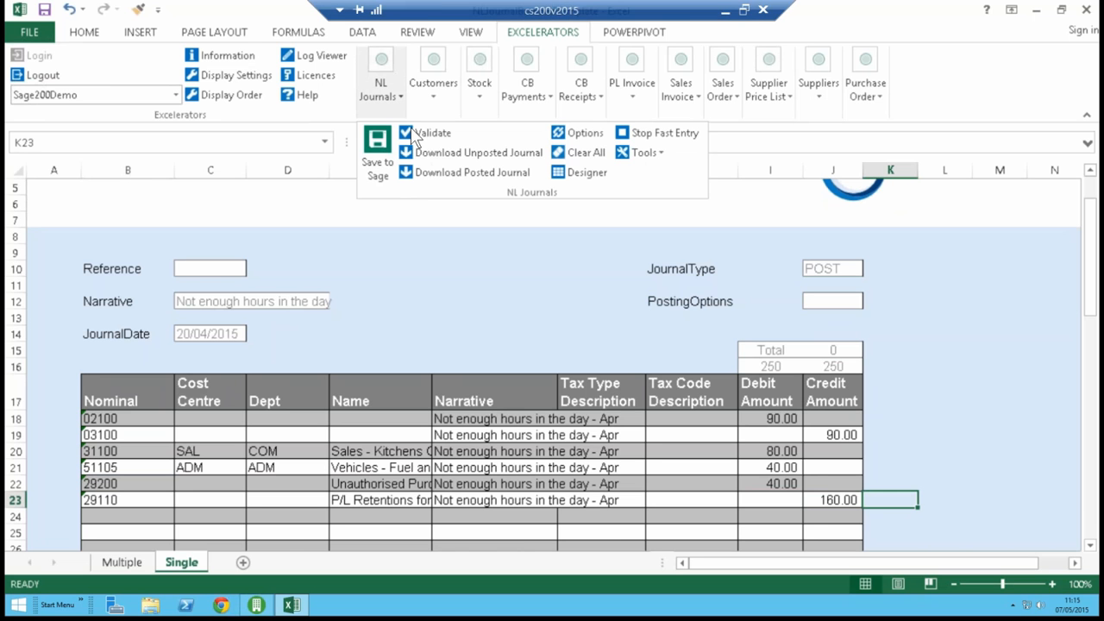
pyautogui.click(418, 135)
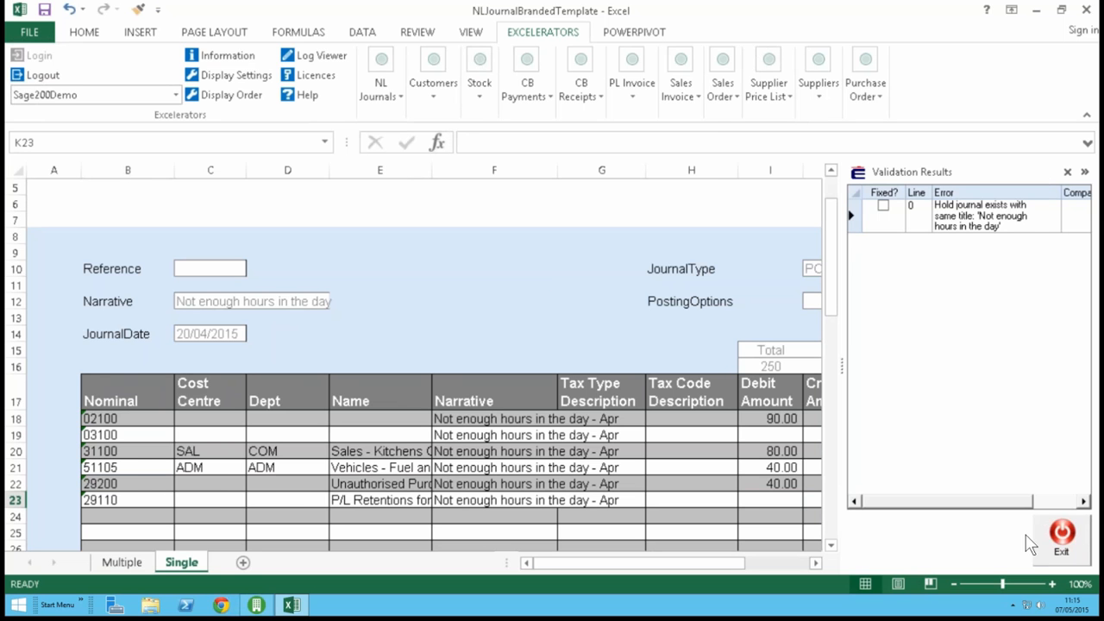
pyautogui.click(1062, 543)
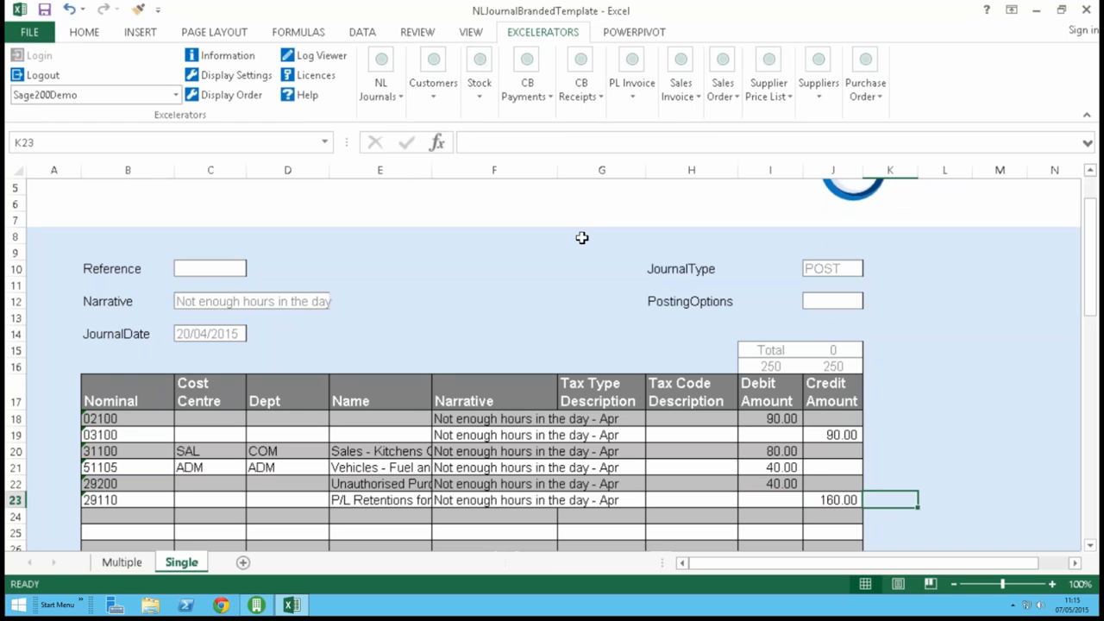
# Step: Try to save the POST journal to Sage, but decline processing it under the title of the existing held journal
pyautogui.click(396, 87)
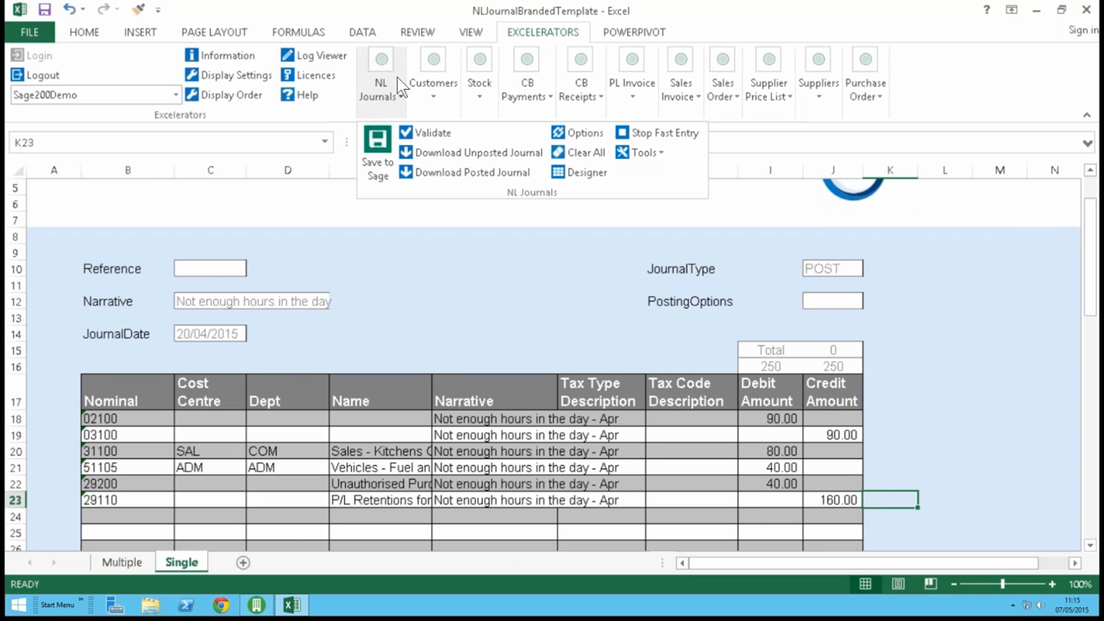
pyautogui.click(377, 157)
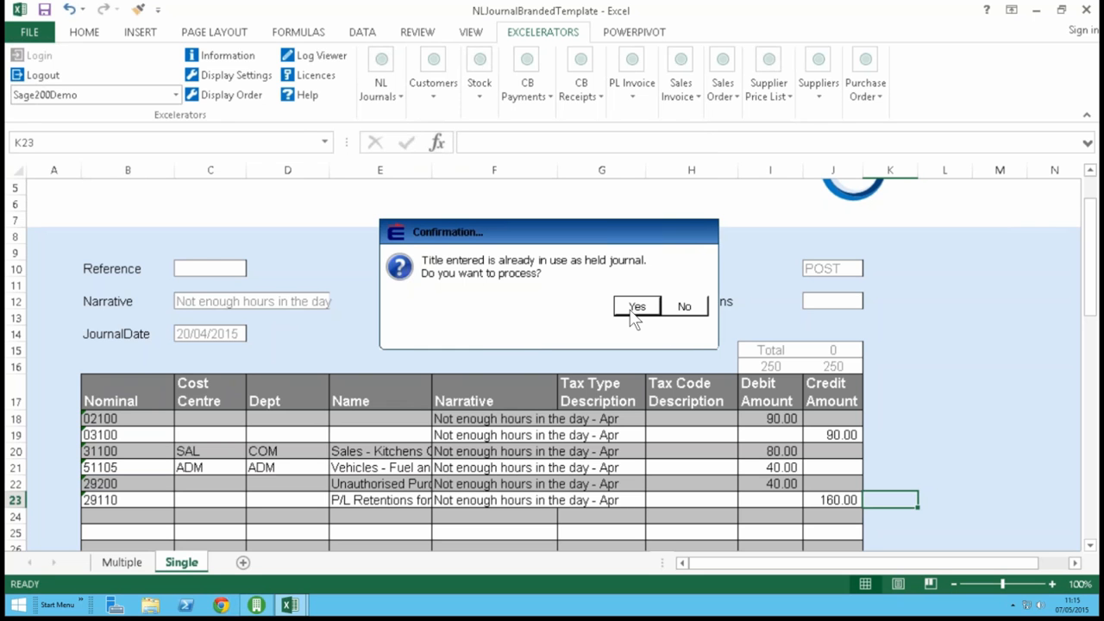
pyautogui.click(687, 307)
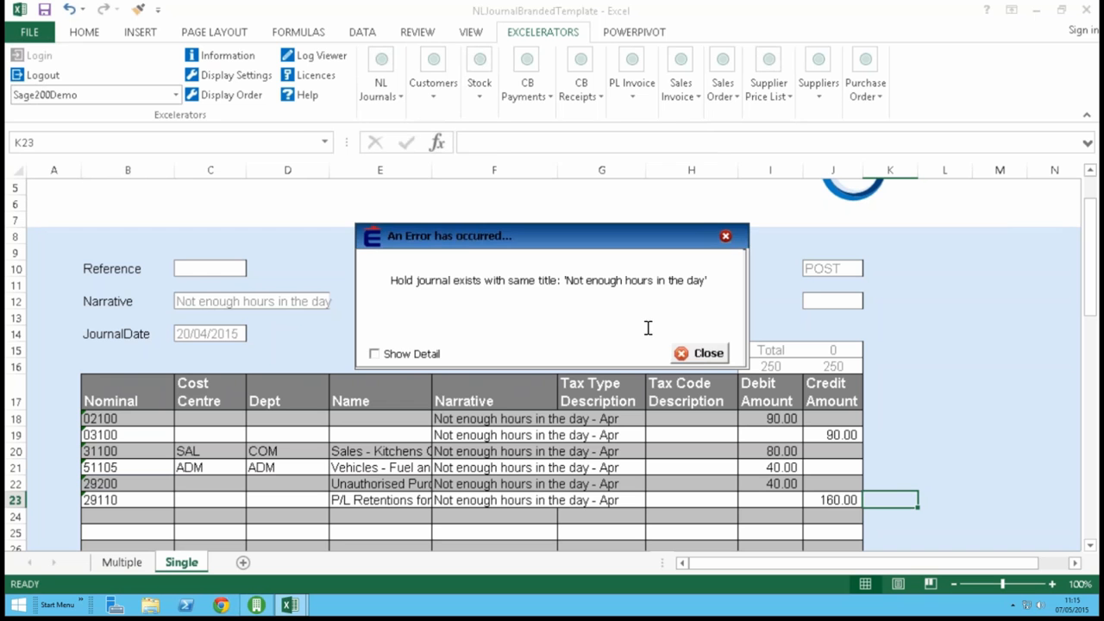
pyautogui.click(701, 353)
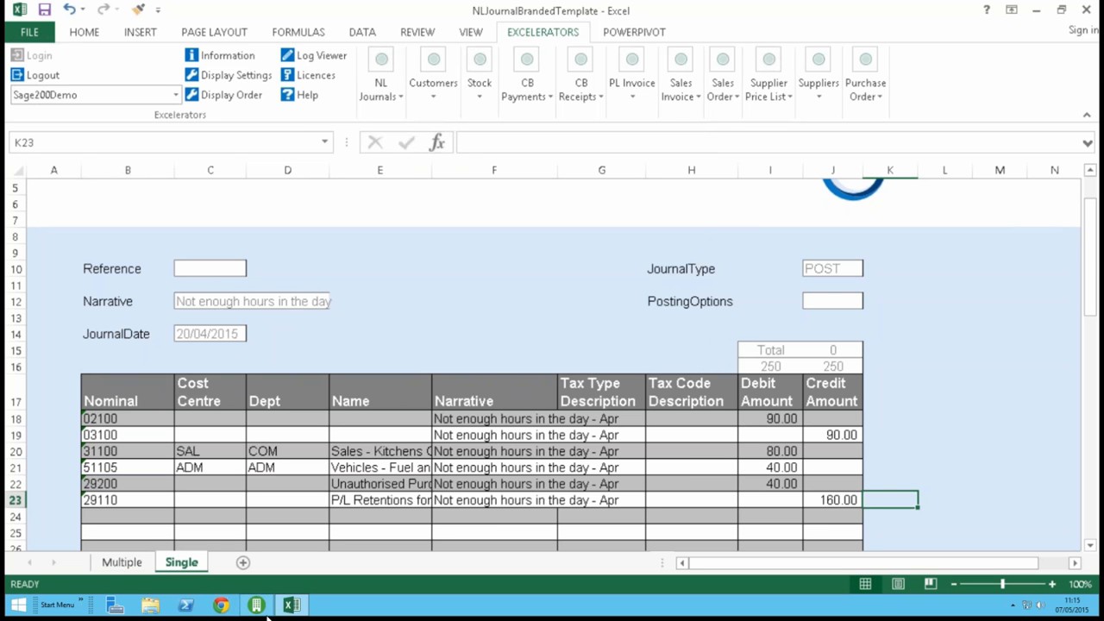
# Step: Switch to Sage 200, check the held journals for "Not enough hours in the day" and close the list
pyautogui.click(256, 605)
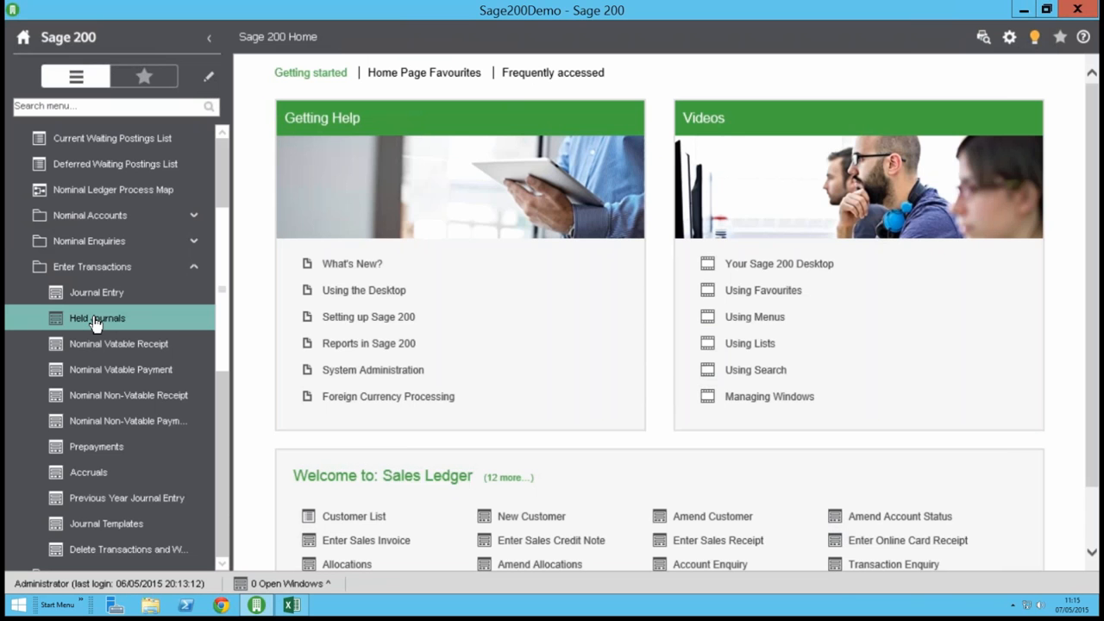
pyautogui.click(96, 323)
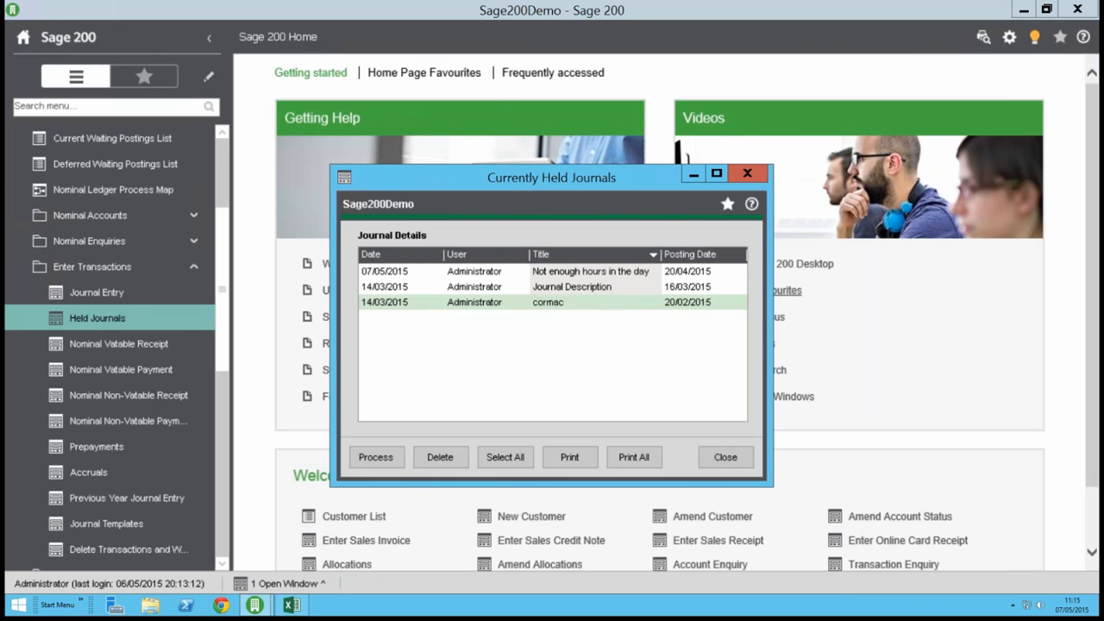
pyautogui.click(485, 272)
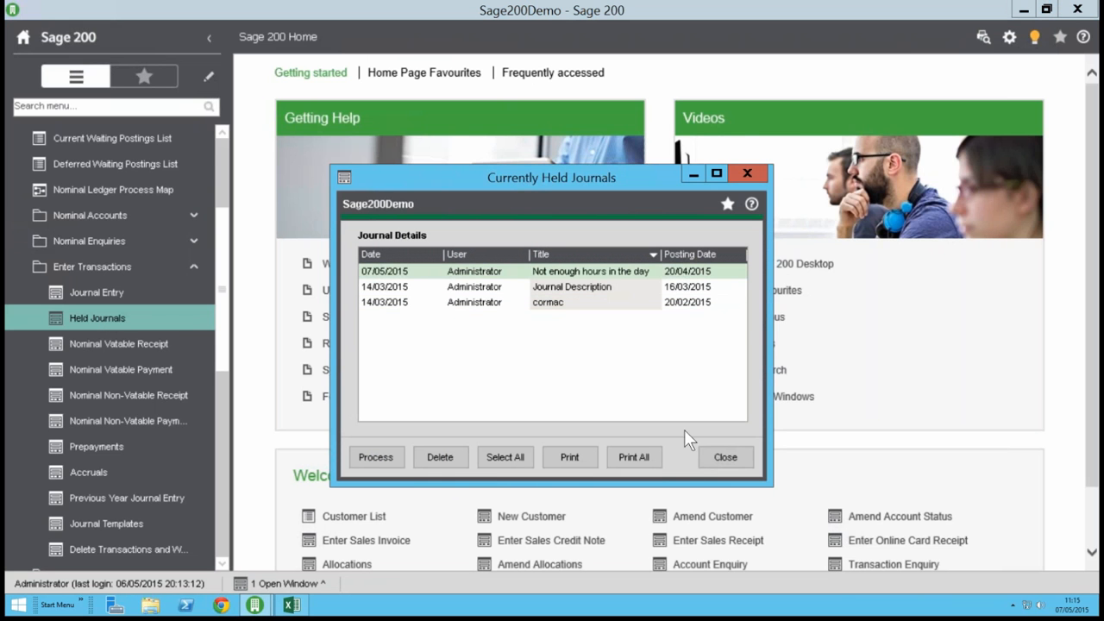
pyautogui.click(724, 457)
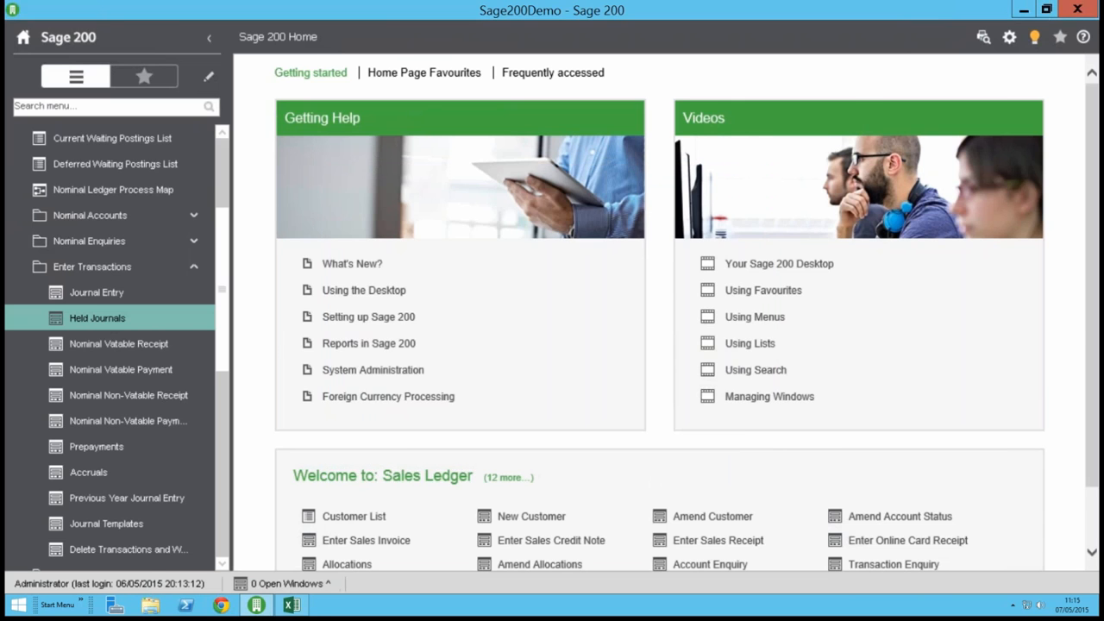
# Step: Return to Excel and save the POST journal to Sage, accepting processing with the title of the held journal
pyautogui.click(293, 606)
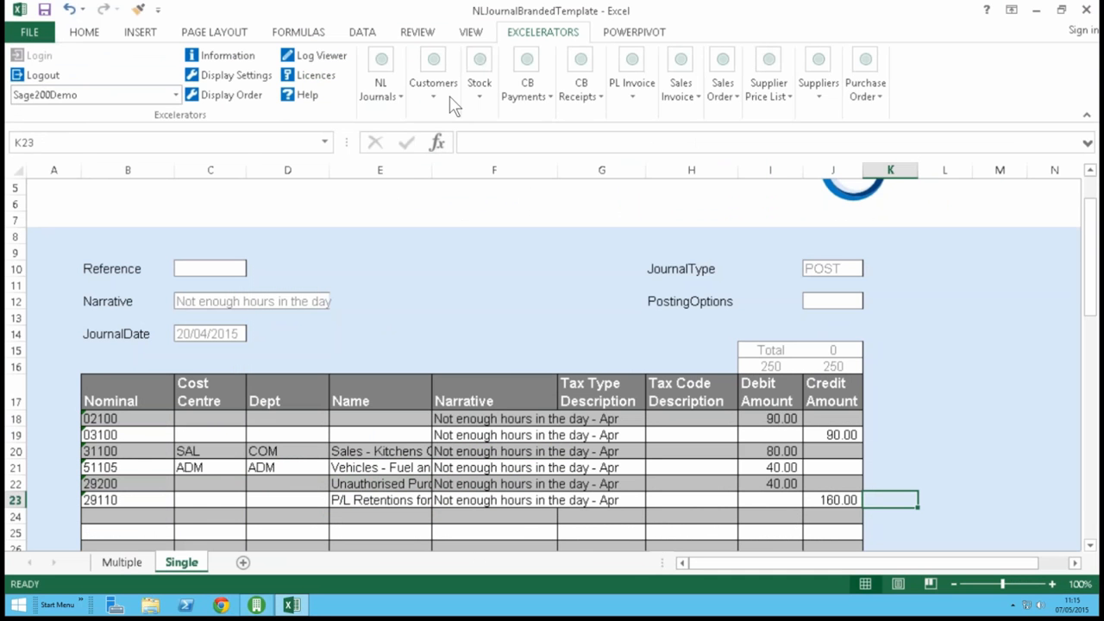
pyautogui.click(390, 70)
pyautogui.click(388, 161)
pyautogui.click(638, 307)
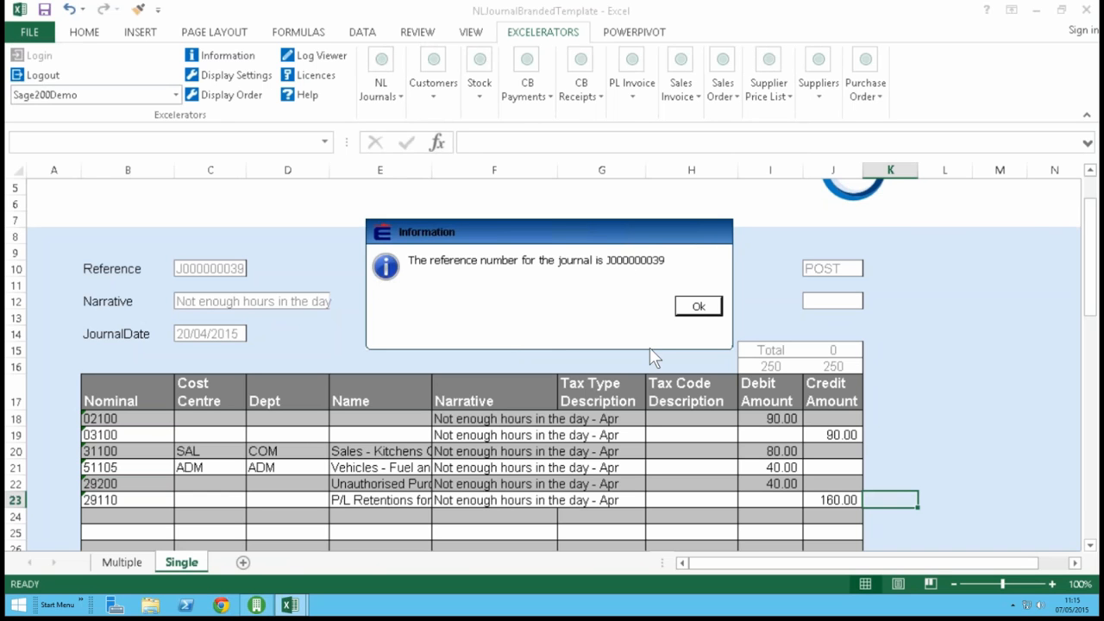
# Step: Acknowledge the journal reference message, switch to Sage 200, check the held journals for the processed journal and close the list
pyautogui.click(699, 307)
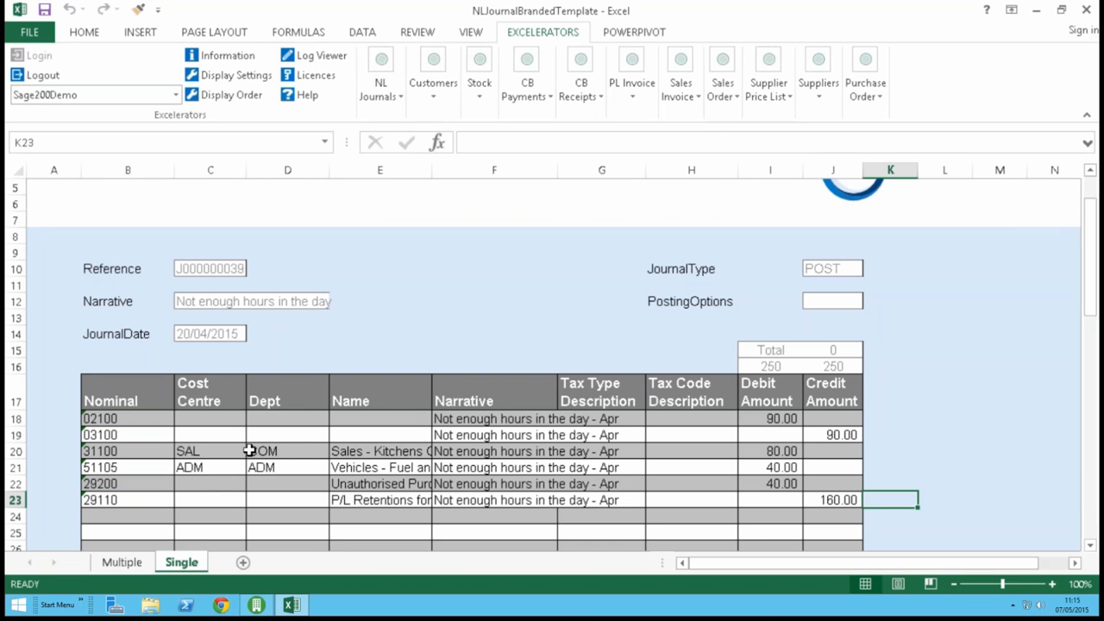
pyautogui.click(256, 605)
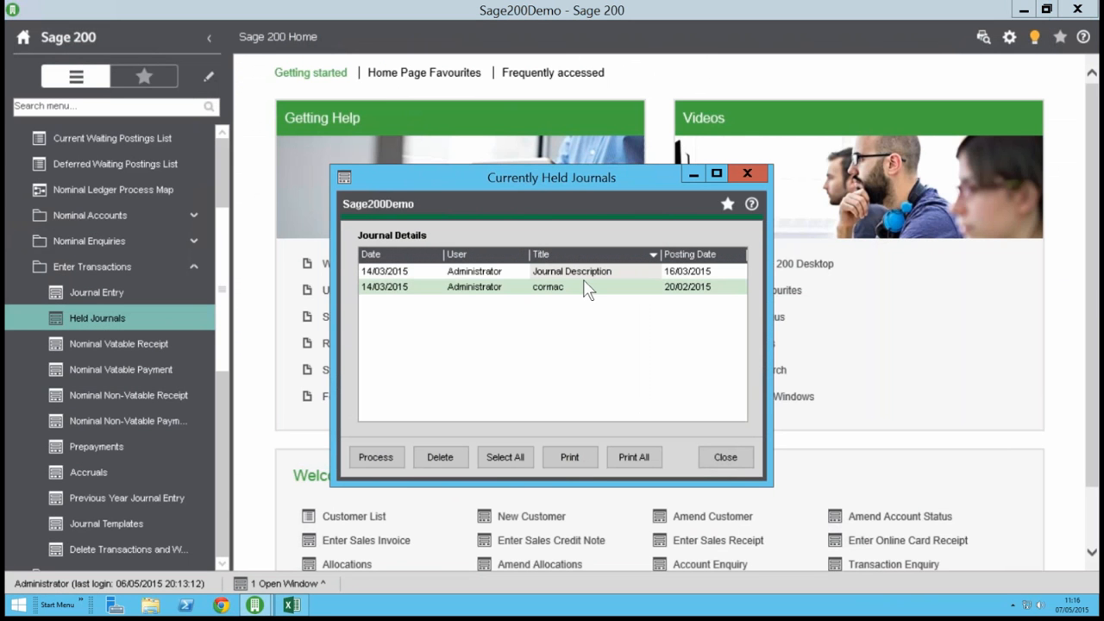
pyautogui.click(566, 291)
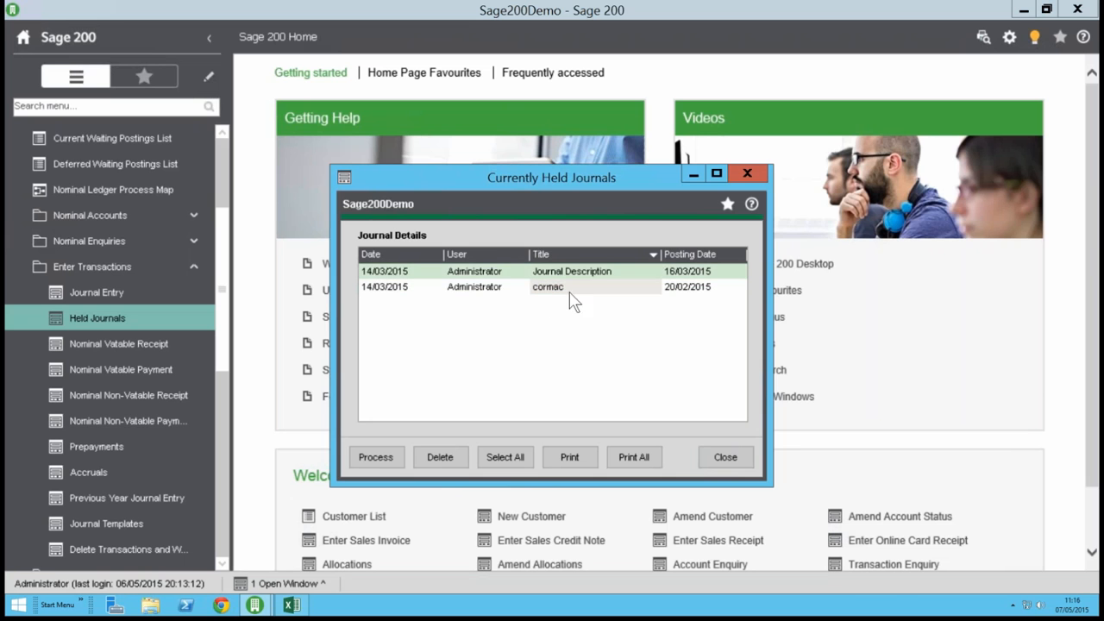
pyautogui.click(726, 452)
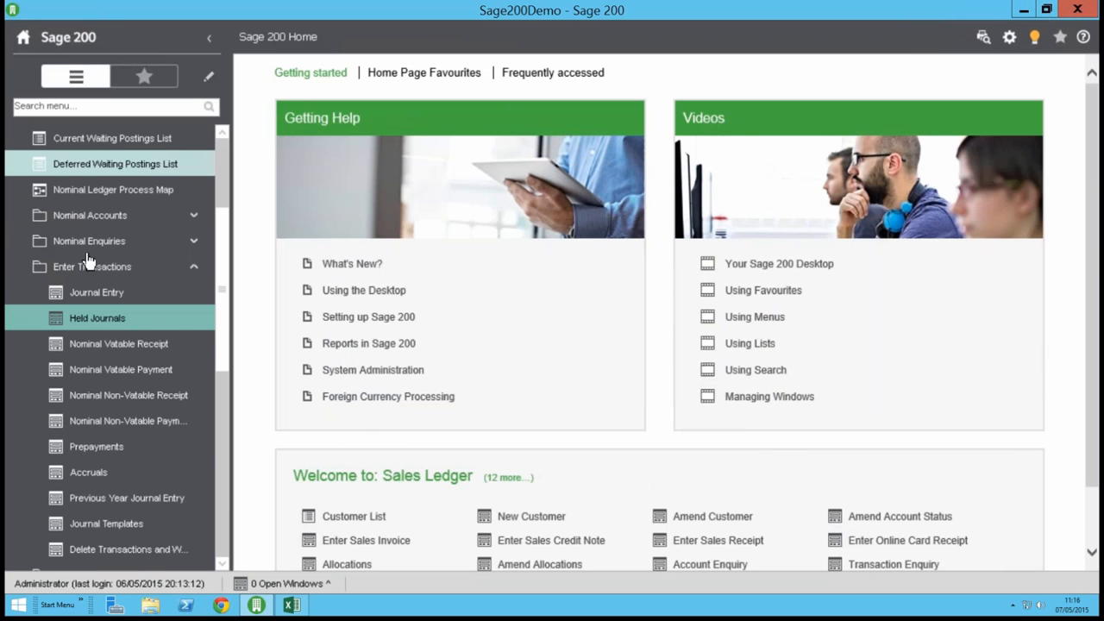
# Step: Collapse the Nominal Ledger menu and open the Transaction Audit Trail List under Accounting System Manager
pyautogui.click(82, 271)
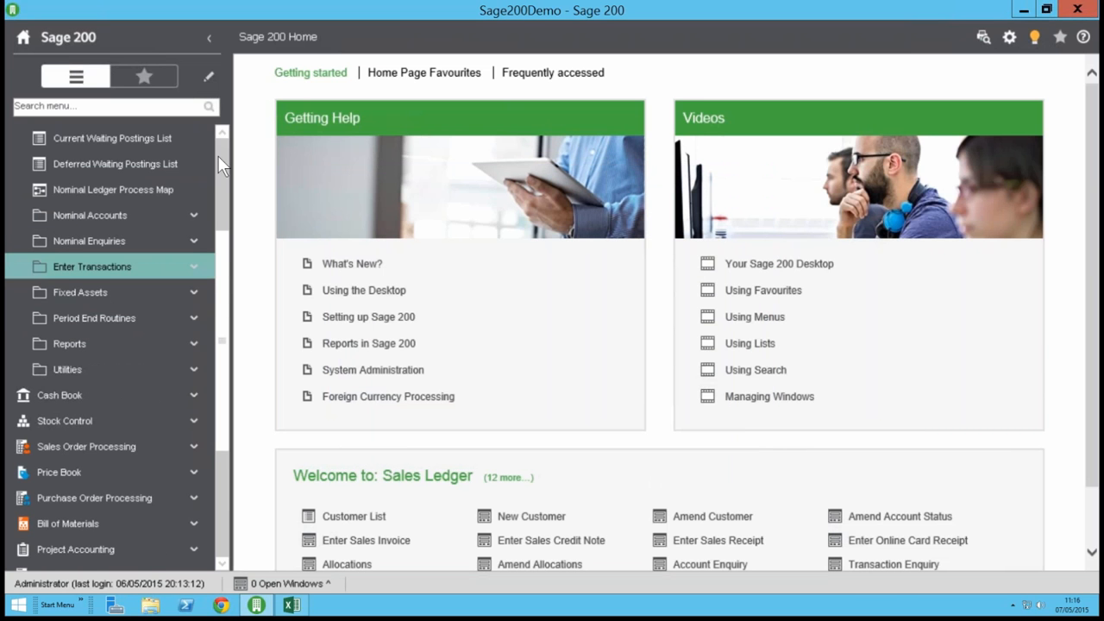
pyautogui.scroll(5, 61, 247)
pyautogui.click(61, 244)
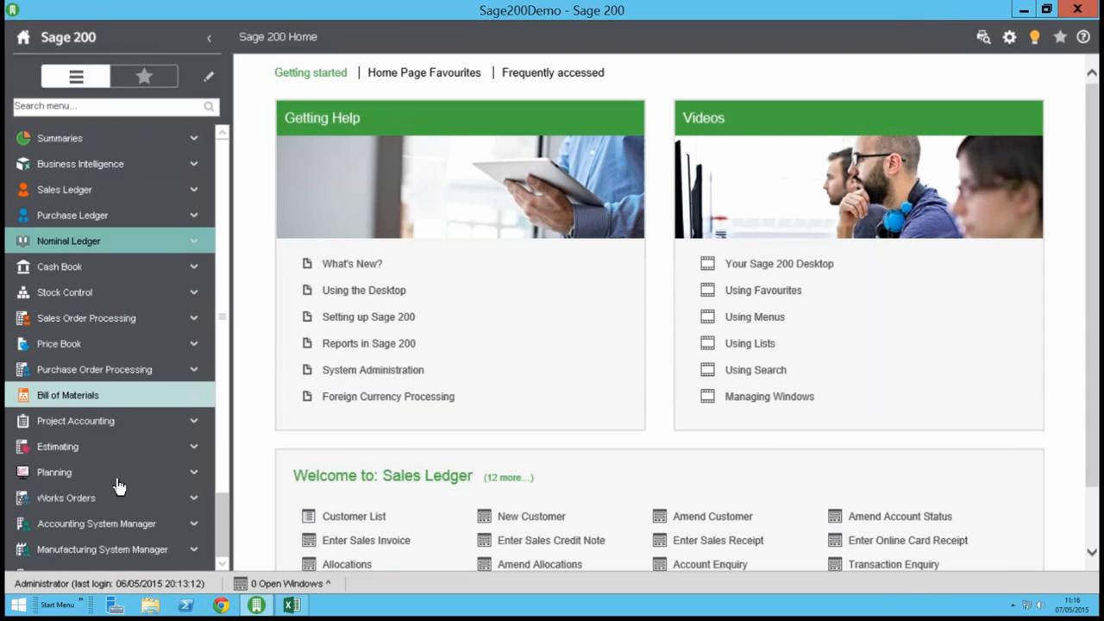
pyautogui.click(95, 524)
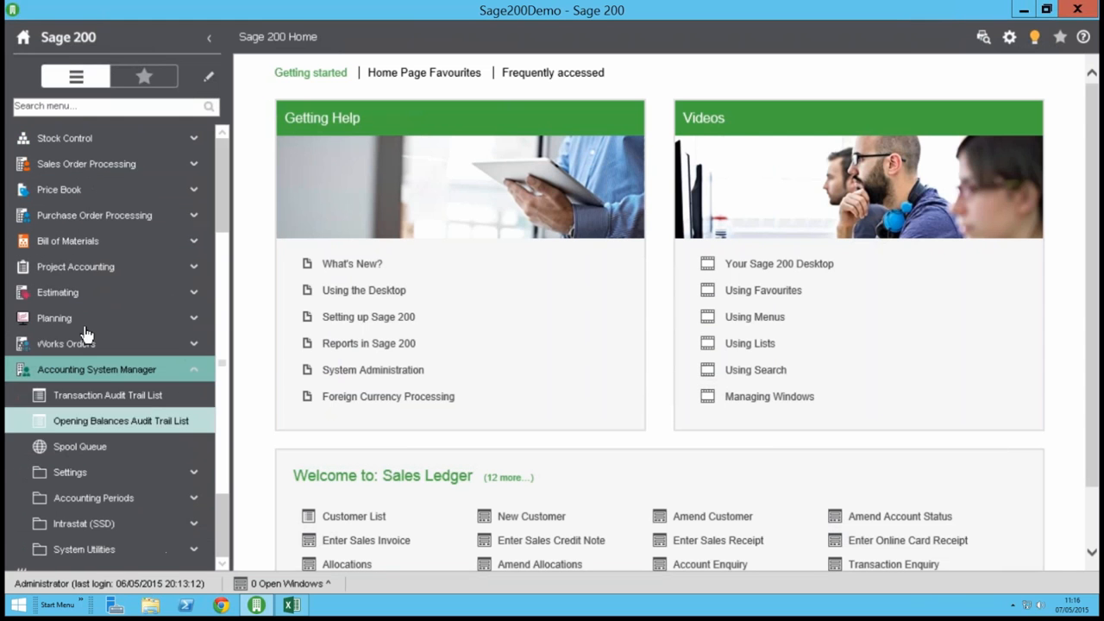
pyautogui.click(71, 396)
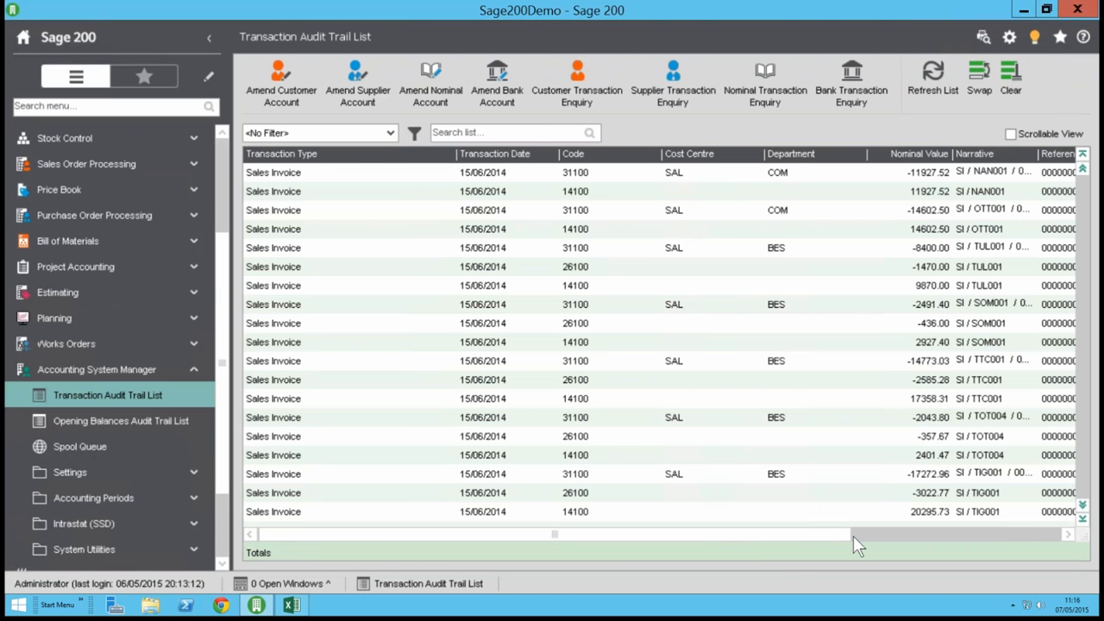
# Step: Sort the Transaction Audit Trail List by Unique Reference Number in descending order
pyautogui.moveTo(854, 536); pyautogui.dragTo(1005, 534)
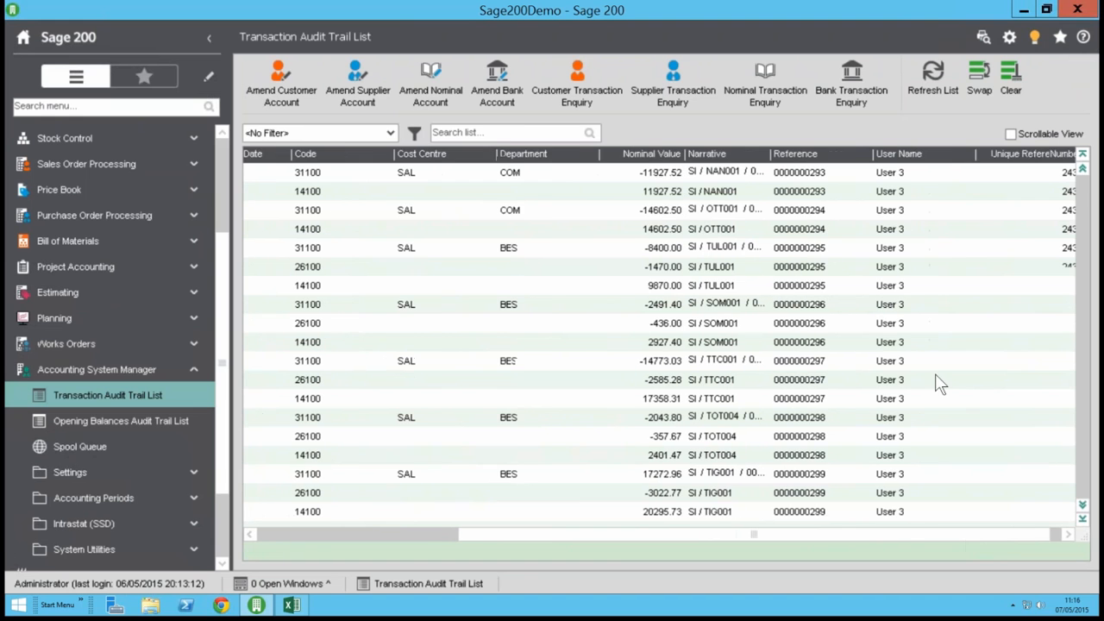
pyautogui.click(998, 162)
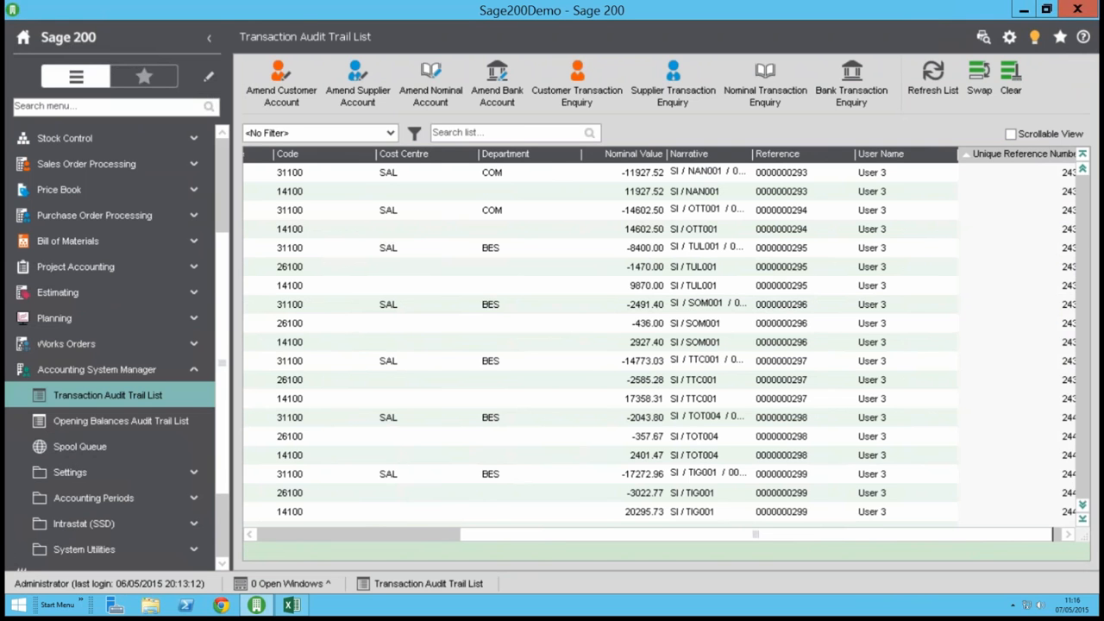
pyautogui.click(998, 157)
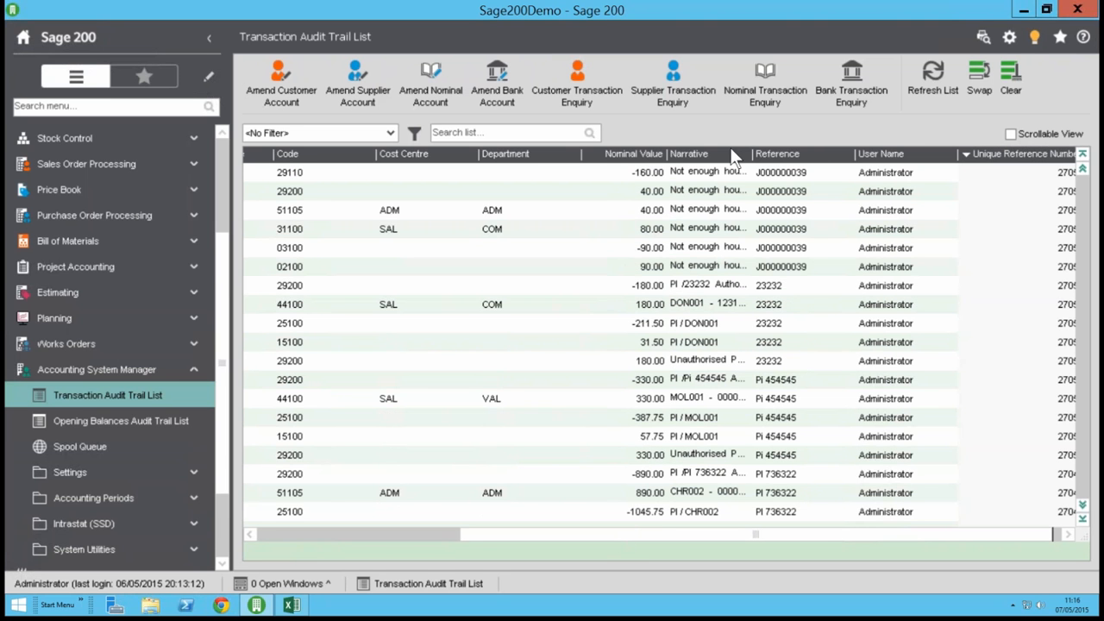
# Step: Widen the audit trail's Narrative column and review the posted journal lines from transaction type to reference
pyautogui.click(819, 158)
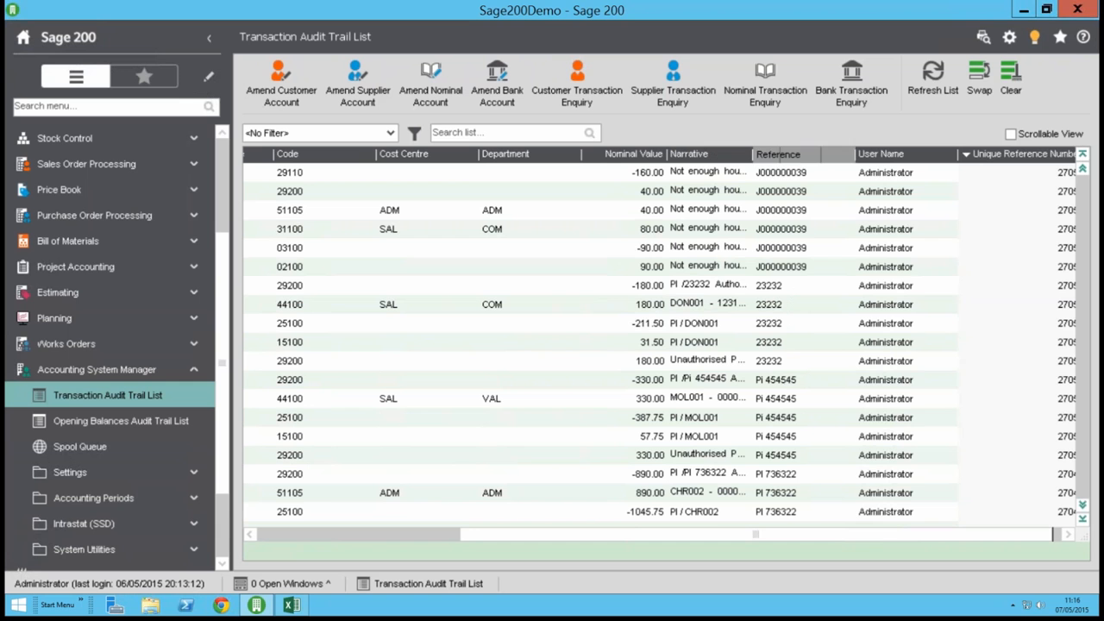
pyautogui.moveTo(821, 158); pyautogui.dragTo(856, 158)
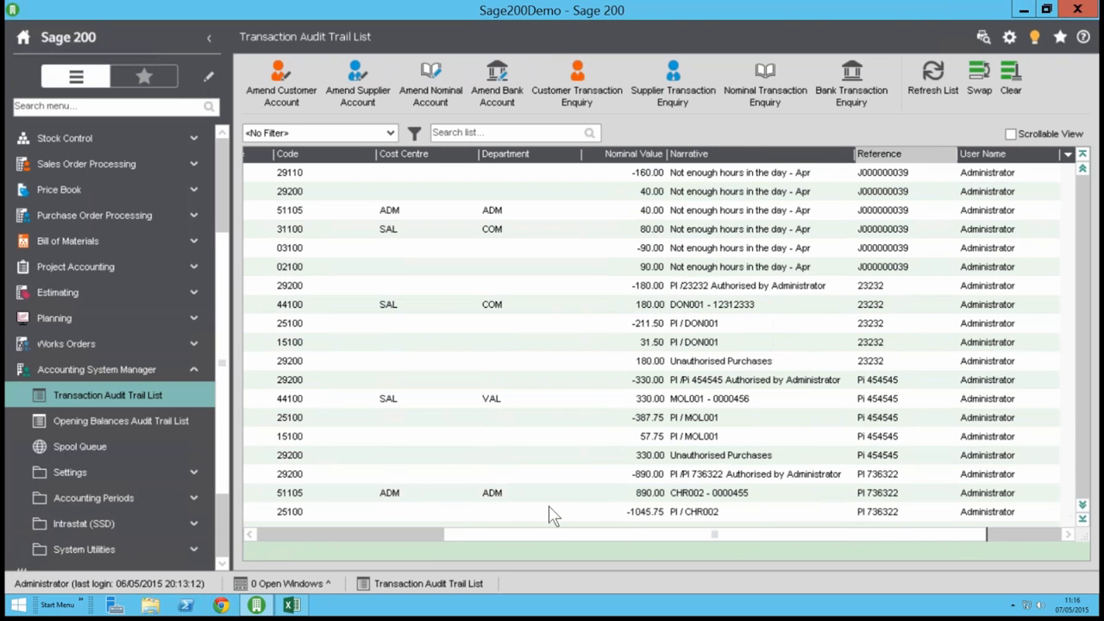
pyautogui.moveTo(538, 529); pyautogui.dragTo(332, 541)
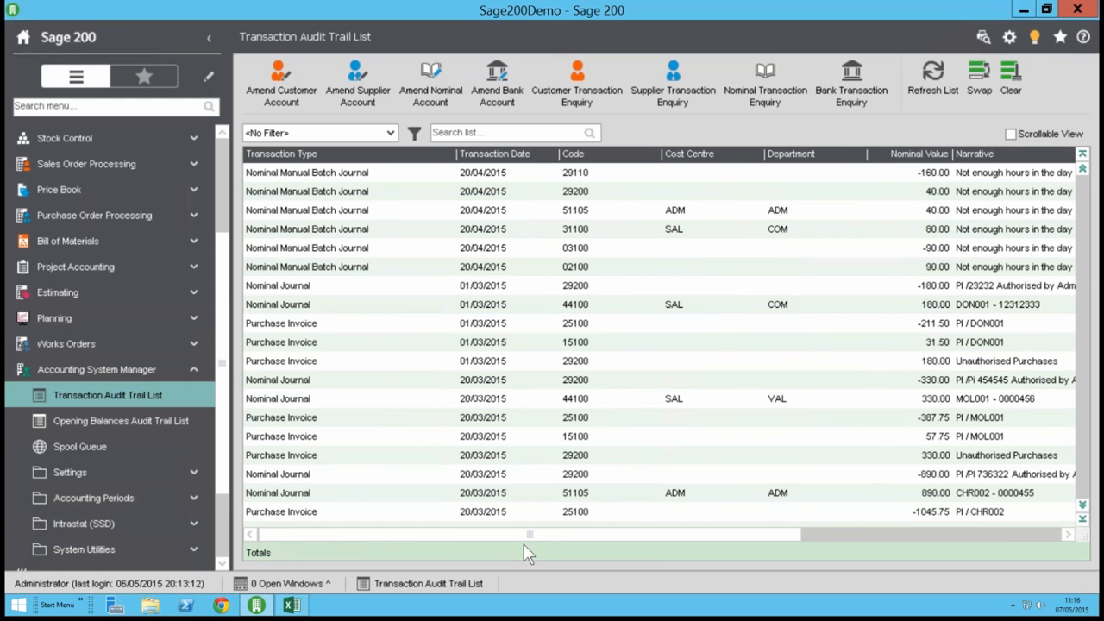
pyautogui.moveTo(524, 542); pyautogui.dragTo(635, 561)
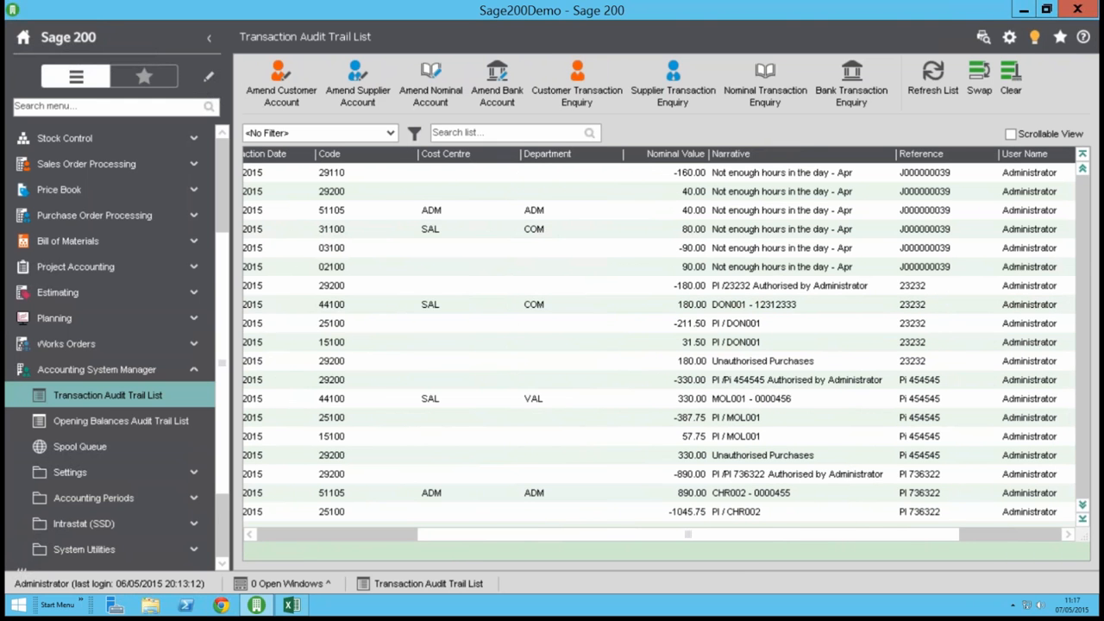
# Step: Switch to Excel and widen the Narrative column F so the full line text fits
pyautogui.click(291, 606)
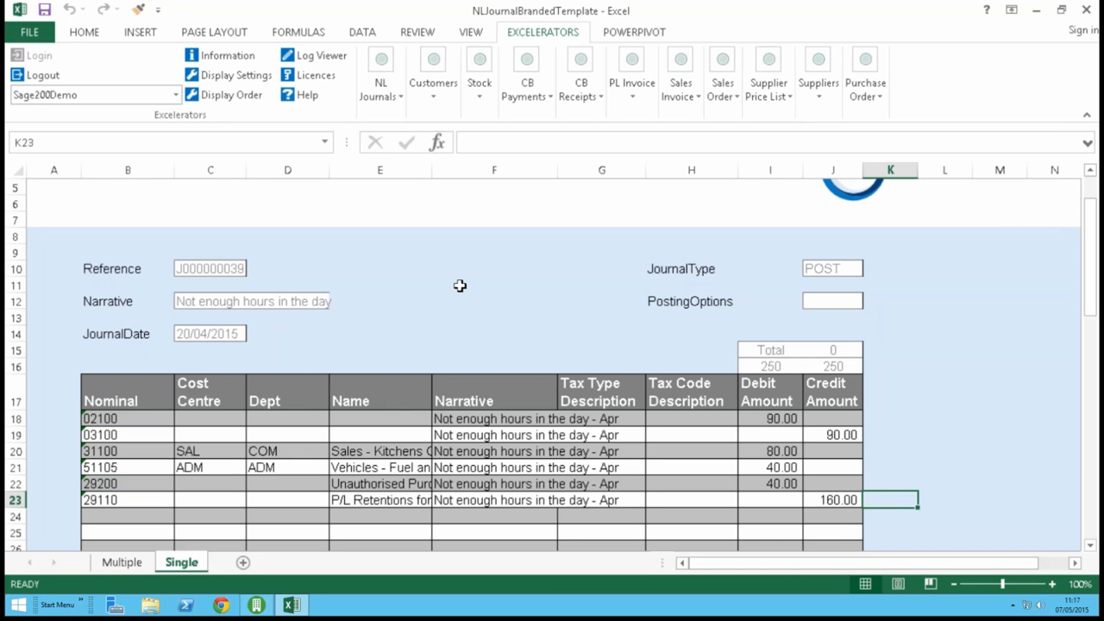
pyautogui.click(486, 419)
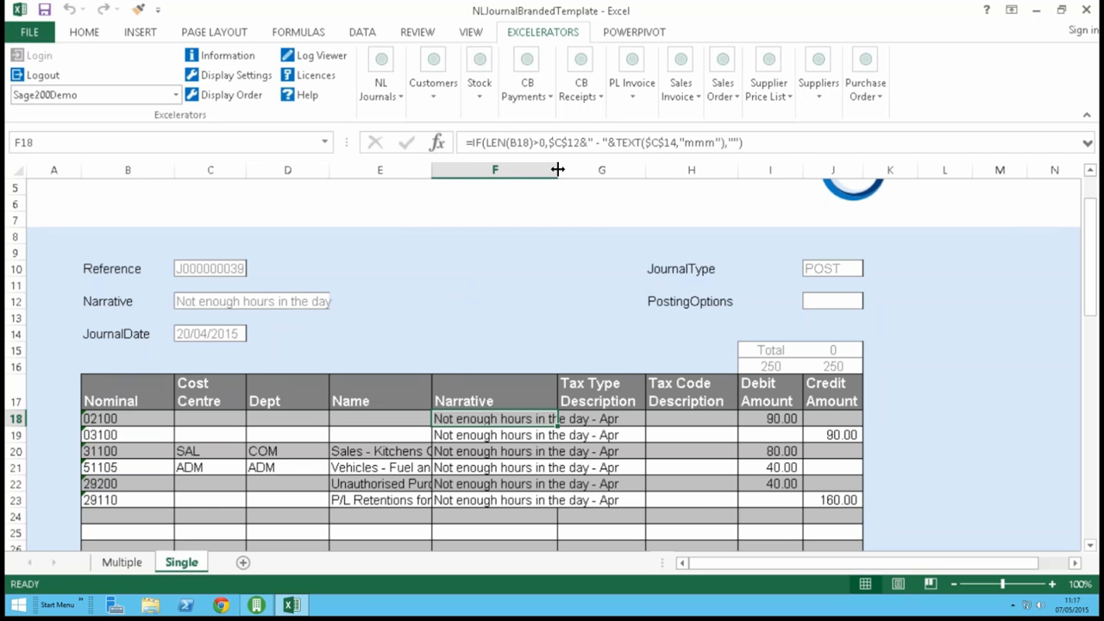
pyautogui.moveTo(559, 170); pyautogui.dragTo(699, 192)
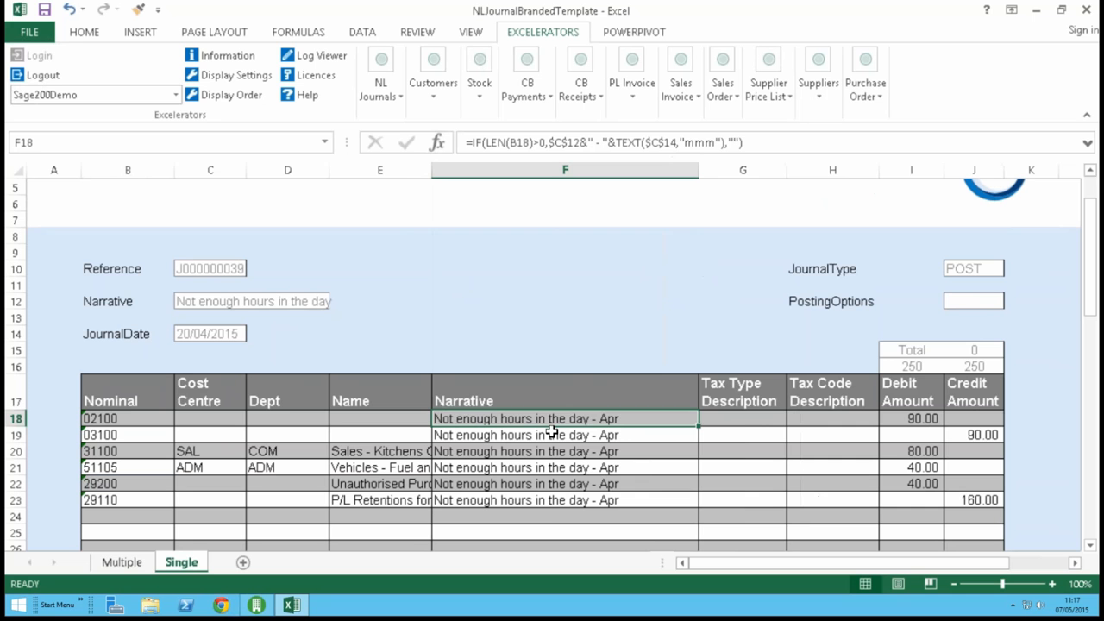
# Step: Inspect the narrative formulas of the journal lines in column F down to row 23
pyautogui.click(552, 439)
pyautogui.click(549, 453)
pyautogui.click(552, 471)
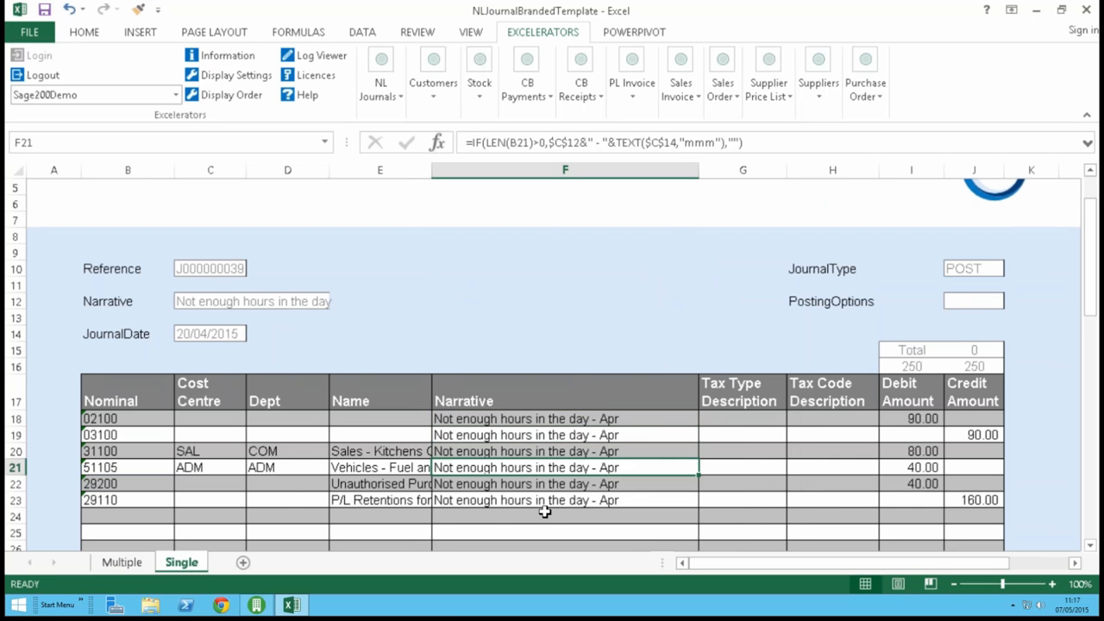
pyautogui.click(546, 511)
pyautogui.click(549, 498)
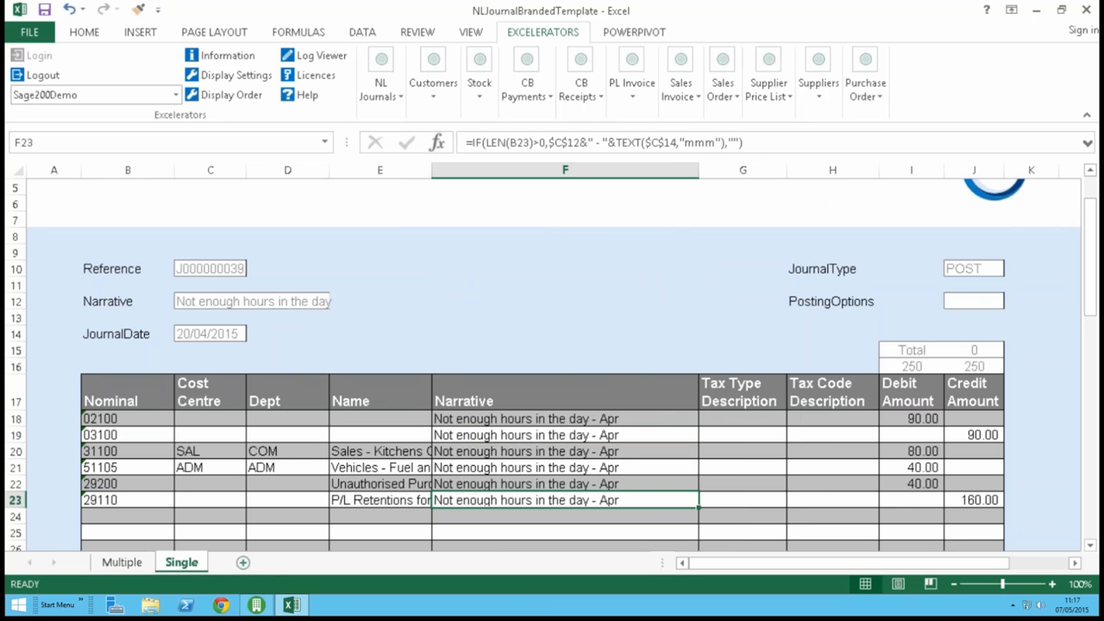
# Step: Add a new blank worksheet to the workbook and review the journal template layout on the Single sheet
pyautogui.click(244, 563)
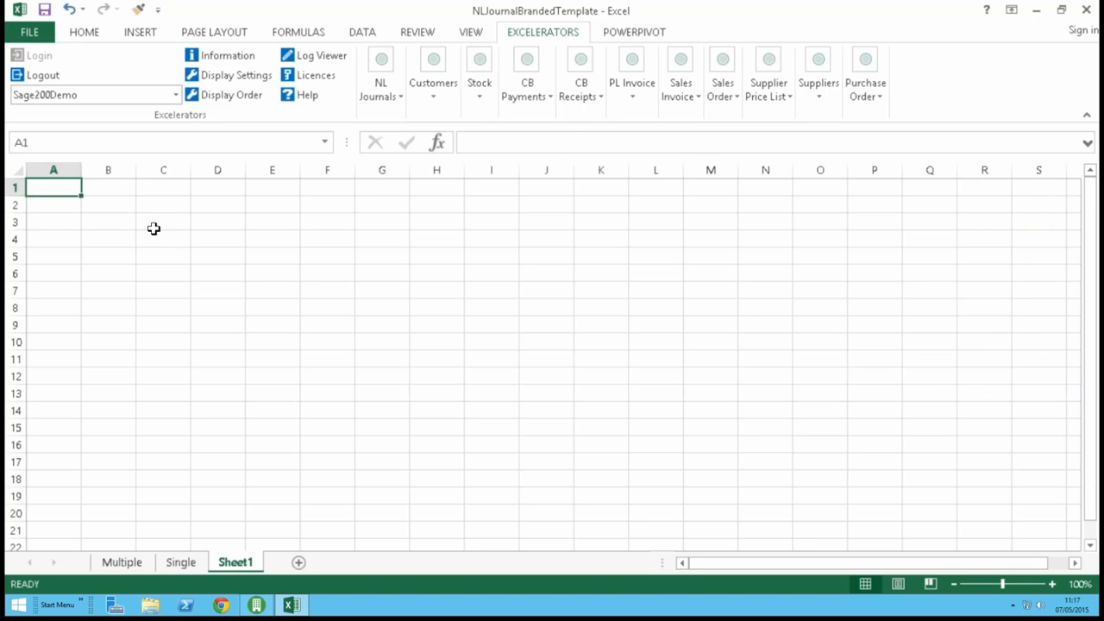
pyautogui.click(154, 228)
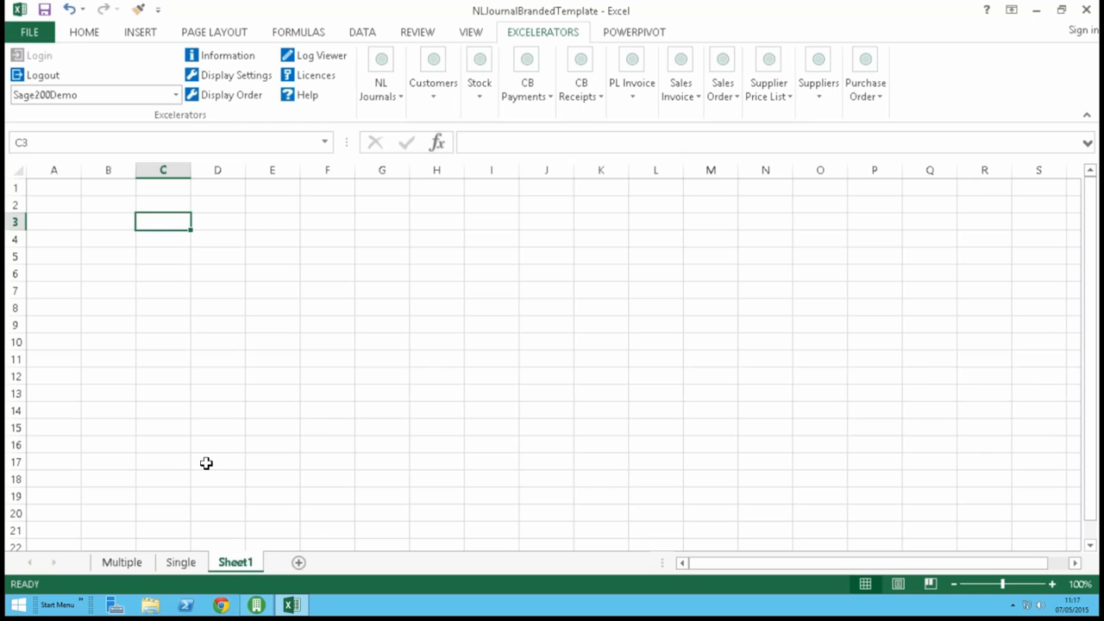
pyautogui.click(183, 565)
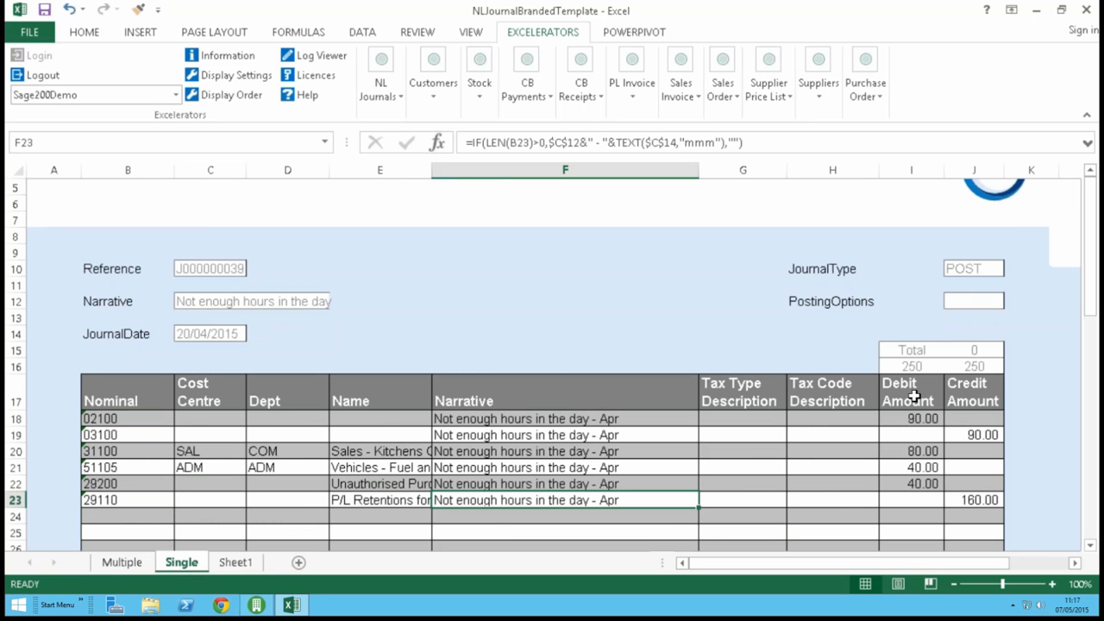
pyautogui.scroll(2, 914, 397)
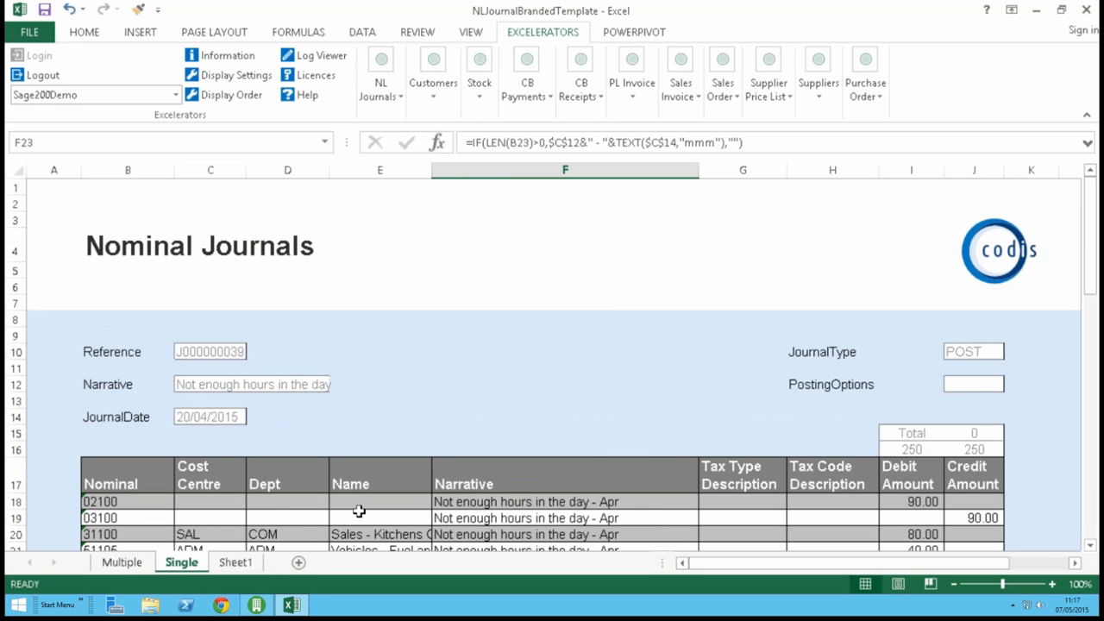
# Step: Return to the new blank sheet and open the NL Journals Excelerator Designer
pyautogui.click(239, 563)
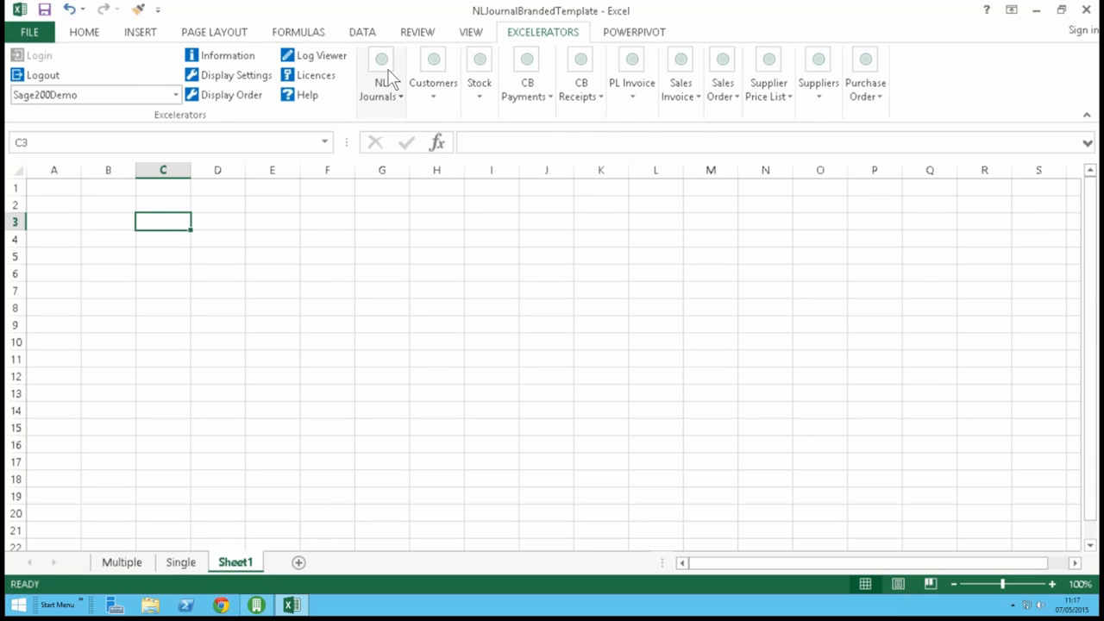
pyautogui.click(389, 80)
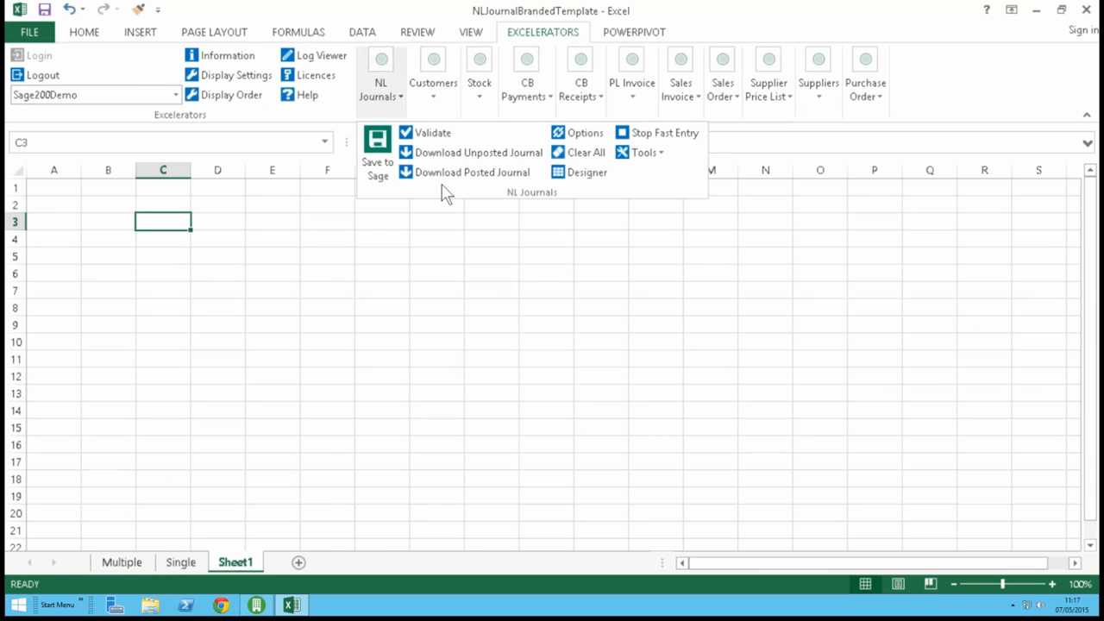
pyautogui.click(586, 174)
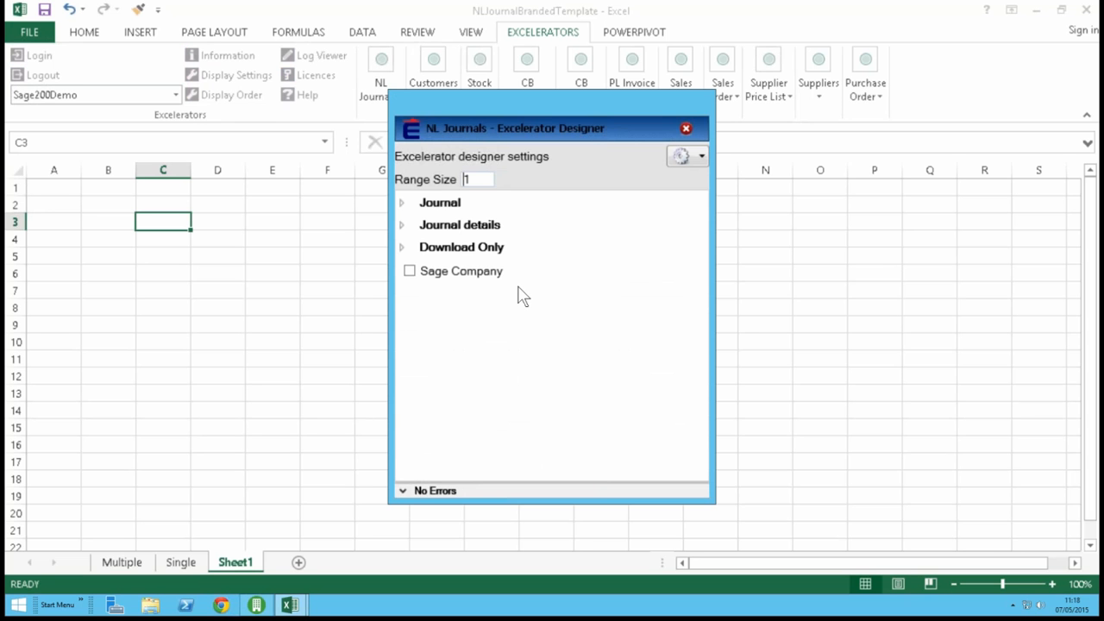
# Step: Examine the fields available under Journal and Journal details in the designer, collapsing both groups when done
pyautogui.click(402, 206)
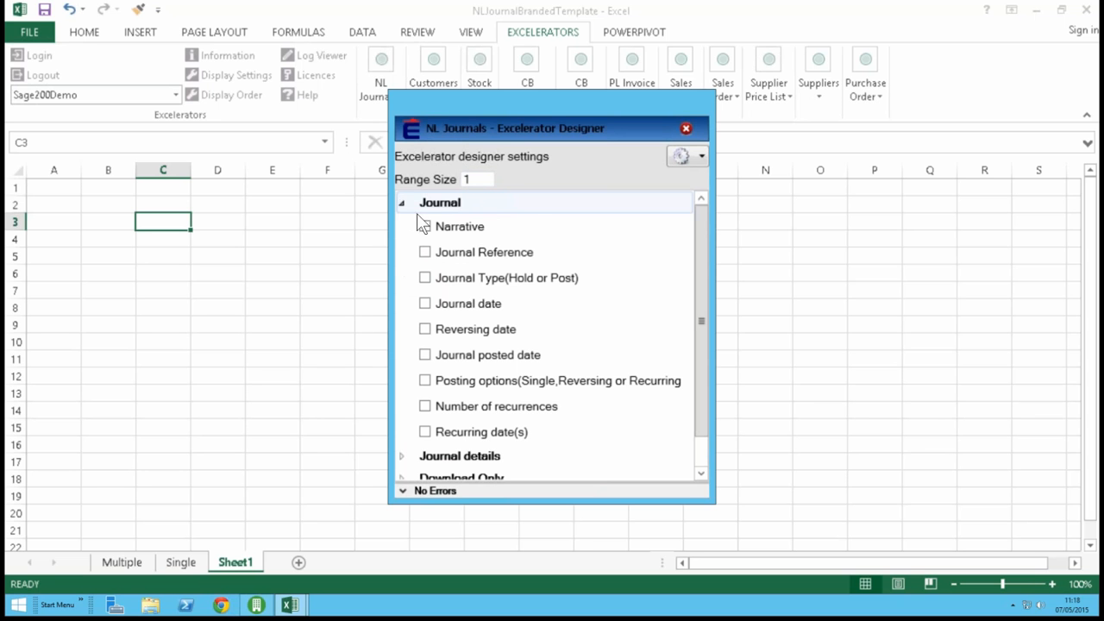
pyautogui.click(401, 455)
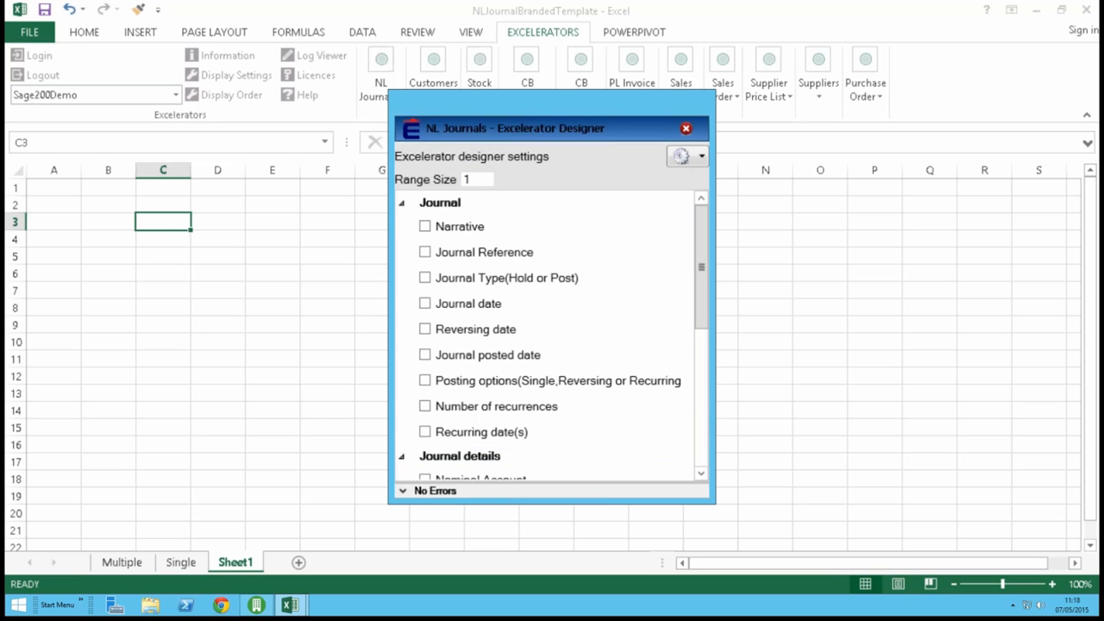
pyautogui.moveTo(704, 279); pyautogui.dragTo(608, 205)
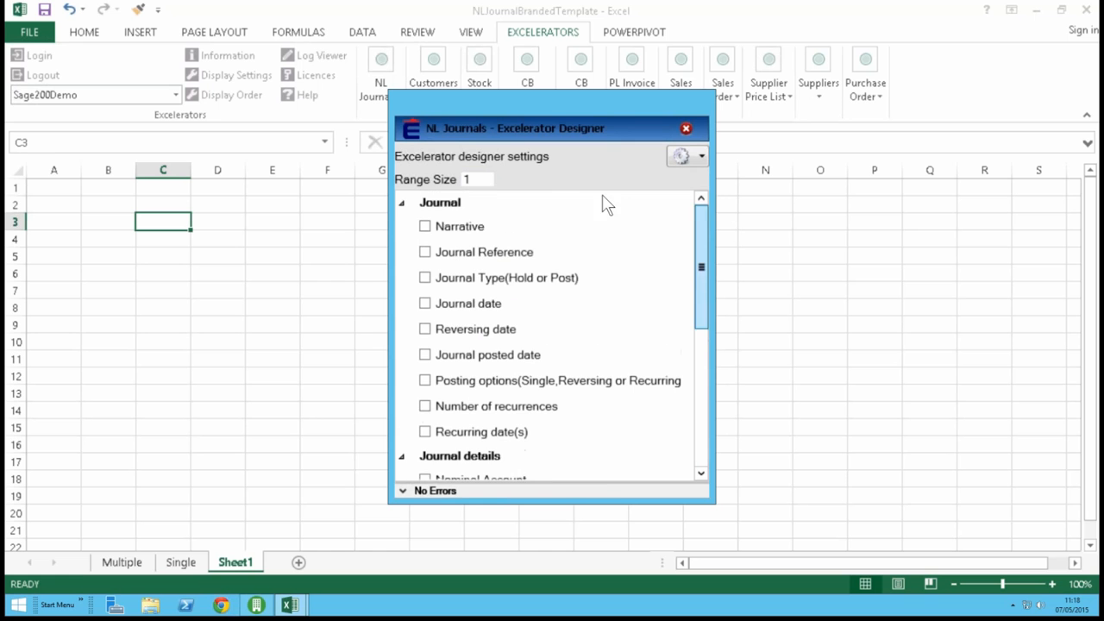
pyautogui.click(402, 202)
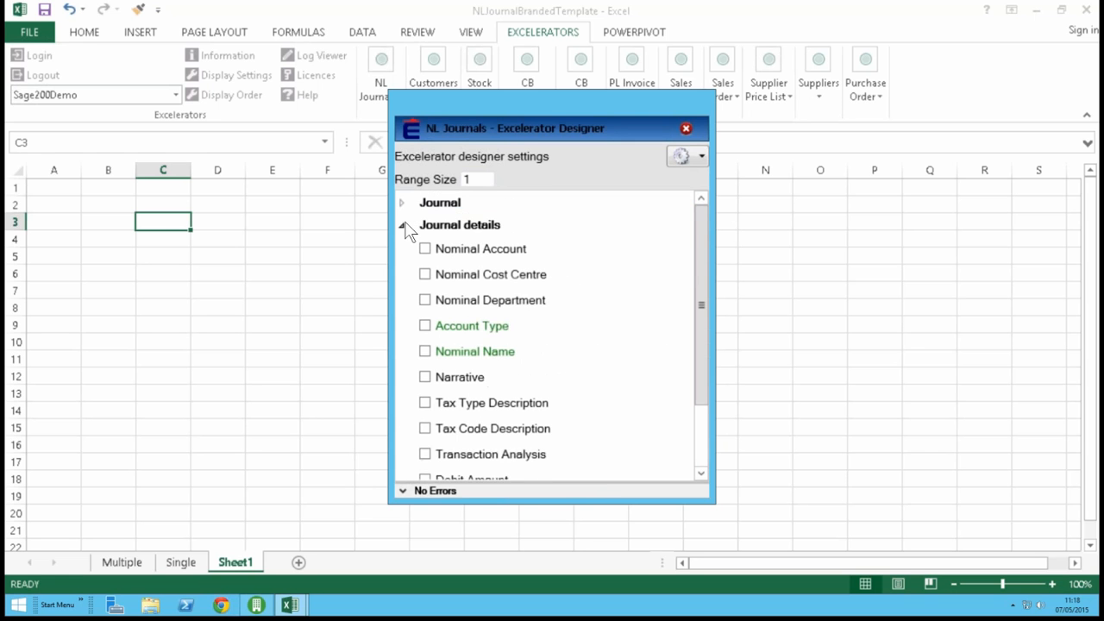
pyautogui.click(402, 224)
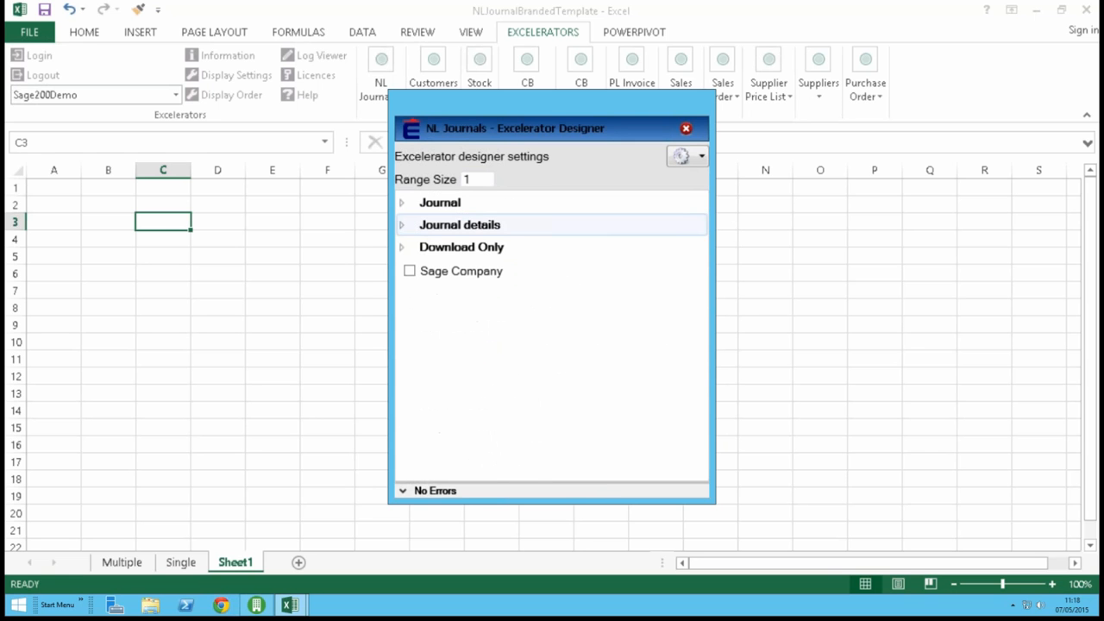
# Step: Try to add the Narrative and Journal Reference header fields from cell D3 downwards, closing the designer when done
pyautogui.click(219, 221)
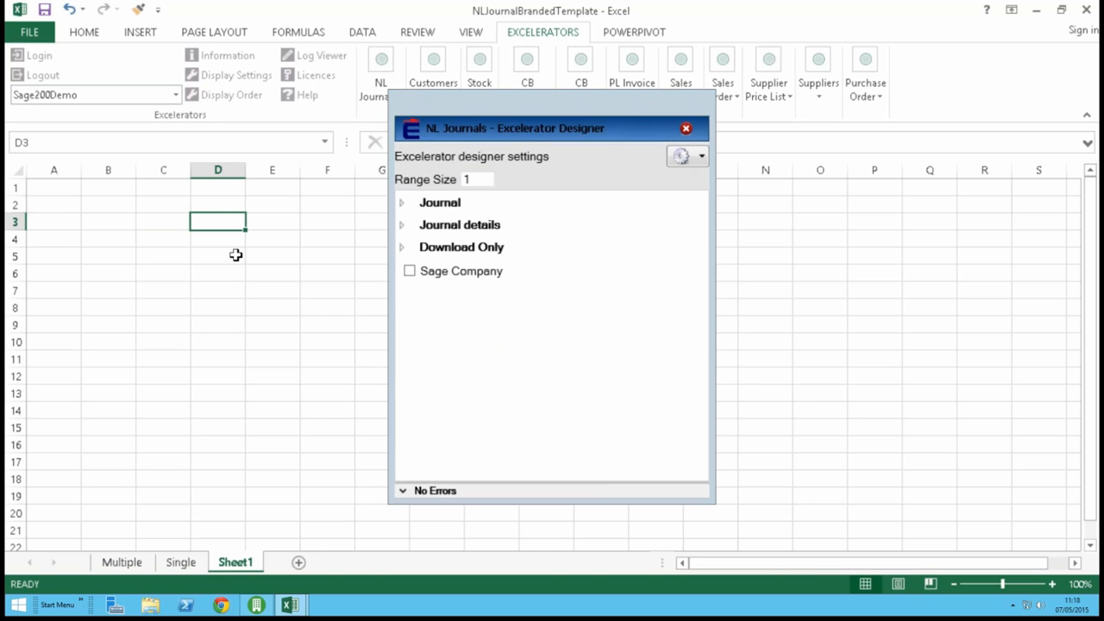
pyautogui.click(409, 205)
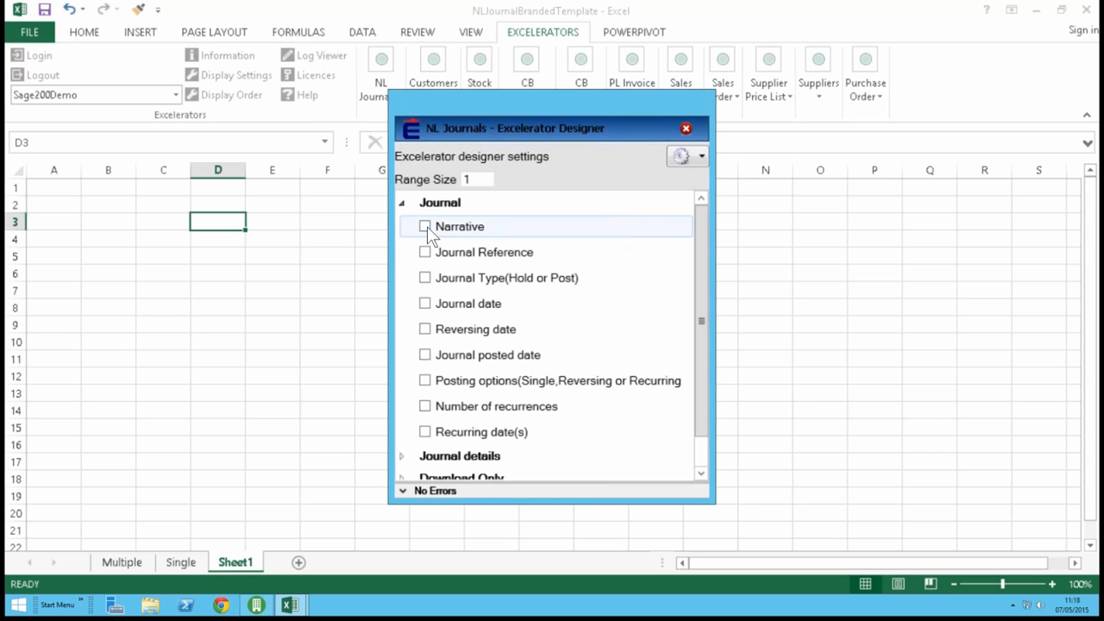
pyautogui.click(424, 227)
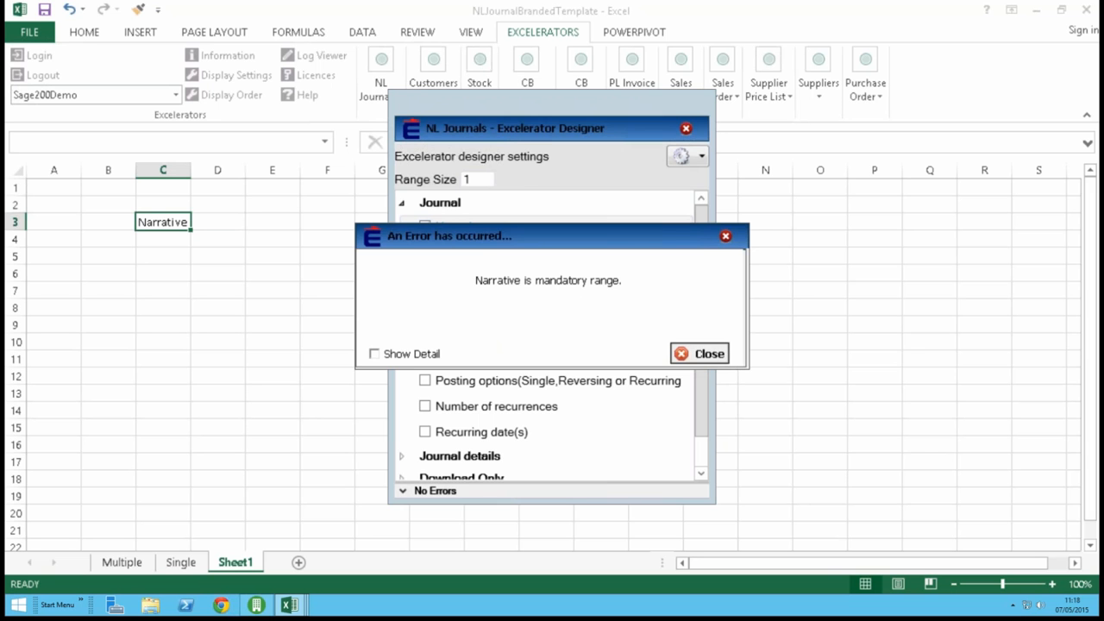
pyautogui.click(714, 352)
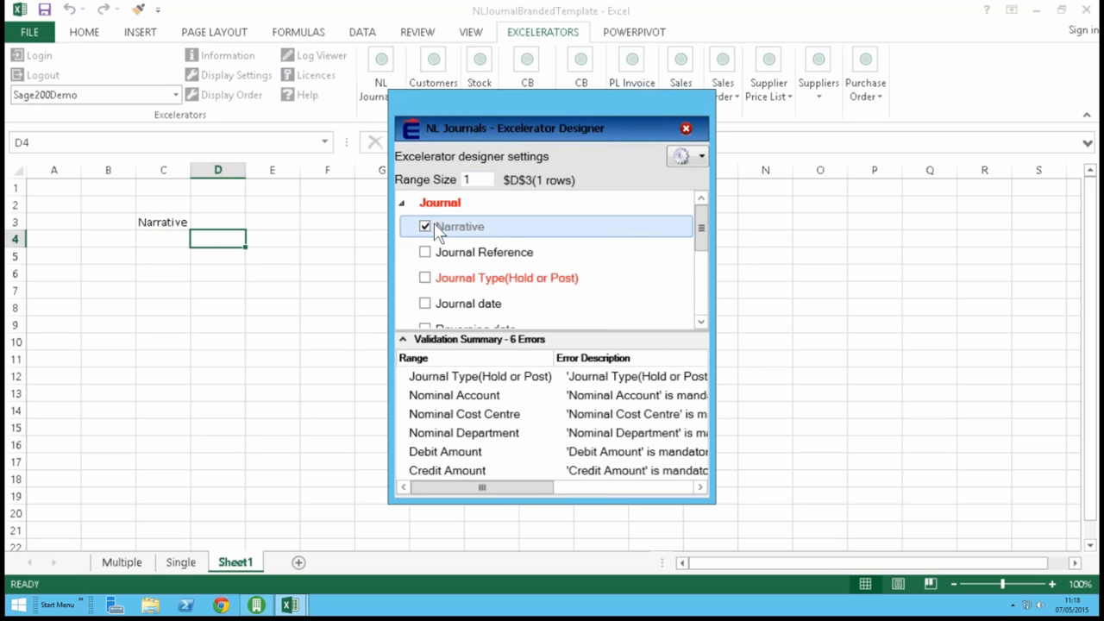
pyautogui.click(425, 252)
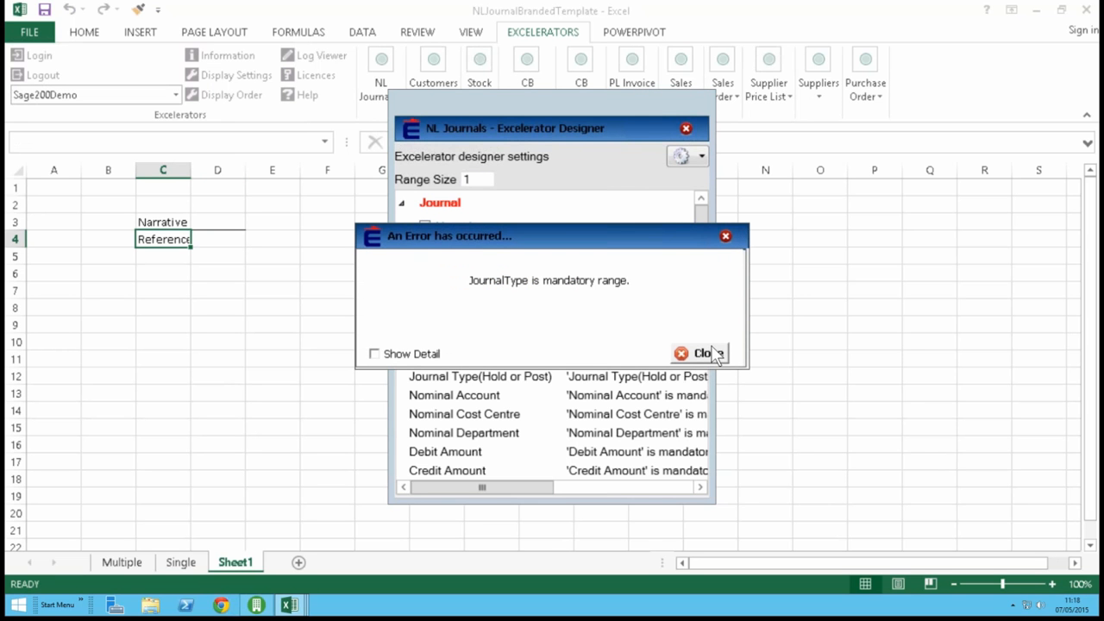
pyautogui.click(709, 354)
pyautogui.click(686, 127)
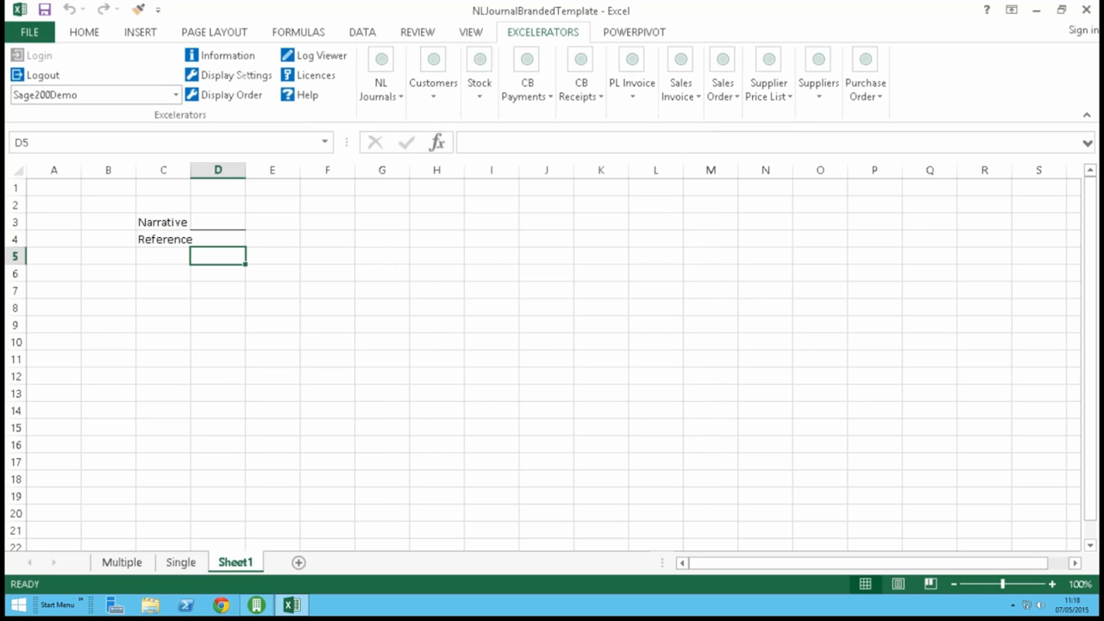
# Step: Close the NLJournalBrandedTemplate workbook without saving and create a new blank workbook in Excel
pyautogui.click(1092, 10)
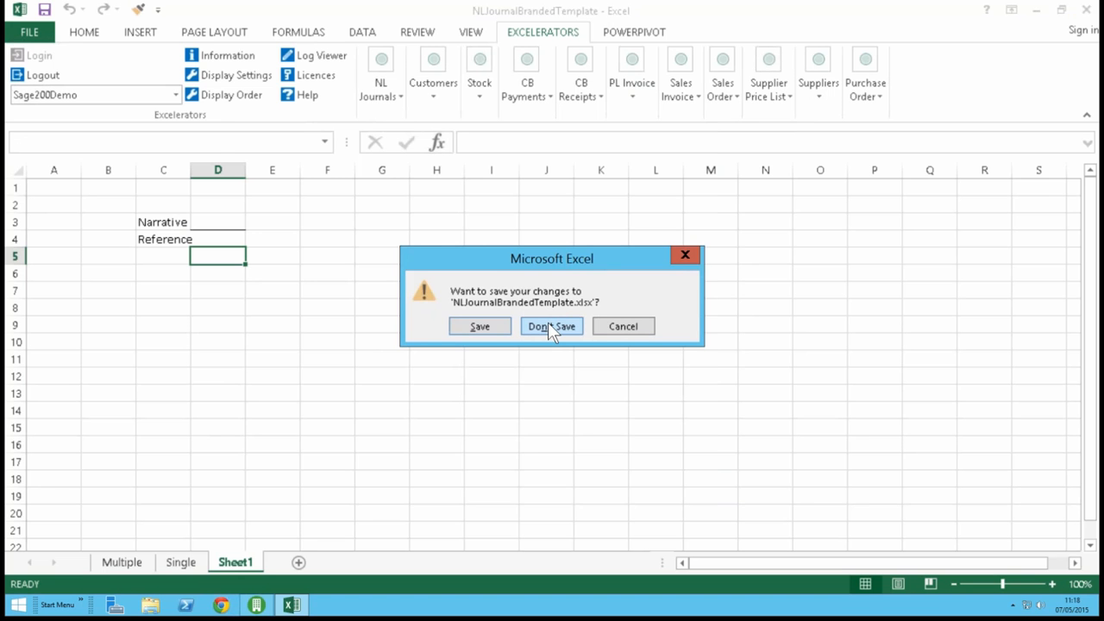
pyautogui.click(552, 328)
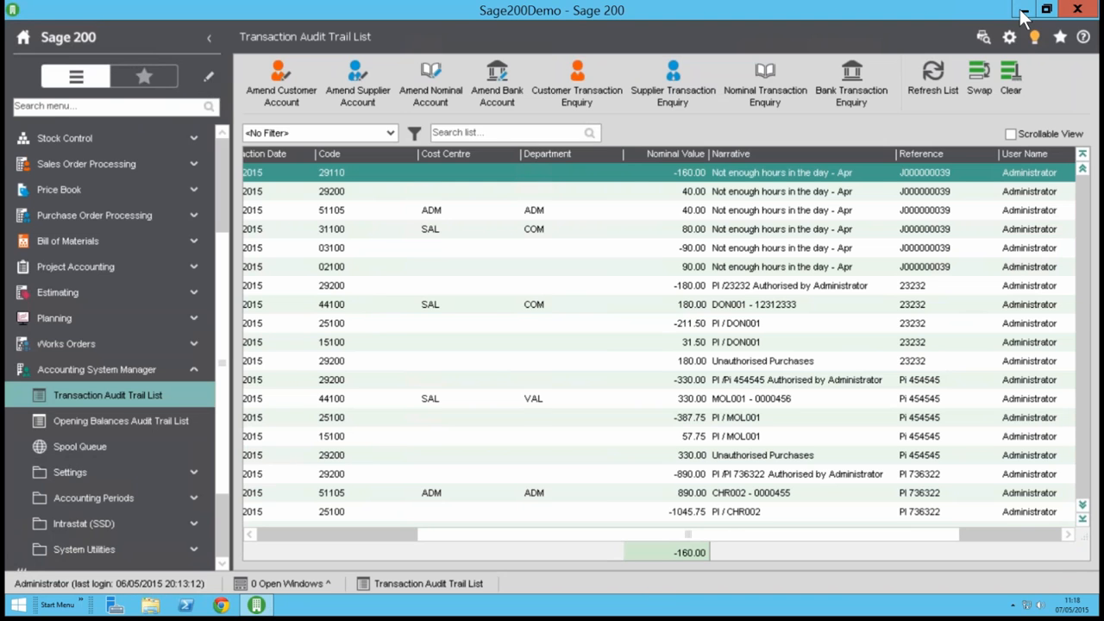
pyautogui.click(1022, 11)
pyautogui.doubleClick(206, 141)
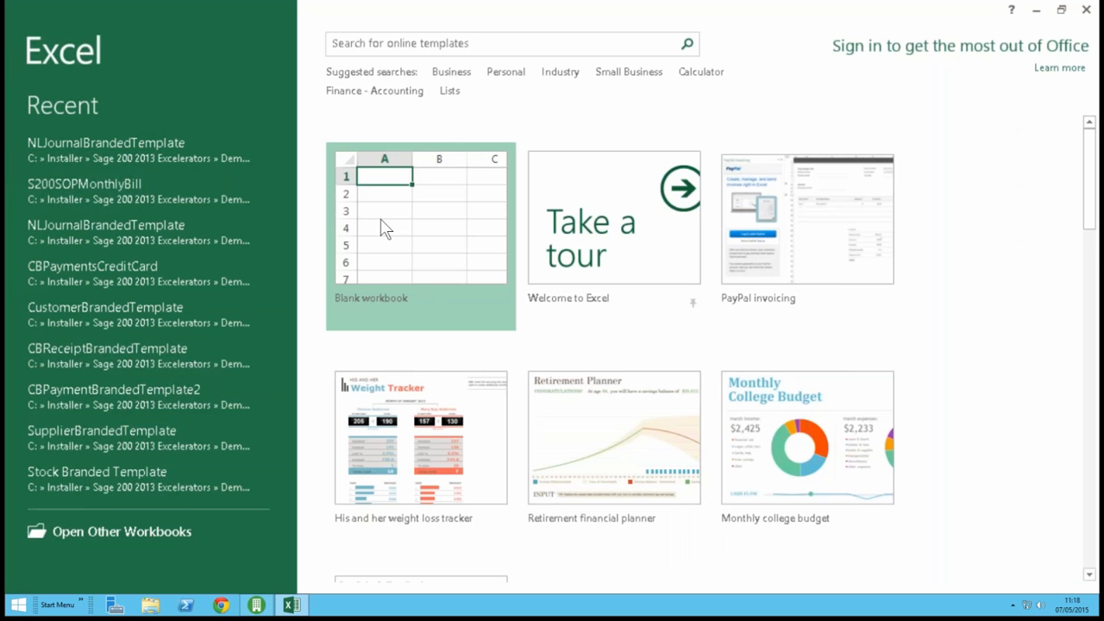
pyautogui.click(414, 234)
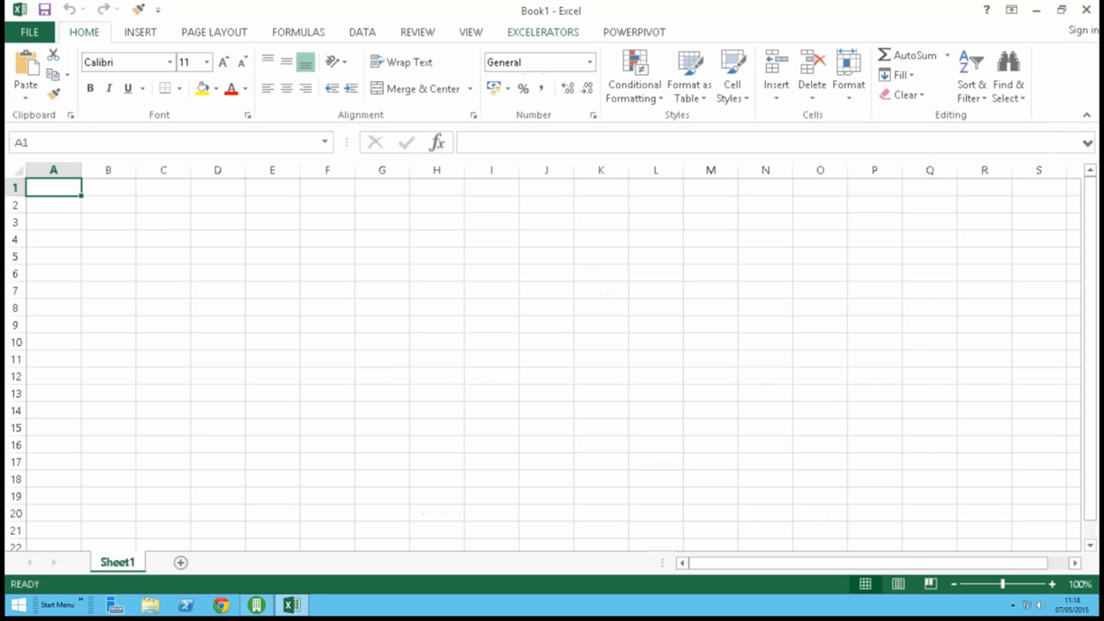
# Step: With cell D4 selected, log in to the Sage200Demo company and open the NL Journals designer with its Journal fields expanded
pyautogui.click(164, 235)
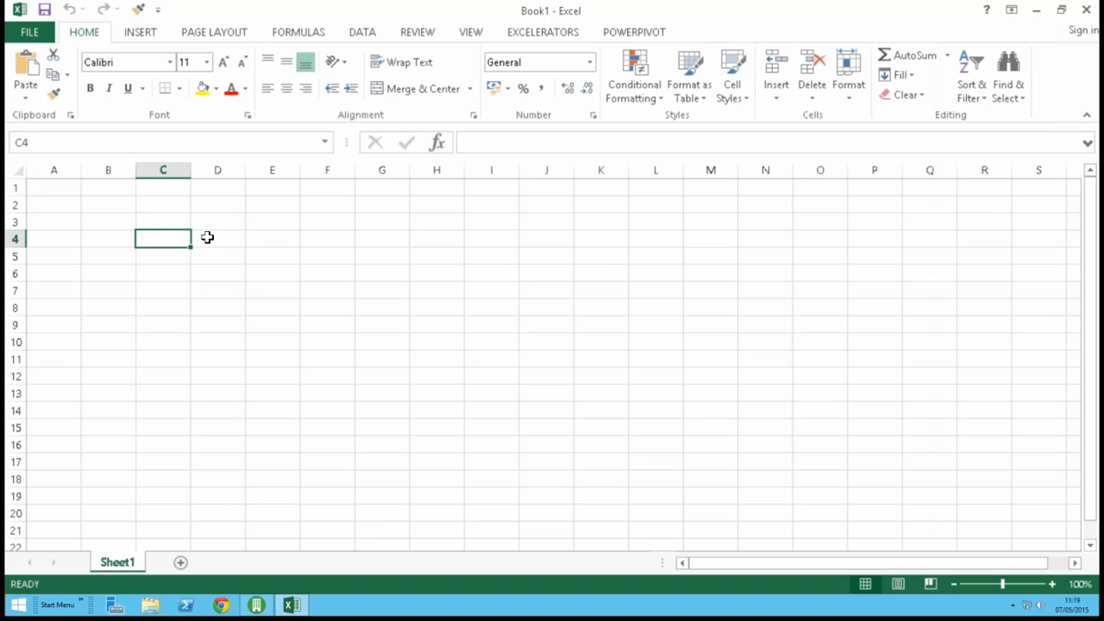
pyautogui.click(208, 238)
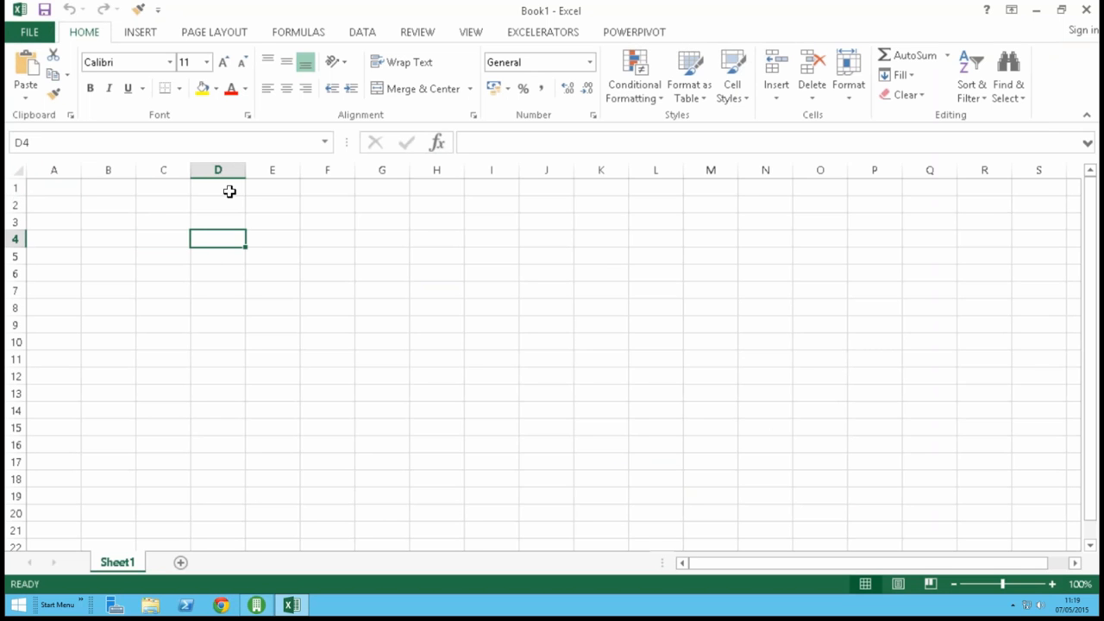
pyautogui.click(543, 32)
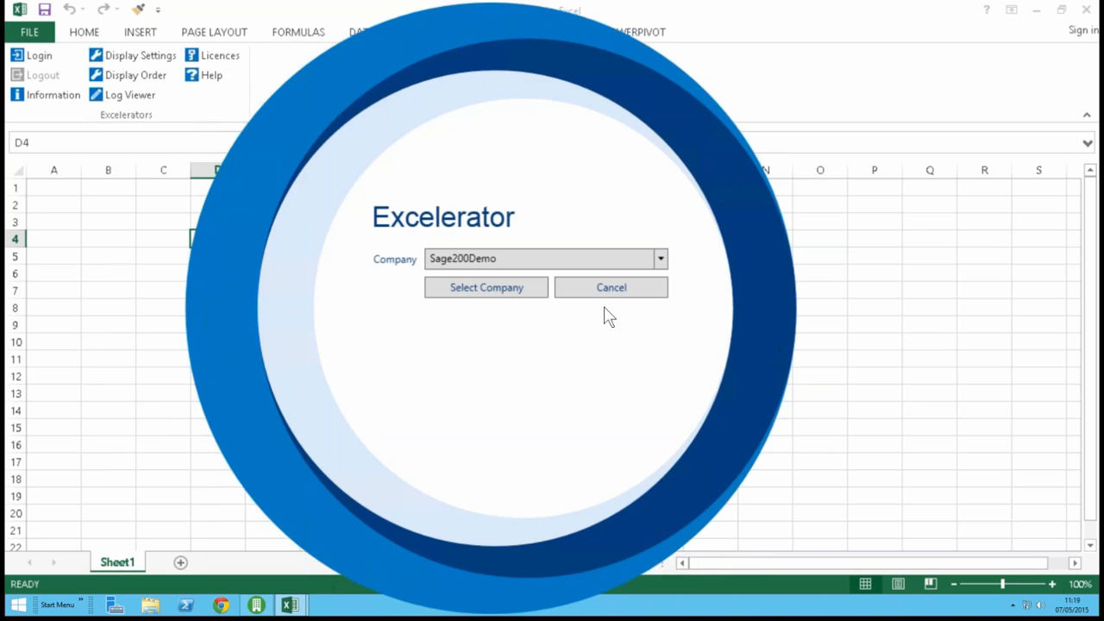
pyautogui.click(486, 289)
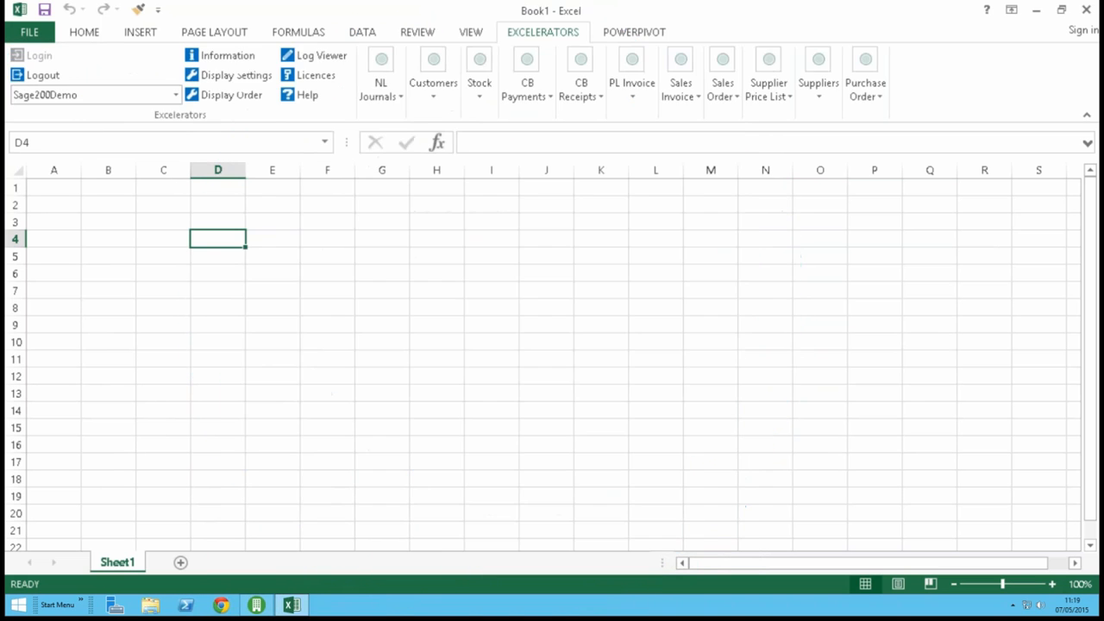
pyautogui.click(373, 85)
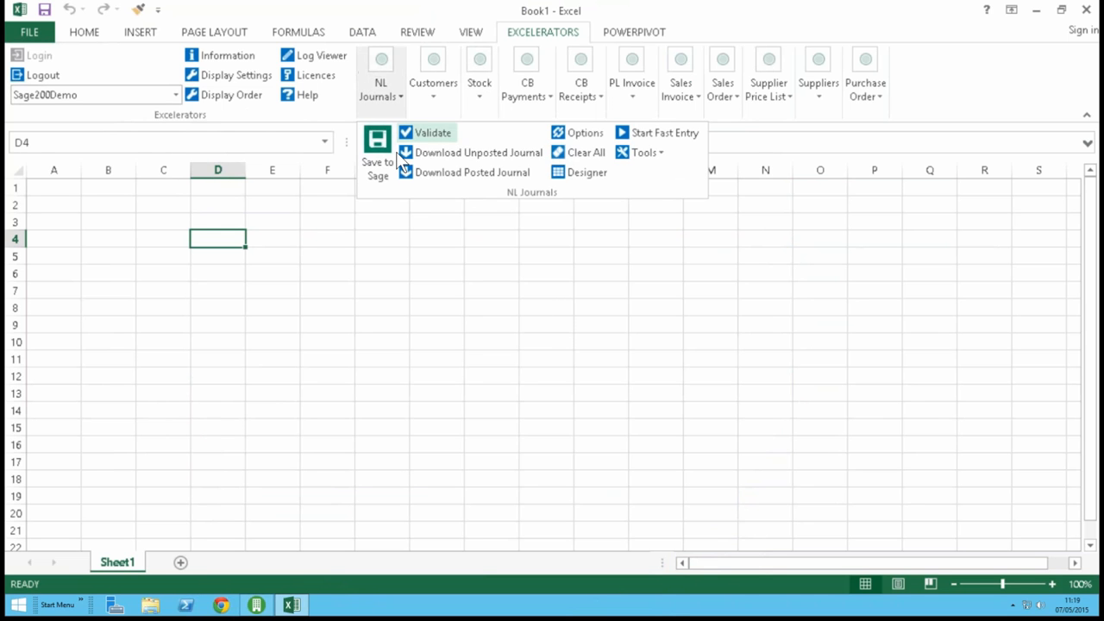
pyautogui.click(584, 175)
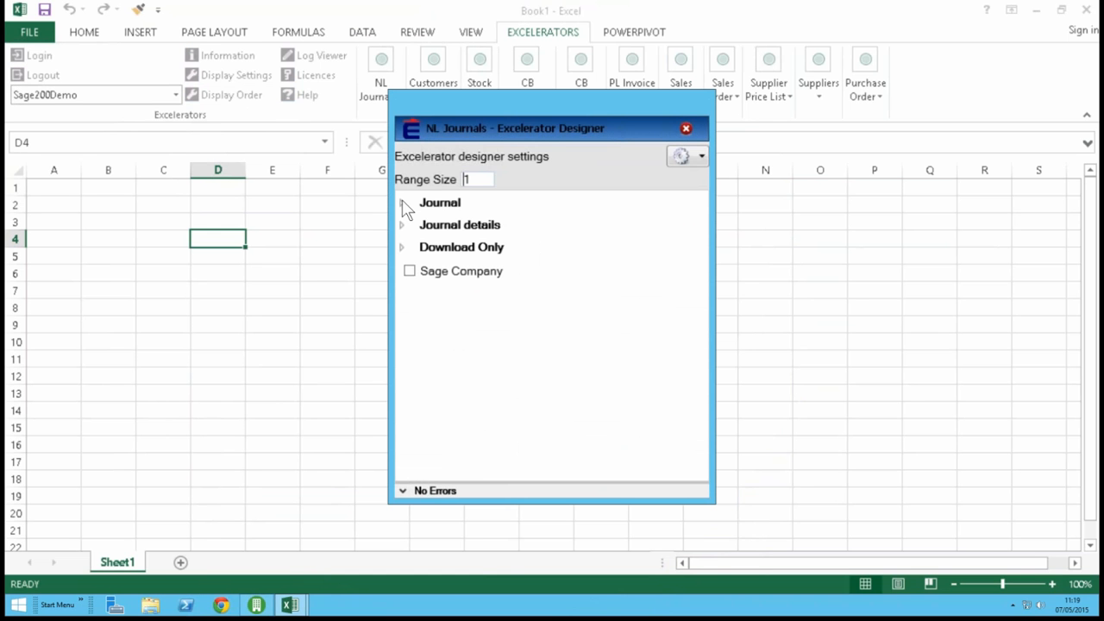
pyautogui.click(403, 203)
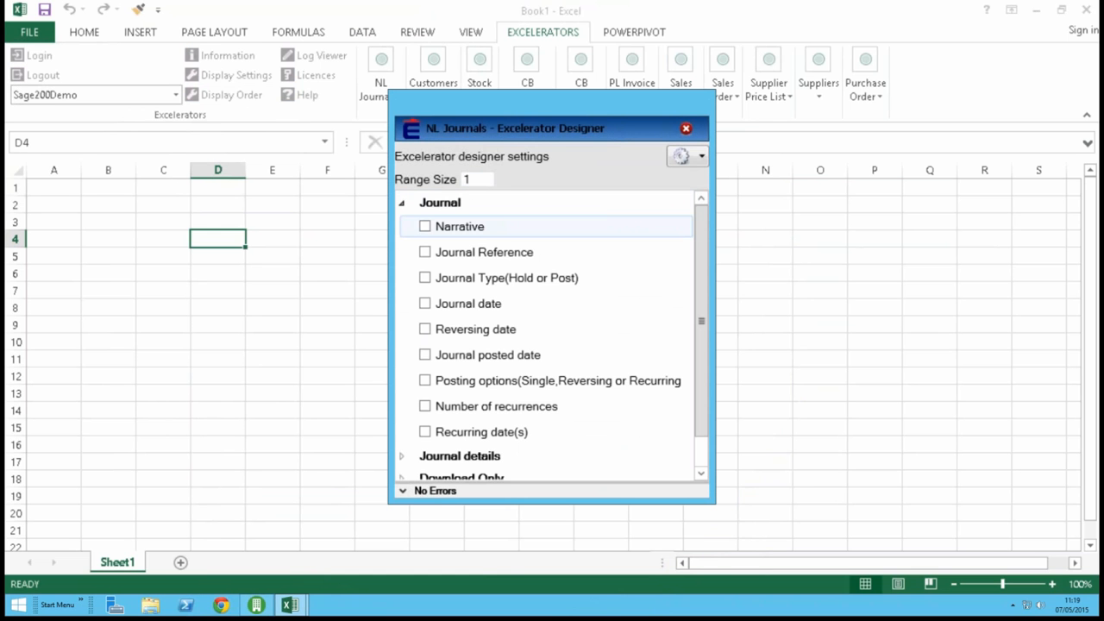
# Step: Enable the Add Tool Tips option in the designer settings
pyautogui.click(703, 156)
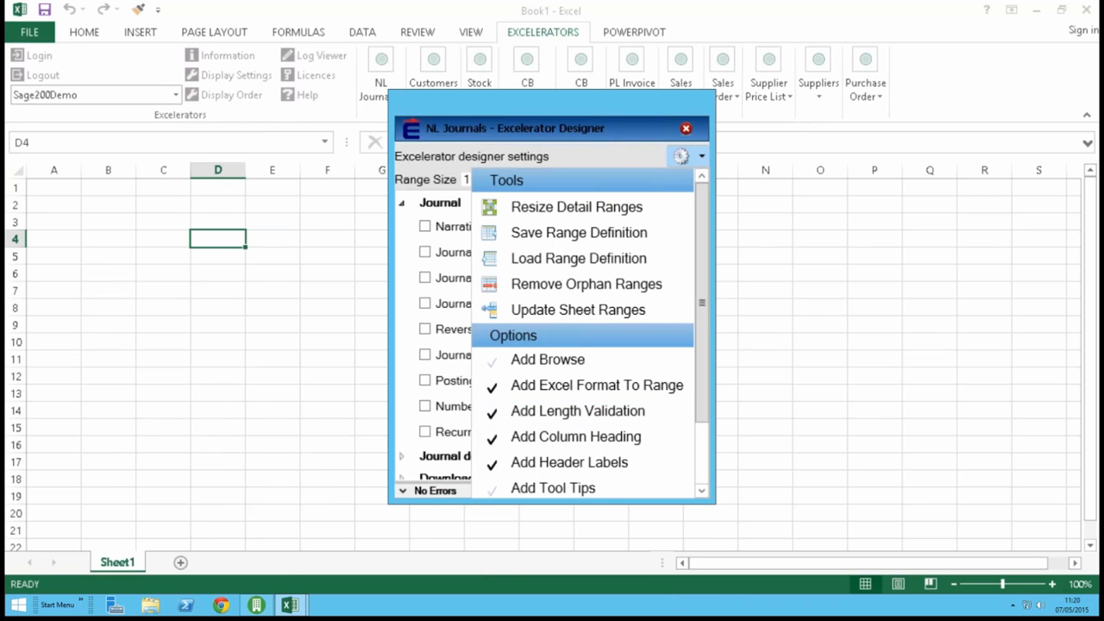
pyautogui.click(499, 491)
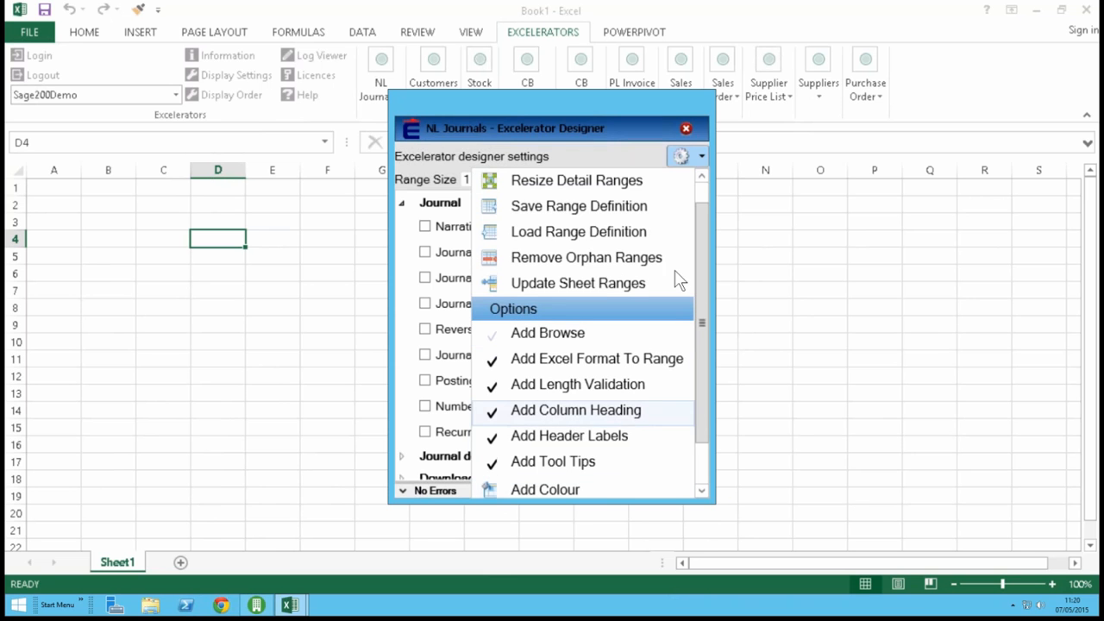
pyautogui.click(700, 160)
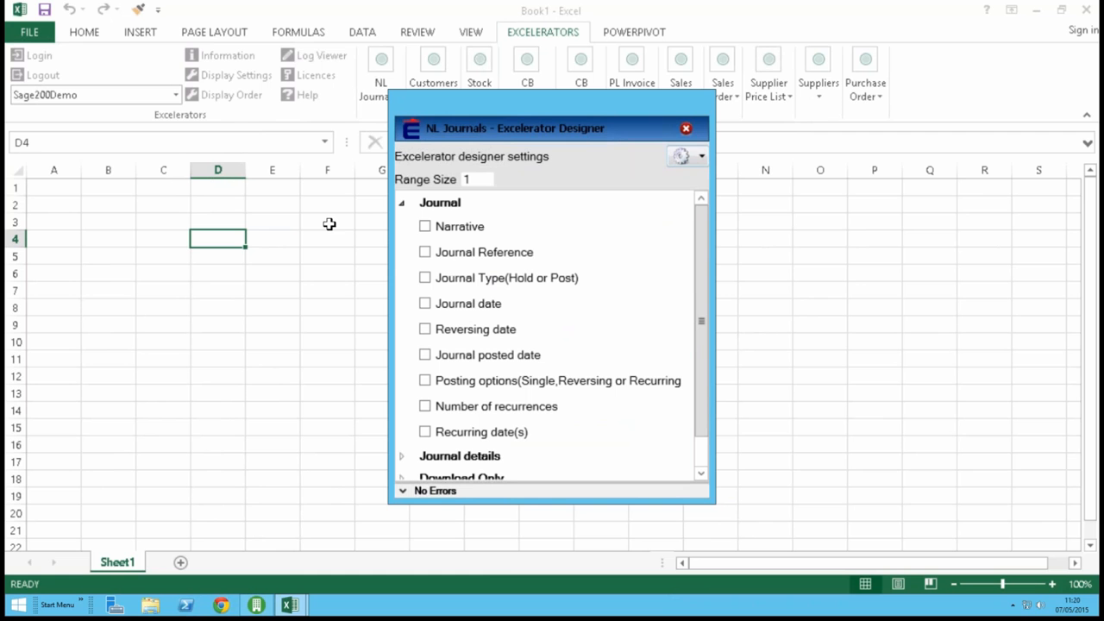
# Step: Add the Narrative, Journal Reference and Journal Type header fields in cells D4 to D6, enlarging the designer window
pyautogui.moveTo(426, 226); pyautogui.dragTo(218, 240)
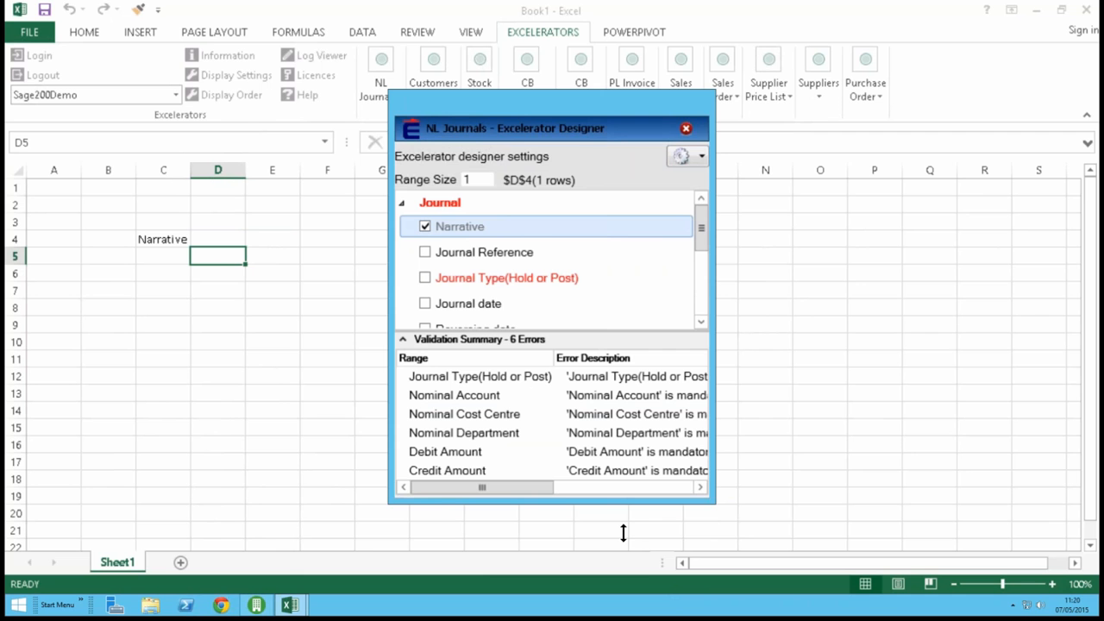
pyautogui.moveTo(623, 533); pyautogui.dragTo(622, 554)
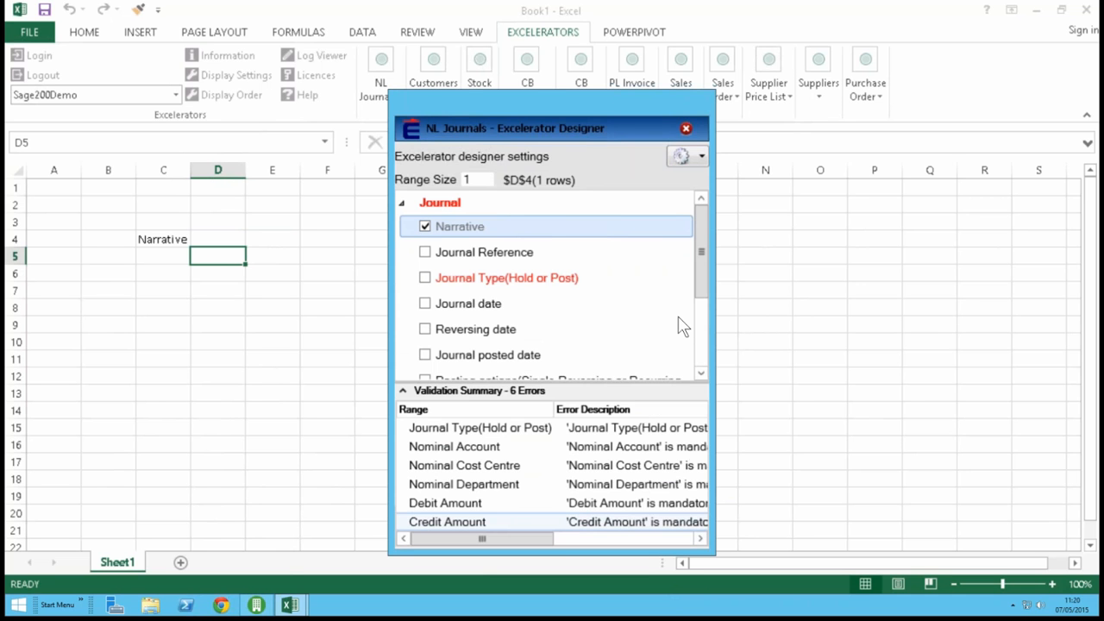
pyautogui.moveTo(701, 272); pyautogui.dragTo(698, 338)
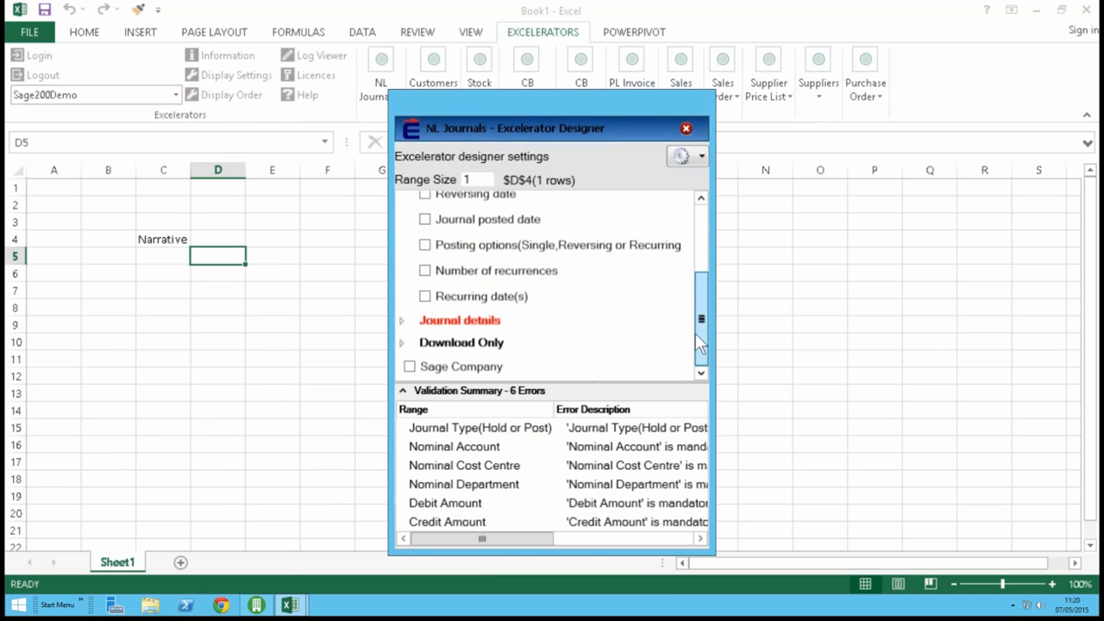
pyautogui.scroll(5, 696, 333)
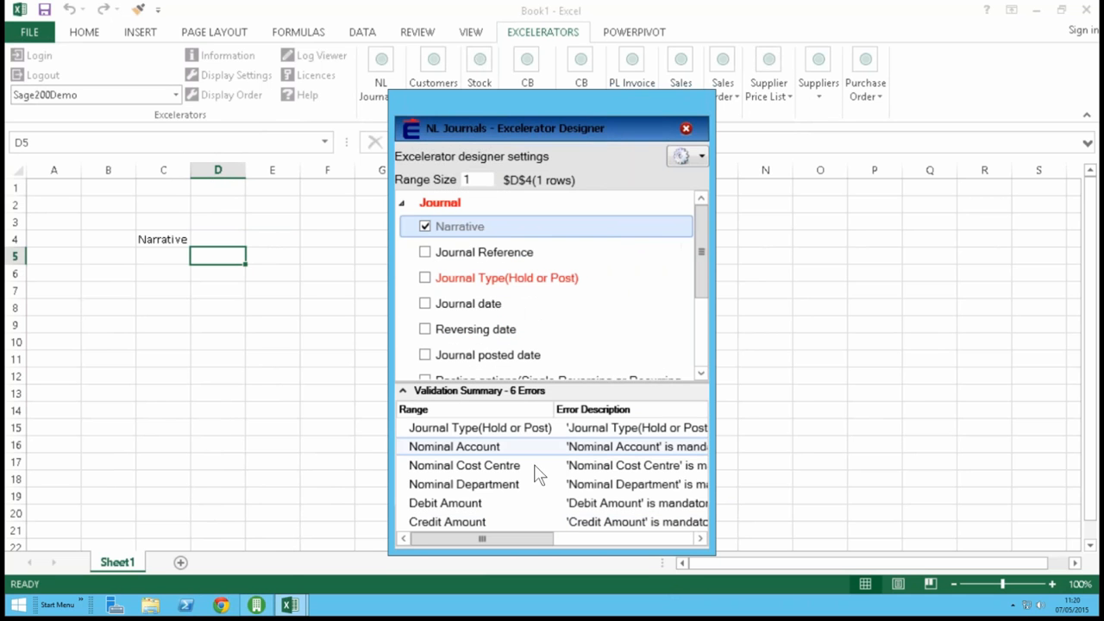
pyautogui.click(427, 276)
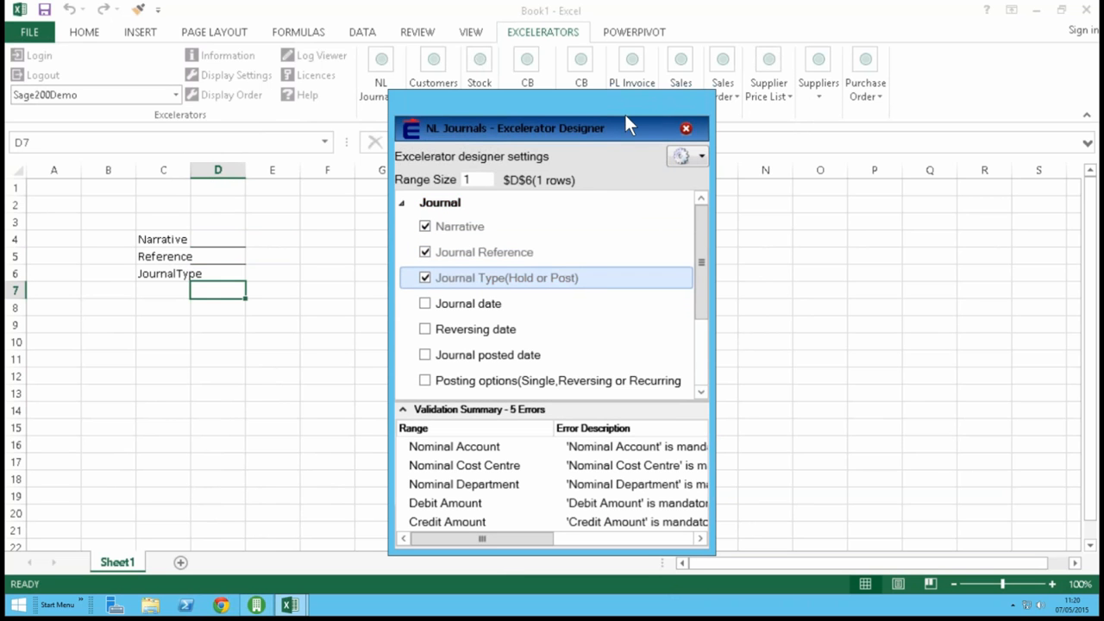
# Step: Move the designer clear of the sheet and add Journal date, Posting options and Journal posted date in cells H4 to H6
pyautogui.moveTo(626, 119); pyautogui.dragTo(831, 137)
pyautogui.click(459, 242)
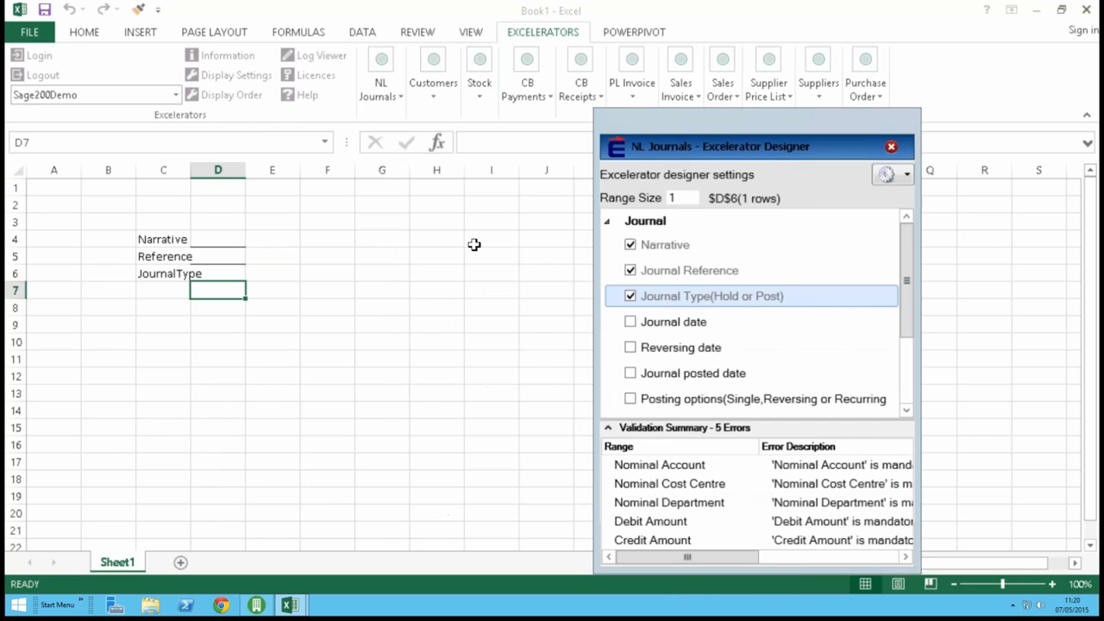
pyautogui.click(632, 323)
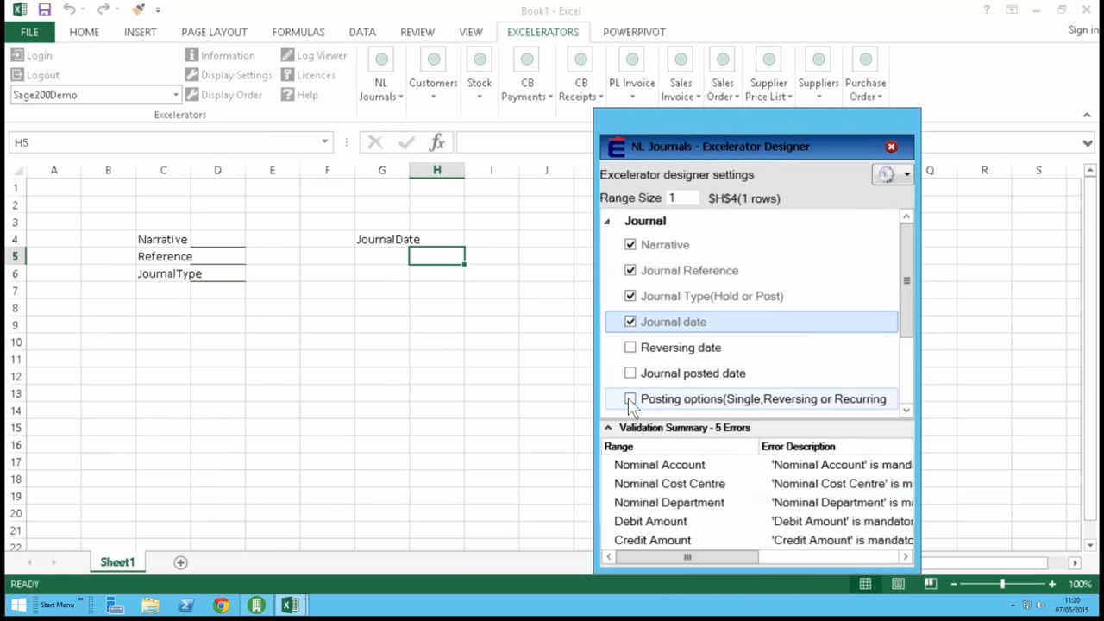
pyautogui.click(630, 399)
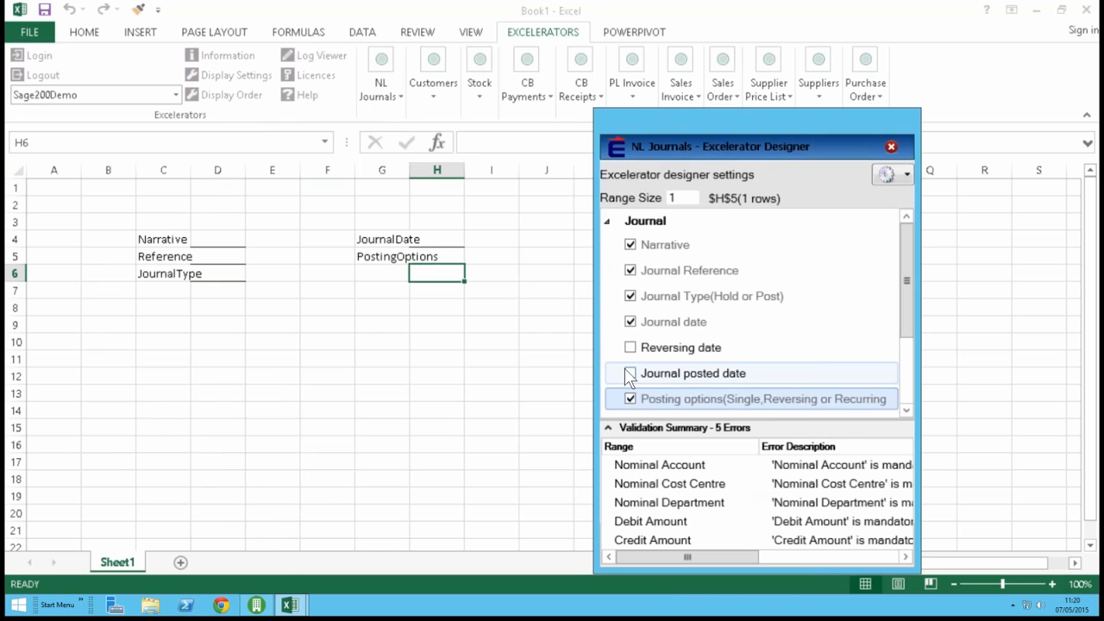
pyautogui.click(631, 372)
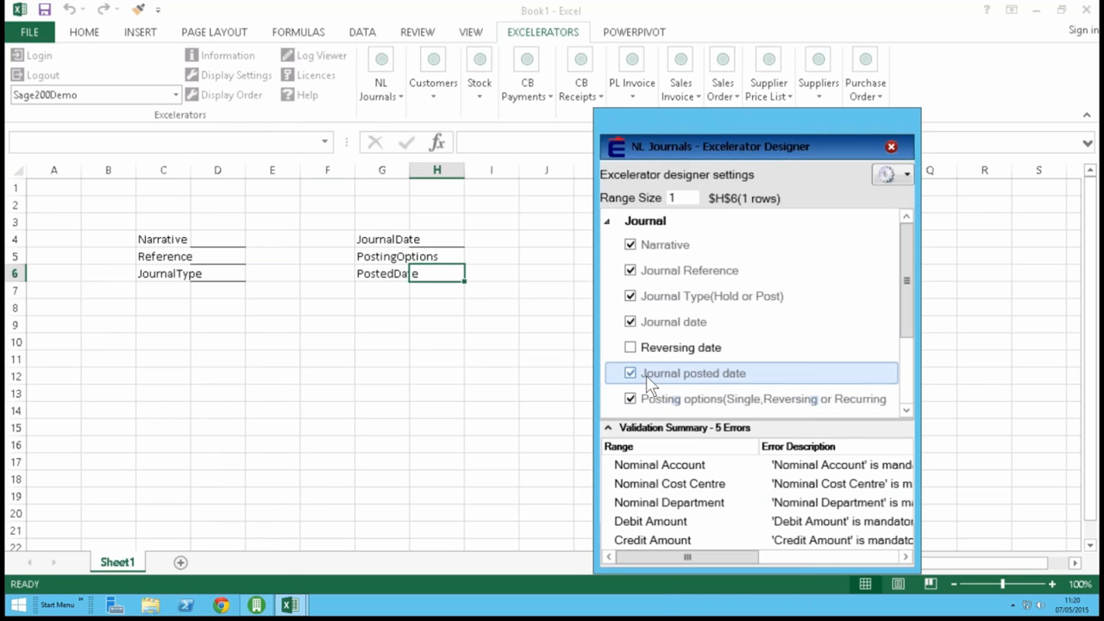
# Step: Set the range size to 500 and add the Nominal Account detail column starting at cell B10
pyautogui.click(104, 345)
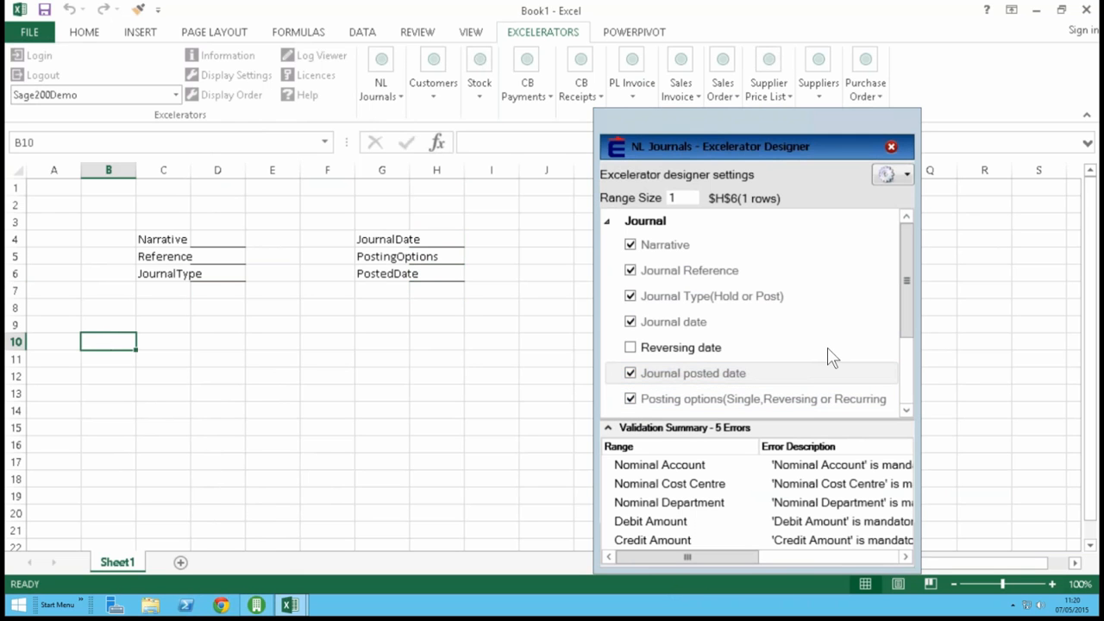
pyautogui.click(610, 221)
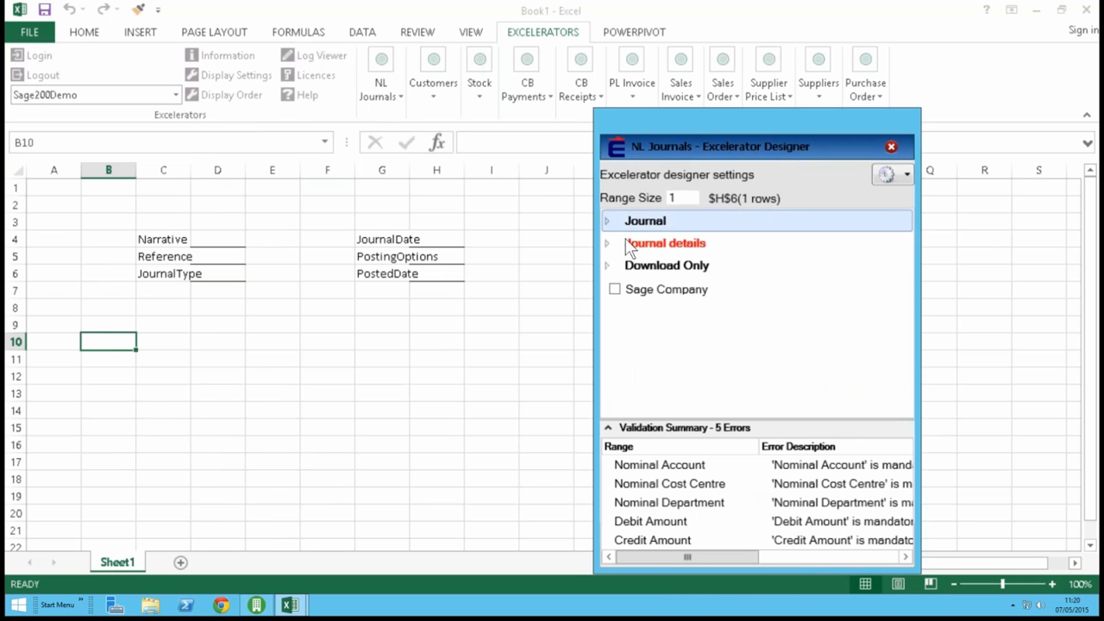
pyautogui.doubleClick(680, 197)
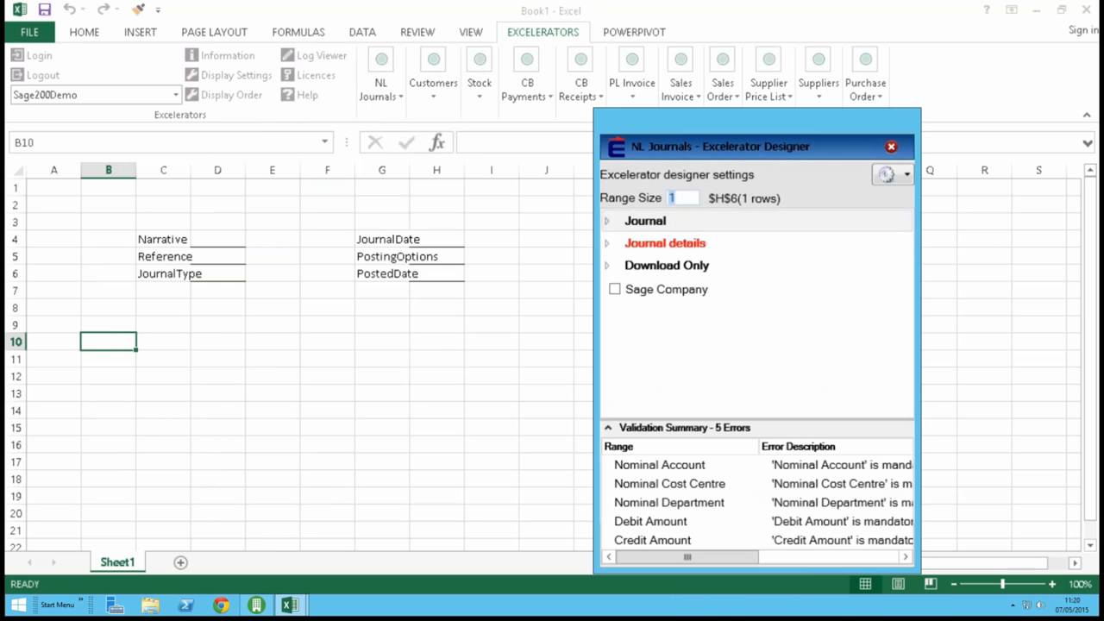
pyautogui.write('500')
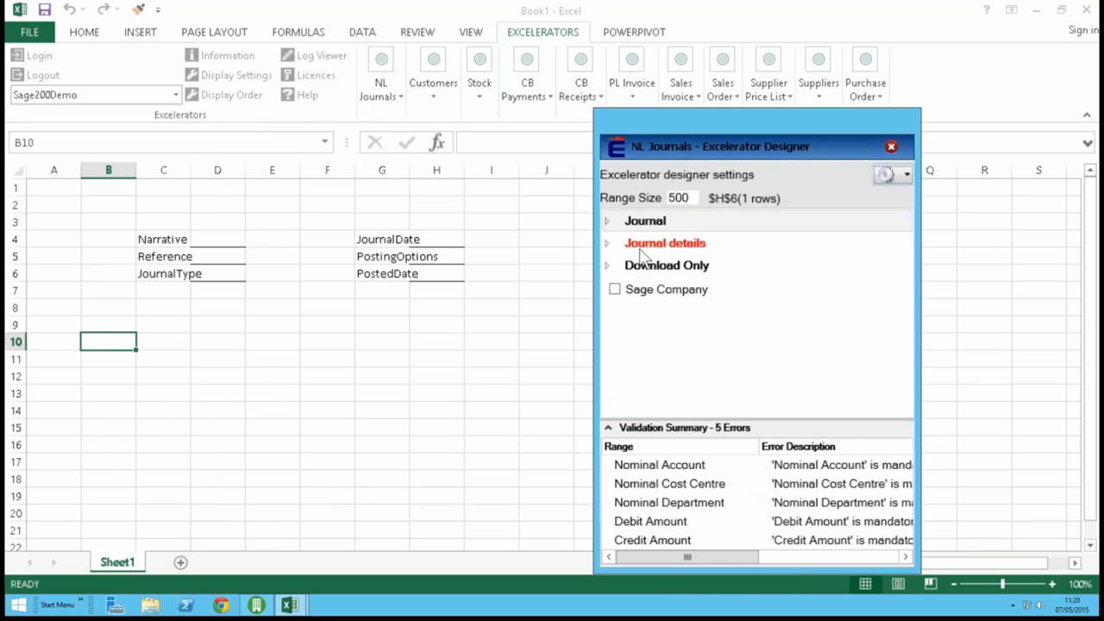
pyautogui.click(608, 243)
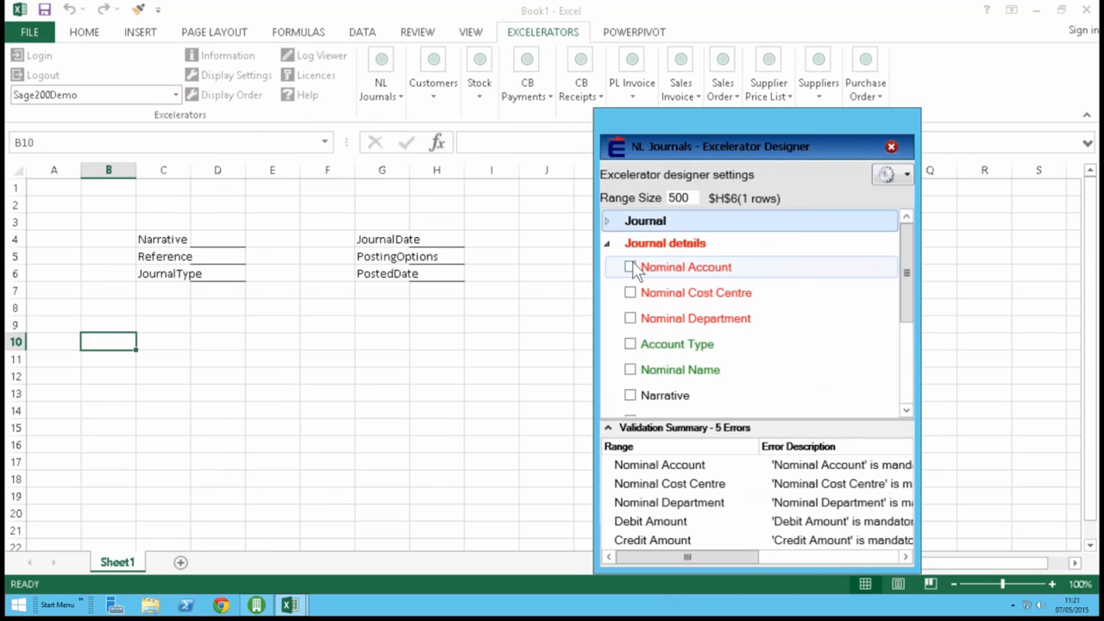
pyautogui.click(633, 269)
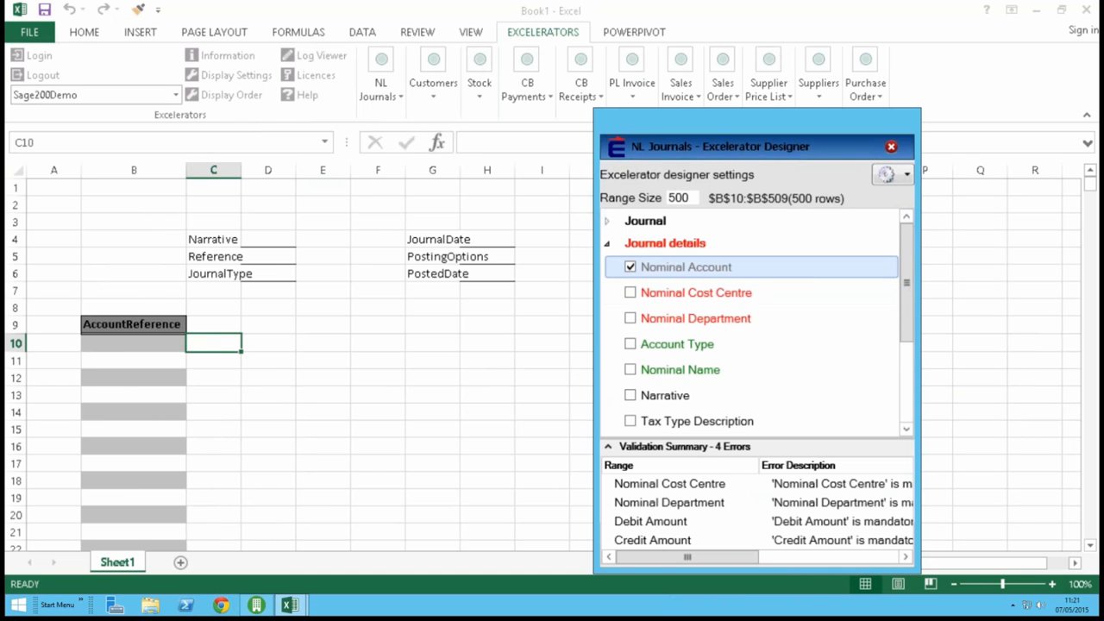
# Step: Add the Nominal Cost Centre, Nominal Department, Debit Amount and Credit Amount detail columns from C10 to F10 and close the designer
pyautogui.click(631, 294)
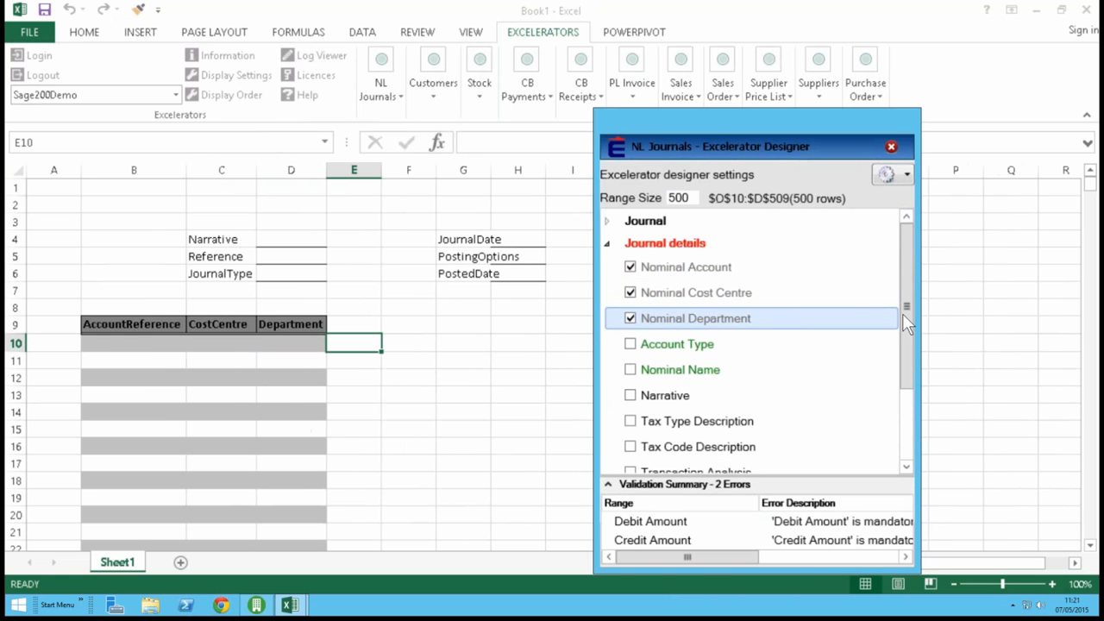
pyautogui.moveTo(906, 345); pyautogui.dragTo(904, 416)
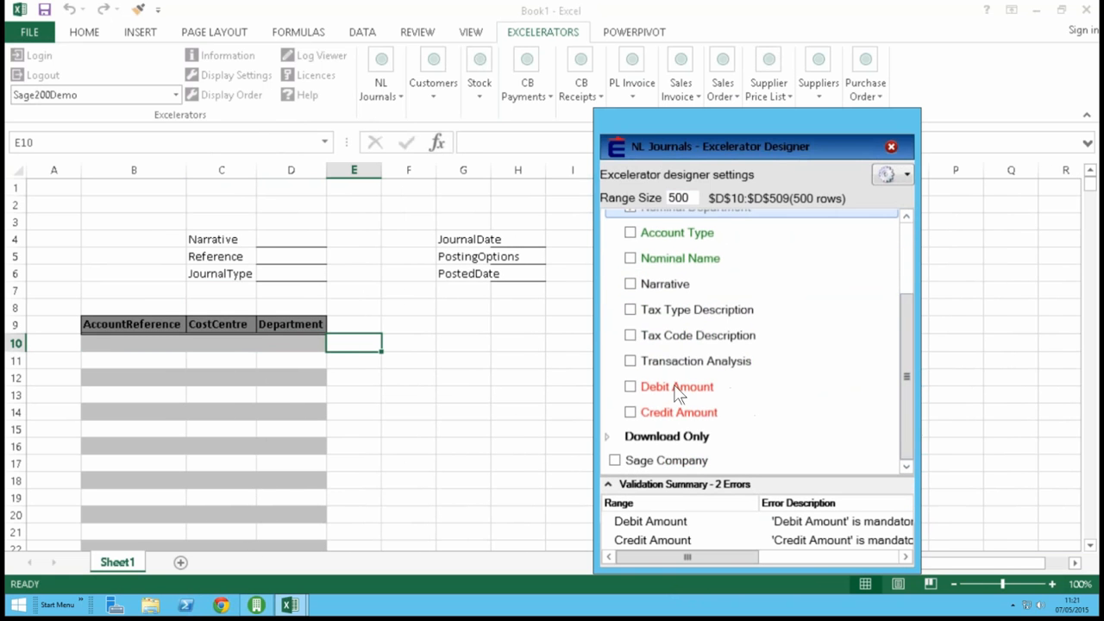
pyautogui.click(631, 388)
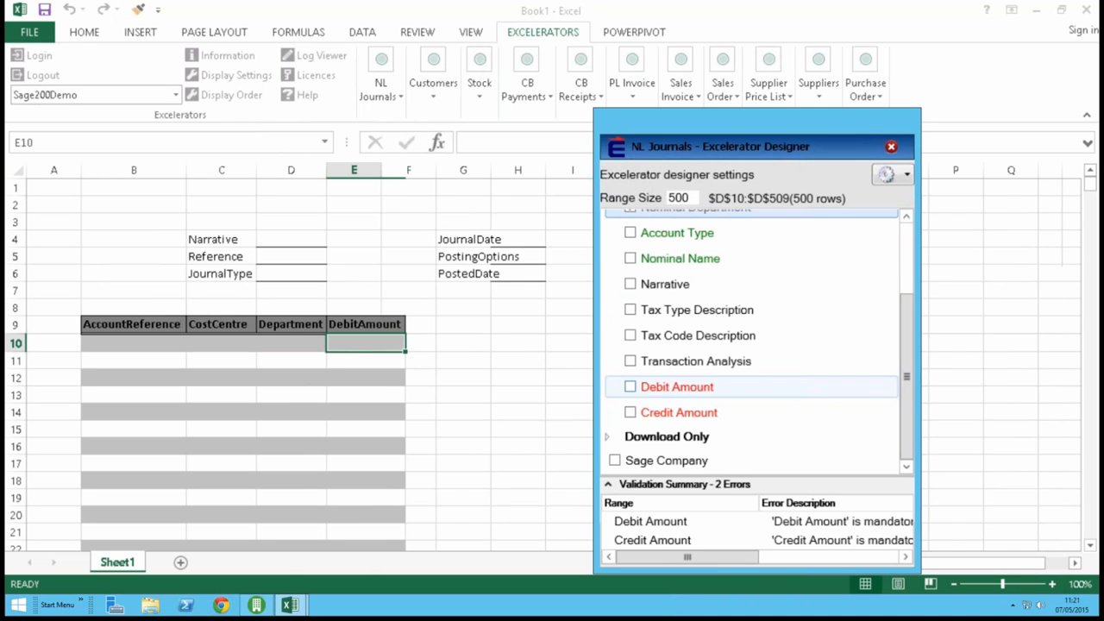
pyautogui.click(631, 431)
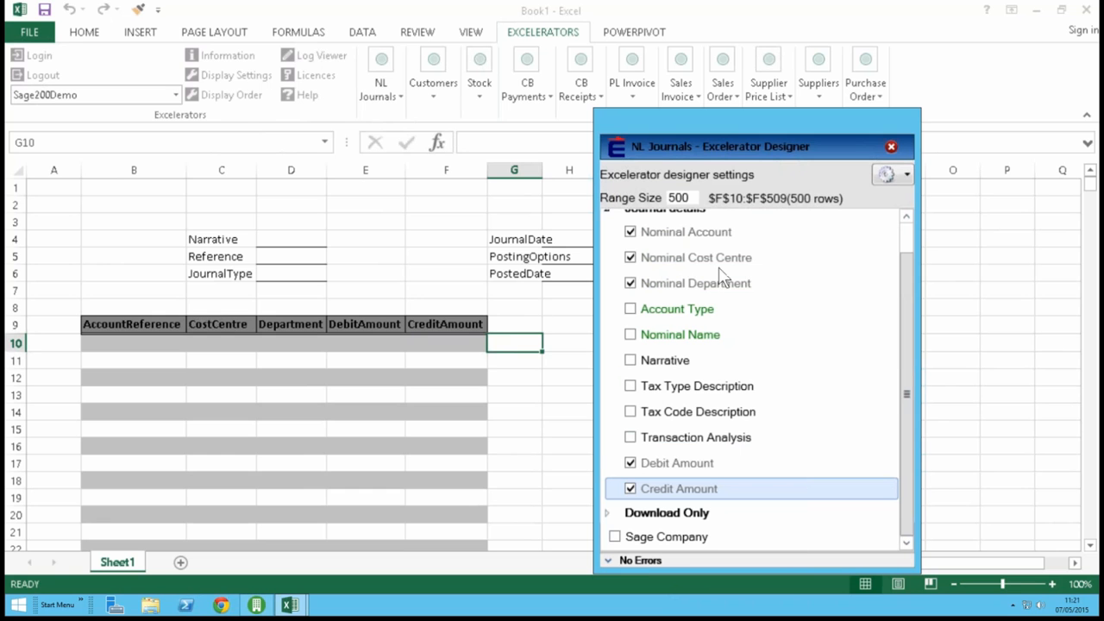
pyautogui.click(906, 237)
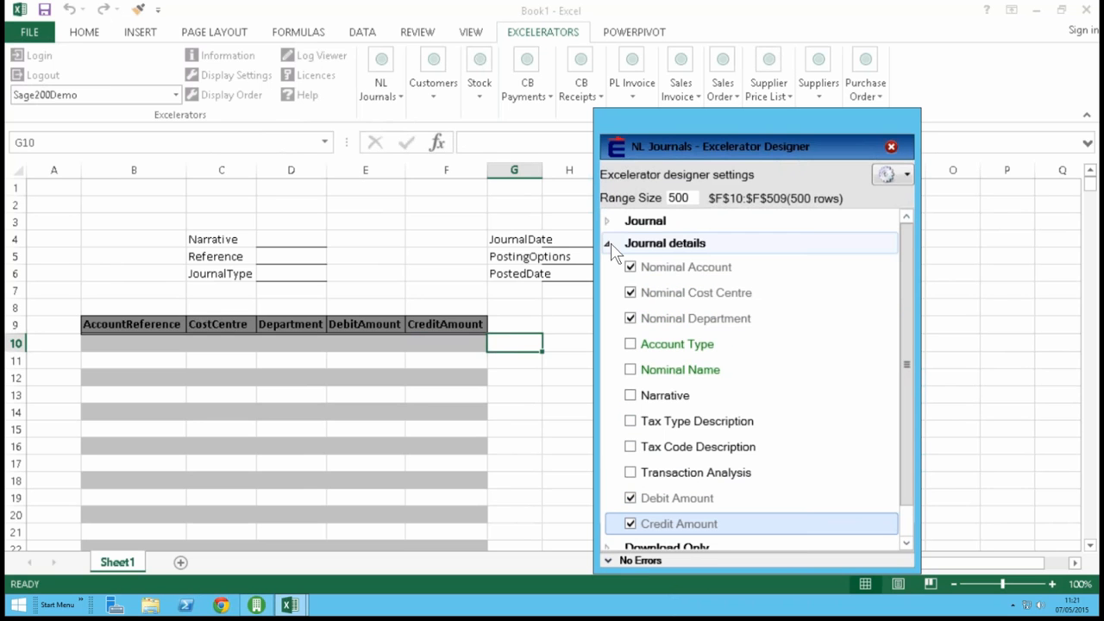
pyautogui.click(609, 245)
pyautogui.click(892, 145)
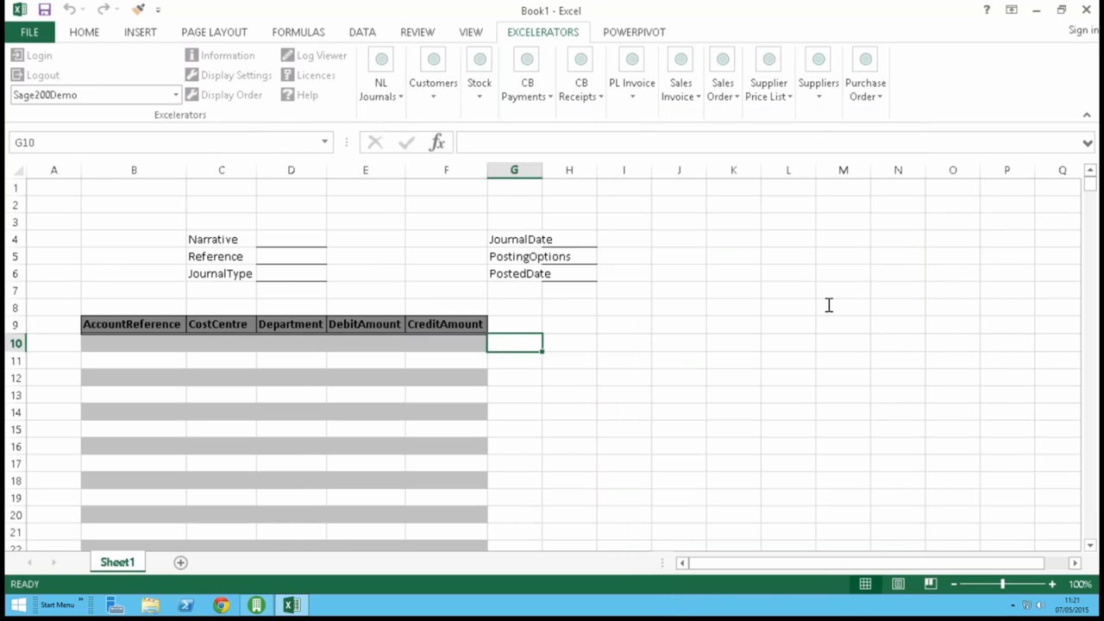
# Step: Move the header block C3:D6 to start at B3 and the block G3:H6 to start at E3
pyautogui.moveTo(197, 226); pyautogui.dragTo(292, 275)
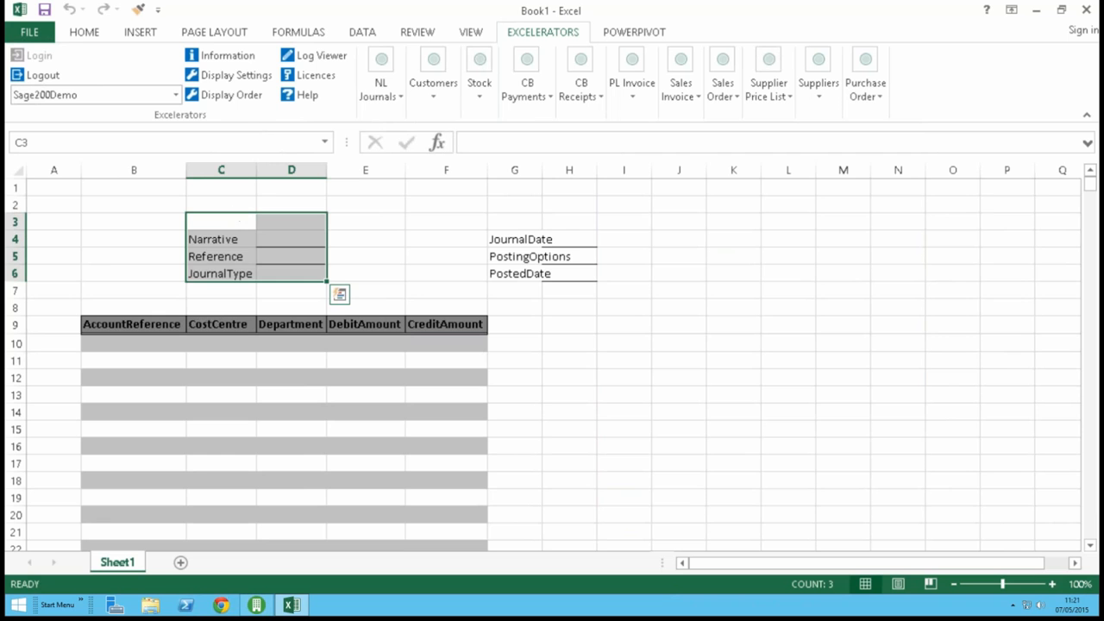
pyautogui.moveTo(186, 235); pyautogui.dragTo(162, 234)
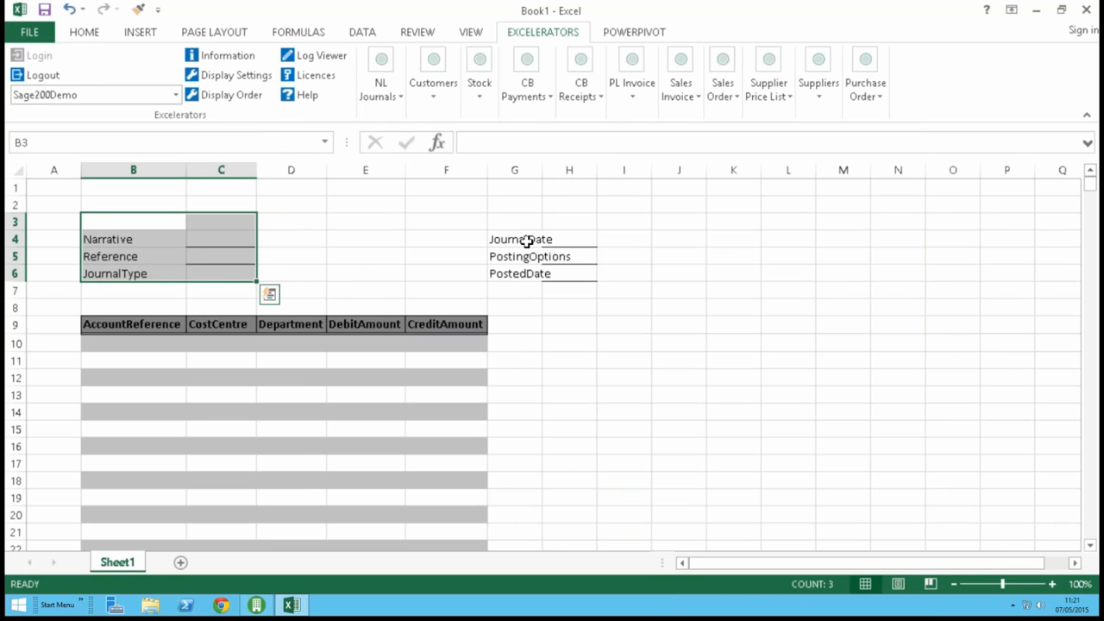
pyautogui.moveTo(514, 222); pyautogui.dragTo(561, 276)
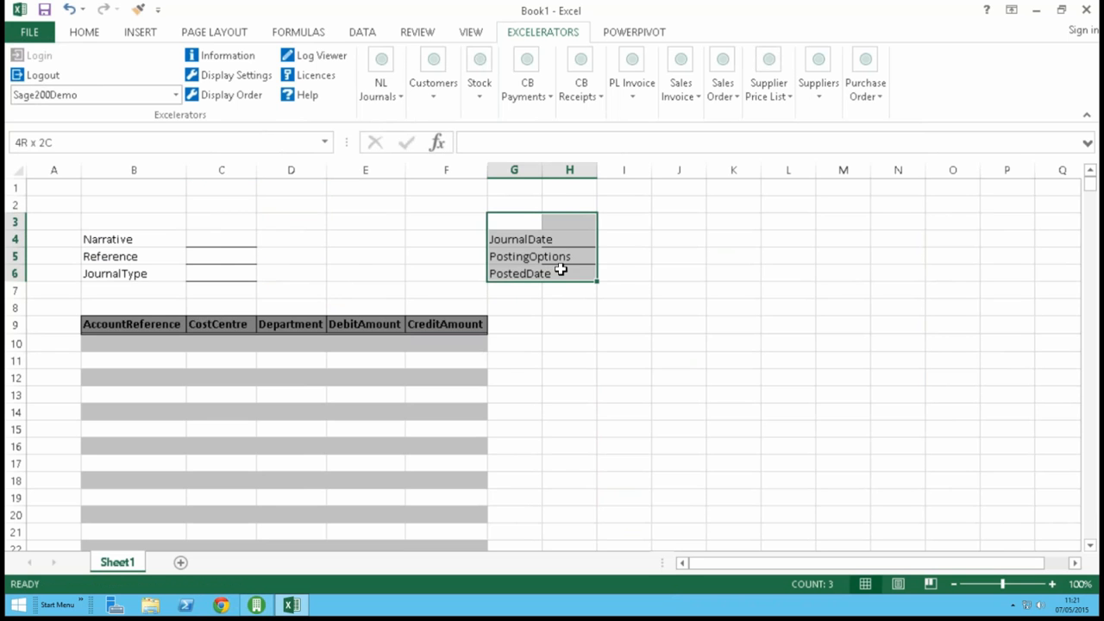
pyautogui.moveTo(475, 219); pyautogui.dragTo(395, 218)
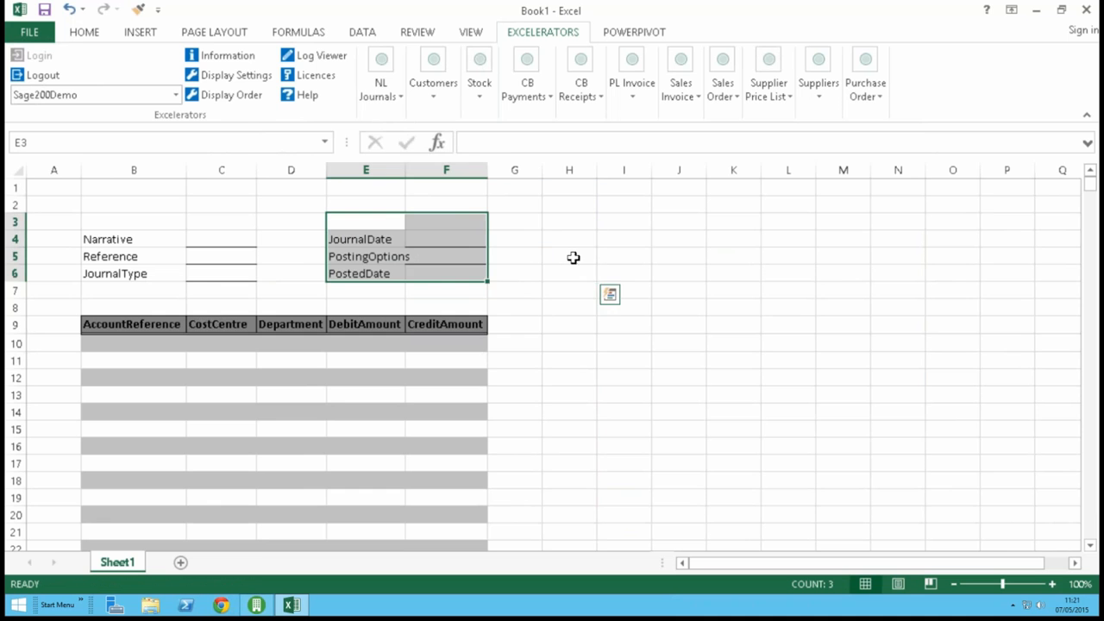
# Step: Relabel the AccountReference column heading as "Nomnal account" and the Narrative label as "Title"
pyautogui.click(152, 327)
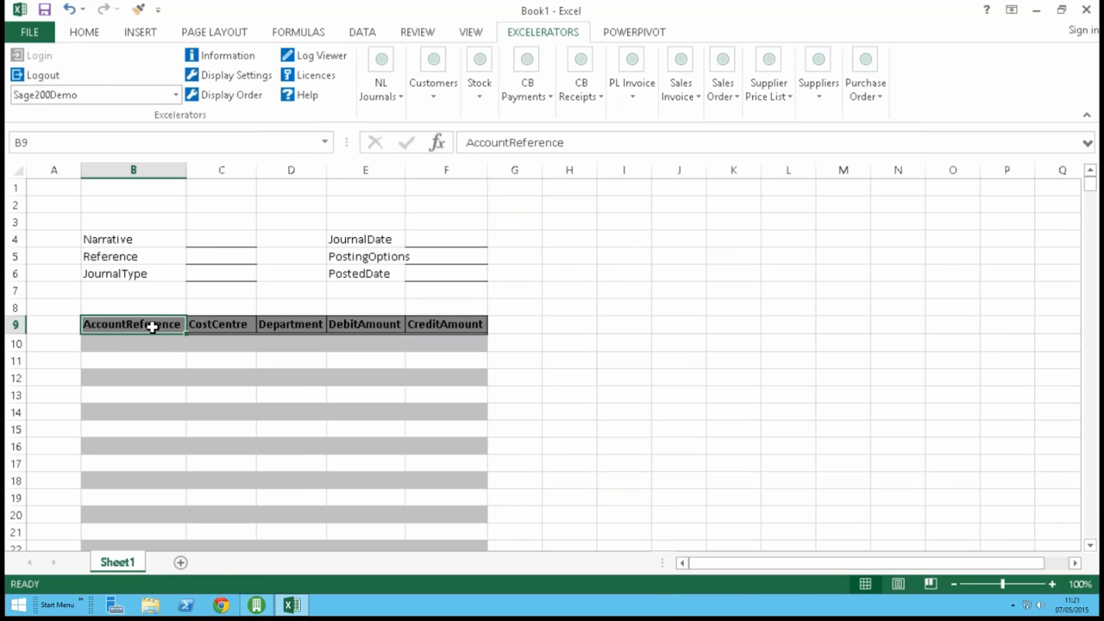
pyautogui.write('Nomnal')
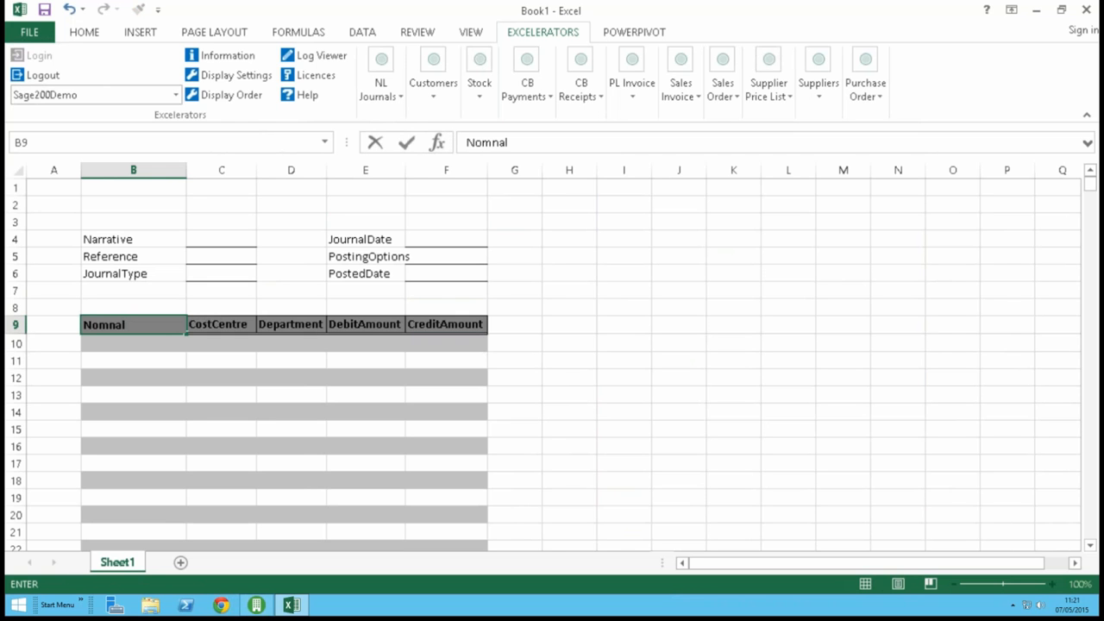
pyautogui.write(' account')
pyautogui.press('Tab')
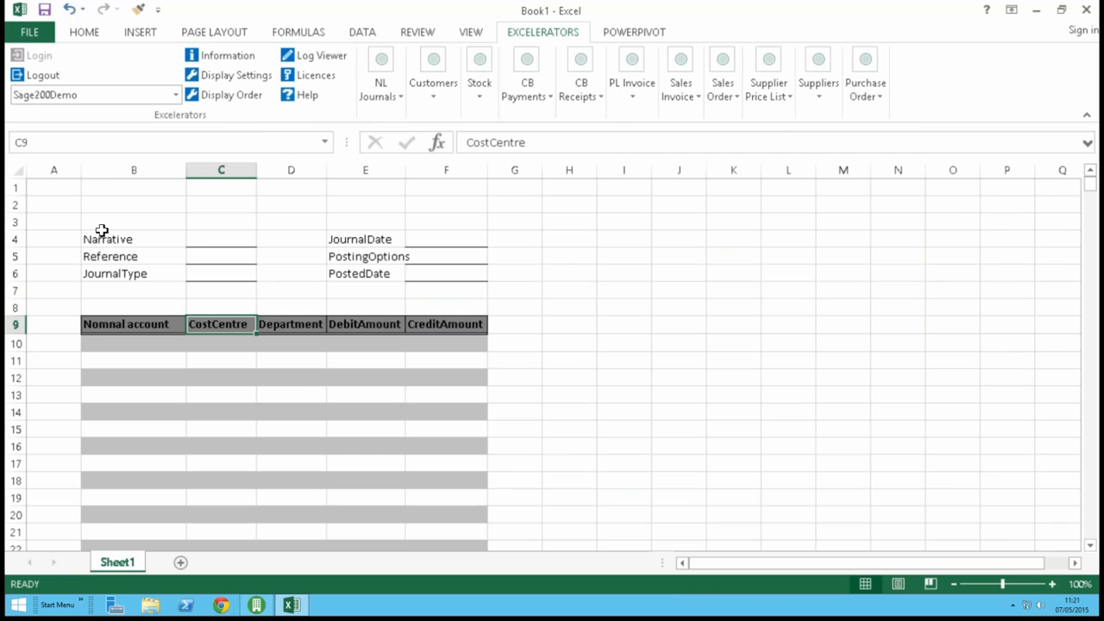
pyautogui.click(108, 240)
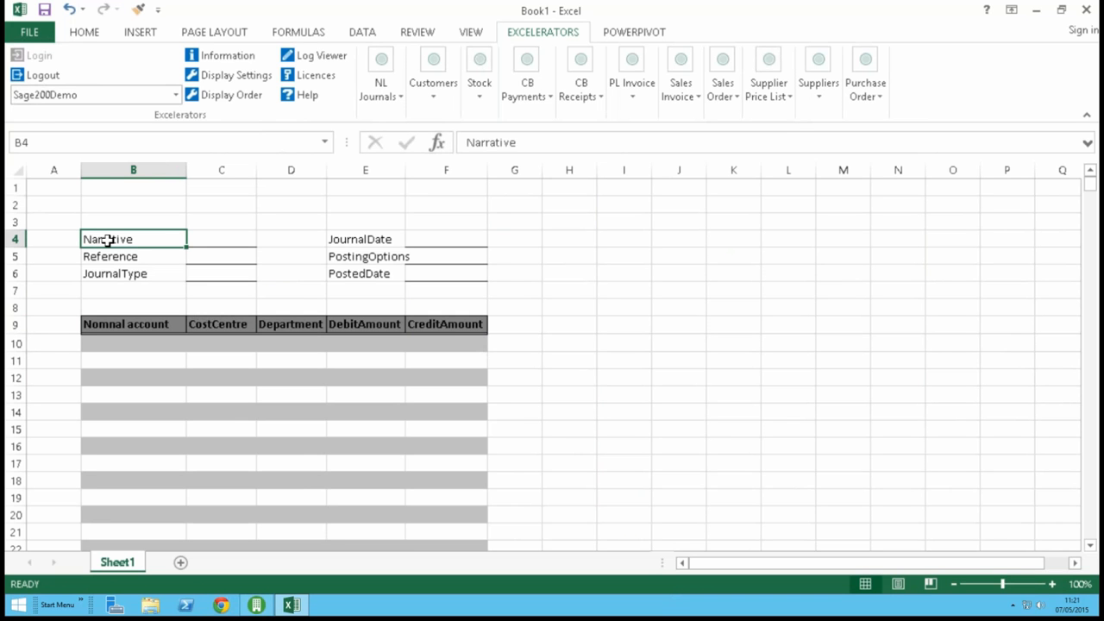
pyautogui.write('Title')
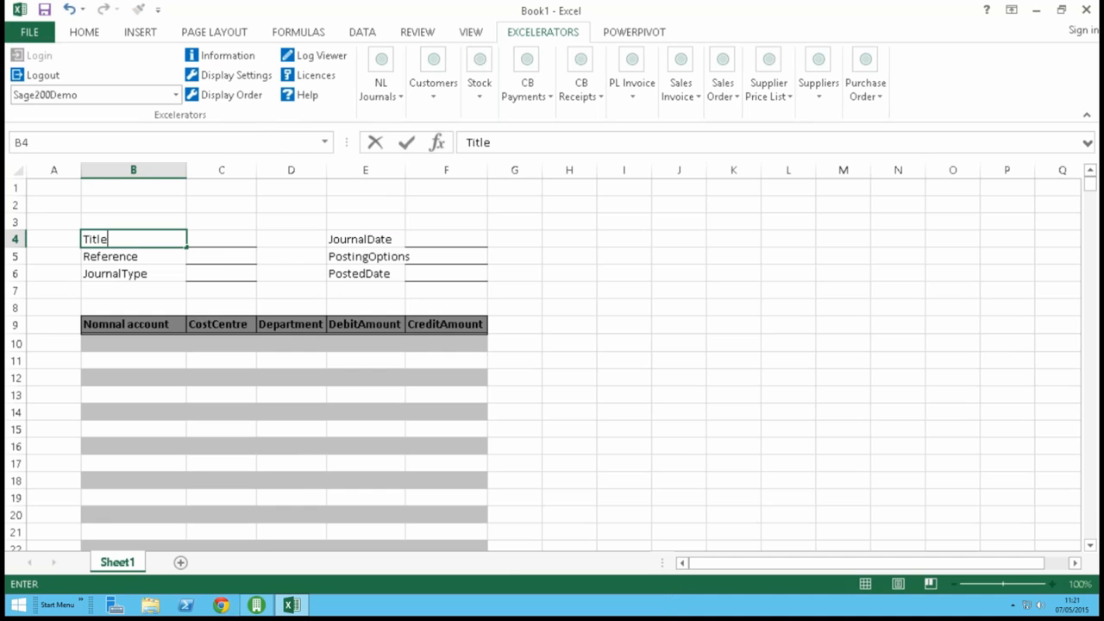
pyautogui.press('Tab')
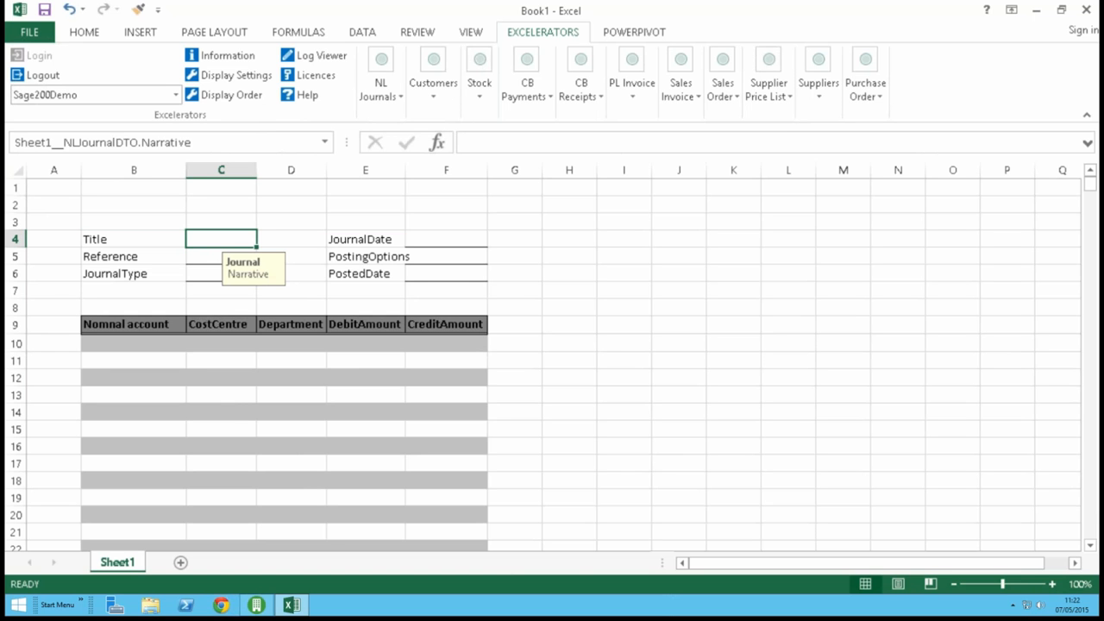
# Step: Enter NEHITD as the journal title and HOLD as the journal type
pyautogui.write('NEHITD')
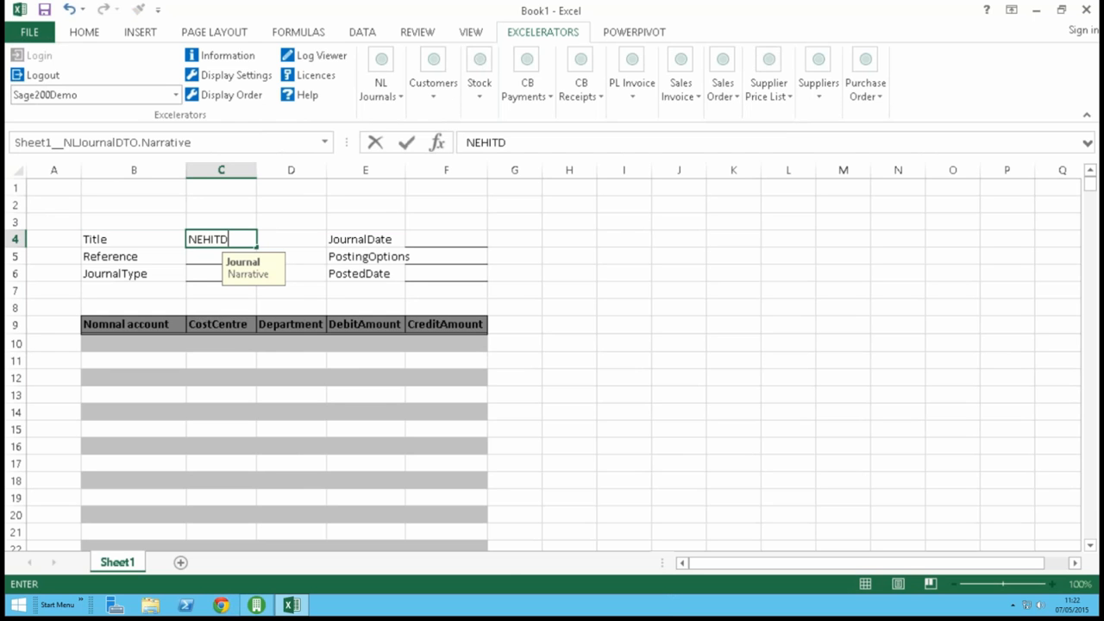
pyautogui.click(193, 273)
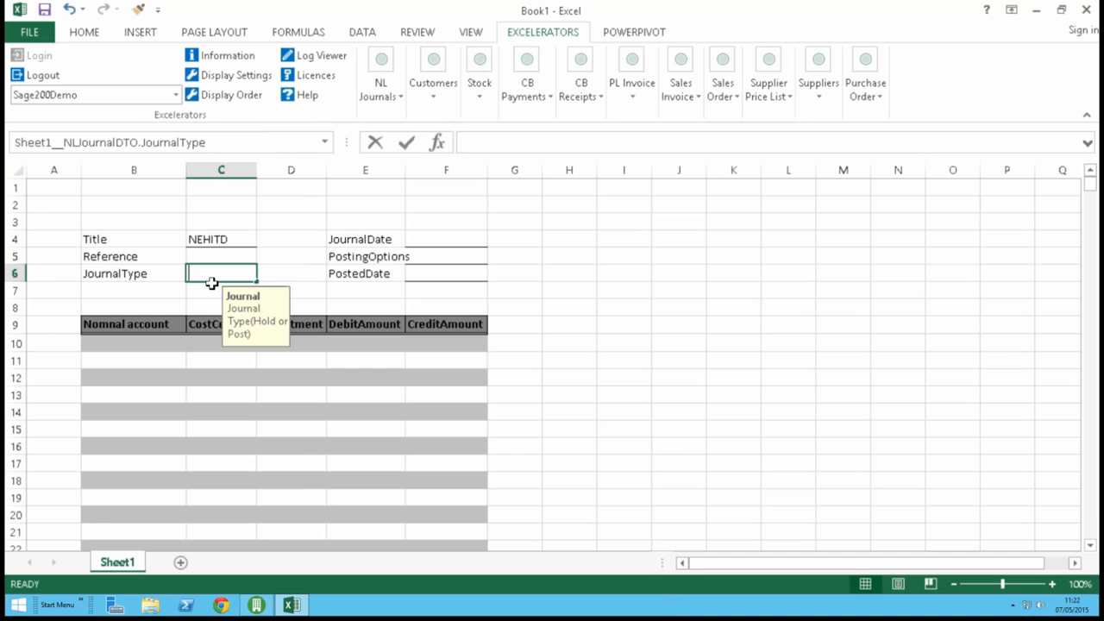
pyautogui.write('HOLD')
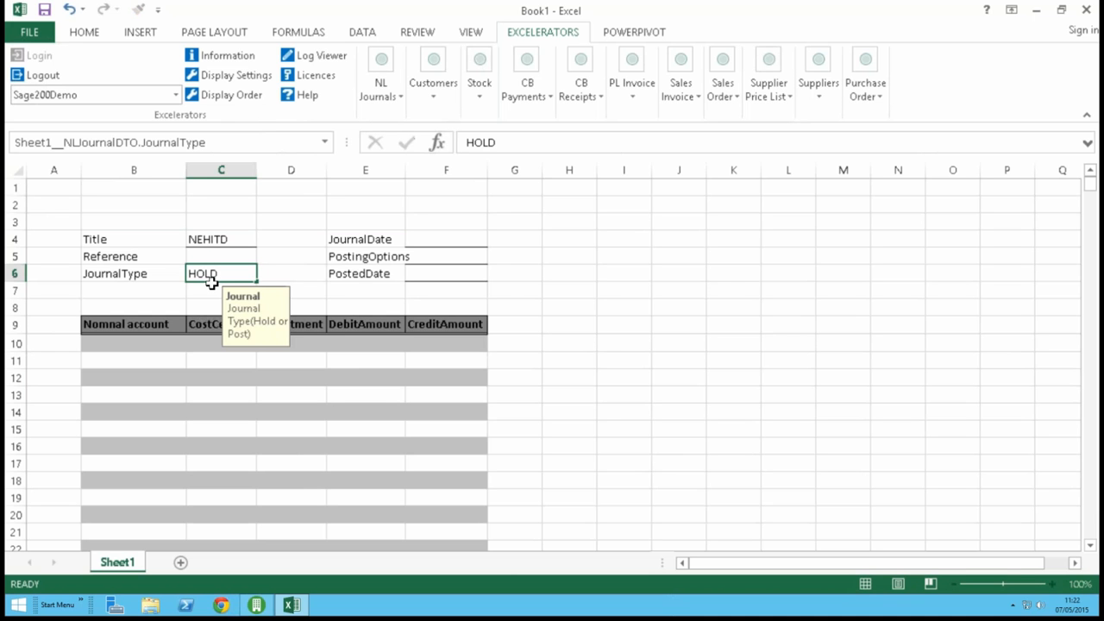
pyautogui.press('Tab')
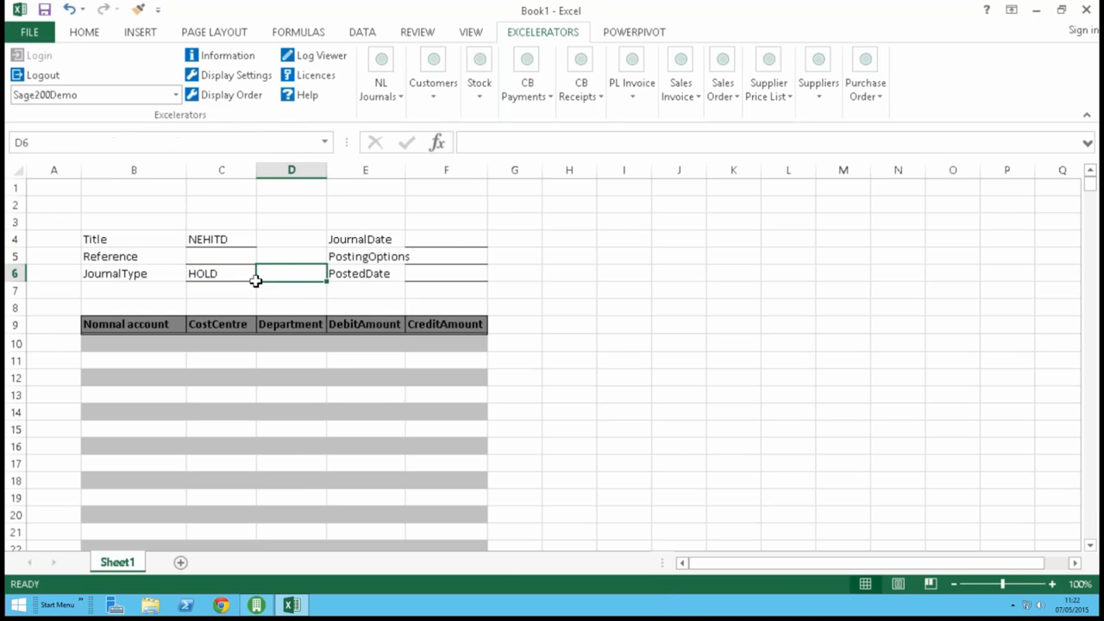
# Step: Browse for the journal date in F4 and pick 07/05/2015 from the calendar
pyautogui.click(453, 232)
pyautogui.rightClick(455, 239)
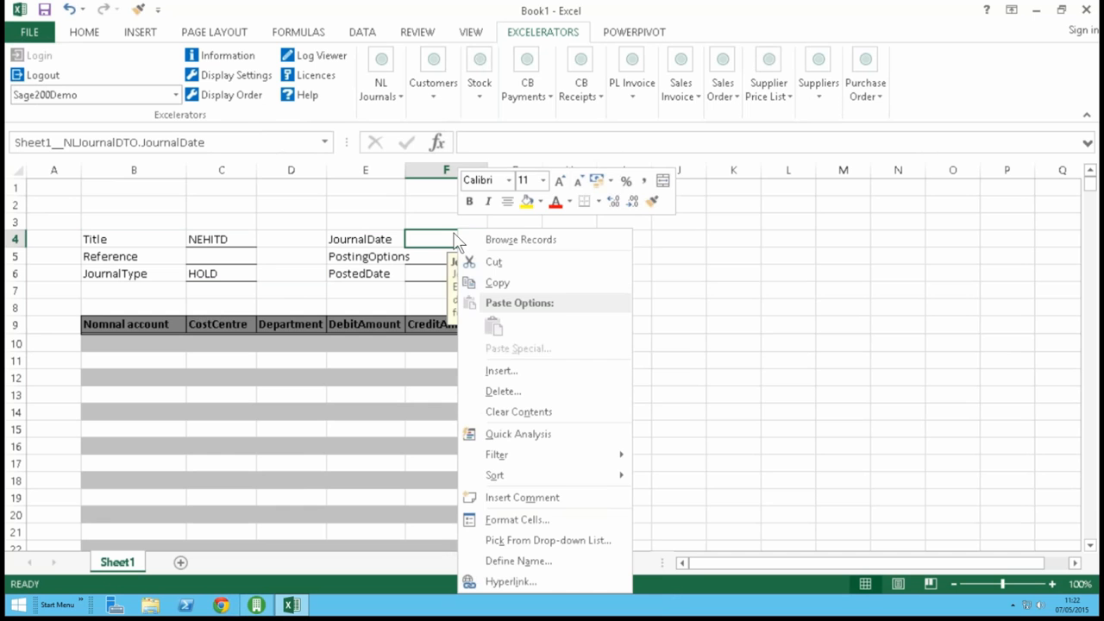
pyautogui.click(517, 240)
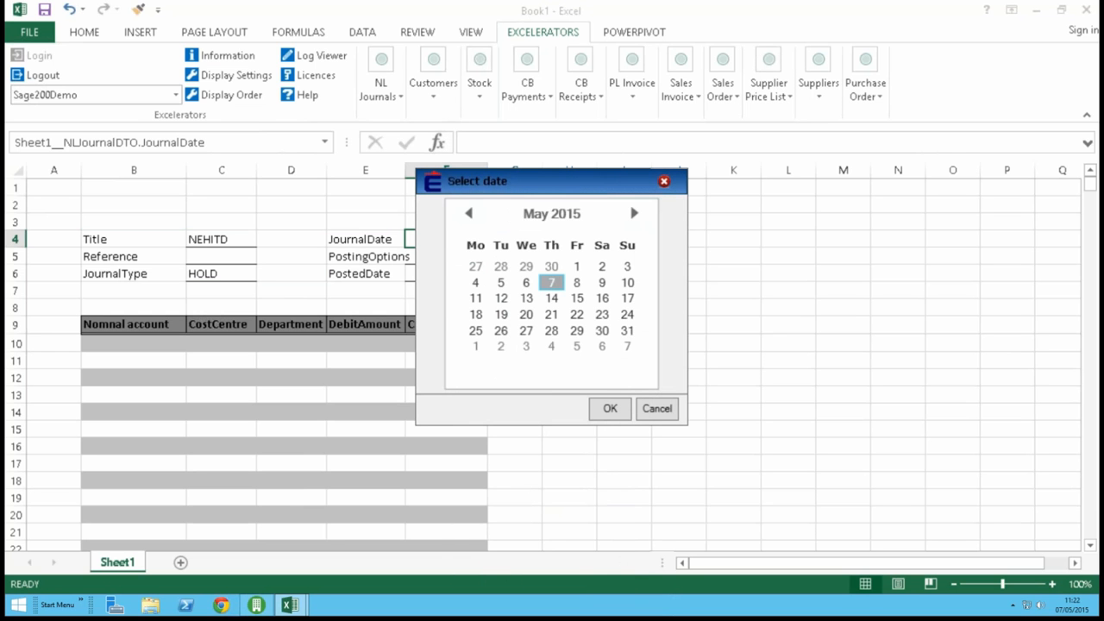
pyautogui.click(468, 213)
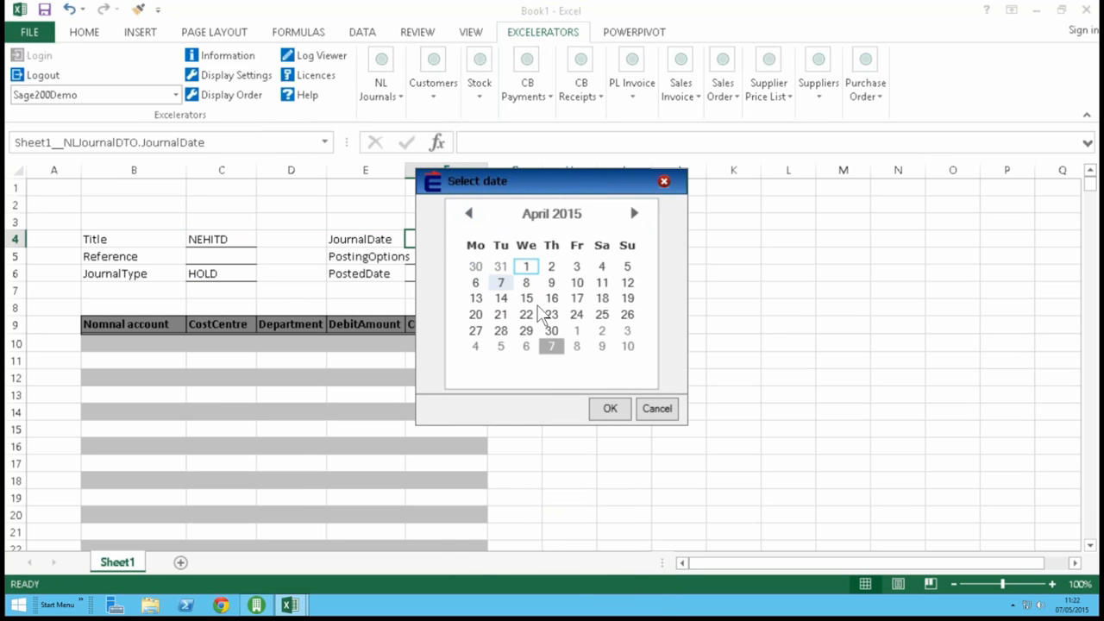
pyautogui.click(552, 346)
pyautogui.doubleClick(549, 285)
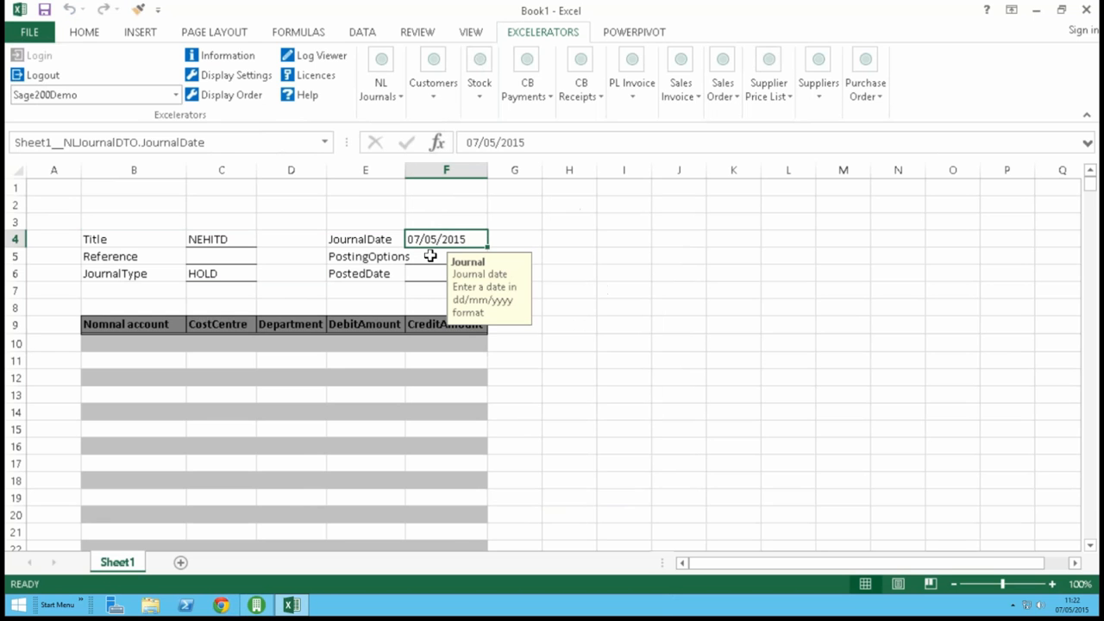
# Step: Browse the posting options for F5 and choose SINGLE
pyautogui.click(430, 256)
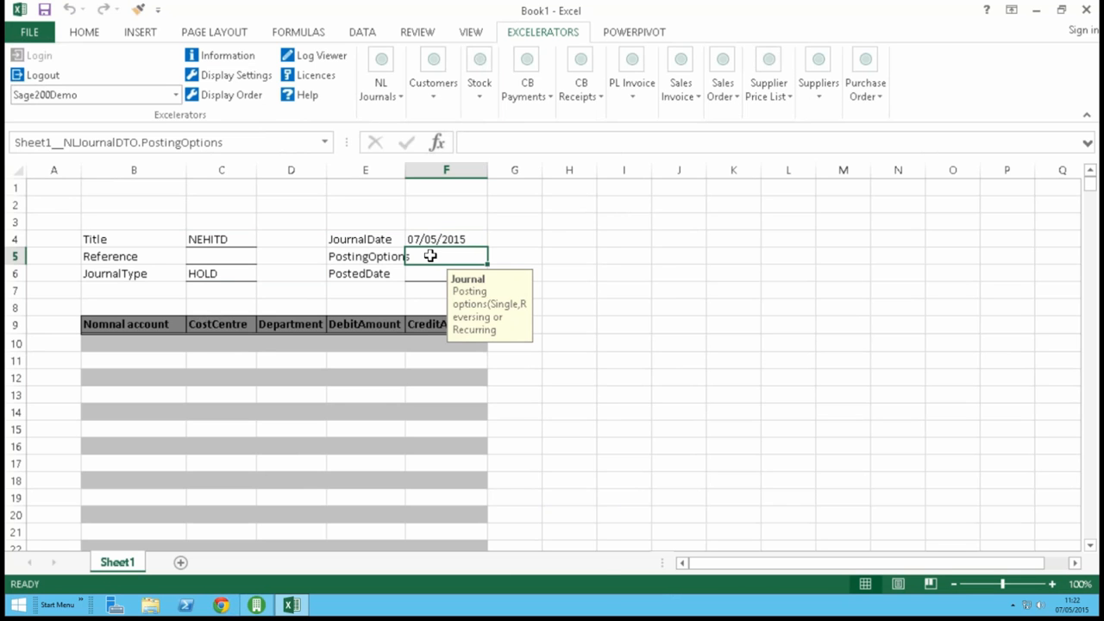
pyautogui.rightClick(429, 256)
pyautogui.click(483, 239)
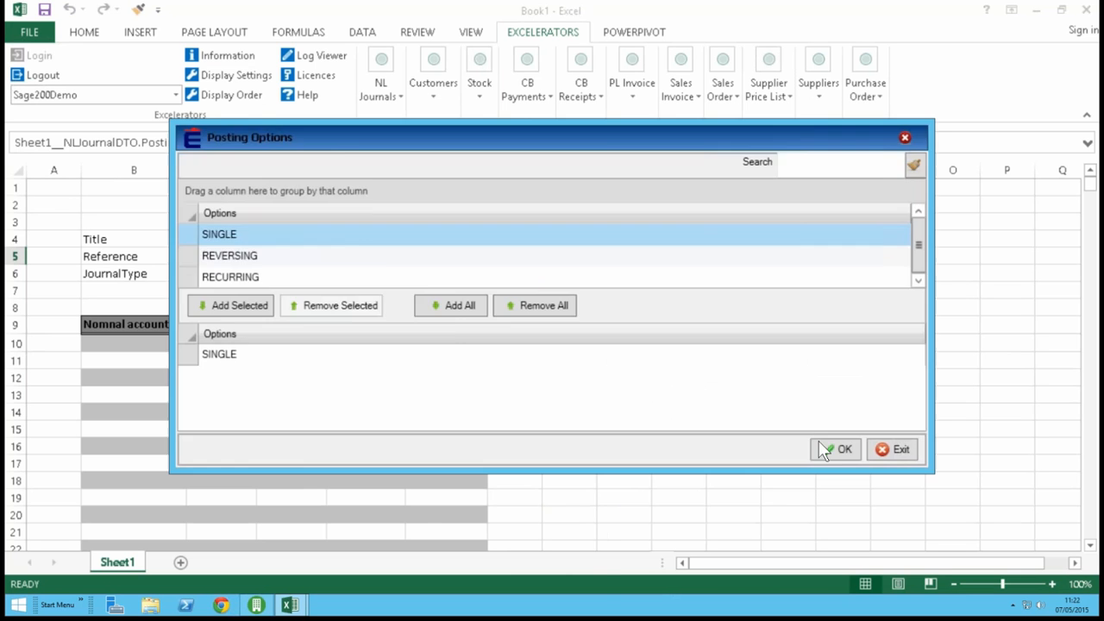
pyautogui.click(830, 449)
pyautogui.click(436, 278)
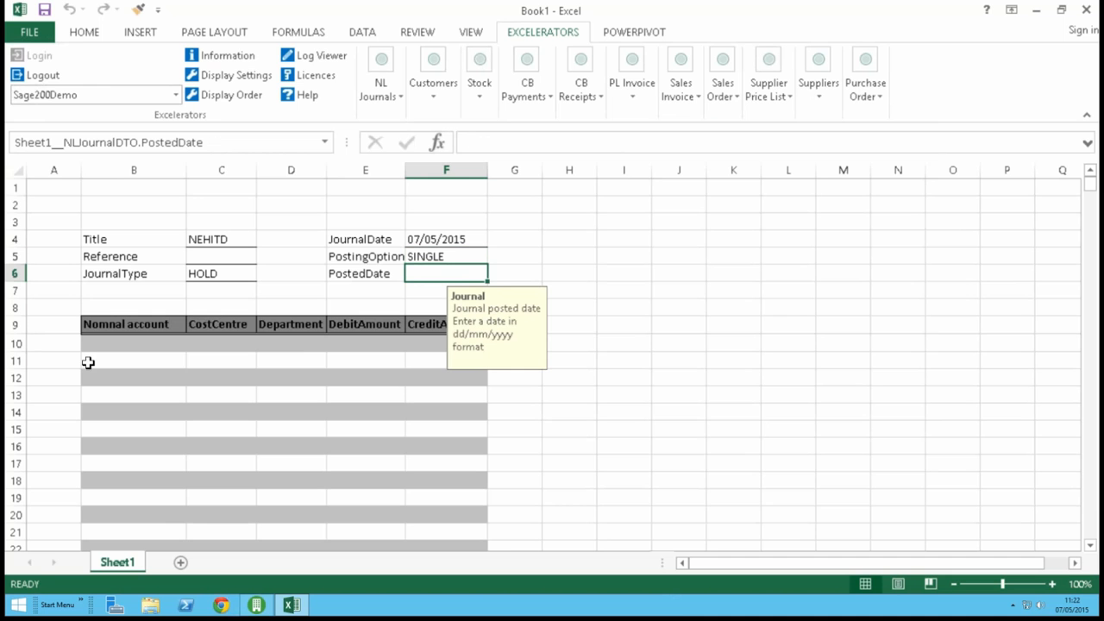
# Step: Search the nominal accounts for 311 and insert account 31100 with cost centre SAL and department COM in row 10
pyautogui.click(137, 343)
pyautogui.doubleClick(137, 343)
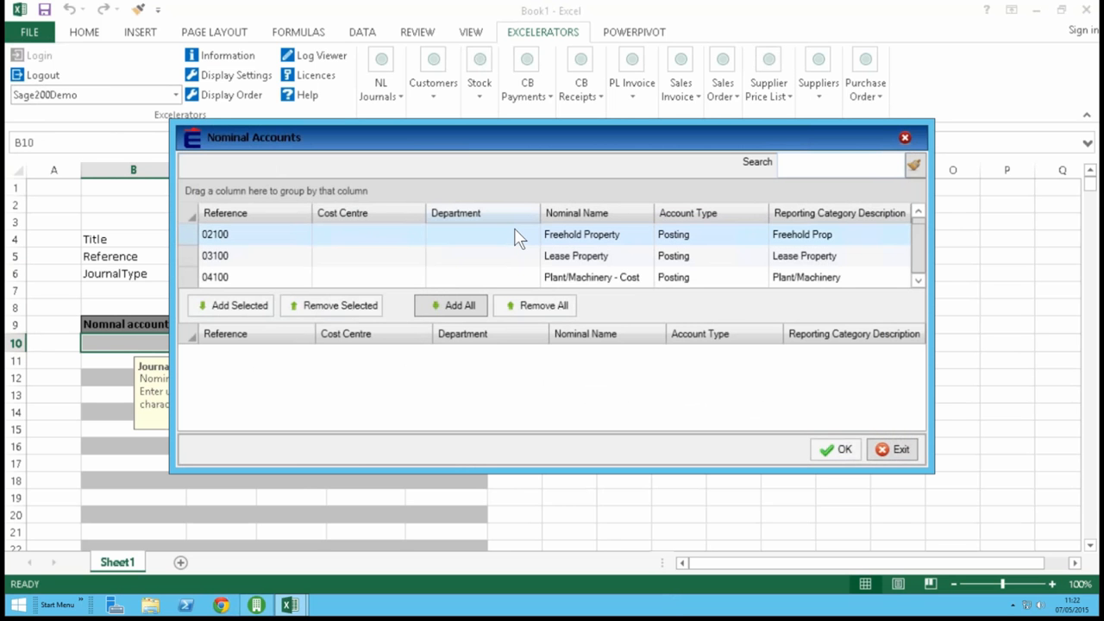
pyautogui.write('311')
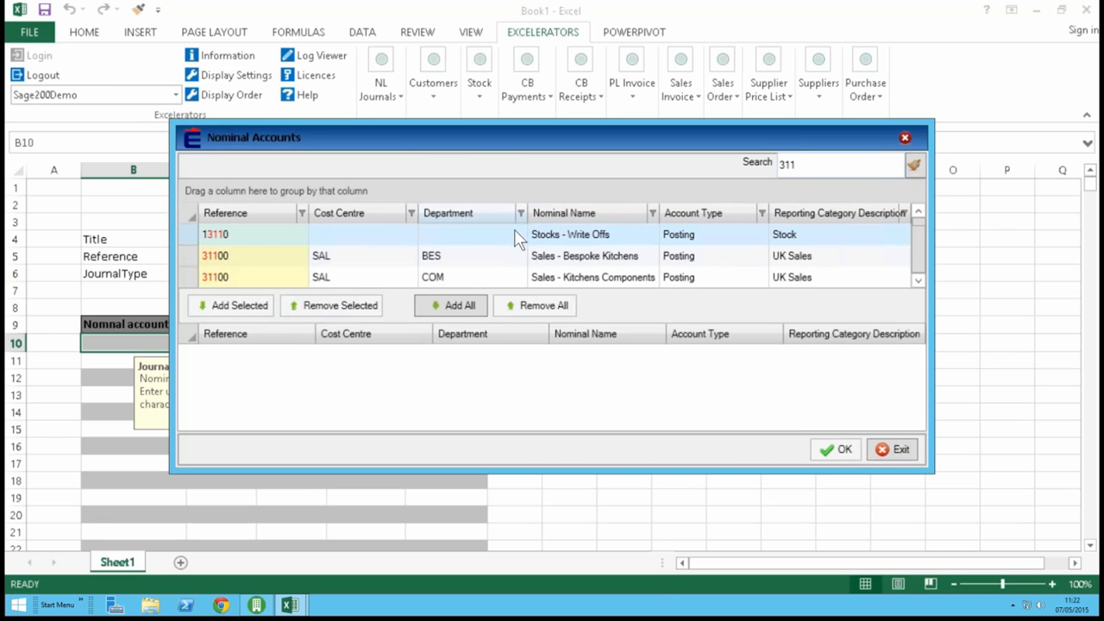
pyautogui.click(408, 278)
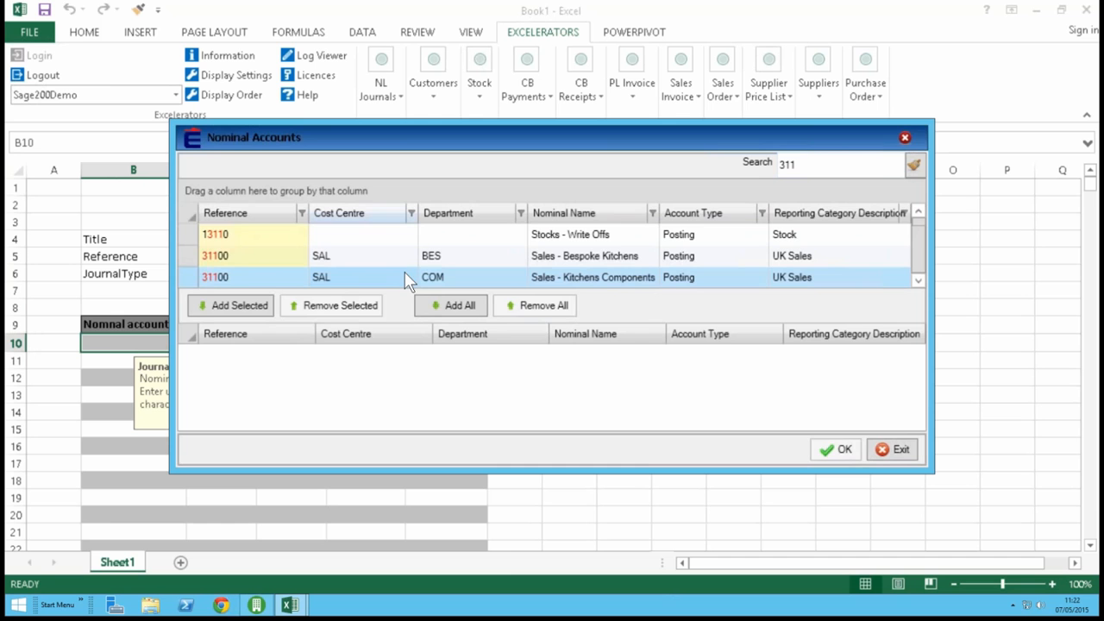
pyautogui.doubleClick(404, 274)
pyautogui.click(836, 450)
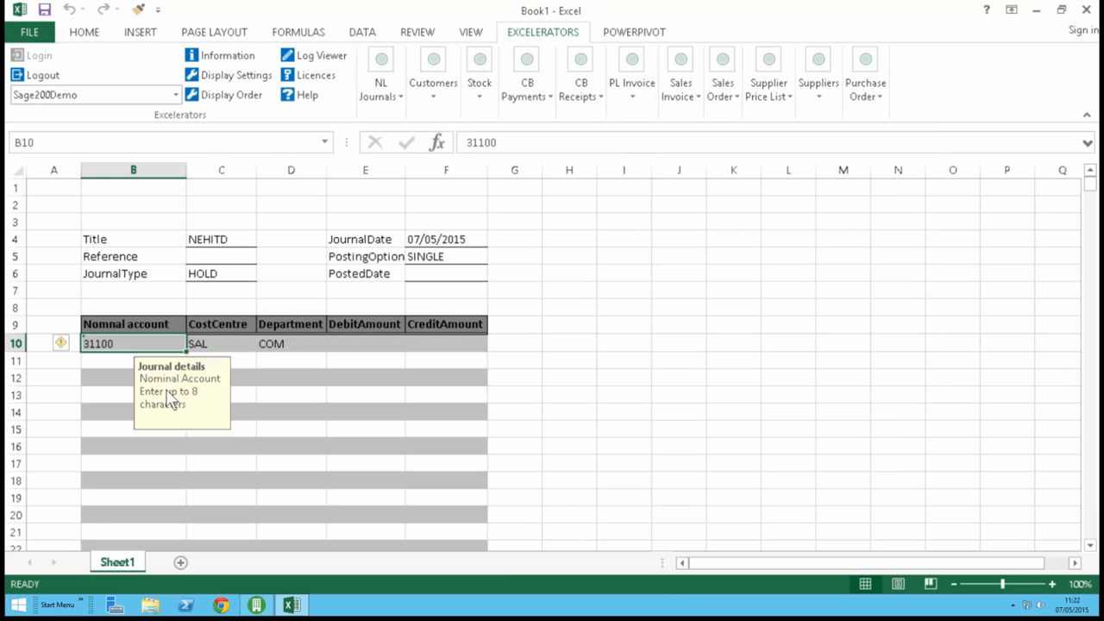
# Step: Enter a debit amount of 90 for nominal account 31100 in row 10
pyautogui.click(377, 348)
pyautogui.click(164, 342)
pyautogui.click(373, 343)
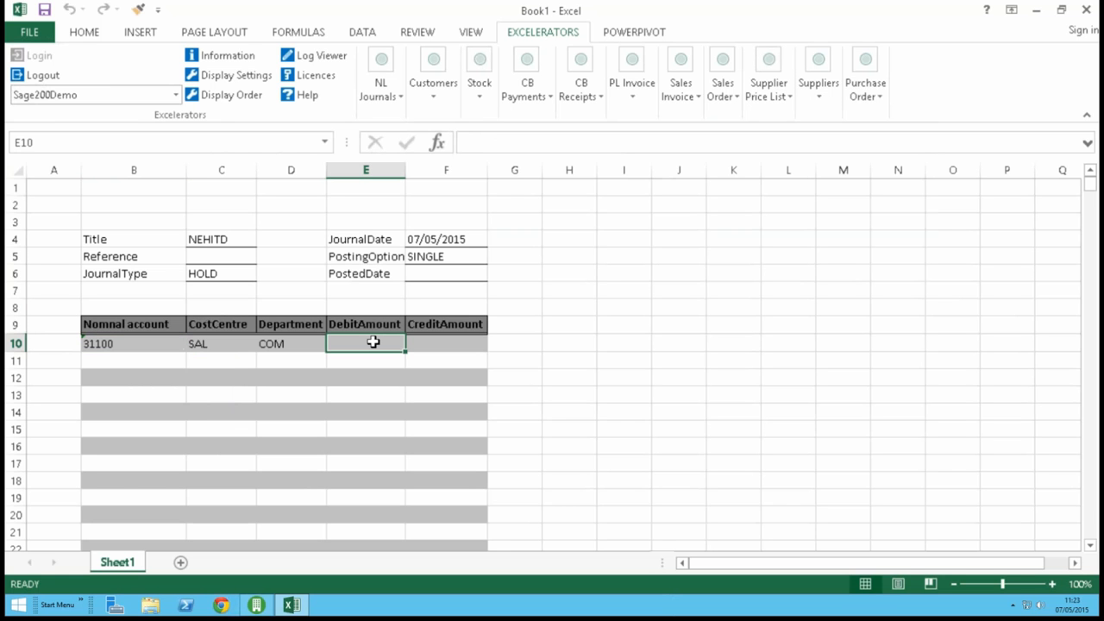
pyautogui.write('90')
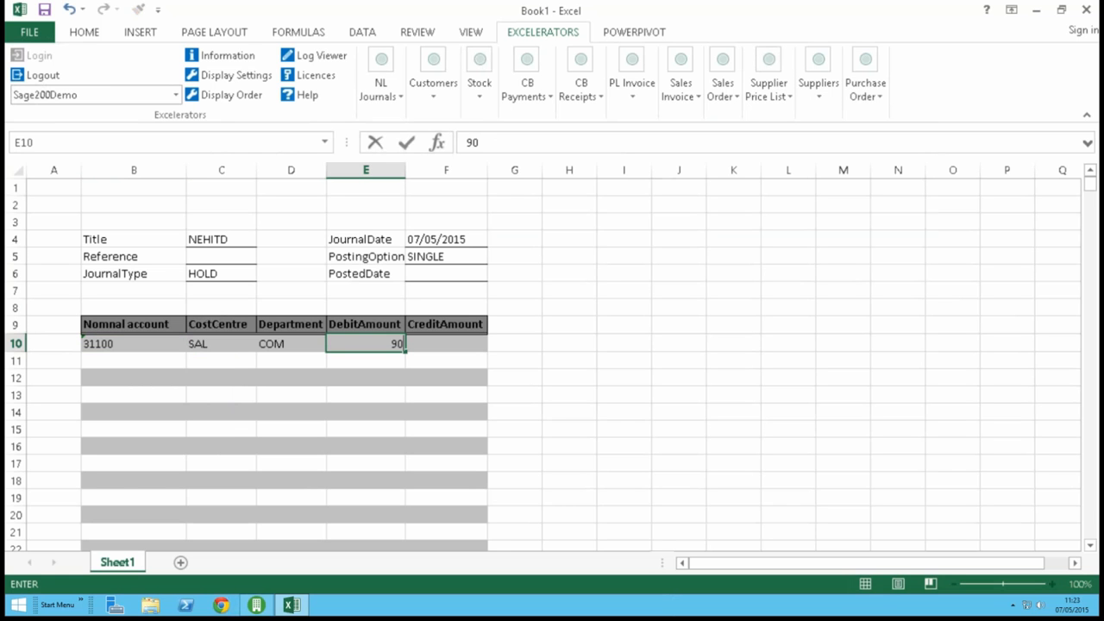
pyautogui.press('Tab')
# Step: Enter nominal account 02100 with a credit amount of 90 in row 11 of the journal
pyautogui.click(110, 359)
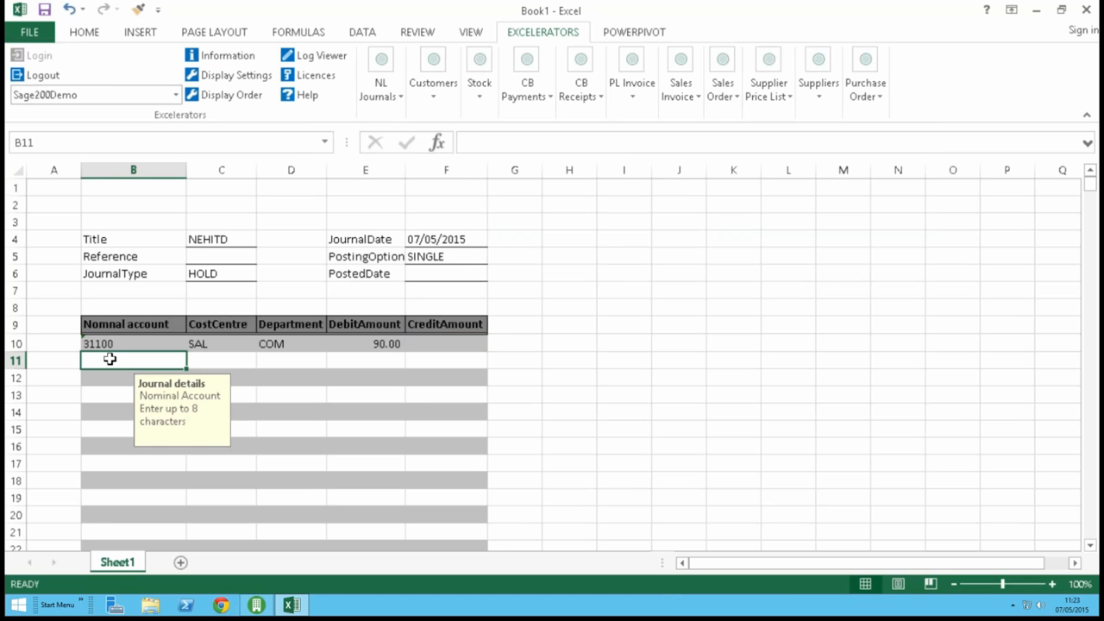
pyautogui.write('02100')
pyautogui.press('Tab')
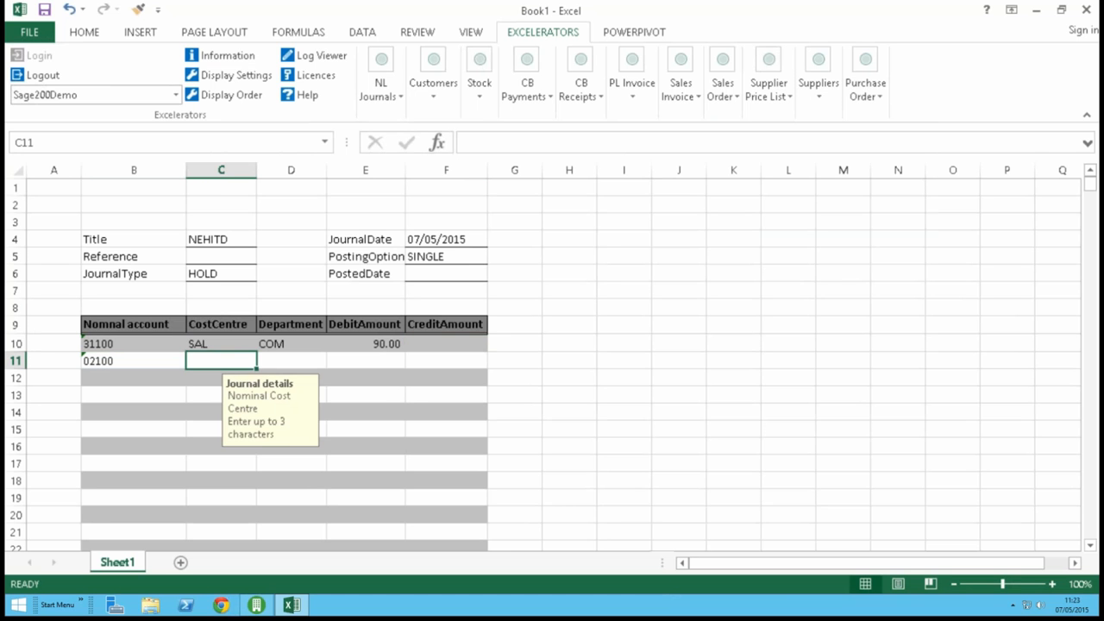
pyautogui.press('Tab')
pyautogui.press('Tab')
pyautogui.press('Tab')
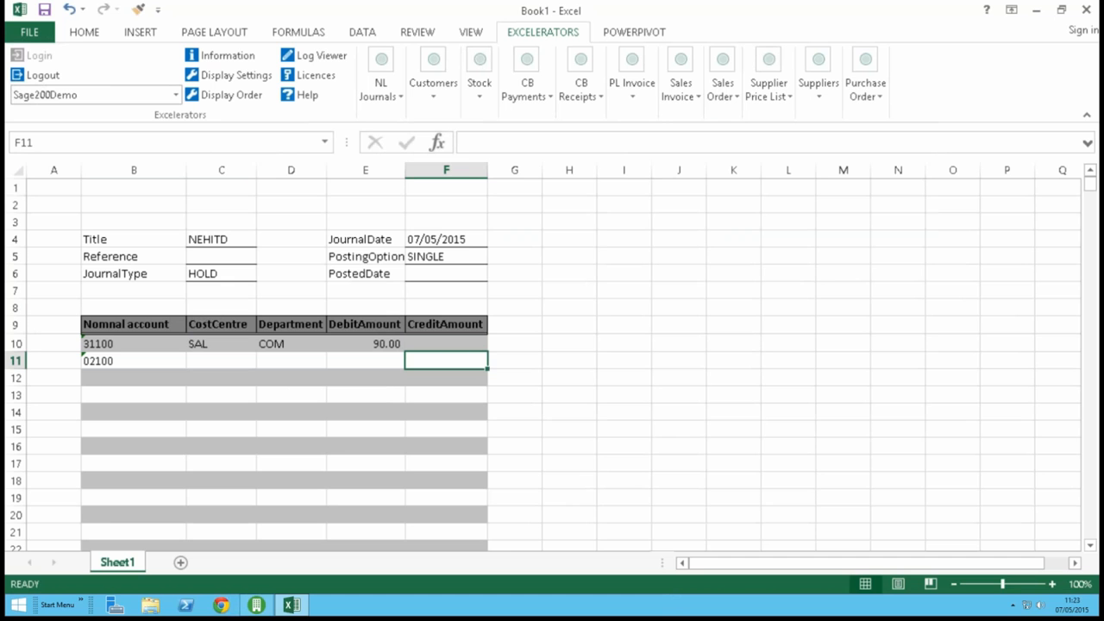
pyautogui.write('90')
pyautogui.press('Tab')
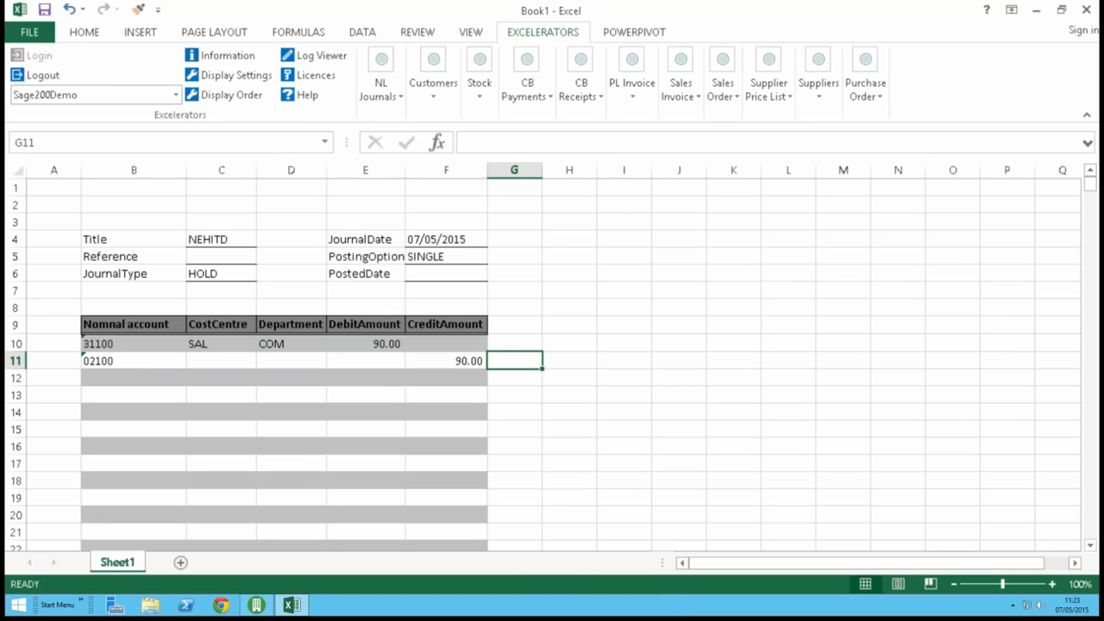
# Step: Validate the nominal journal on the sheet
pyautogui.click(385, 86)
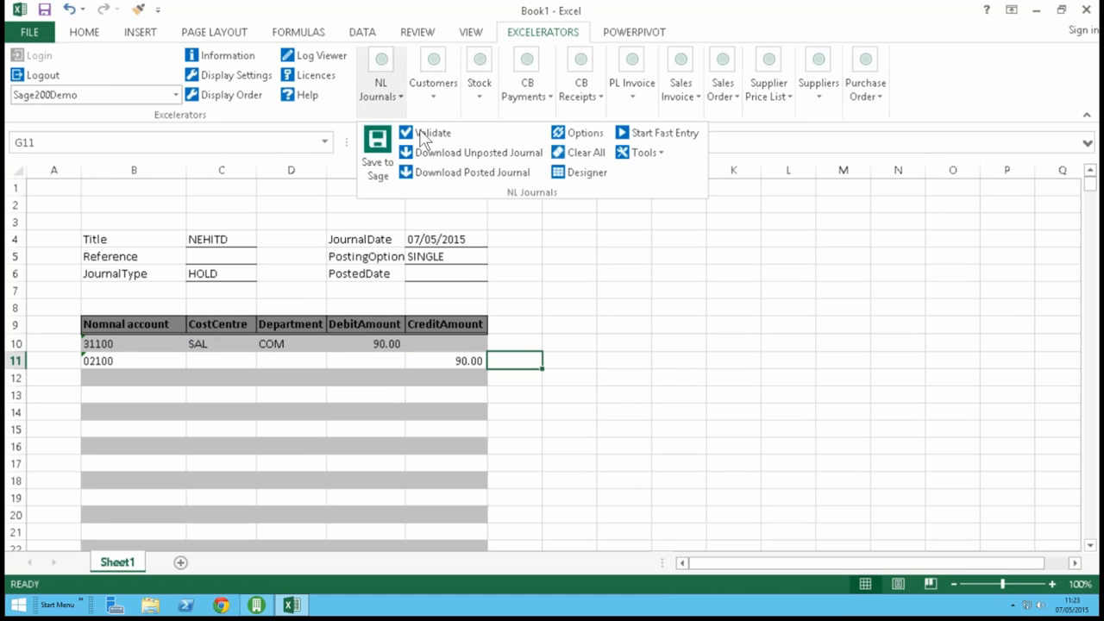
pyautogui.click(429, 133)
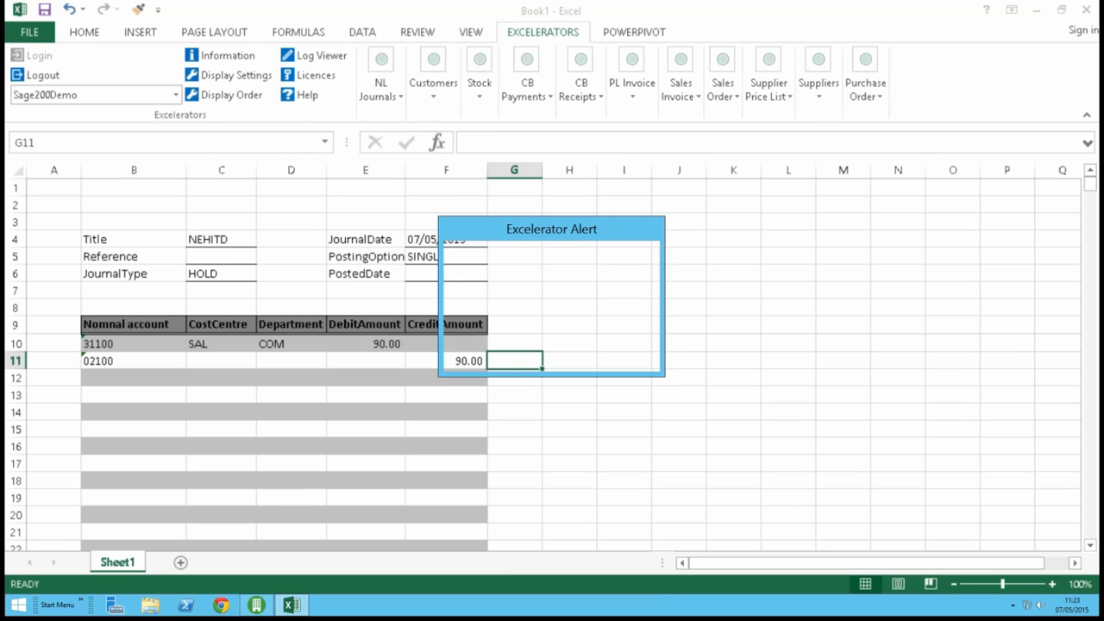
pyautogui.click(622, 311)
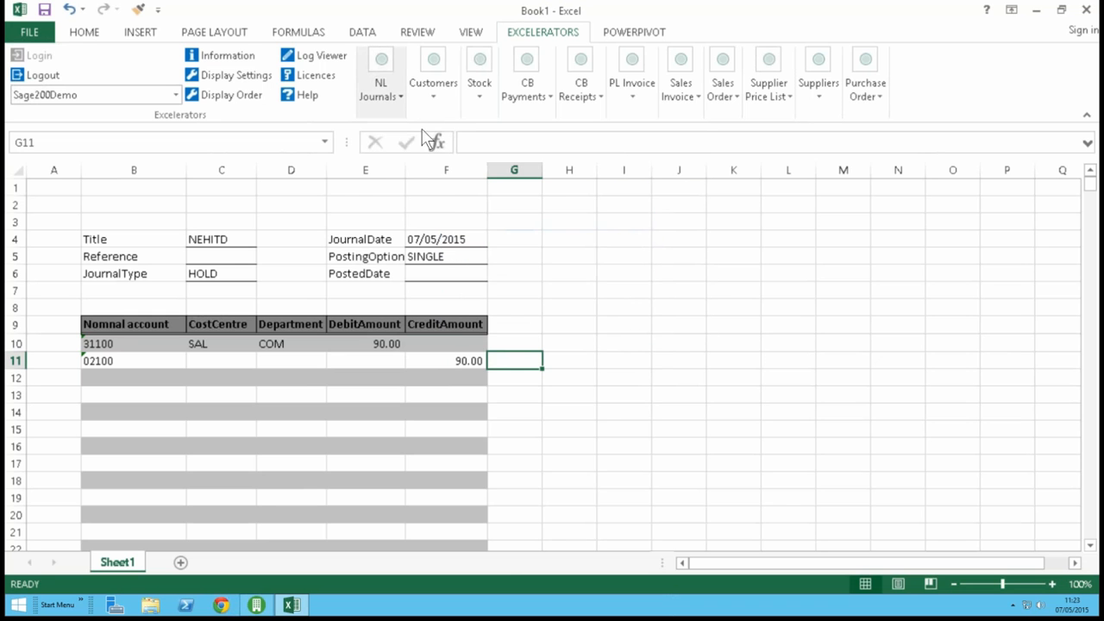
# Step: Save the held journal to Sage and close the Book1 workbook without saving its changes
pyautogui.click(381, 87)
pyautogui.click(377, 156)
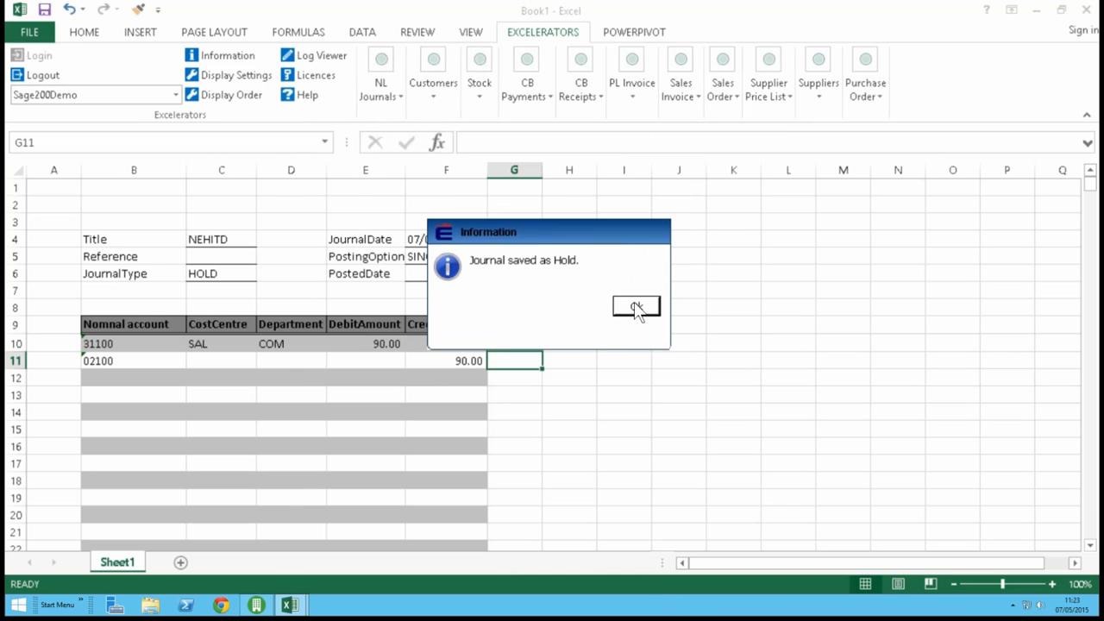
pyautogui.click(636, 308)
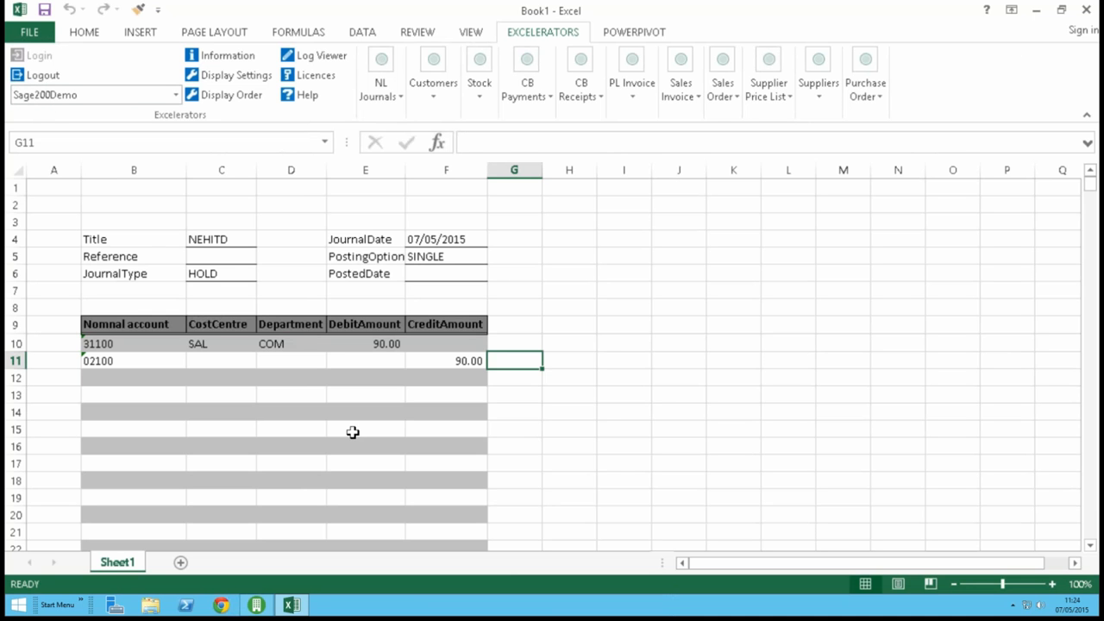
pyautogui.click(135, 240)
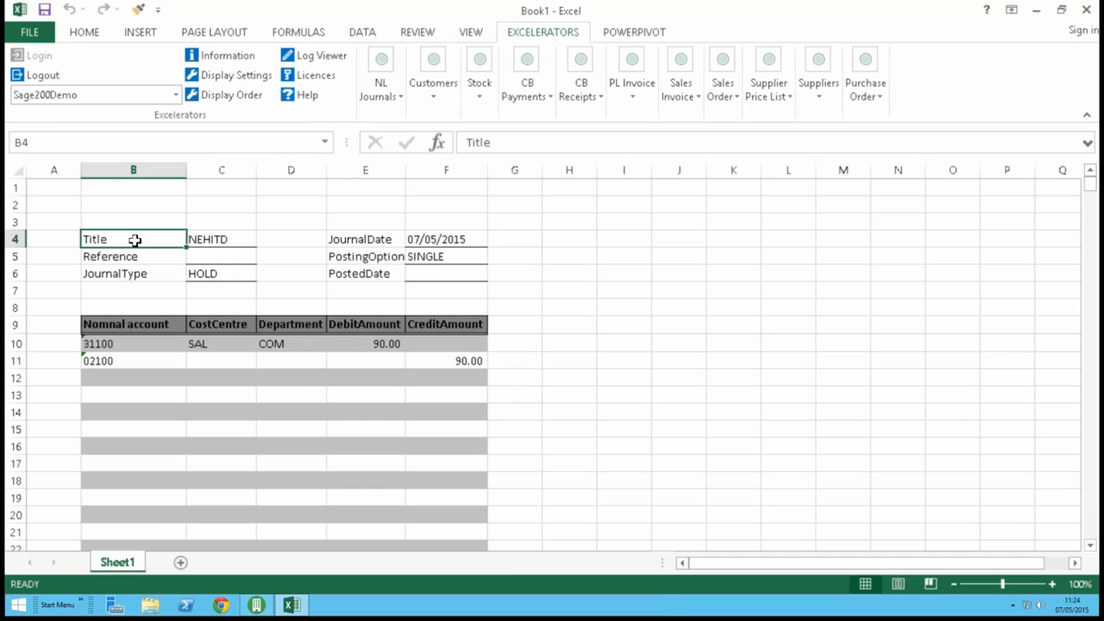
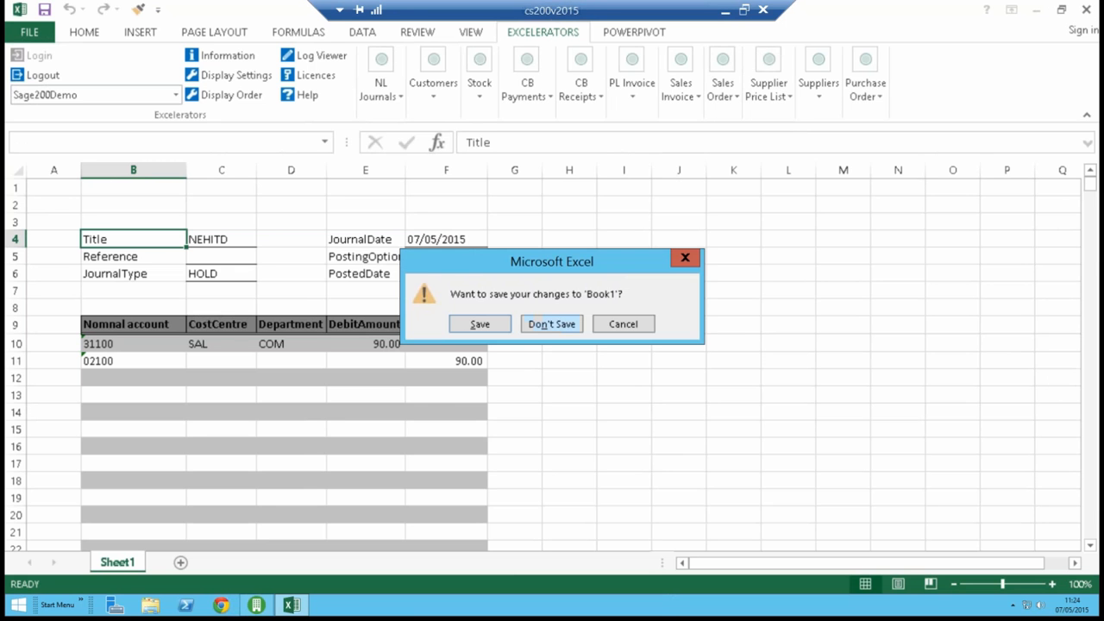
pyautogui.click(560, 312)
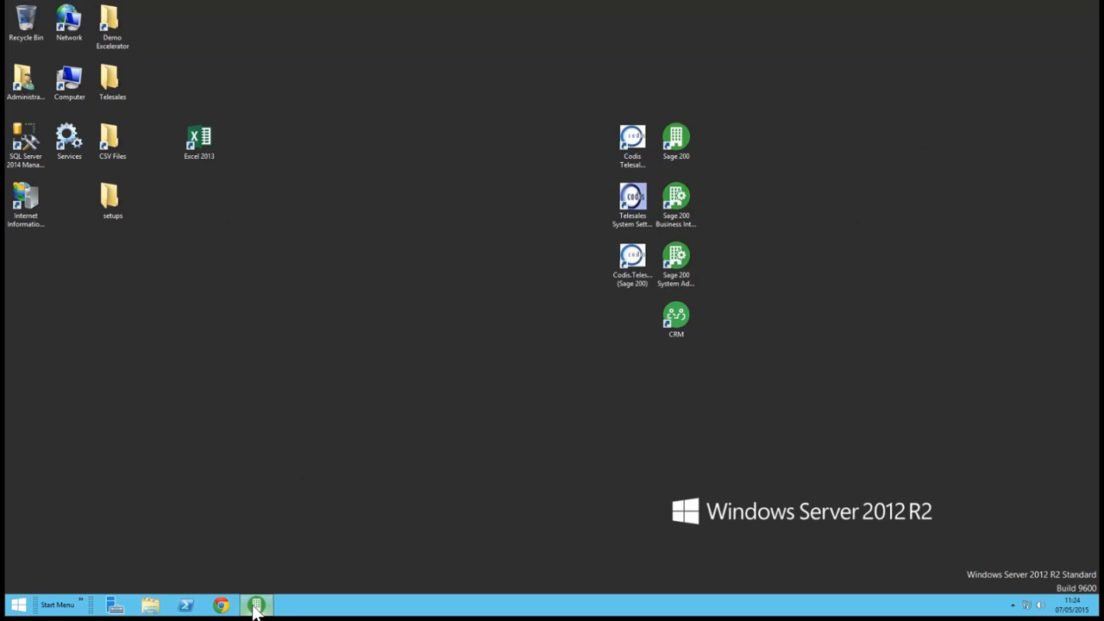
# Step: Switch to Sage 200, check the currently held journals sorted by title for NEHITD, and close the list
pyautogui.click(255, 606)
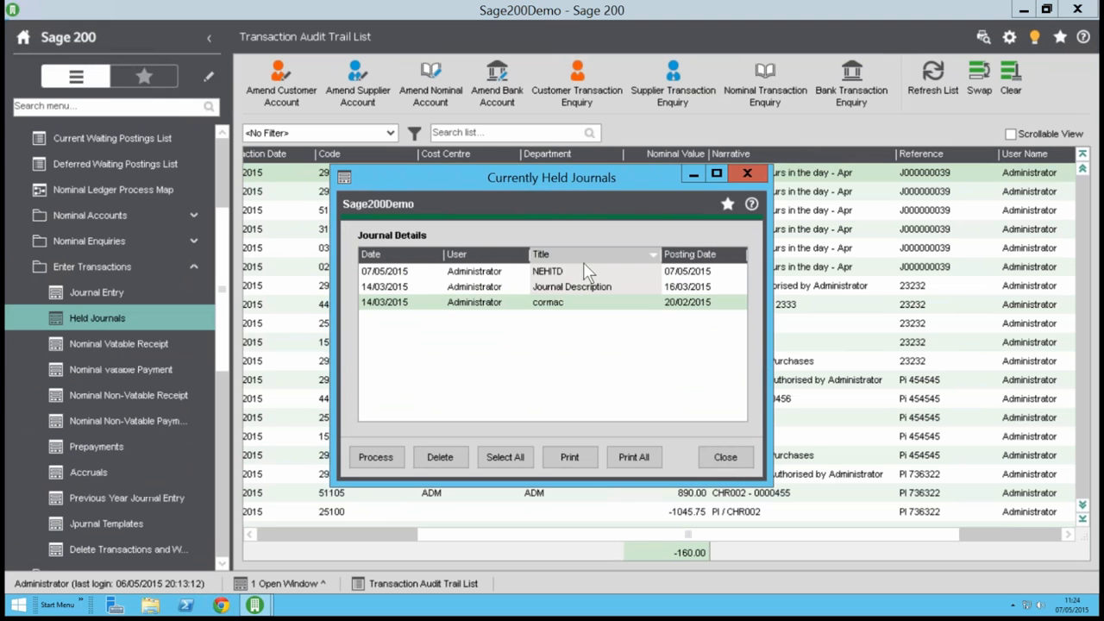
pyautogui.click(583, 257)
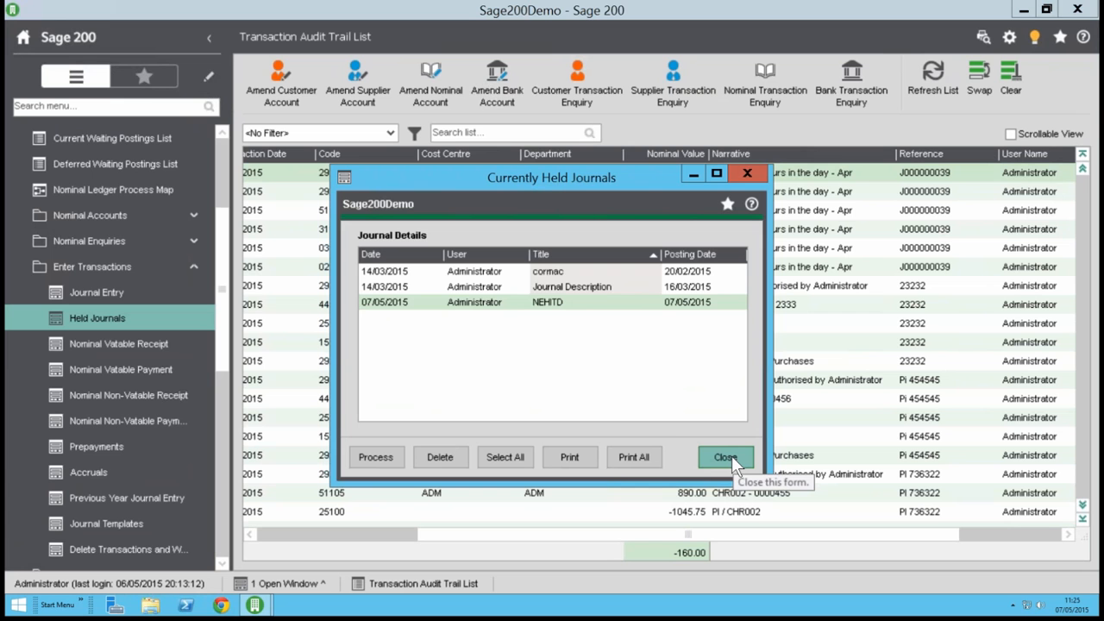
pyautogui.click(729, 459)
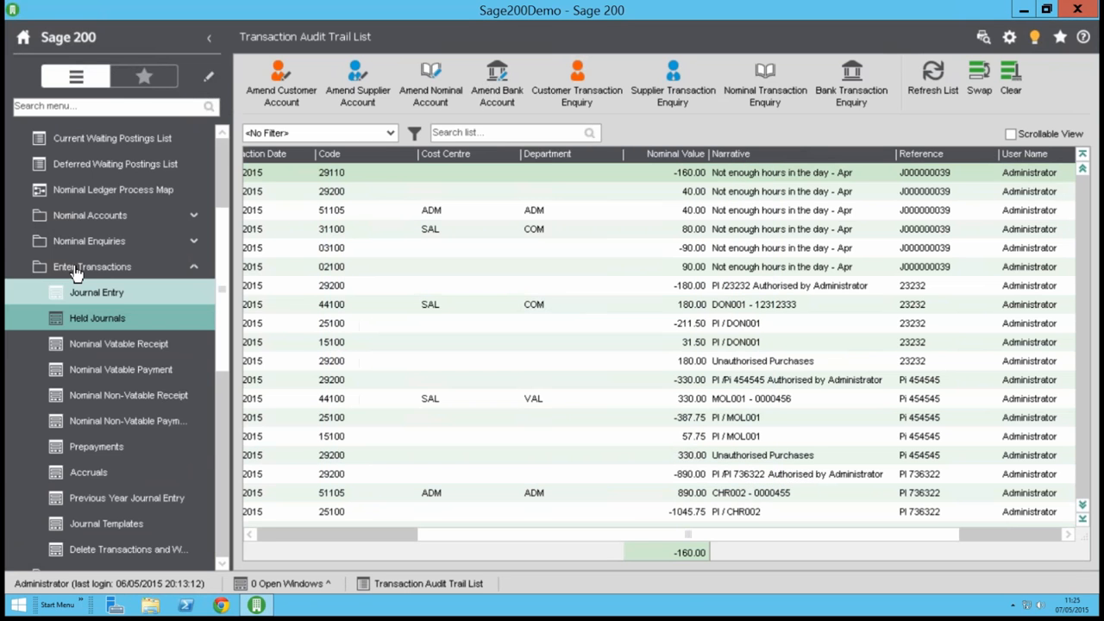
# Step: Collapse the Enter Transactions and Nominal Ledger groups and minimise Sage 200
pyautogui.click(83, 268)
pyautogui.click(220, 149)
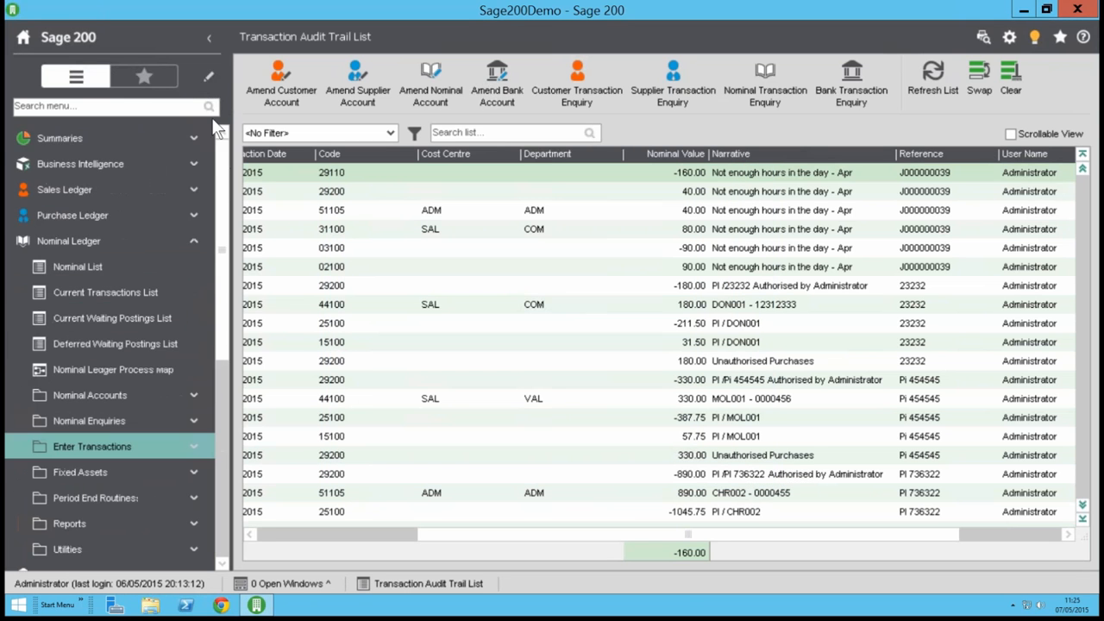
pyautogui.click(62, 245)
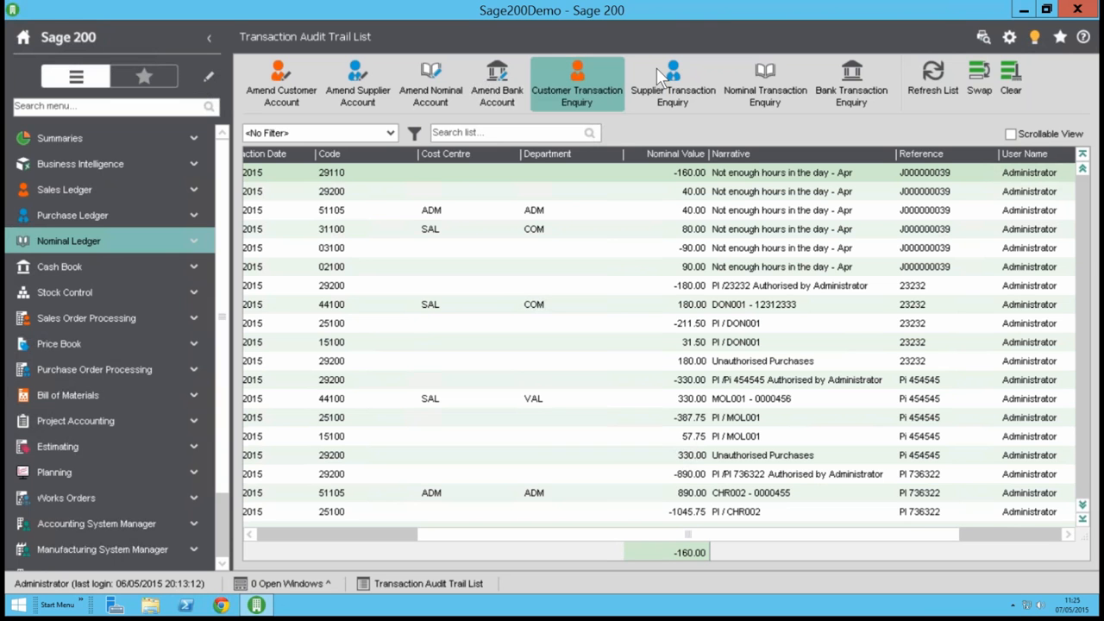
pyautogui.click(1023, 10)
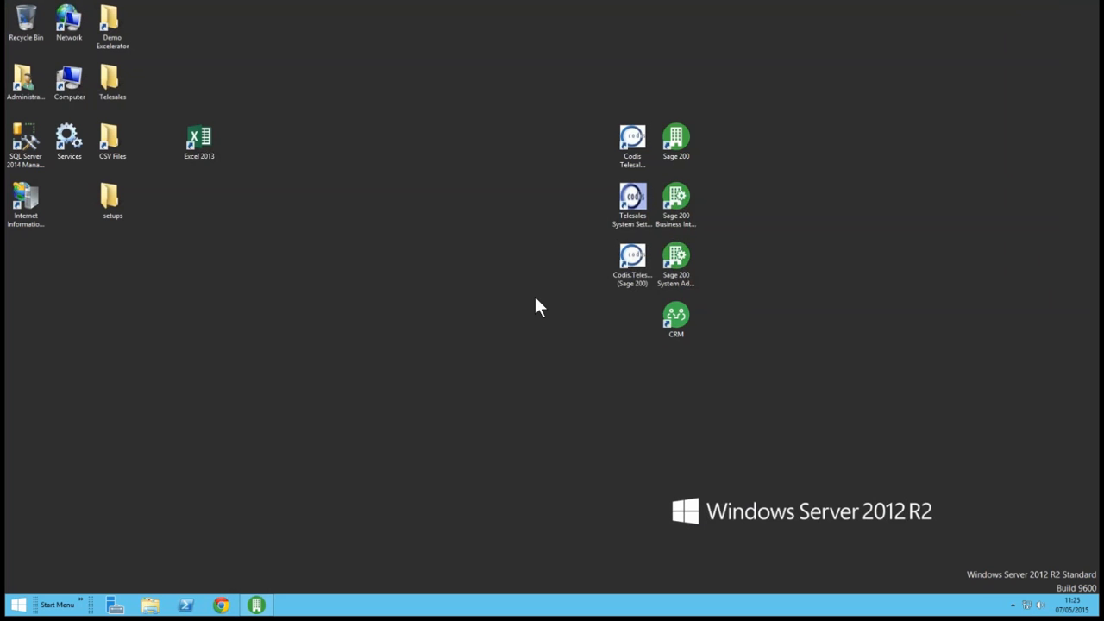
# Step: Open the recent workbook S200SOPMonthlyBill in Excel and log Excelerators in to the Sage200Demo company
pyautogui.doubleClick(197, 144)
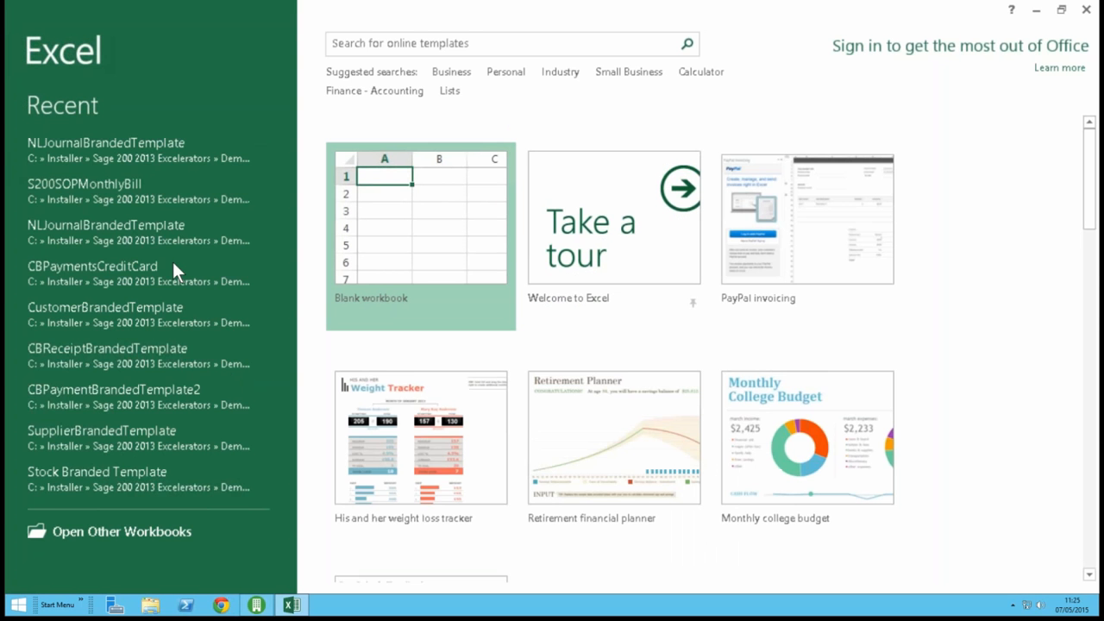
pyautogui.click(120, 188)
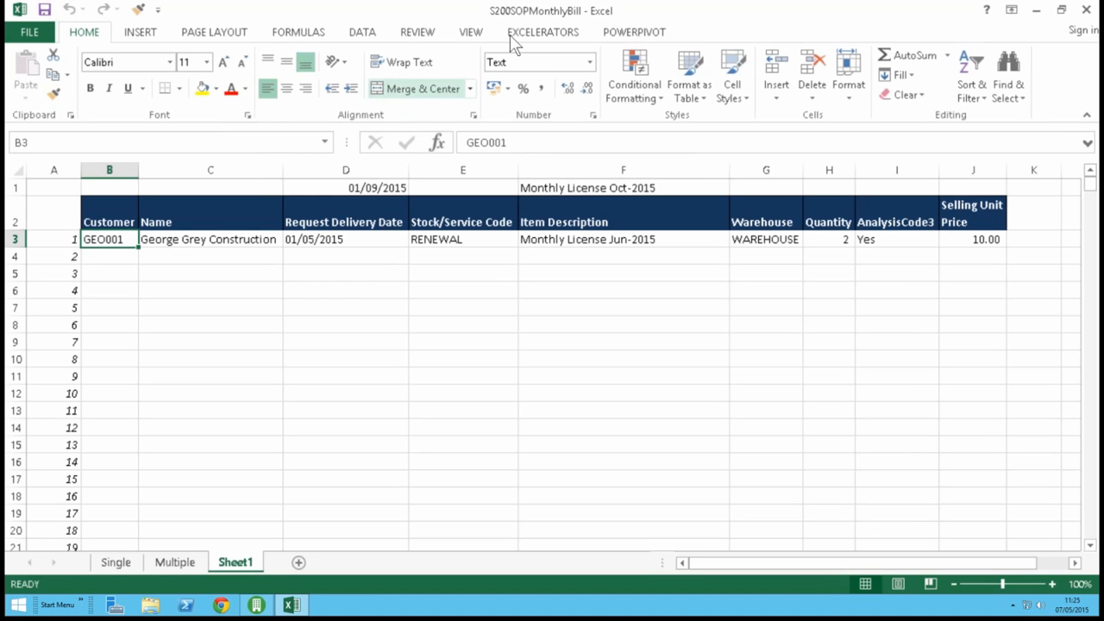
pyautogui.click(542, 32)
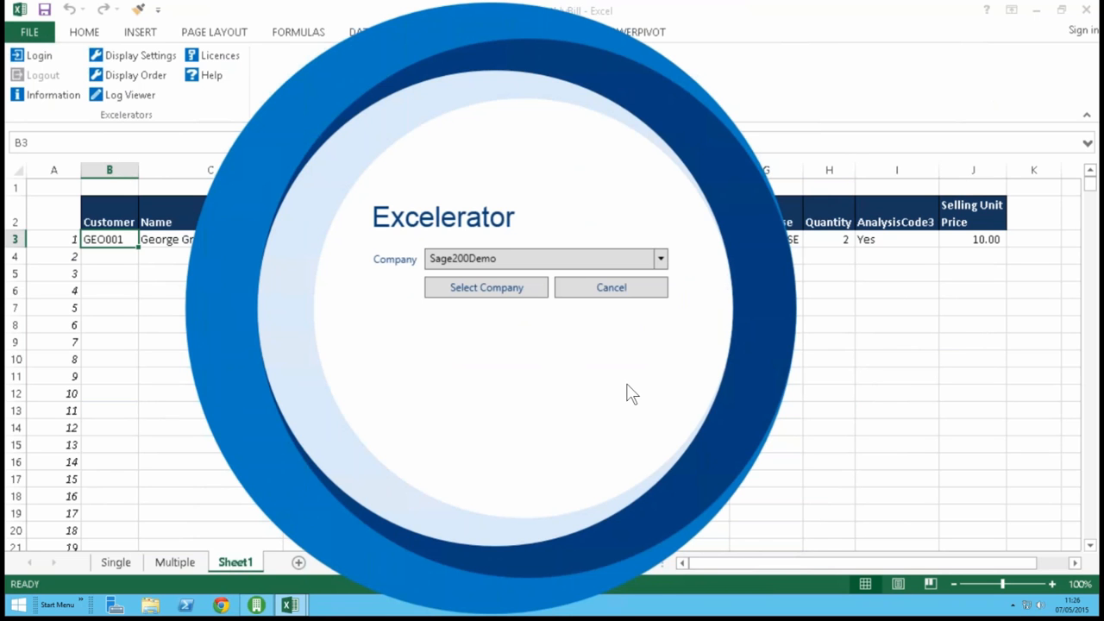
pyautogui.click(492, 291)
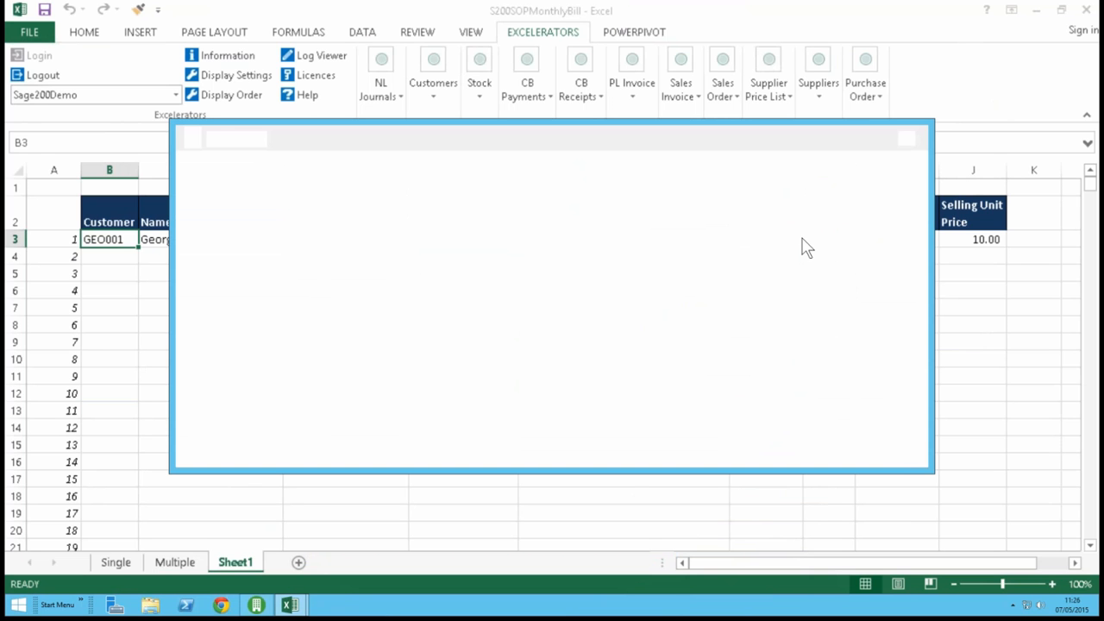
# Step: Search the customers for "bir" and select Quality Counts Kitchens
pyautogui.write('b')
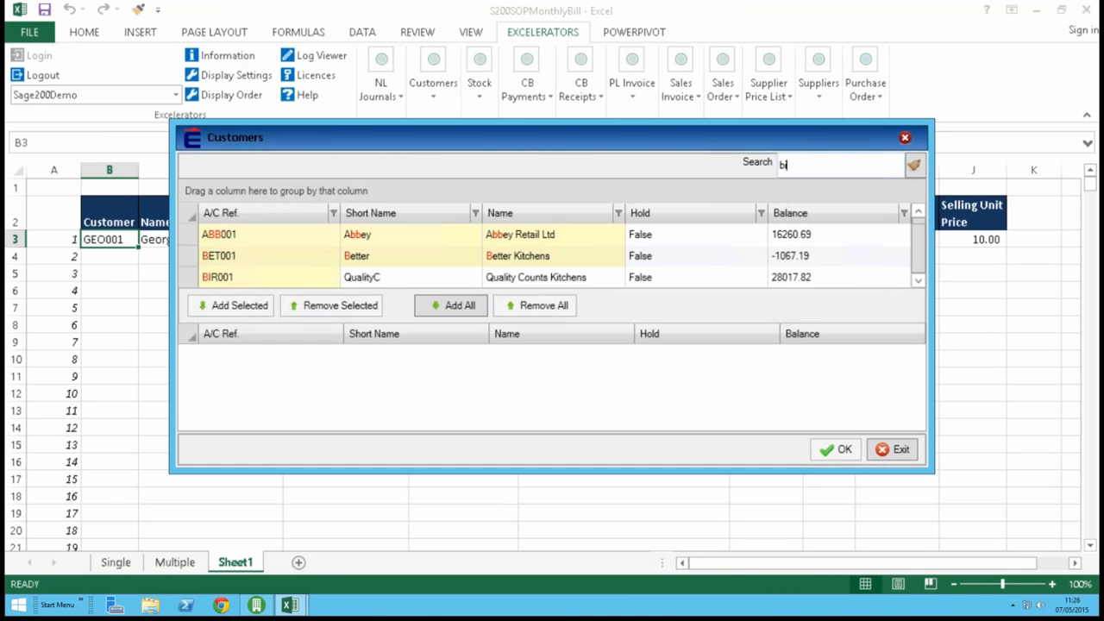
pyautogui.write('ir')
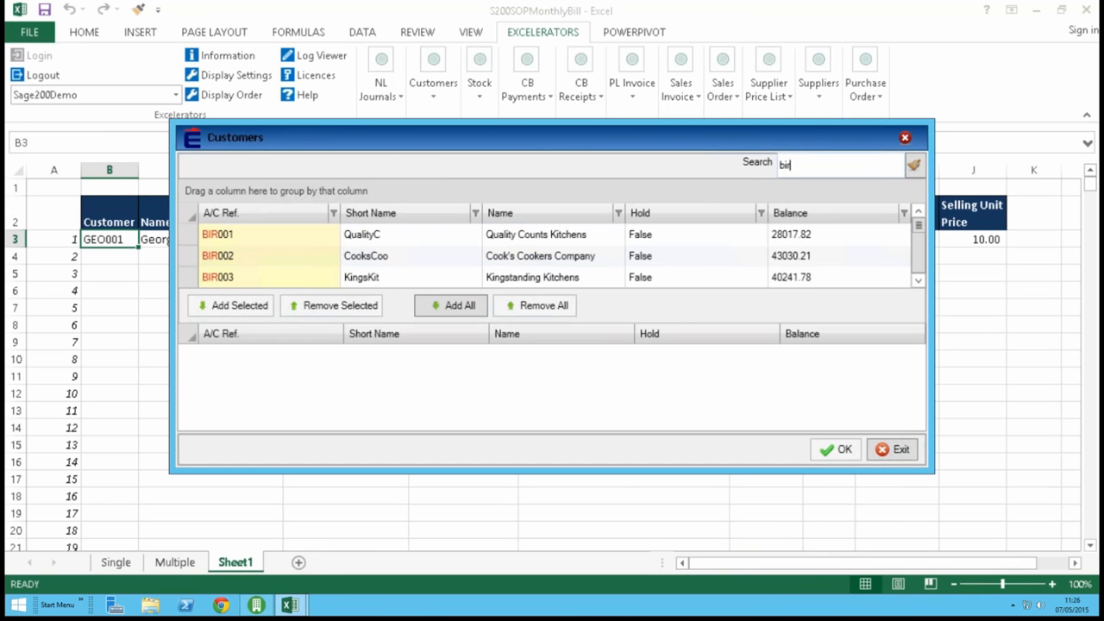
pyautogui.click(271, 241)
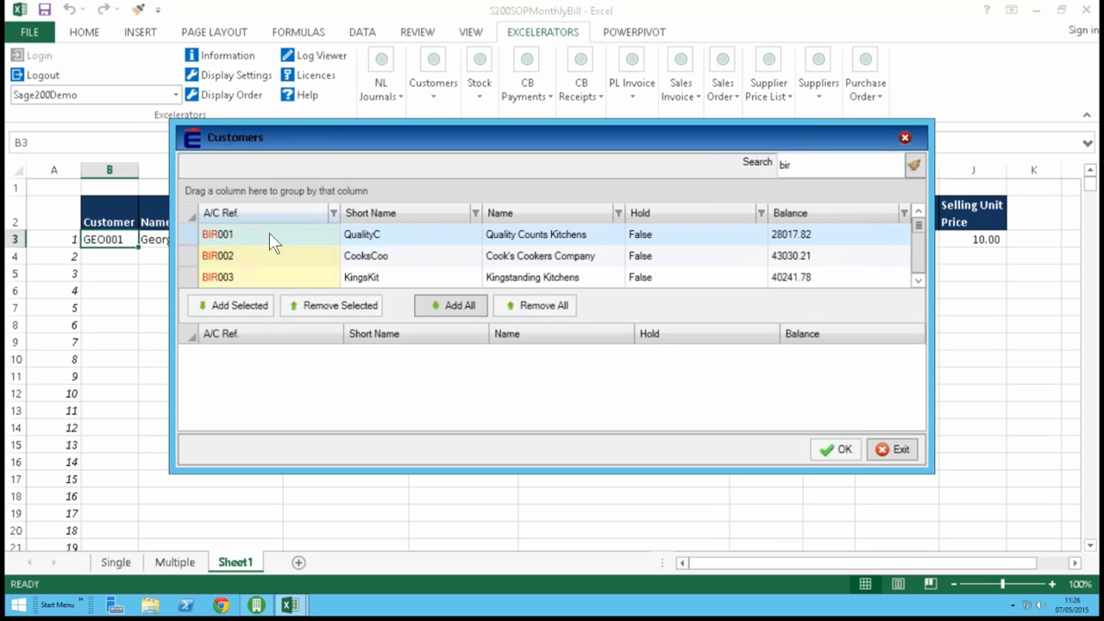
# Step: Assign the customer Quality Counts Kitchens to the first order row and set its request delivery date to 01/06/2015
pyautogui.doubleClick(271, 242)
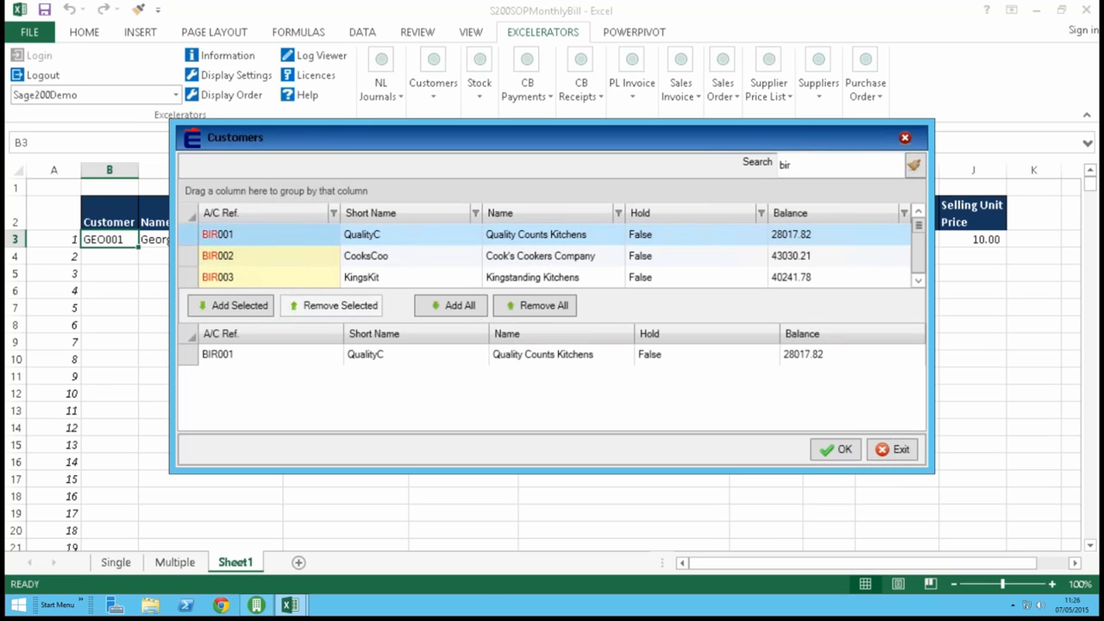
pyautogui.click(836, 450)
pyautogui.click(326, 240)
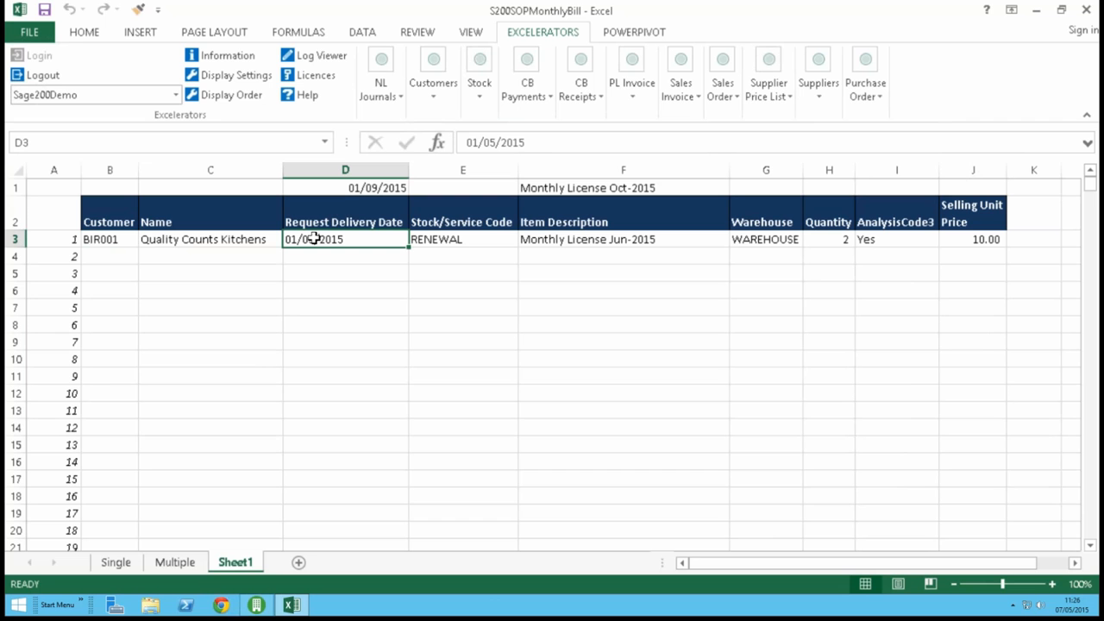
pyautogui.doubleClick(315, 239)
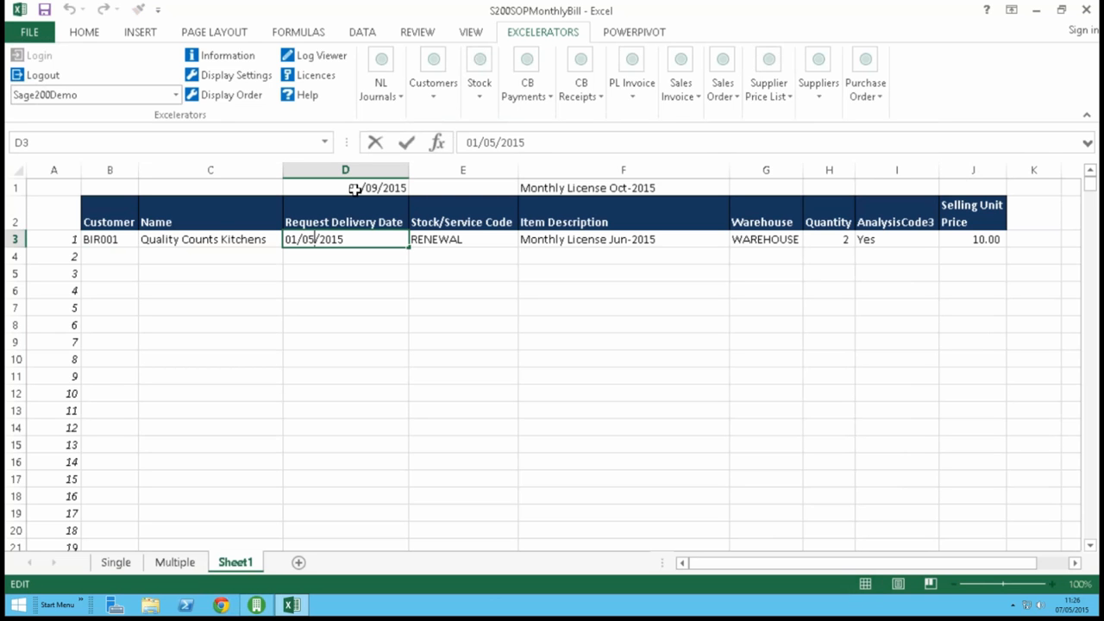
pyautogui.press('BackSpace')
pyautogui.write('6')
pyautogui.press('Tab')
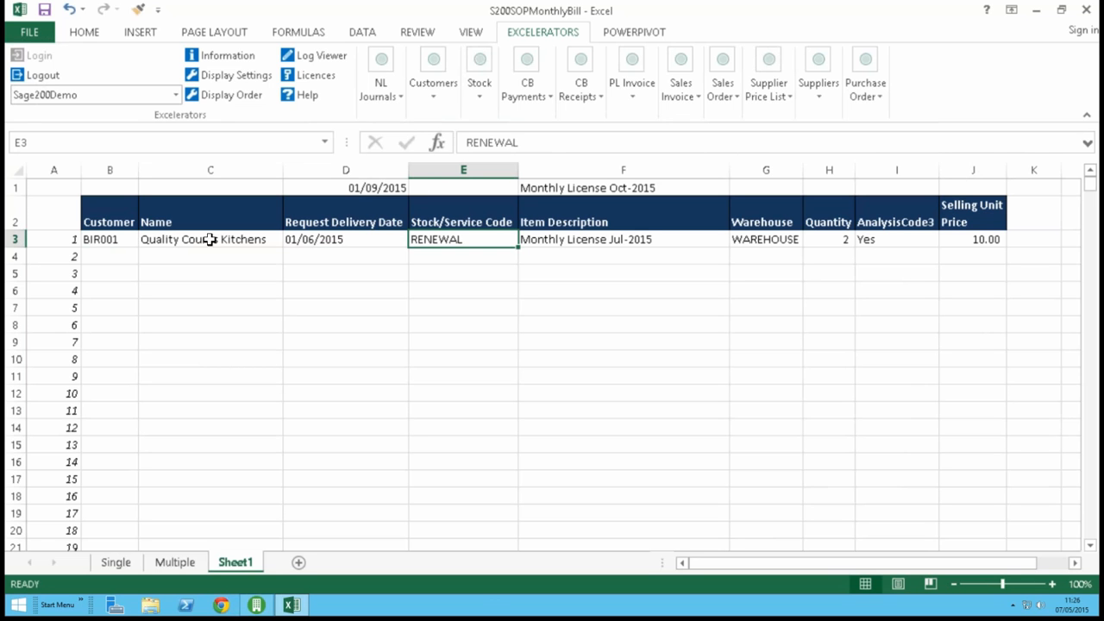
# Step: Set the quantity in the first order row to 3
pyautogui.click(834, 240)
pyautogui.write('3')
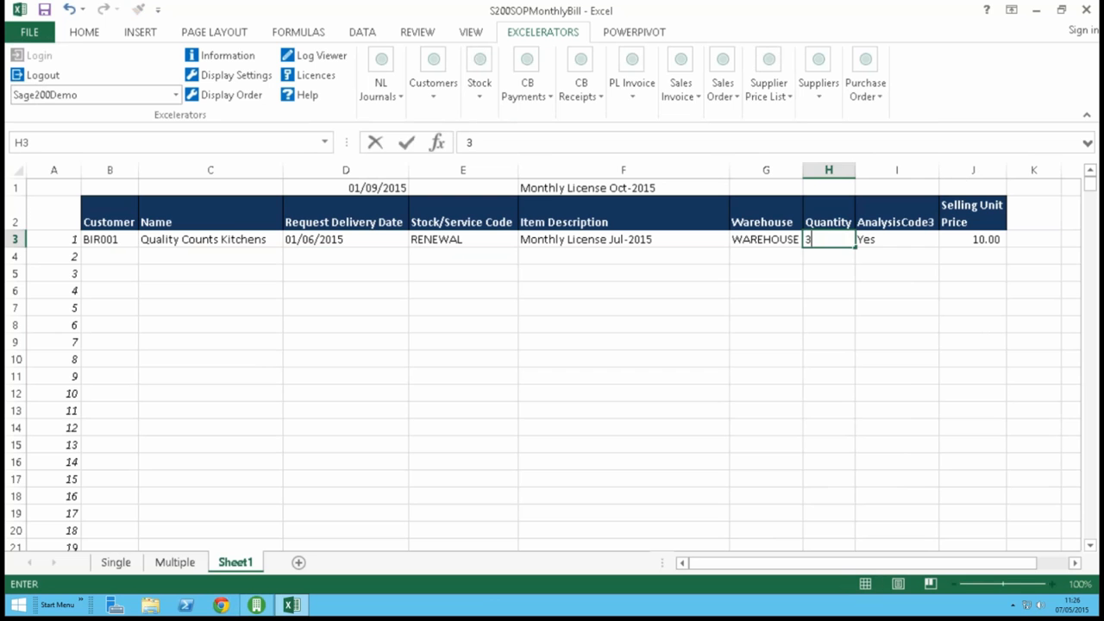
pyautogui.press('Tab')
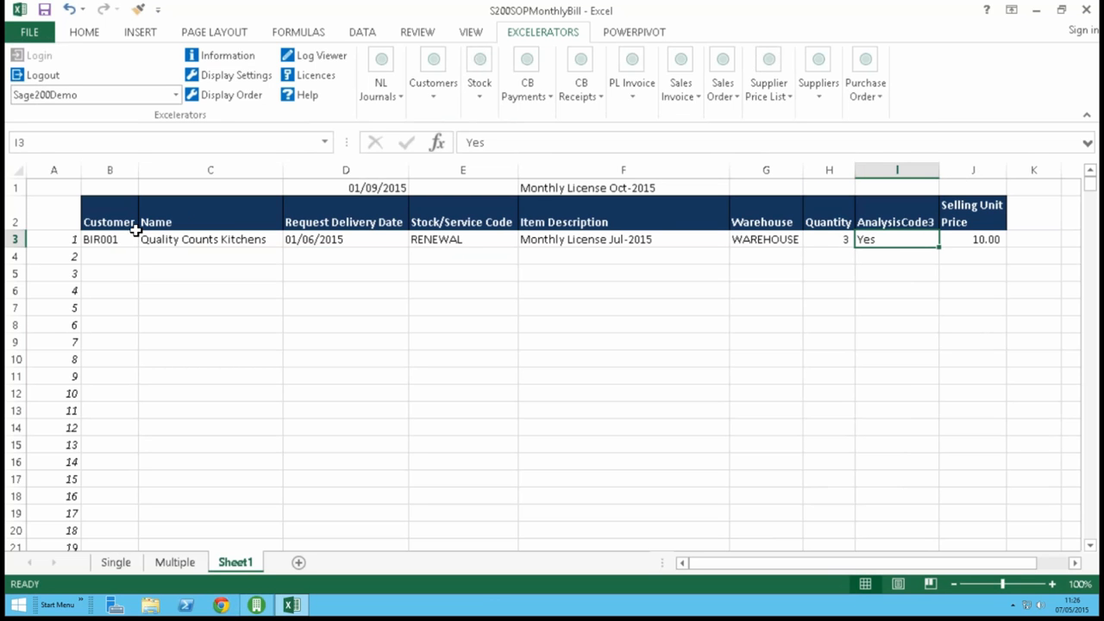
# Step: Copy the first order row, from Customer through Selling Unit Price, into row 4 directly below
pyautogui.moveTo(112, 245); pyautogui.dragTo(993, 239)
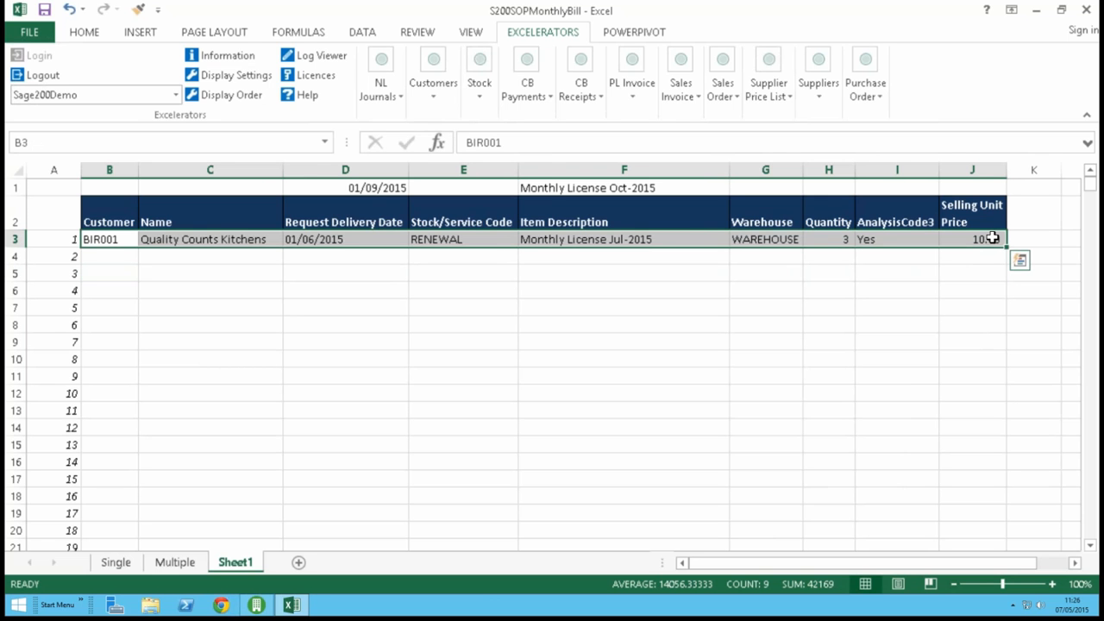
pyautogui.hotkey('ctrl', 'c')
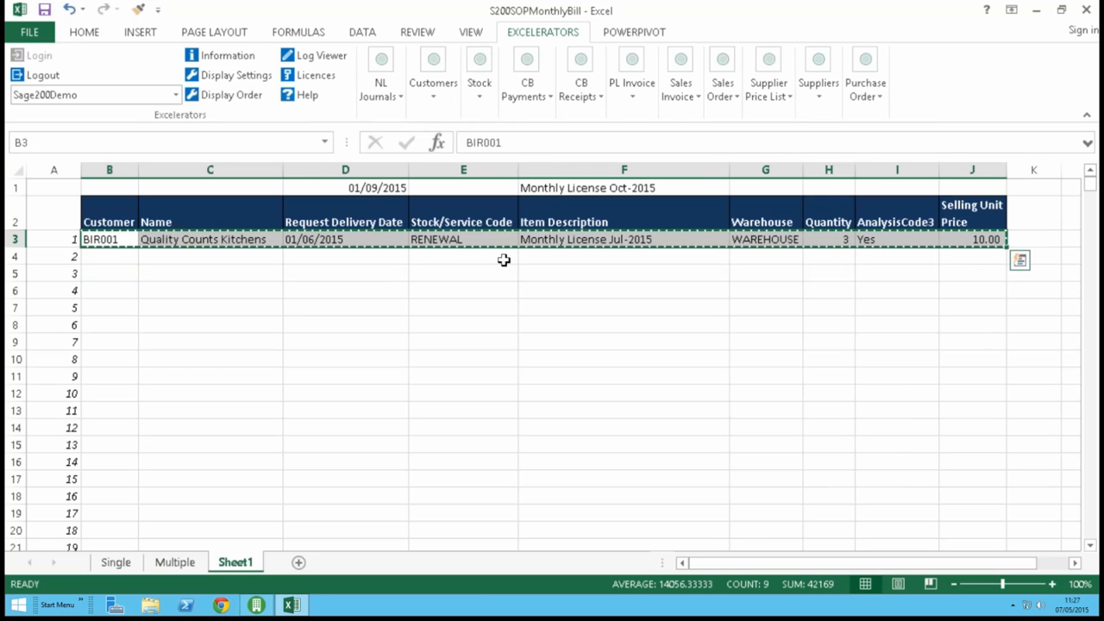
pyautogui.hotkey('ctrl', 'v')
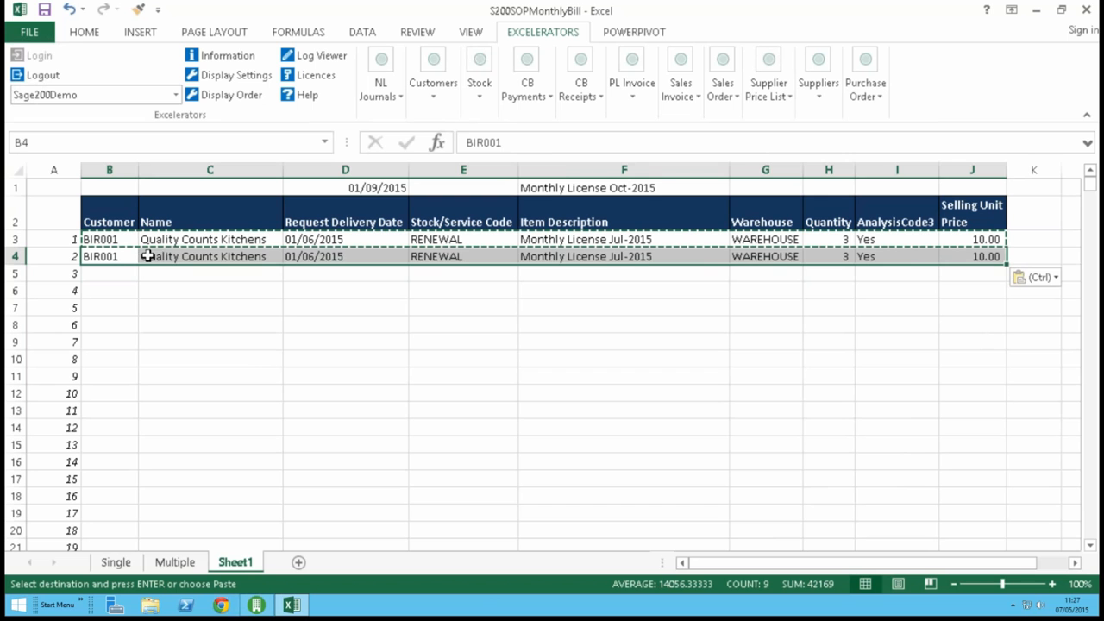
# Step: Set the request delivery date of the second order row to 01/07/2015
pyautogui.click(337, 258)
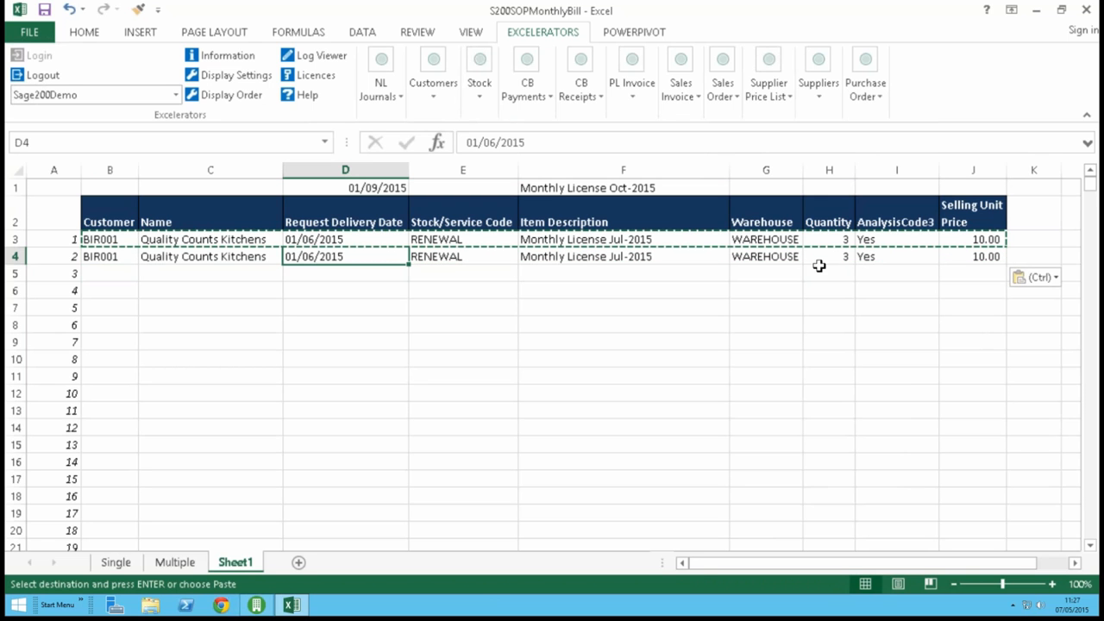
pyautogui.doubleClick(316, 257)
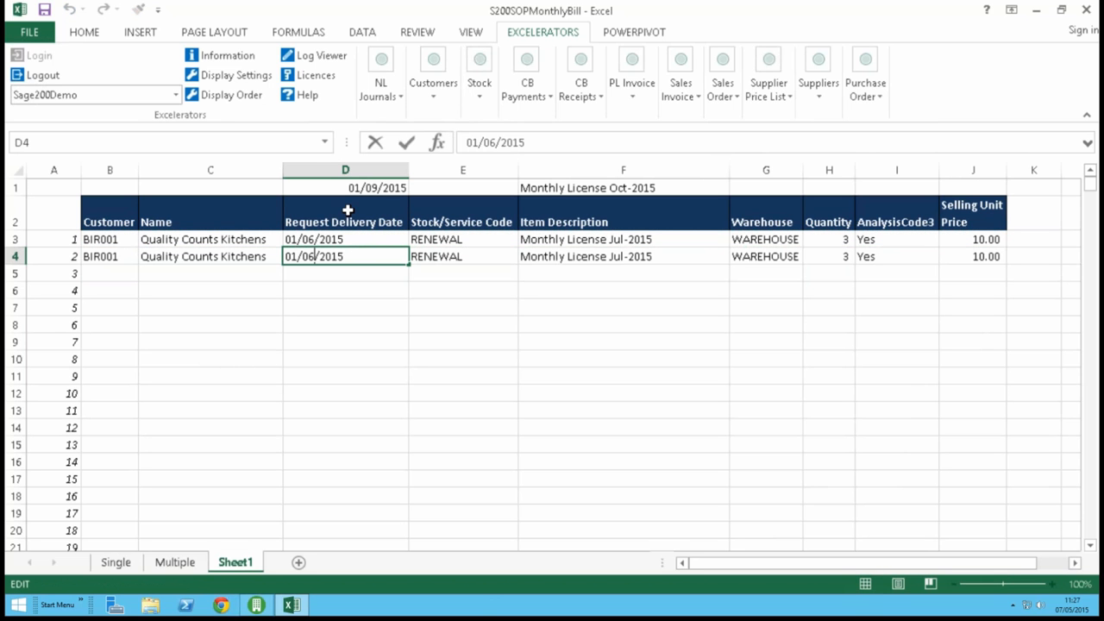
pyautogui.press('BackSpace')
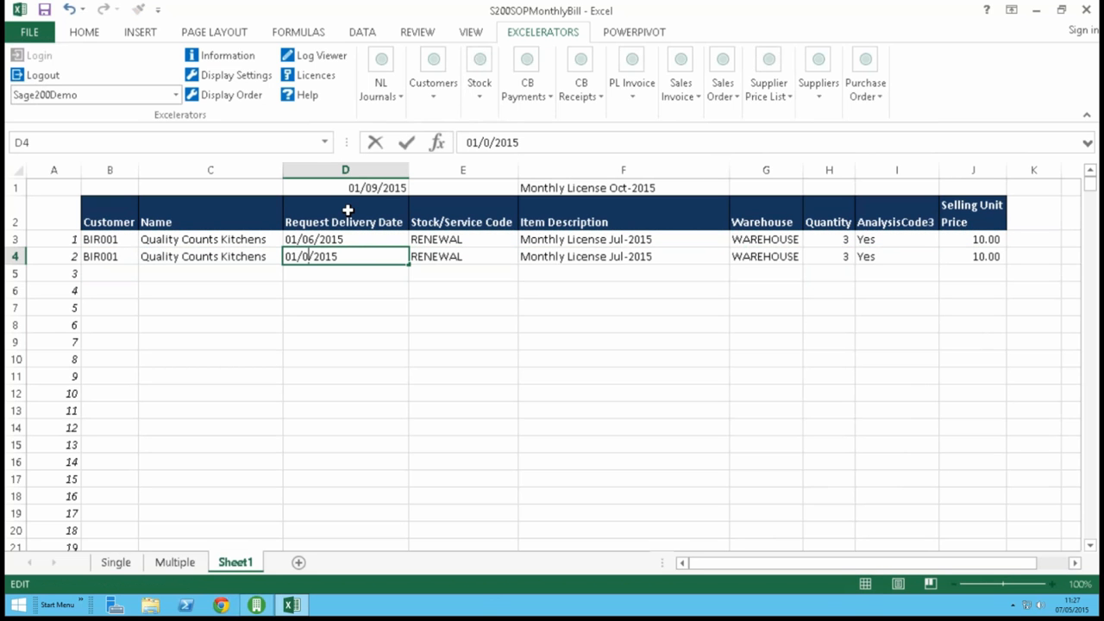
pyautogui.write('7')
pyautogui.press('Tab')
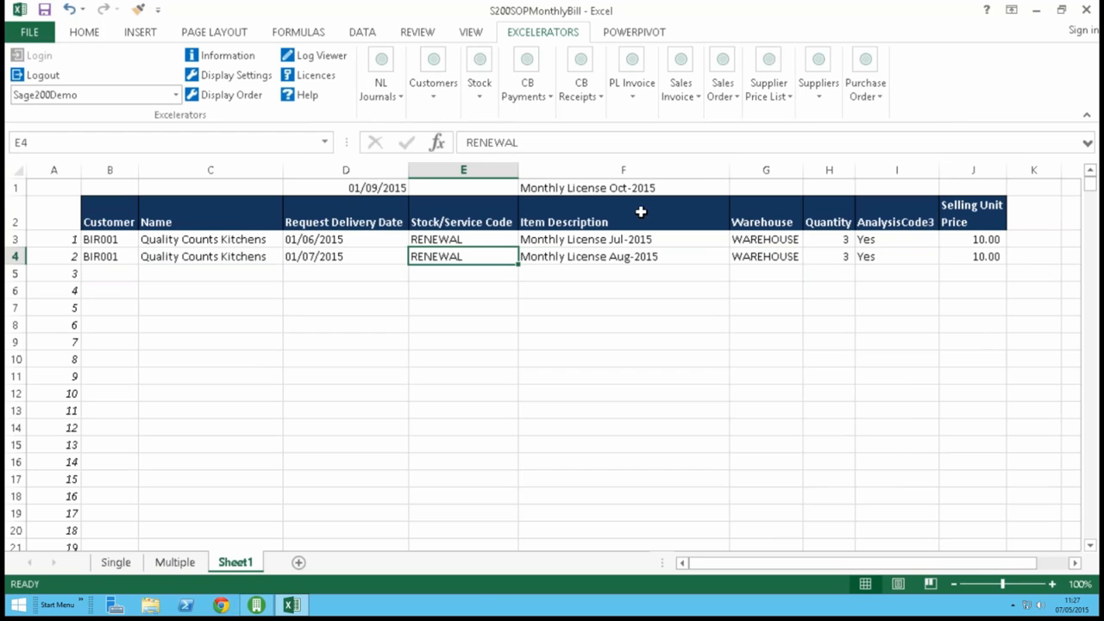
# Step: Fill the two order rows down to row 38, continuing the monthly delivery dates through 01/05/2018
pyautogui.click(636, 240)
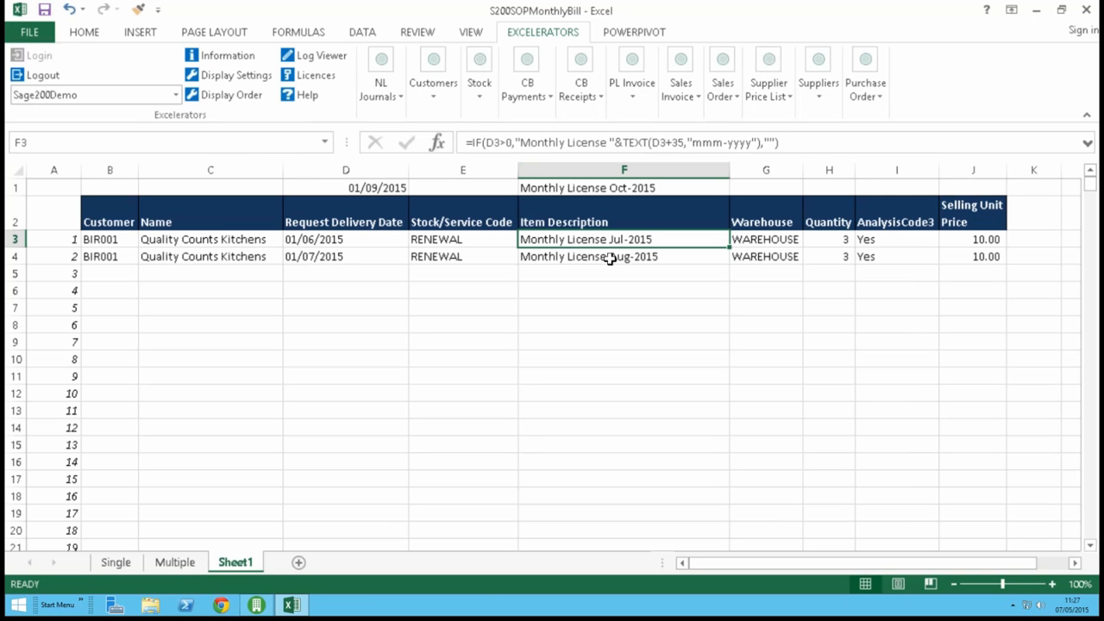
pyautogui.moveTo(112, 241); pyautogui.dragTo(972, 331)
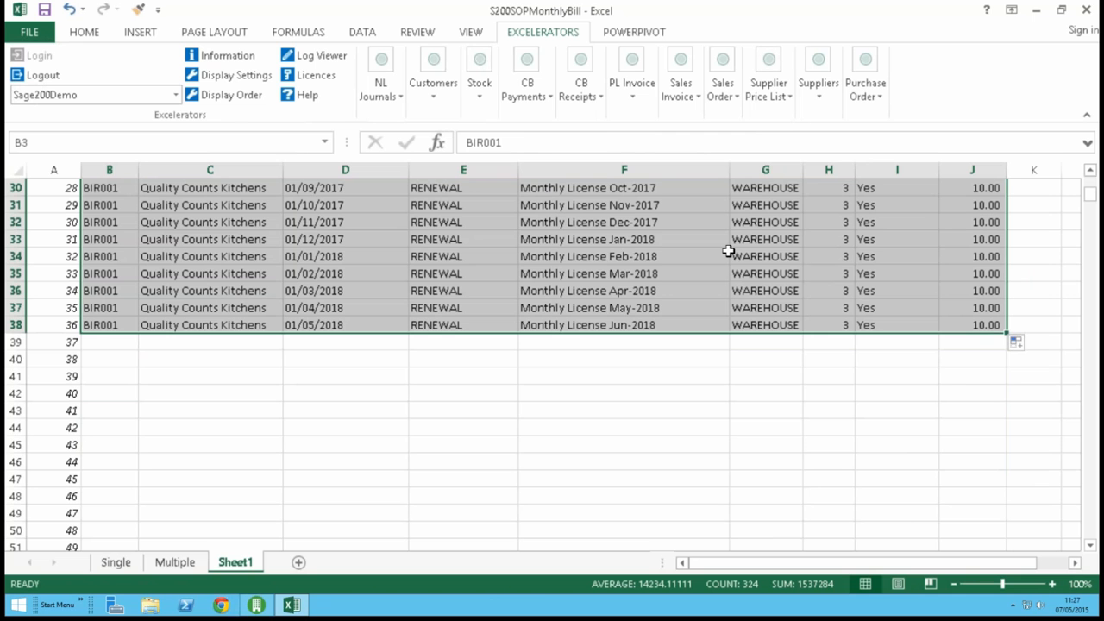
pyautogui.scroll(1, 729, 251)
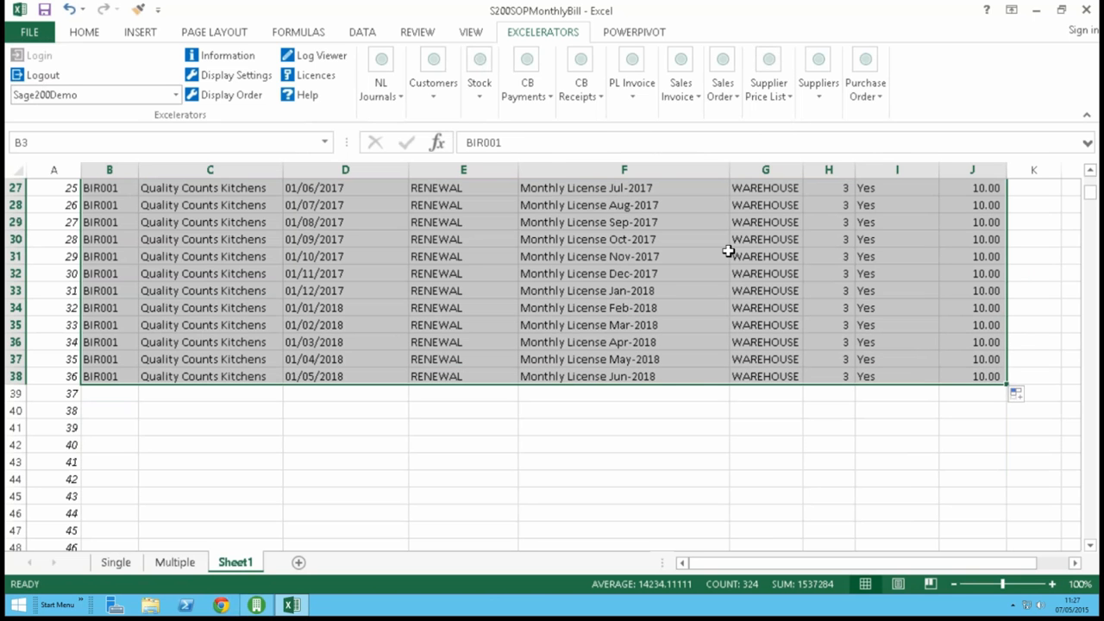
pyautogui.scroll(2, 729, 251)
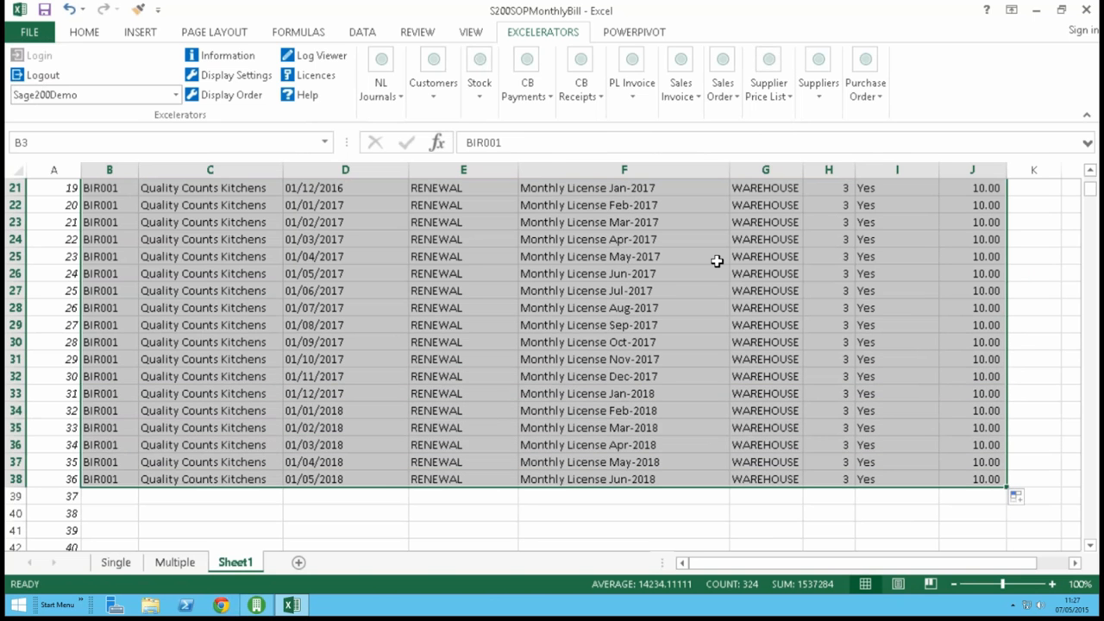
pyautogui.scroll(7, 656, 264)
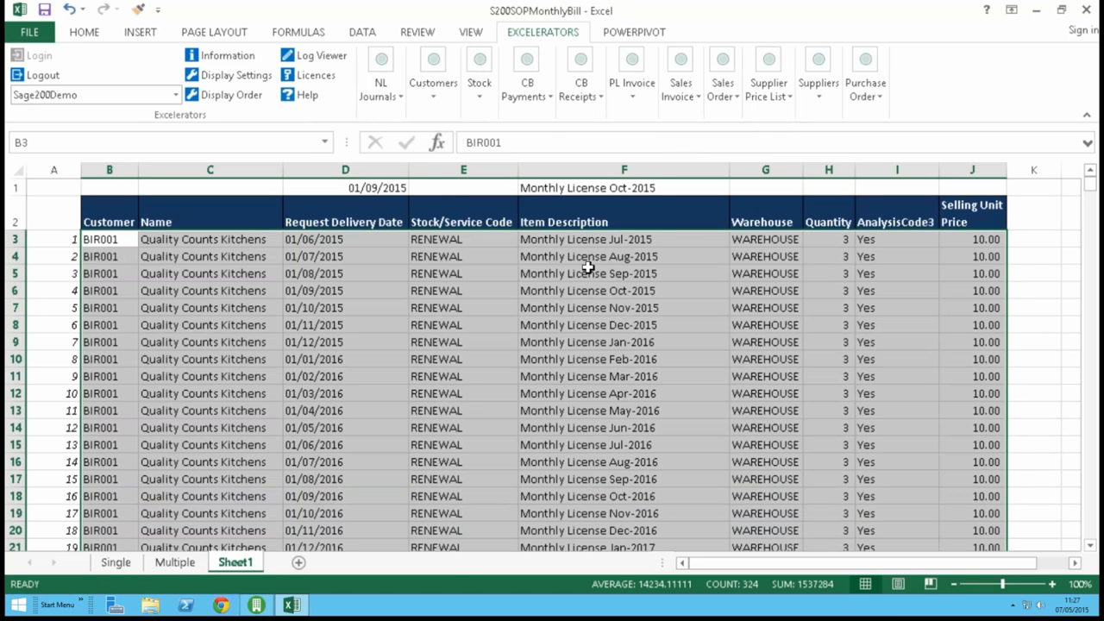
# Step: Validate the sales order rows on the sheet and dismiss the alert
pyautogui.click(587, 269)
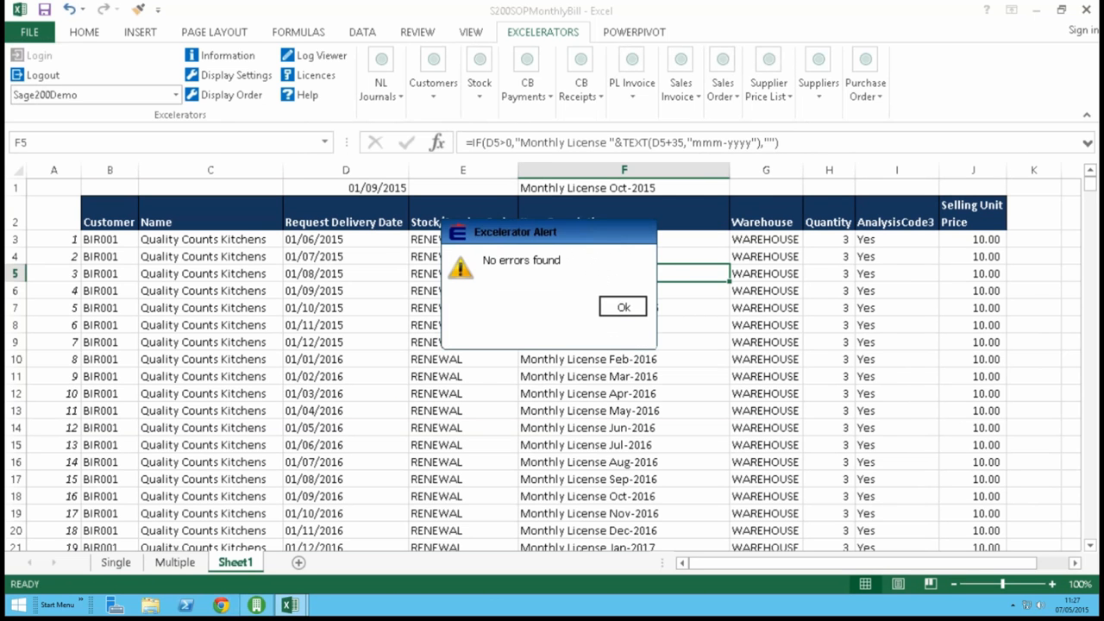
pyautogui.click(624, 307)
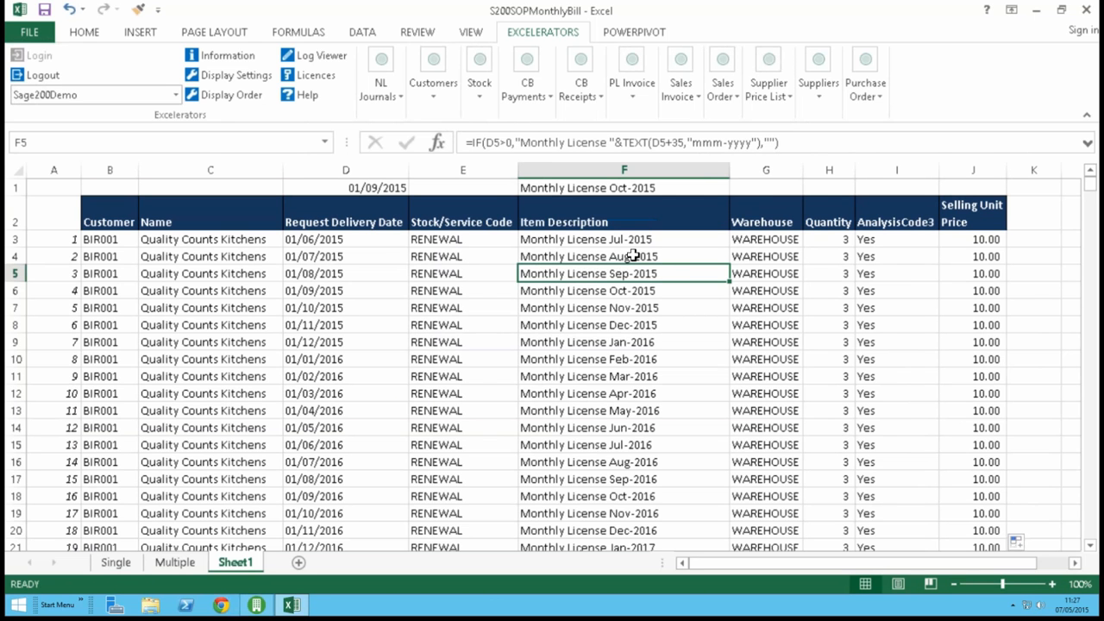
# Step: Switch to Sage 200 and open the Sales Orders List under Sales Order Processing
pyautogui.click(262, 605)
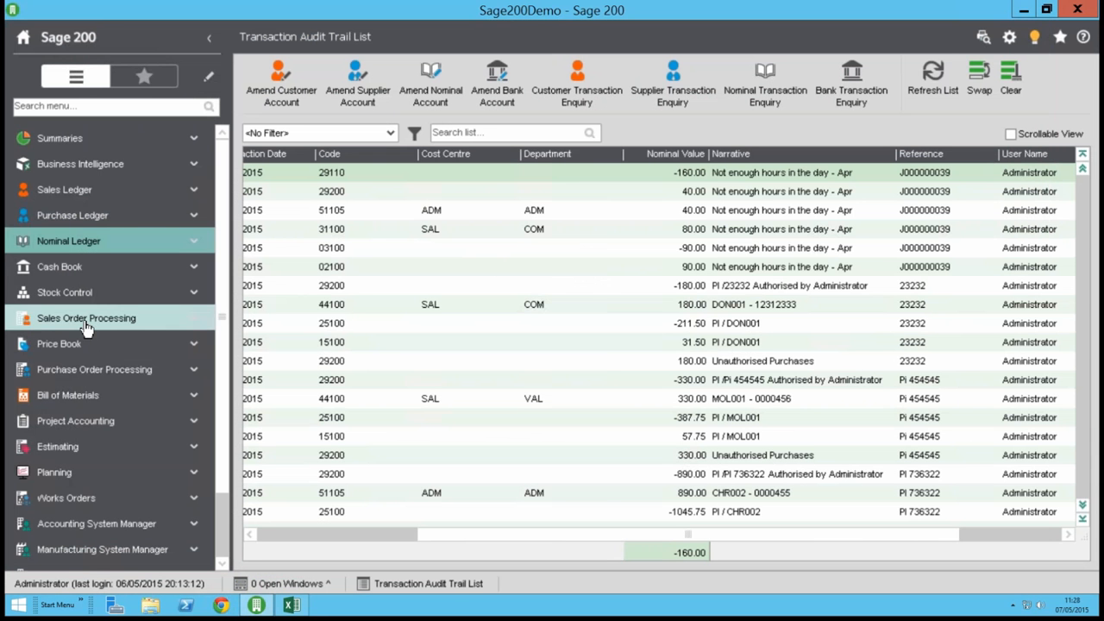
pyautogui.click(95, 317)
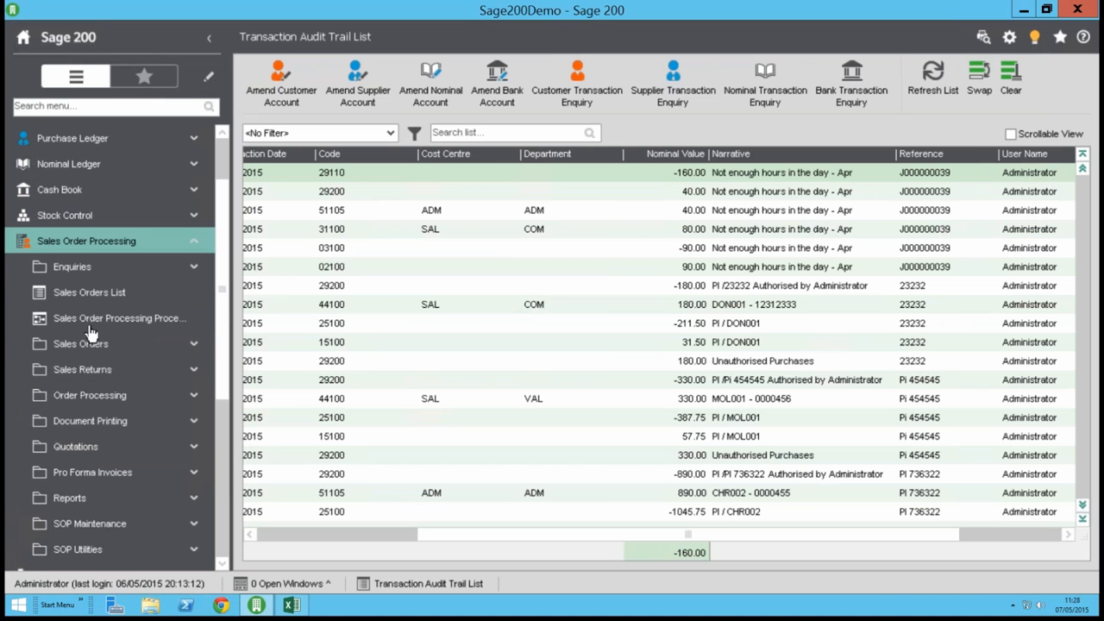
pyautogui.click(90, 292)
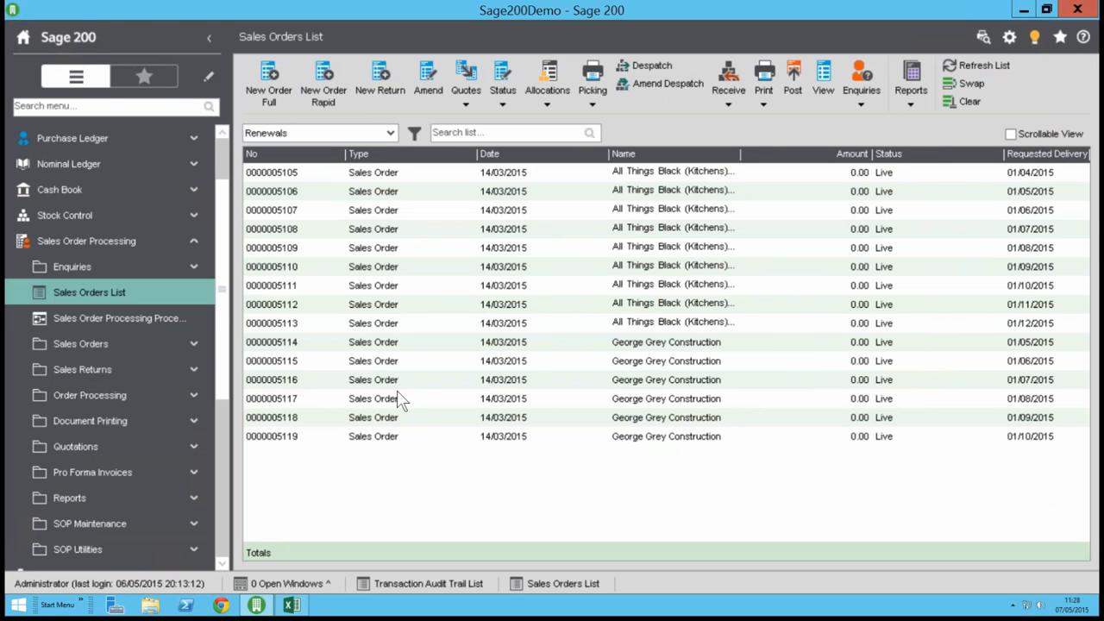
# Step: Switch back to Excel and rename the AnalysisCode3 column heading to Renewals
pyautogui.click(291, 605)
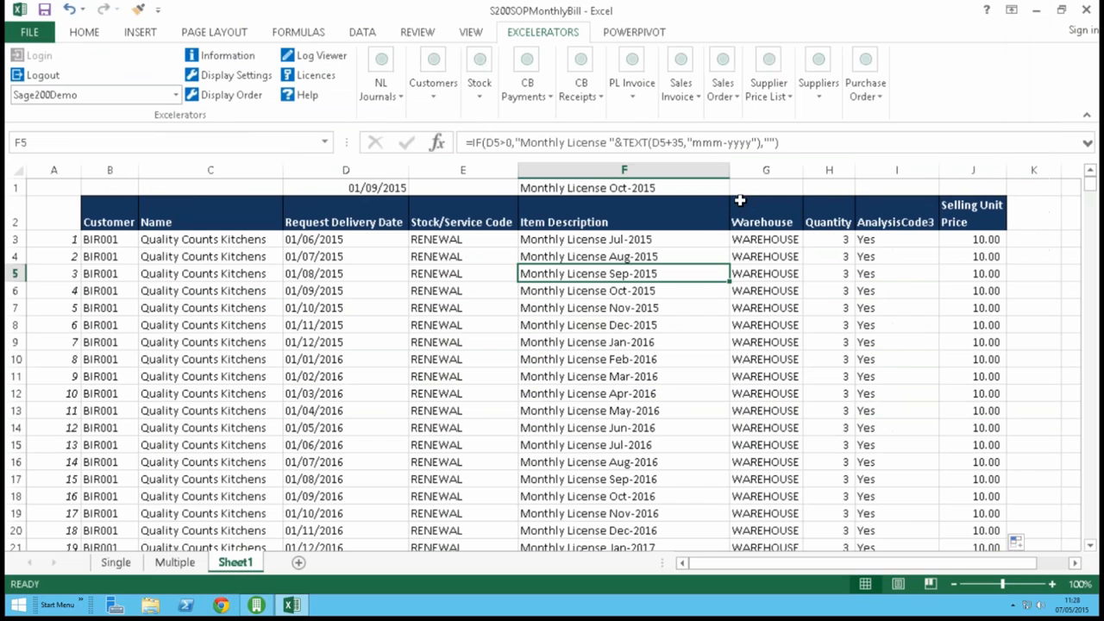
pyautogui.click(897, 224)
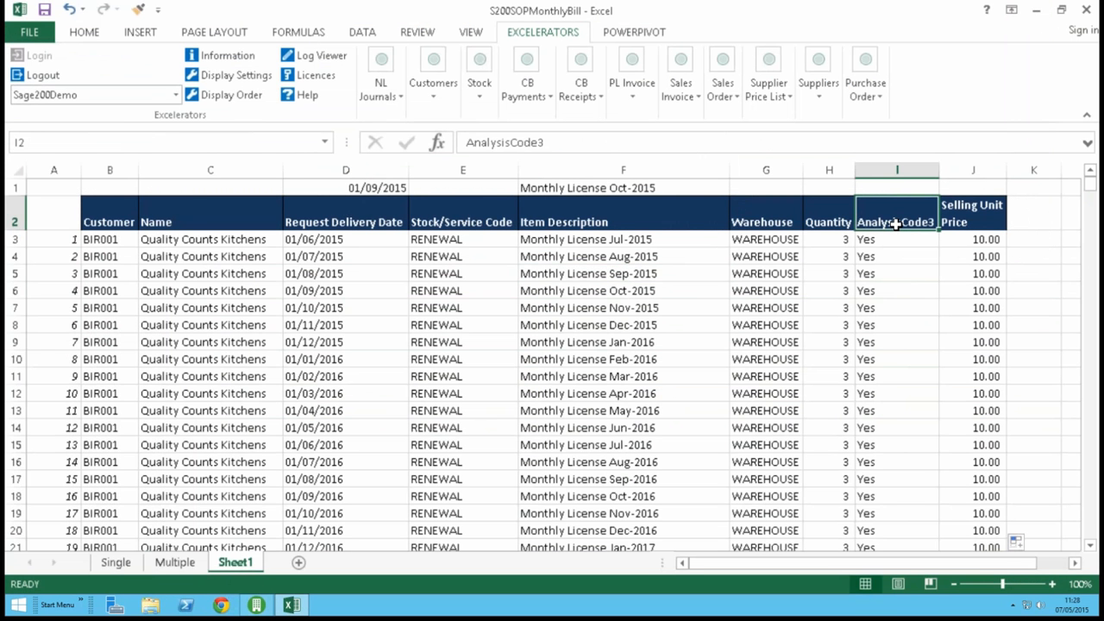
pyautogui.write('Re')
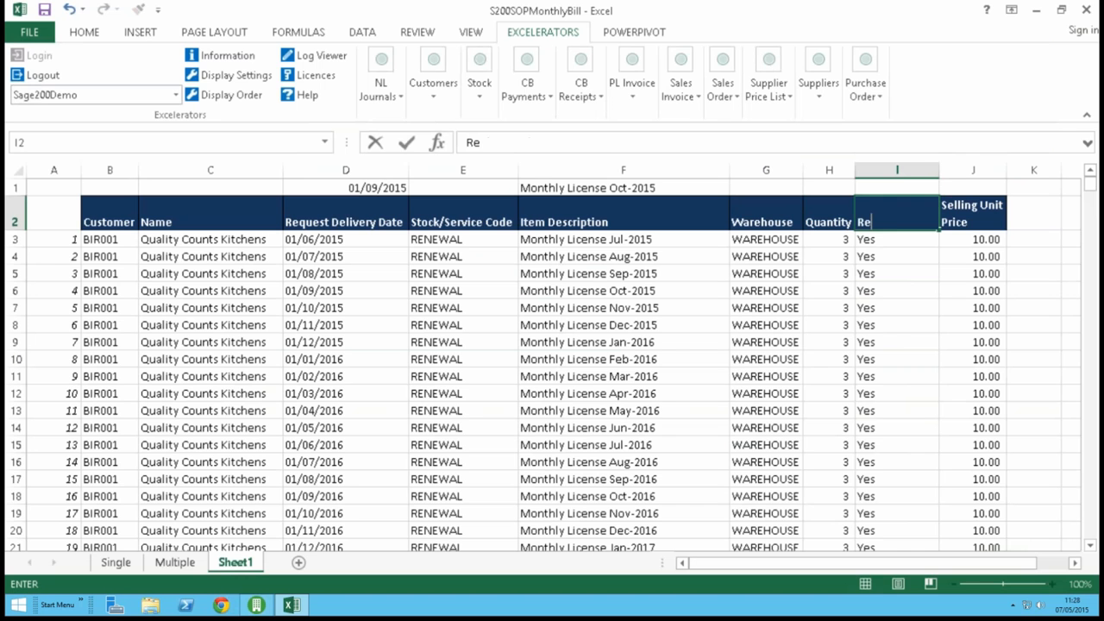
pyautogui.write('newals')
pyautogui.press('Tab')
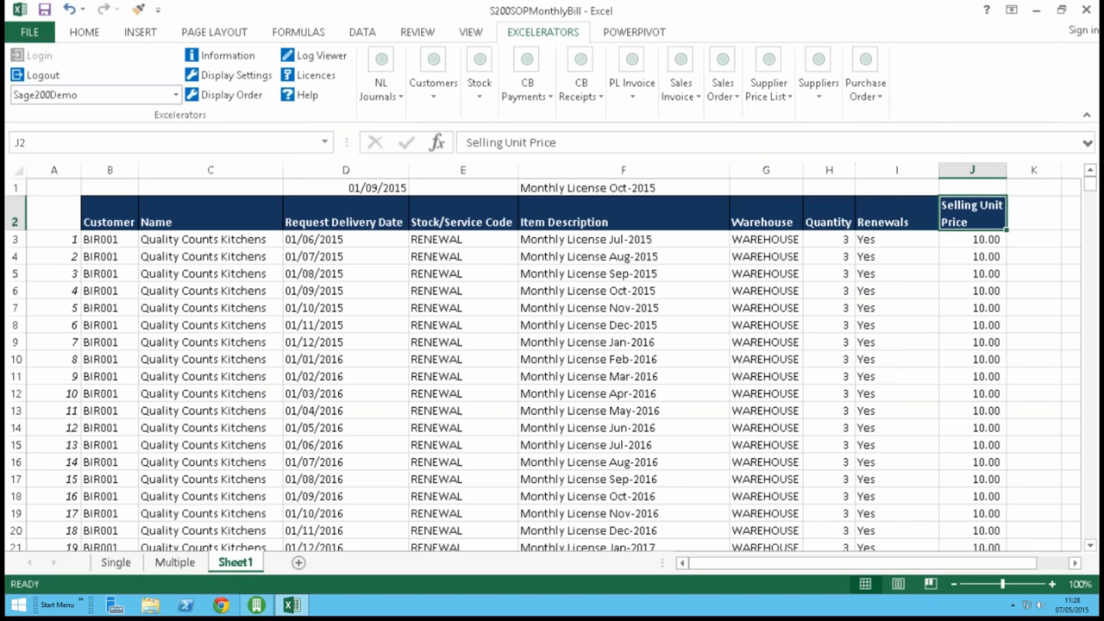
# Step: Save the completed sales order rows to Sage, confirming the save and dismissing the information message
pyautogui.click(885, 241)
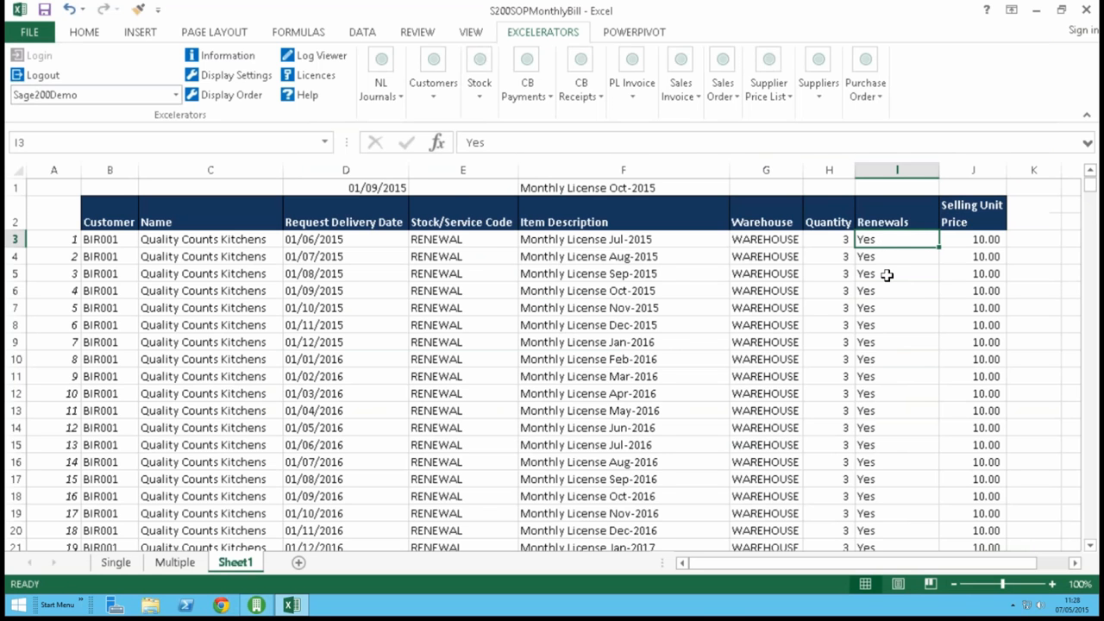
pyautogui.scroll(-5, 887, 275)
pyautogui.scroll(-1, 887, 278)
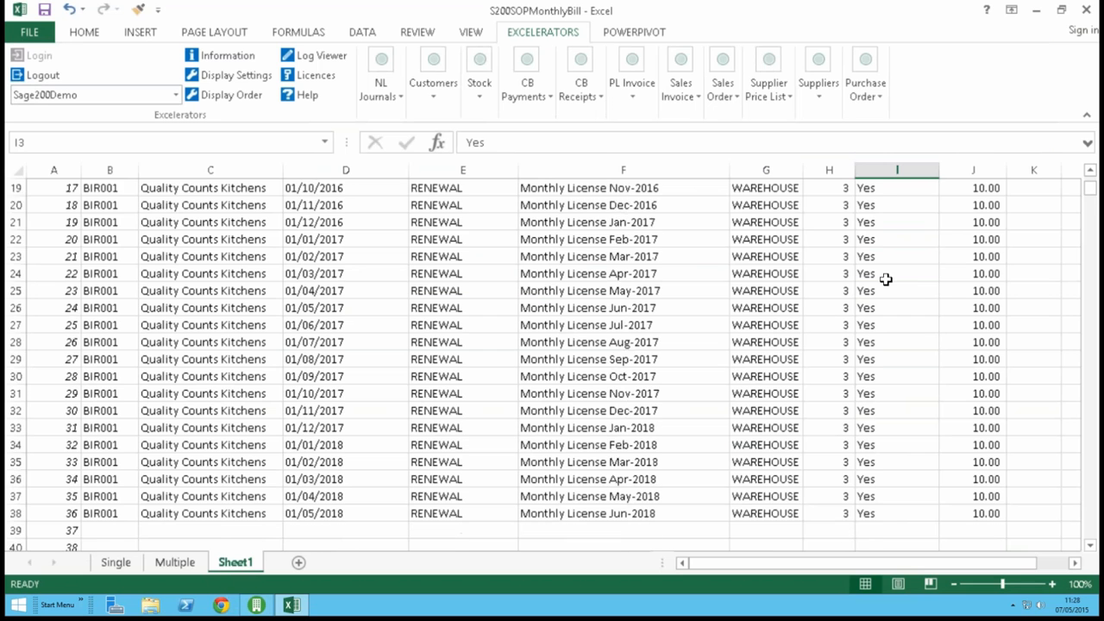
pyautogui.scroll(7, 418, 279)
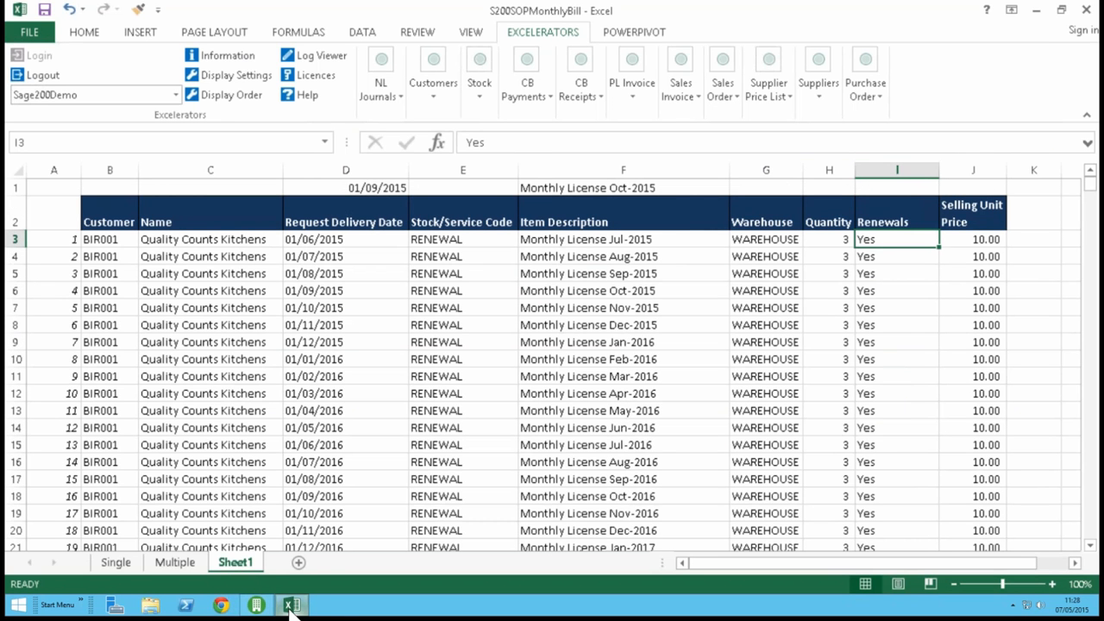
pyautogui.click(256, 605)
pyautogui.click(725, 87)
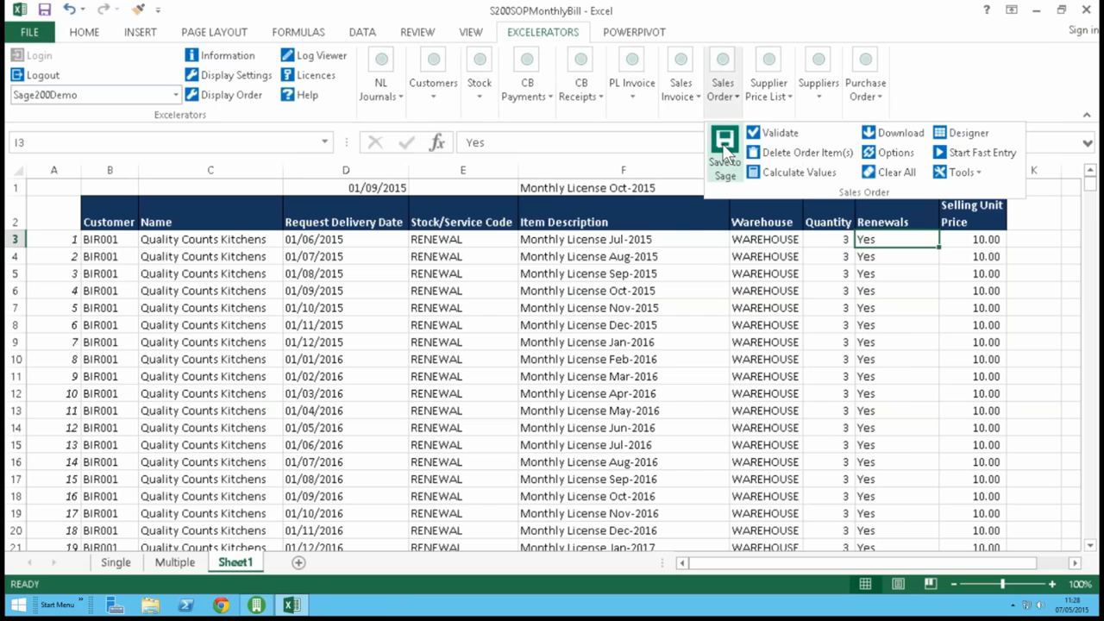
pyautogui.click(726, 155)
pyautogui.click(605, 308)
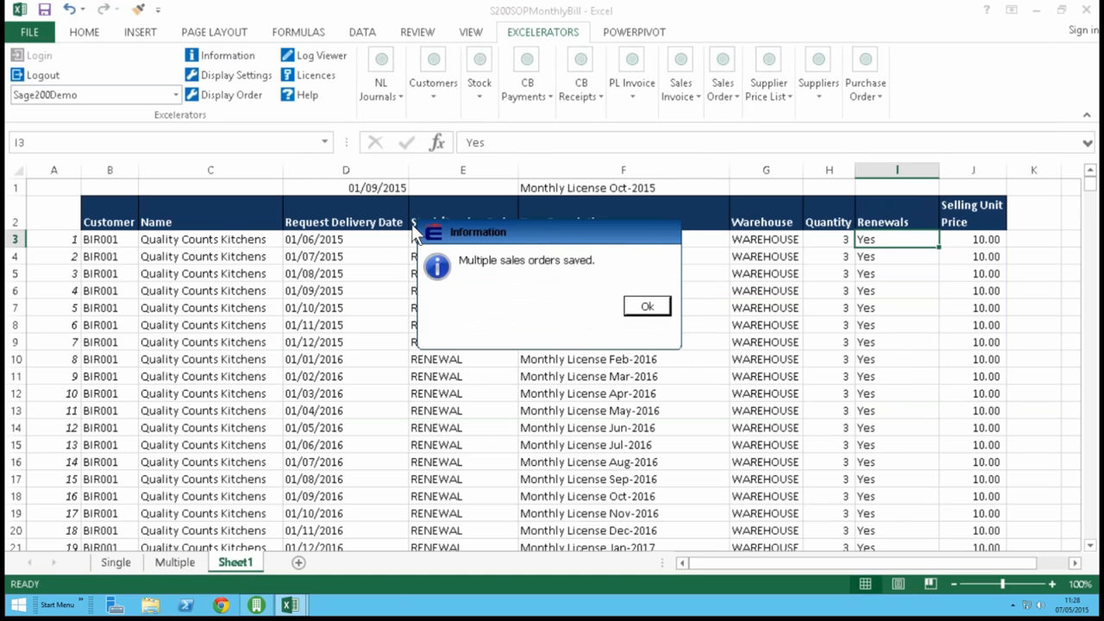
pyautogui.click(654, 312)
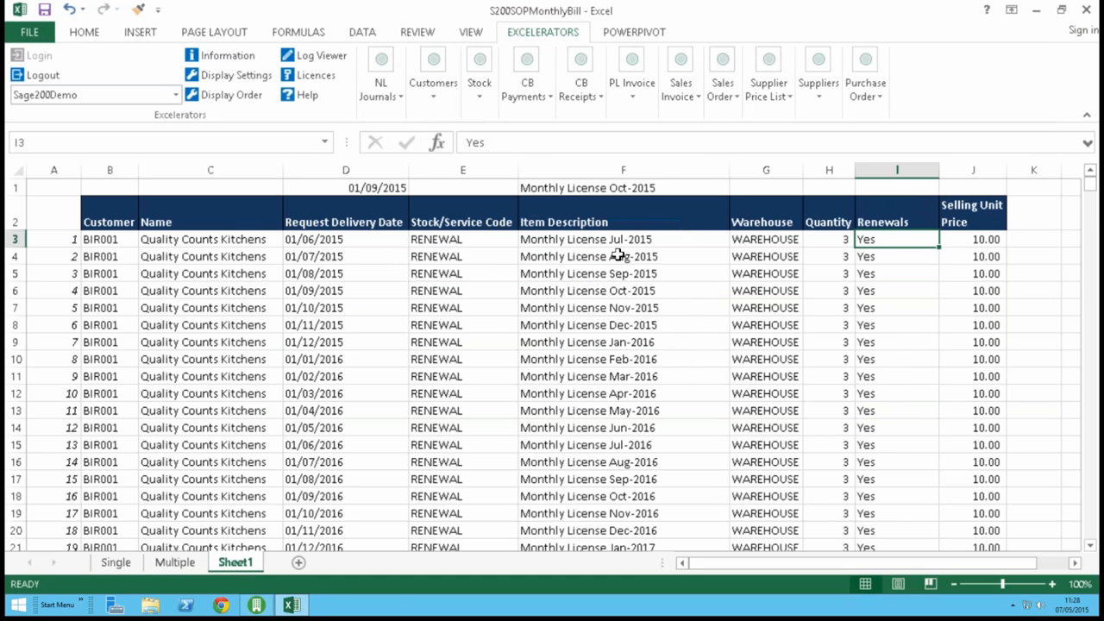
# Step: Switch to Sage 200 and refresh the Sales Orders List
pyautogui.click(622, 242)
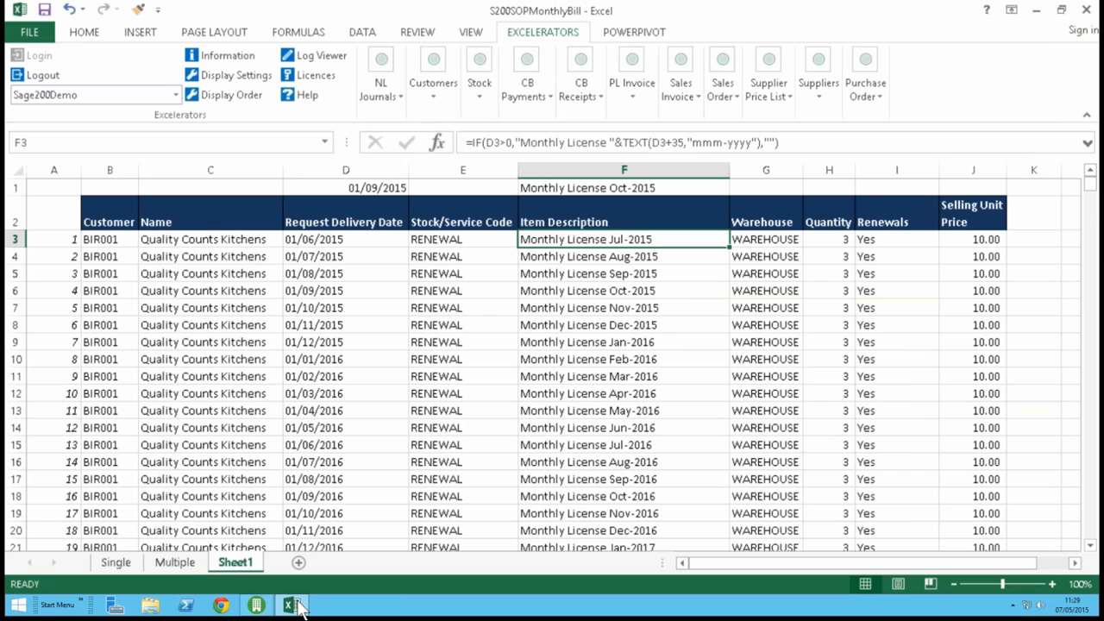
pyautogui.click(257, 606)
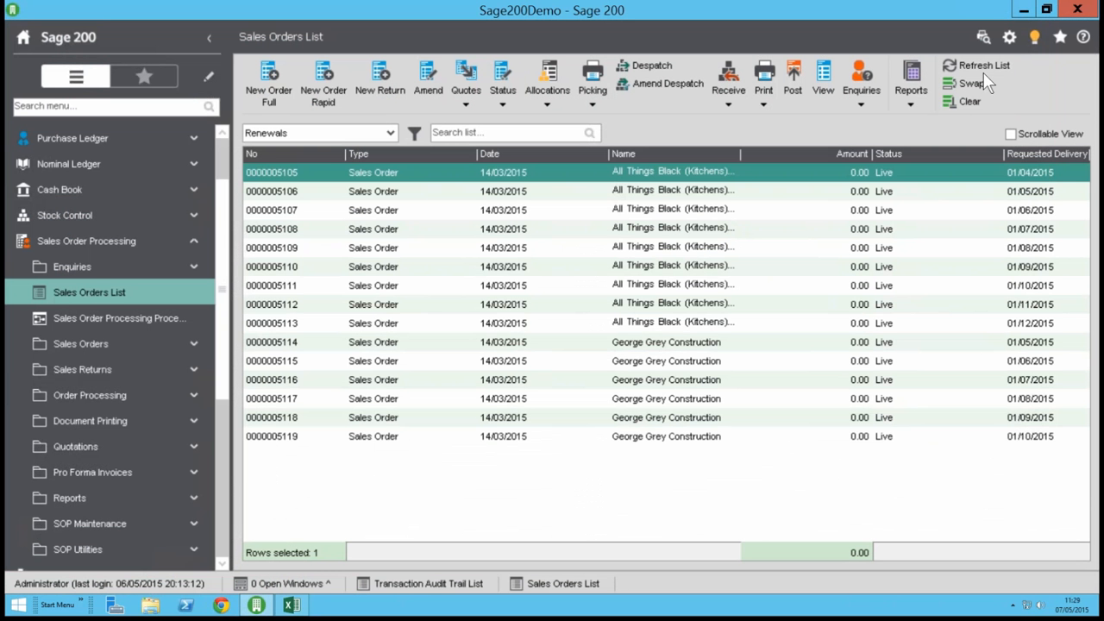
pyautogui.click(982, 68)
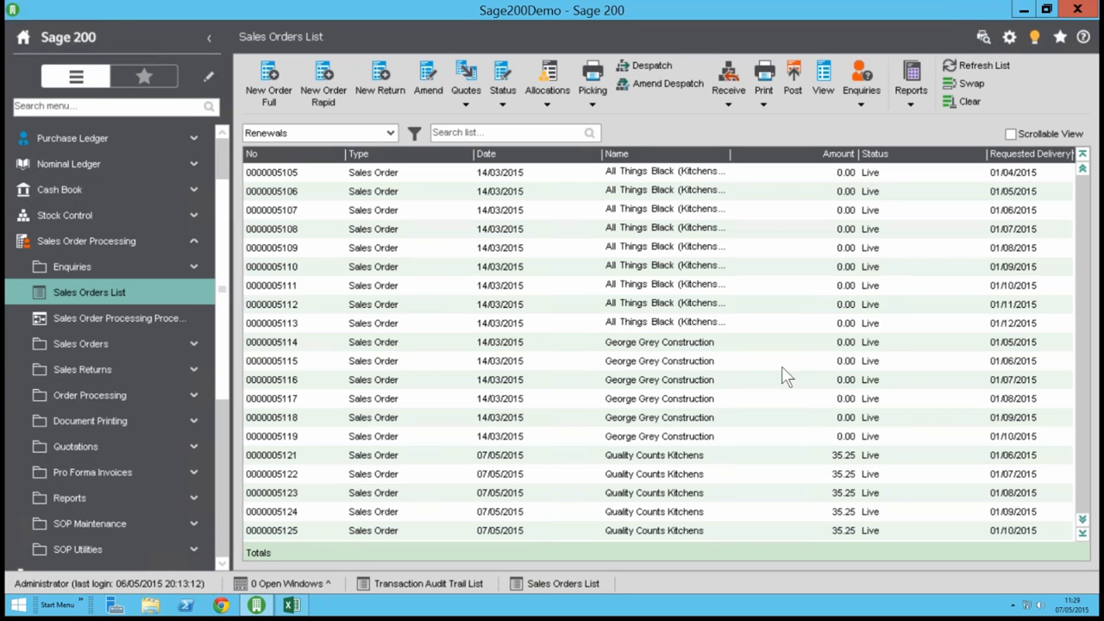
# Step: Check the first new Quality Counts Kitchens order in Sage 200 against the monthly licence rows in Excel
pyautogui.click(537, 455)
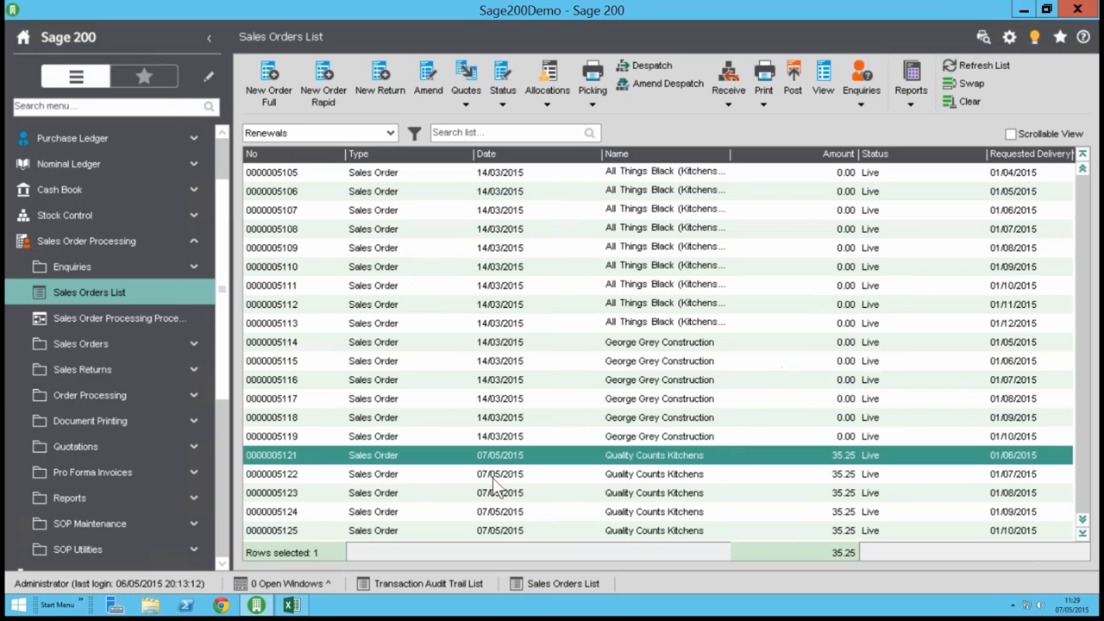
pyautogui.click(293, 605)
pyautogui.click(256, 607)
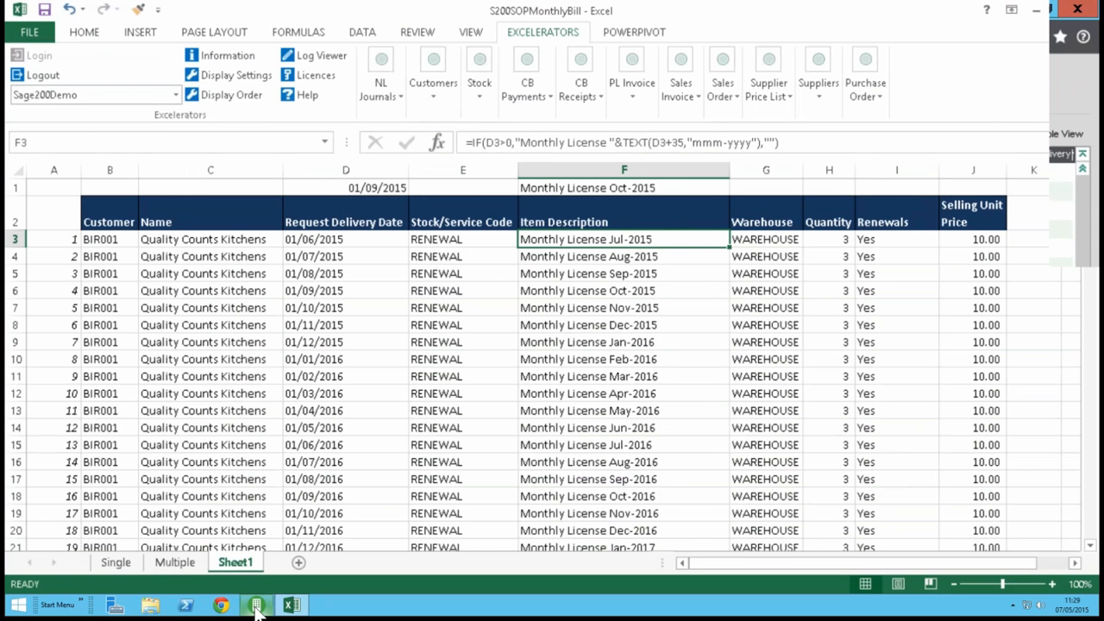
pyautogui.click(256, 606)
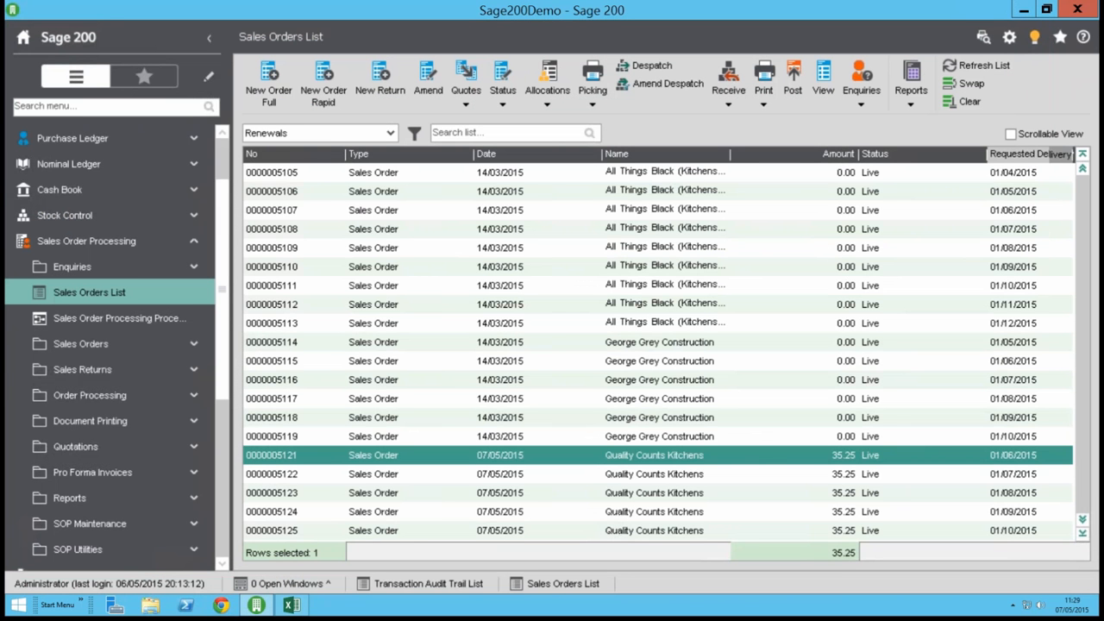
# Step: Sort the orders by requested delivery date and select those due from 01/04/2015 to 01/06/2015
pyautogui.click(1046, 156)
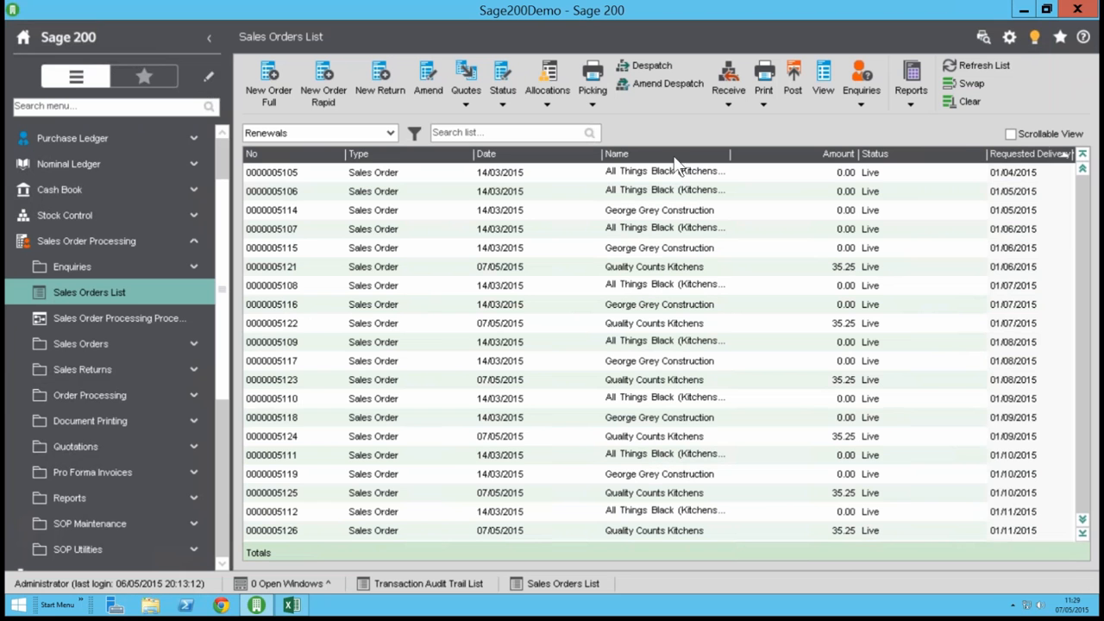
pyautogui.click(278, 175)
pyautogui.keyDown('shift'); pyautogui.click(825, 267); pyautogui.keyUp('shift')
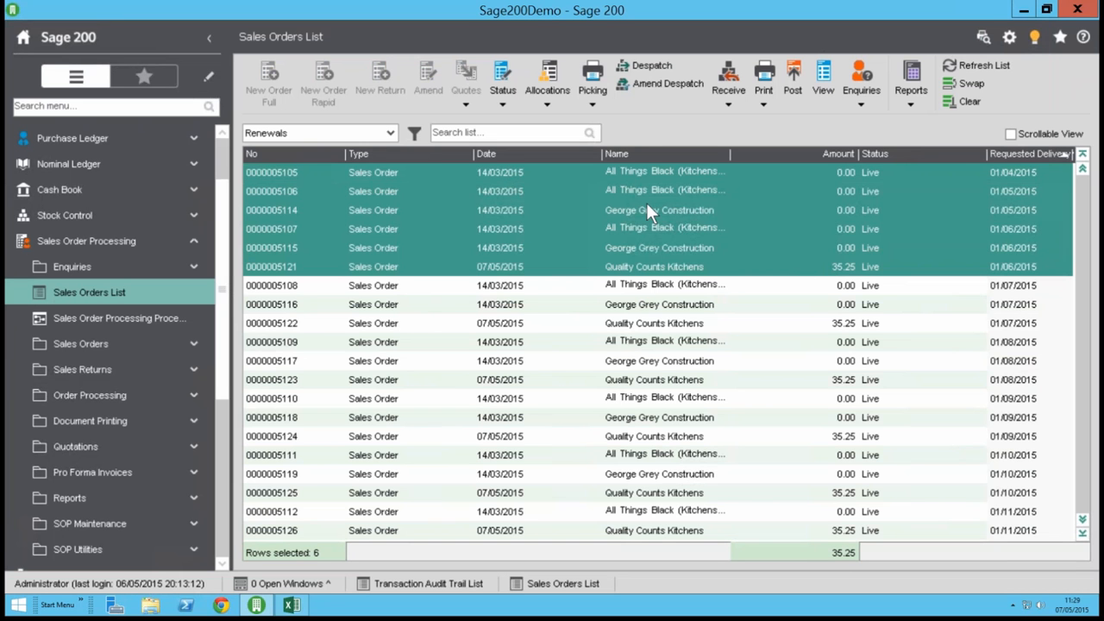
# Step: Save the goods despatch for the selected orders and print all of their invoices
pyautogui.click(651, 66)
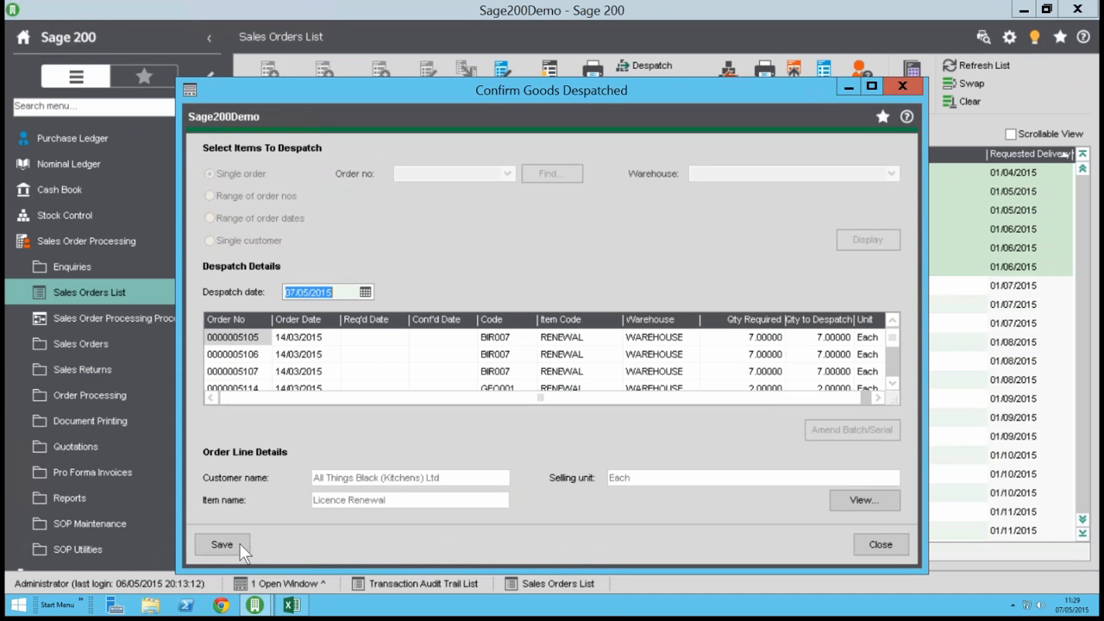
pyautogui.click(223, 542)
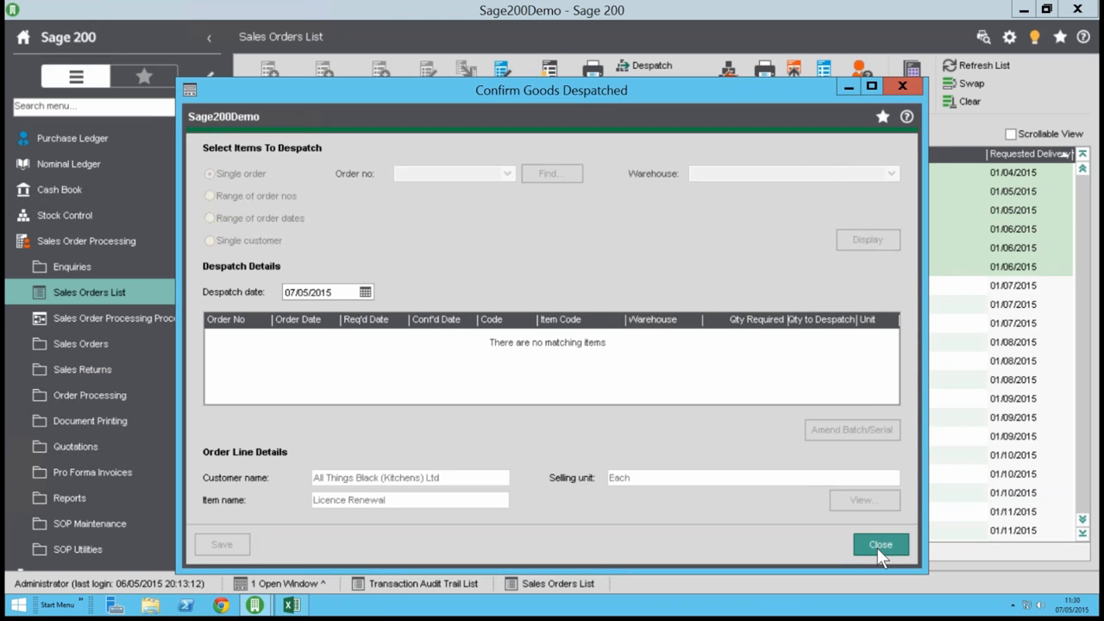
pyautogui.click(879, 545)
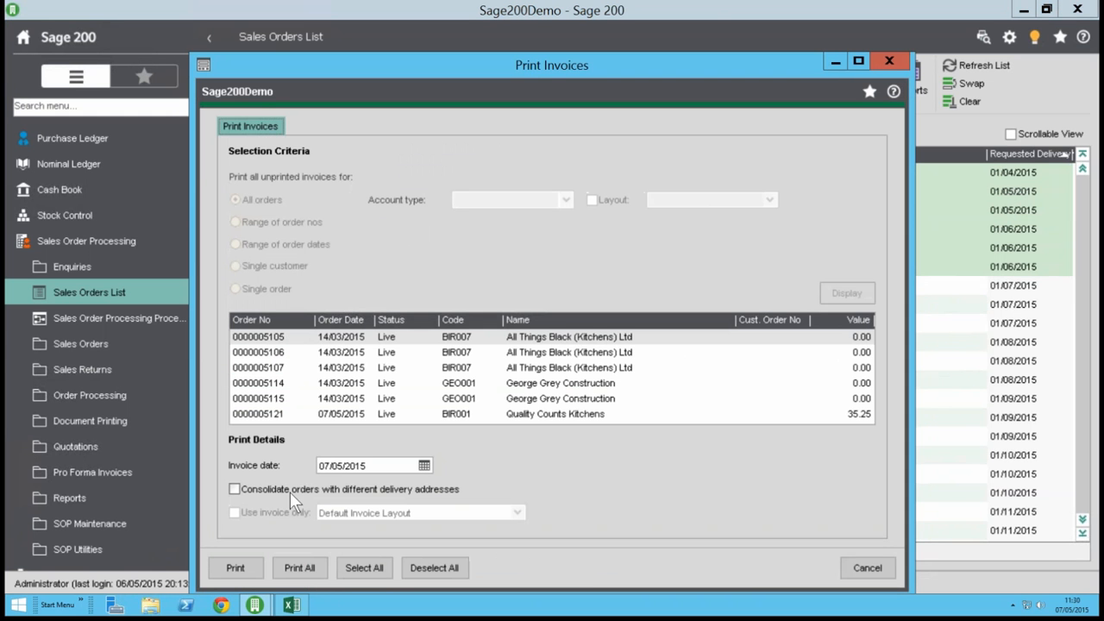
pyautogui.click(298, 568)
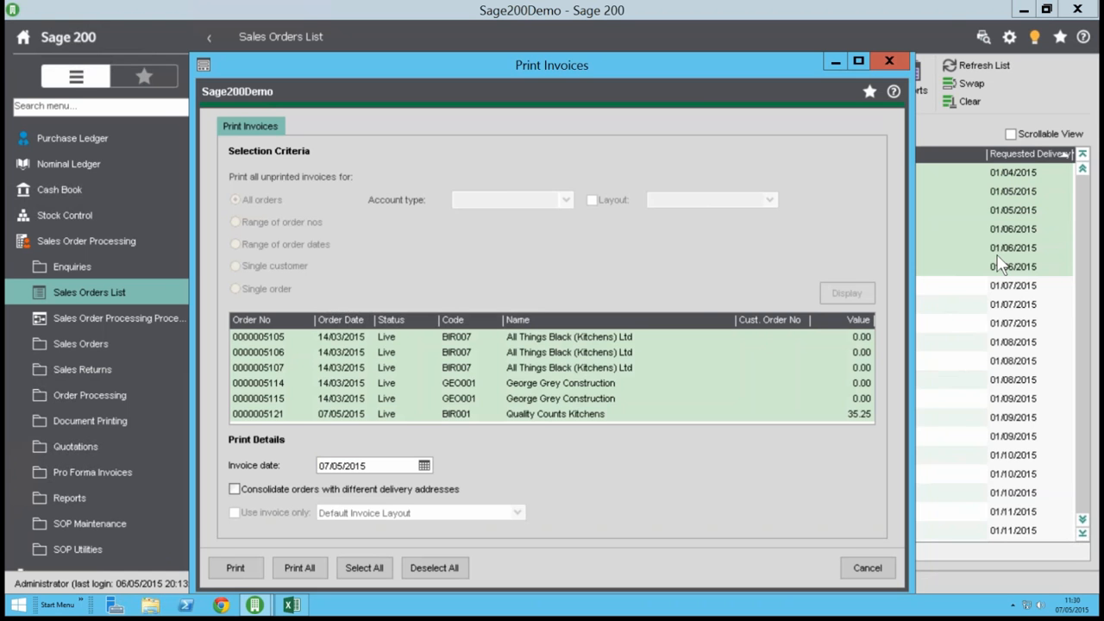
pyautogui.click(648, 369)
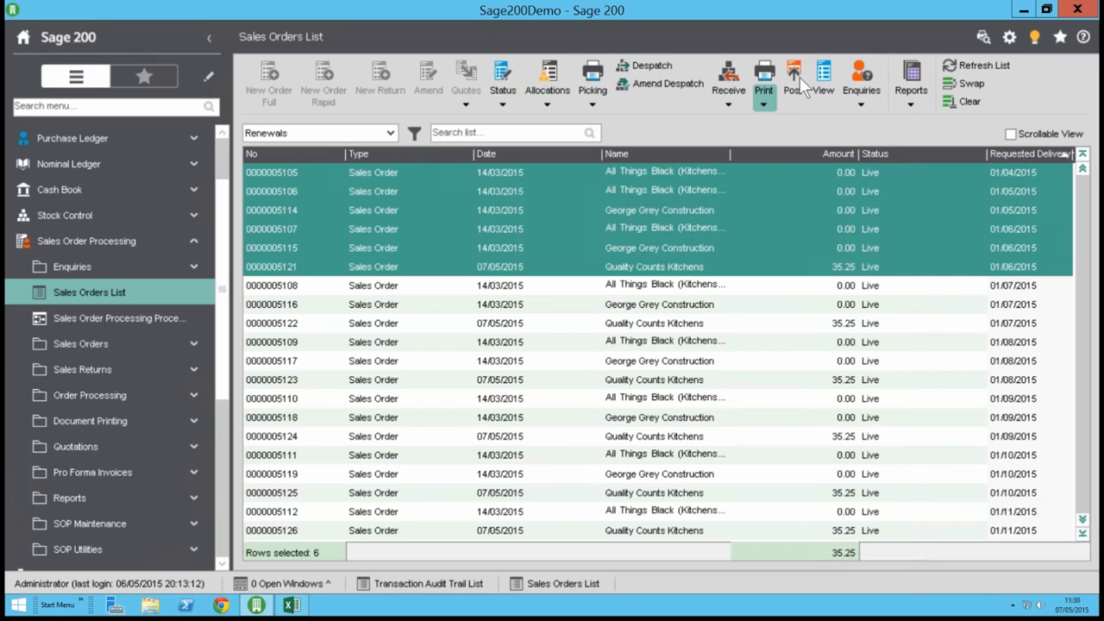
# Step: Post the unposted invoices and credit notes for all customers, and refresh the sales orders list to select the first remaining order
pyautogui.click(800, 77)
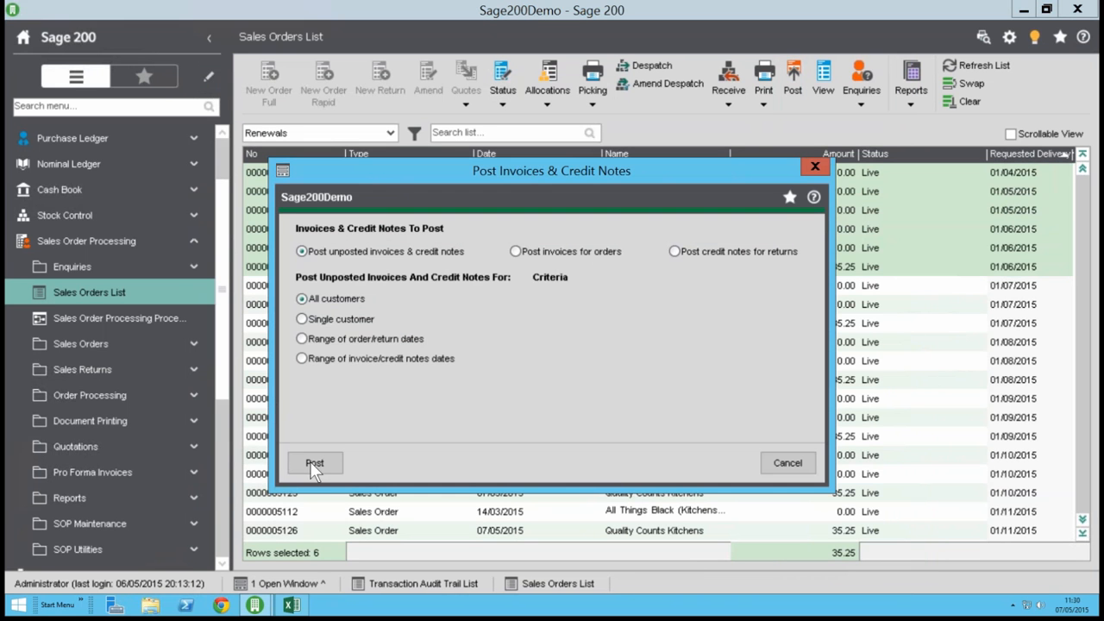
pyautogui.click(315, 462)
pyautogui.click(683, 370)
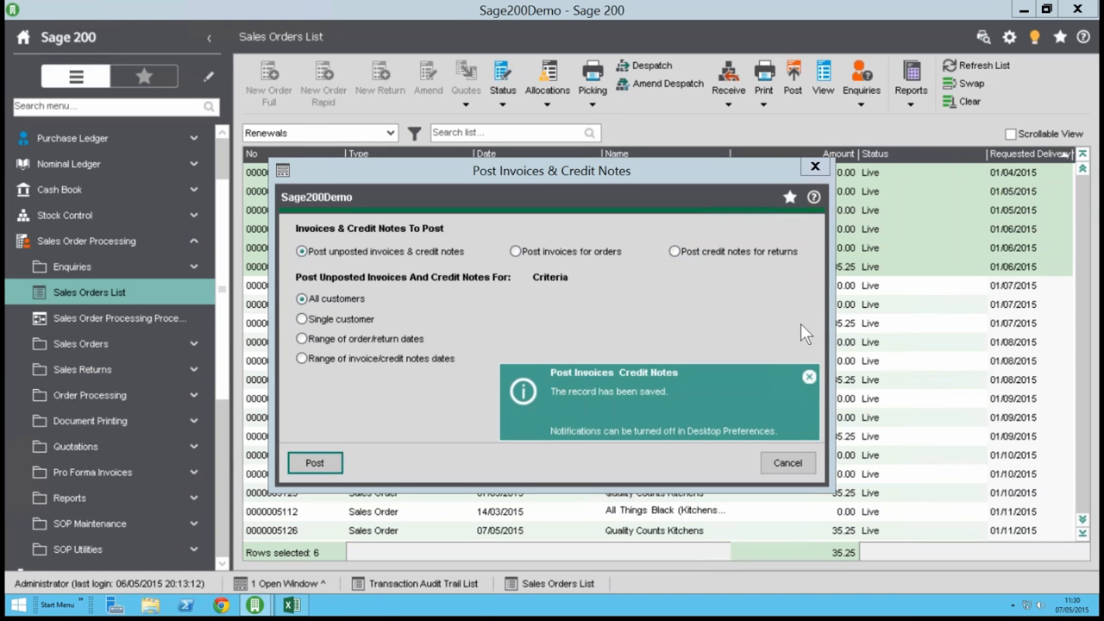
pyautogui.click(815, 170)
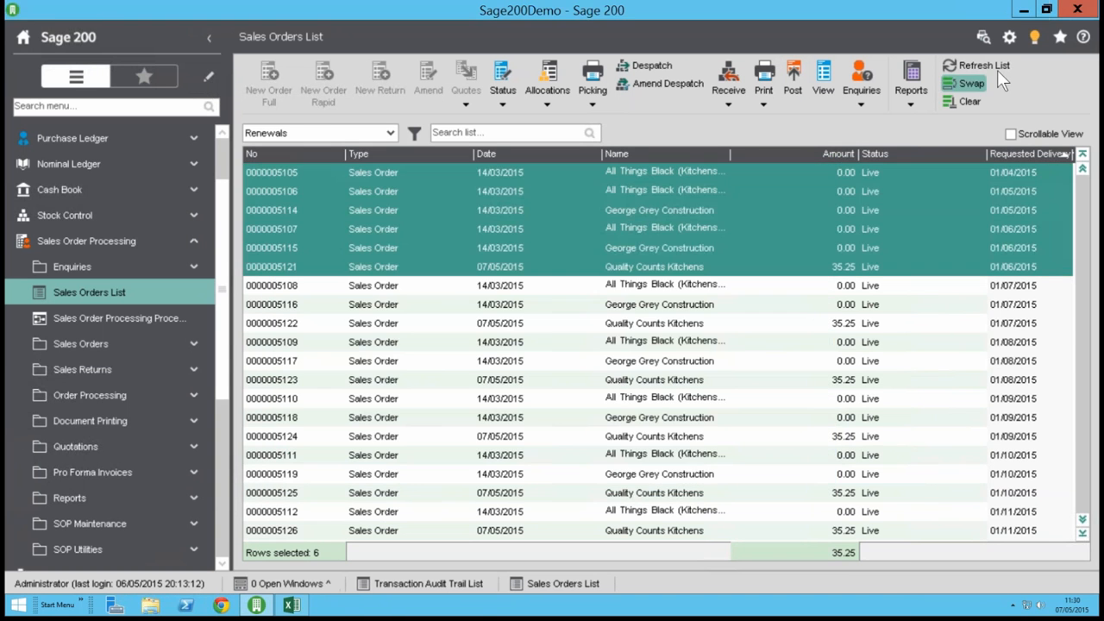
pyautogui.click(975, 65)
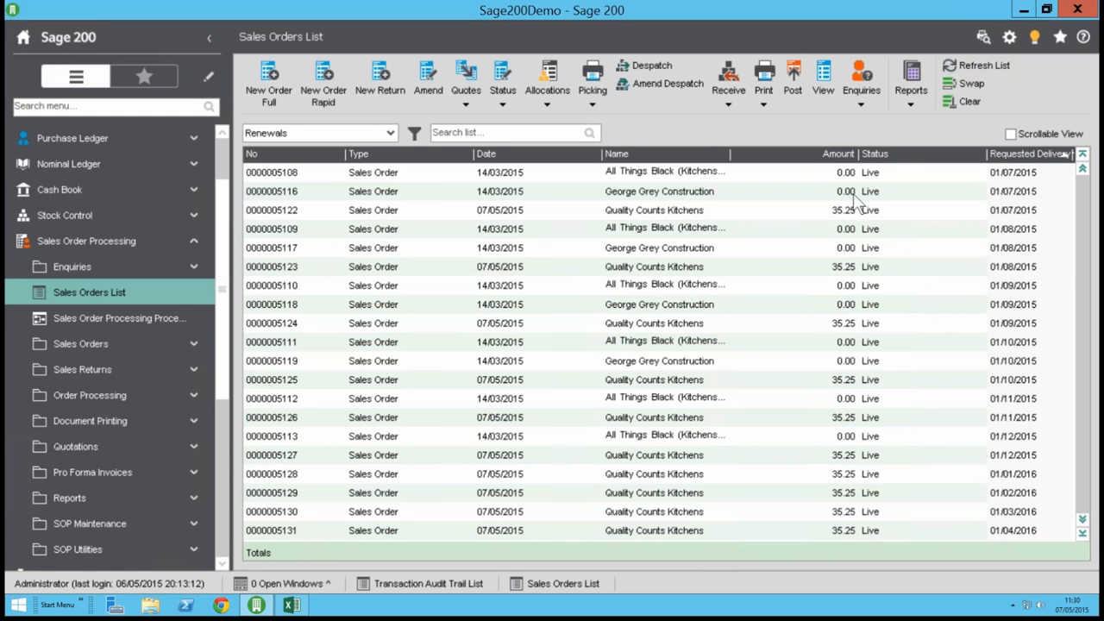
pyautogui.click(1024, 174)
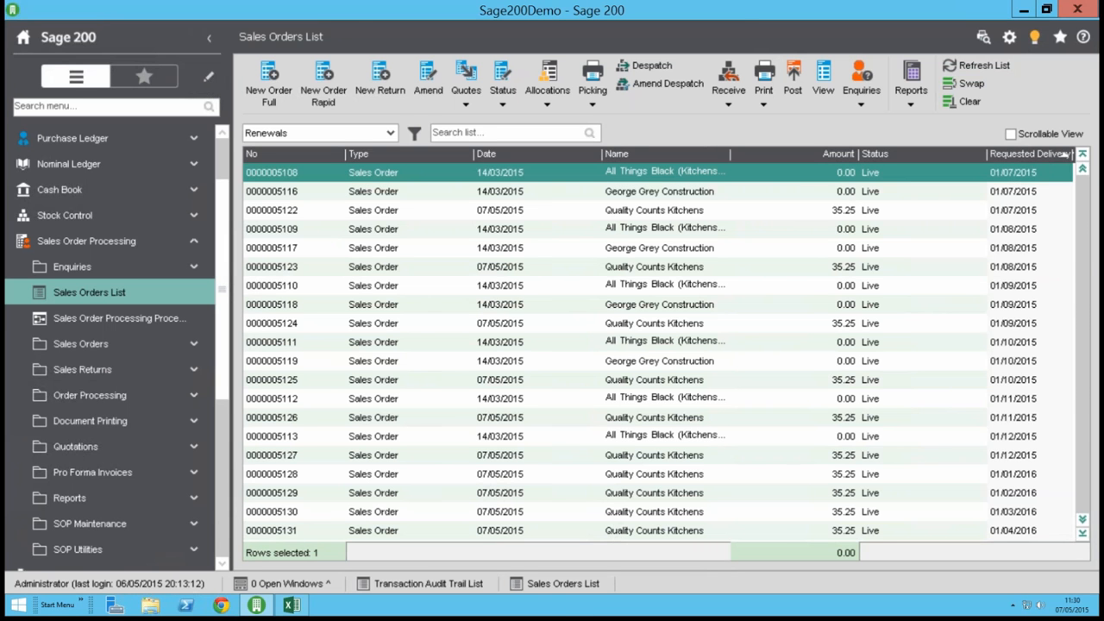
# Step: Minimize Sage 200 and close the S200SOPMonthlyBill workbook without saving its changes
pyautogui.click(1025, 11)
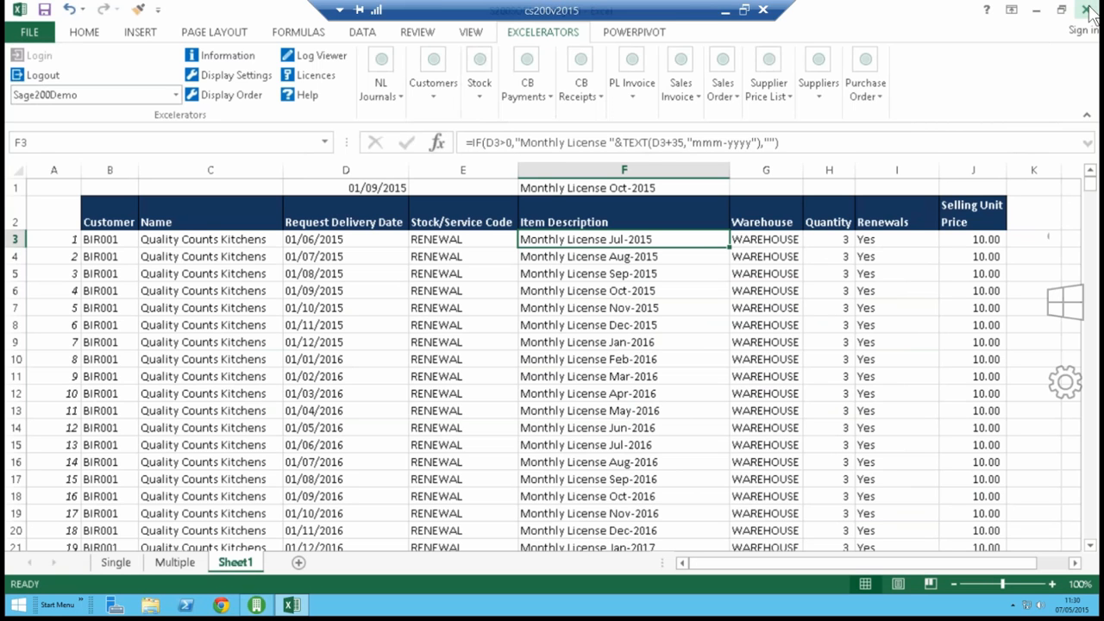
pyautogui.click(1087, 10)
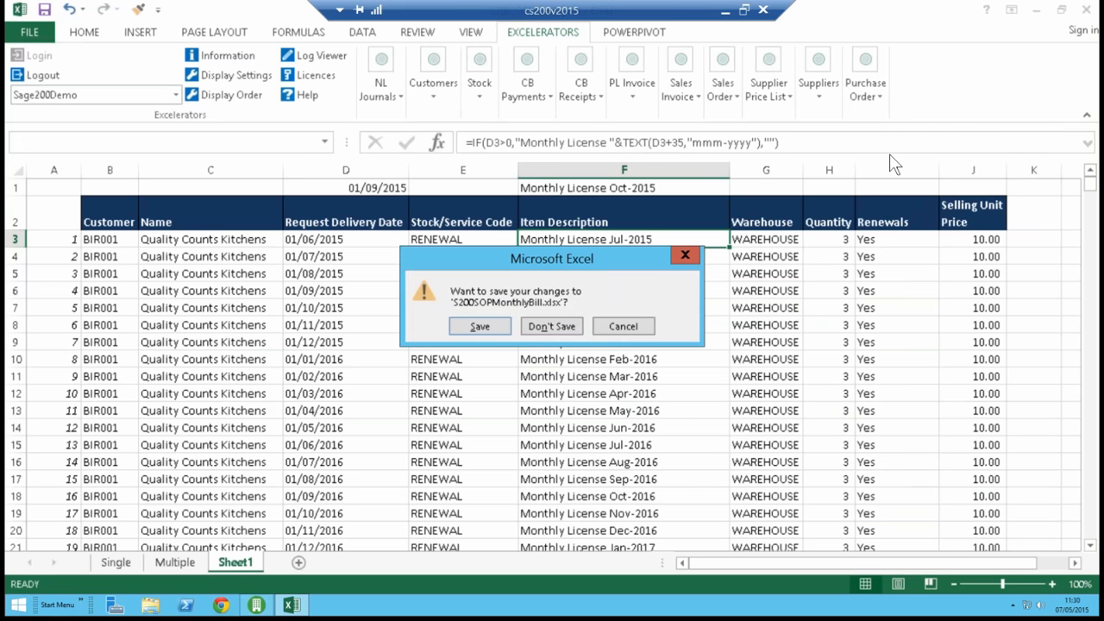
pyautogui.click(553, 326)
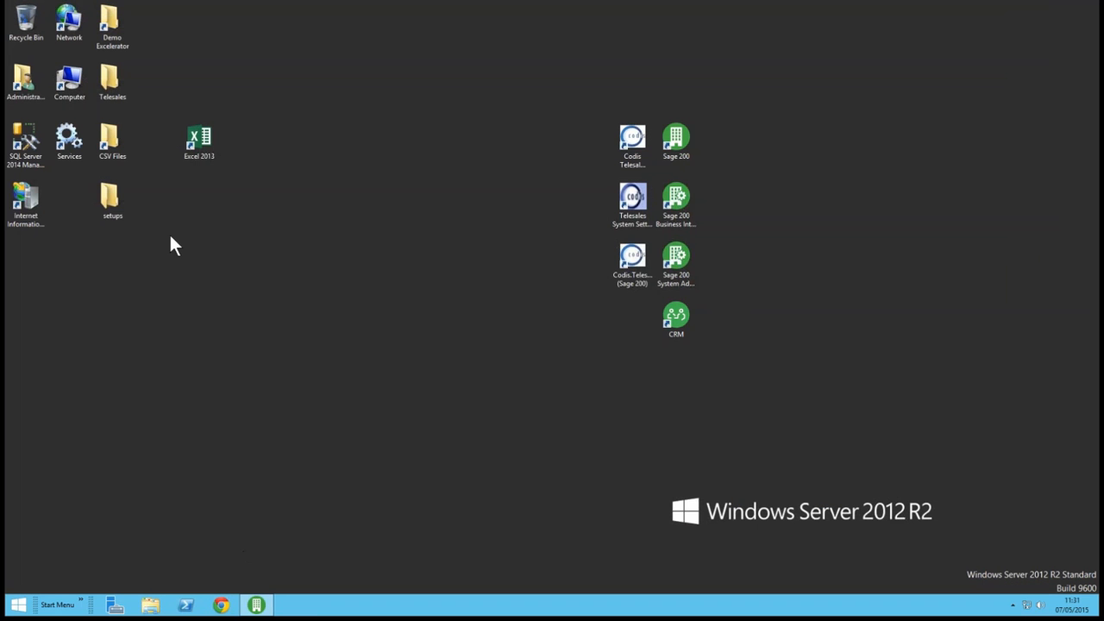
# Step: Open the SOPCustomerOrders workbook from the Ex SOP and SL folder inside Demo Excelerator
pyautogui.click(112, 24)
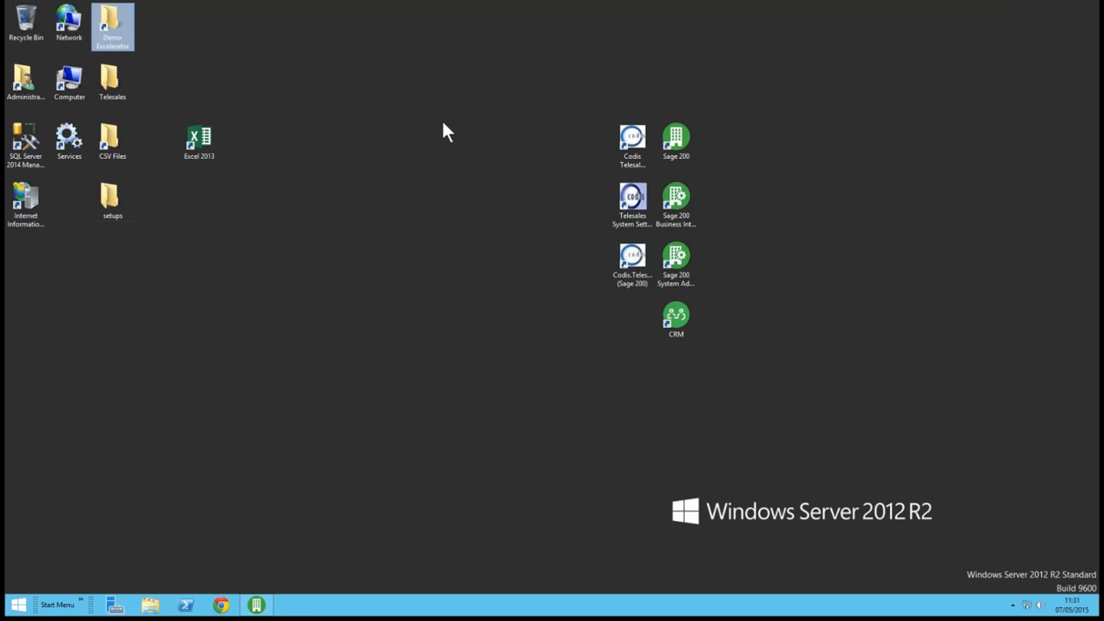
pyautogui.press('Return')
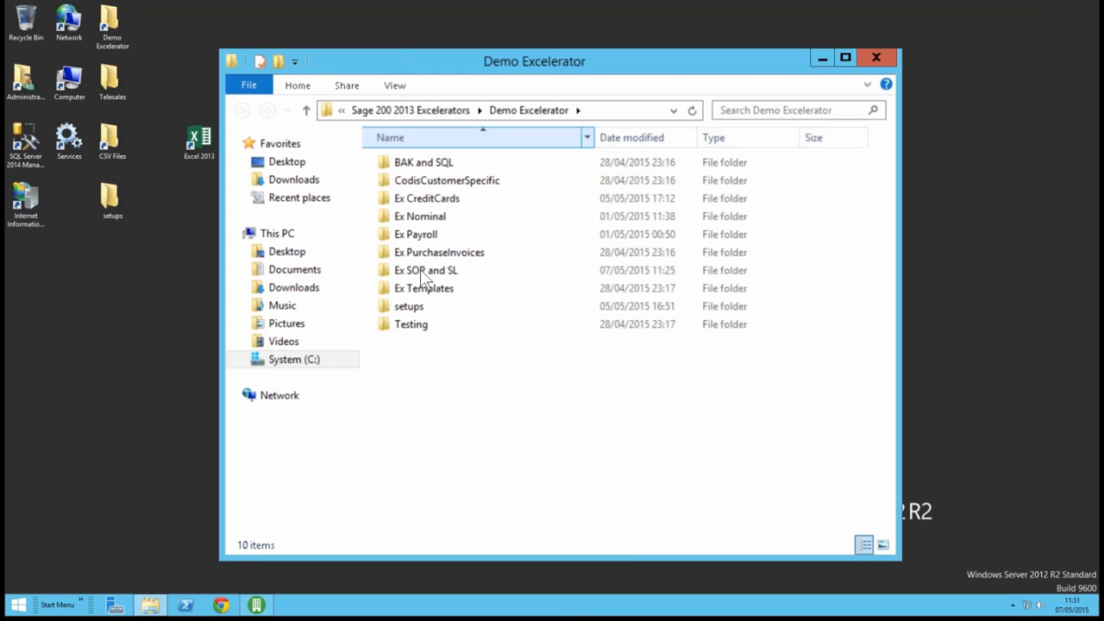
pyautogui.click(503, 271)
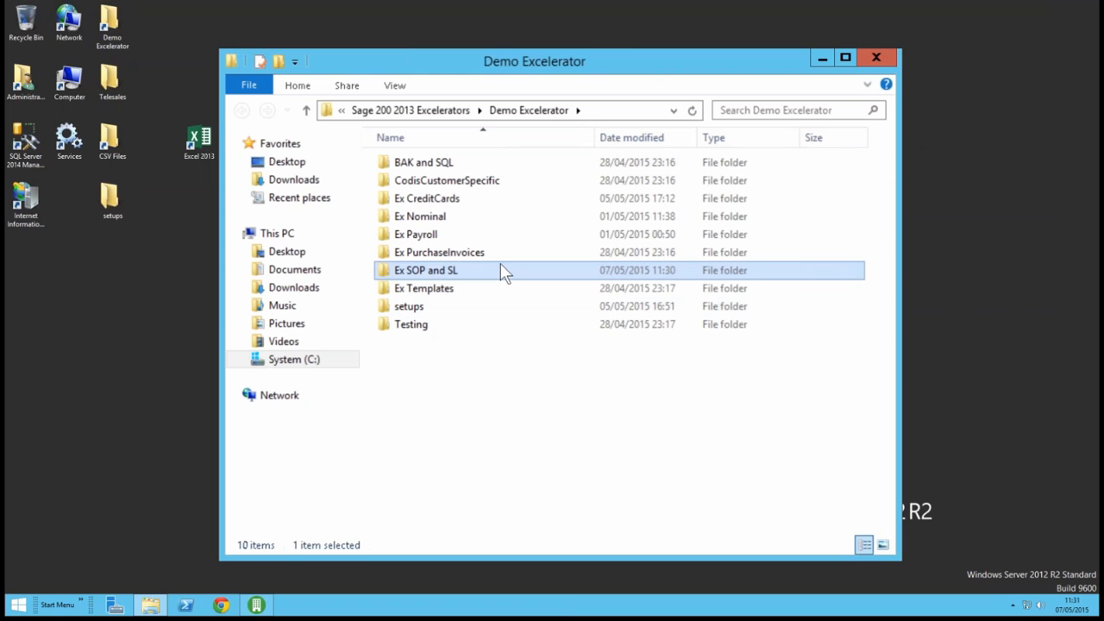
pyautogui.doubleClick(503, 270)
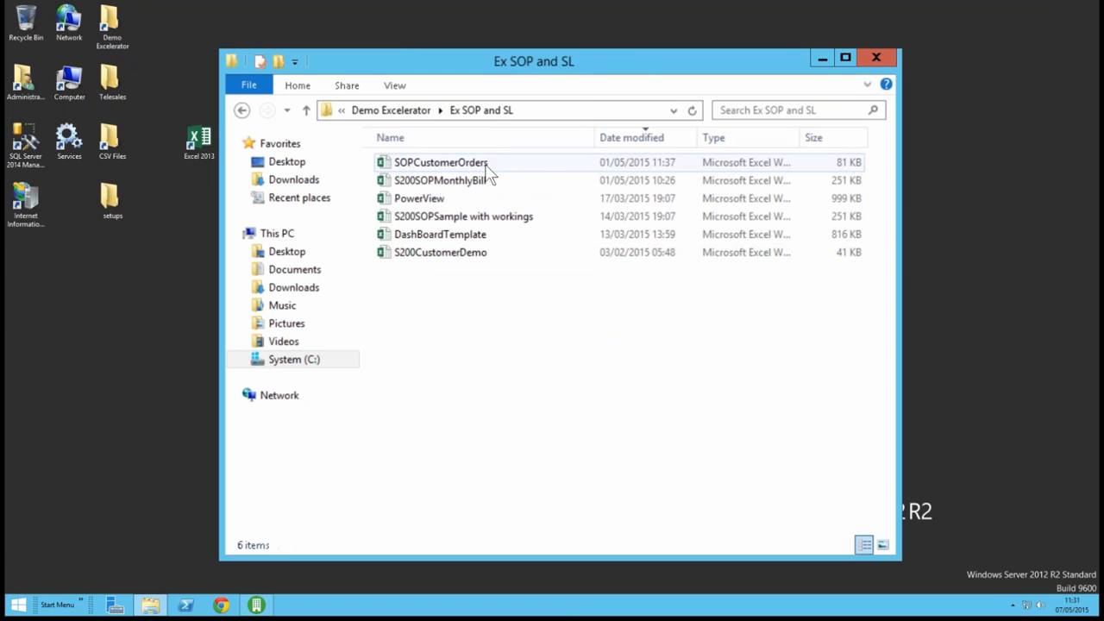
pyautogui.click(486, 165)
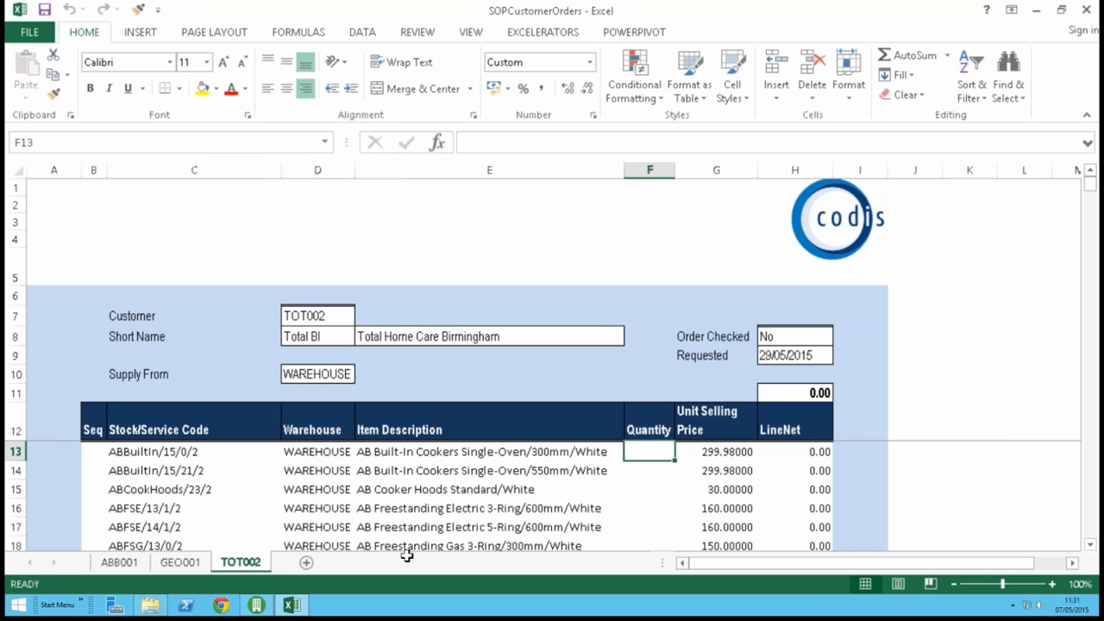
# Step: Compare the customer order sheets for Abbey Retail Ltd and George Grey Construction
pyautogui.click(123, 563)
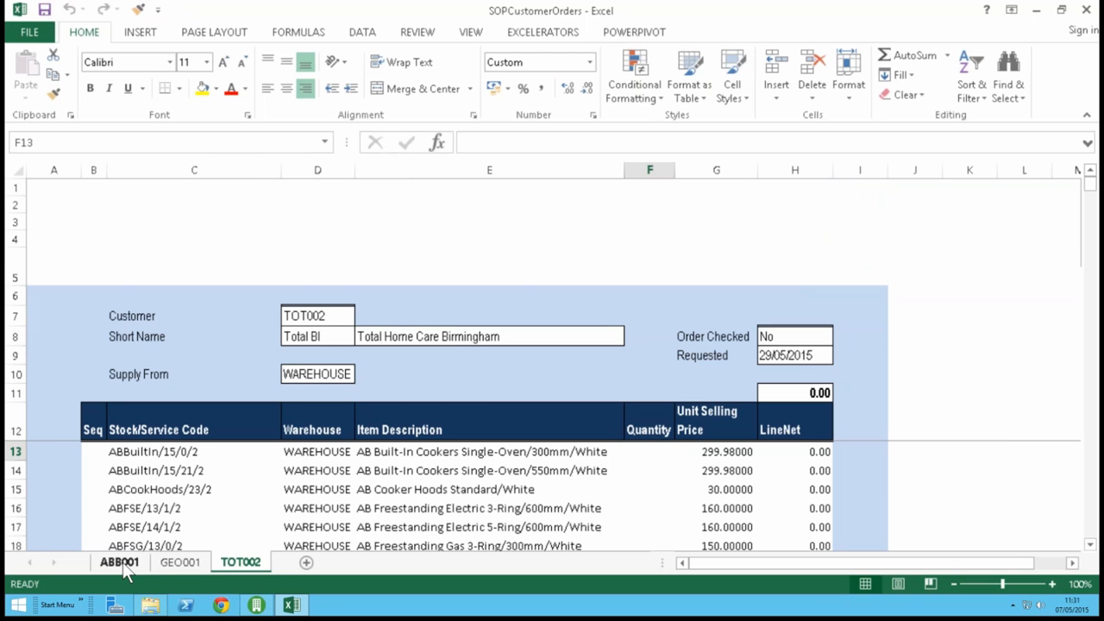
pyautogui.click(174, 563)
pyautogui.click(125, 562)
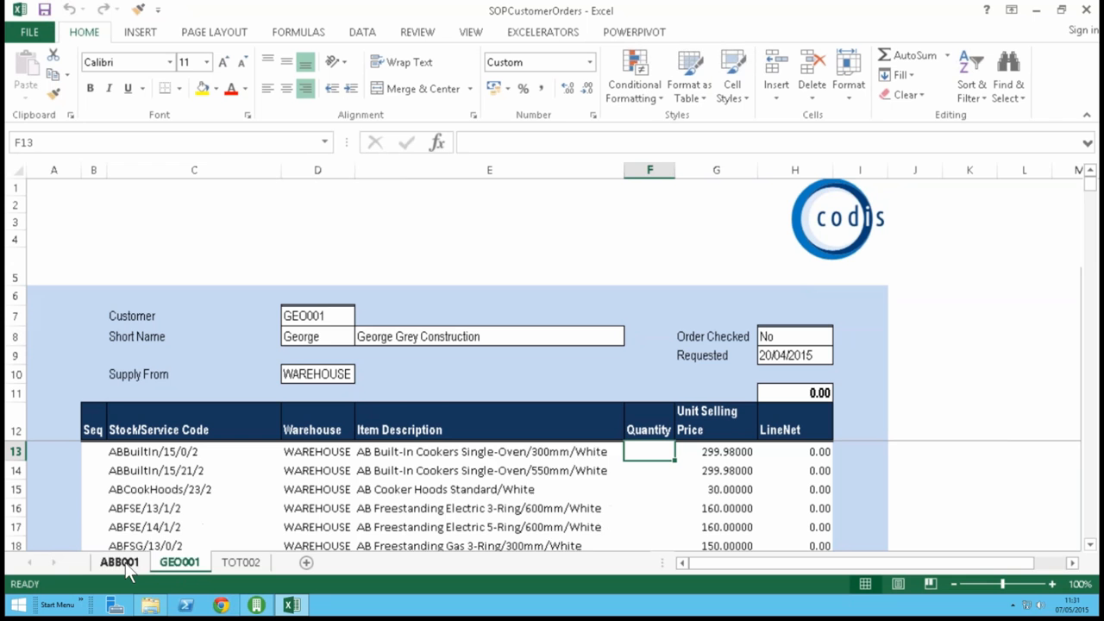
pyautogui.click(173, 563)
pyautogui.click(125, 562)
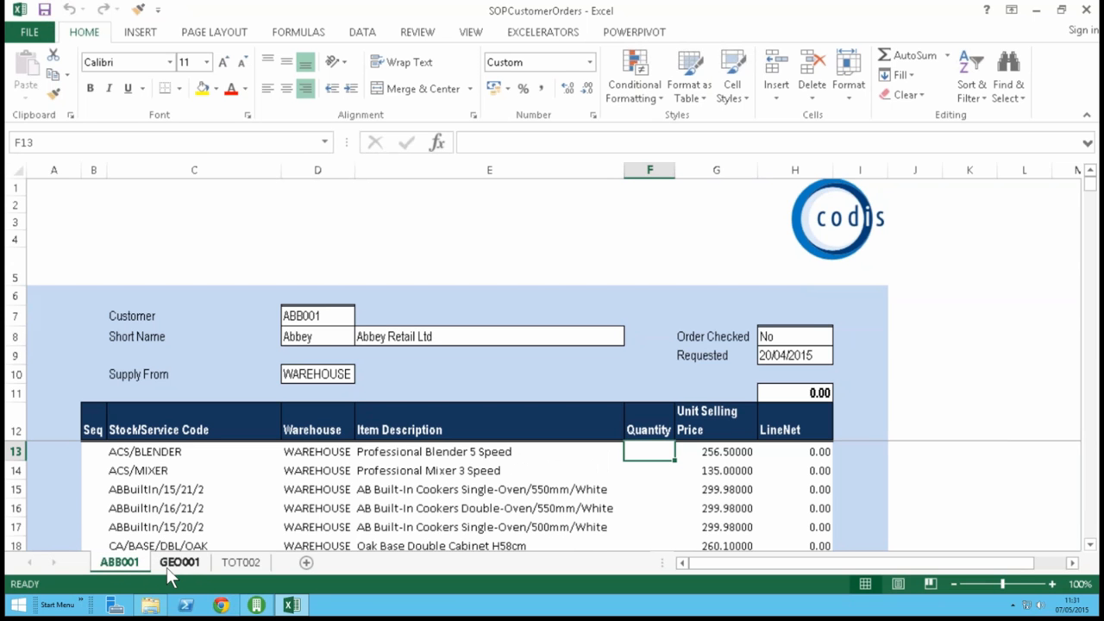
pyautogui.click(168, 566)
# Step: On the Abbey Retail Ltd sheet, enter a quantity of 2 for the Professional Blender and the 550mm and 500mm single-oven cookers
pyautogui.click(127, 564)
pyautogui.write('2')
pyautogui.press('Return')
pyautogui.press('Return')
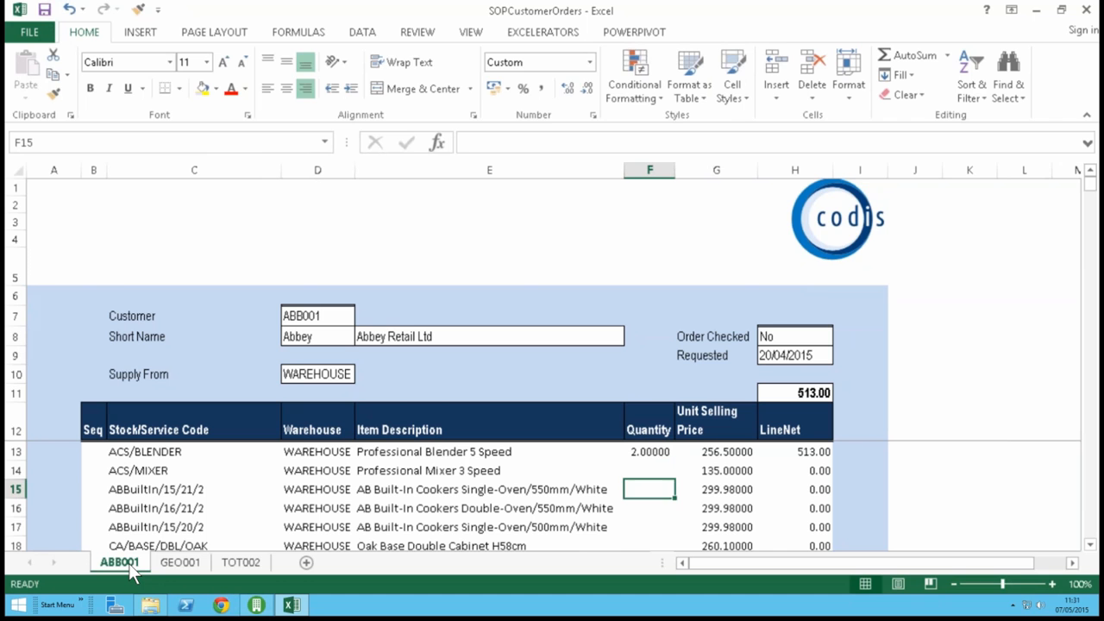
pyautogui.write('2')
pyautogui.press('Return')
pyautogui.press('Return')
pyautogui.write('2')
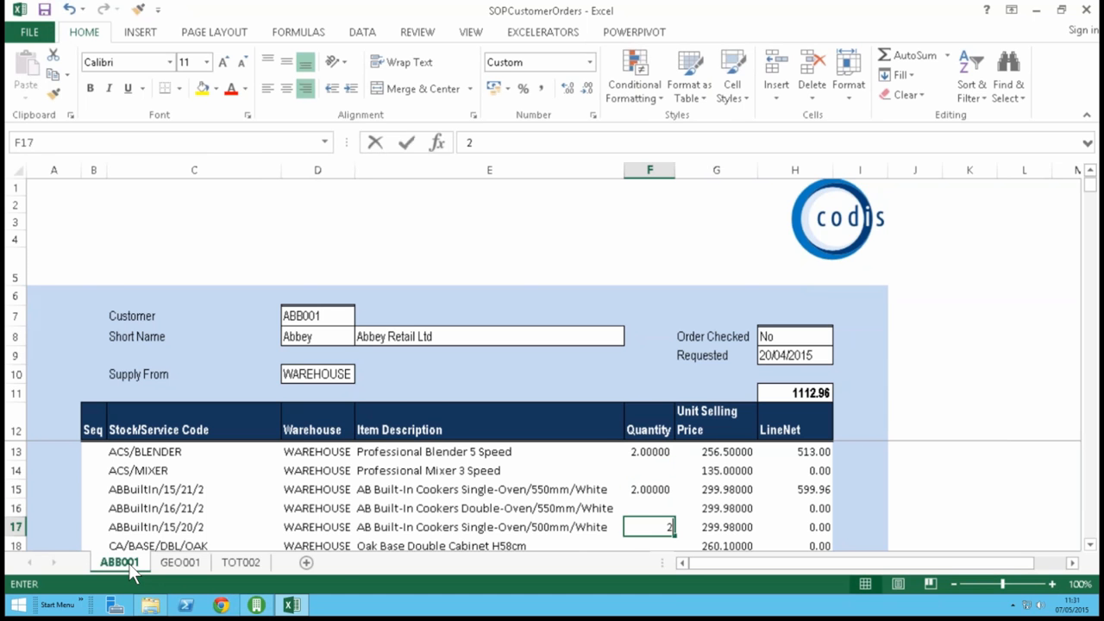
pyautogui.press('Return')
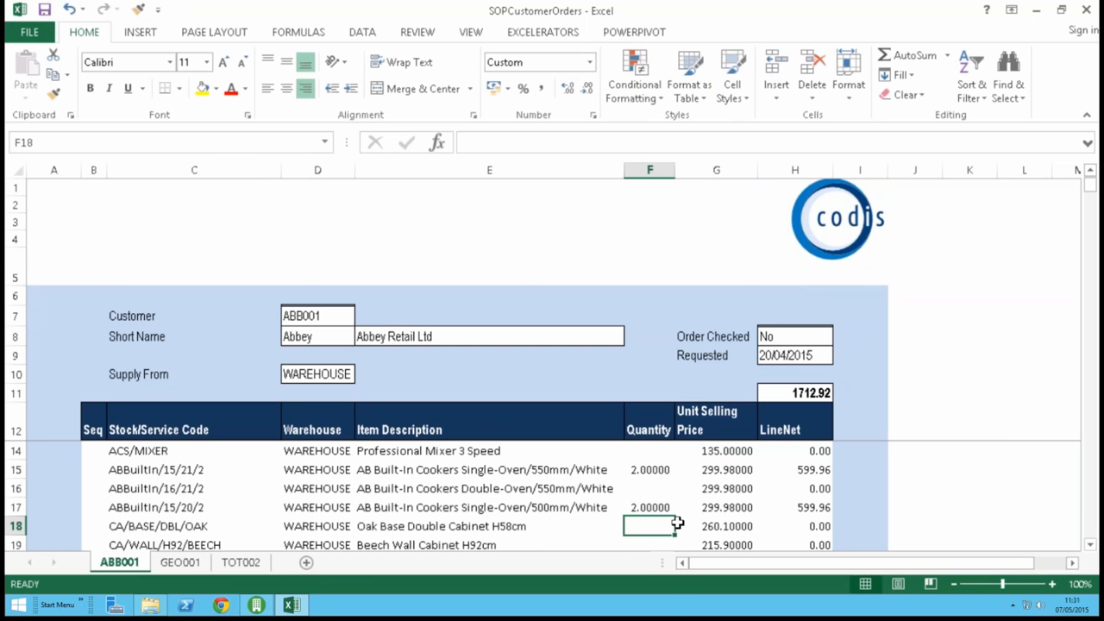
# Step: Check the Abbey Retail Ltd order total and set the order's requested date to 20/05/2015
pyautogui.scroll(1, 690, 509)
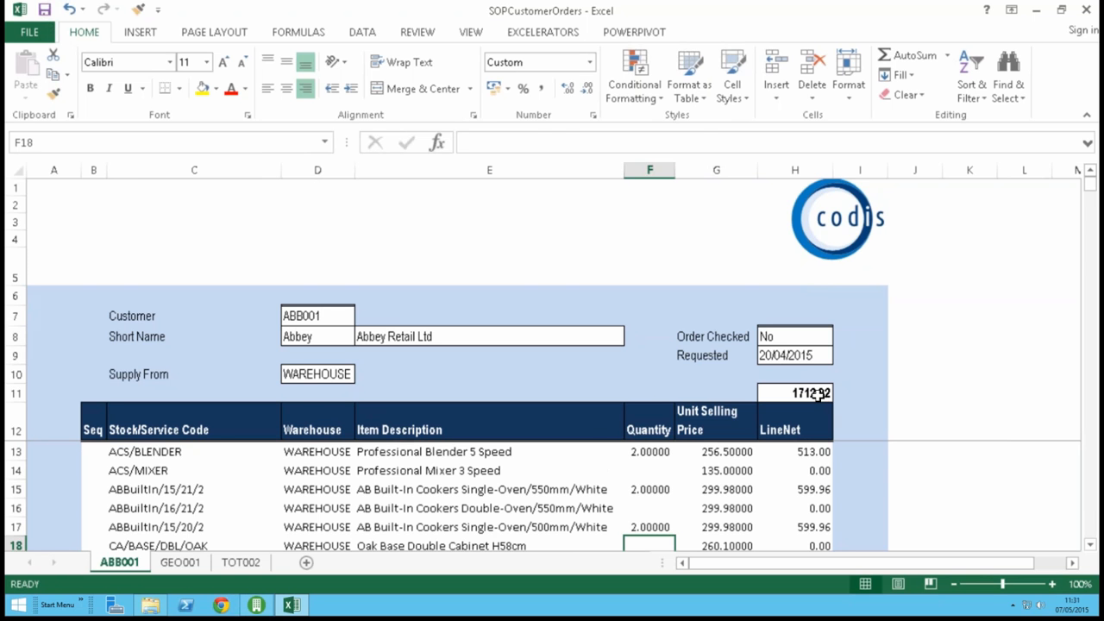
pyautogui.click(820, 394)
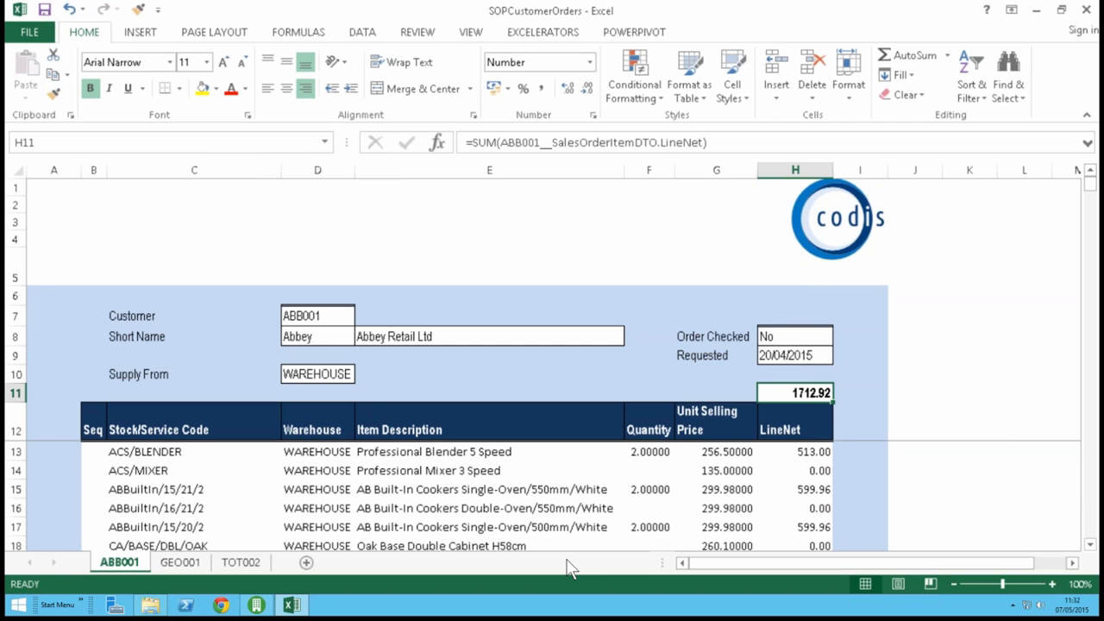
pyautogui.click(795, 356)
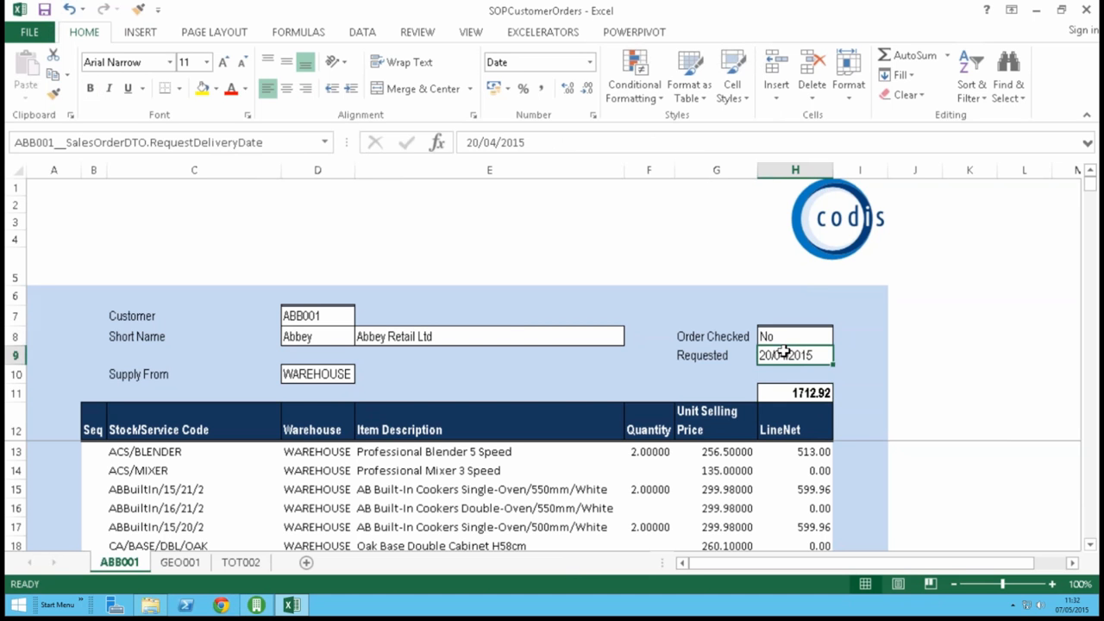
pyautogui.doubleClick(781, 354)
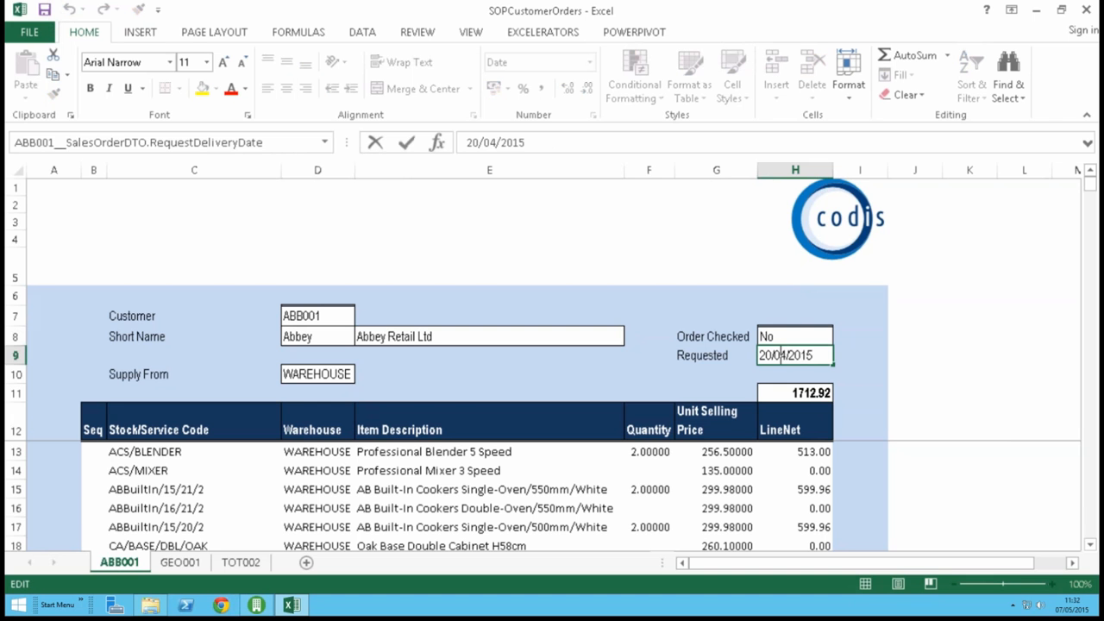
pyautogui.press('BackSpace')
pyautogui.write('5')
pyautogui.press('Return')
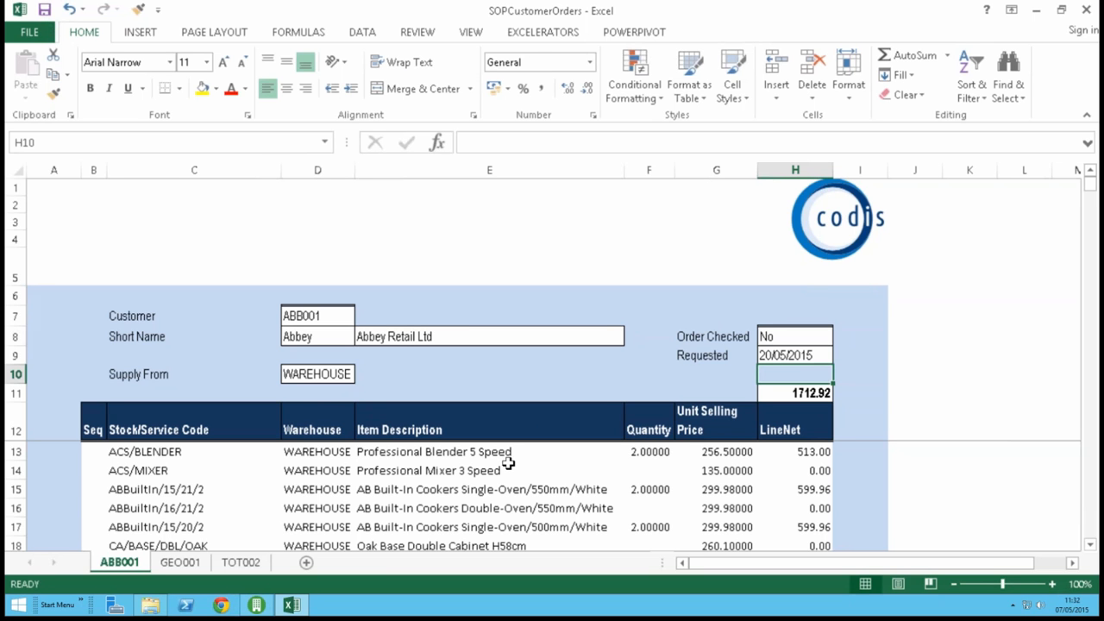
# Step: Log in to Excelerators with the Sage200Demo company and save the Abbey Retail Ltd sales order to Sage
pyautogui.click(541, 32)
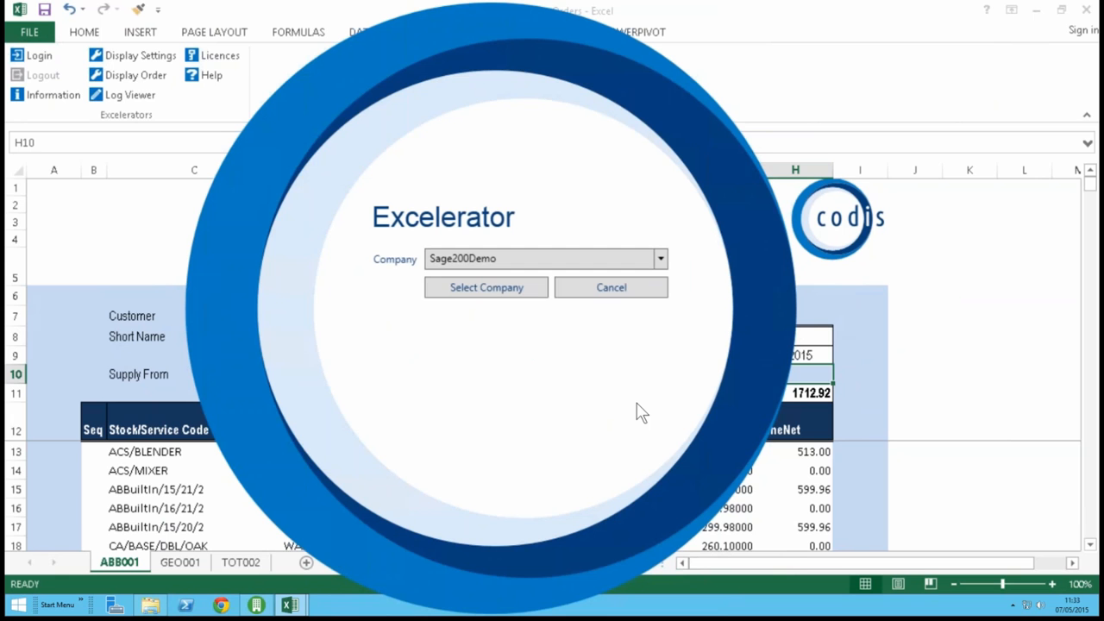
pyautogui.click(482, 281)
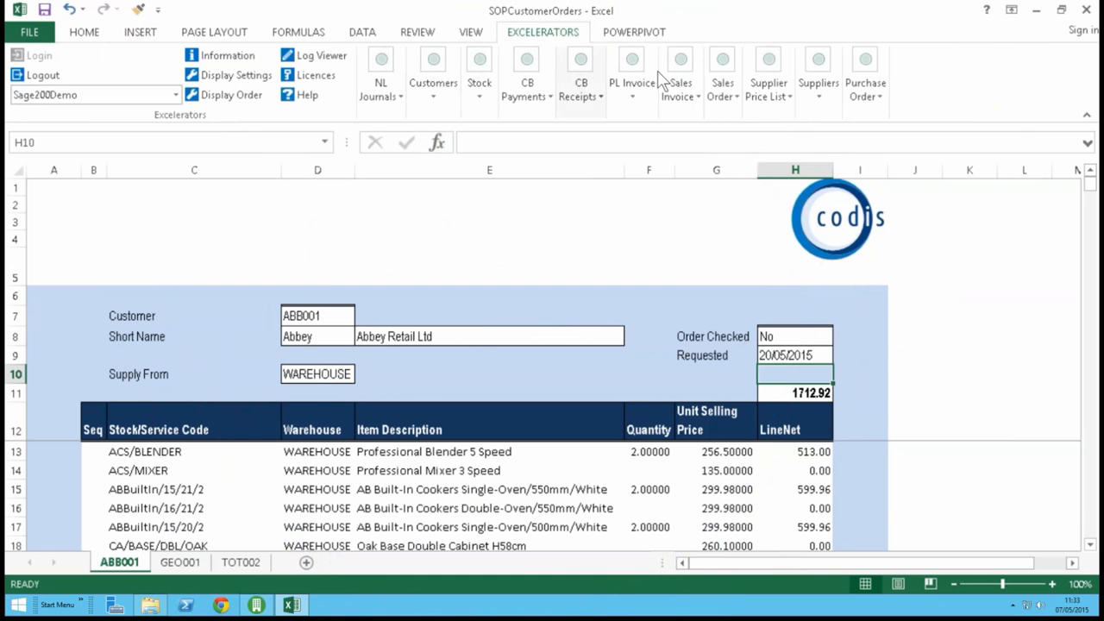
pyautogui.click(724, 76)
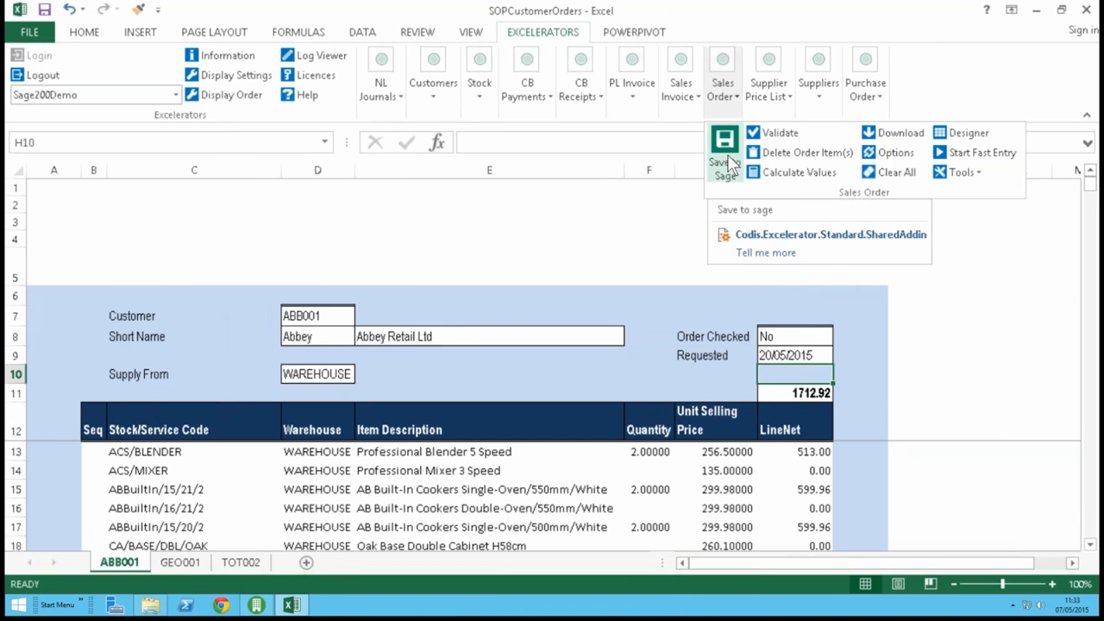
pyautogui.click(730, 164)
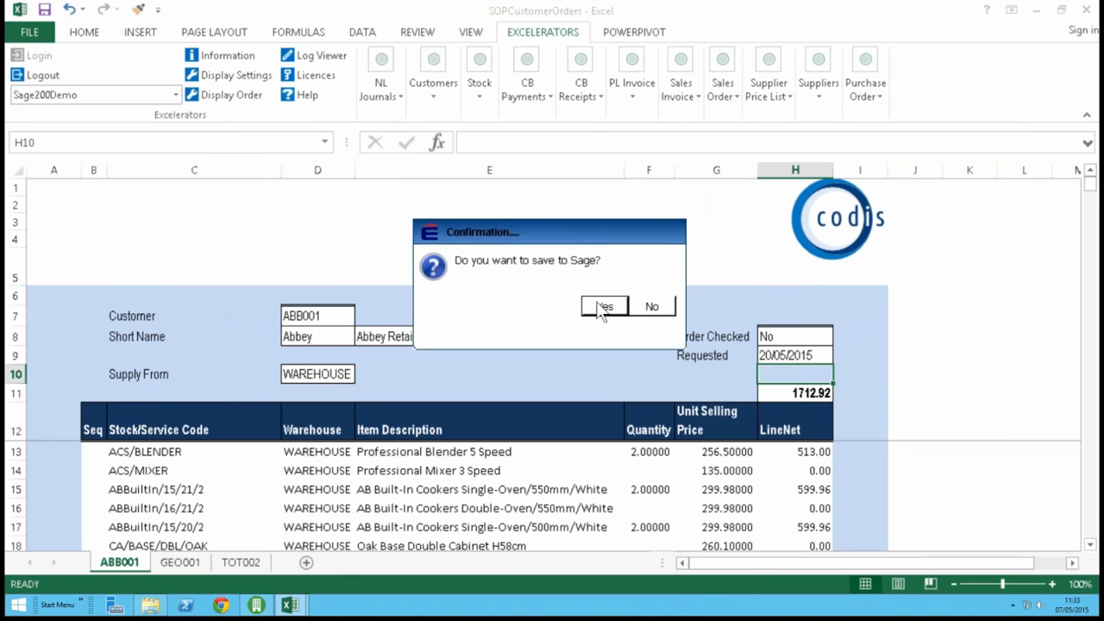
pyautogui.click(604, 307)
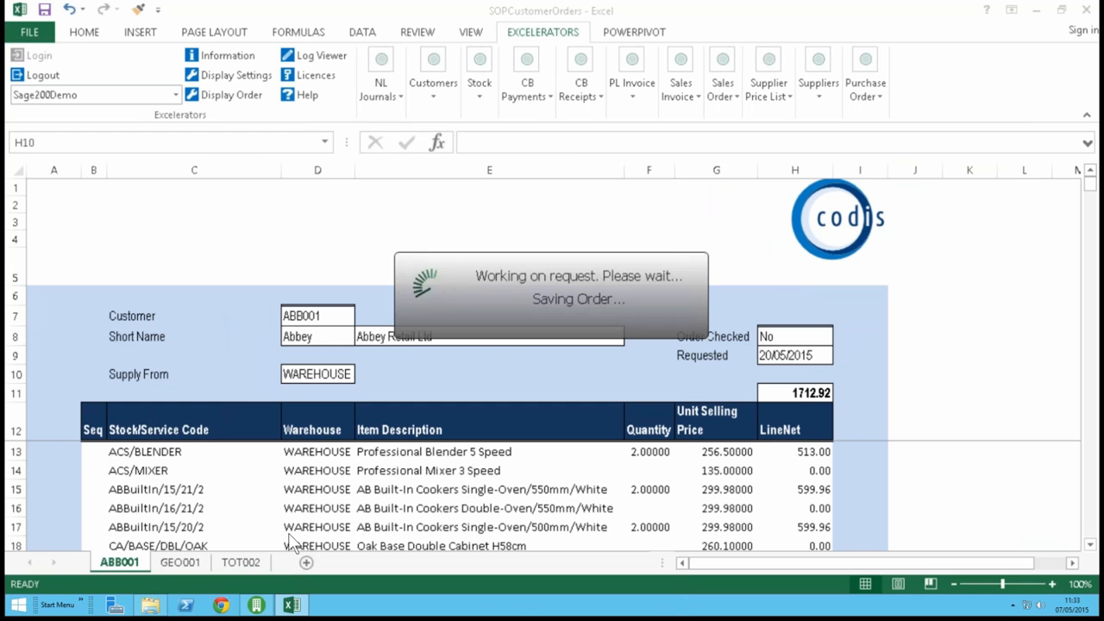
pyautogui.click(656, 306)
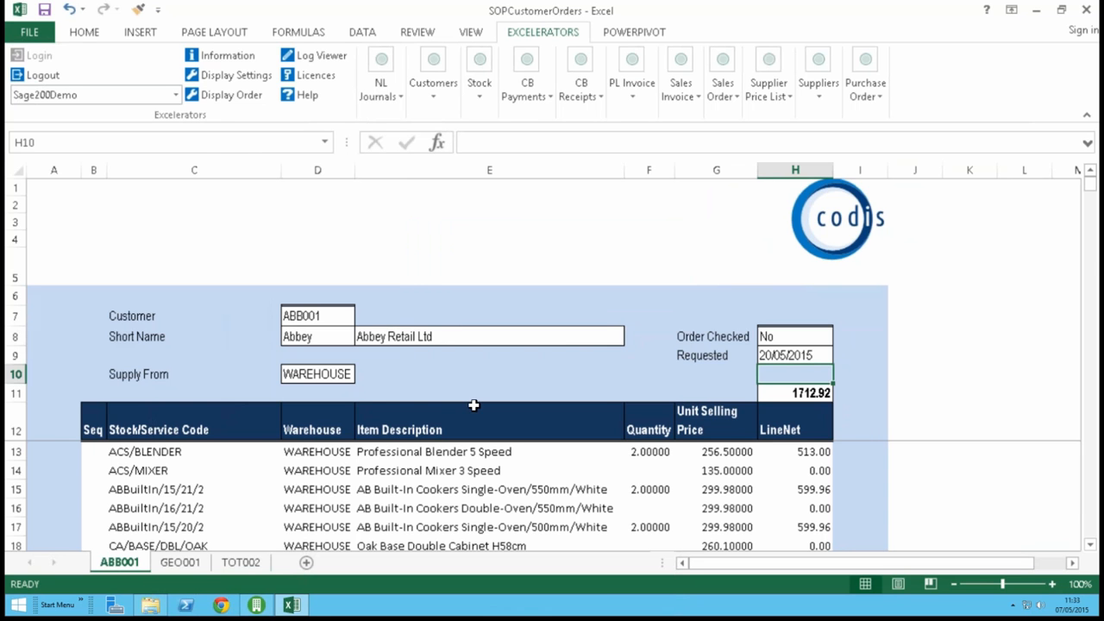
# Step: Switch to Sage 200, remove the Renewals filter from the Sales Orders List, sort by order number descending and select the newest order
pyautogui.click(256, 605)
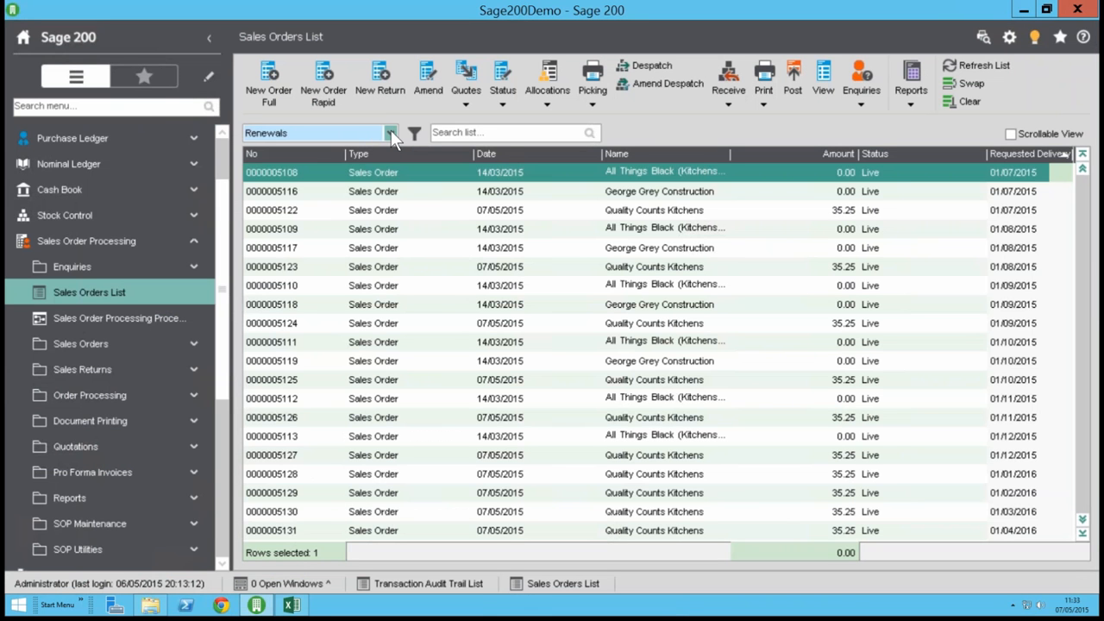
pyautogui.click(390, 133)
pyautogui.click(293, 149)
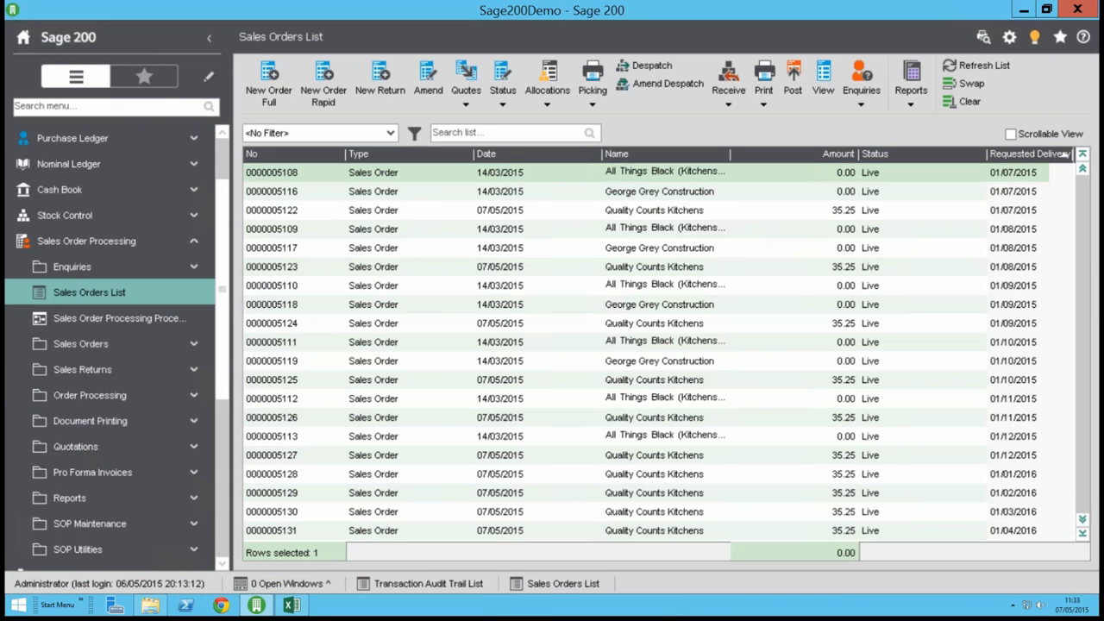
pyautogui.click(304, 176)
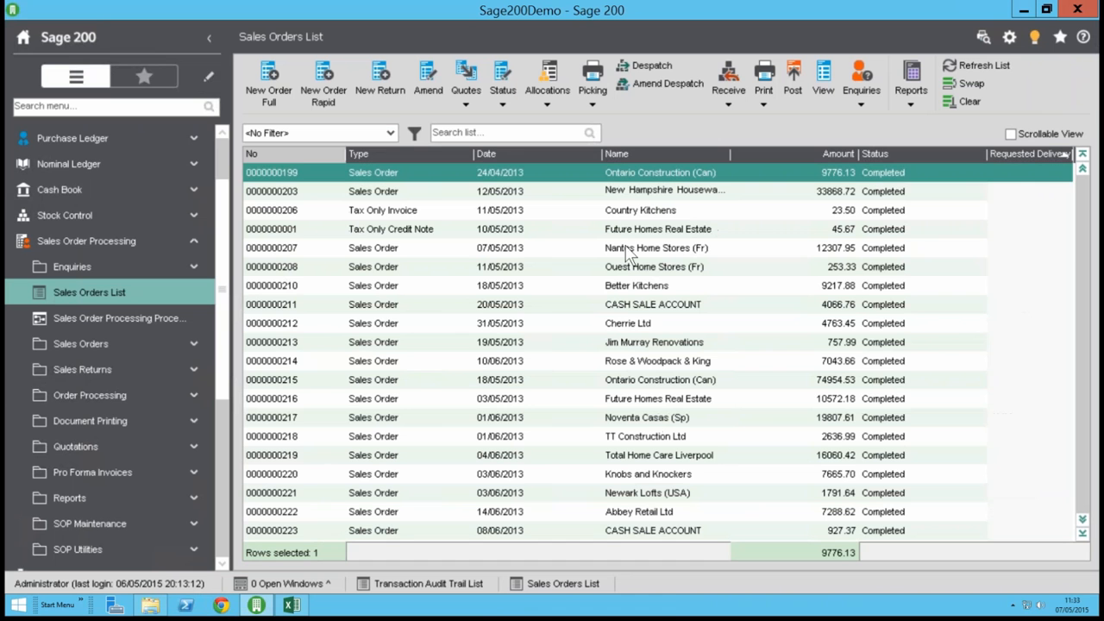
pyautogui.click(299, 152)
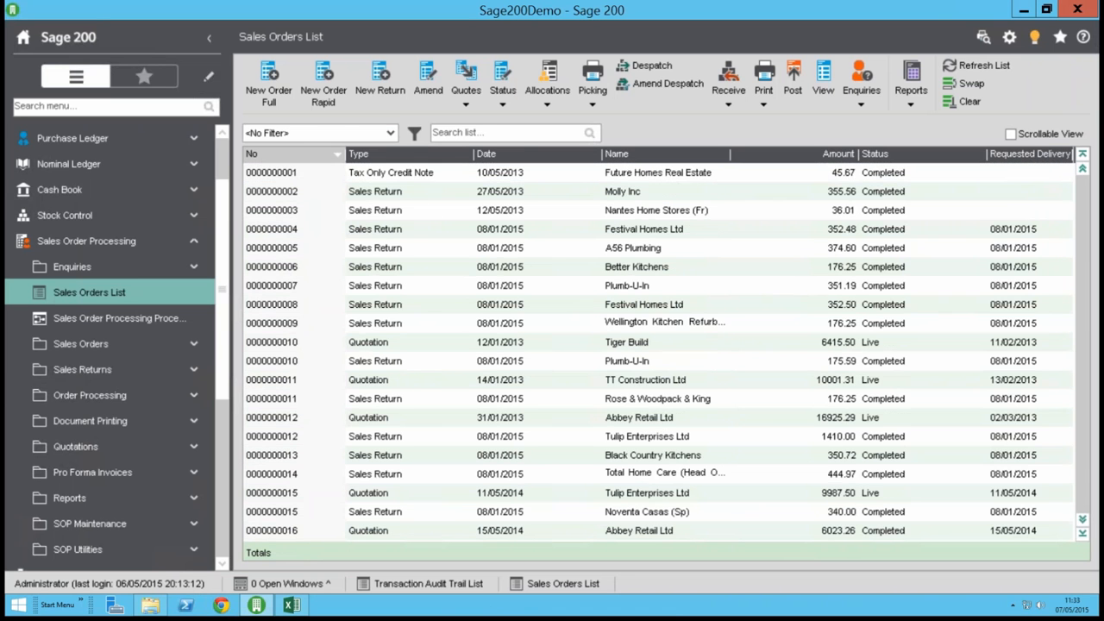
pyautogui.click(328, 155)
pyautogui.click(331, 175)
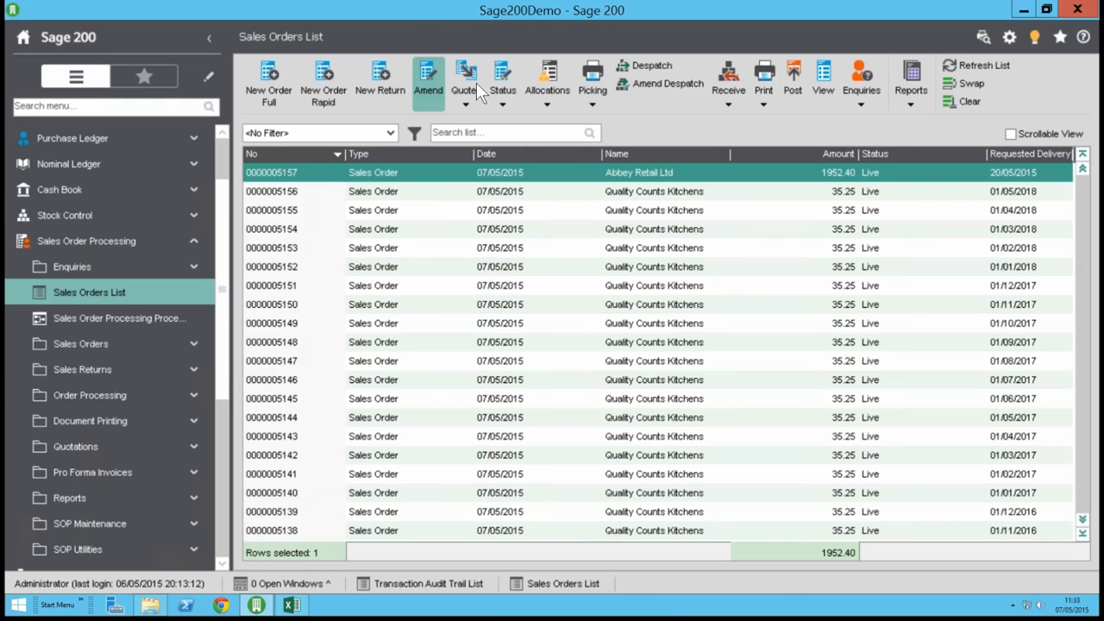
# Step: Open the selected Abbey Retail Ltd order for amendment, review its dates and item lines, and confirm the order
pyautogui.click(428, 83)
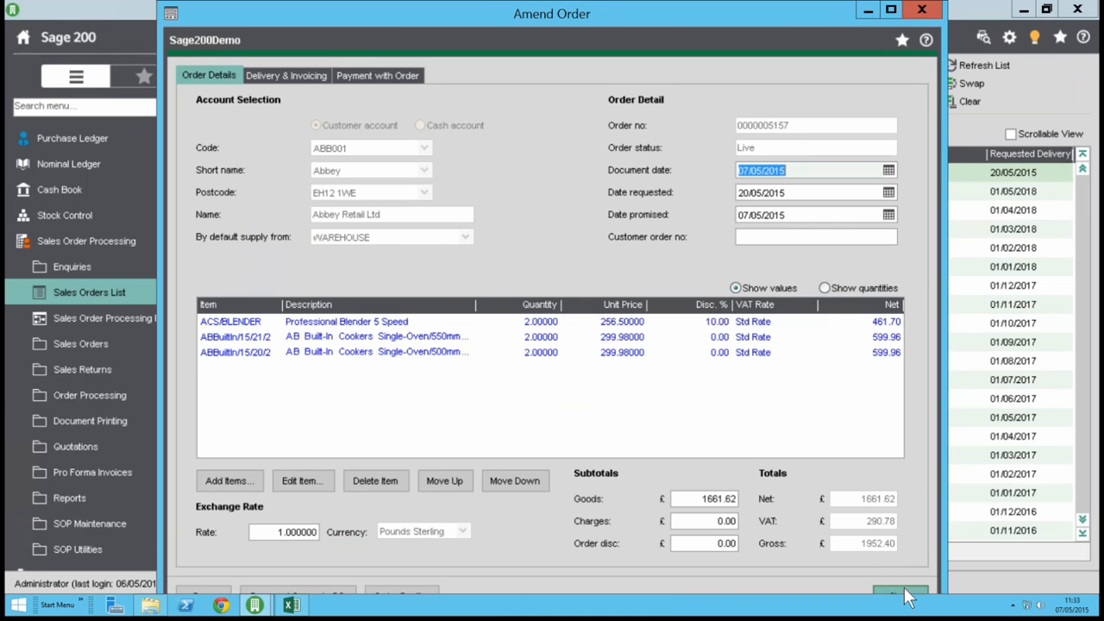
pyautogui.click(904, 588)
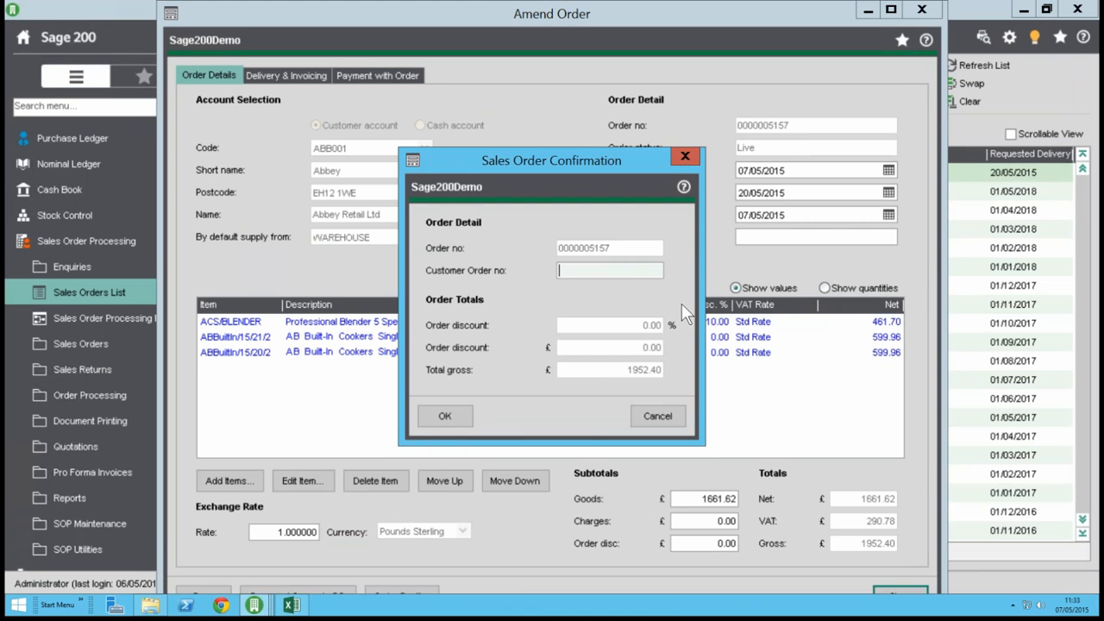
pyautogui.click(449, 413)
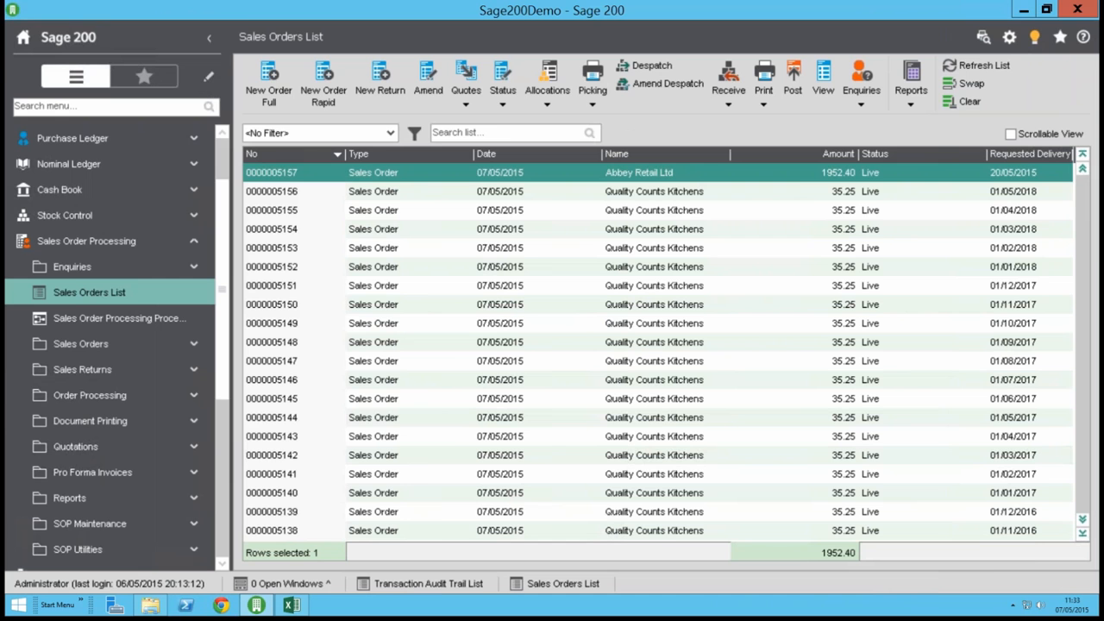
# Step: Minimize Sage 200 and close the SOPCustomerOrders workbook without saving its changes
pyautogui.click(1024, 10)
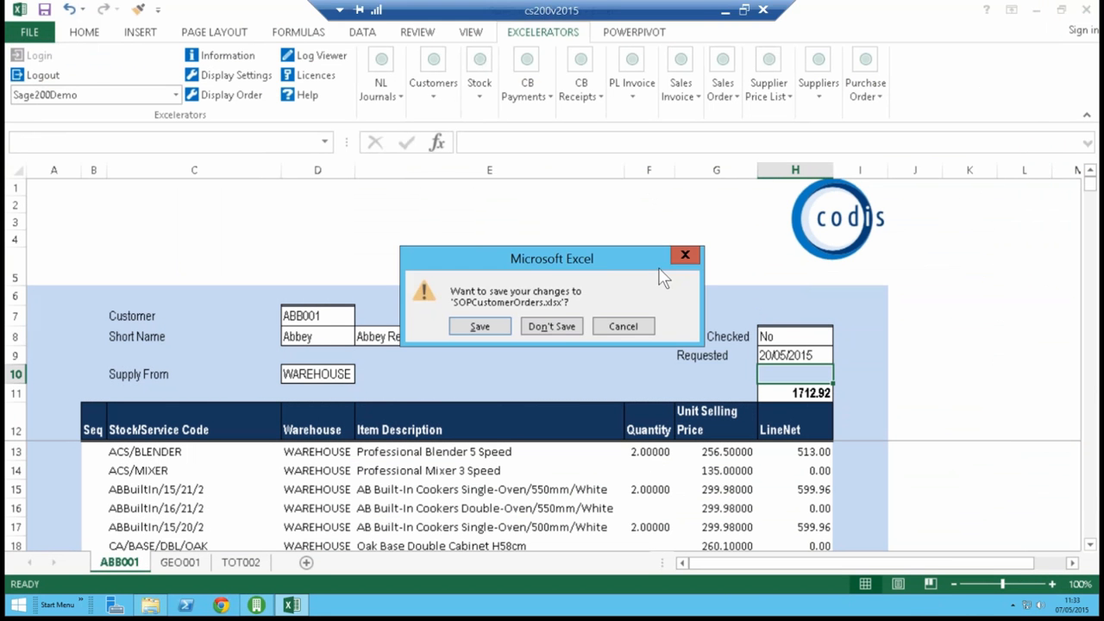
pyautogui.click(553, 325)
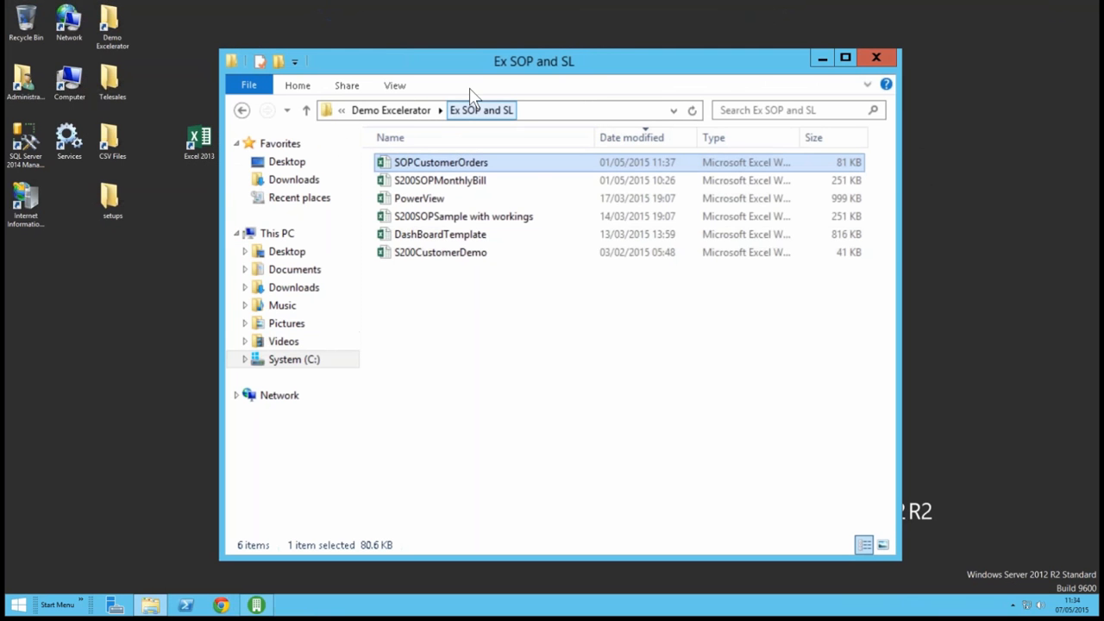
# Step: Open all templates except Blank Branded Template from Ex Templates' Branded folder, and log in to Excelerators with the Sage200Demo company
pyautogui.click(396, 110)
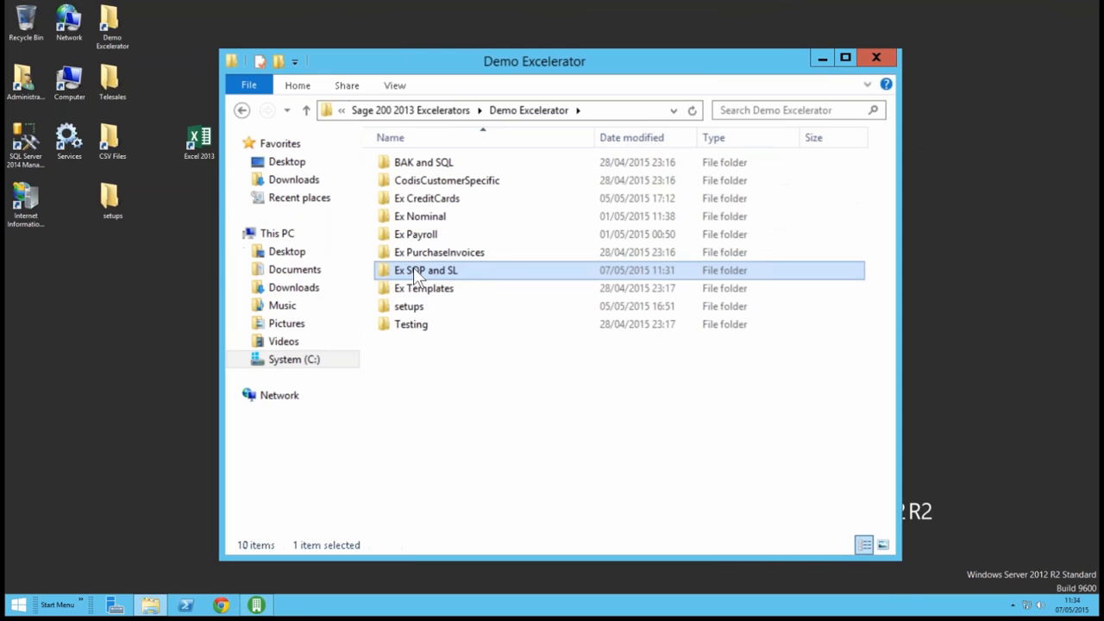
pyautogui.doubleClick(452, 288)
pyautogui.doubleClick(421, 164)
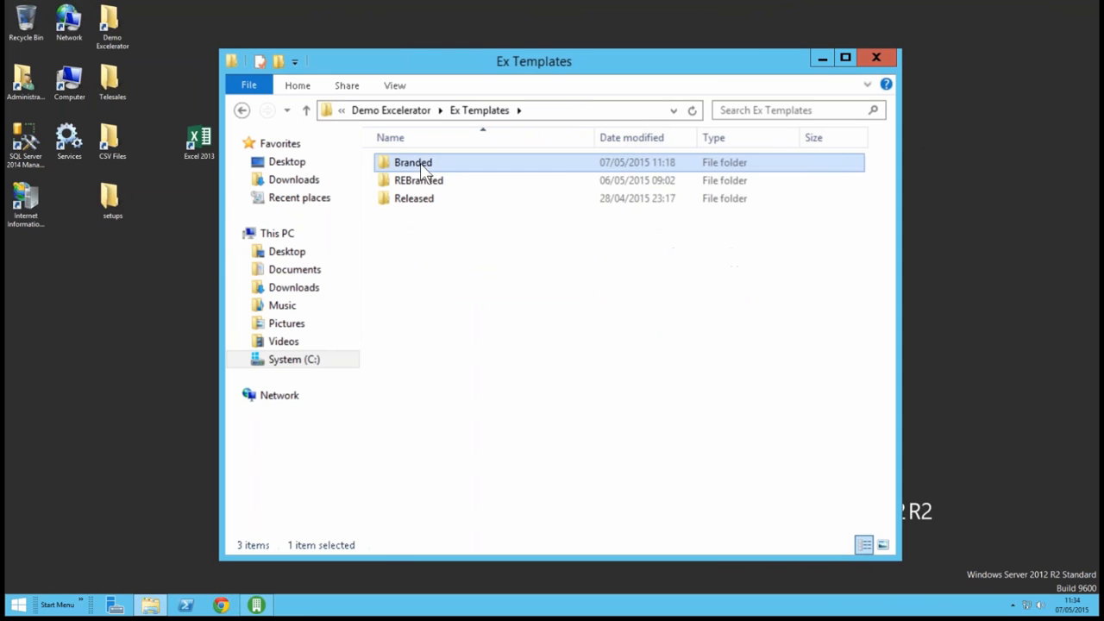
pyautogui.moveTo(468, 214); pyautogui.dragTo(467, 178)
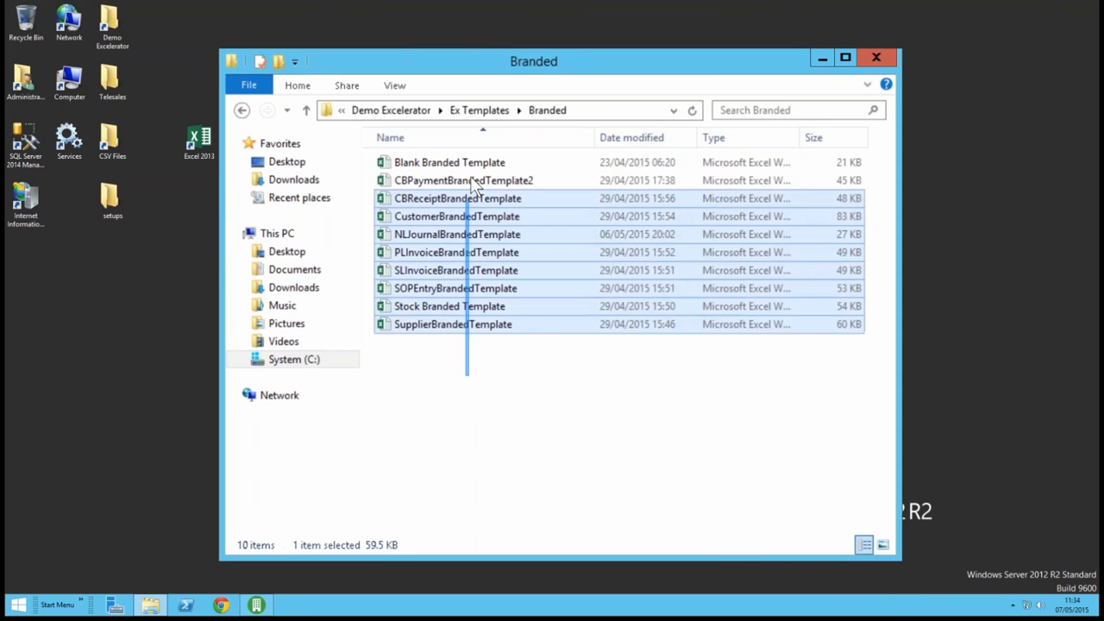
pyautogui.rightClick(517, 228)
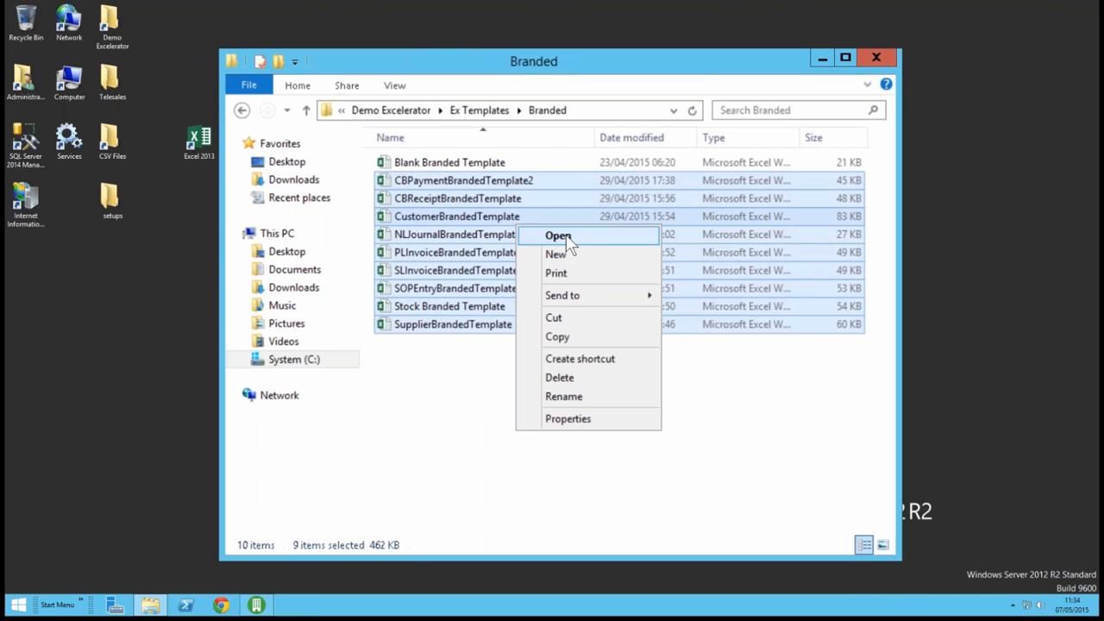
pyautogui.click(558, 236)
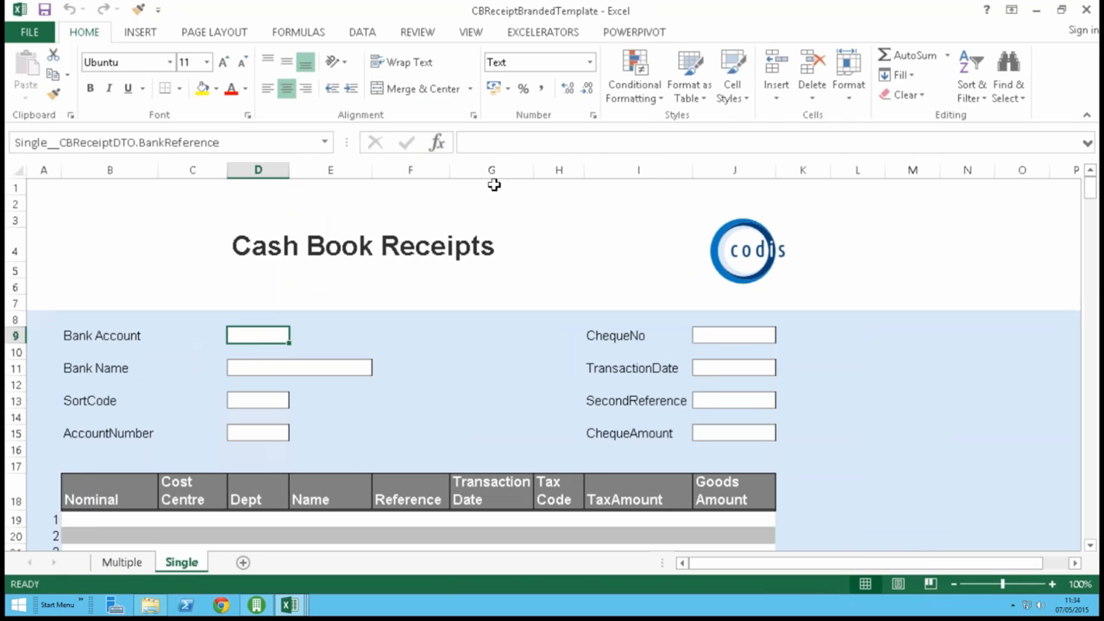
pyautogui.click(542, 35)
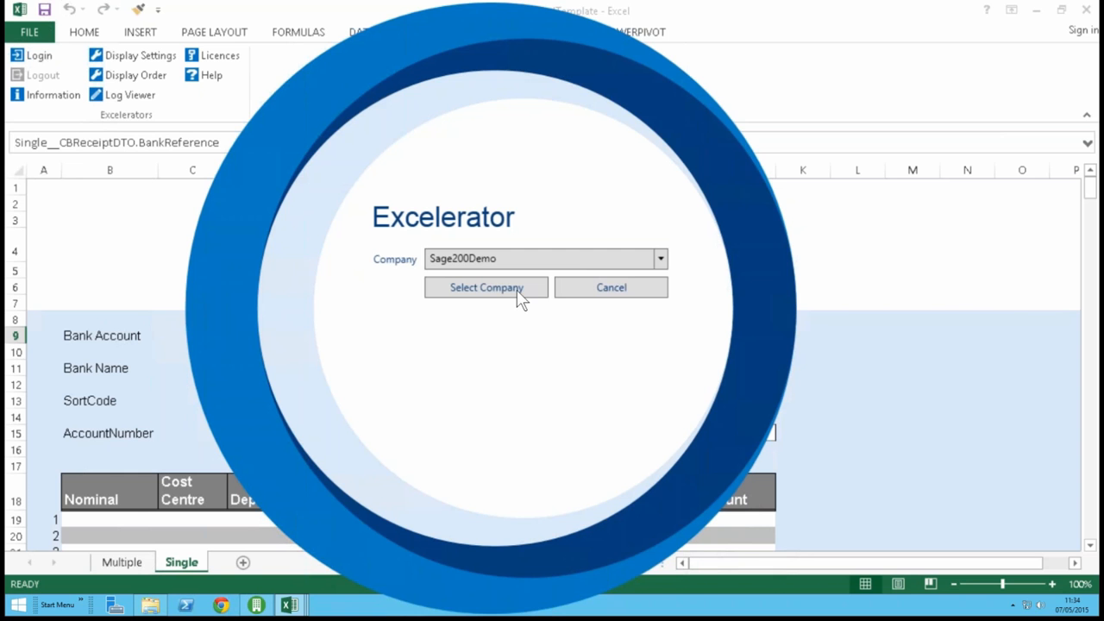
pyautogui.click(520, 293)
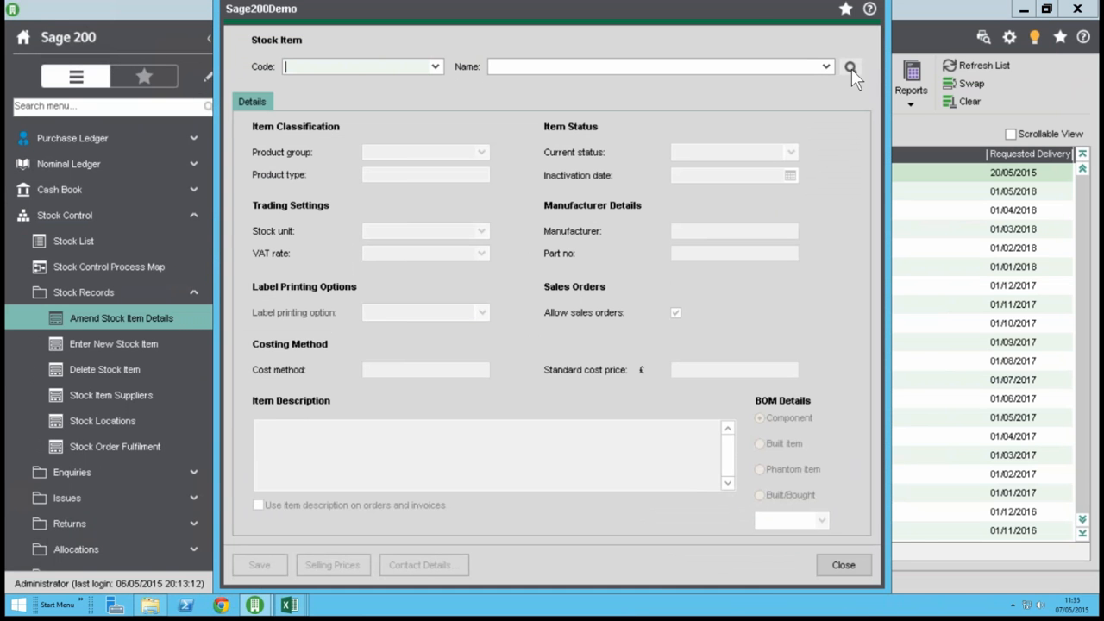
# Step: Search for stock items whose Electrical category value is kitchen equipment, and select Professional Blender 5 Speed in the results
pyautogui.click(851, 67)
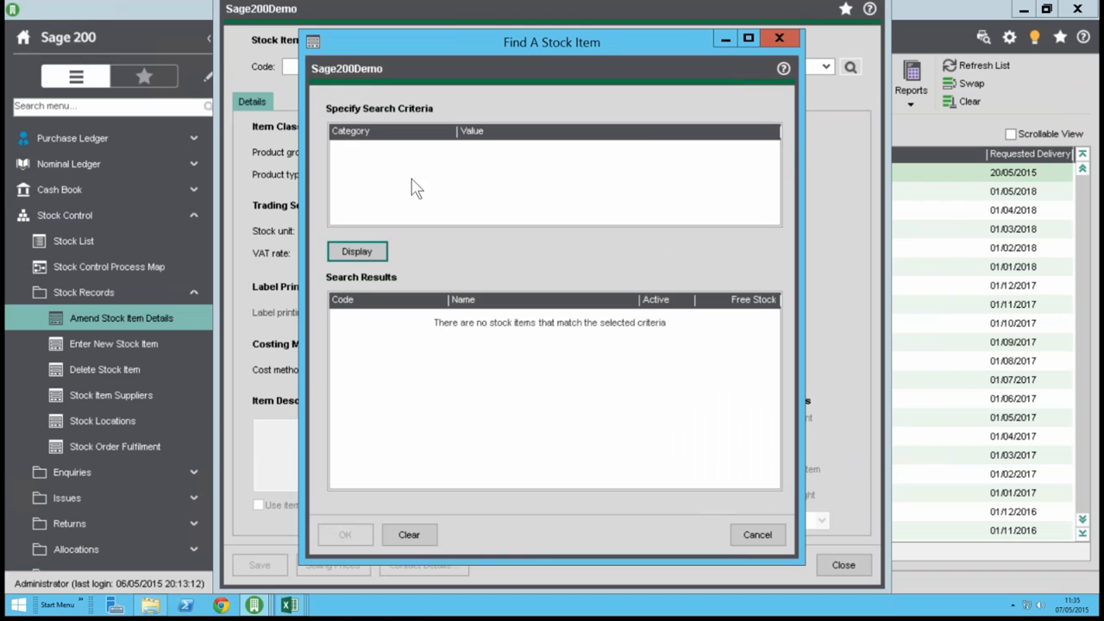
pyautogui.click(446, 170)
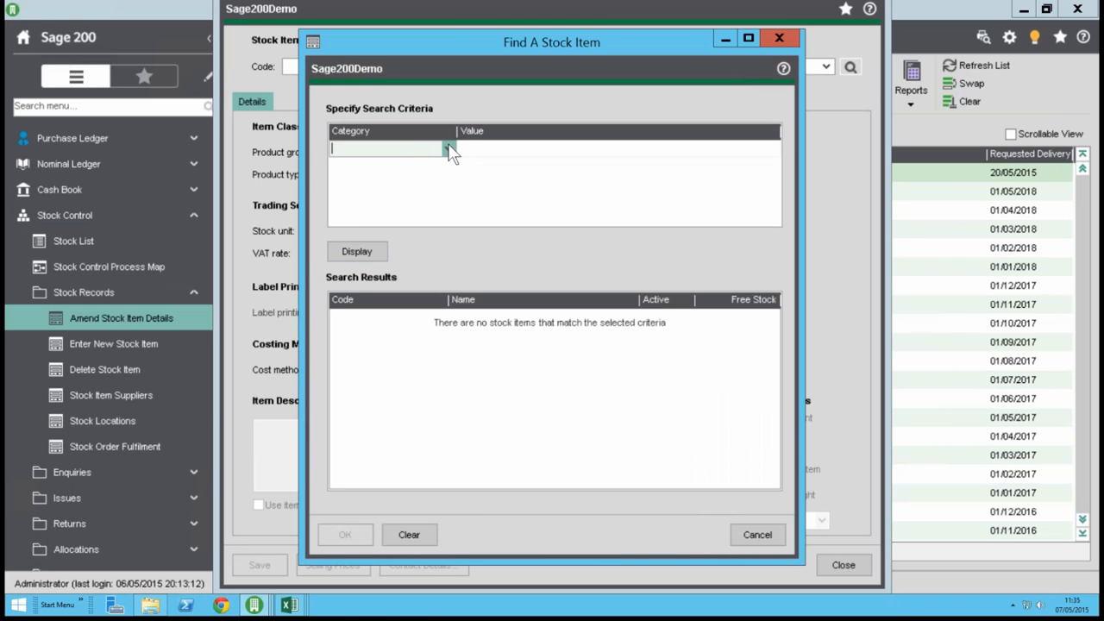
pyautogui.click(449, 149)
pyautogui.click(389, 254)
pyautogui.click(500, 152)
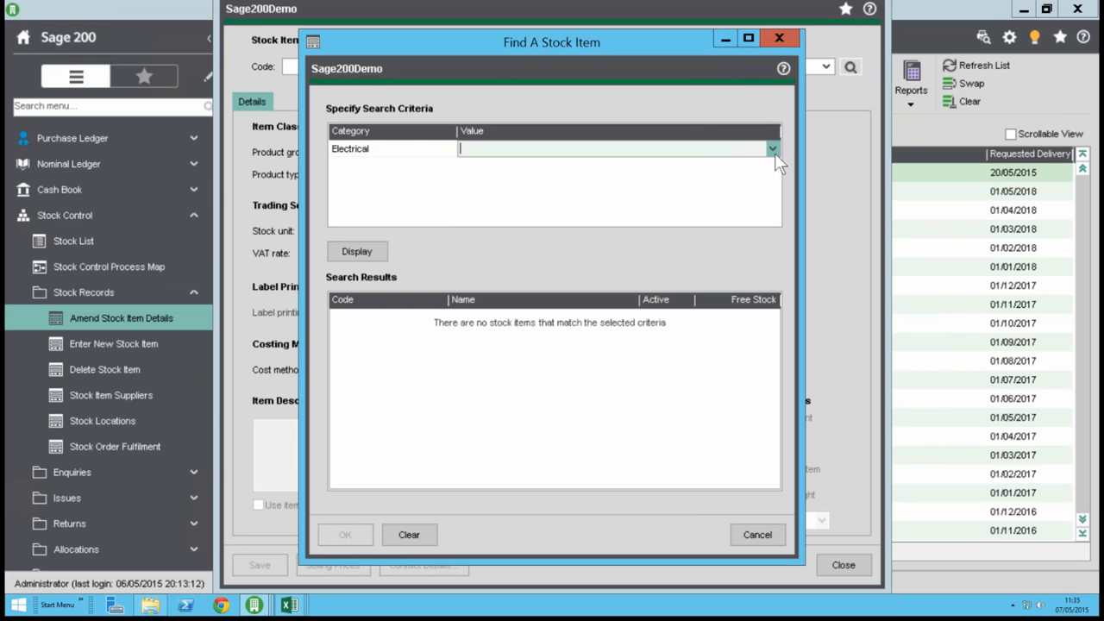
pyautogui.click(774, 150)
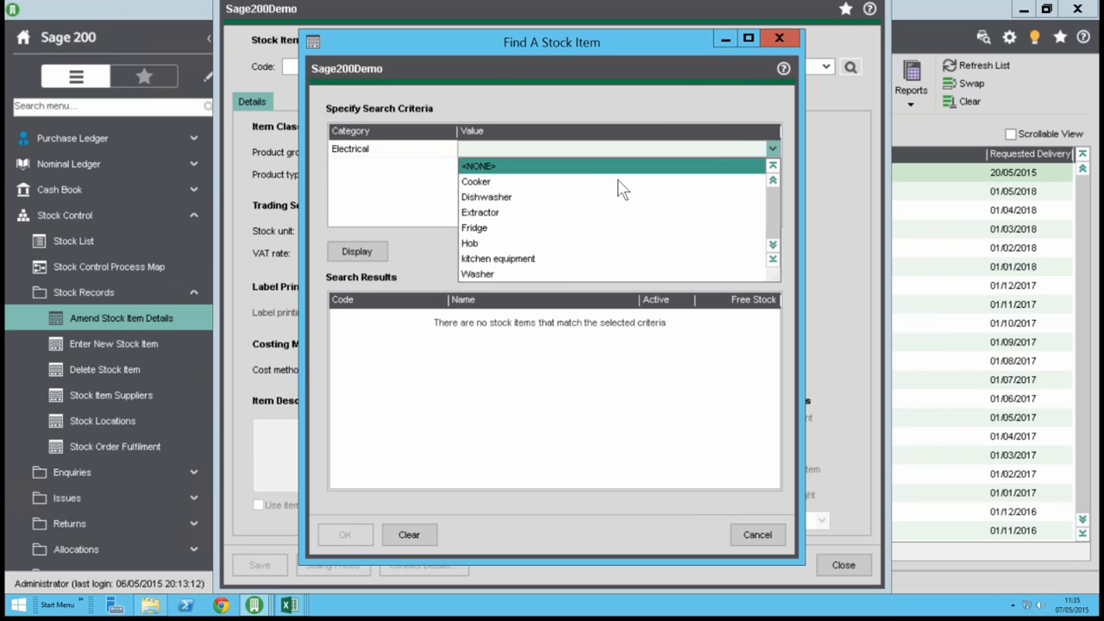
pyautogui.click(558, 261)
pyautogui.click(367, 254)
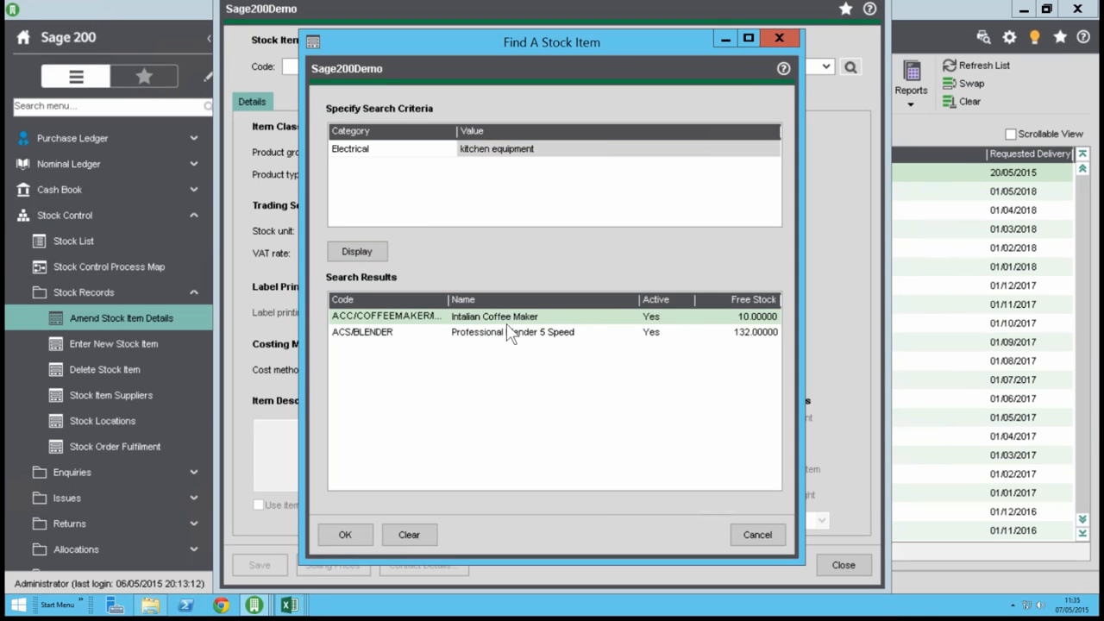
pyautogui.click(509, 333)
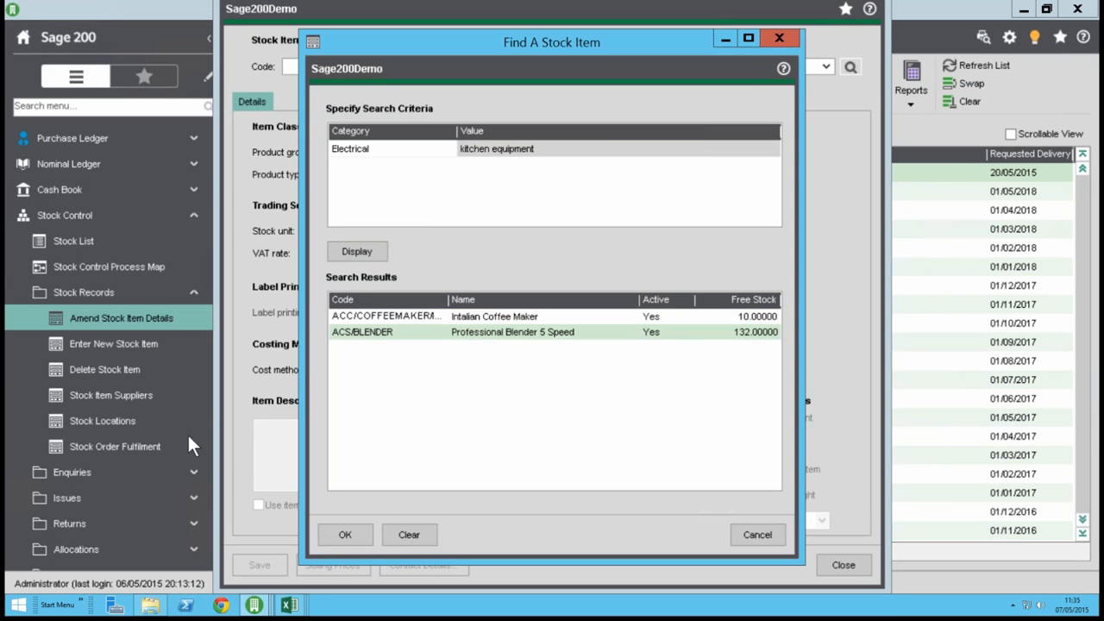
# Step: Switch to the Stock Branded Template workbook in Excel and show its Multiple sheet
pyautogui.click(287, 610)
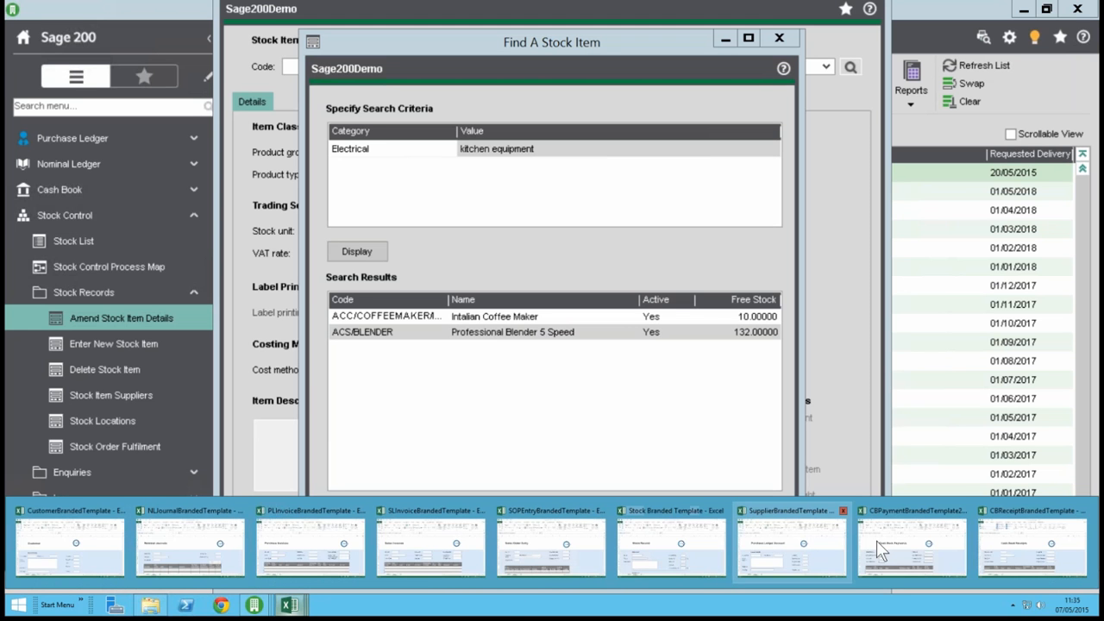
pyautogui.click(671, 545)
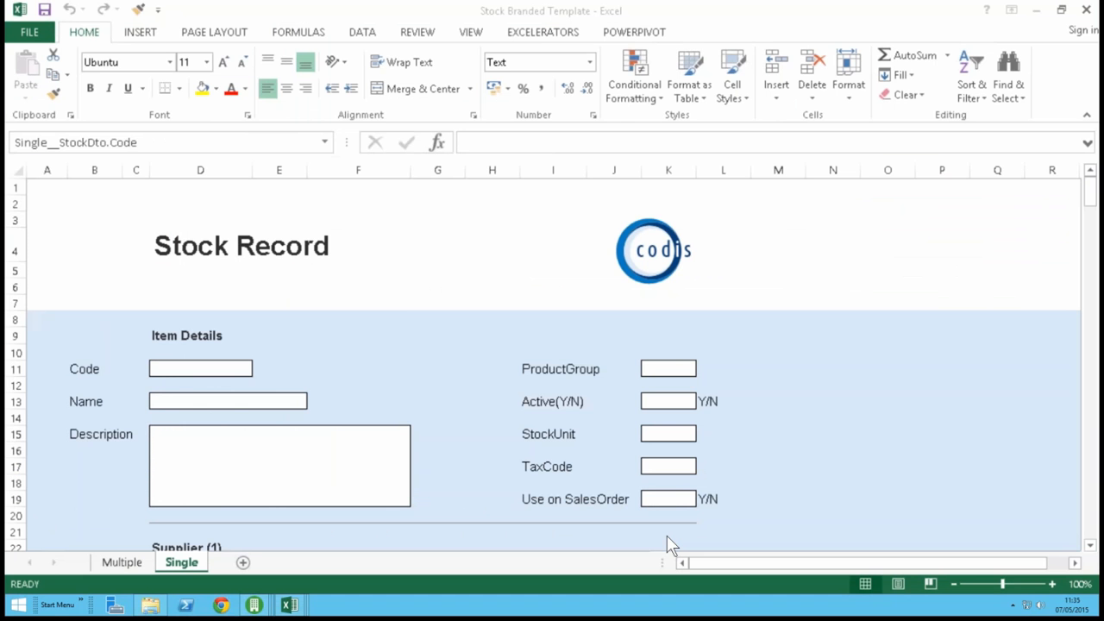
pyautogui.click(130, 562)
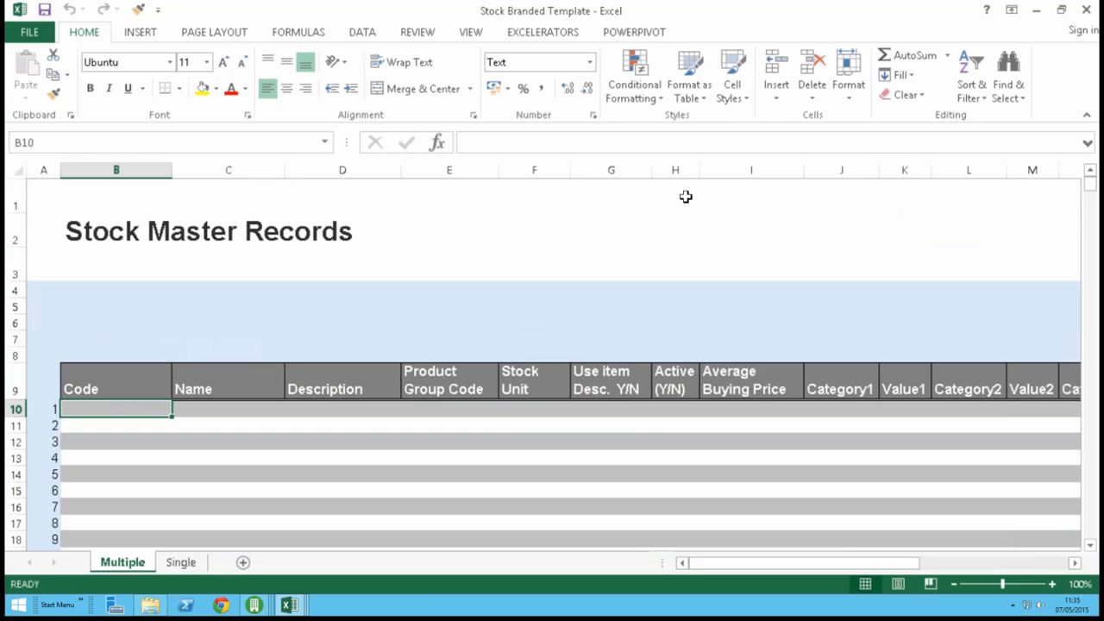
# Step: Download all stock records from Sage into the Stock Master Records sheet, clearing the sheet first
pyautogui.click(545, 35)
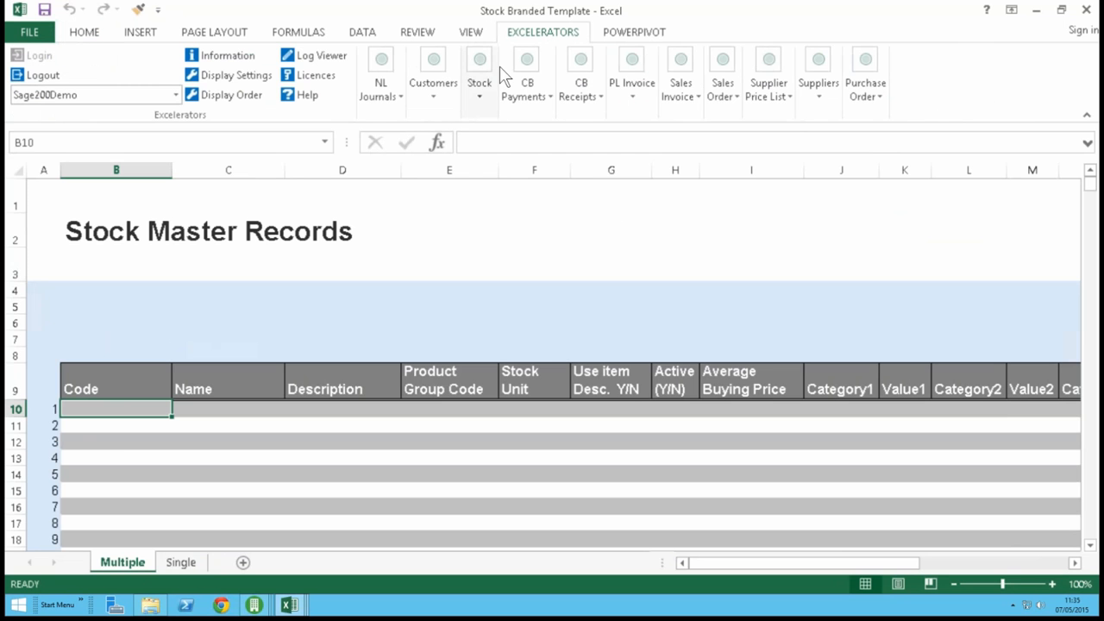
pyautogui.click(474, 82)
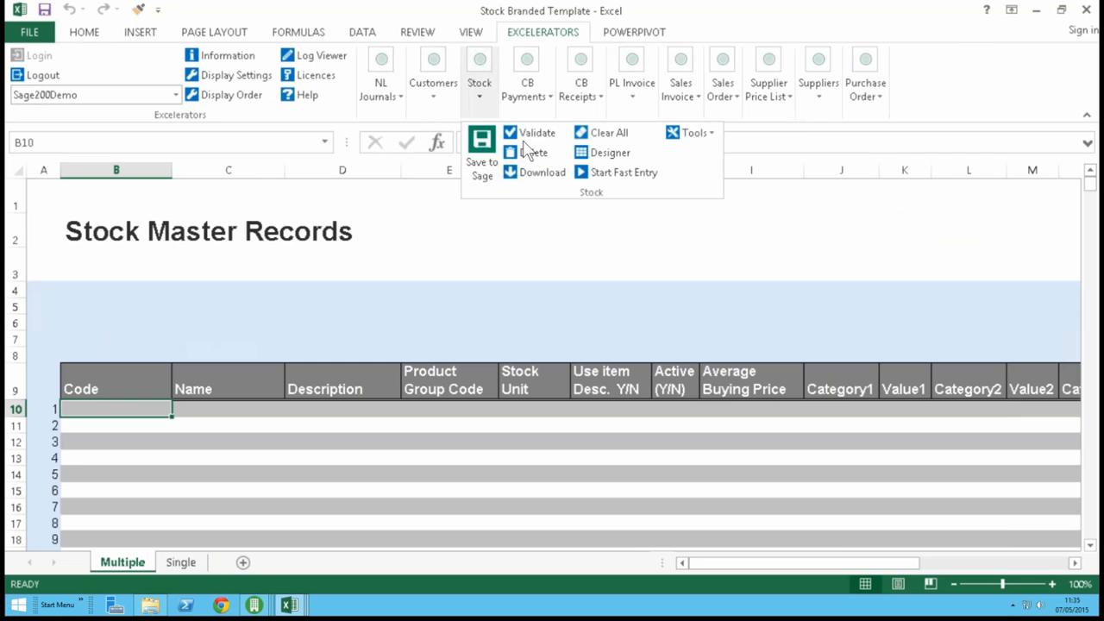
pyautogui.click(543, 173)
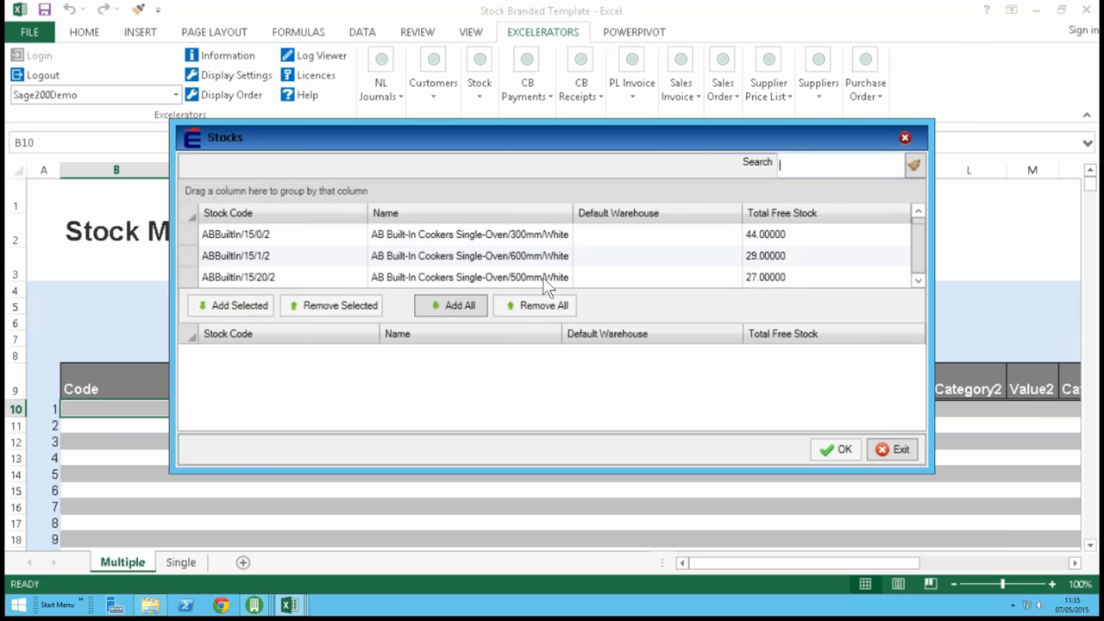
pyautogui.click(844, 450)
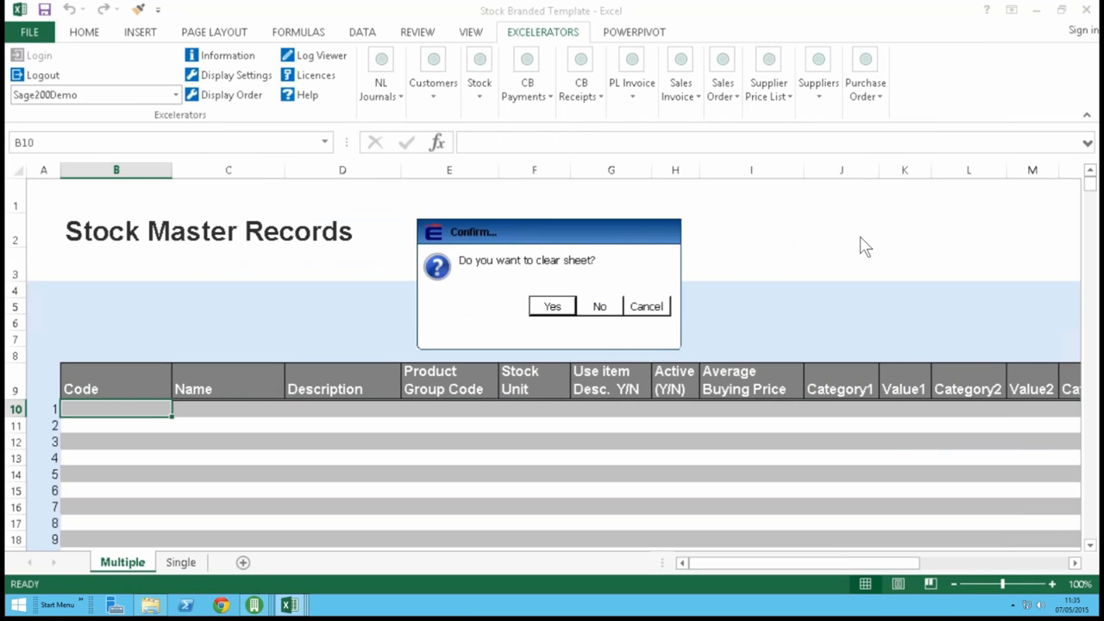
pyautogui.click(552, 307)
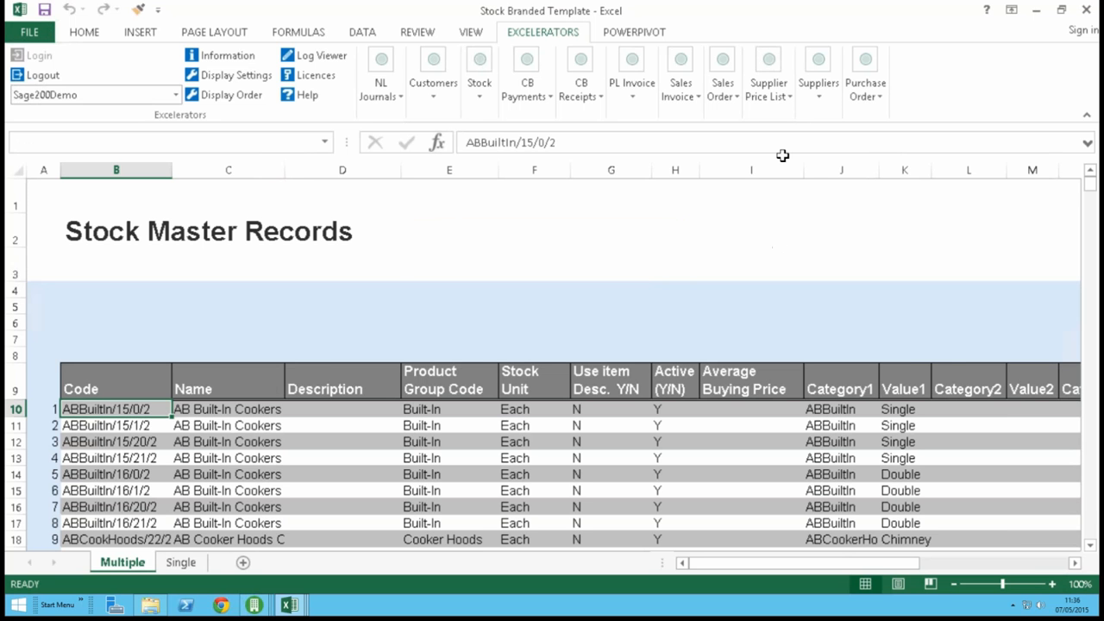
# Step: Add filters to the stock table's header row and filter Product Group Code by "acc"
pyautogui.click(371, 35)
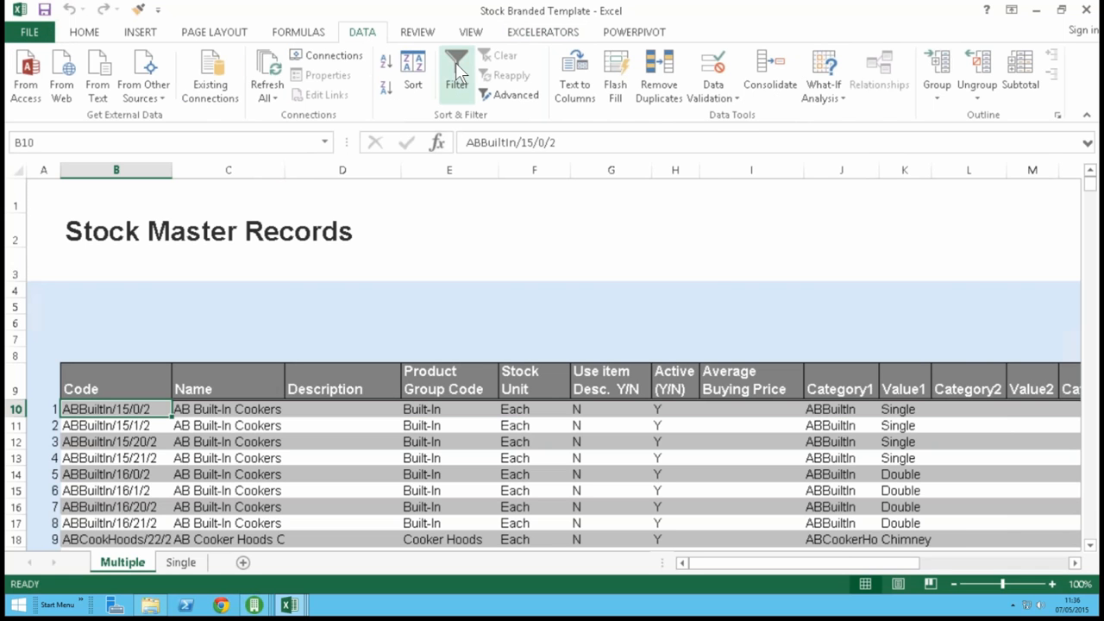
pyautogui.click(456, 62)
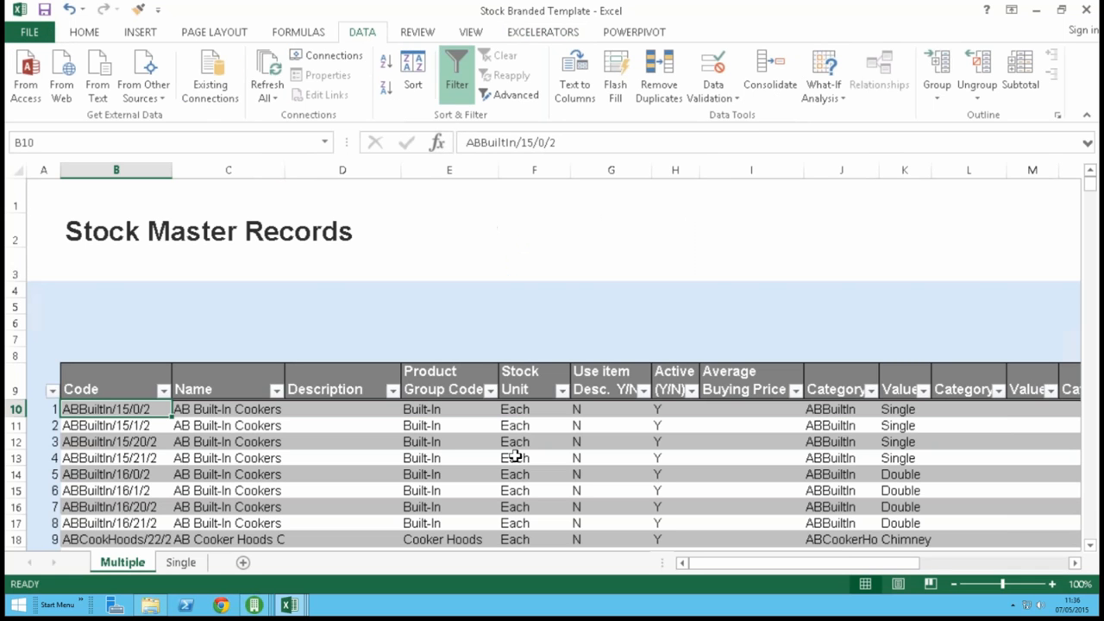
pyautogui.click(491, 390)
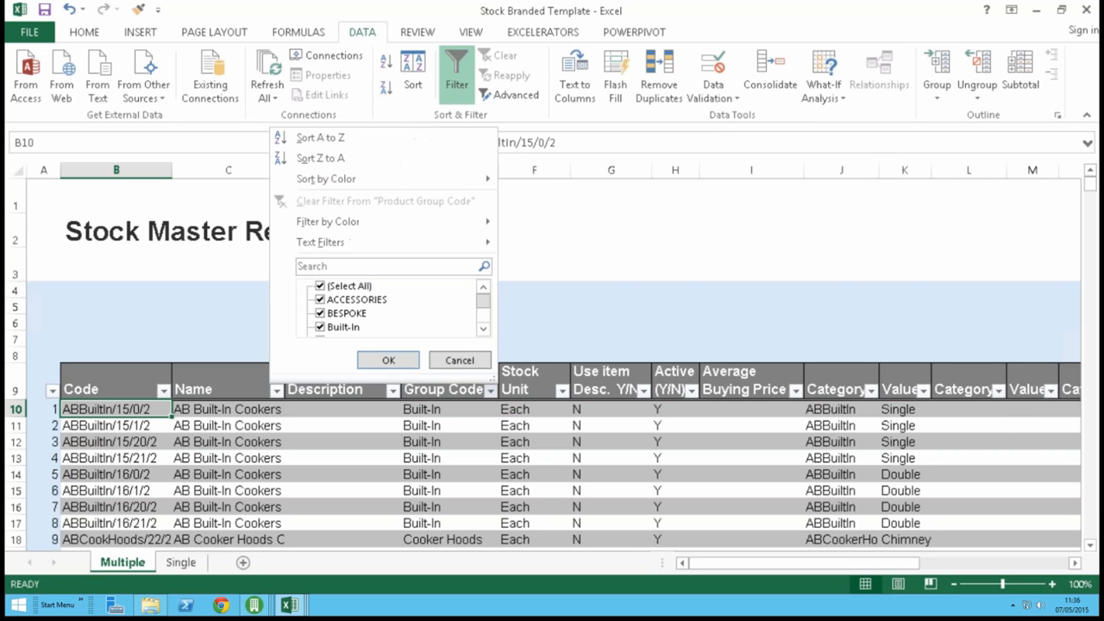
pyautogui.click(324, 267)
pyautogui.write('acc')
pyautogui.press('Escape')
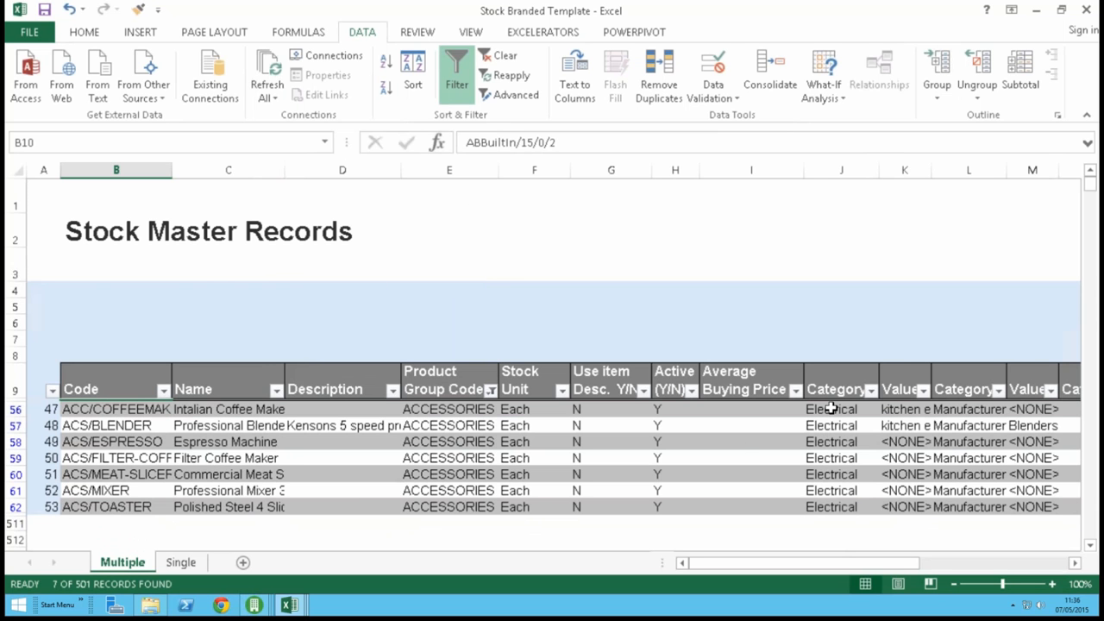
# Step: Review the category entries of the filtered accessories and widen the Value1 column to fit its full text
pyautogui.click(831, 409)
pyautogui.click(899, 407)
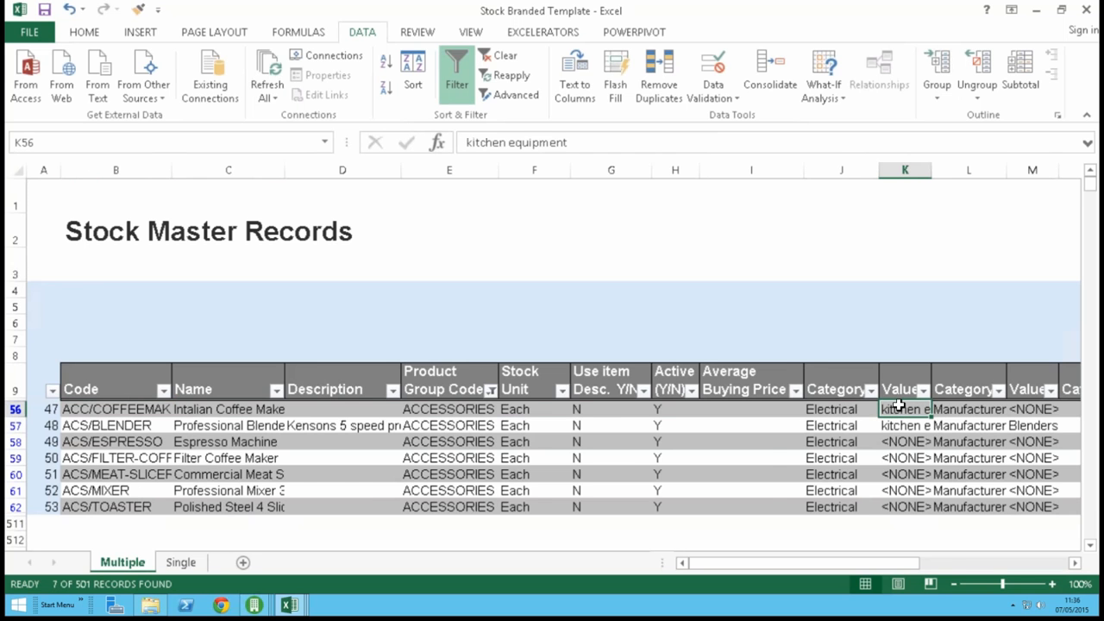
pyautogui.press('Right')
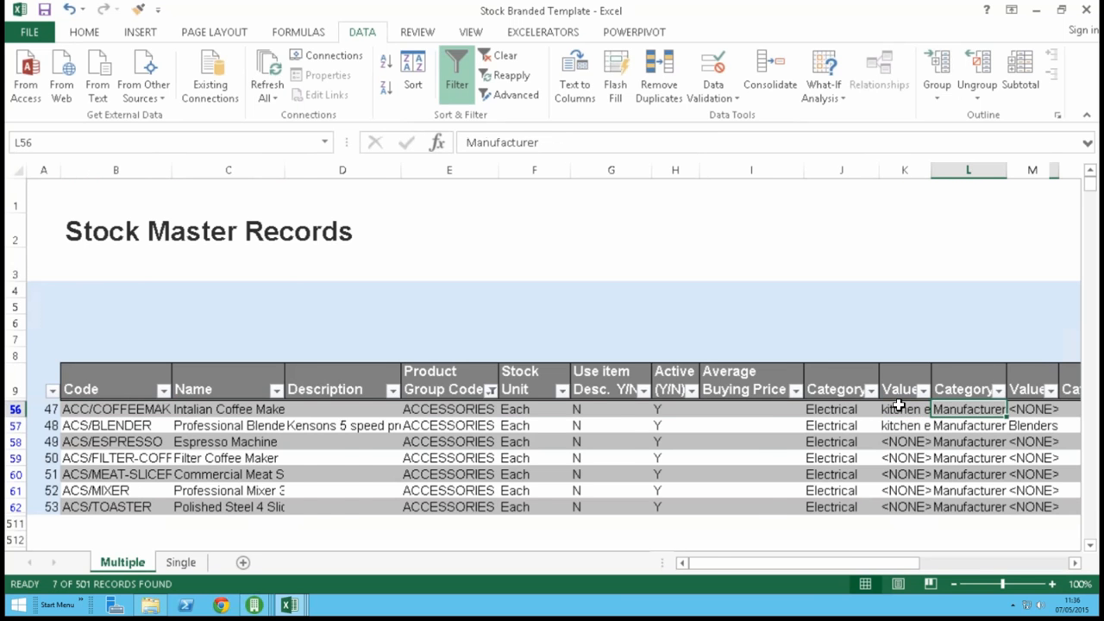
pyautogui.hscroll(2, 898, 407)
pyautogui.press('Left')
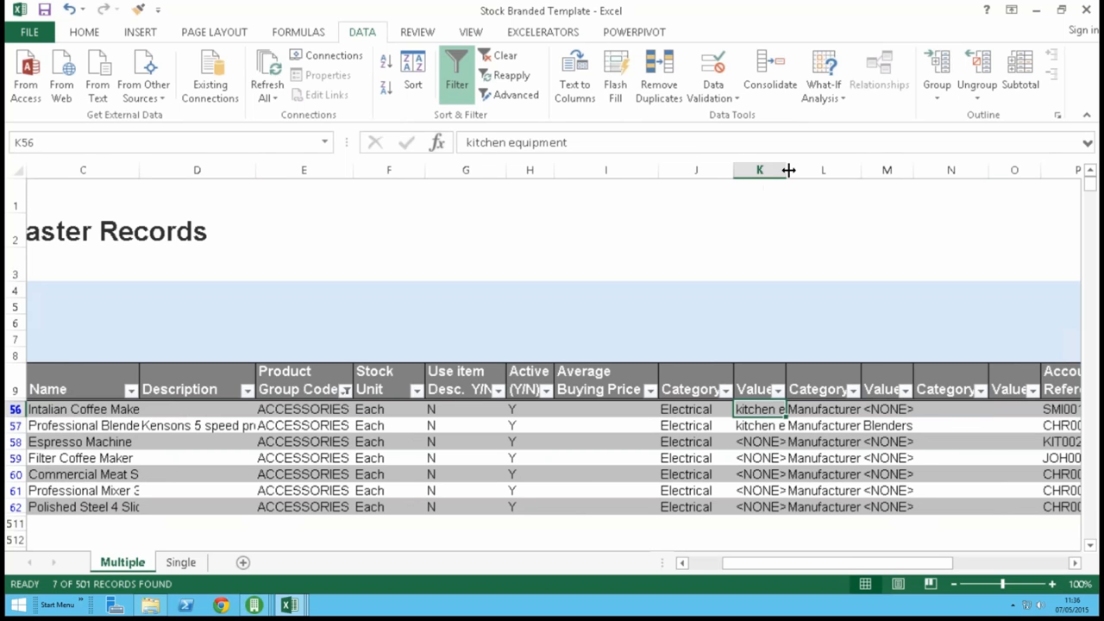
pyautogui.moveTo(786, 170); pyautogui.dragTo(928, 195)
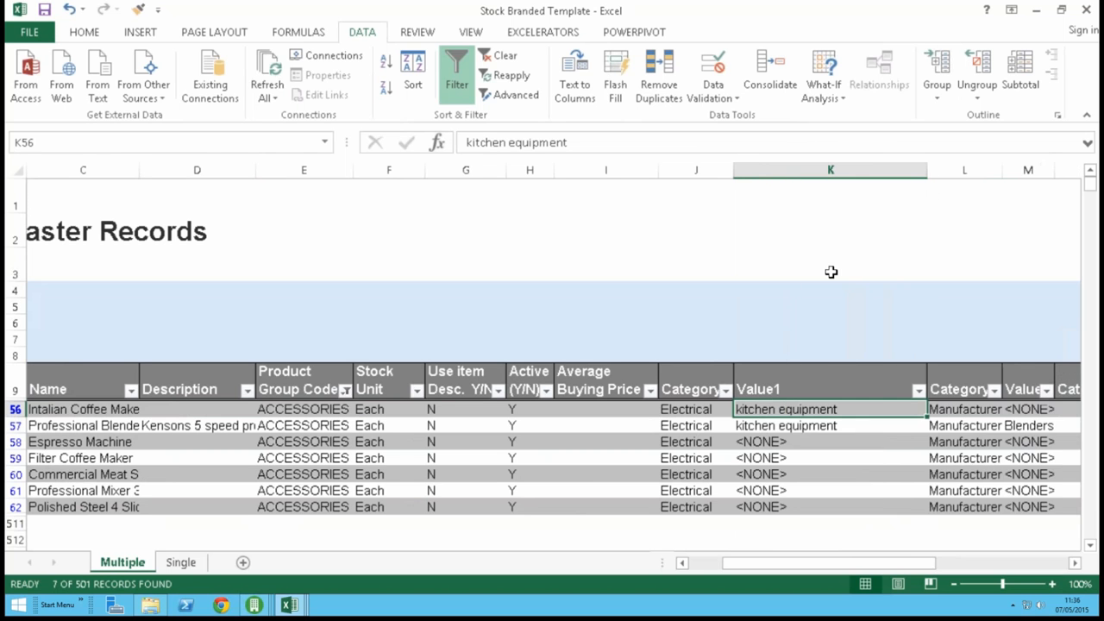
pyautogui.press('Down')
pyautogui.press('Down')
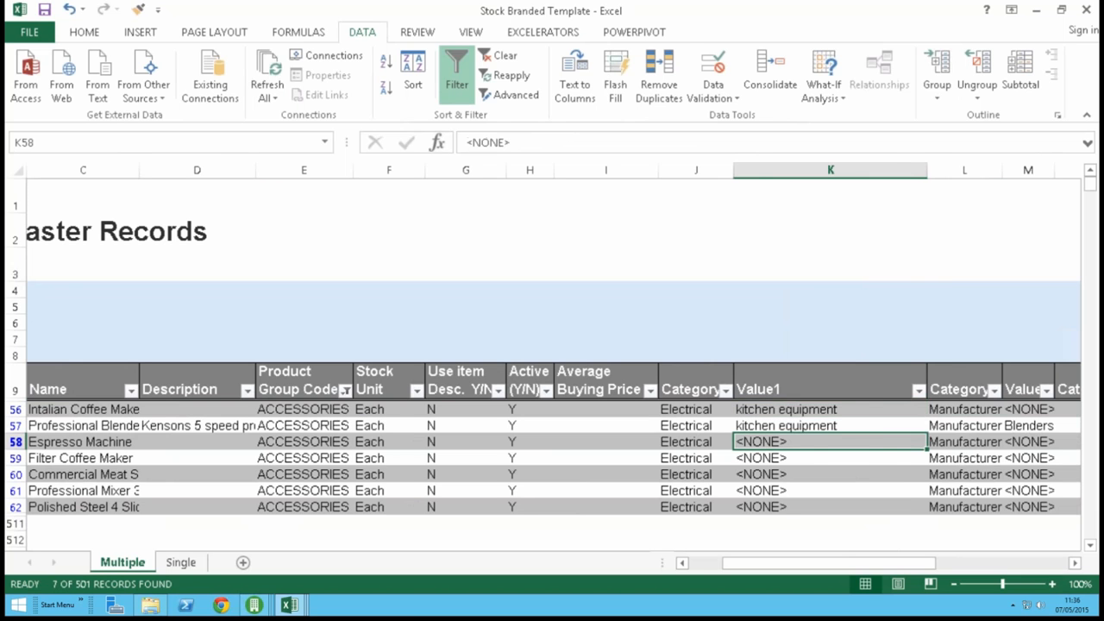
# Step: Set Espresso Machine's Value1 to kitchen equipment from the Electrical category lookup, and fill it down to the Polished Steel 4 Slice Toaster row
pyautogui.rightClick(778, 443)
pyautogui.click(865, 67)
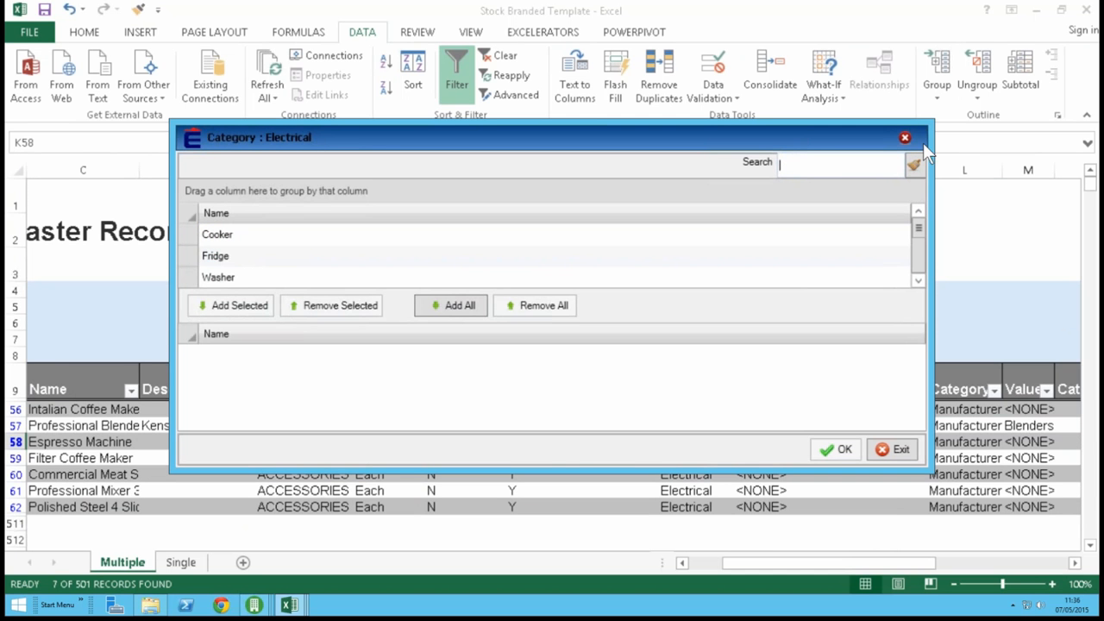
pyautogui.click(919, 280)
pyautogui.click(919, 281)
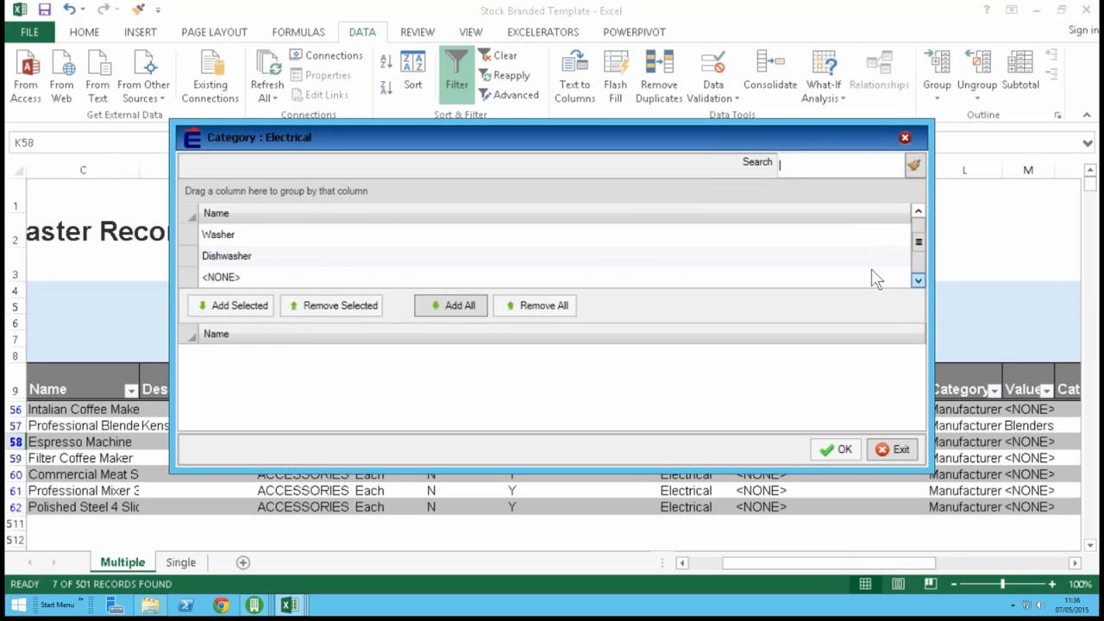
pyautogui.moveTo(920, 229); pyautogui.dragTo(920, 218)
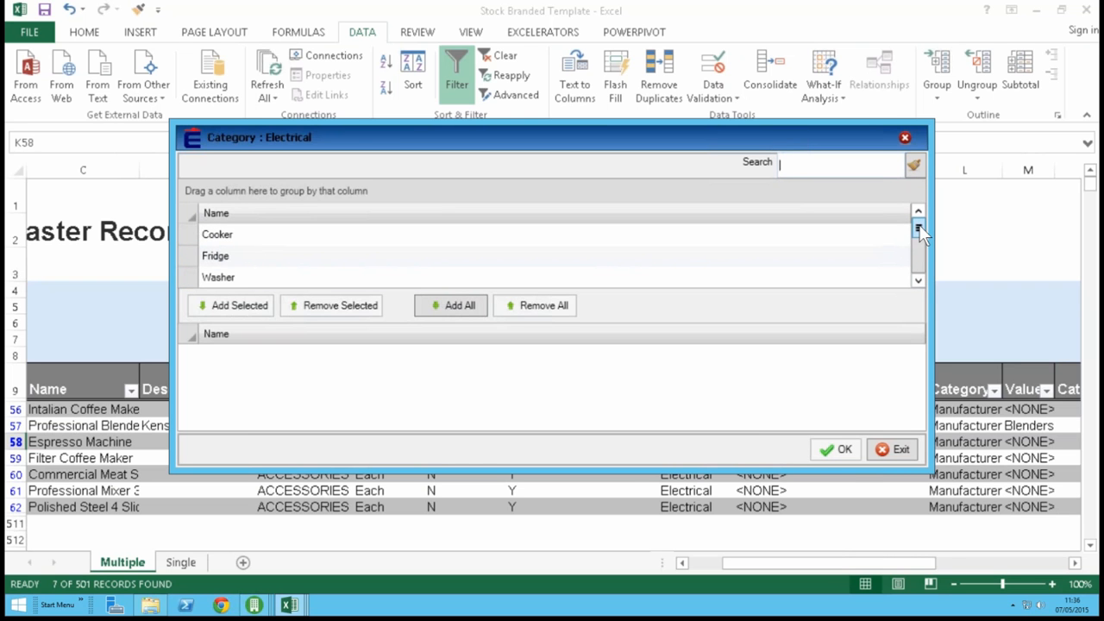
pyautogui.click(919, 281)
pyautogui.click(919, 280)
pyautogui.click(919, 280)
pyautogui.click(918, 280)
pyautogui.click(918, 280)
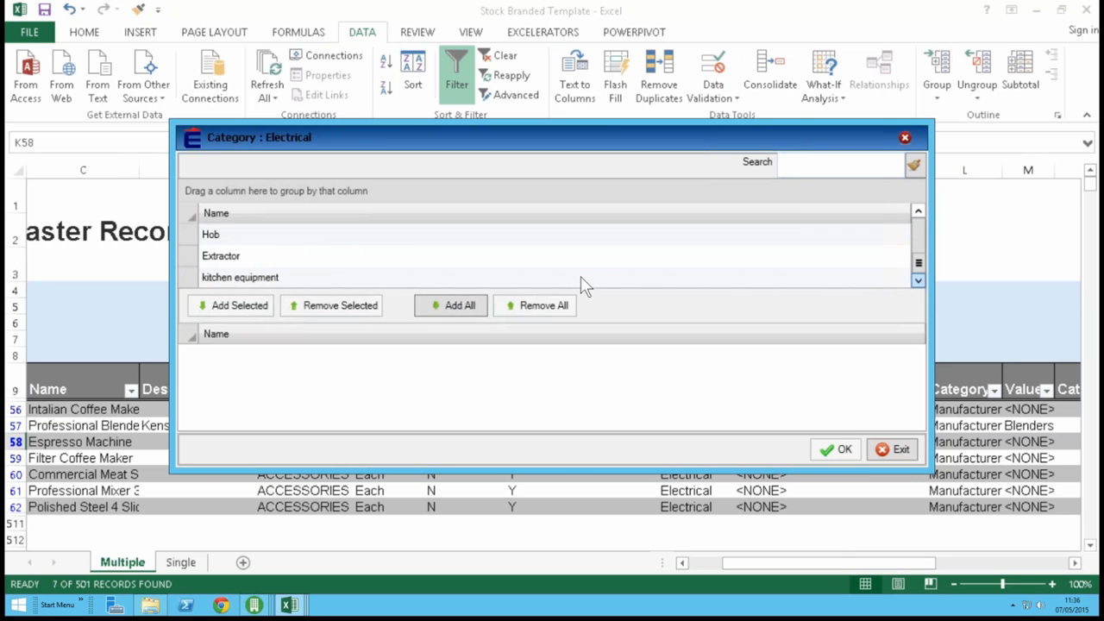
pyautogui.click(257, 272)
pyautogui.click(235, 306)
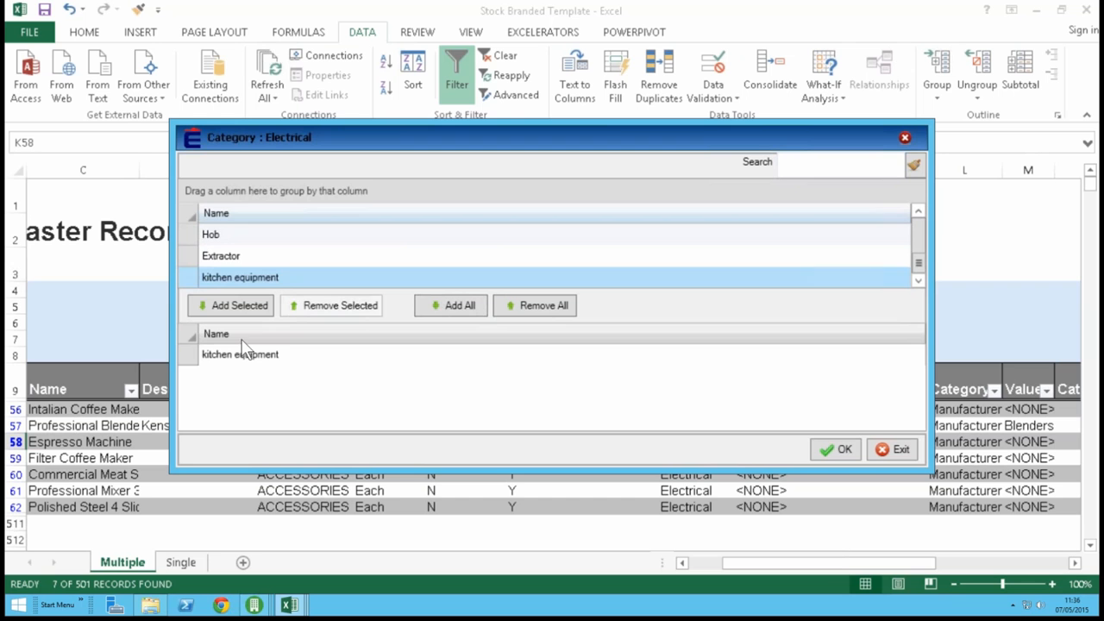
pyautogui.click(839, 449)
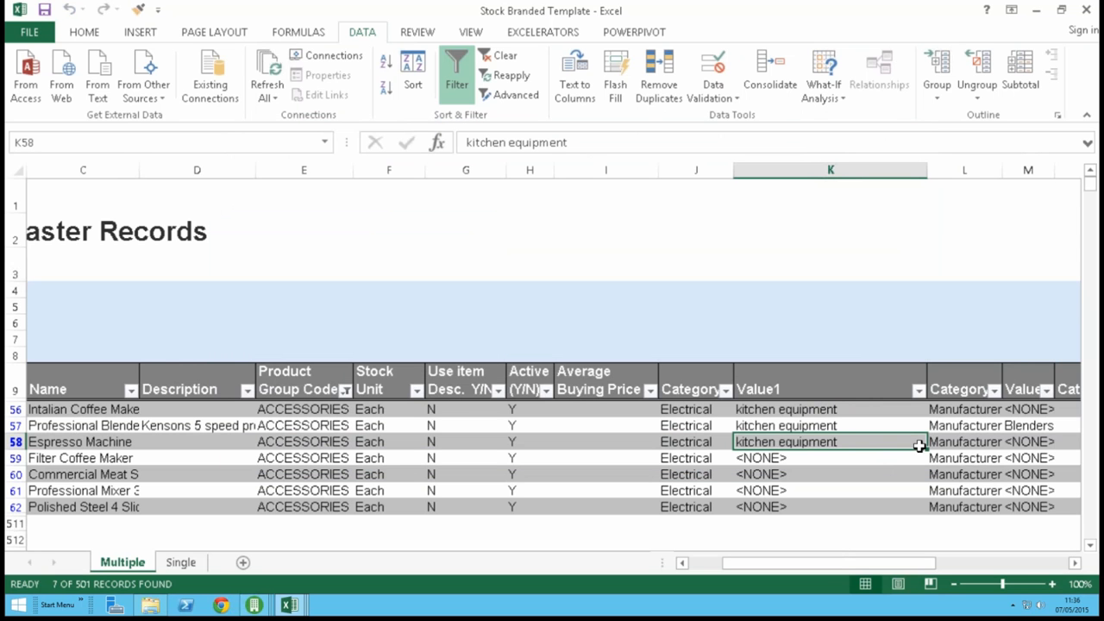
pyautogui.moveTo(928, 449); pyautogui.dragTo(930, 508)
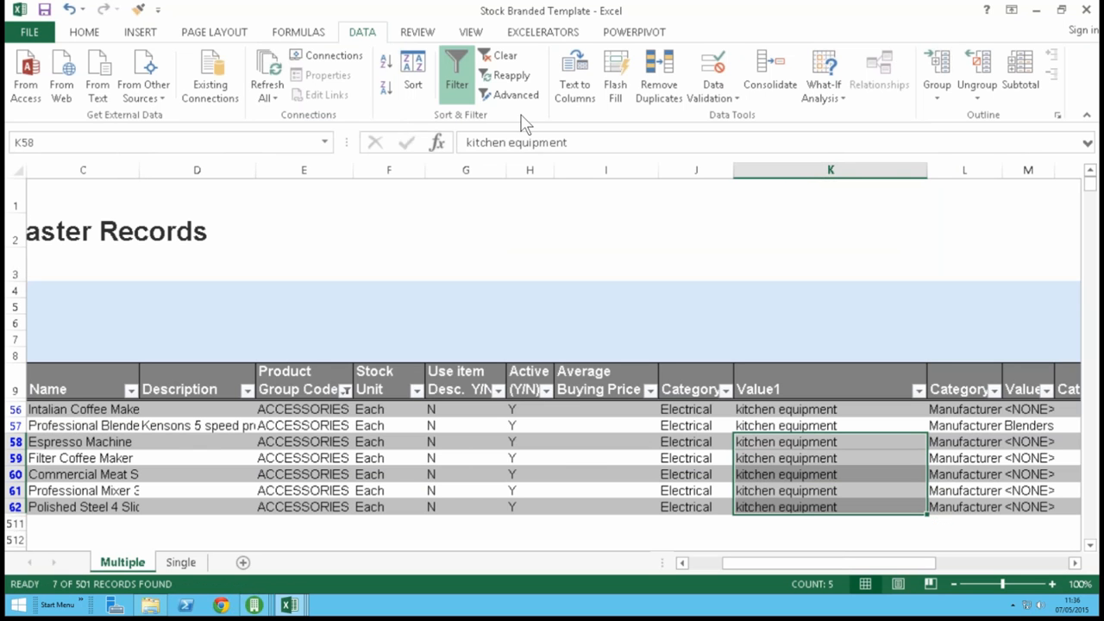
# Step: Validate the edited stock records with Excelerators and dismiss the result
pyautogui.click(553, 34)
pyautogui.click(488, 57)
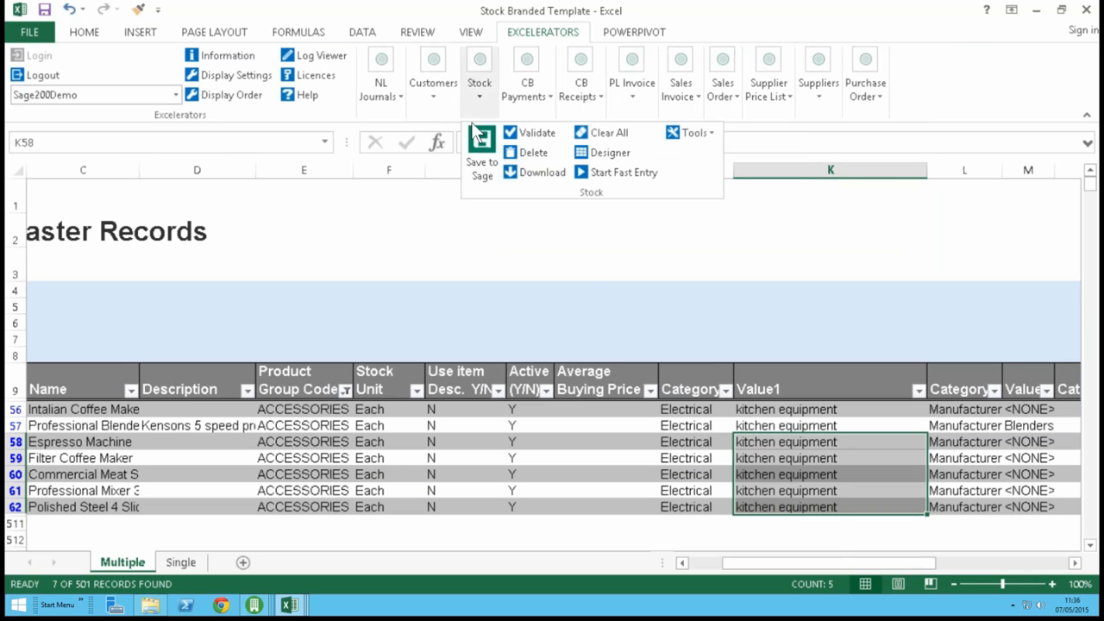
pyautogui.click(534, 129)
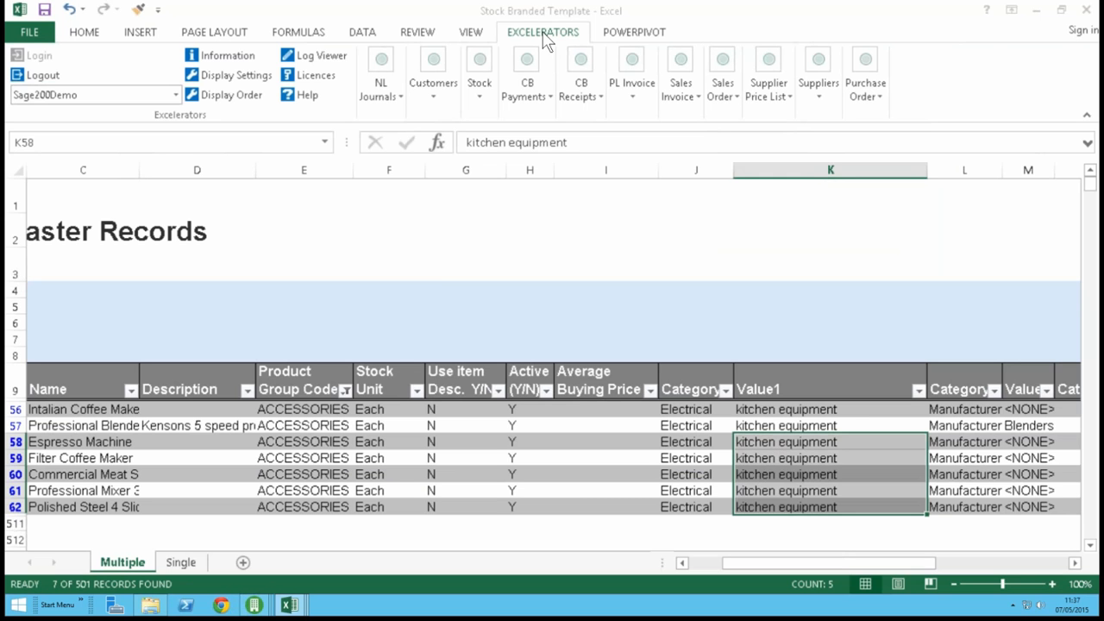
pyautogui.click(622, 306)
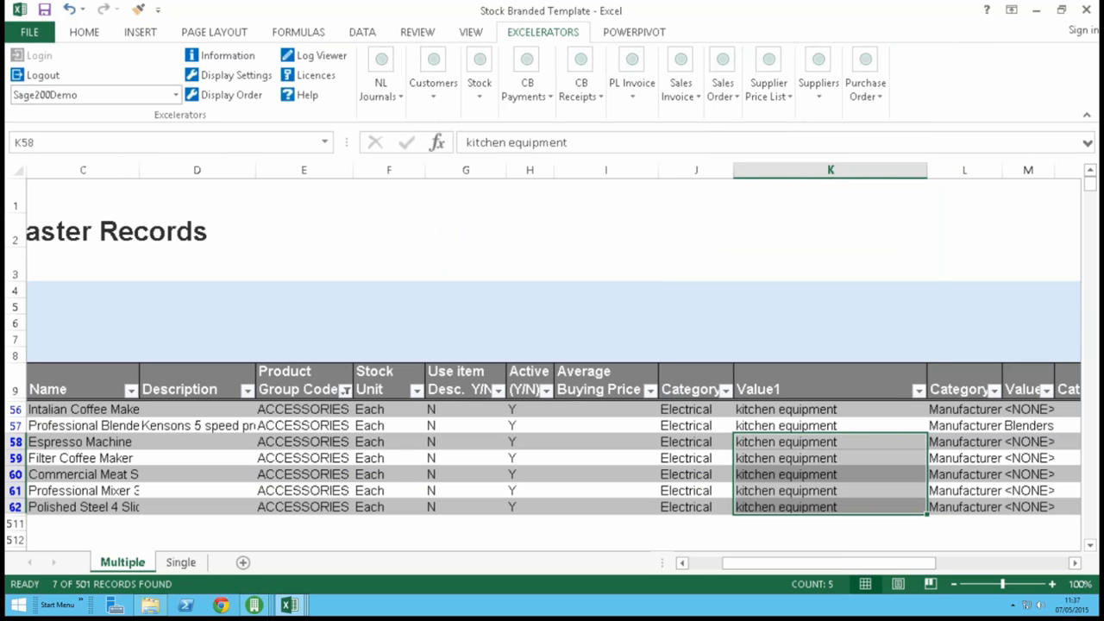
# Step: Save the stock changes to the Sage200Demo company, review the details of the updated records, and close the summary
pyautogui.click(482, 82)
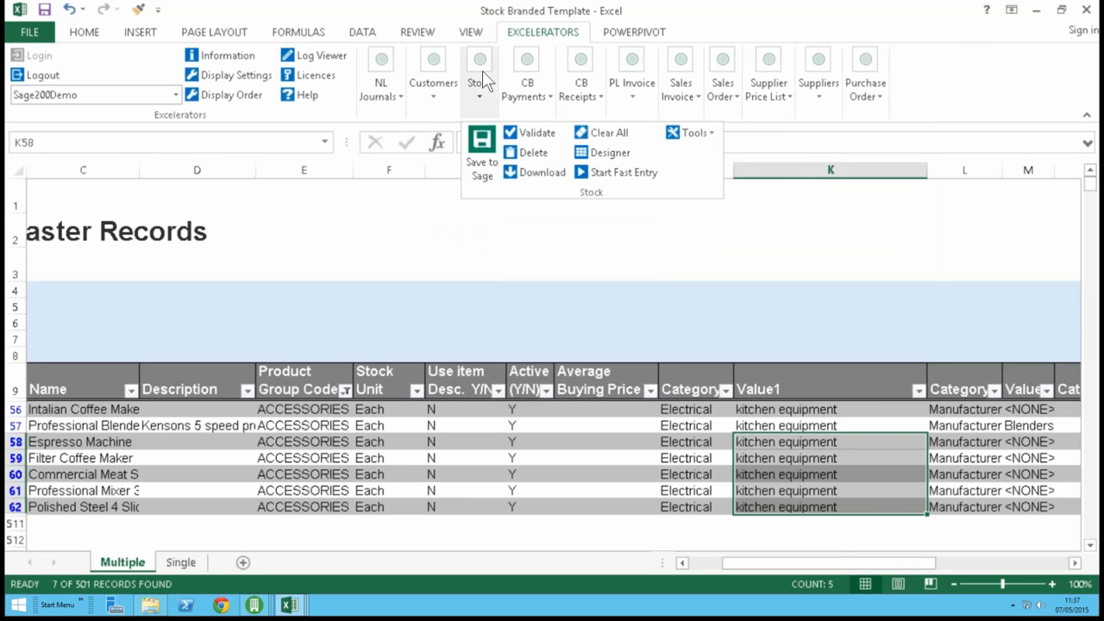
pyautogui.click(480, 168)
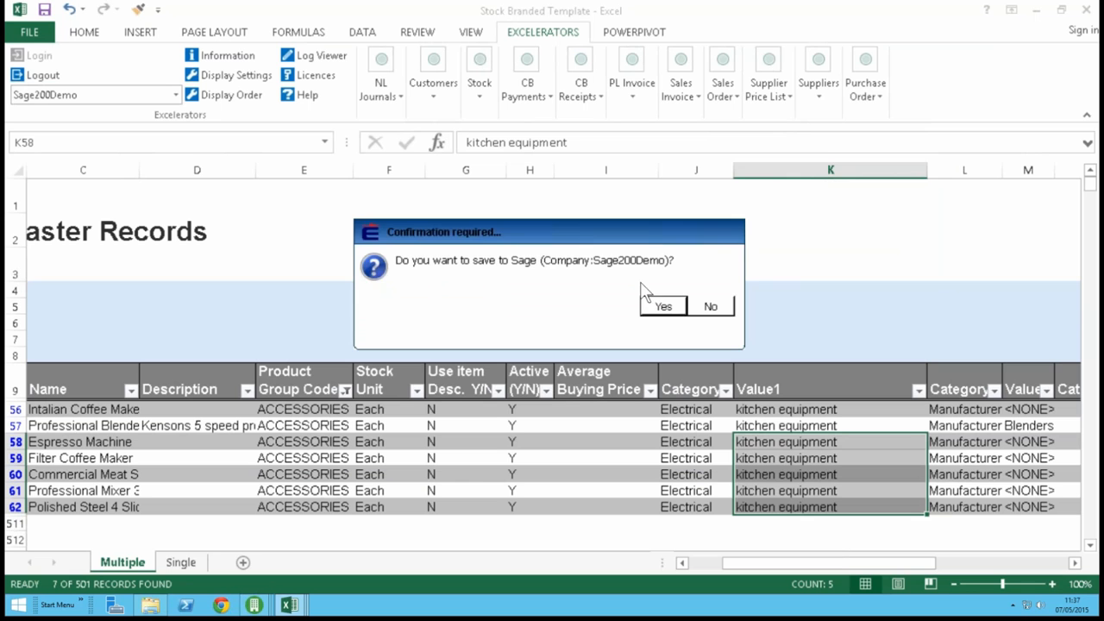
pyautogui.click(662, 305)
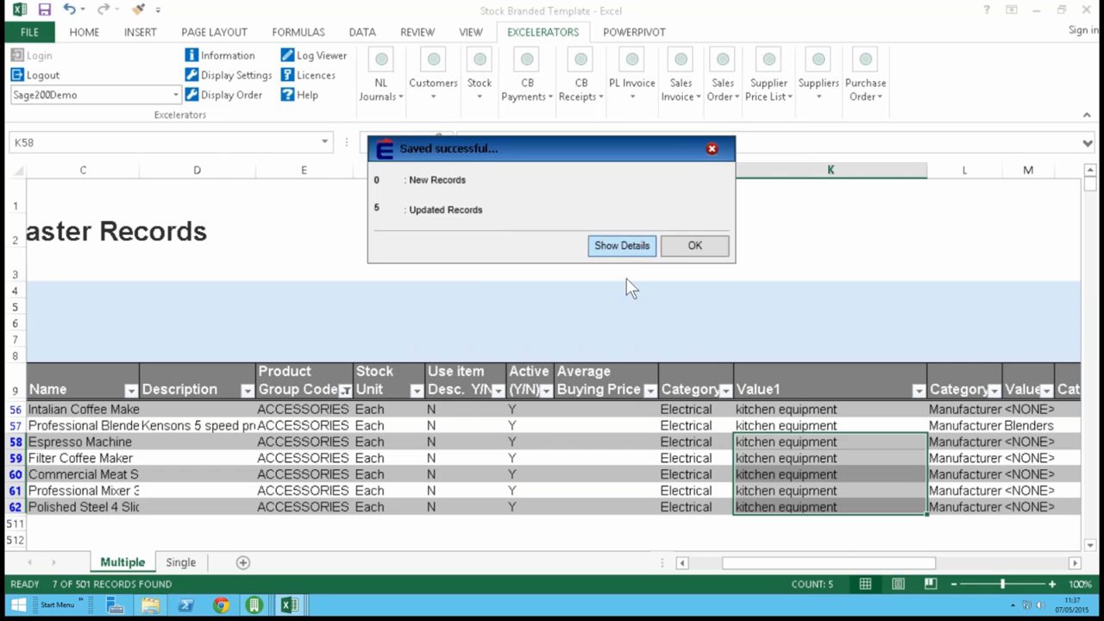
pyautogui.click(621, 245)
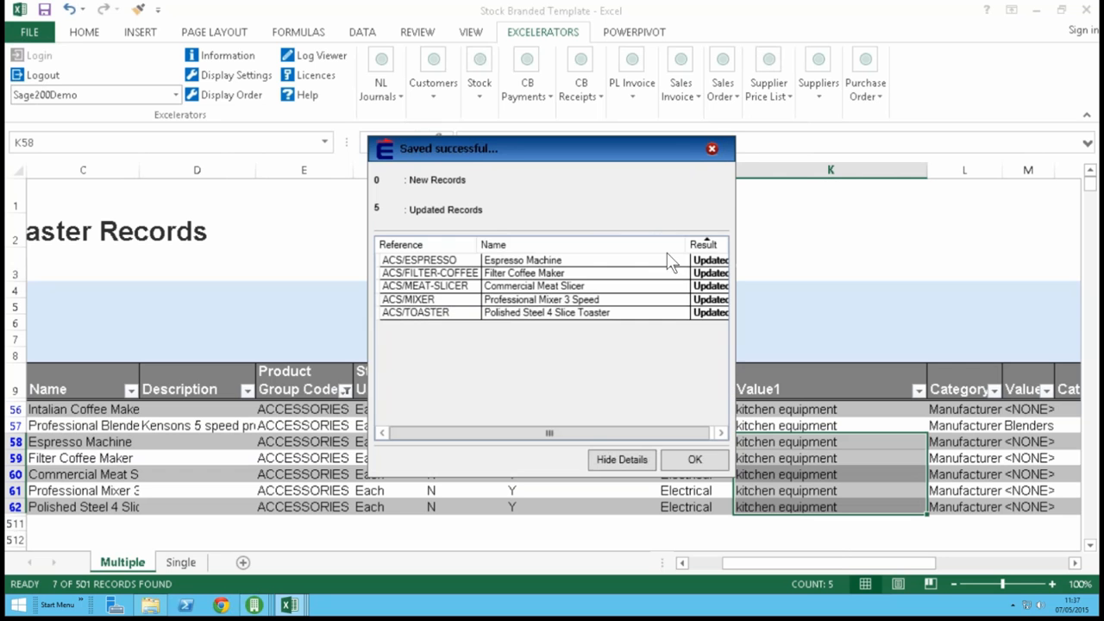
pyautogui.click(696, 459)
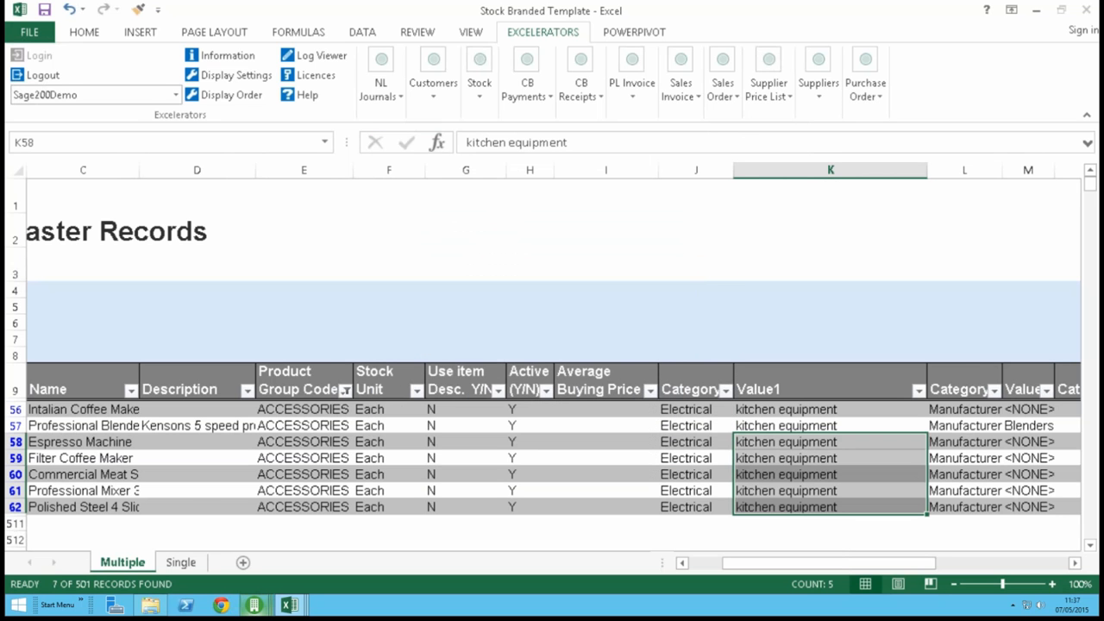
# Step: Return to Sage 200, rerun the Electrical kitchen equipment stock search, and open the Intalian Coffee Maker item
pyautogui.moveTo(254, 604)
pyautogui.click(362, 552)
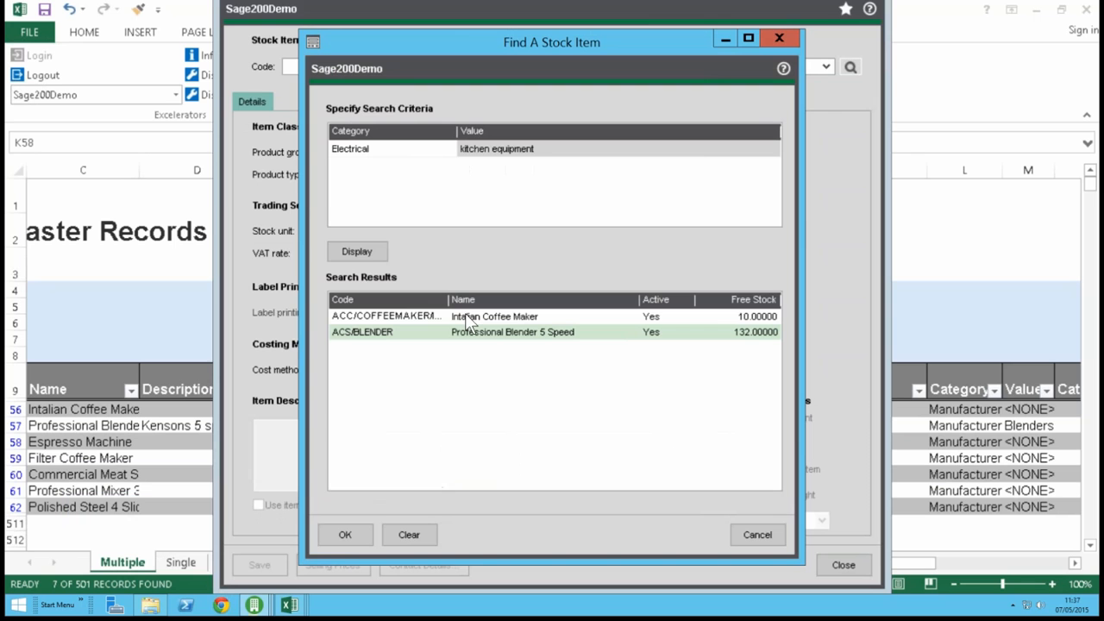
pyautogui.click(371, 251)
pyautogui.click(370, 251)
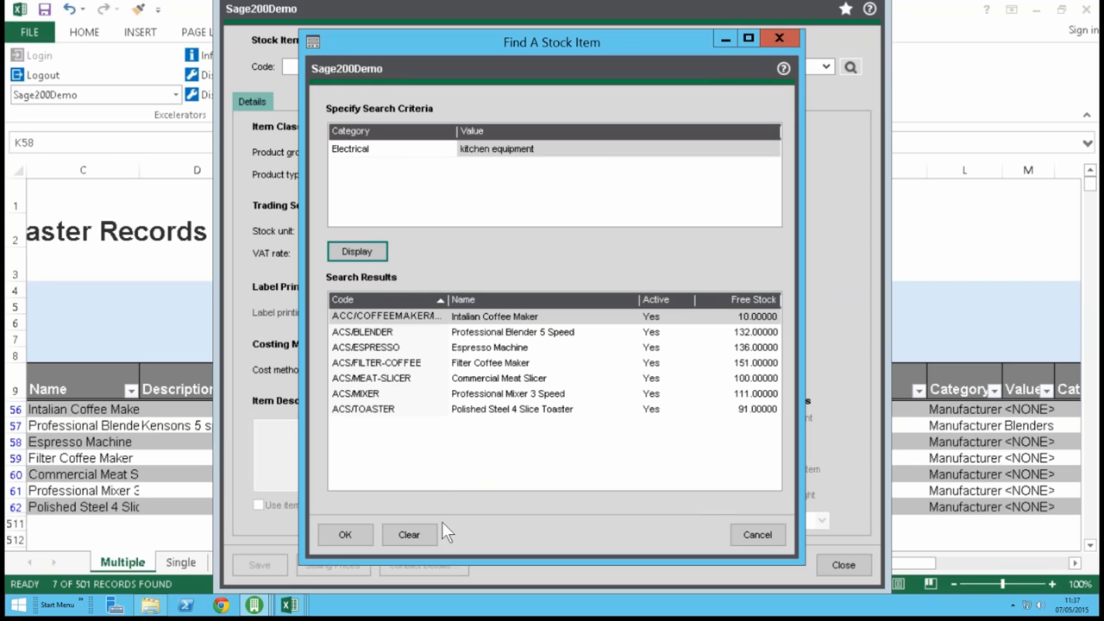
pyautogui.click(343, 535)
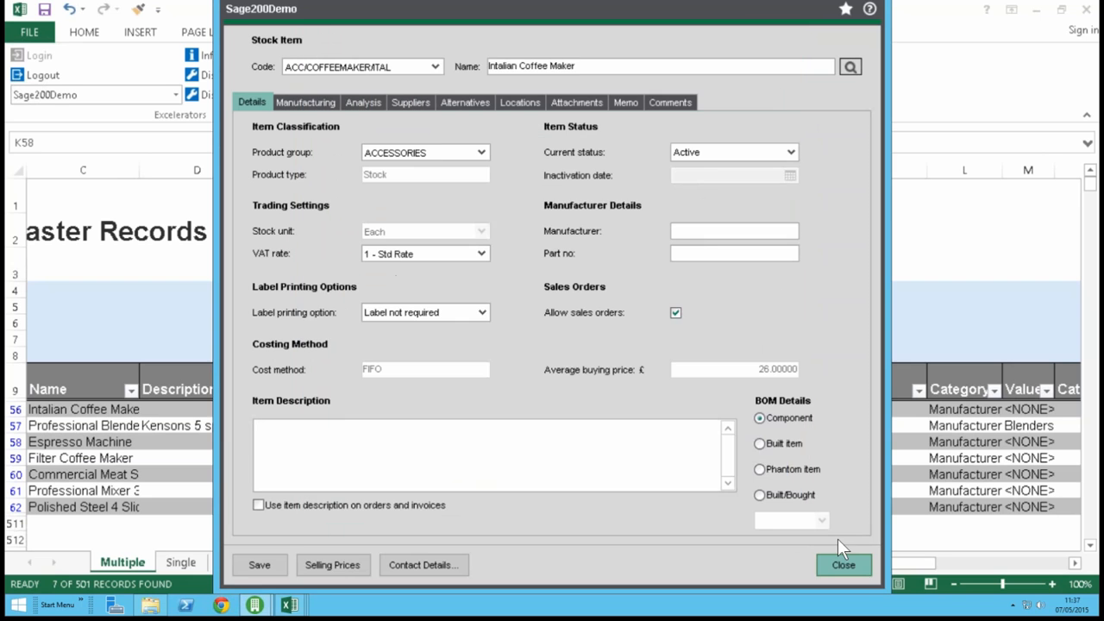
# Step: Close the Intalian Coffee Maker stock item, and close the Stock Branded Template workbook without saving its changes
pyautogui.click(841, 562)
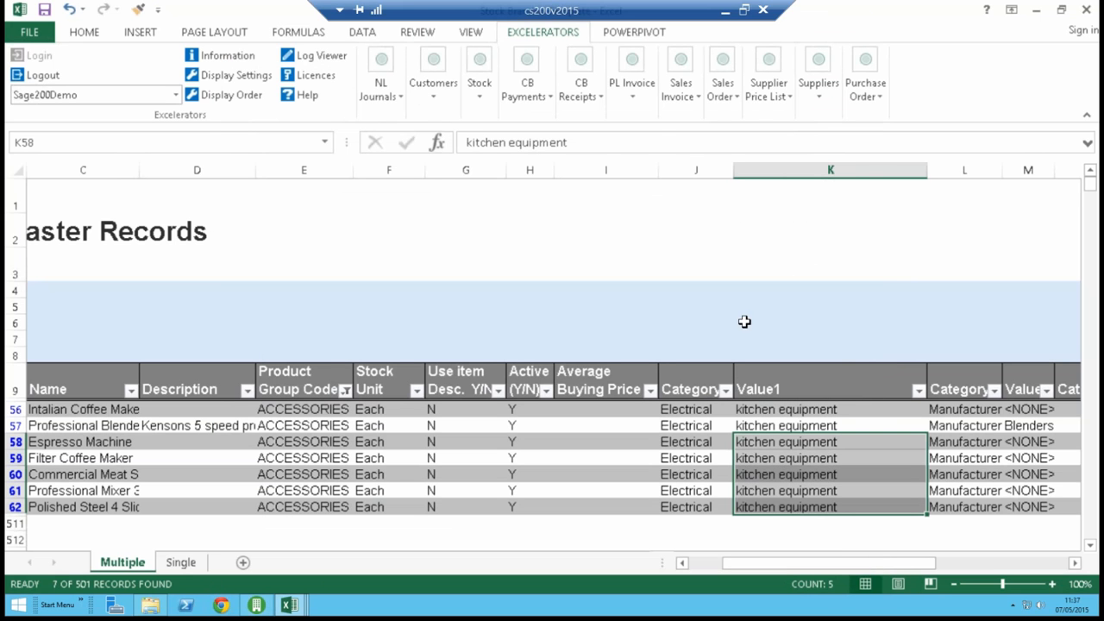
pyautogui.click(1089, 10)
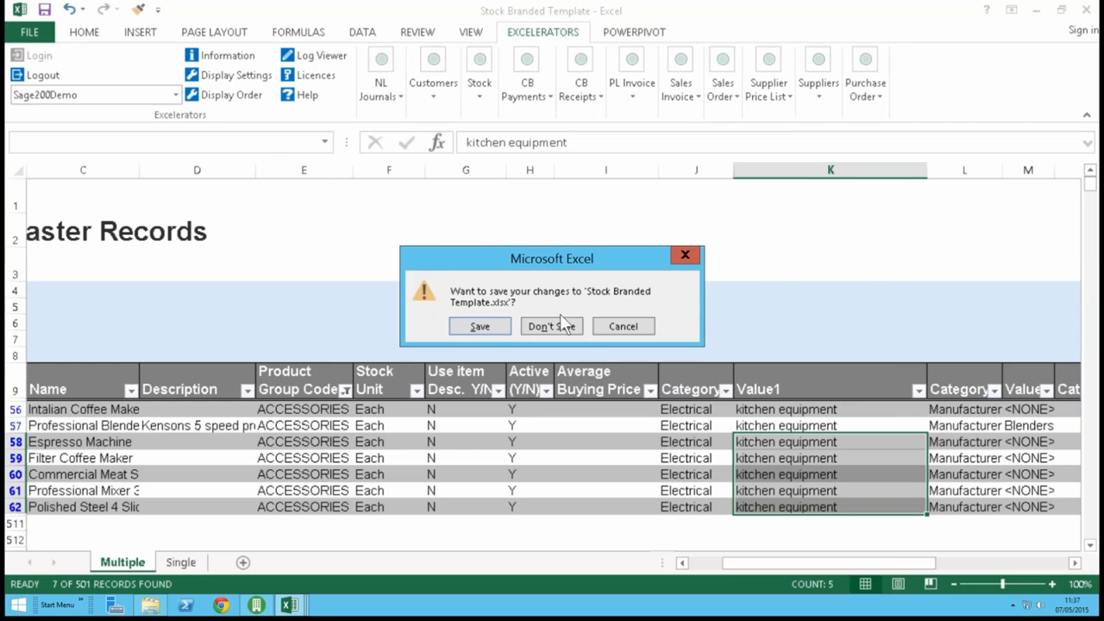
pyautogui.click(561, 325)
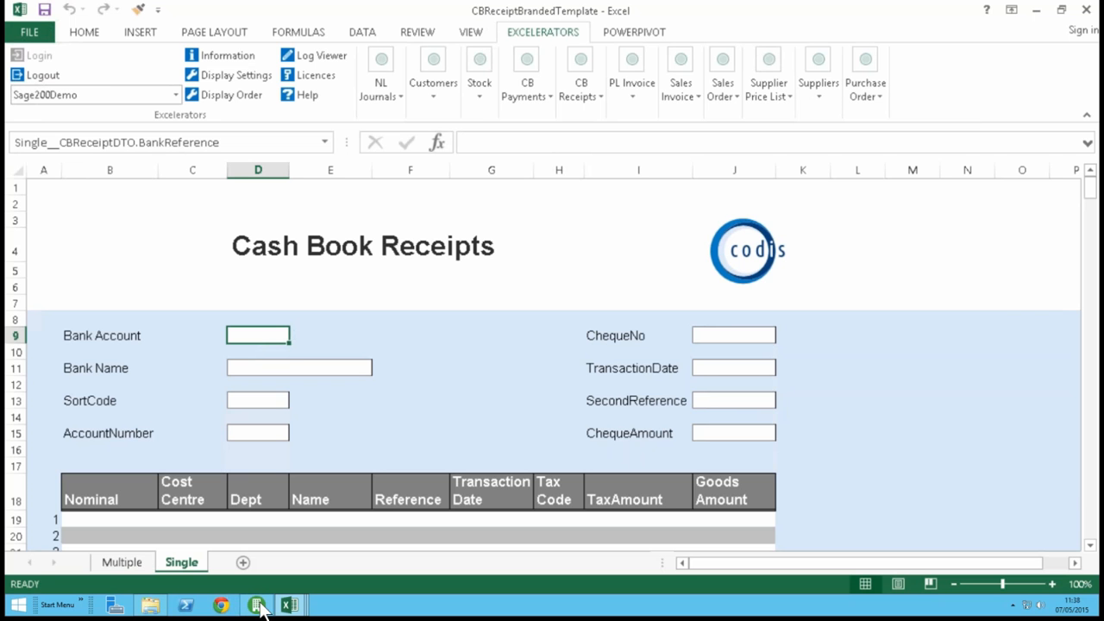
# Step: Close all the remaining open branded template workbooks to get back to the Branded folder
pyautogui.click(294, 607)
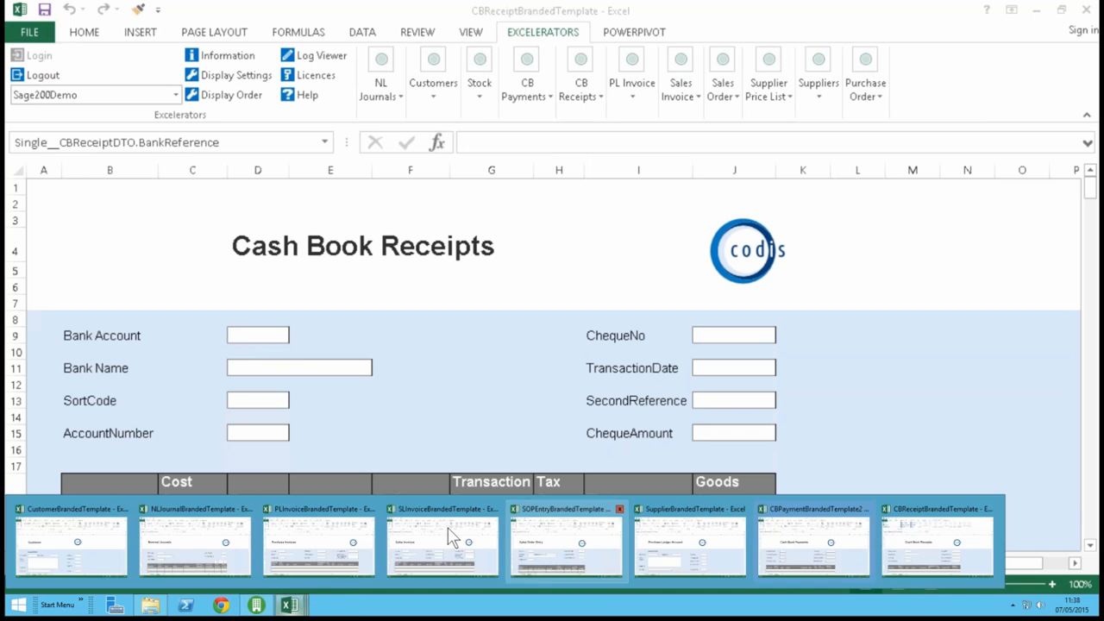
pyautogui.rightClick(285, 606)
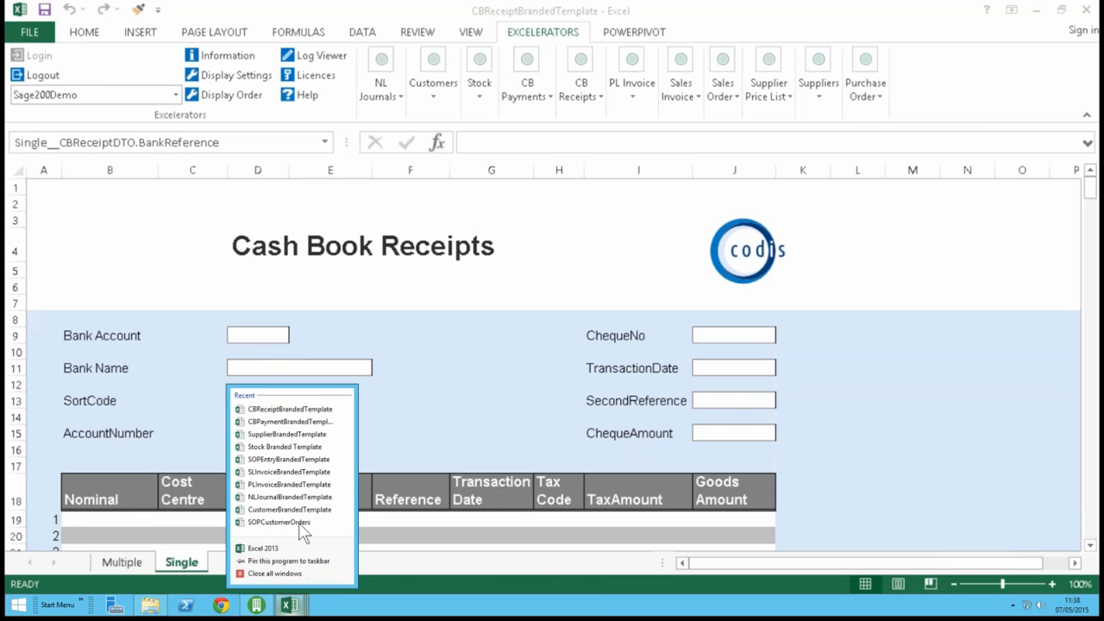
pyautogui.click(290, 574)
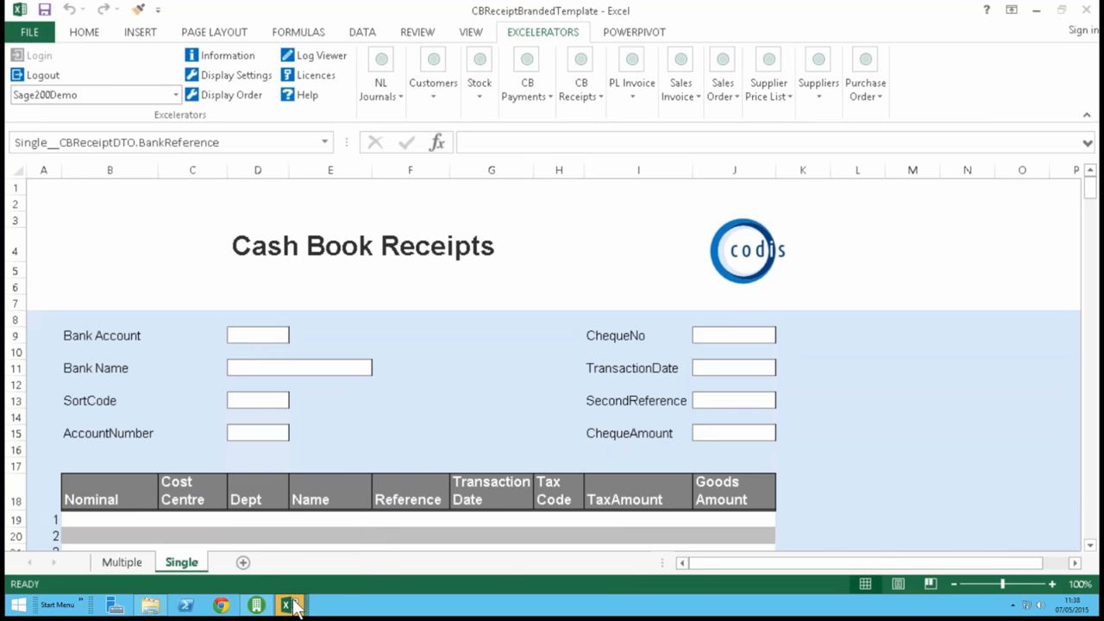
pyautogui.moveTo(293, 604)
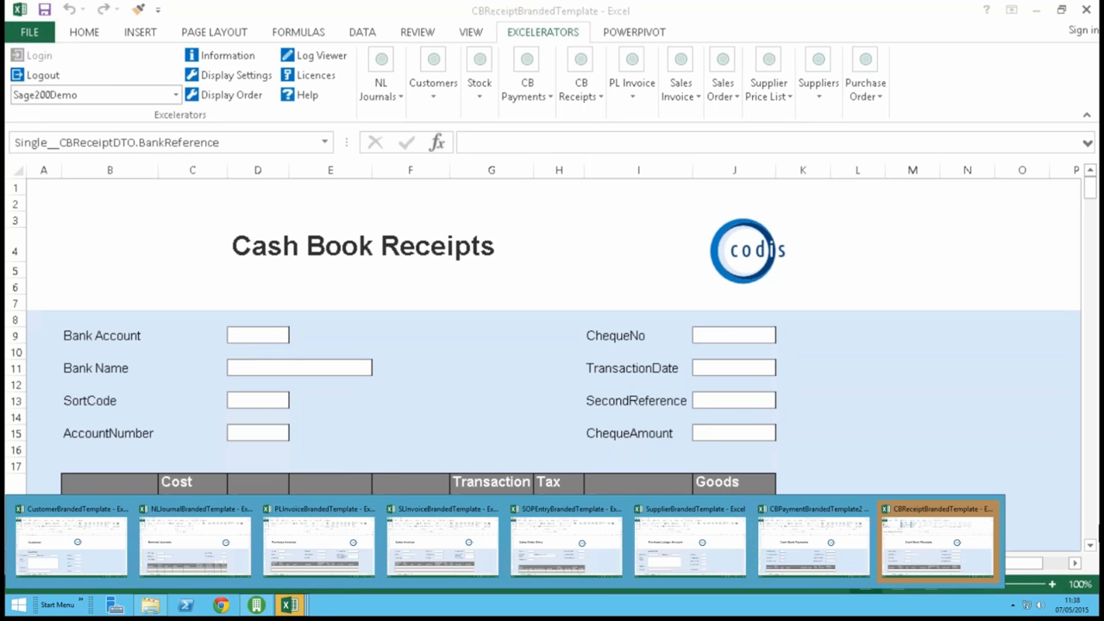
pyautogui.click(975, 546)
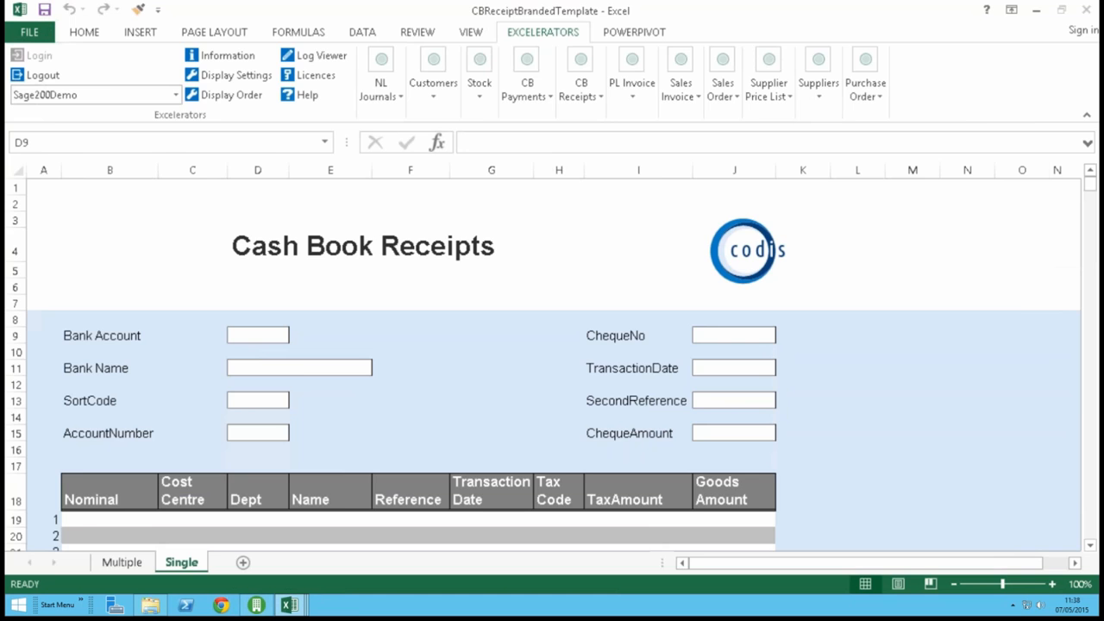
pyautogui.moveTo(1102, 30); pyautogui.dragTo(1044, 30)
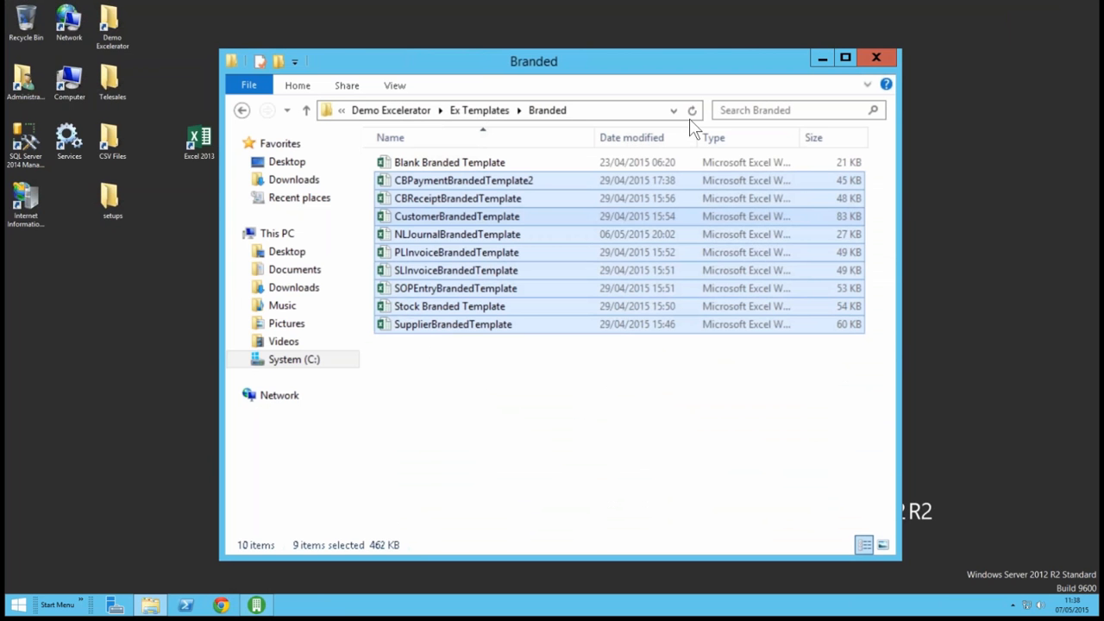
# Step: Go up from the Branded folder to Demo Excelerator and open its Ex Payroll folder
pyautogui.click(475, 112)
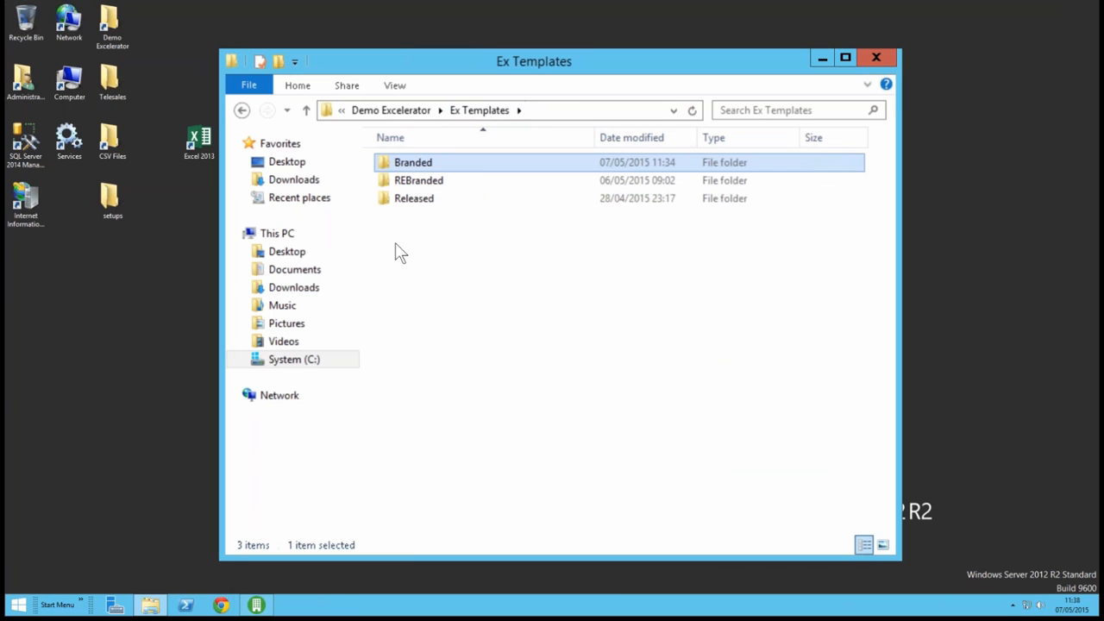
pyautogui.click(479, 112)
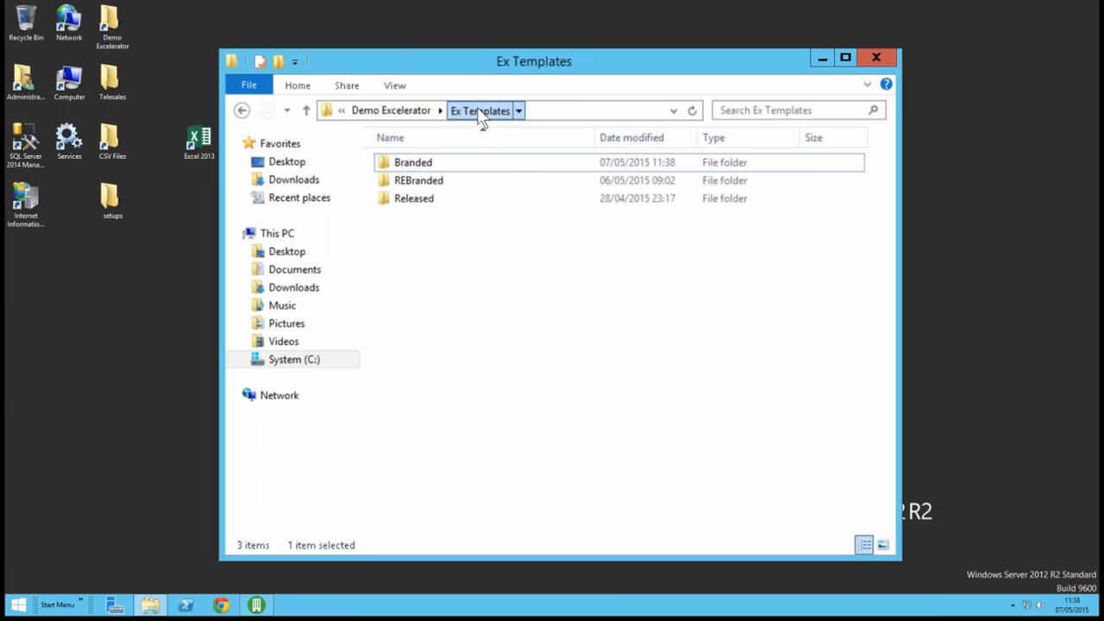
pyautogui.click(399, 111)
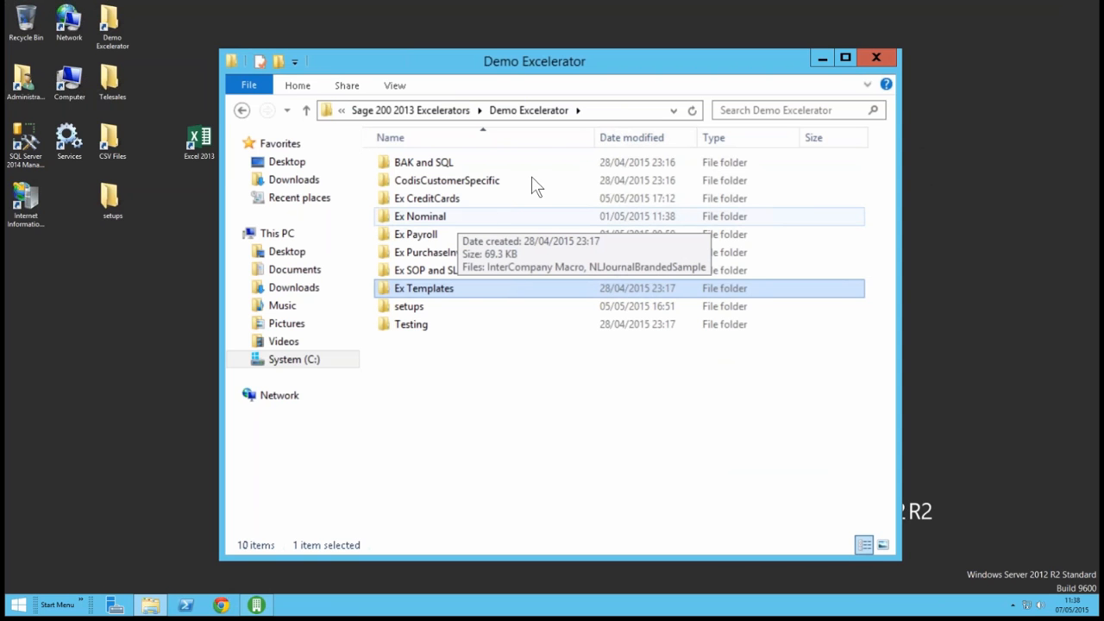
pyautogui.doubleClick(423, 235)
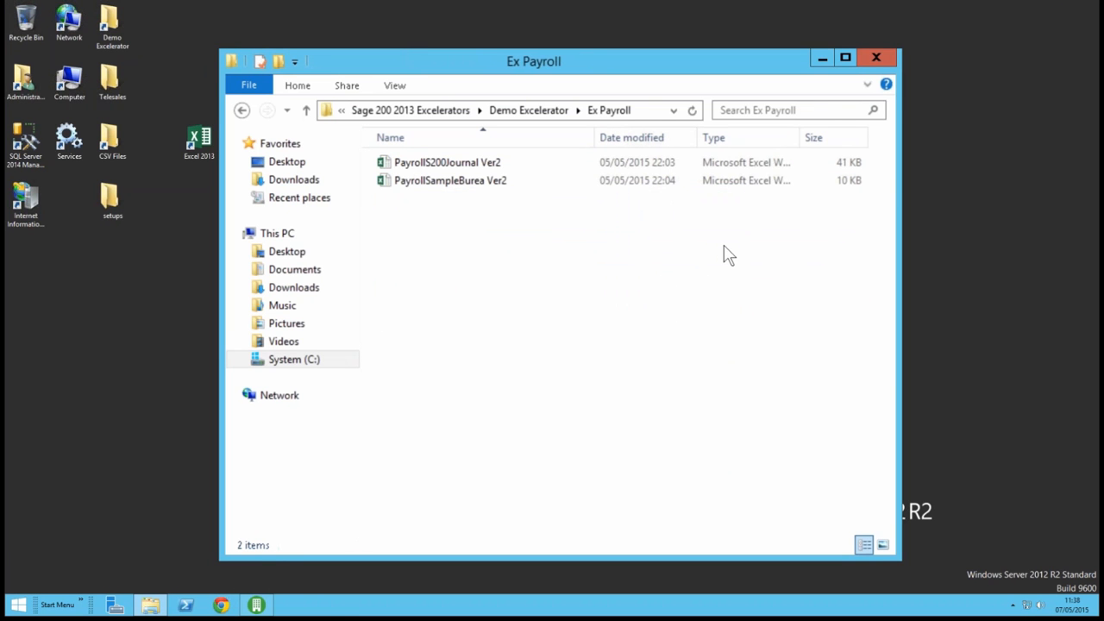
# Step: Open PayrollSampleBurea Ver2, look at the first record's Date and Hours values, and minimise the workbook
pyautogui.click(456, 180)
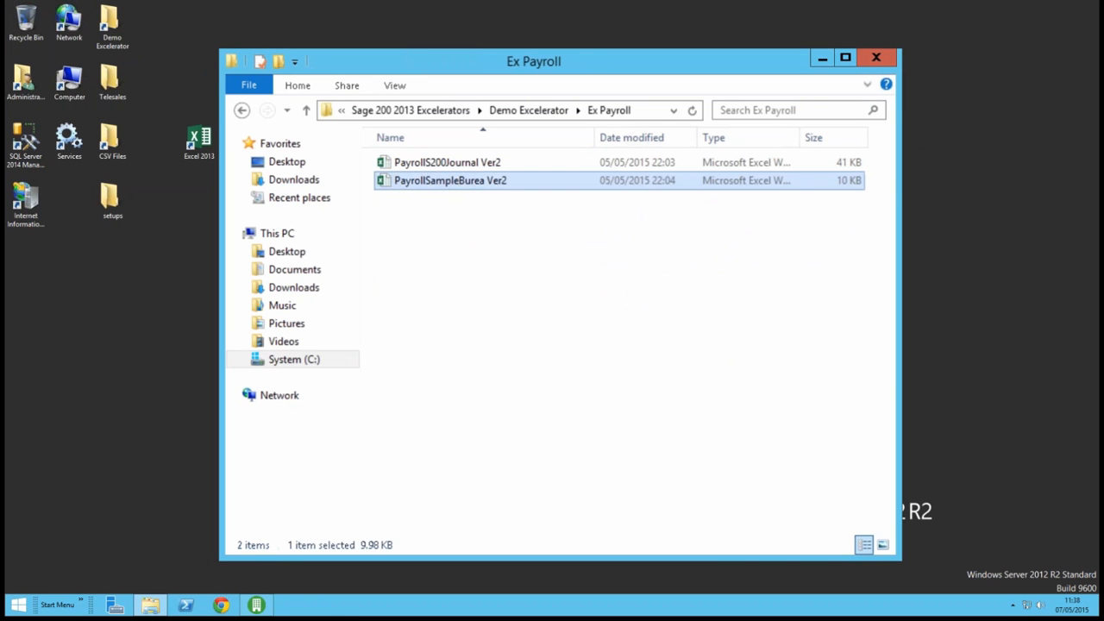
pyautogui.doubleClick(455, 179)
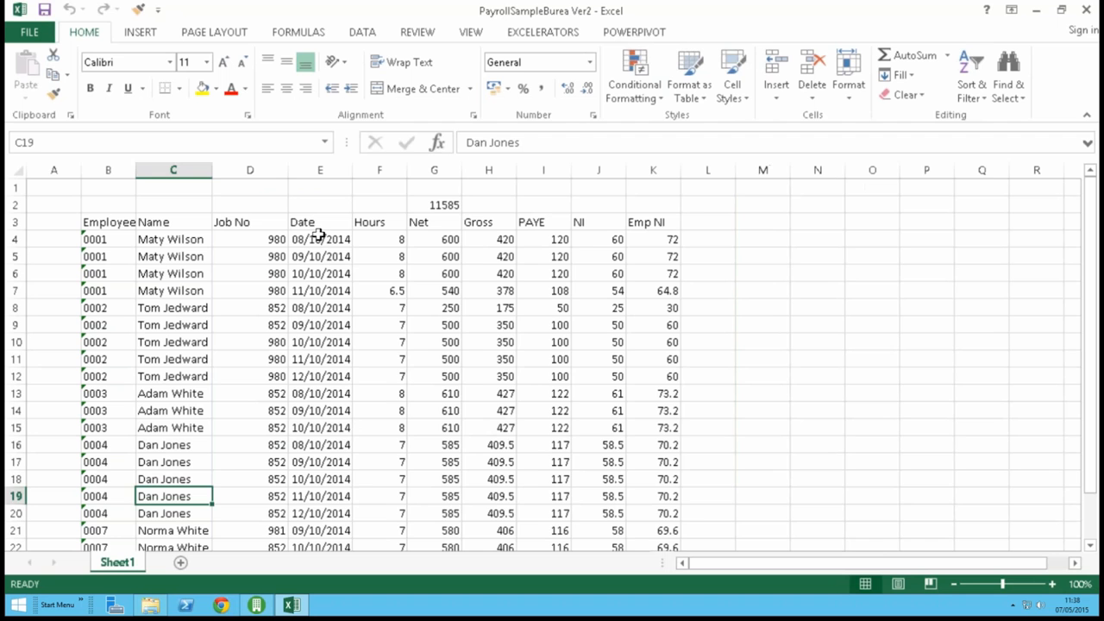
pyautogui.click(319, 235)
pyautogui.click(381, 236)
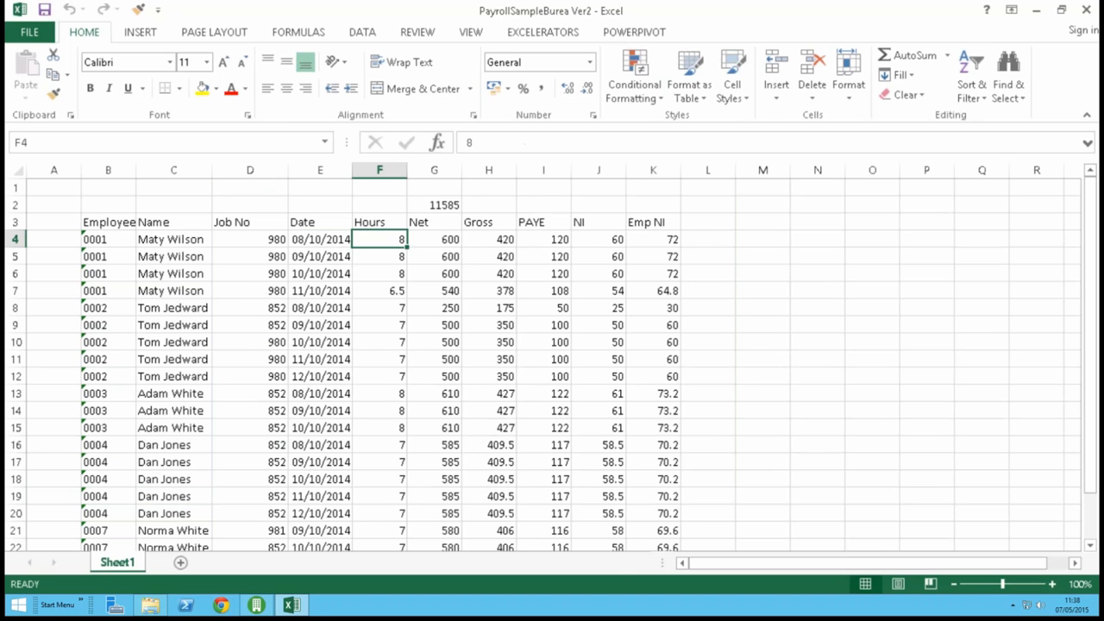
pyautogui.click(1038, 11)
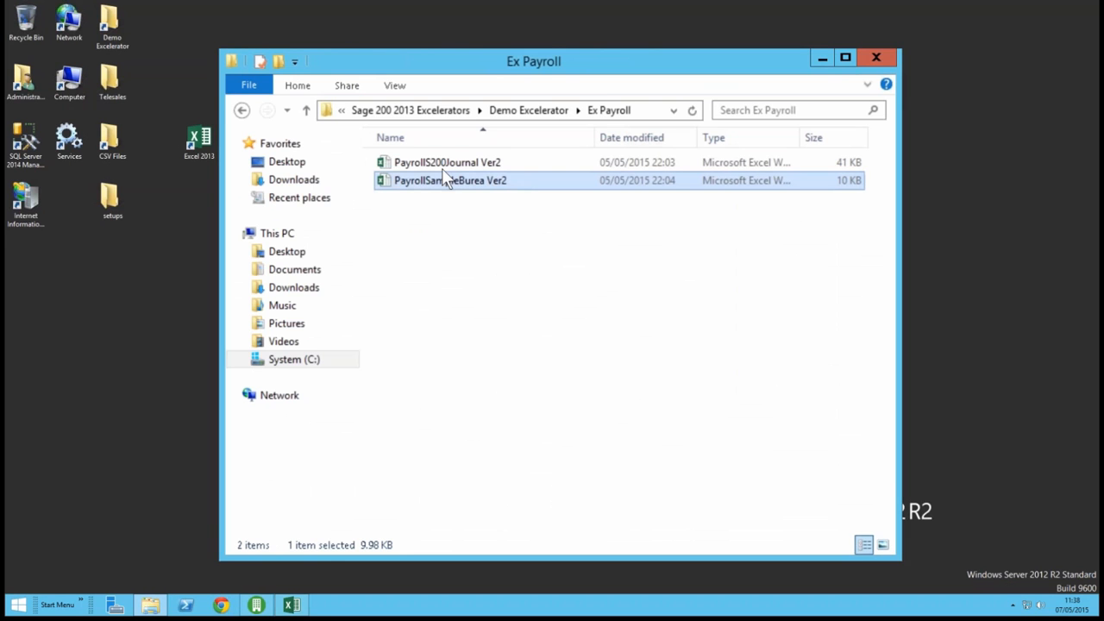
# Step: Open PayrollS200Journal Ver2 and log in to Excelerators with the Sage200Demo company
pyautogui.doubleClick(482, 163)
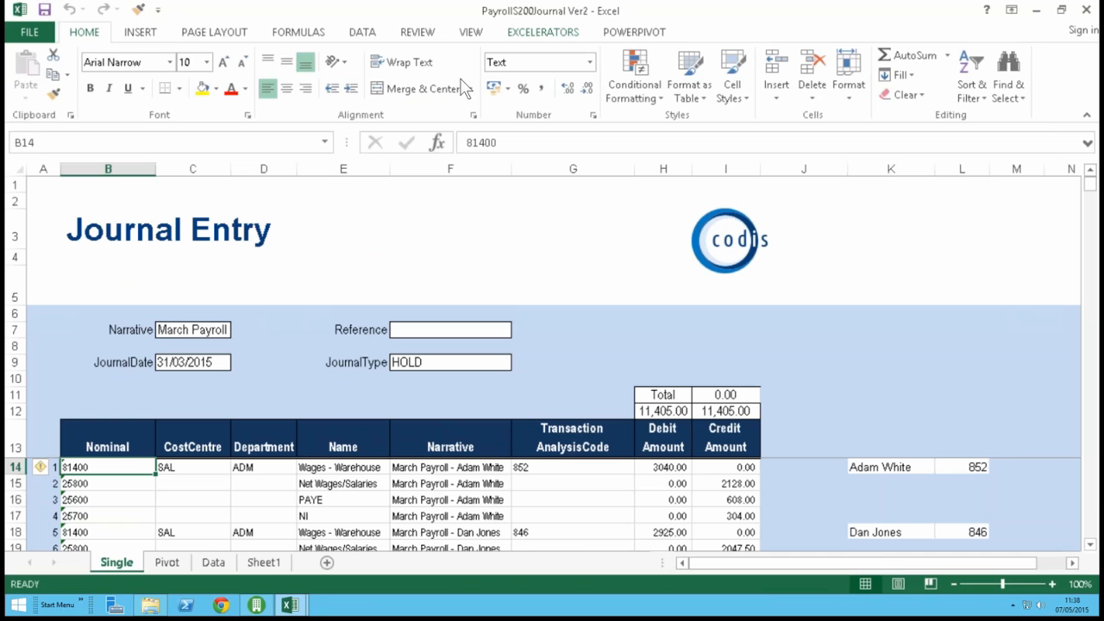
pyautogui.click(562, 32)
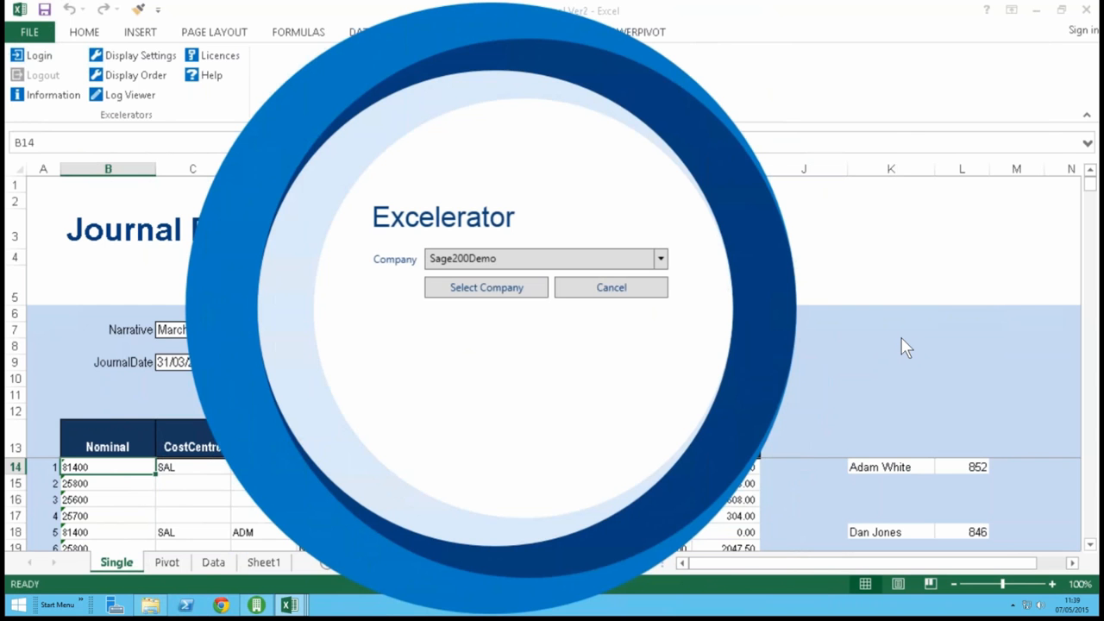
pyautogui.click(498, 289)
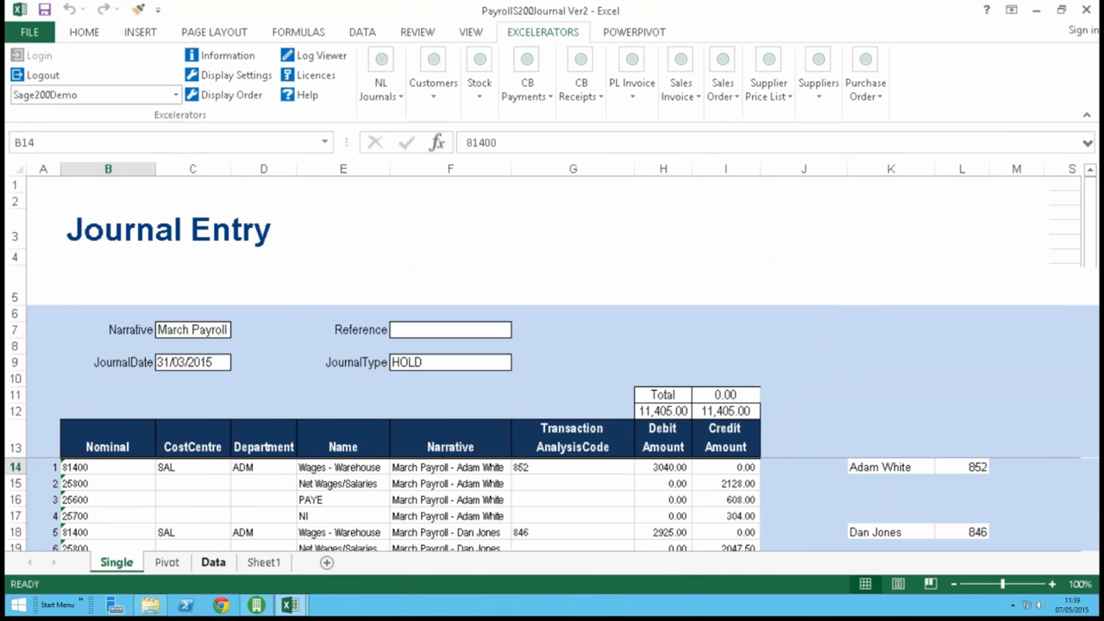
# Step: Examine the Data and Pivot sheets, and the Narrative and Transaction AnalysisCode formulas in the first journal line on Single
pyautogui.click(214, 563)
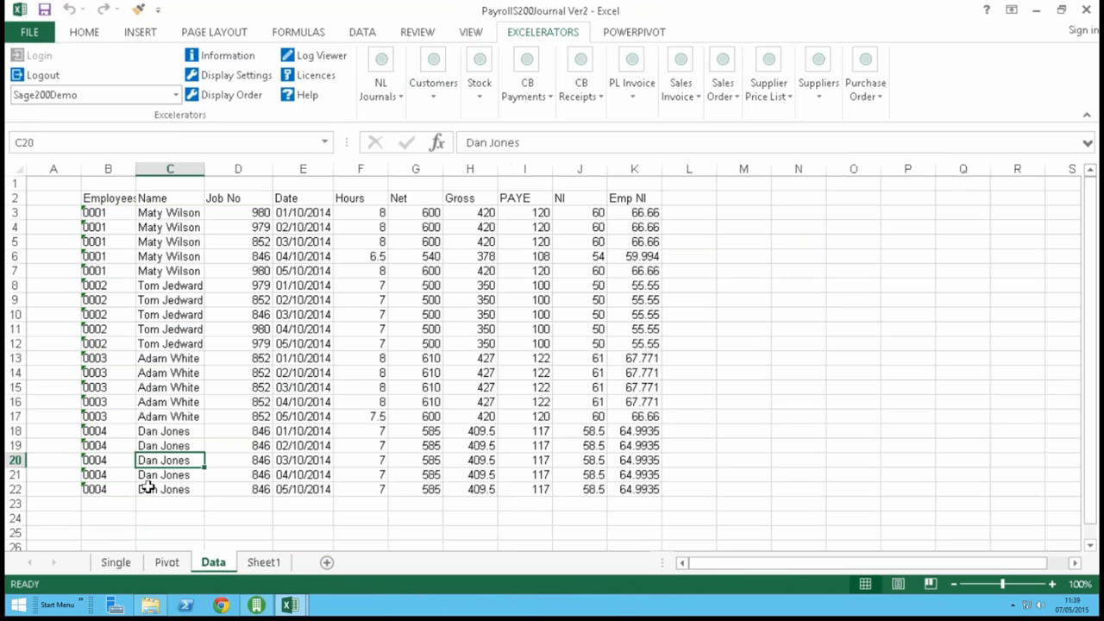
pyautogui.click(164, 557)
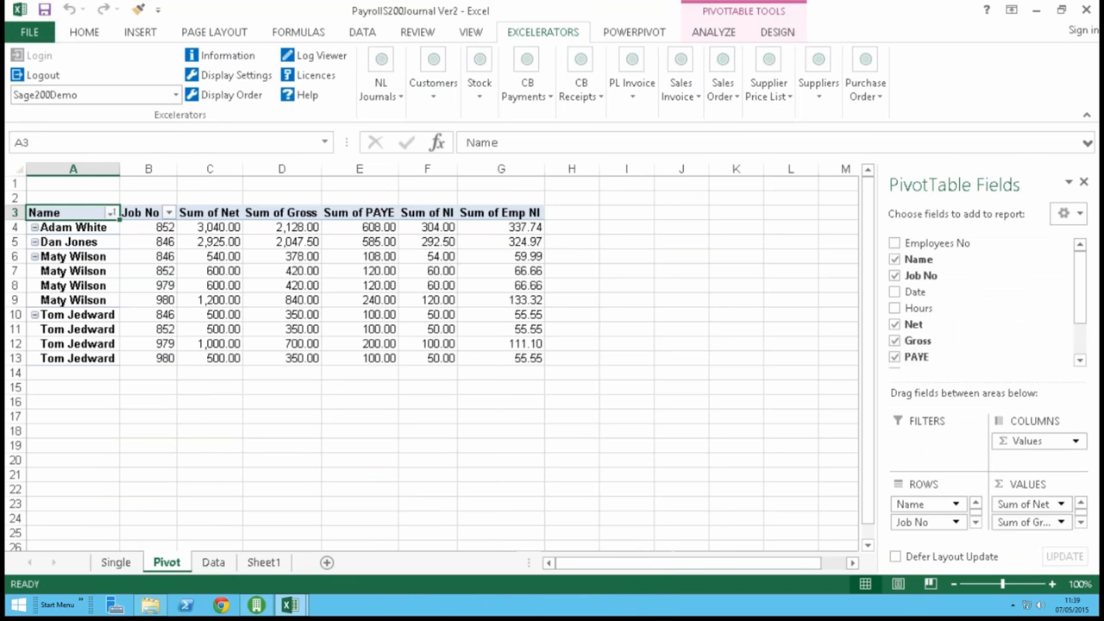
pyautogui.click(124, 567)
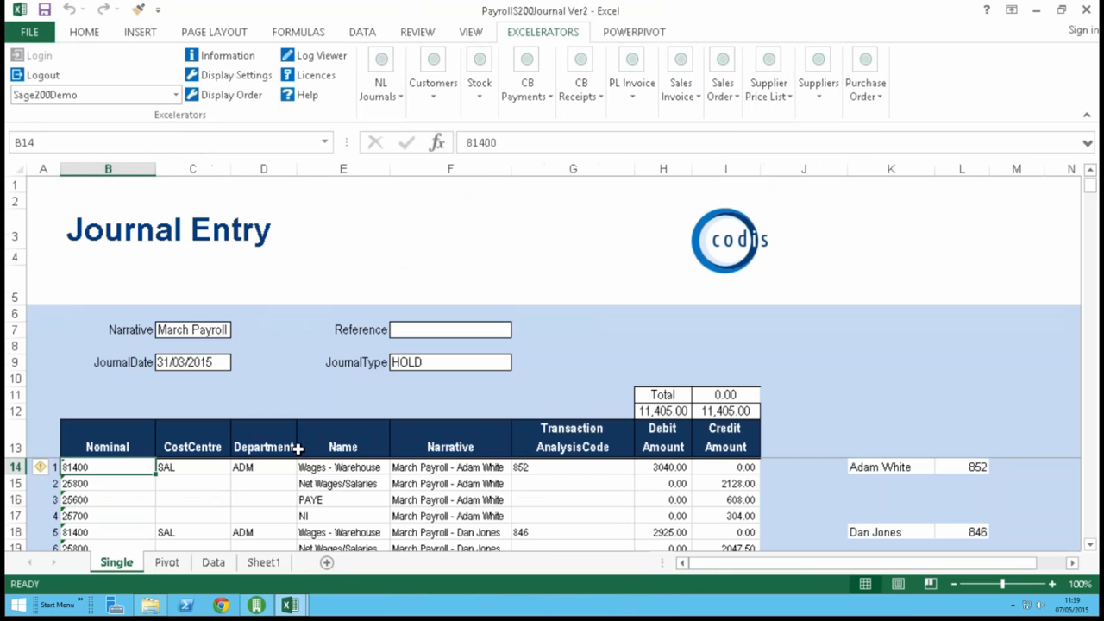
pyautogui.click(450, 470)
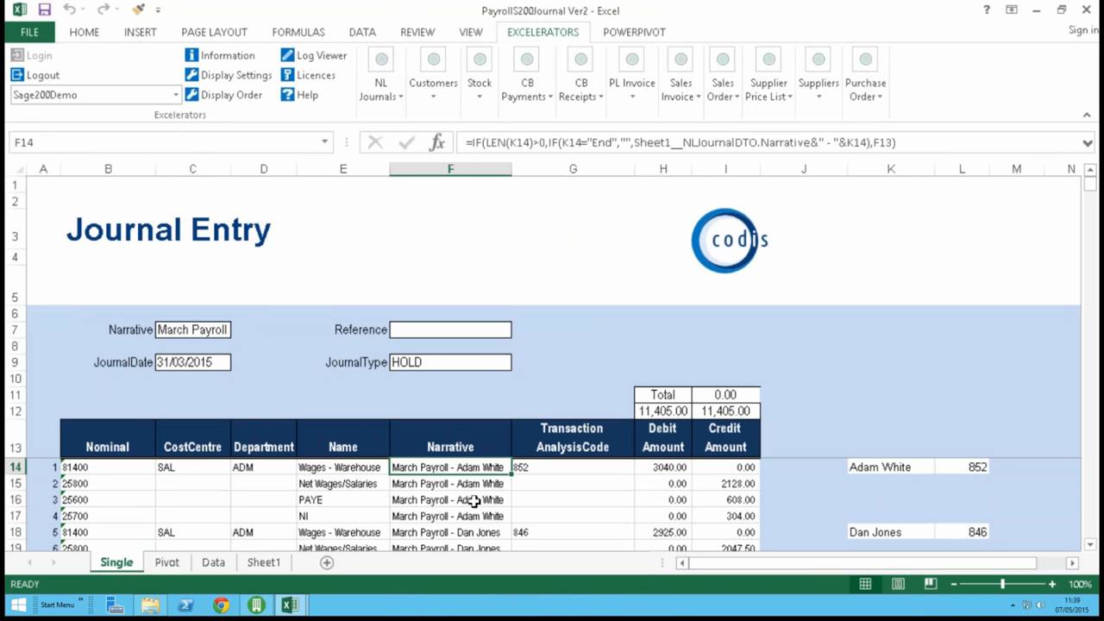
pyautogui.click(559, 467)
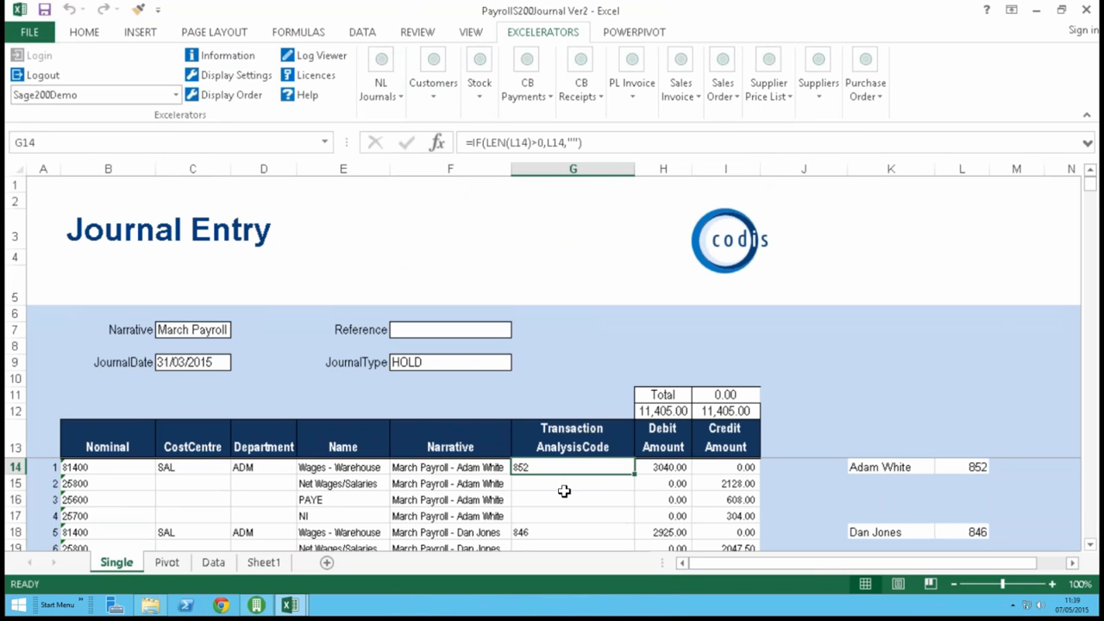
# Step: Validate the March Payroll nominal journal with Excelerators and dismiss the result
pyautogui.click(390, 76)
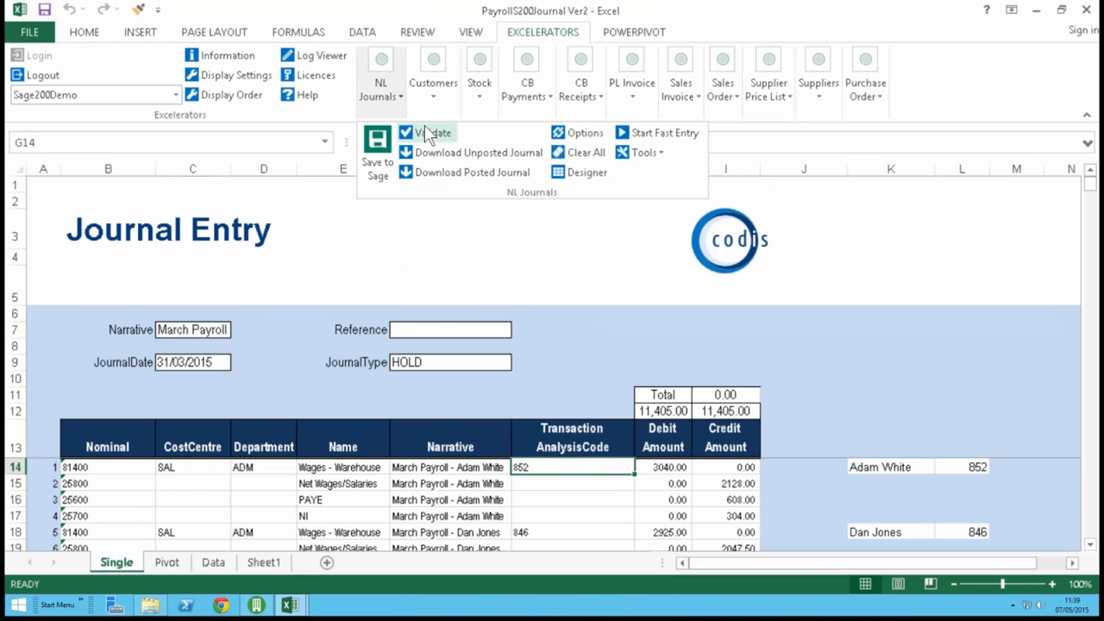
pyautogui.click(424, 136)
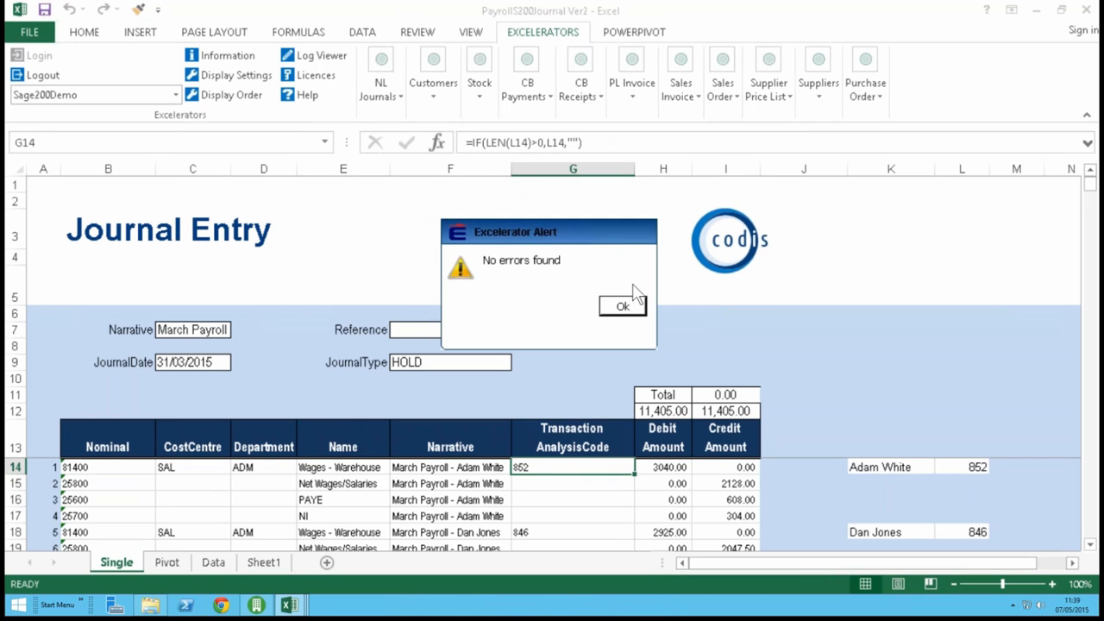
pyautogui.click(630, 306)
# Step: Save the March Payroll journal to Sage as a held journal and dismiss the message
pyautogui.click(390, 76)
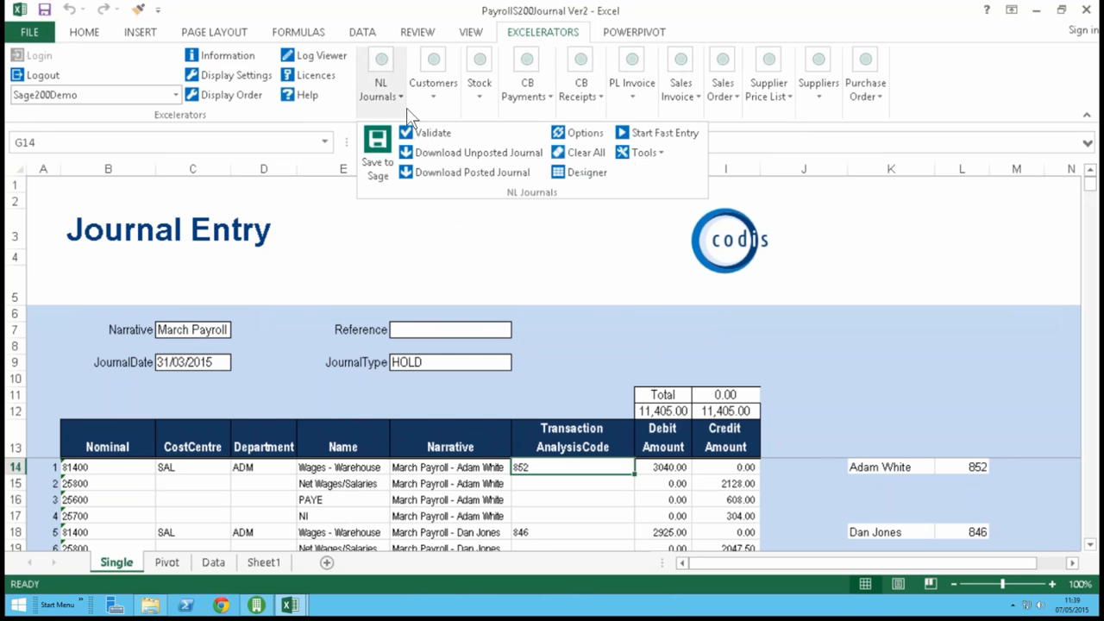
pyautogui.click(539, 281)
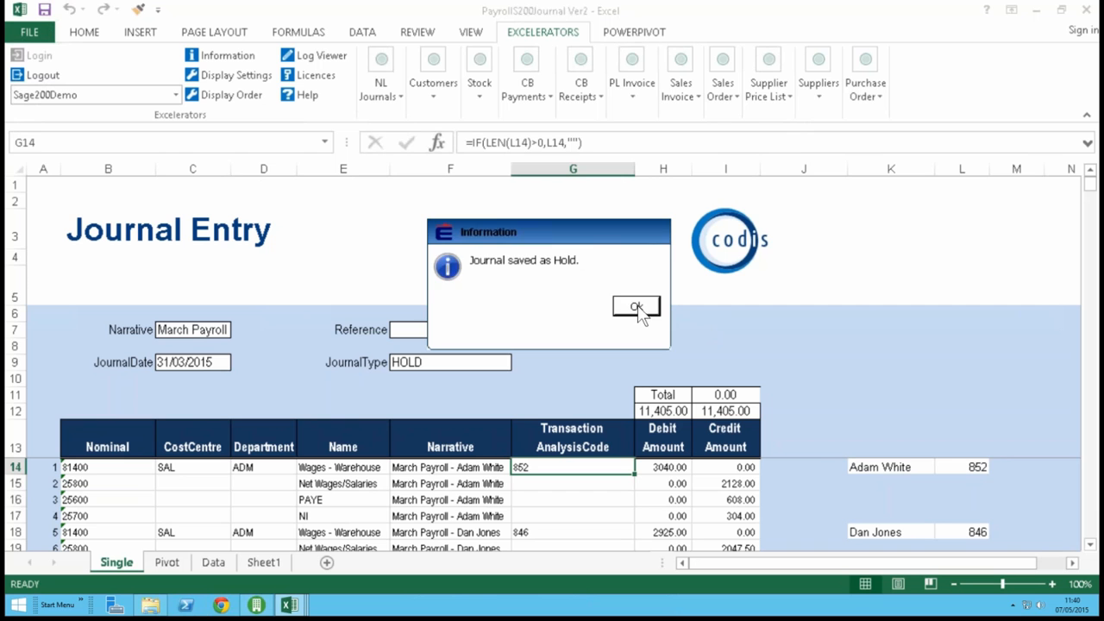
pyautogui.click(636, 308)
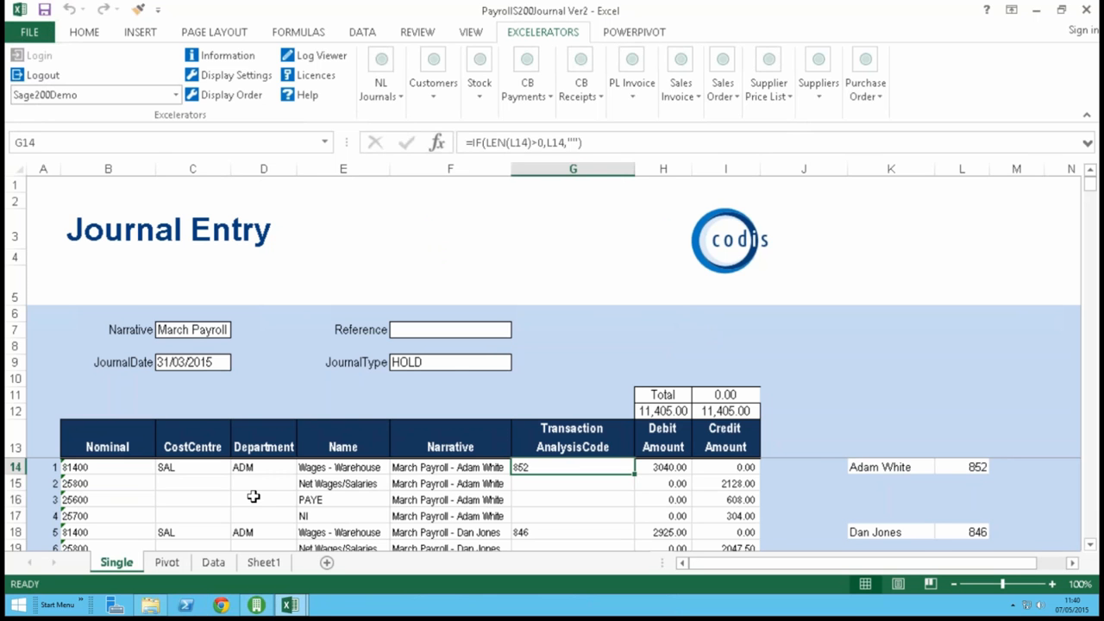
# Step: Switch to the PayrollSampleBurea Ver2 workbook and copy all the employee payroll rows, B4 to K24, without the headers
pyautogui.moveTo(290, 605)
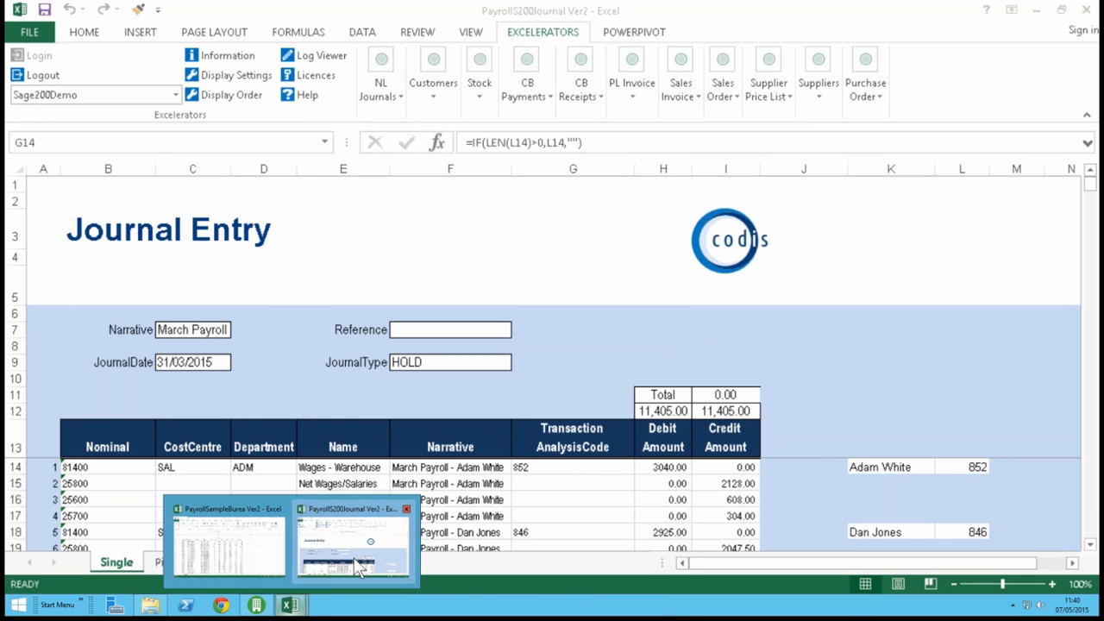
pyautogui.click(254, 550)
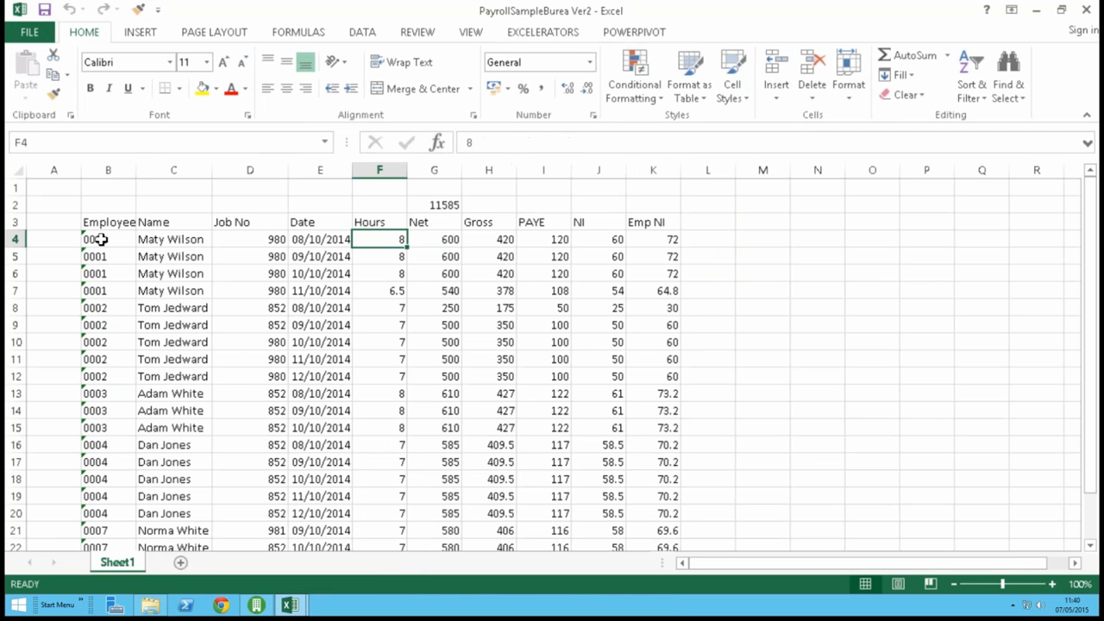
pyautogui.click(101, 240)
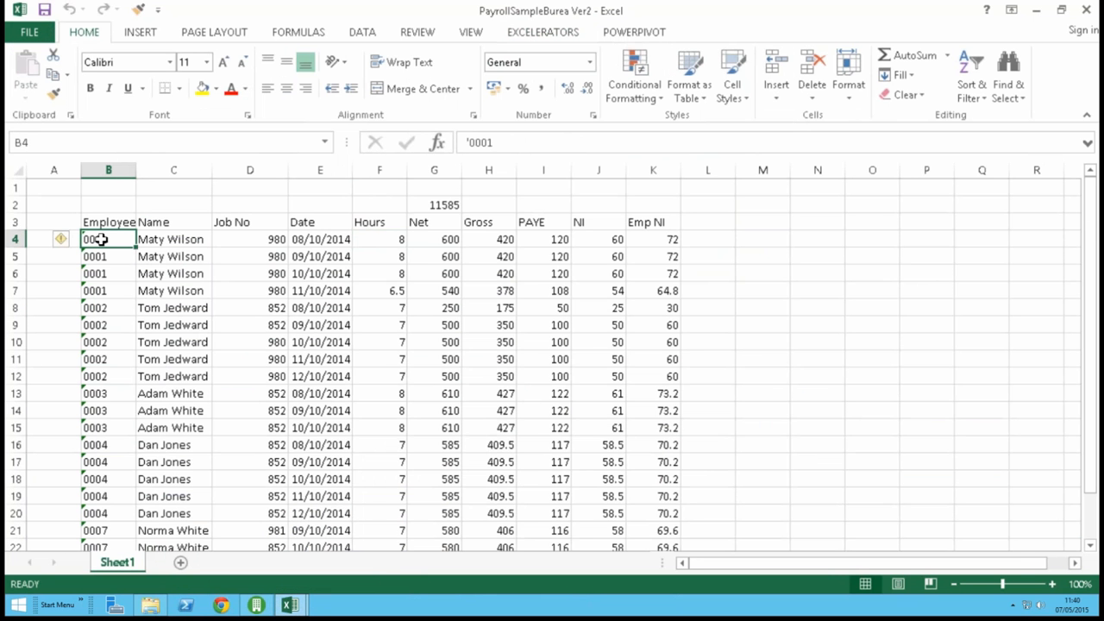
pyautogui.hotkey('ctrl', 'shift', 'Down')
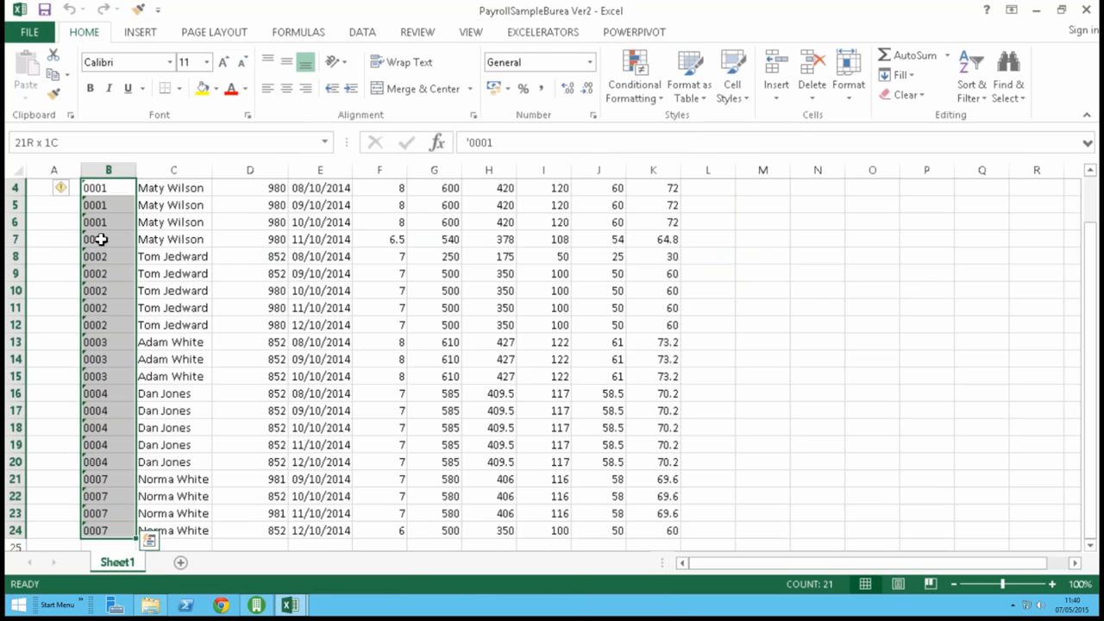
pyautogui.hotkey('ctrl', 'shift', 'Right')
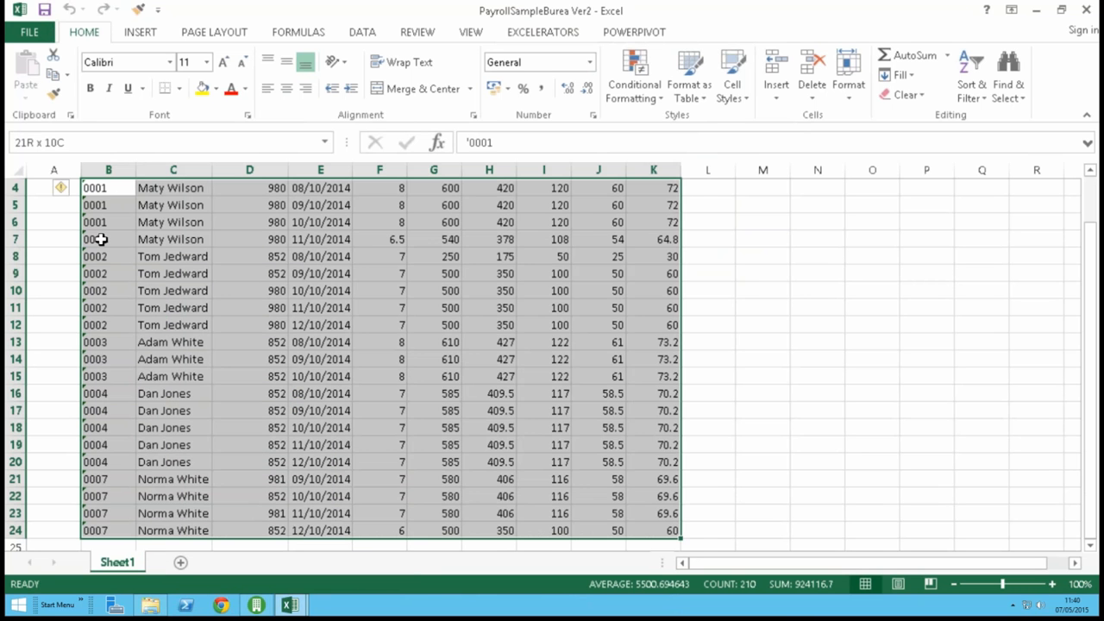
pyautogui.hotkey('ctrl', 'c')
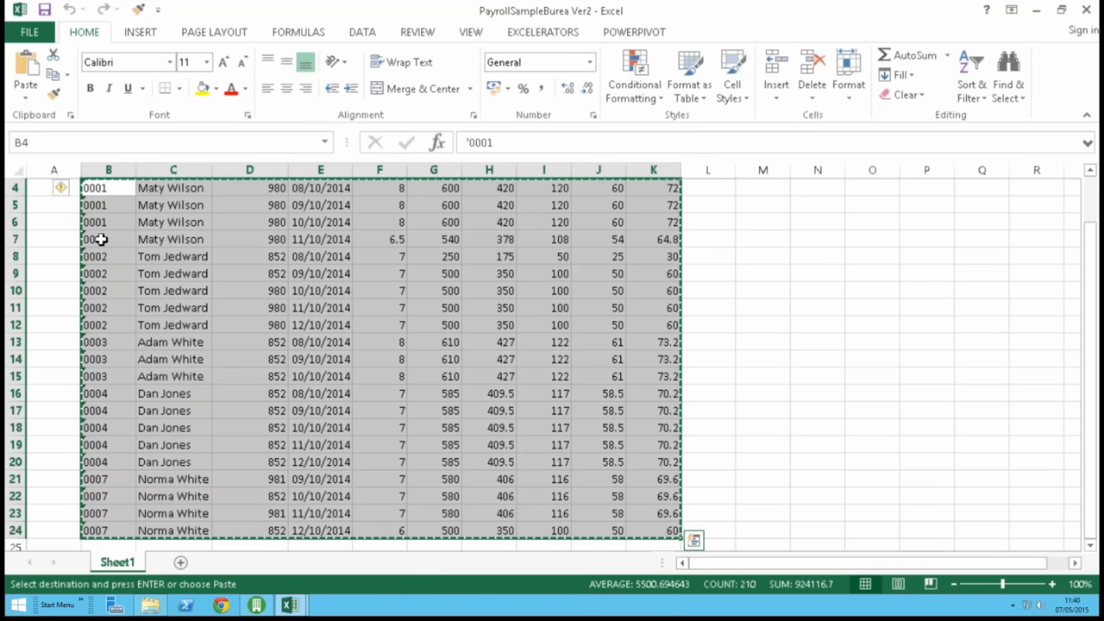
# Step: Paste the copied payroll rows over the existing rows on the Data sheet of PayrollS200Journal Ver2, starting at B3
pyautogui.moveTo(294, 607)
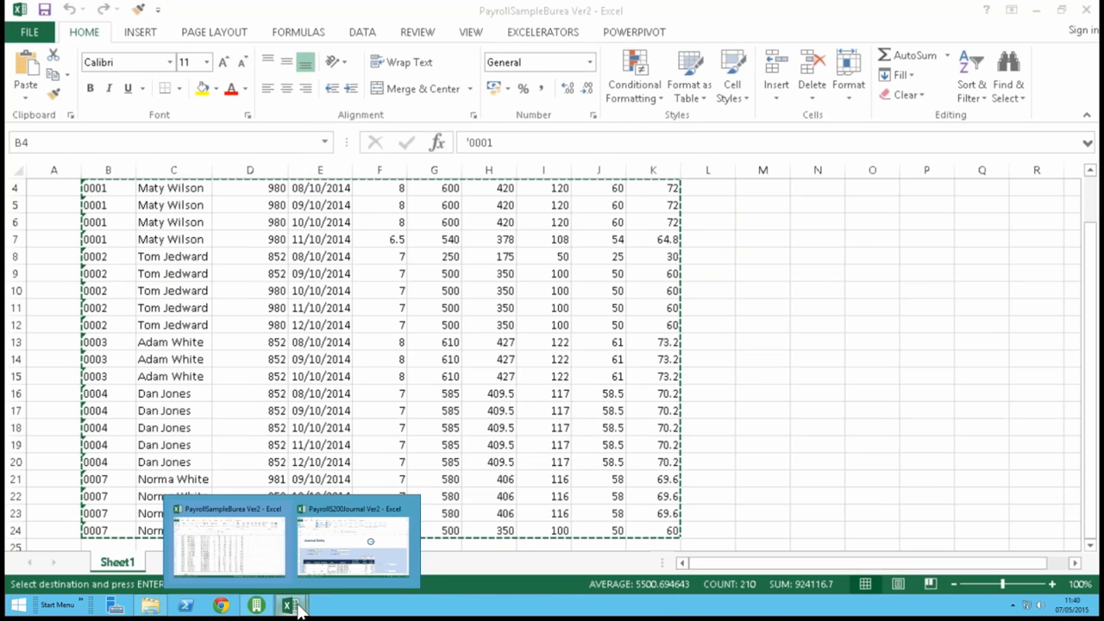
pyautogui.click(341, 552)
pyautogui.click(213, 562)
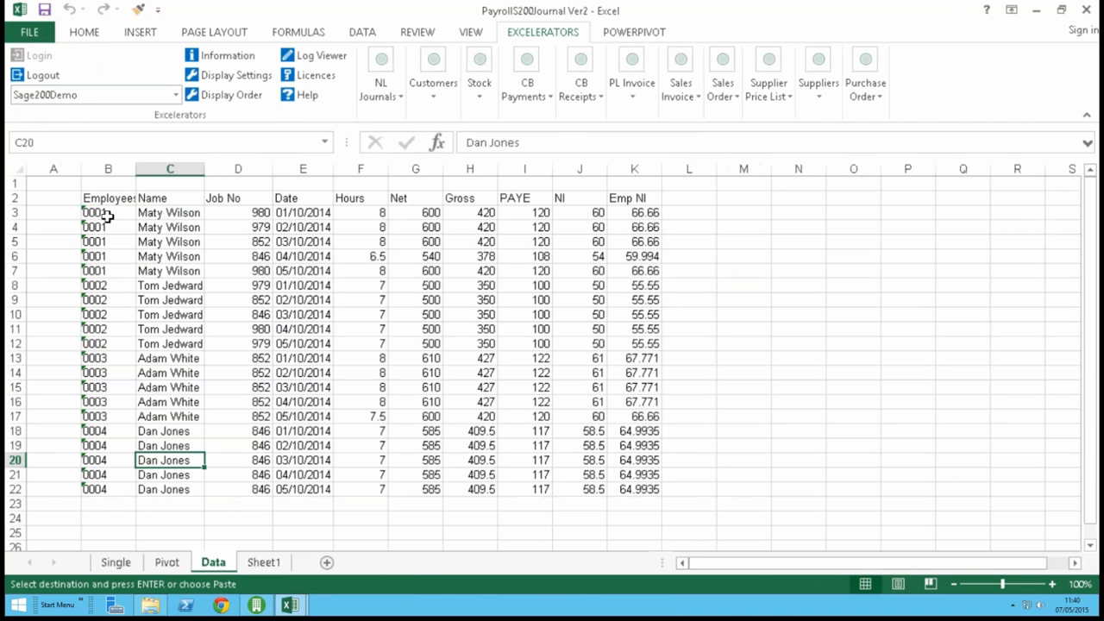
pyautogui.click(106, 214)
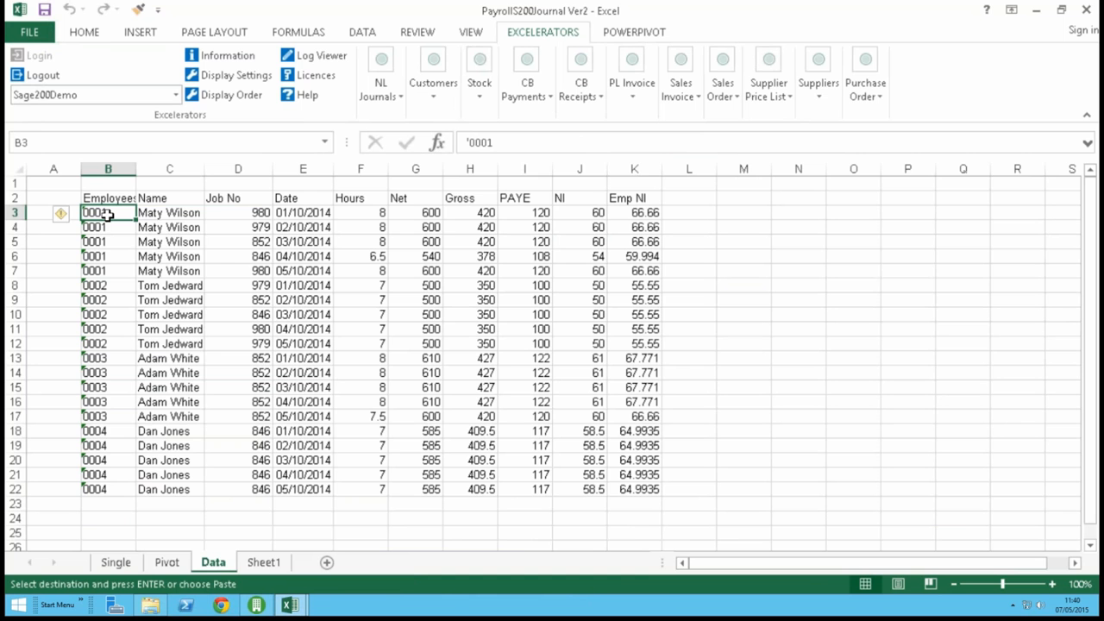
pyautogui.hotkey('ctrl', 'shift', 'End')
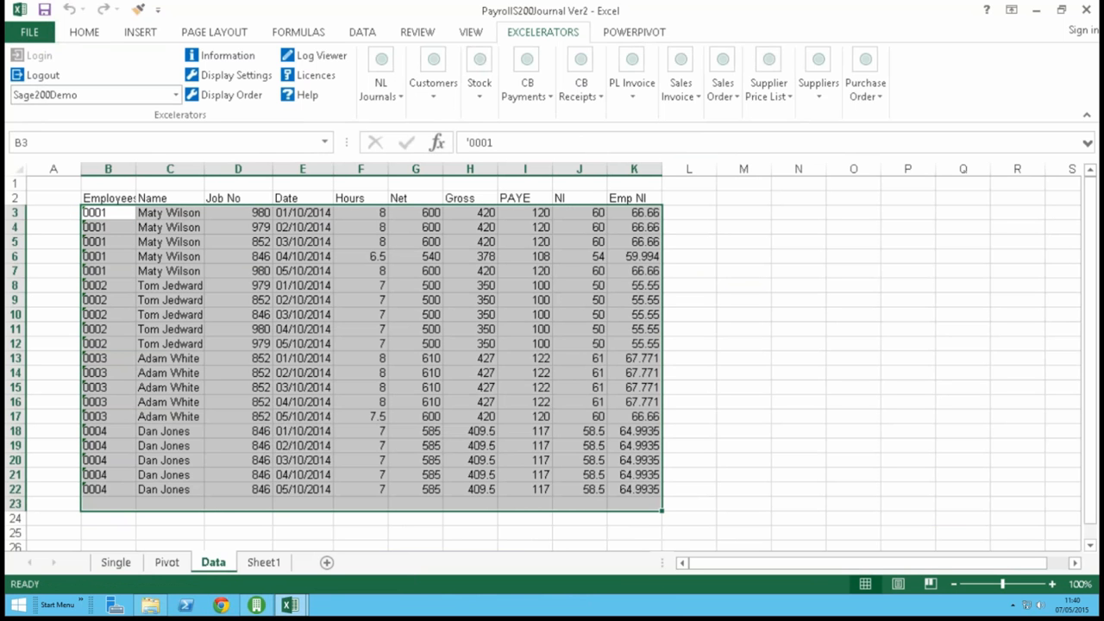
pyautogui.hotkey('ctrl', 'v')
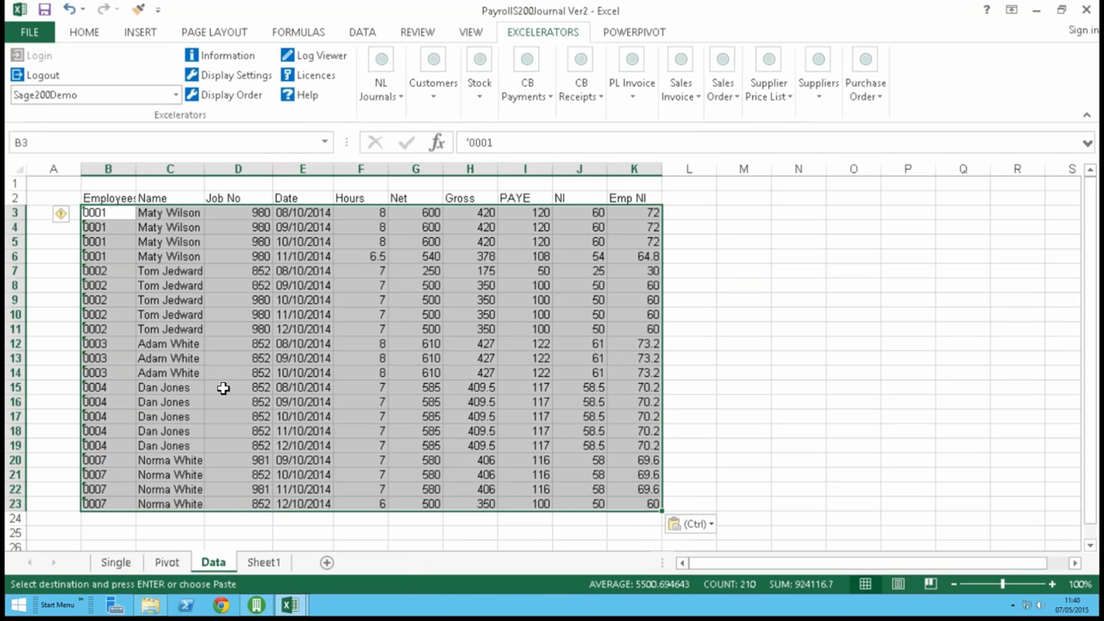
pyautogui.click(238, 519)
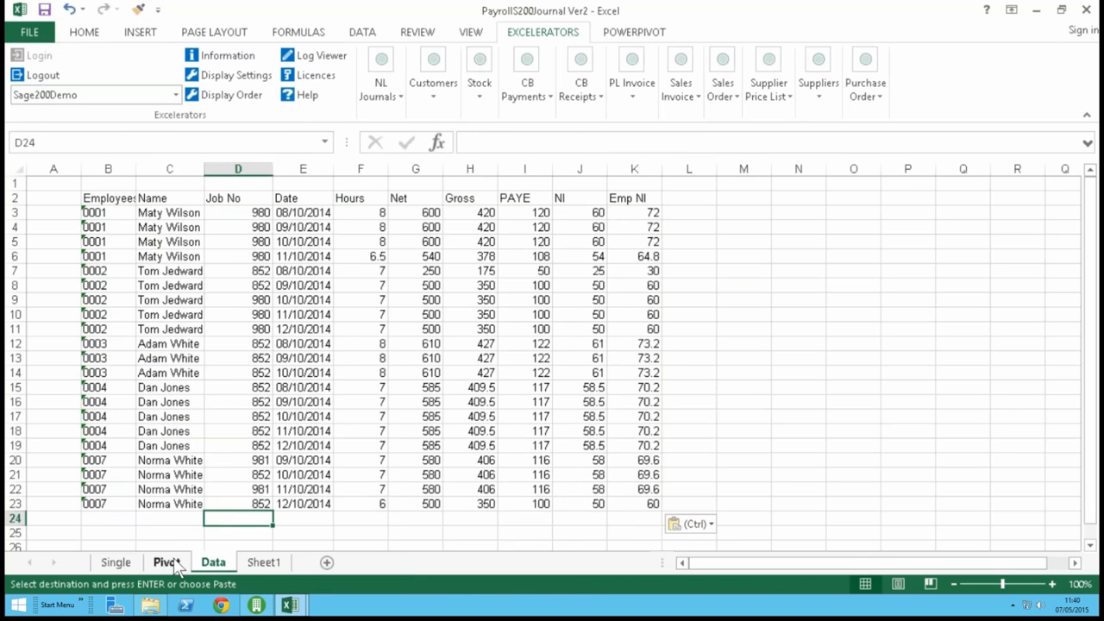
# Step: Check the debit and credit totals on the Single sheet against the unrefreshed pivot table on the Pivot sheet
pyautogui.click(167, 562)
pyautogui.click(115, 562)
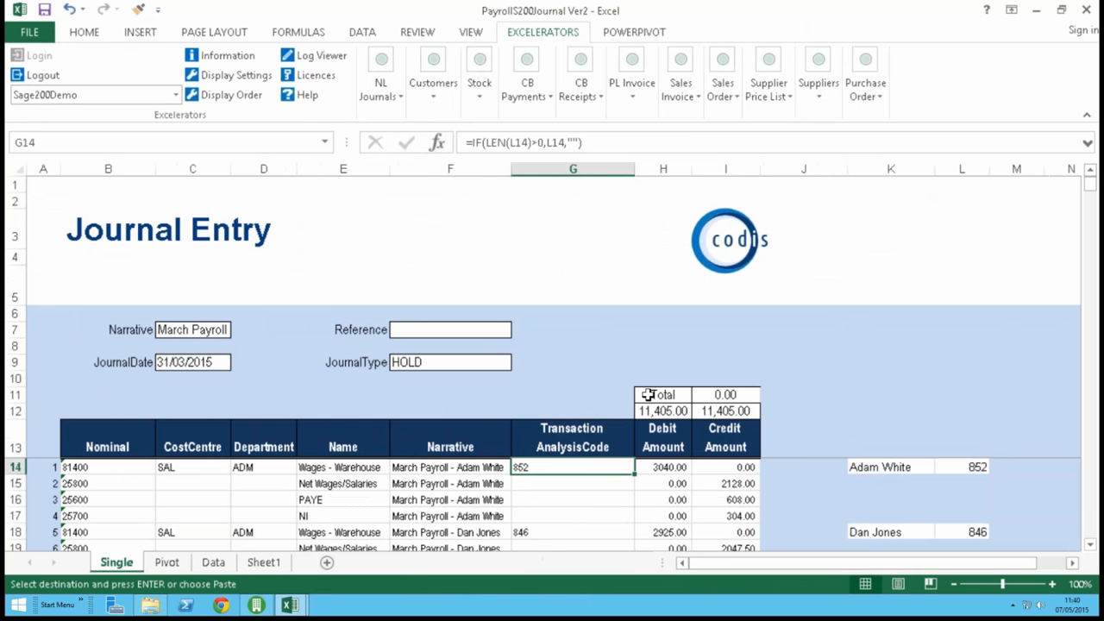
pyautogui.click(721, 412)
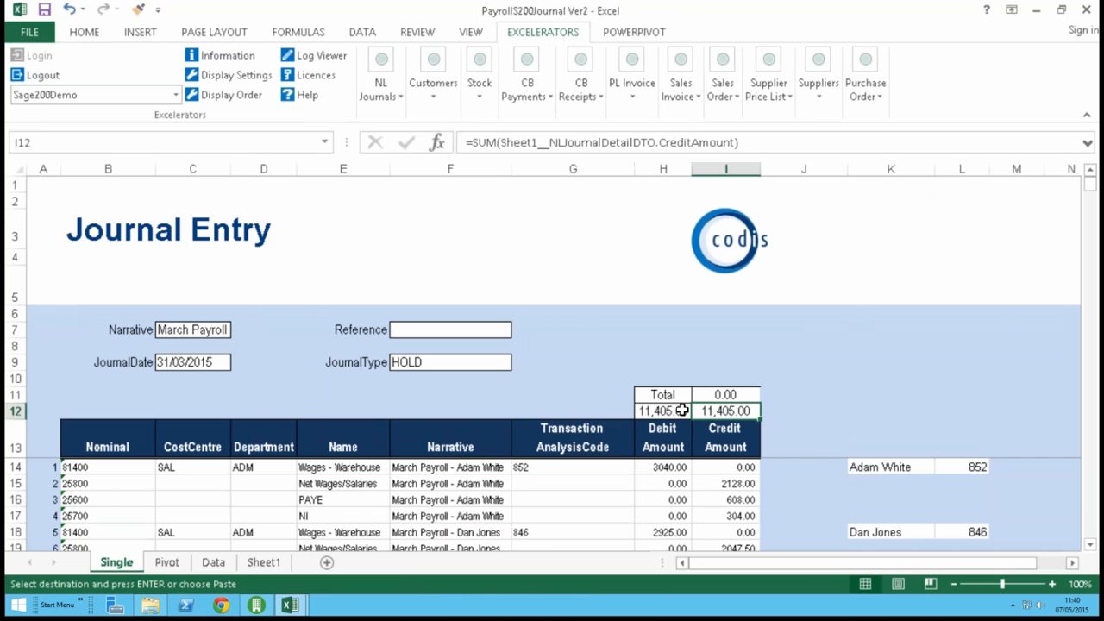
pyautogui.click(639, 418)
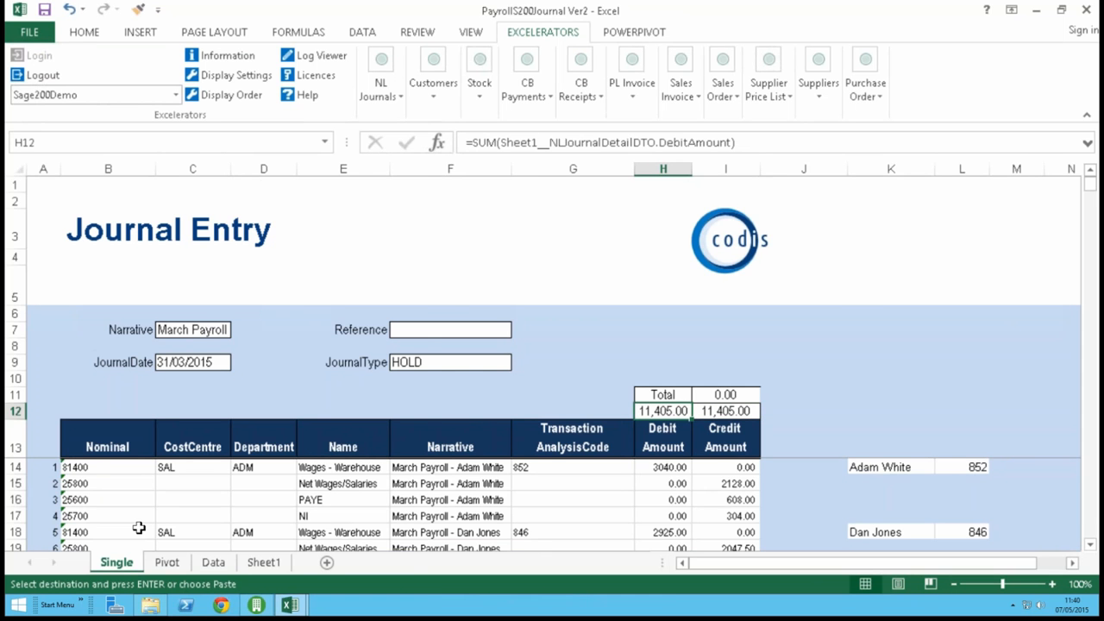
pyautogui.click(168, 561)
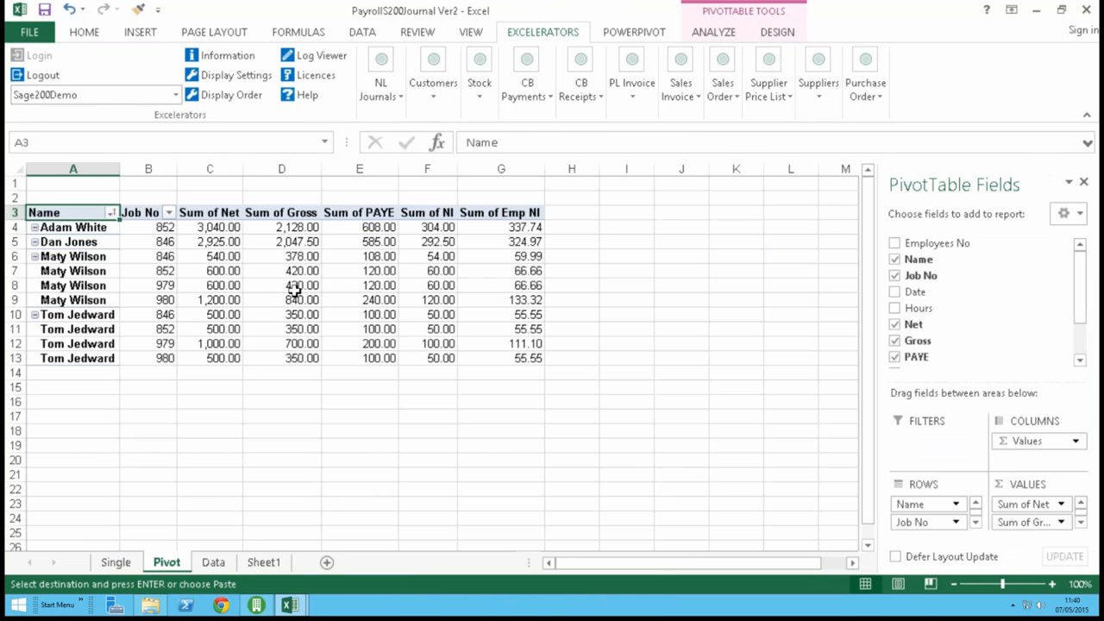
pyautogui.rightClick(293, 288)
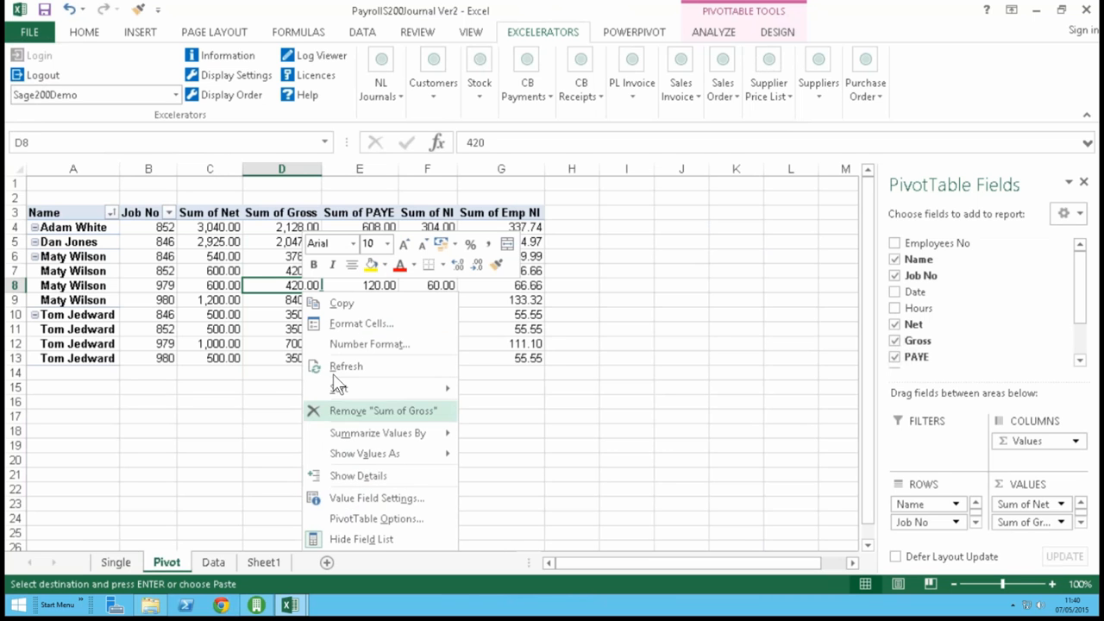
pyautogui.click(157, 443)
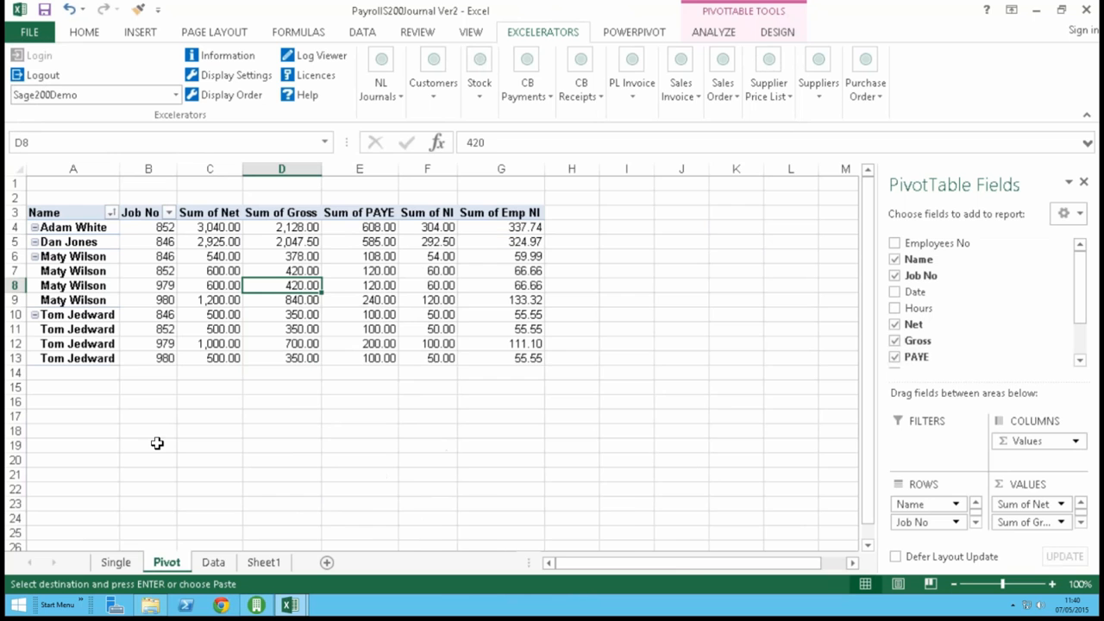
pyautogui.click(116, 563)
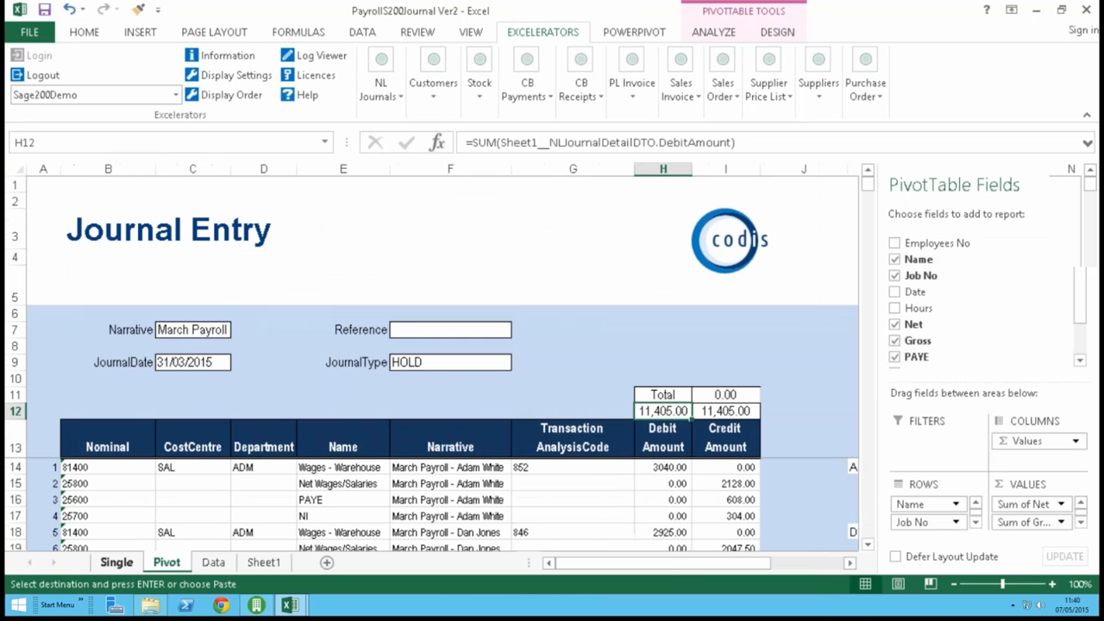
pyautogui.click(730, 411)
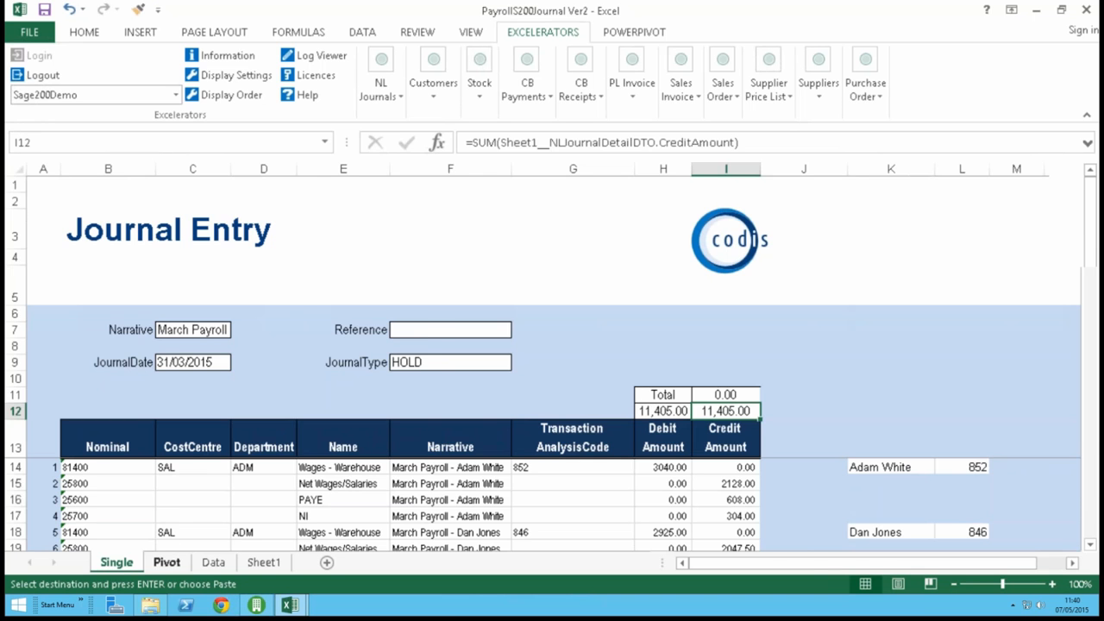
# Step: Refresh the pivot table on the Pivot sheet and review the updated journal lines and totals on Single
pyautogui.click(166, 561)
pyautogui.rightClick(262, 290)
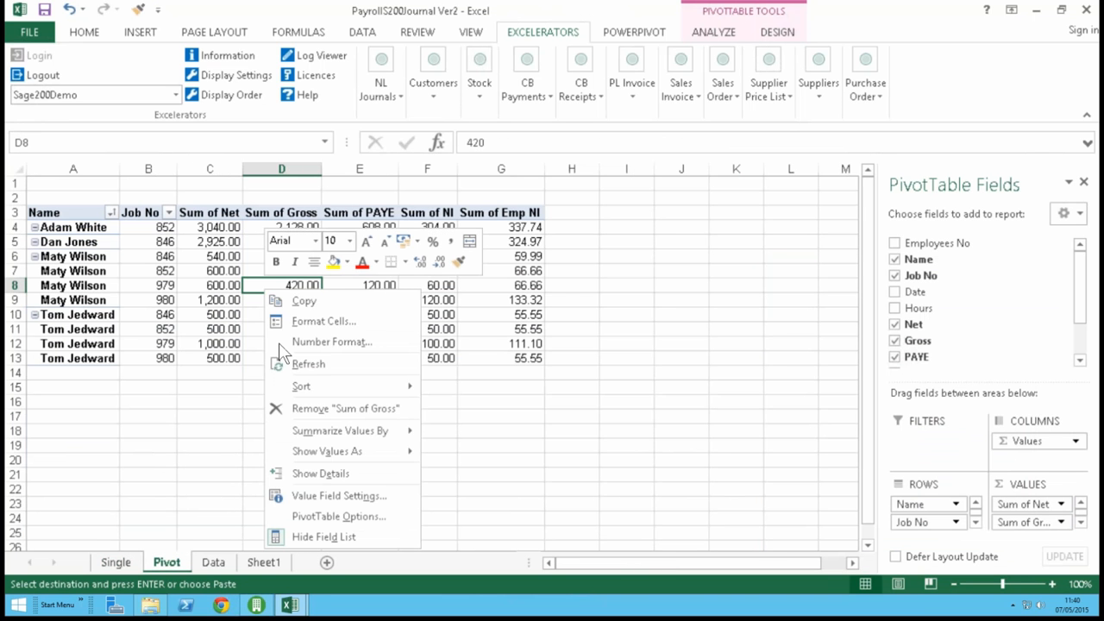
pyautogui.click(279, 363)
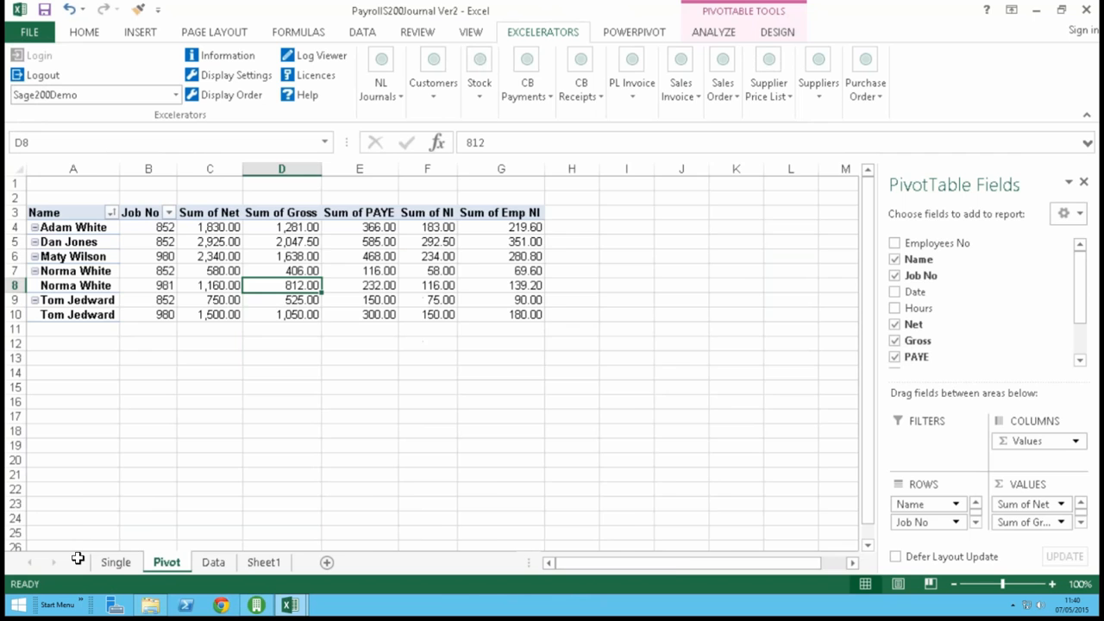
pyautogui.click(116, 562)
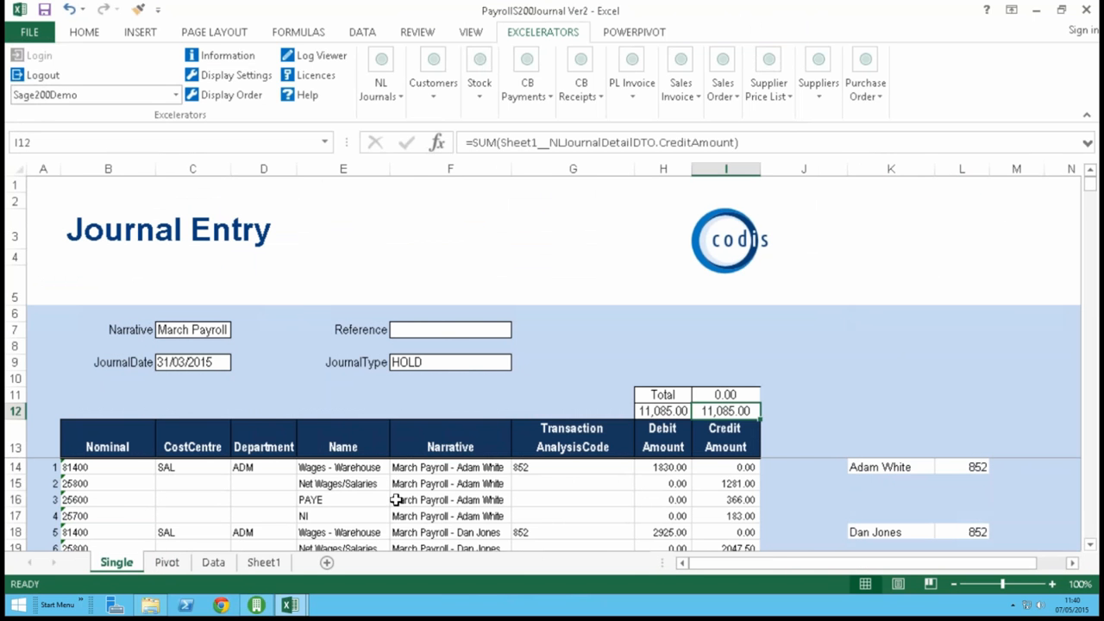
pyautogui.scroll(-2, 456, 487)
pyautogui.scroll(2, 456, 487)
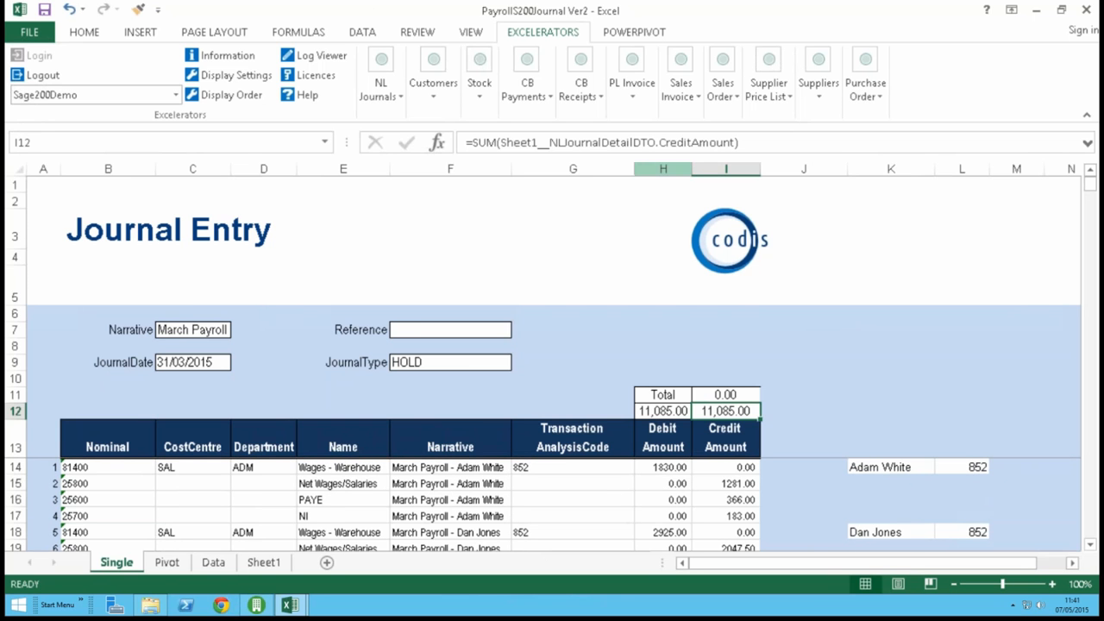
# Step: Change the journal's Narrative on the Single sheet to AprilPayroll
pyautogui.doubleClick(177, 330)
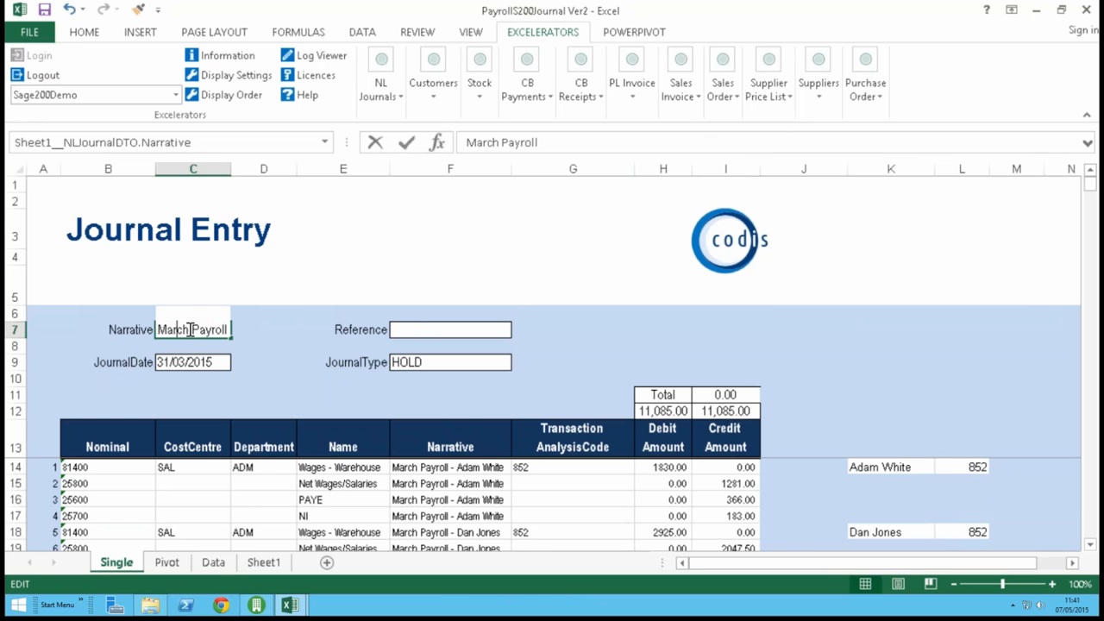
pyautogui.moveTo(190, 329); pyautogui.dragTo(157, 329)
pyautogui.write('April')
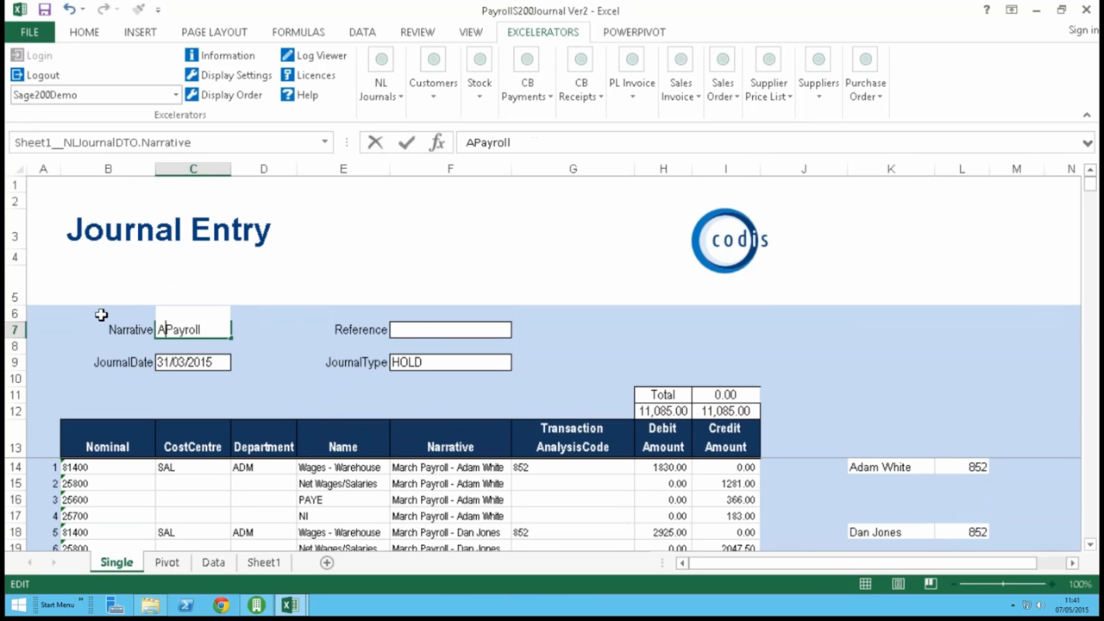
pyautogui.press('Return')
pyautogui.press('Tab')
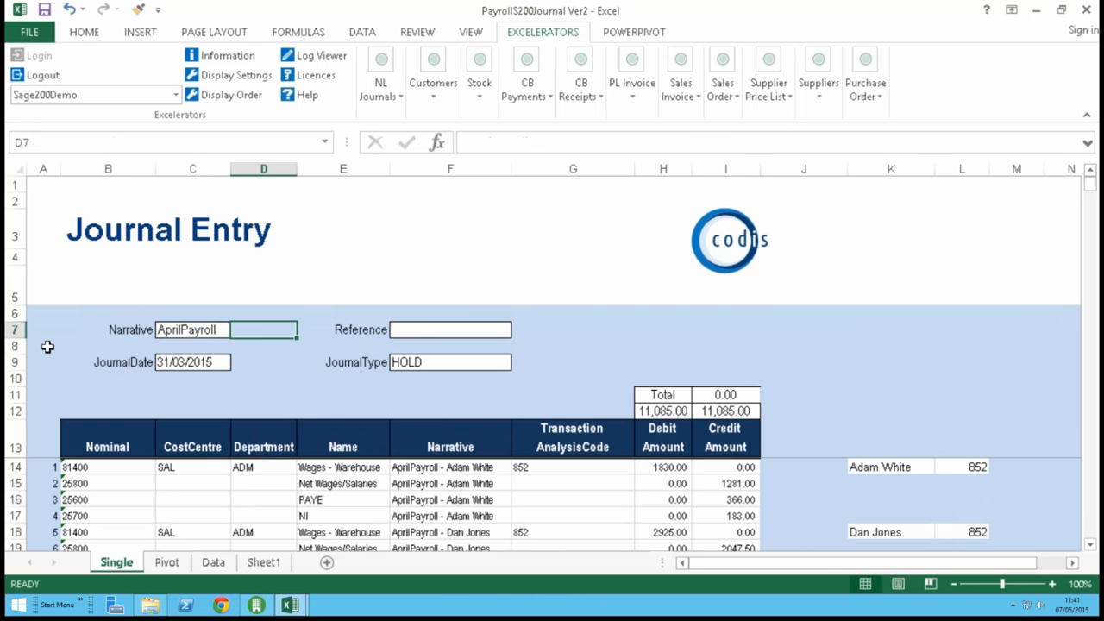
# Step: Set the JournalDate to 30/04/2015
pyautogui.doubleClick(182, 360)
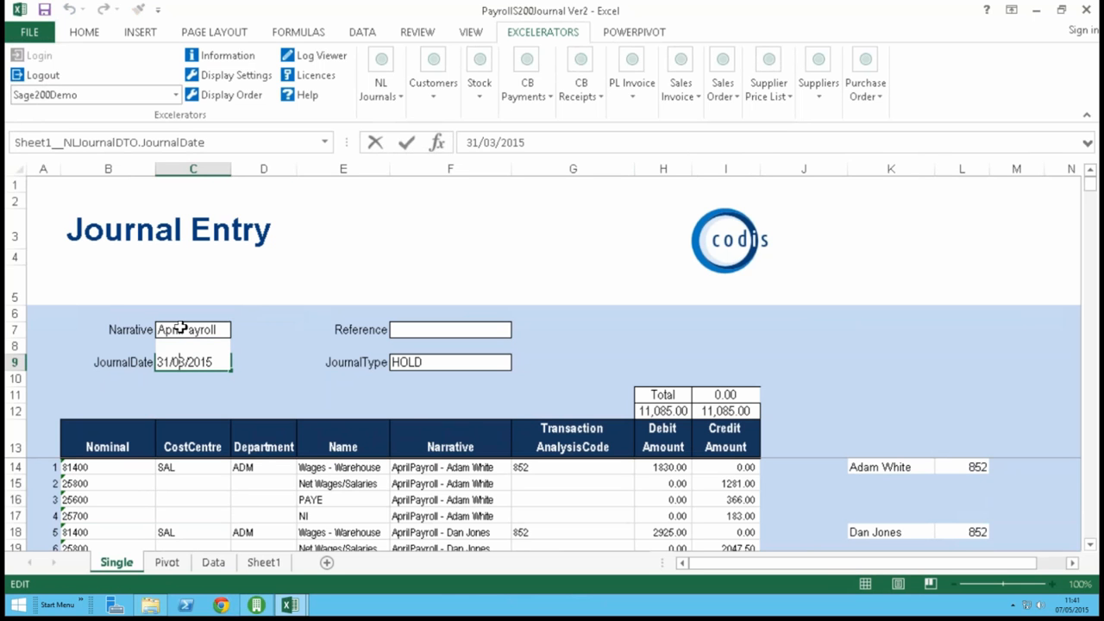
pyautogui.press('BackSpace')
pyautogui.write('4')
pyautogui.press('Left')
pyautogui.press('Left')
pyautogui.press('Left')
pyautogui.press('Left')
pyautogui.press('Delete')
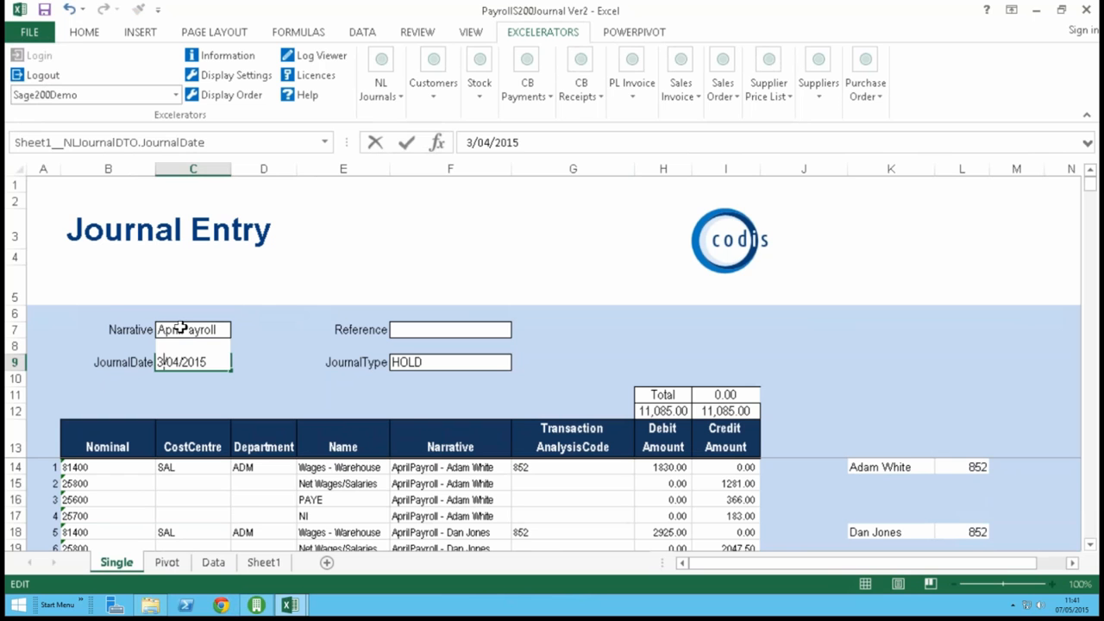
pyautogui.write('0')
pyautogui.press('Tab')
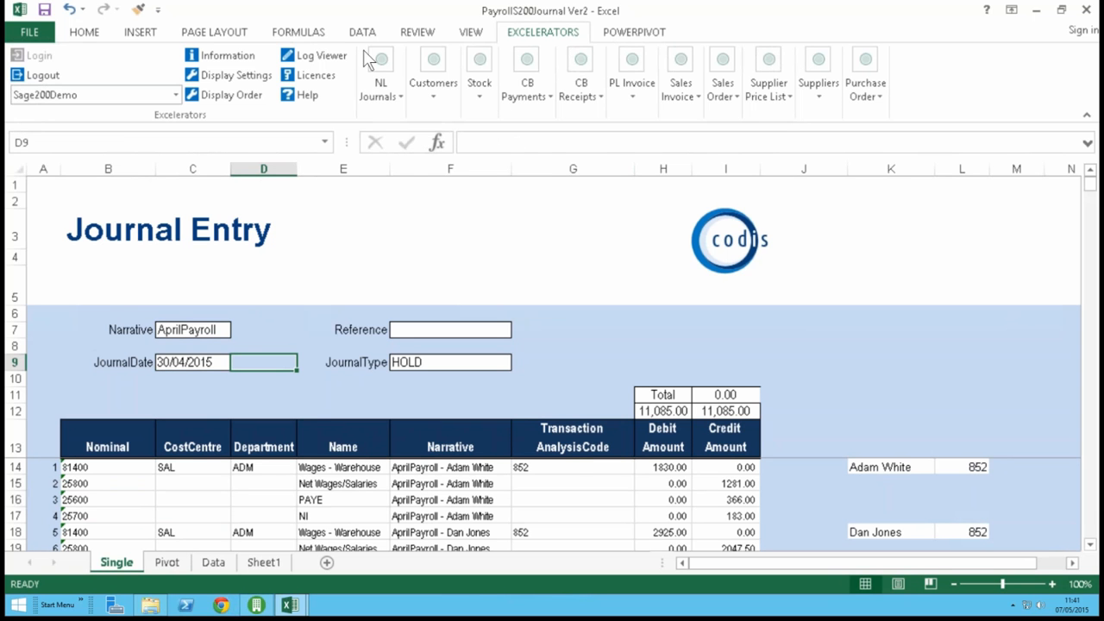
# Step: Validate the AprilPayroll nominal journal with Excelerators, go to the flagged journal line 17 and select its Transaction AnalysisCode
pyautogui.click(382, 62)
pyautogui.click(404, 130)
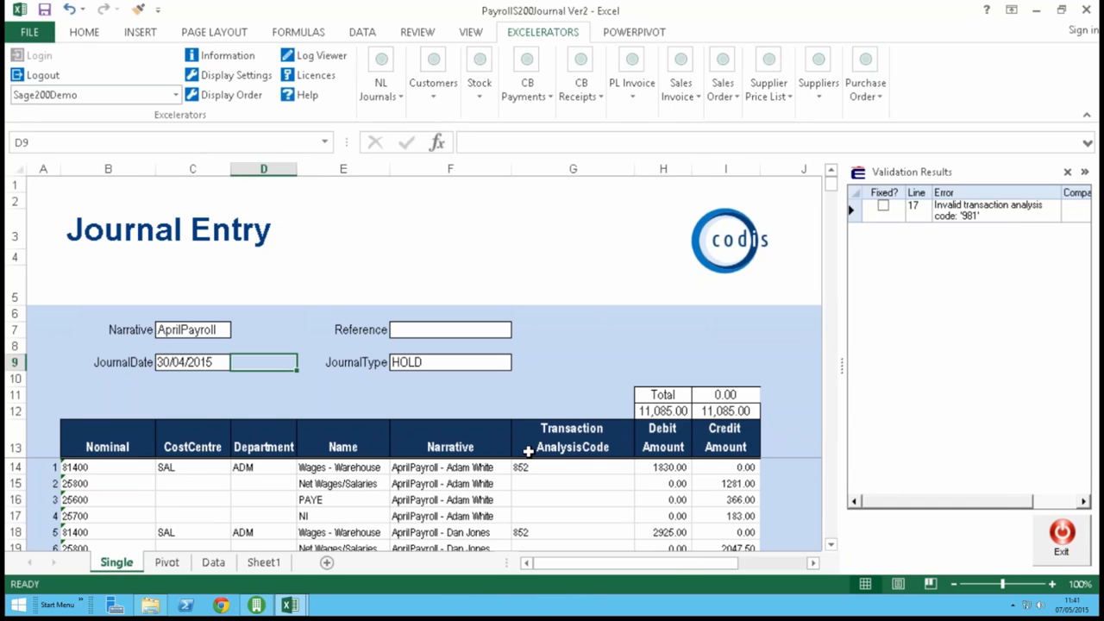
pyautogui.scroll(-2, 528, 451)
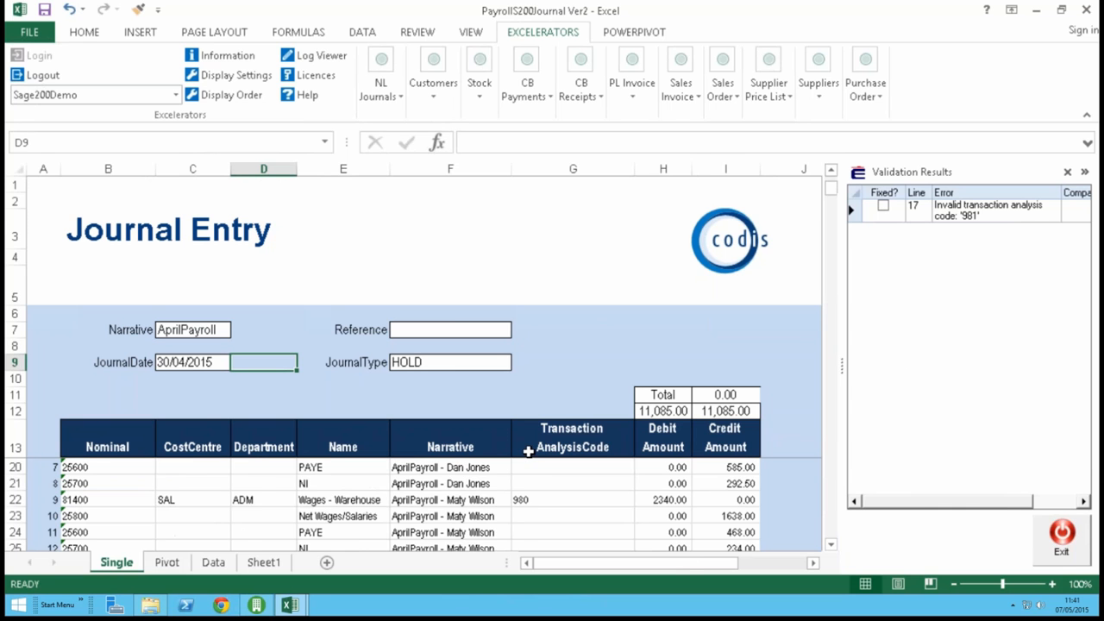
pyautogui.scroll(2, 528, 450)
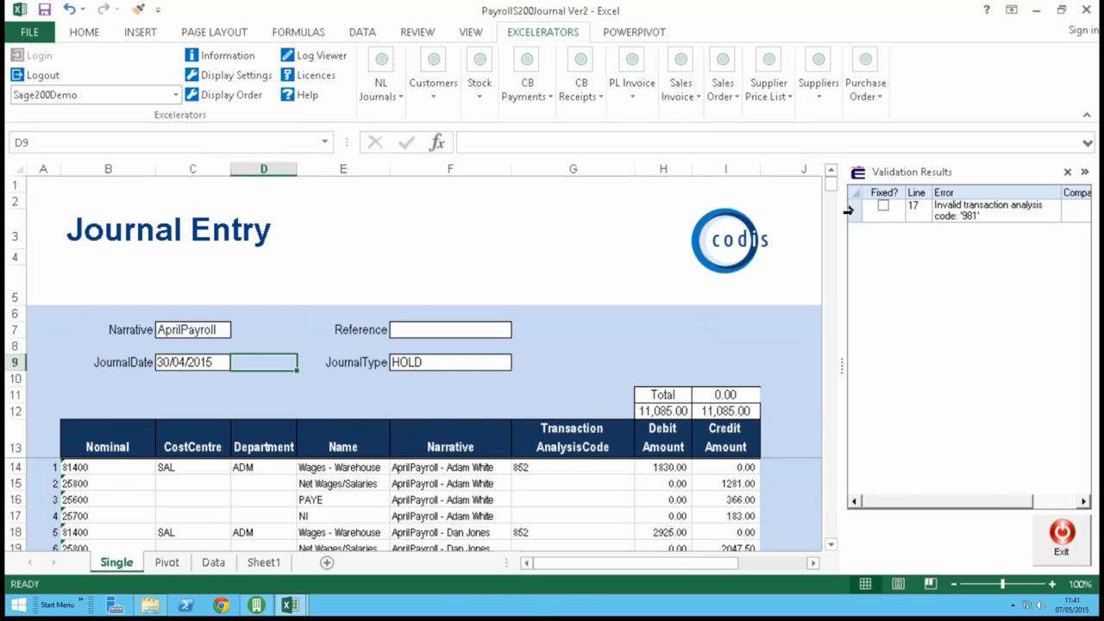
pyautogui.click(849, 210)
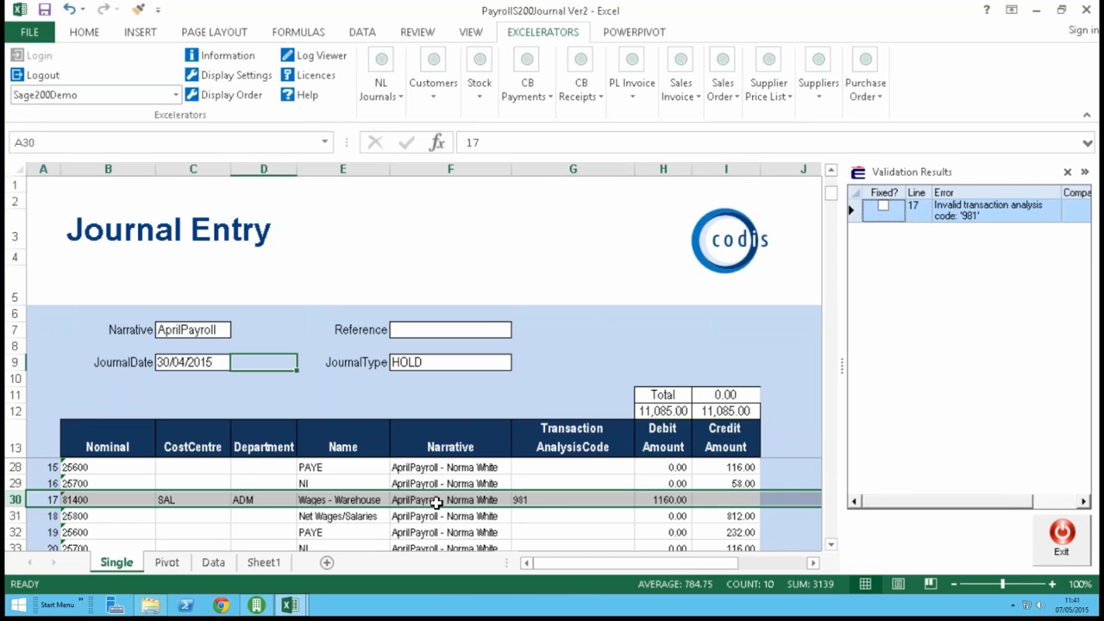
pyautogui.click(561, 499)
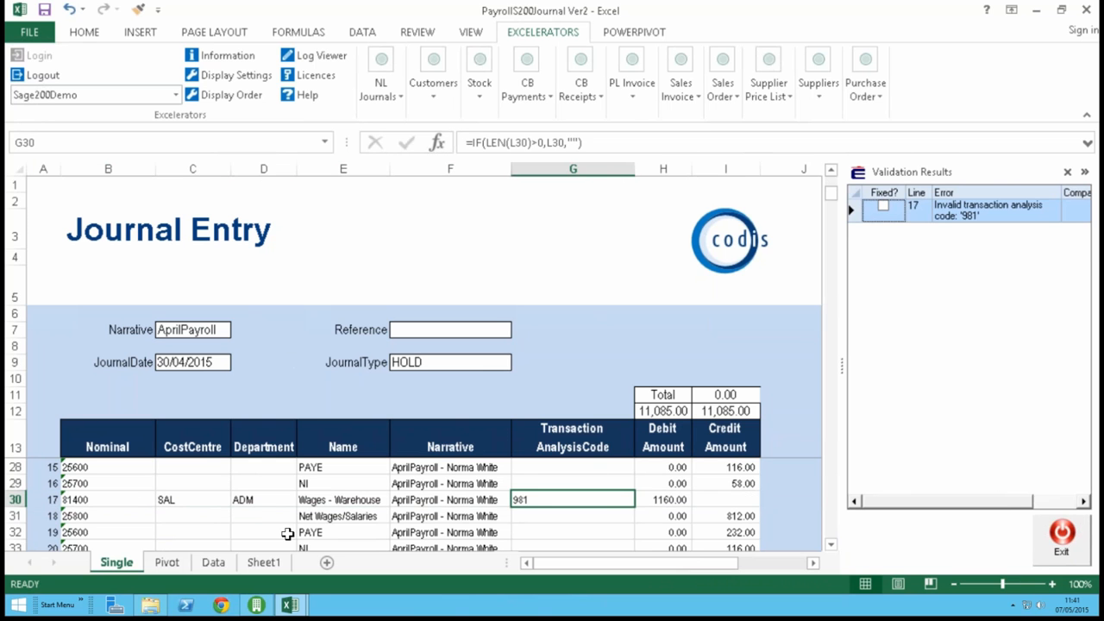
# Step: Switch to Sage 200 and add transaction analysis code 981 with the description Job 981 in the Accounting System Manager settings
pyautogui.click(257, 605)
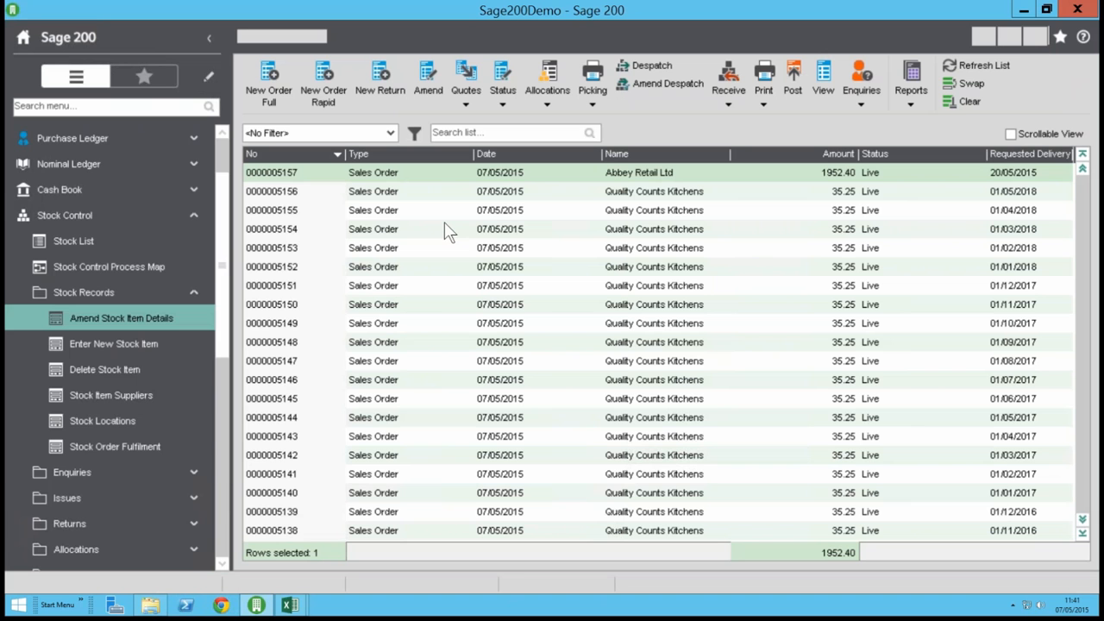
pyautogui.scroll(-10, 59, 257)
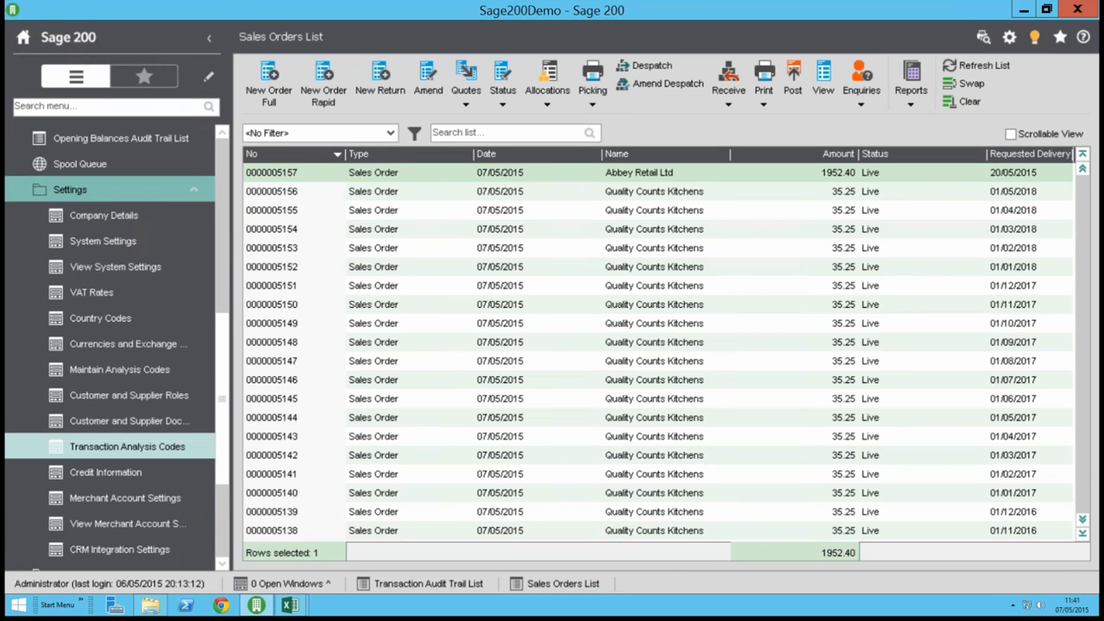
pyautogui.click(127, 446)
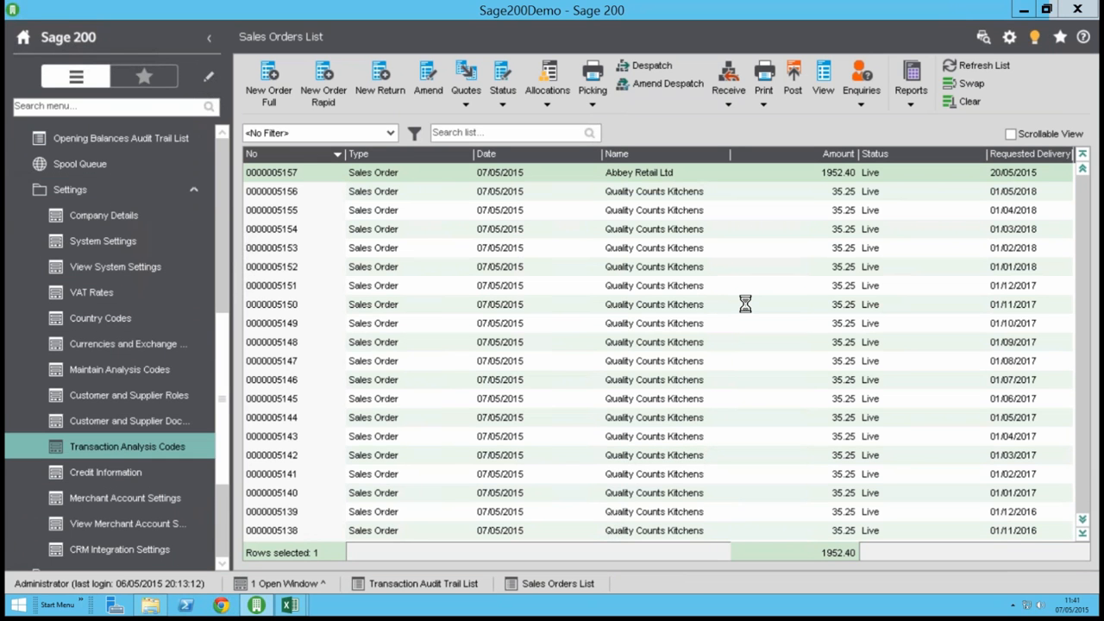
pyautogui.click(481, 457)
pyautogui.write('981')
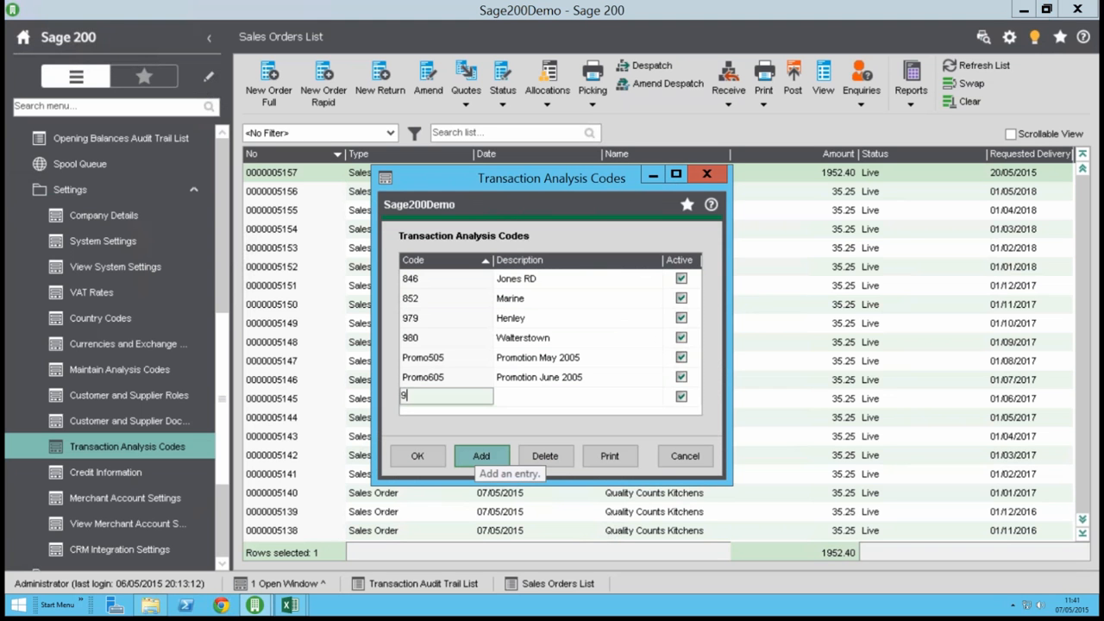
pyautogui.press('Tab')
pyautogui.write('Jo')
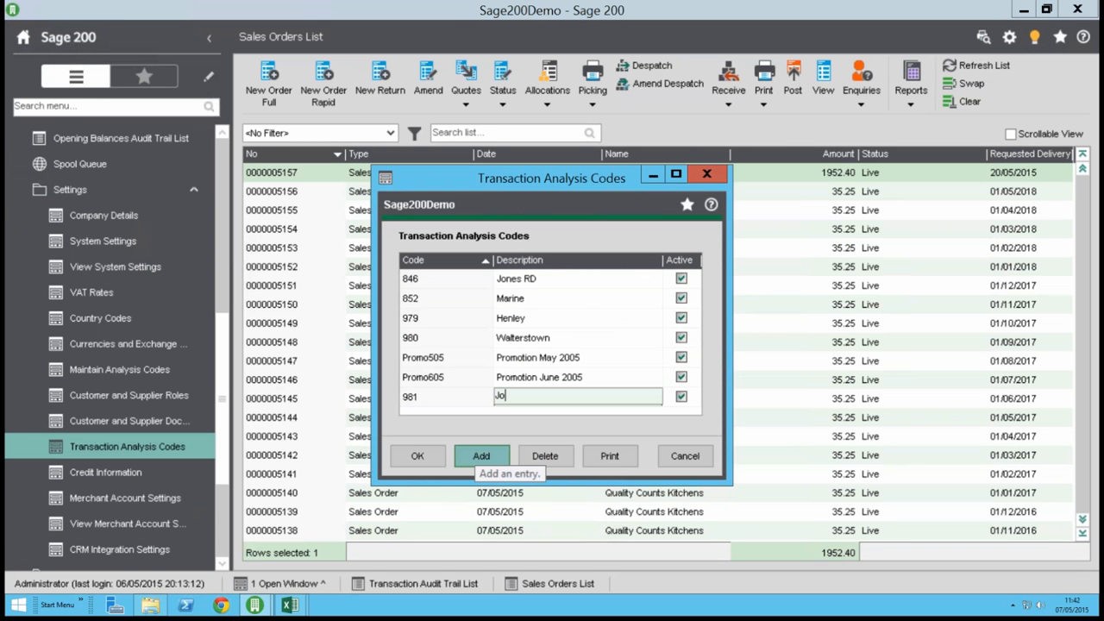
pyautogui.write('b 981')
pyautogui.press('Tab')
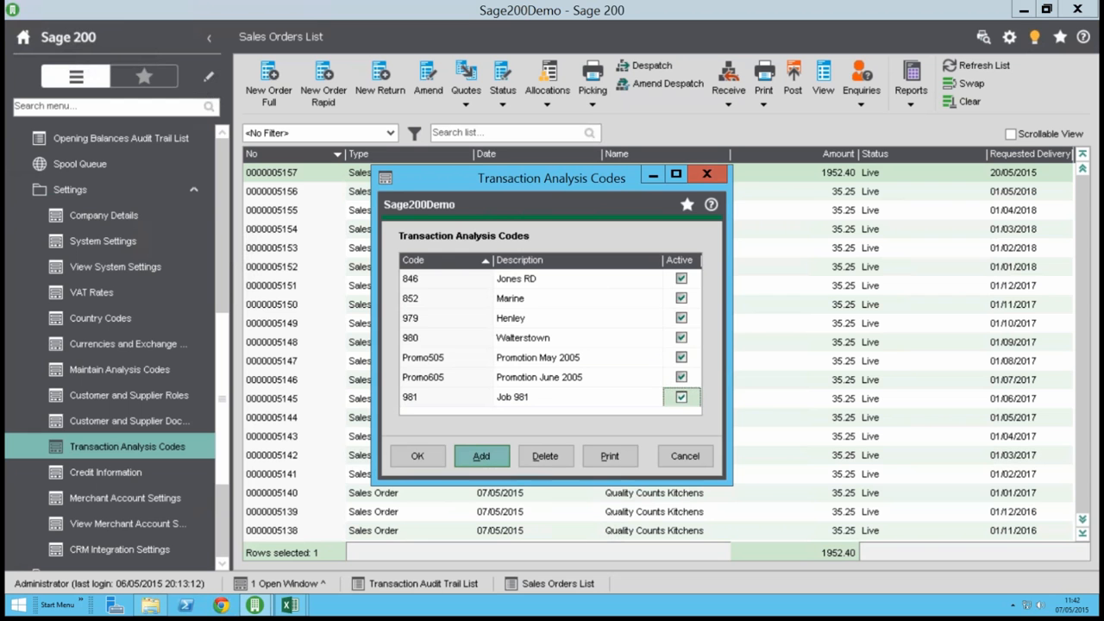
pyautogui.press('Return')
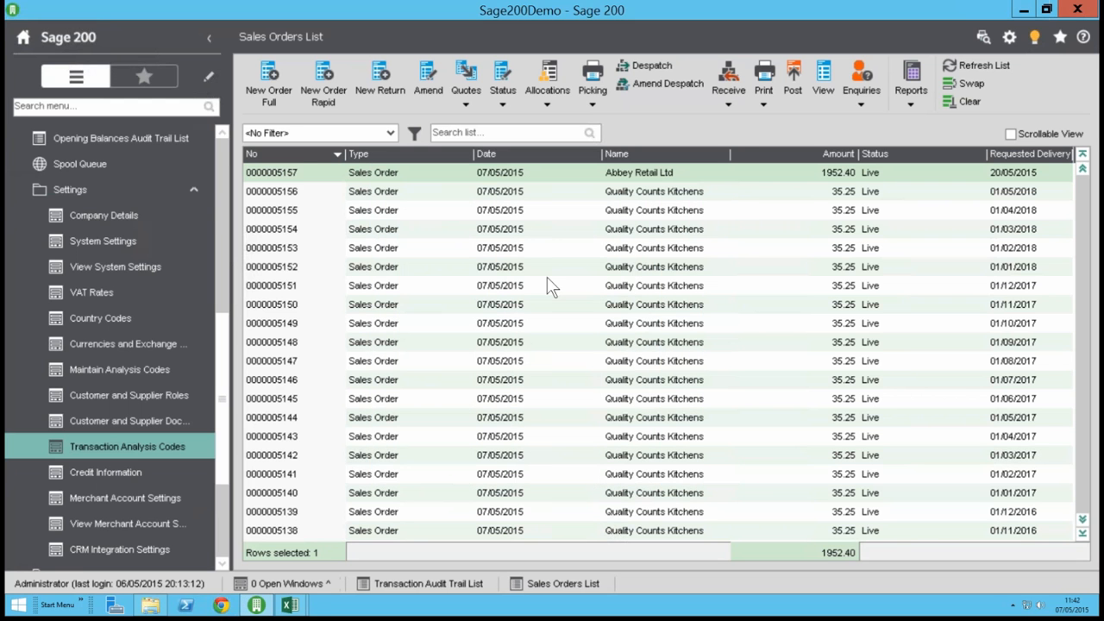
# Step: Return to the PayrollS200Journal Ver2 workbook in Excel, close the validation results and revalidate the AprilPayroll nominal journal
pyautogui.click(289, 606)
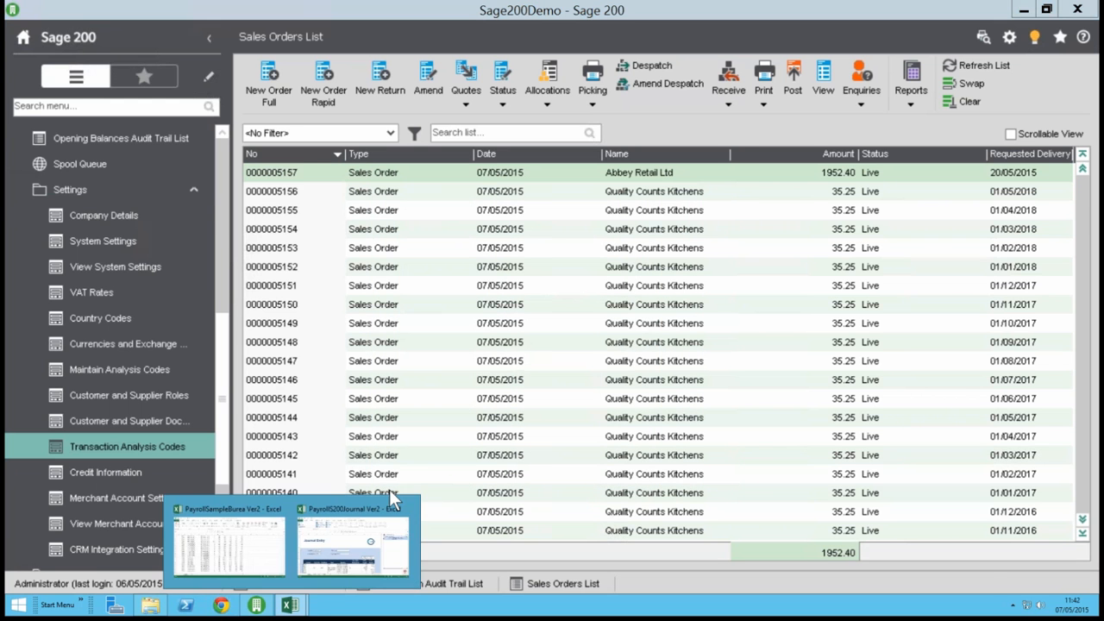
pyautogui.click(389, 489)
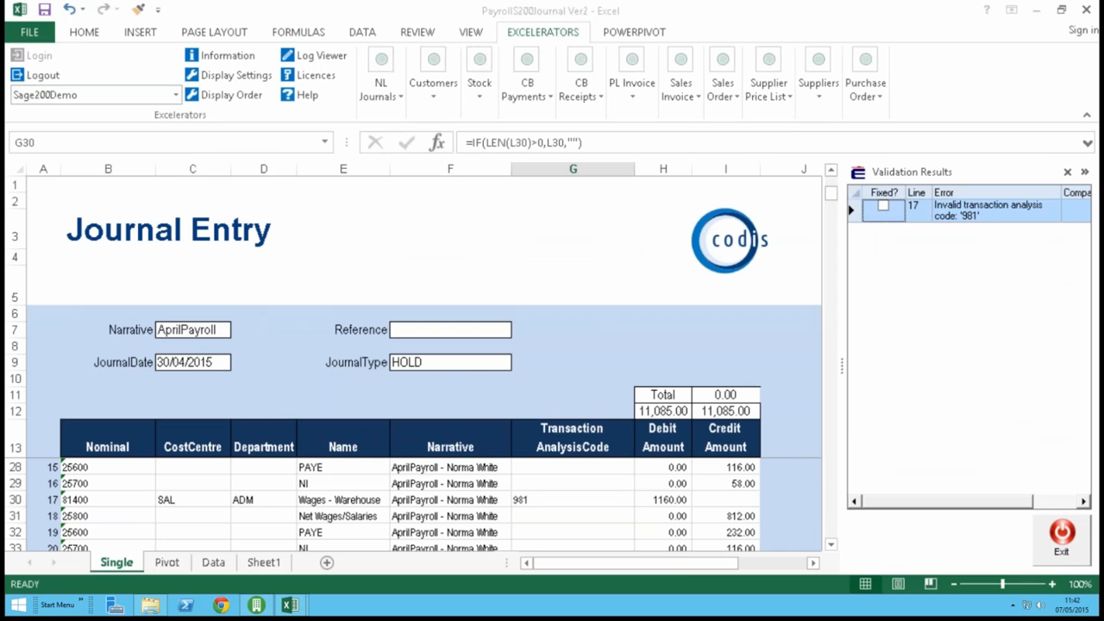
pyautogui.click(1070, 548)
pyautogui.click(382, 82)
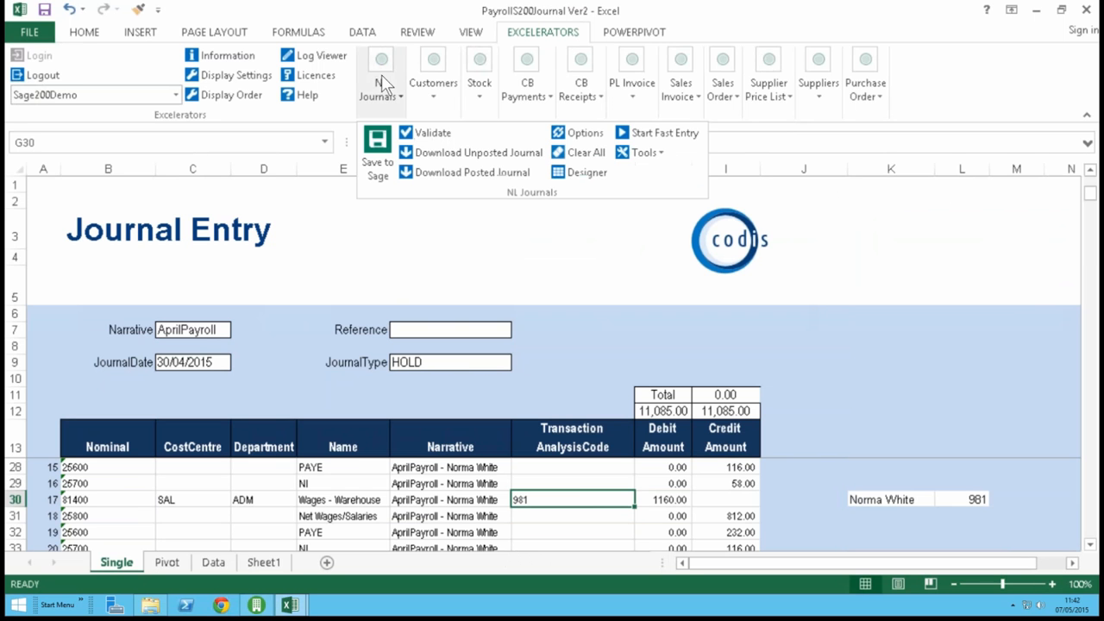
pyautogui.click(435, 132)
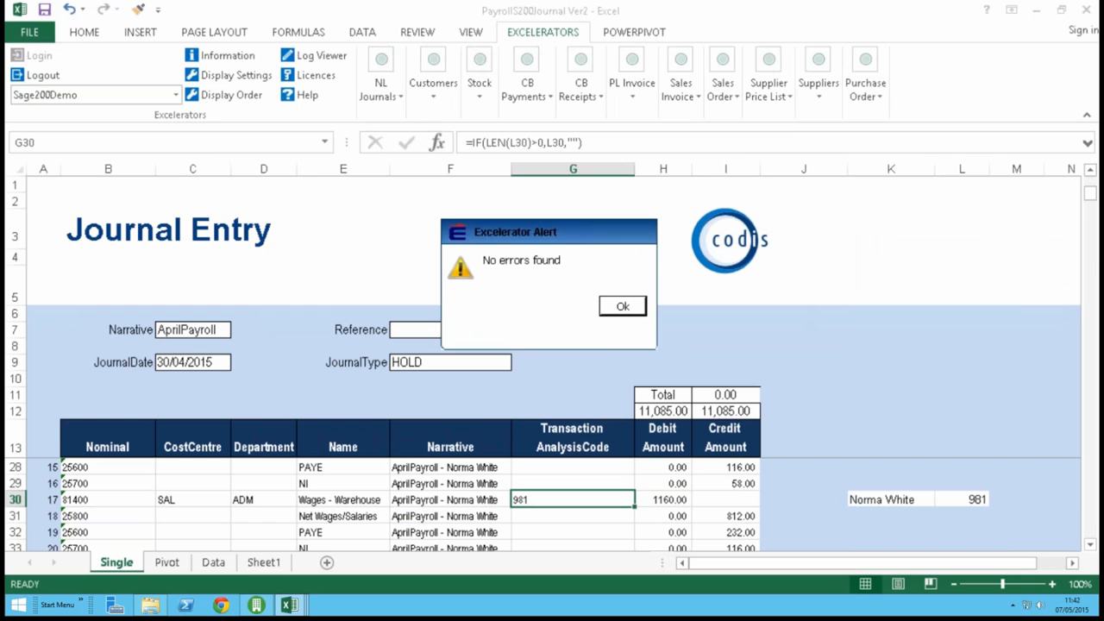
pyautogui.click(620, 307)
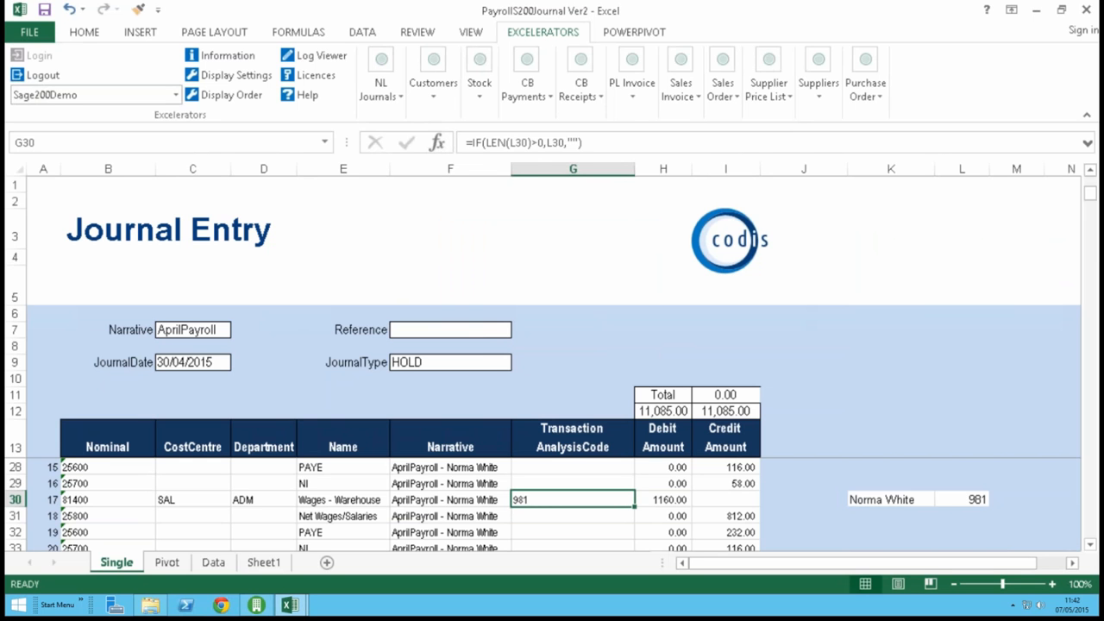
# Step: Save the AprilPayroll journal to Sage as a held journal
pyautogui.click(390, 86)
pyautogui.click(380, 142)
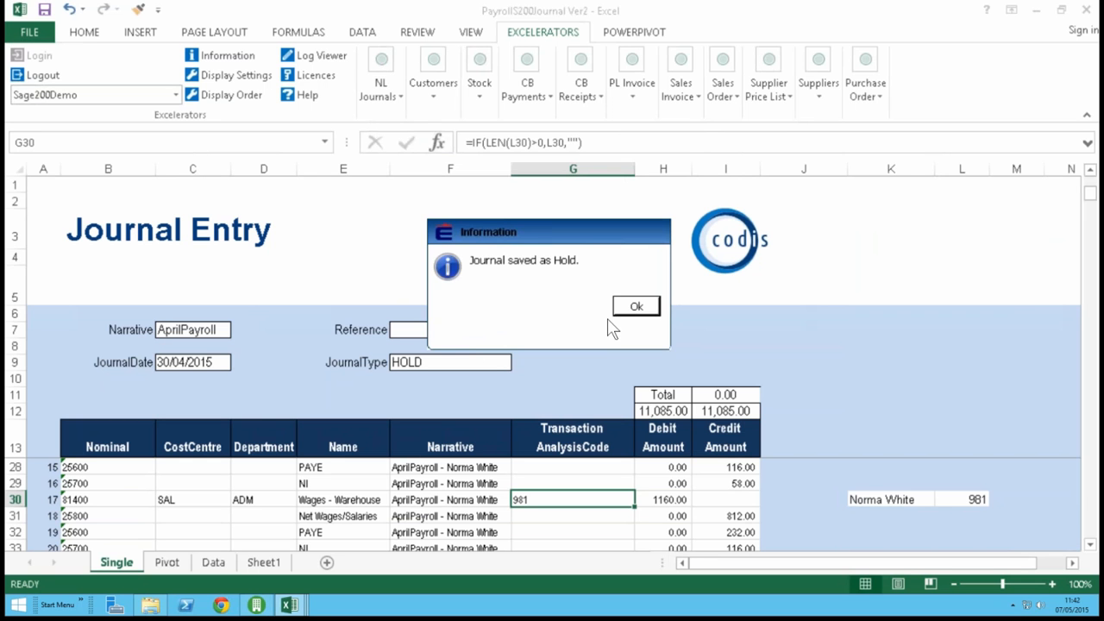
pyautogui.click(636, 307)
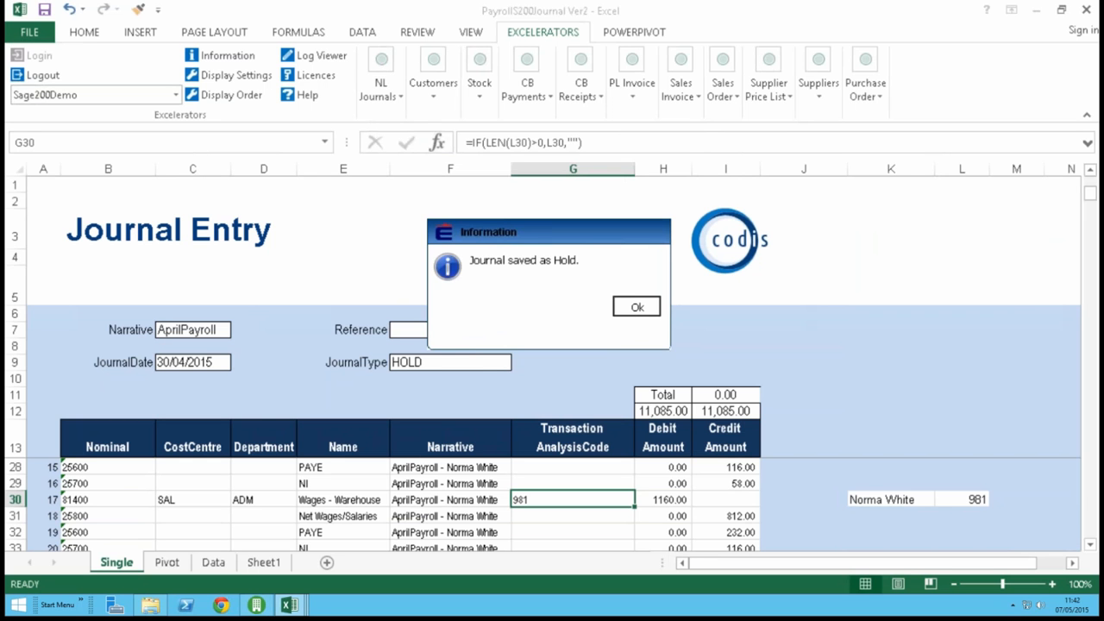
# Step: Switch to Sage 200, look up AprilPayroll and March Payroll among the Nominal Ledger's held journals, and close the list
pyautogui.click(256, 605)
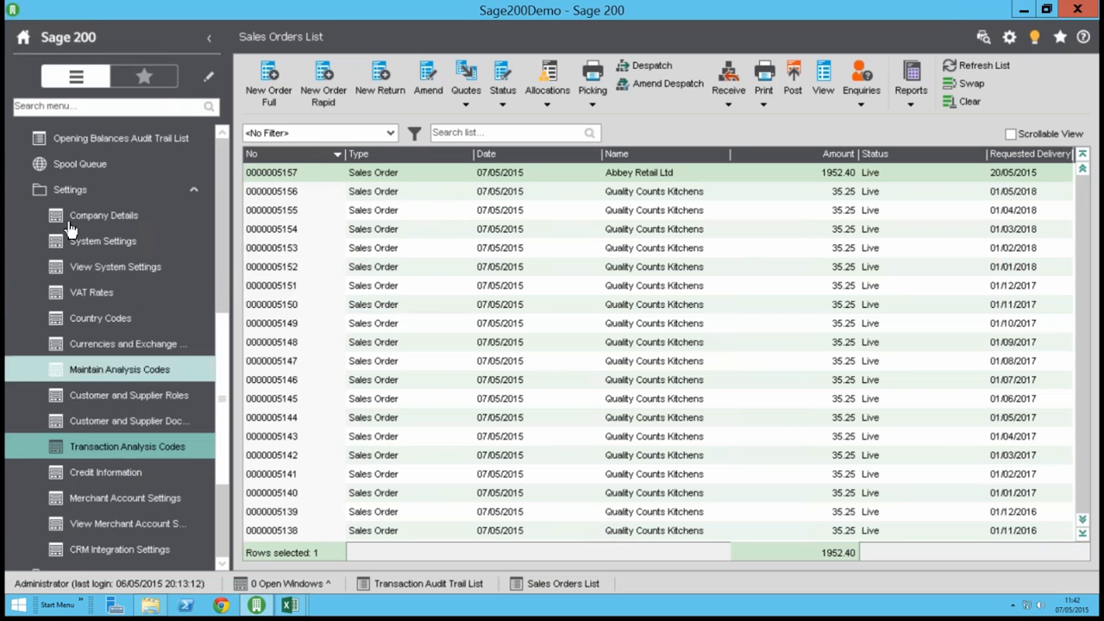
pyautogui.scroll(3, 92, 198)
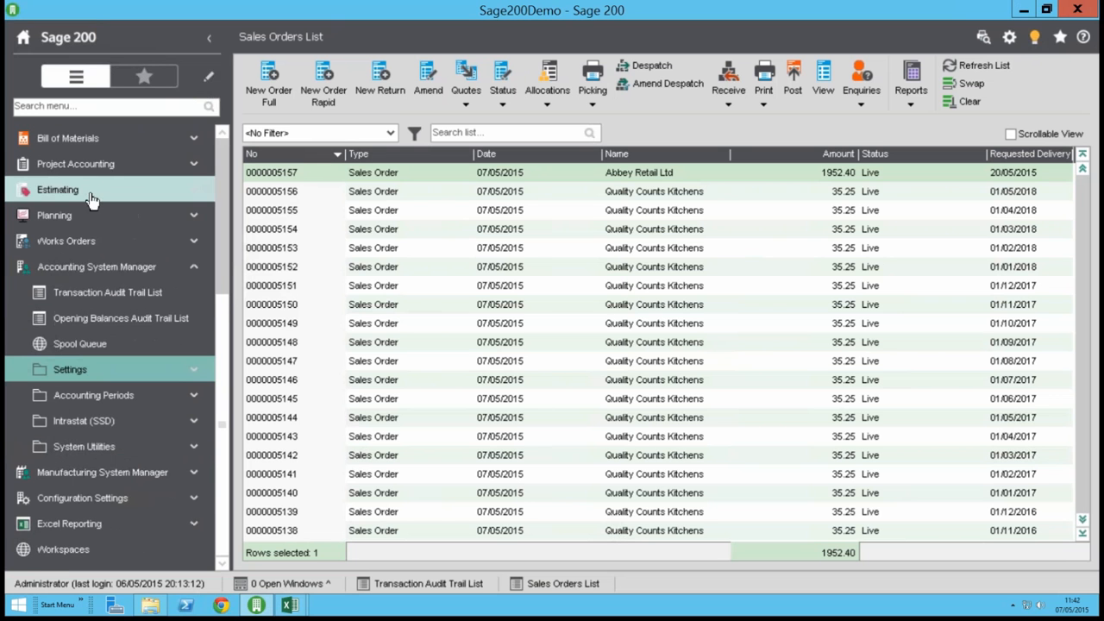
pyautogui.click(82, 266)
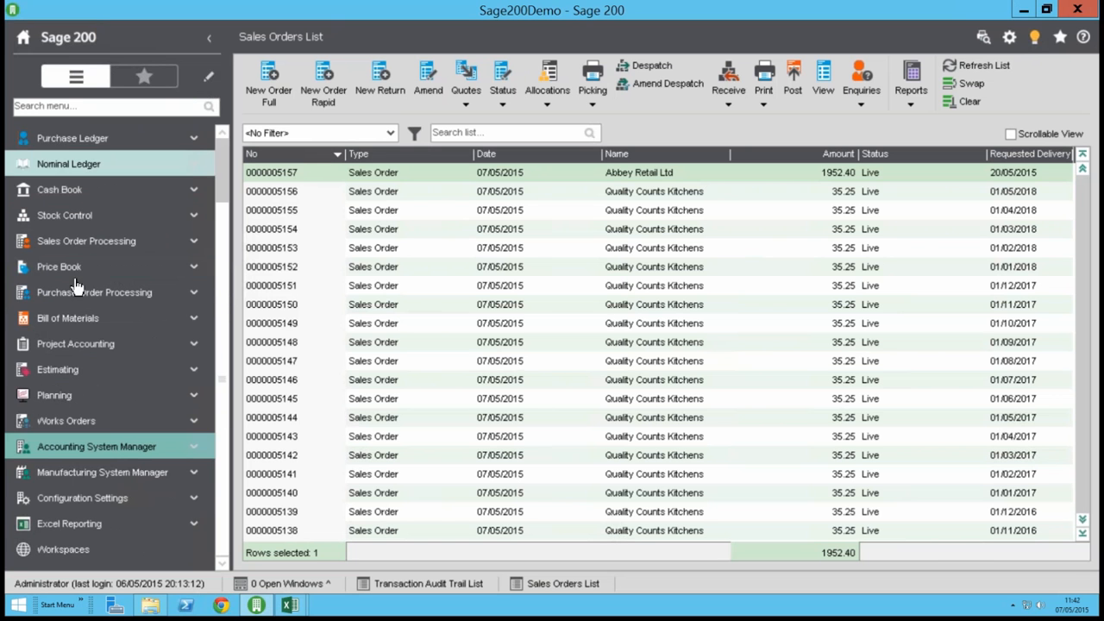
pyautogui.click(90, 164)
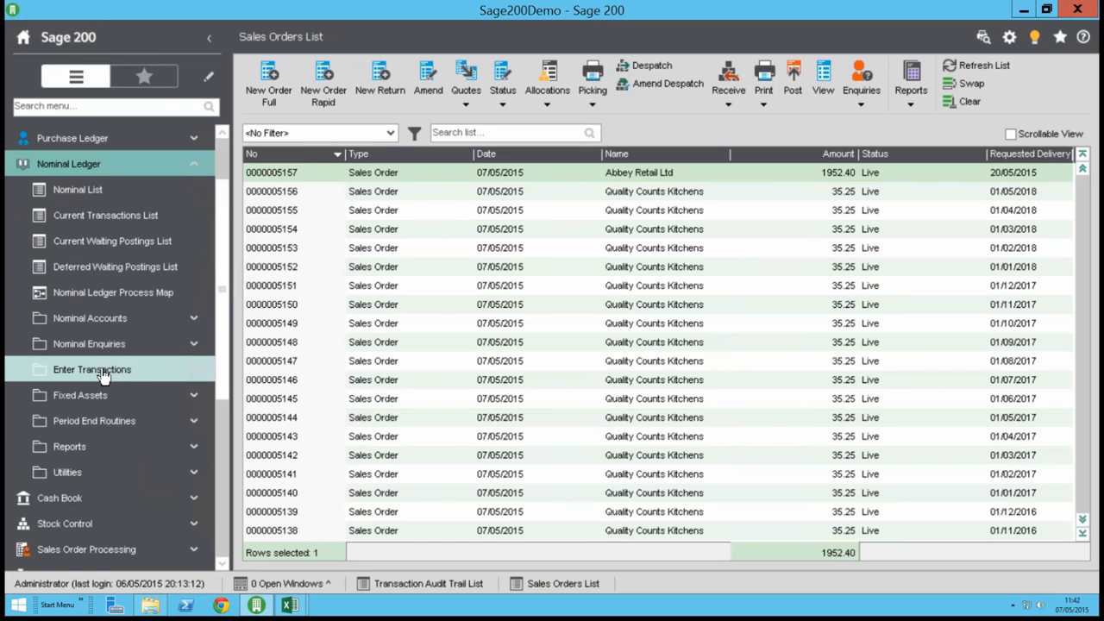
pyautogui.click(93, 369)
pyautogui.click(135, 320)
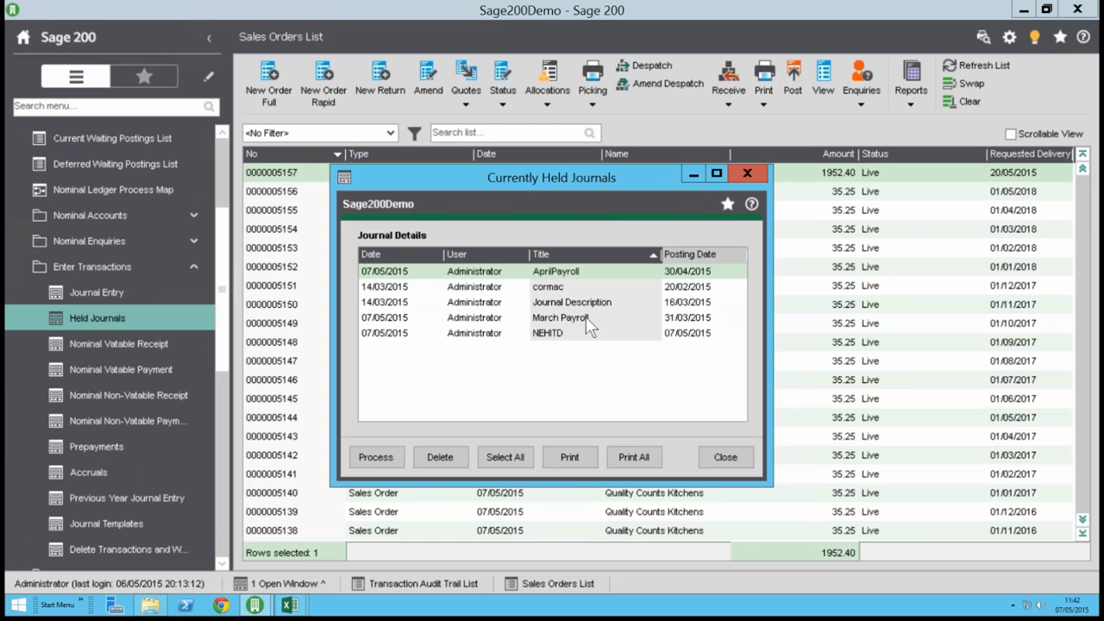
pyautogui.click(588, 319)
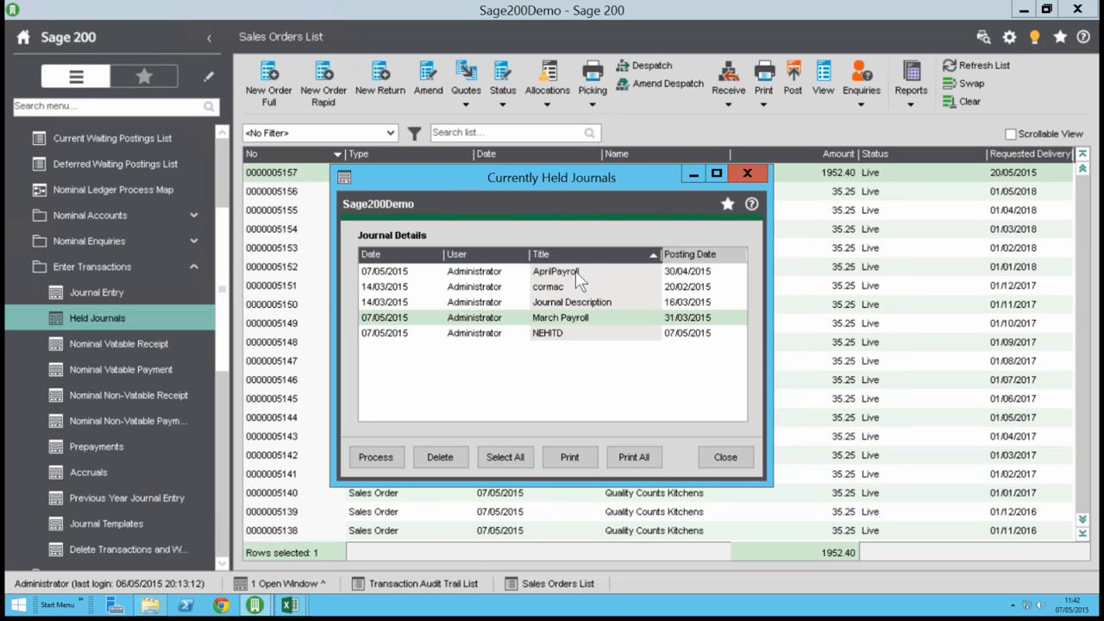
pyautogui.click(581, 271)
pyautogui.click(584, 316)
pyautogui.click(709, 455)
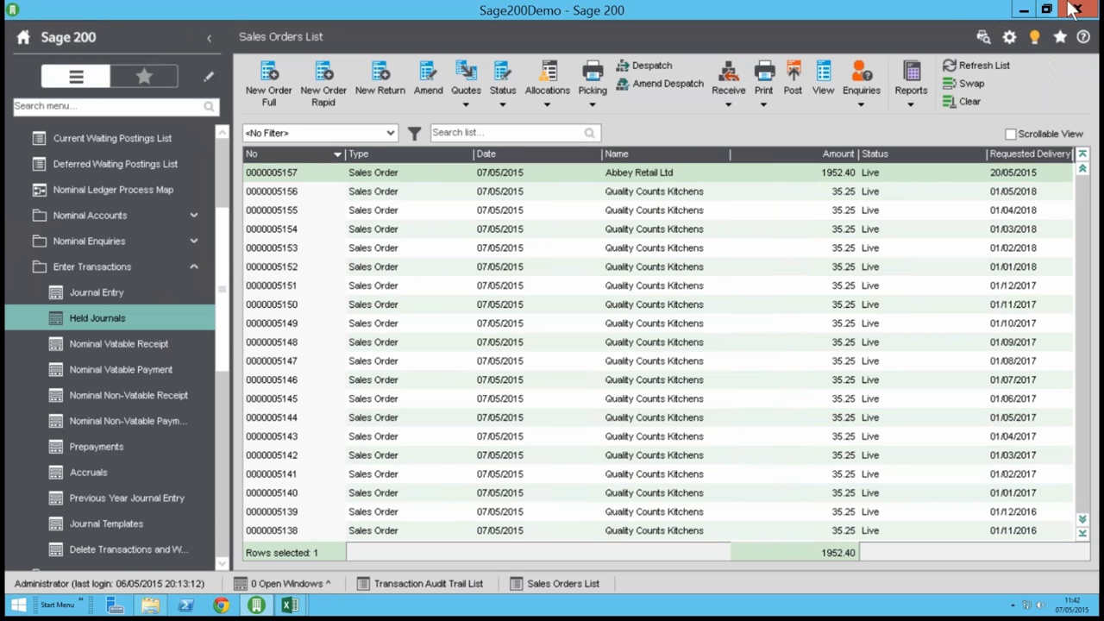
# Step: Minimize Sage 200 and close the PayrollS200Journal Ver2 workbook without saving its changes
pyautogui.click(1025, 10)
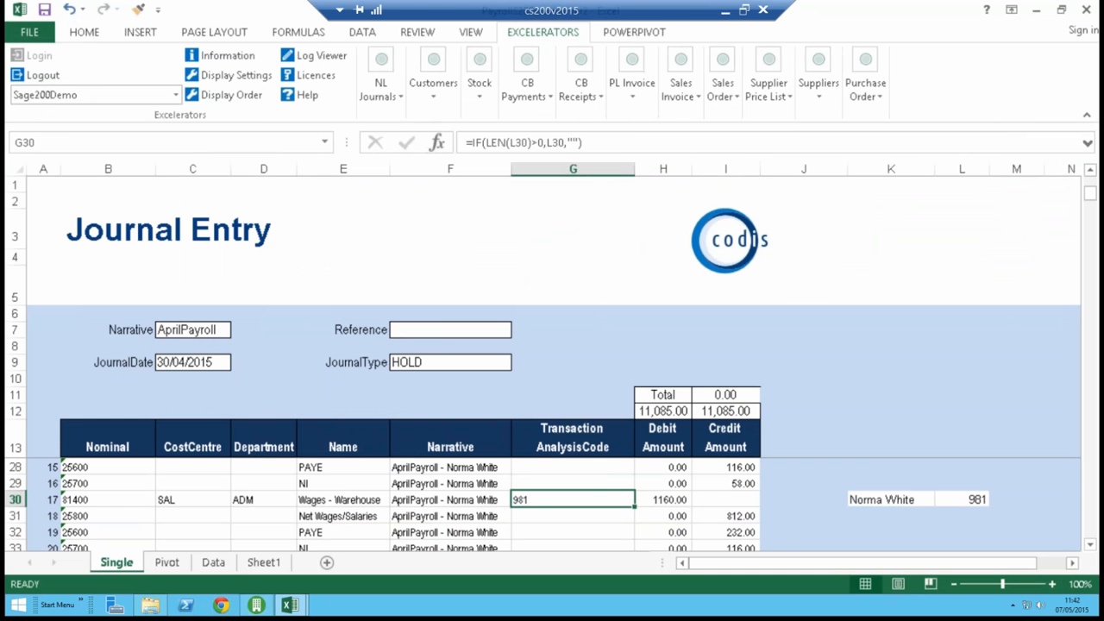
pyautogui.click(1086, 9)
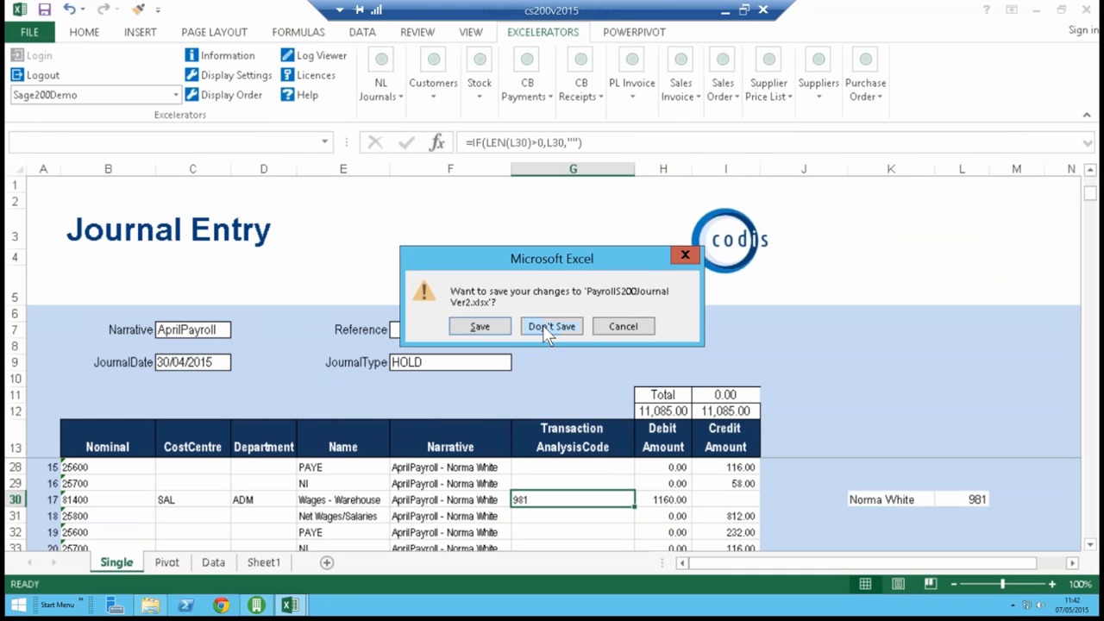
pyautogui.click(540, 328)
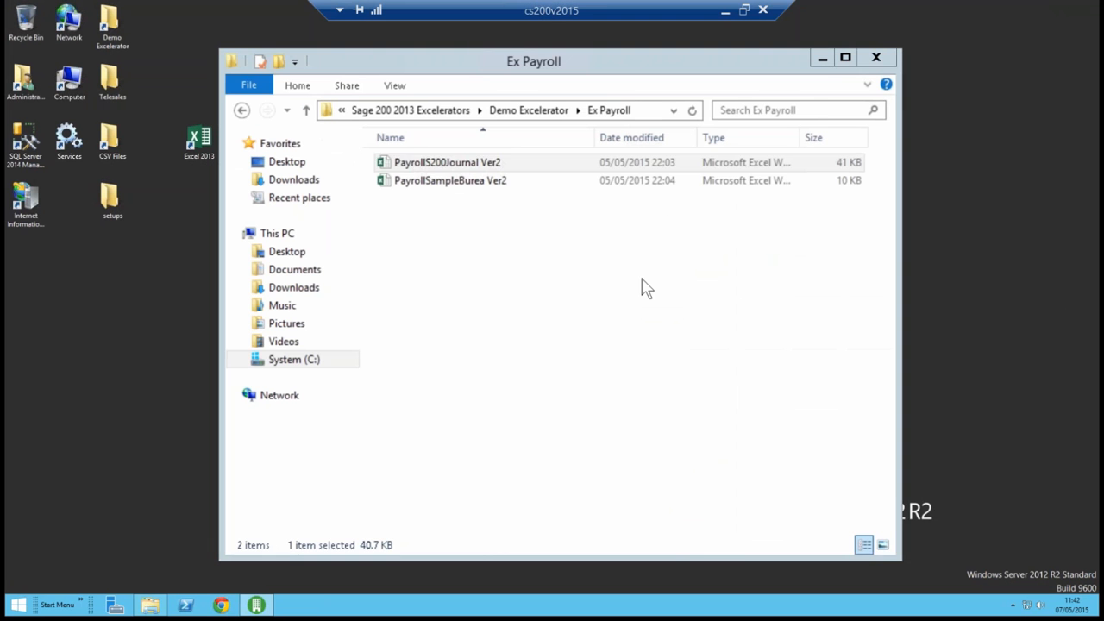
# Step: Open the CBPaymentsCreditCard workbook from the Ex CreditCards folder and log in to Excelerators with the company Sage200Demo
pyautogui.click(529, 110)
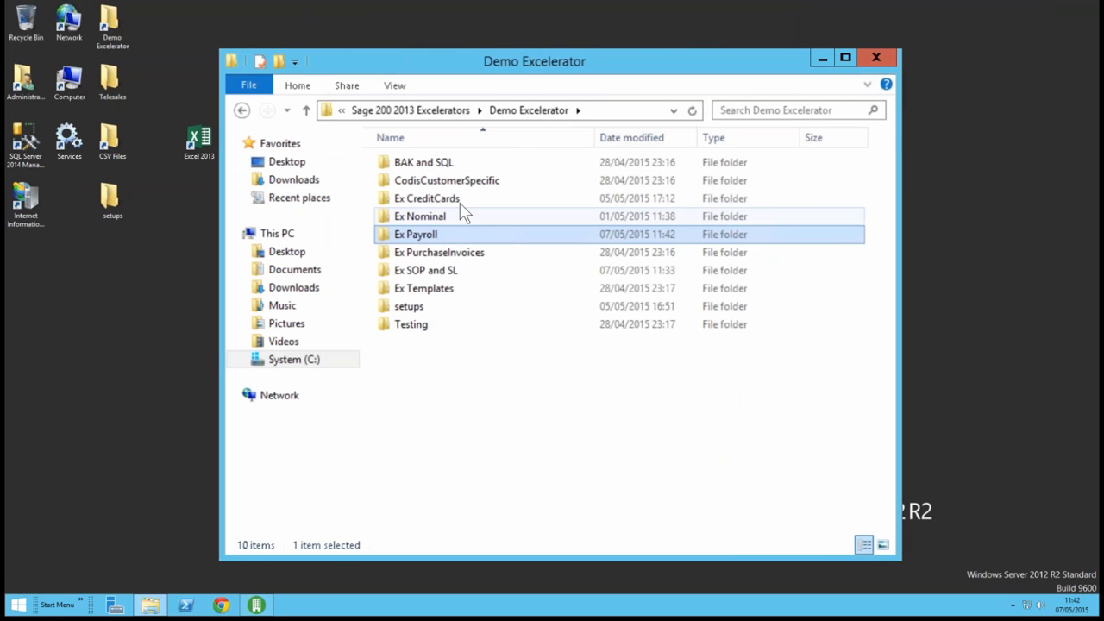
pyautogui.doubleClick(470, 198)
pyautogui.doubleClick(482, 164)
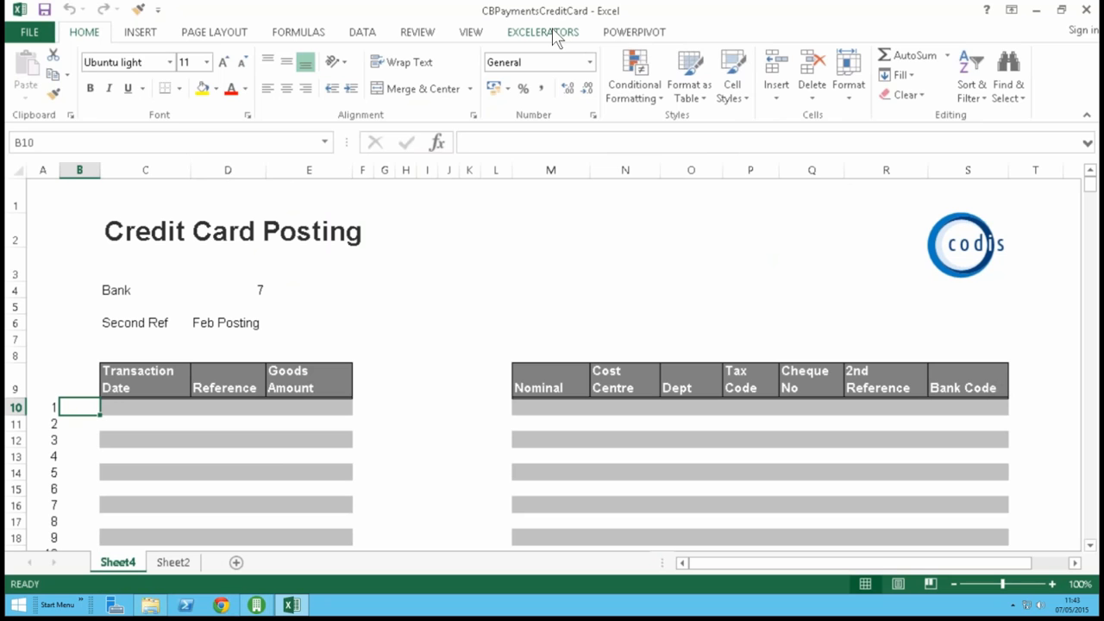
pyautogui.click(554, 37)
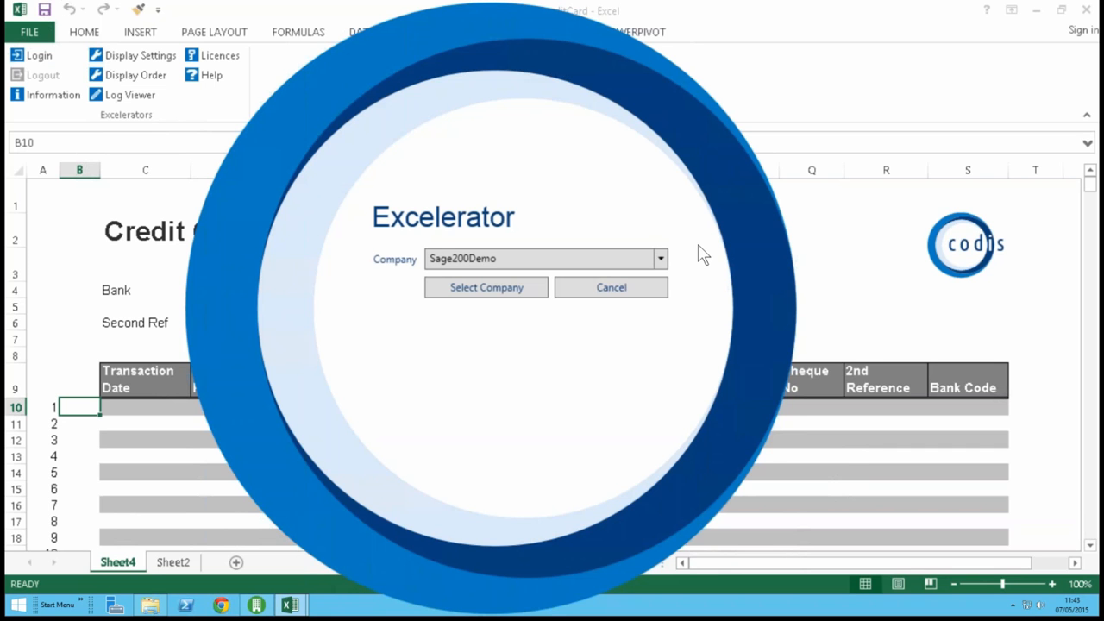
pyautogui.click(502, 281)
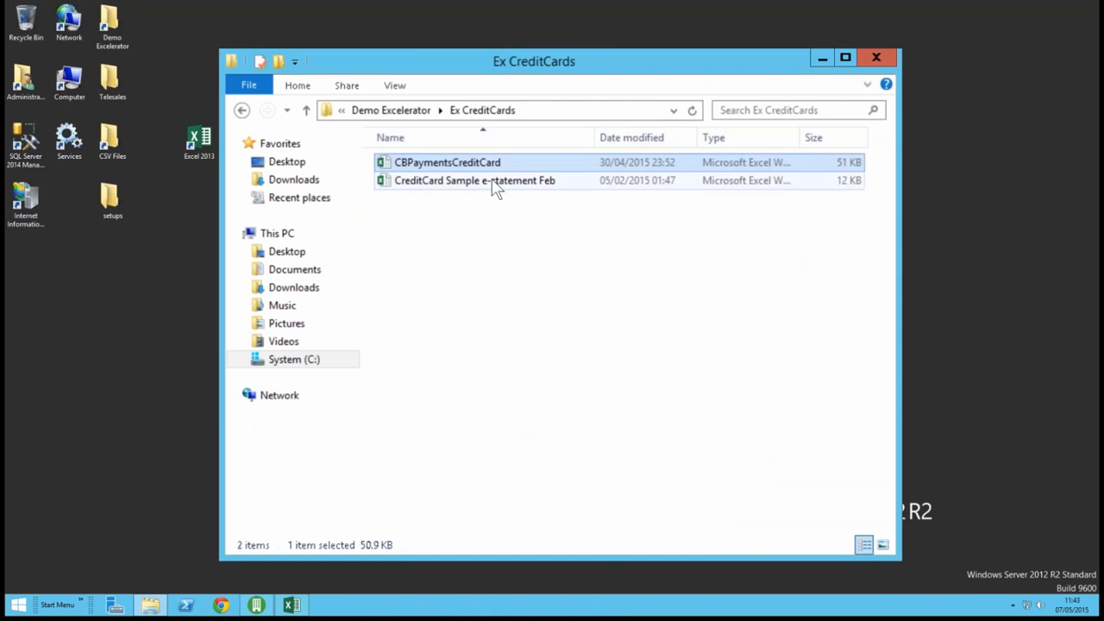
# Step: Open the CreditCard Sample e-statement Feb workbook to view the statement, and return to CBPaymentsCreditCard
pyautogui.click(496, 183)
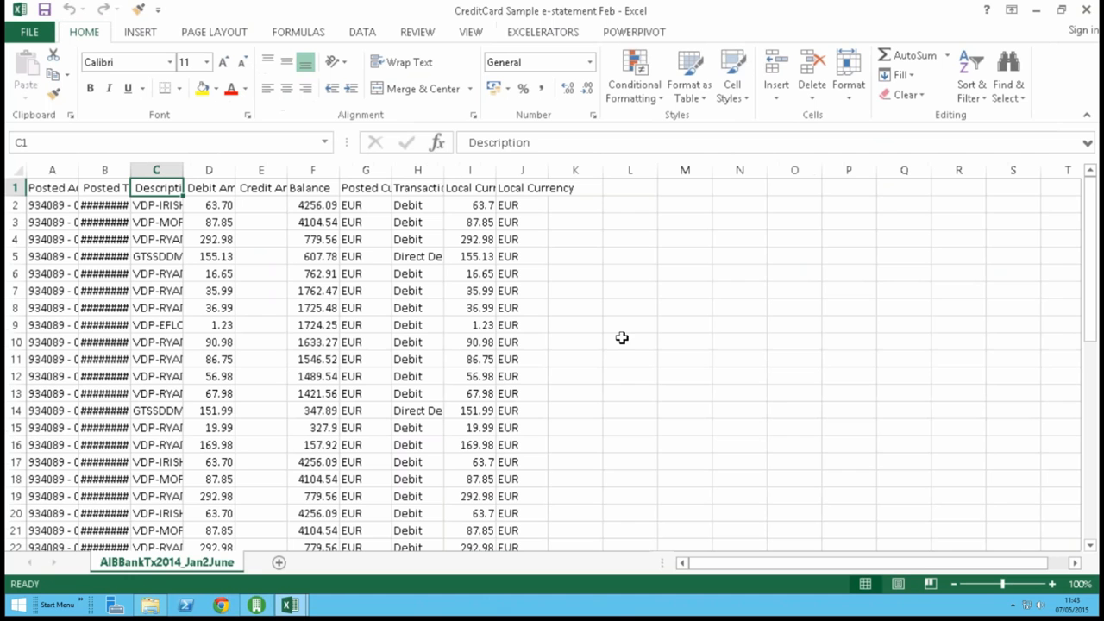
pyautogui.click(301, 613)
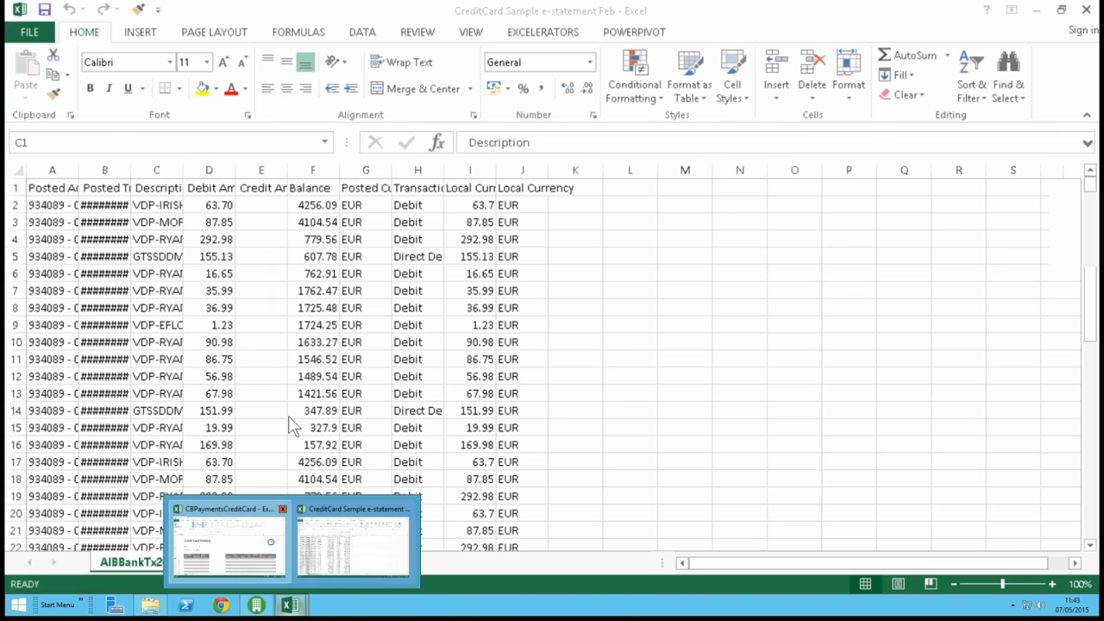
pyautogui.click(250, 566)
# Step: Switch to Sage 200 and view the Cash Book transaction enquiry for bank account 7, Credit Card
pyautogui.click(259, 608)
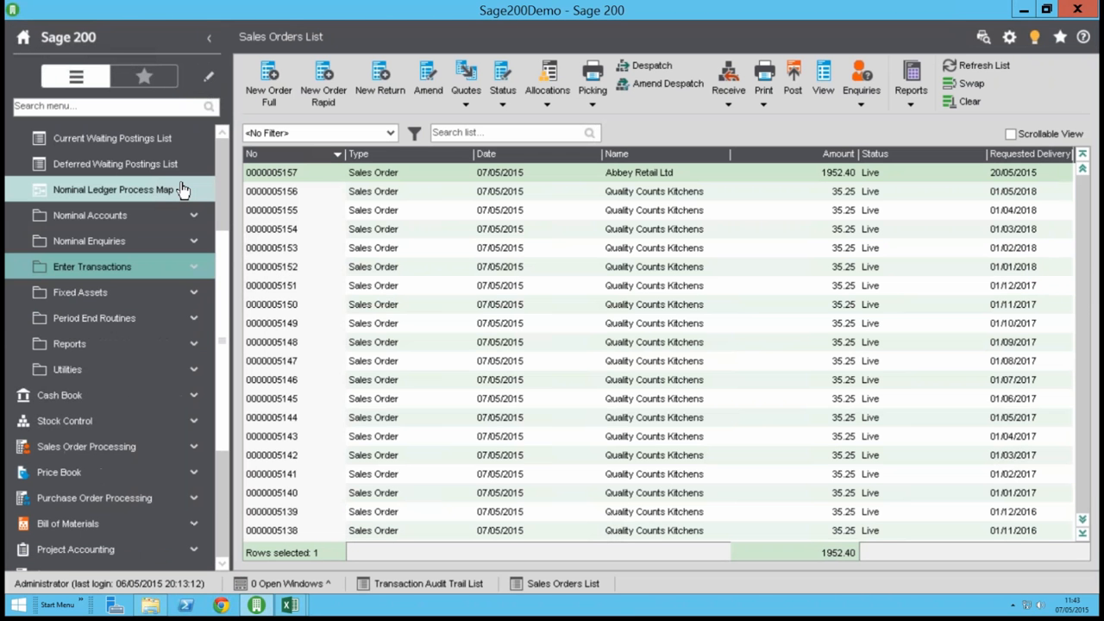
pyautogui.scroll(5, 181, 189)
pyautogui.click(104, 216)
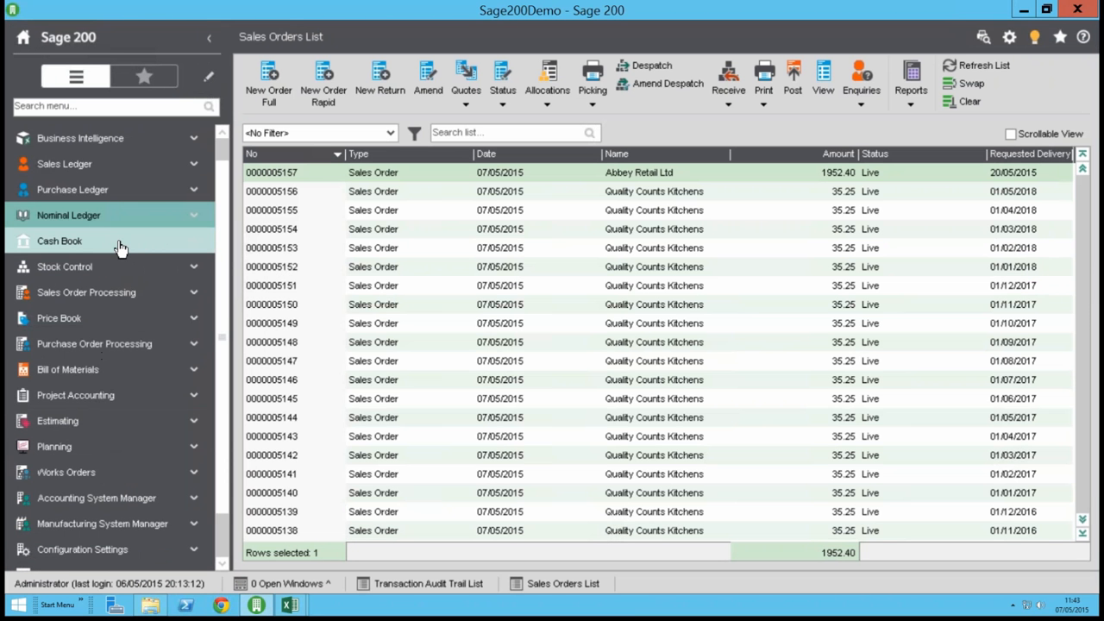
pyautogui.click(121, 249)
pyautogui.click(121, 249)
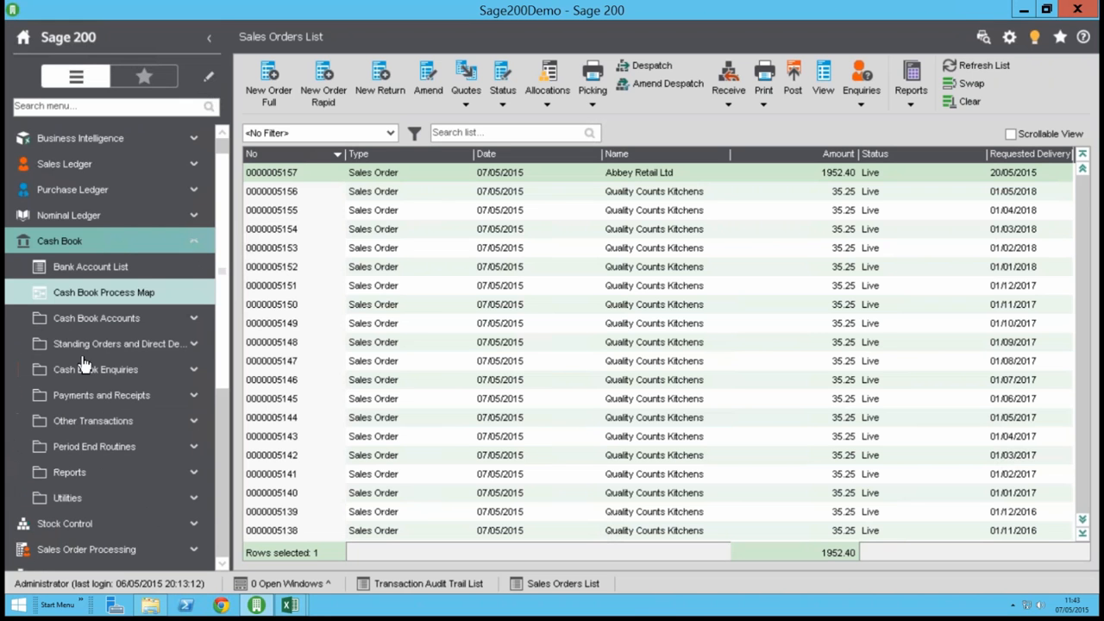
pyautogui.click(134, 372)
pyautogui.click(130, 395)
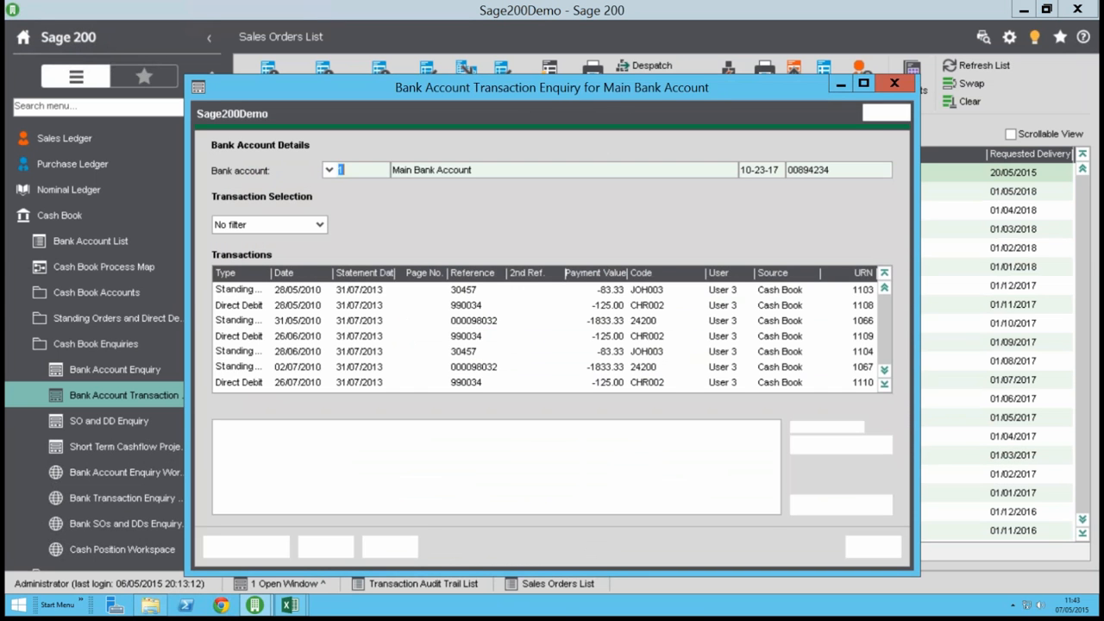
pyautogui.press('Tab')
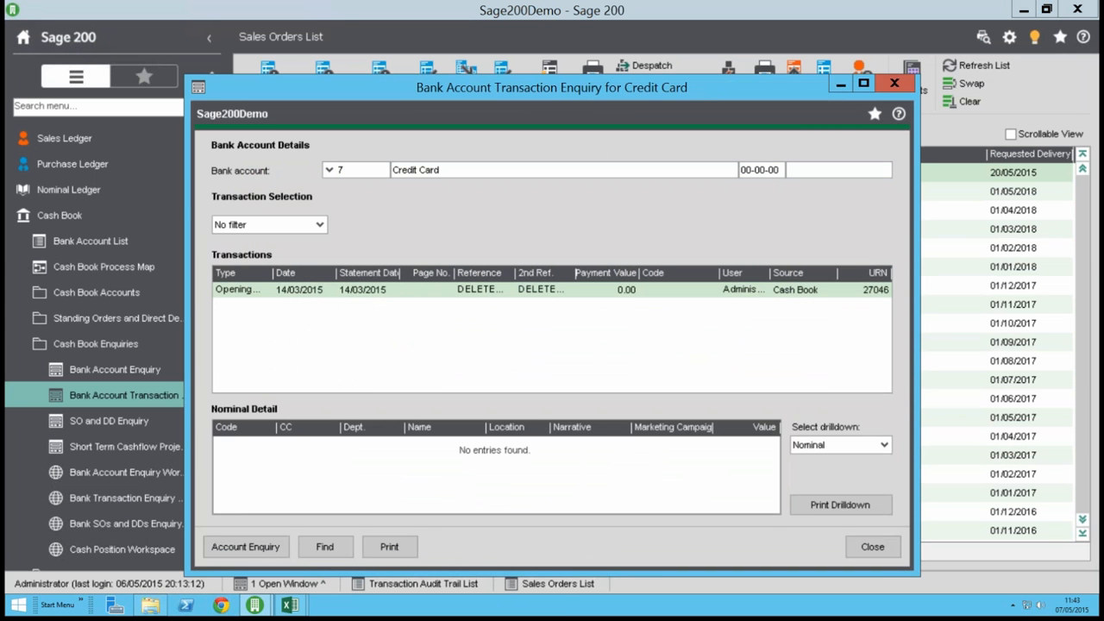
# Step: Switch back to Excel and bring up the CreditCard Sample e-statement Feb workbook
pyautogui.click(873, 549)
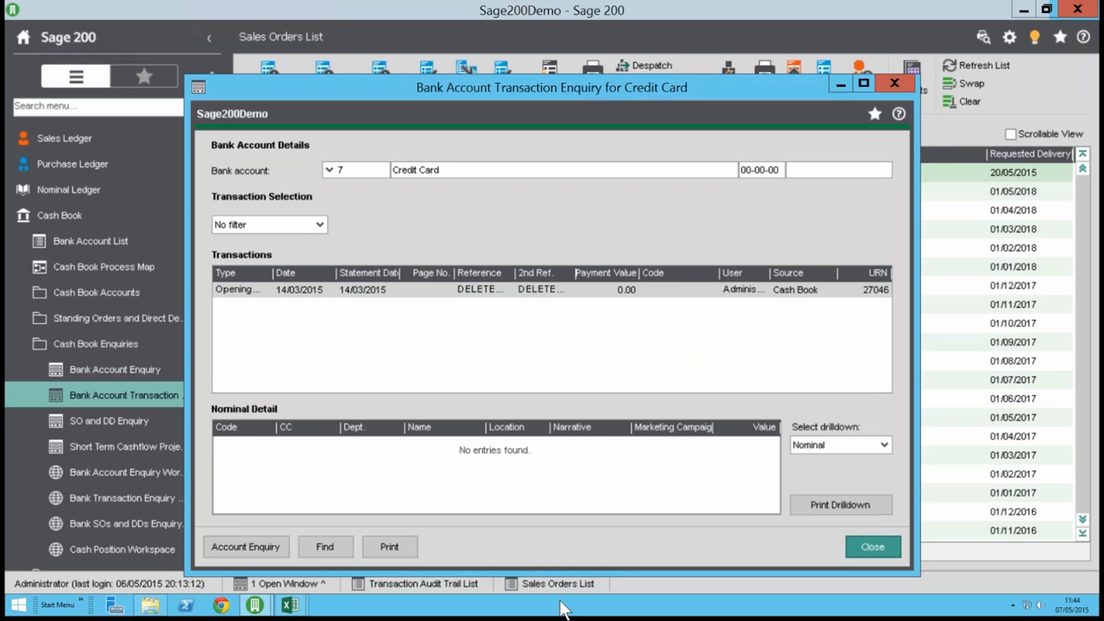
pyautogui.click(290, 605)
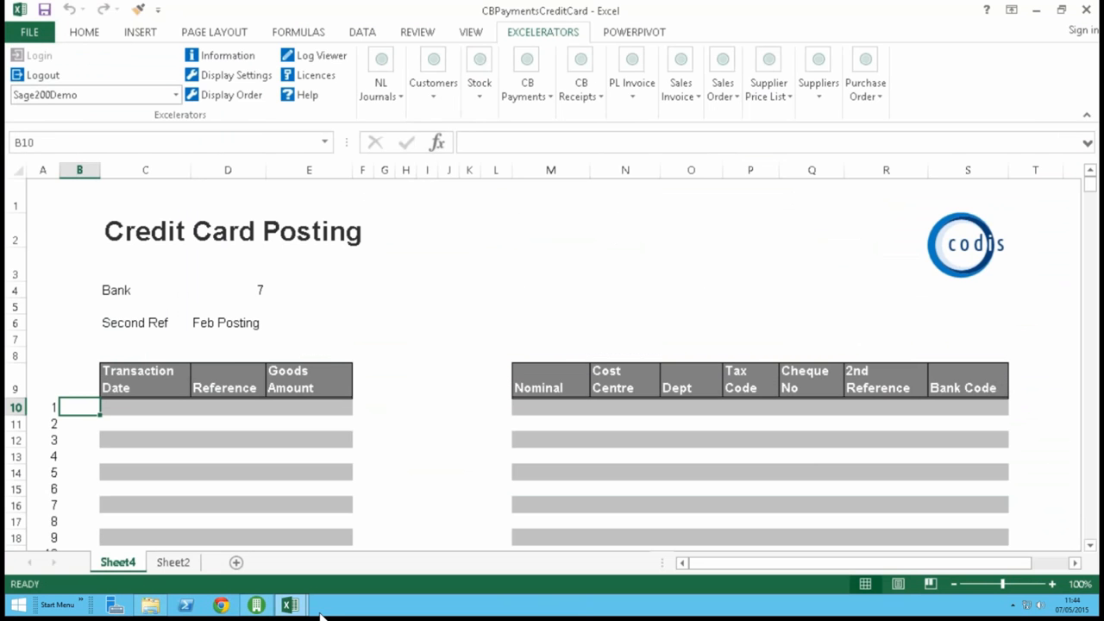
pyautogui.moveTo(292, 609)
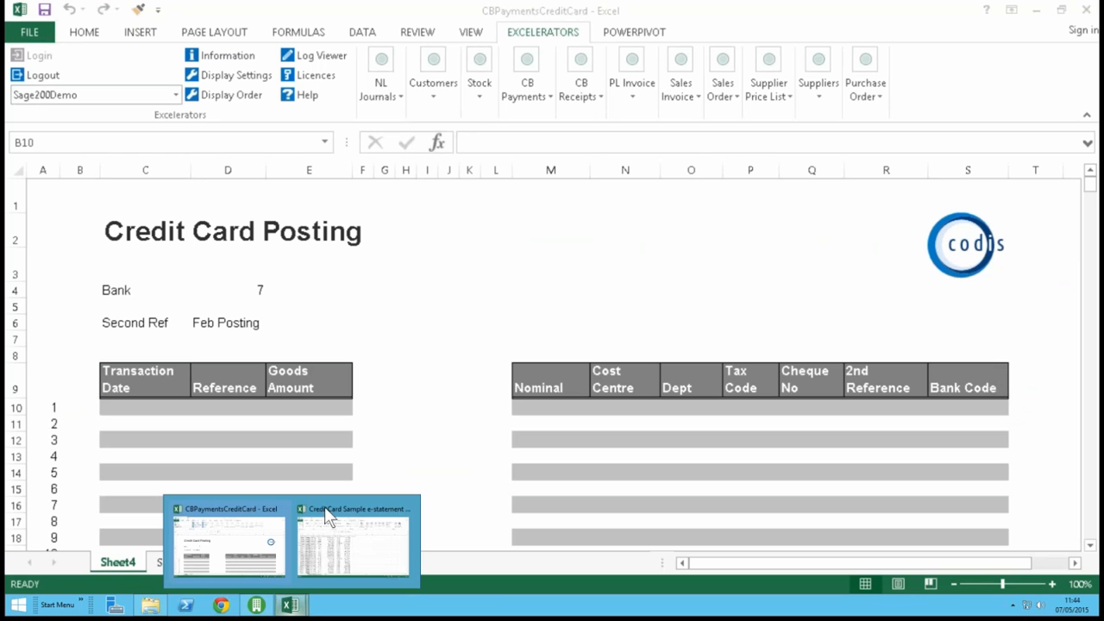
pyautogui.click(343, 570)
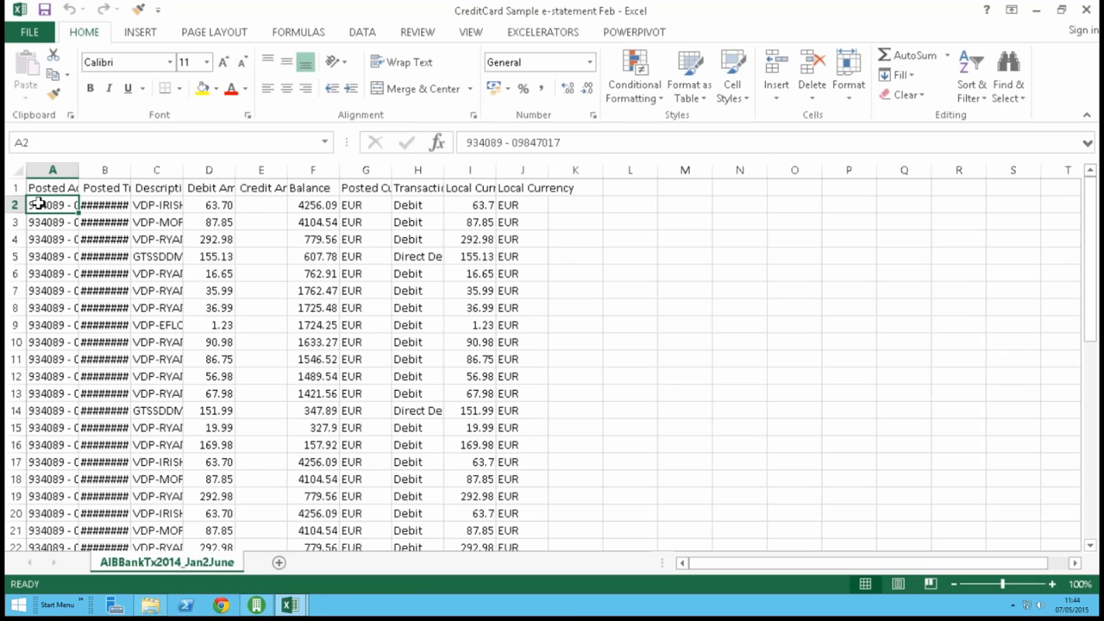
# Step: Copy all the statement's transaction rows from row 2 down and paste them into Sheet4 of CBPaymentsCreditCard starting at cell B10
pyautogui.hotkey('ctrl', 'shift', 'Down')
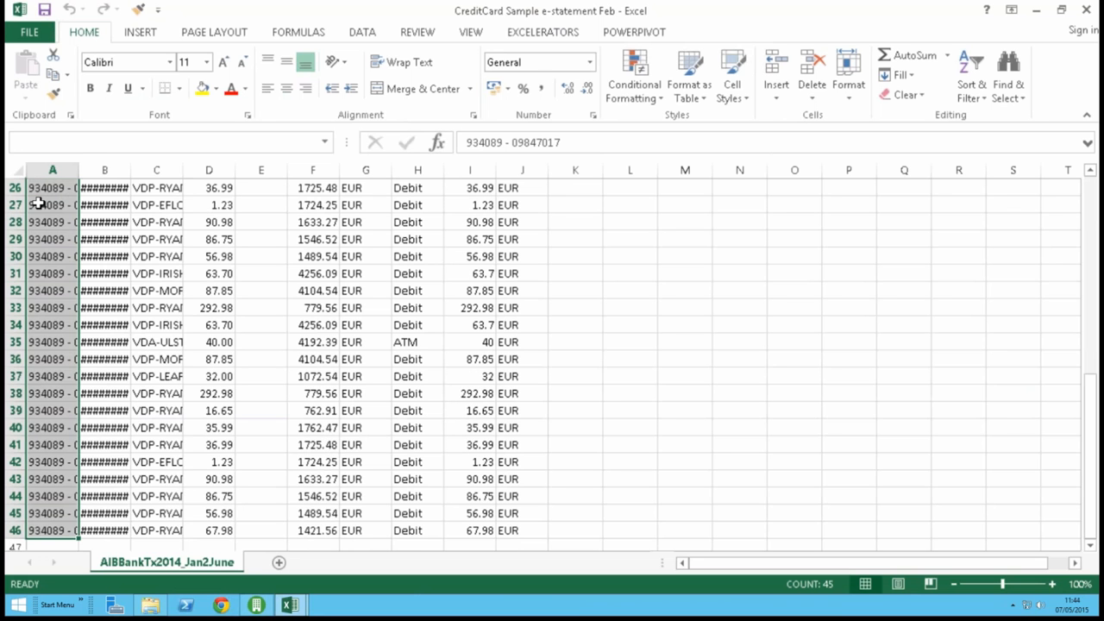
pyautogui.hotkey('shift', 'Right')
pyautogui.hotkey('shift', 'Right')
pyautogui.hotkey('shift', 'Right')
pyautogui.hotkey('shift', 'Right')
pyautogui.hotkey('shift', 'Right')
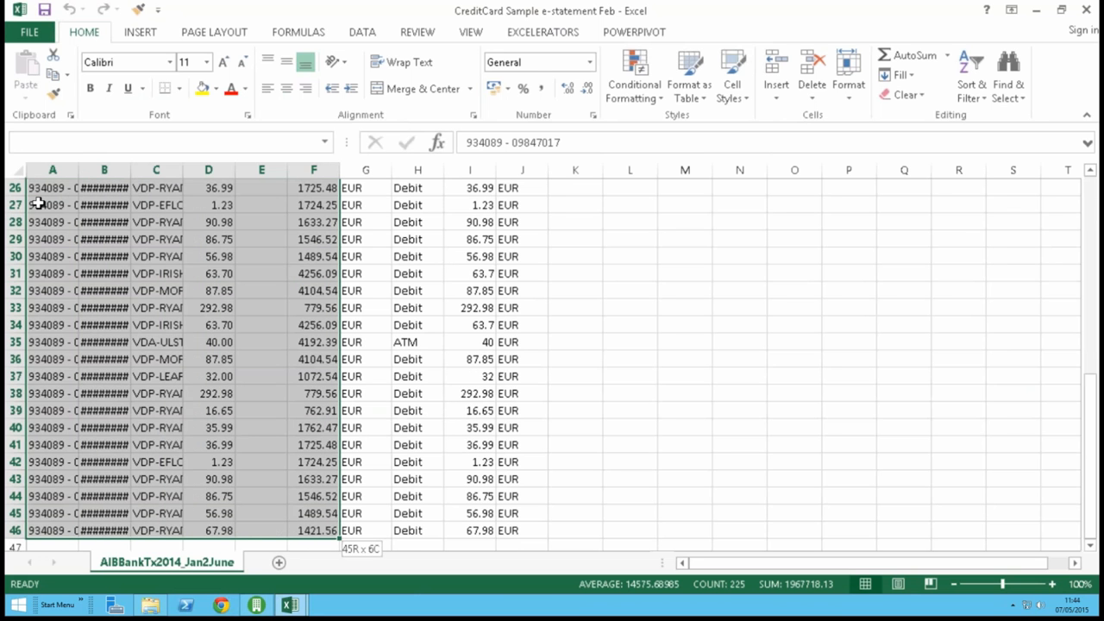
pyautogui.hotkey('ctrl', 'c')
pyautogui.hotkey('ctrl', 'Tab')
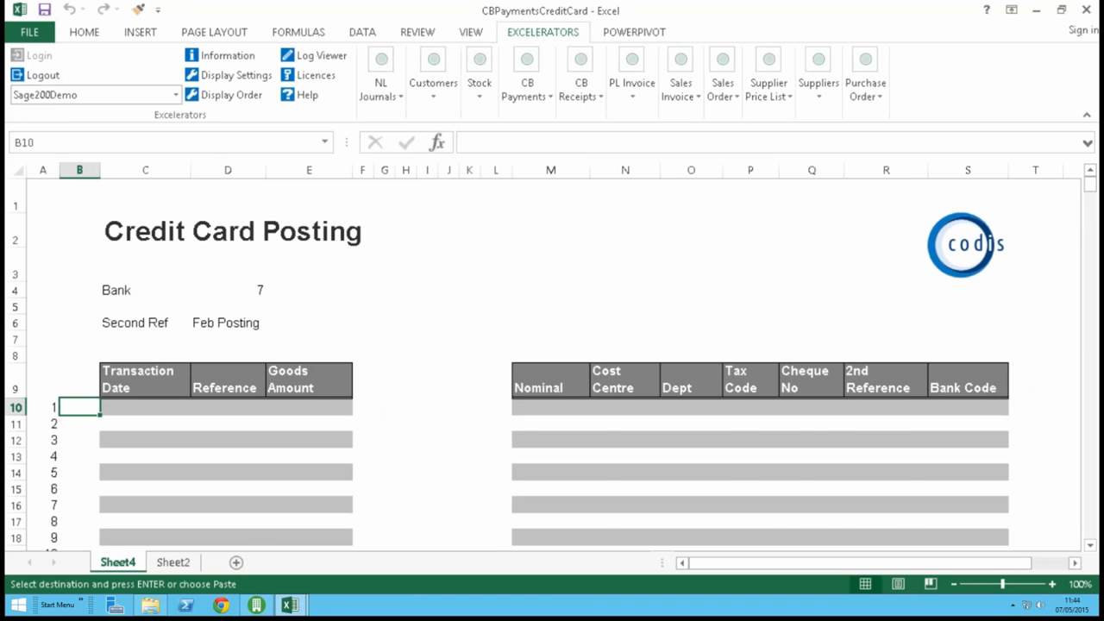
pyautogui.hotkey('ctrl', 'v')
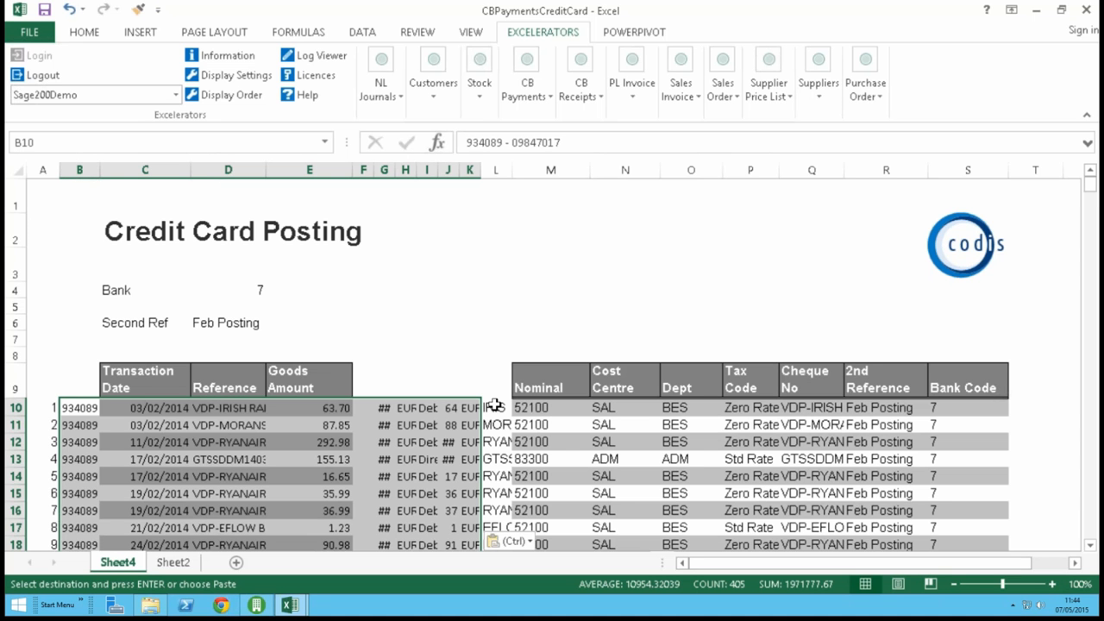
# Step: Examine the formulas in L10 and M10 and the lookup table on Sheet2 that supplies the nominal codes, and return to Sheet4
pyautogui.click(494, 405)
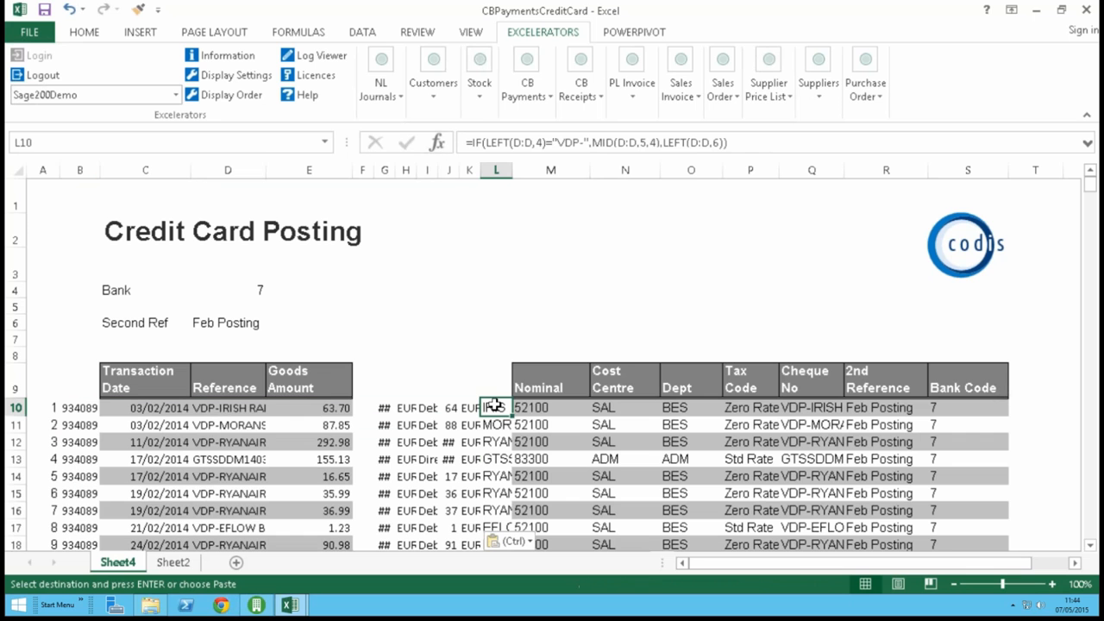
pyautogui.click(550, 411)
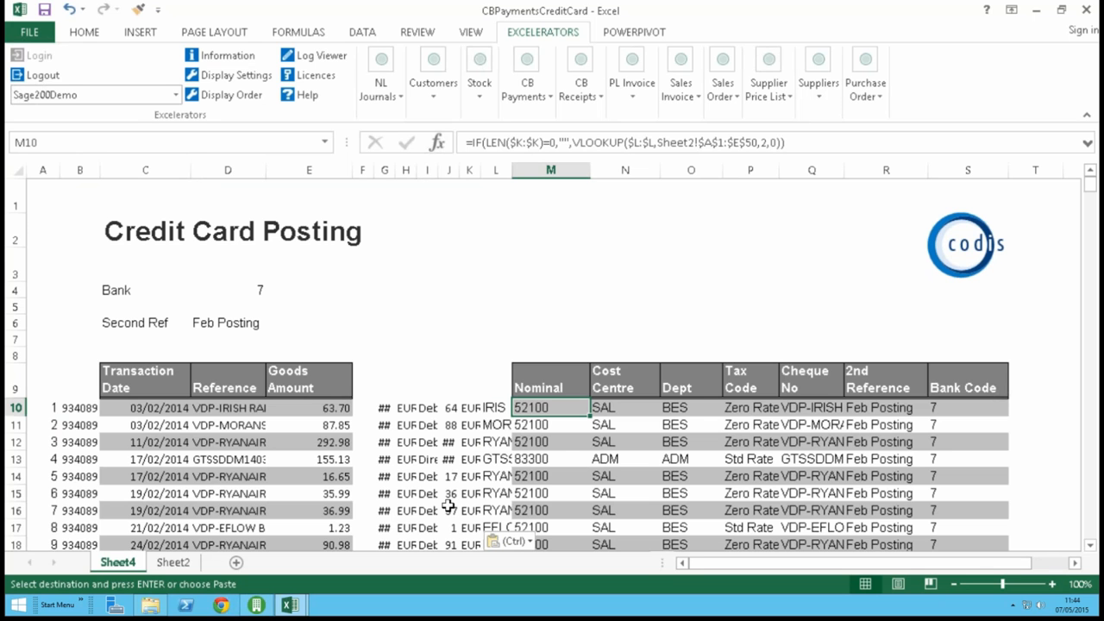
pyautogui.click(171, 562)
pyautogui.click(60, 189)
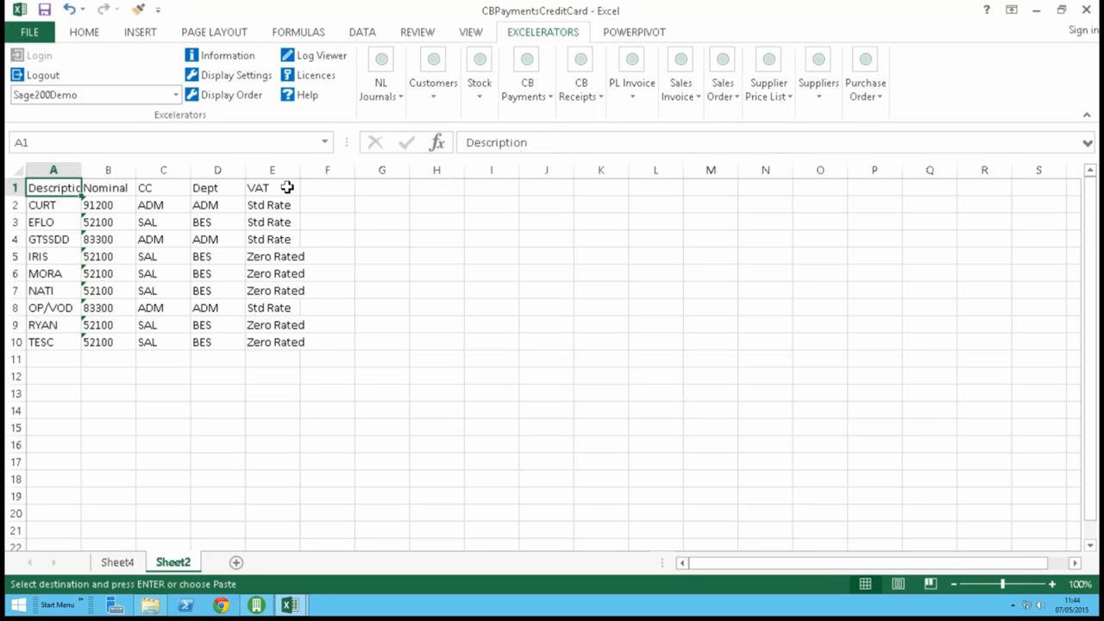
pyautogui.click(130, 564)
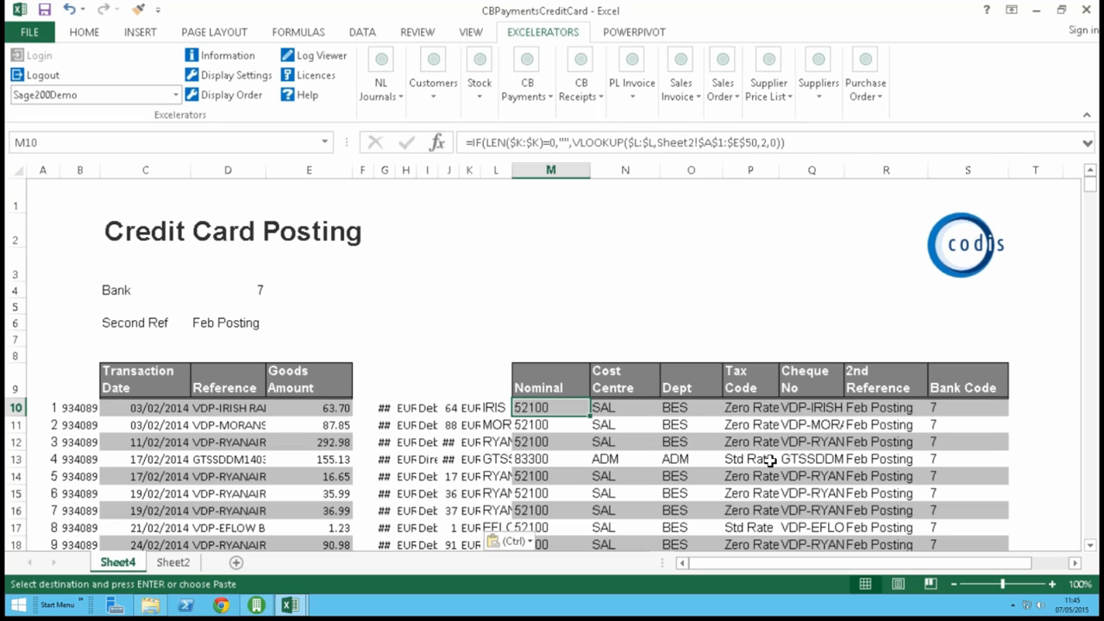
# Step: Validate the CB Payments data with Excelerators and jump to the sheet row of the line 34 error
pyautogui.click(529, 86)
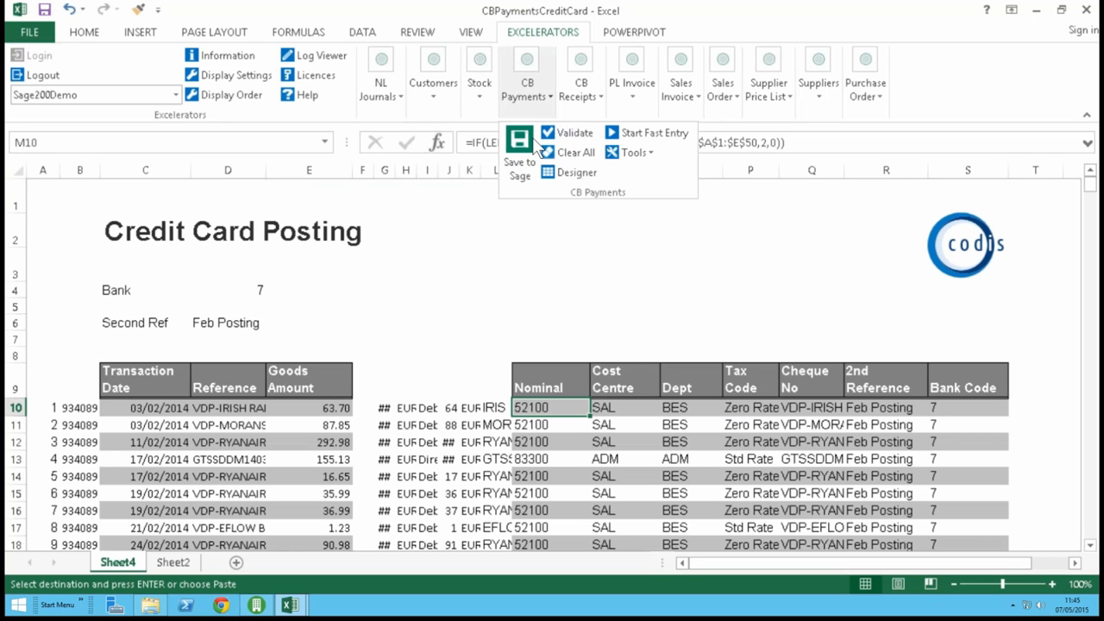
pyautogui.click(570, 133)
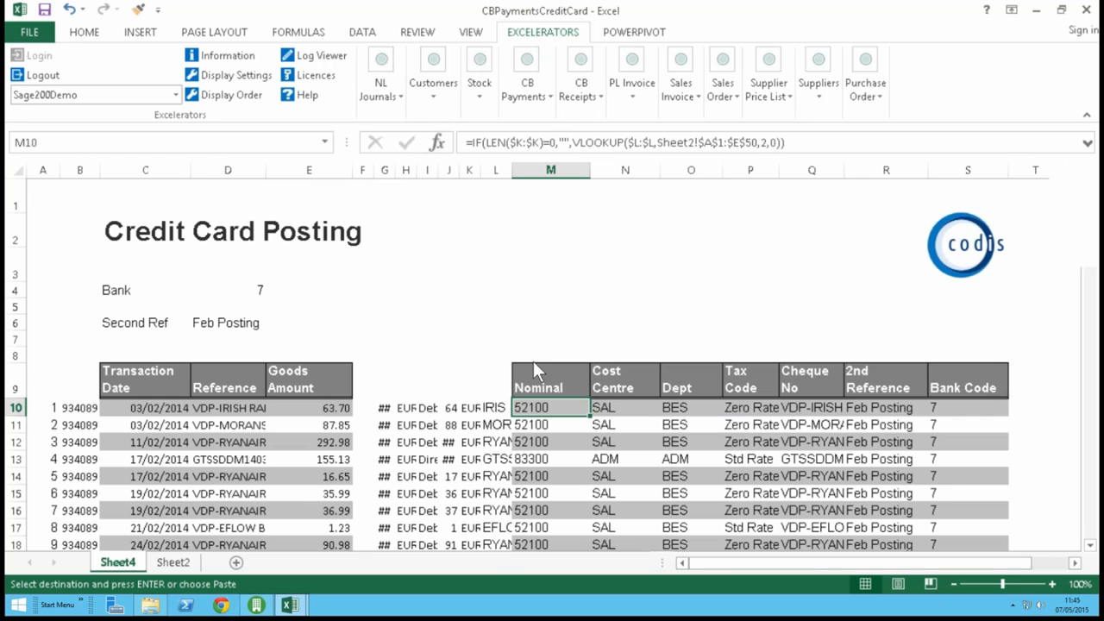
pyautogui.click(535, 71)
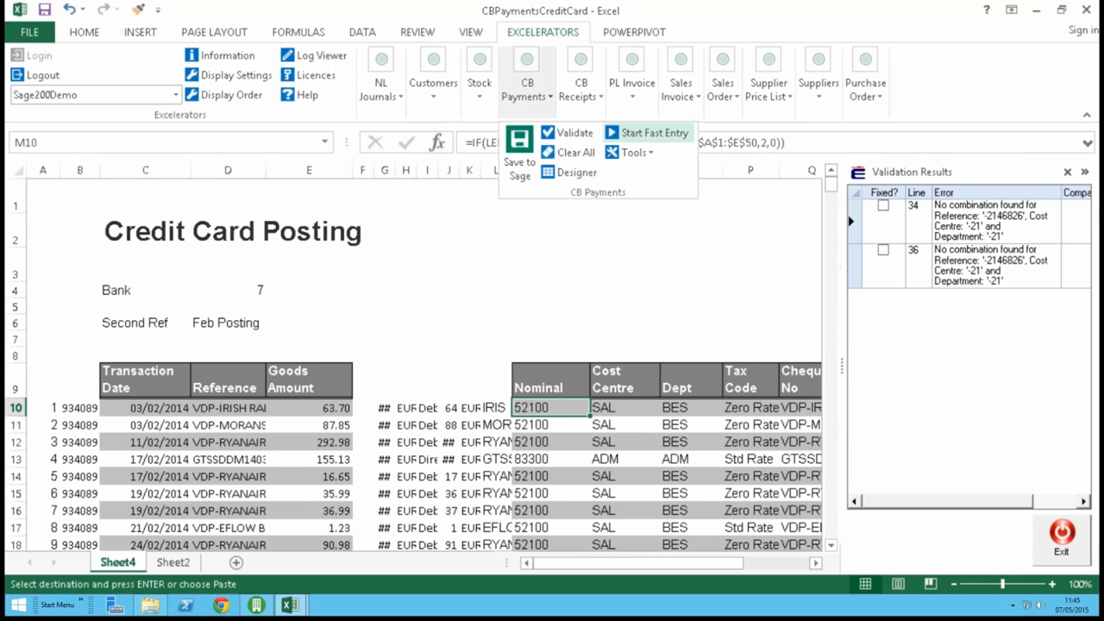
pyautogui.click(494, 204)
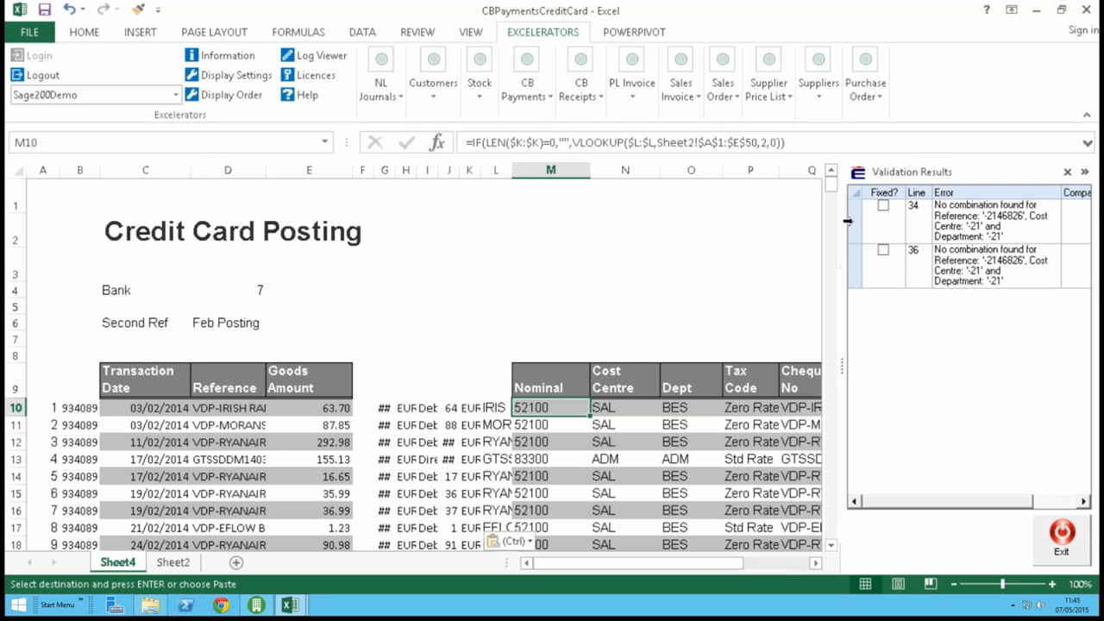
pyautogui.click(855, 221)
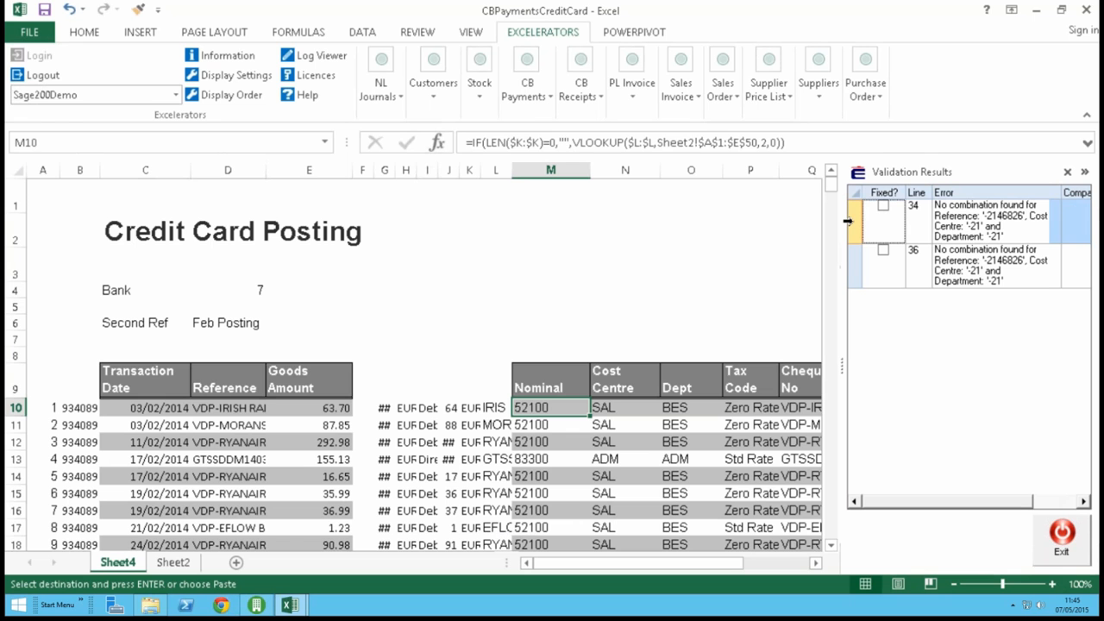
pyautogui.doubleClick(848, 221)
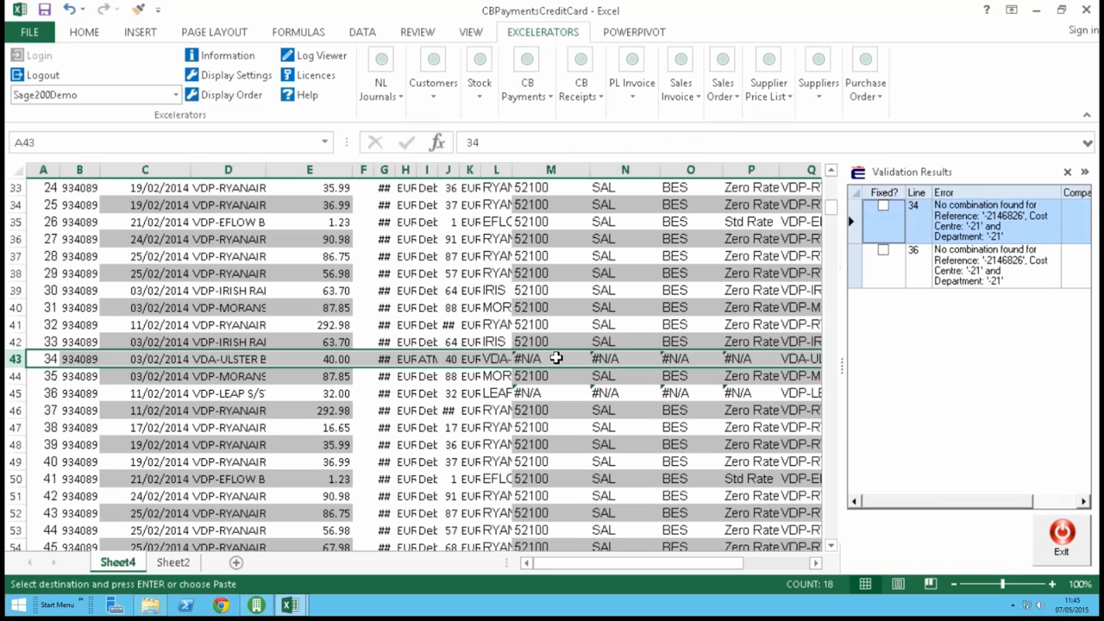
# Step: Widen column D and set the nominal in M43 by searching for "Bank ch" and choosing Bank Charges, 63200 ADM ADM
pyautogui.click(556, 358)
pyautogui.hotkey('ctrl', 'v')
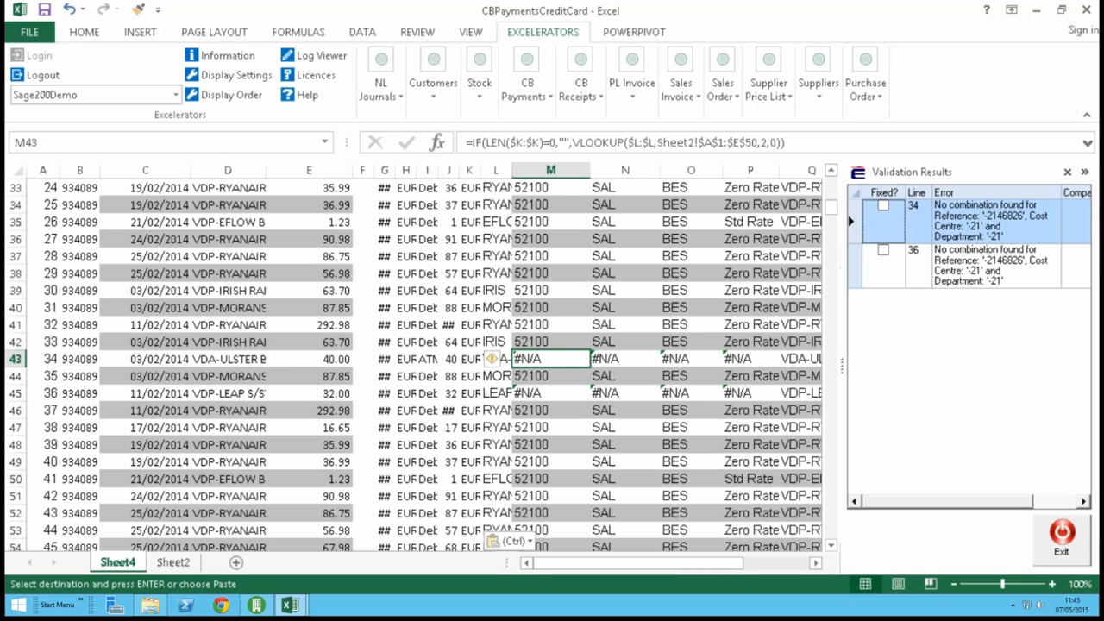
pyautogui.moveTo(266, 170); pyautogui.dragTo(297, 175)
pyautogui.write('Bank ch')
pyautogui.press('Return')
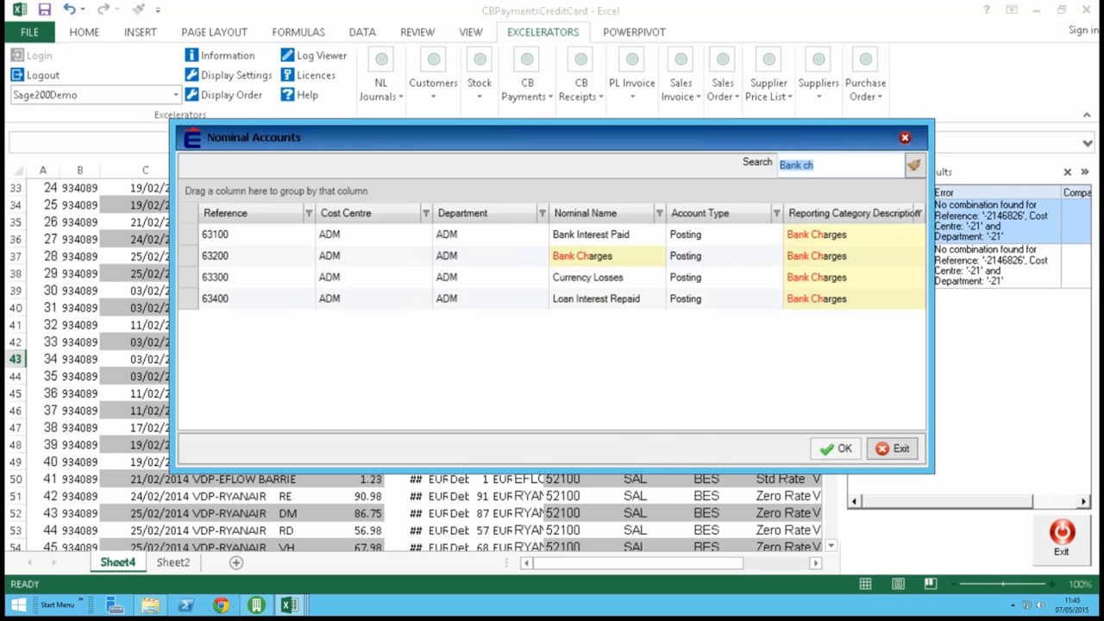
pyautogui.click(599, 277)
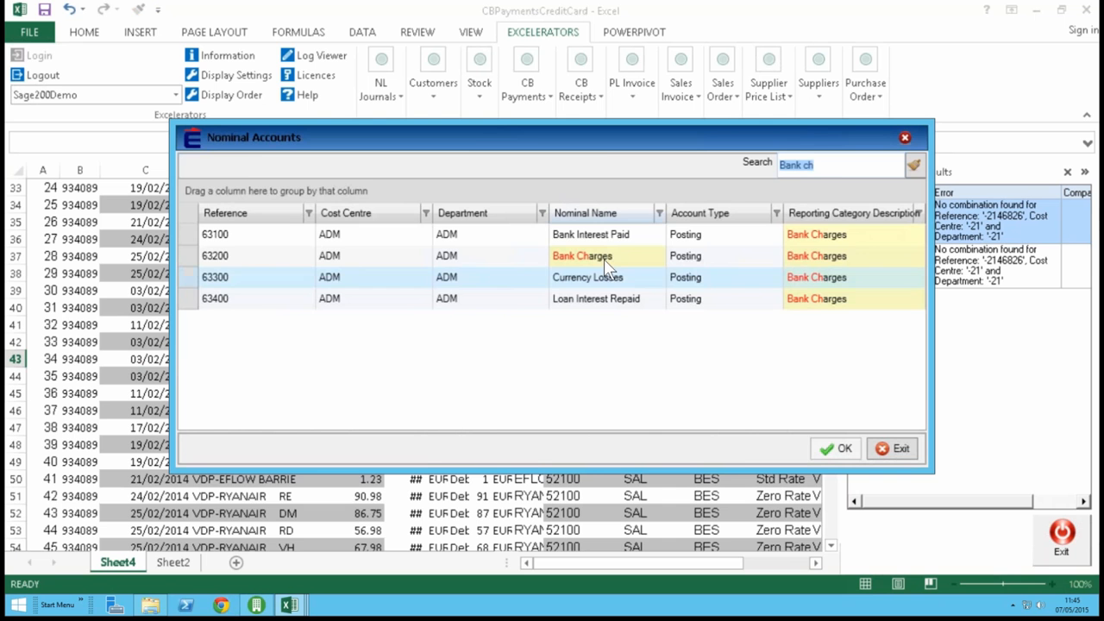
pyautogui.doubleClick(604, 259)
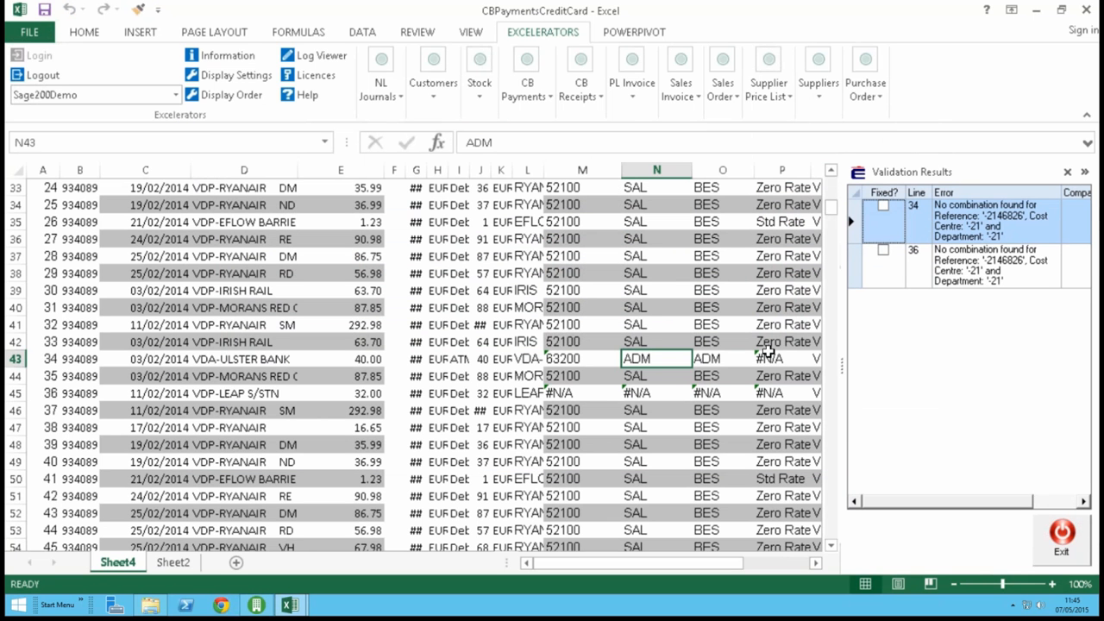
# Step: Replace the tax code formula in P43 with Zero Rated
pyautogui.click(768, 356)
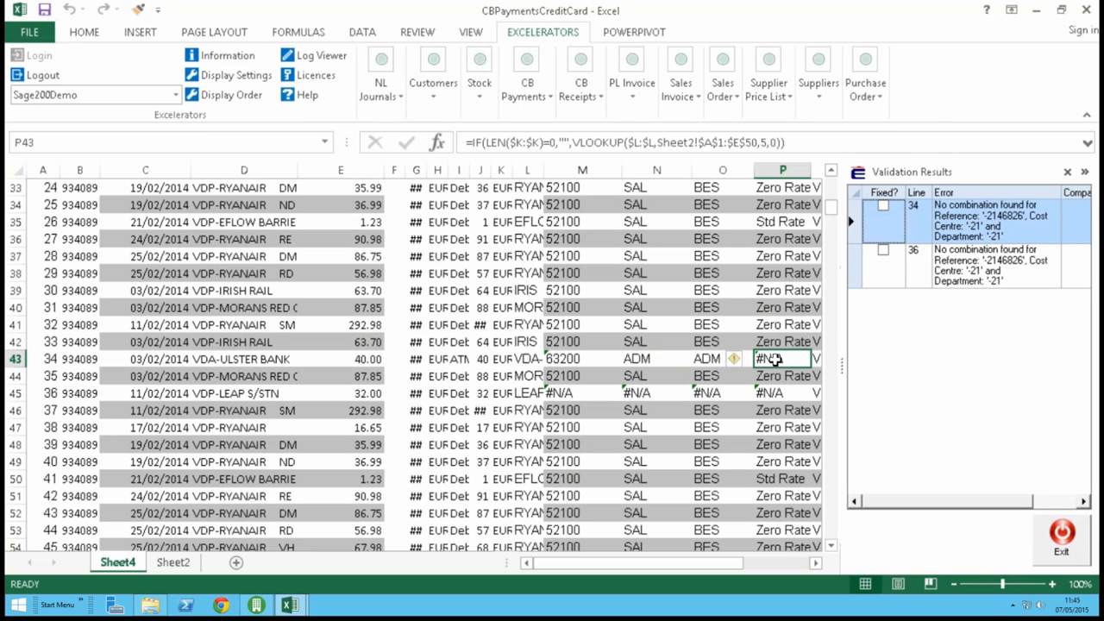
pyautogui.doubleClick(776, 359)
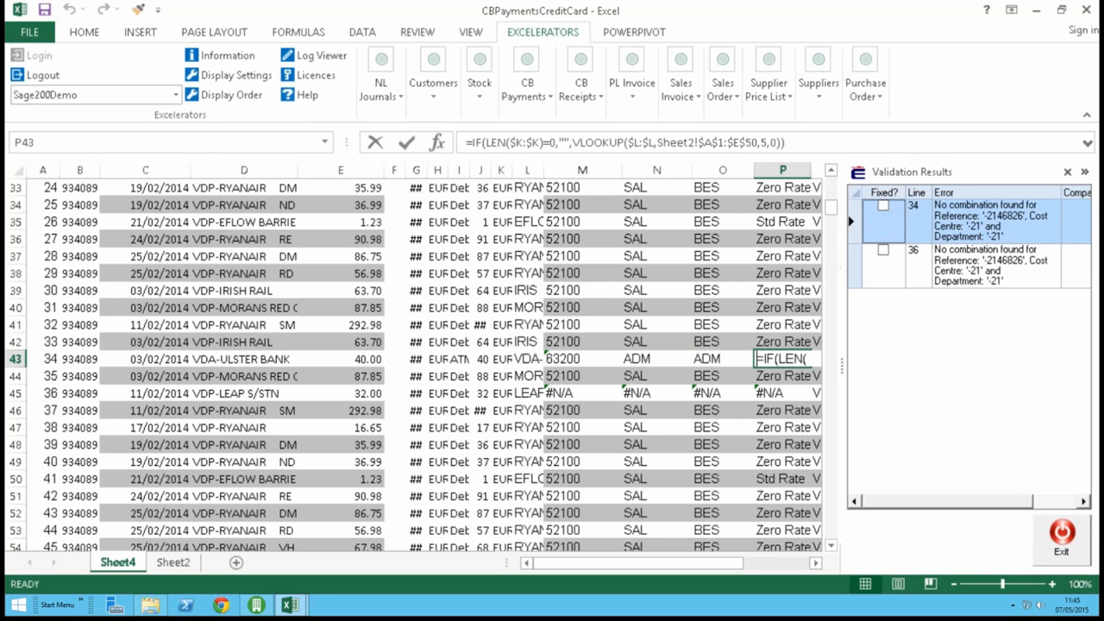
pyautogui.write('zero Rated')
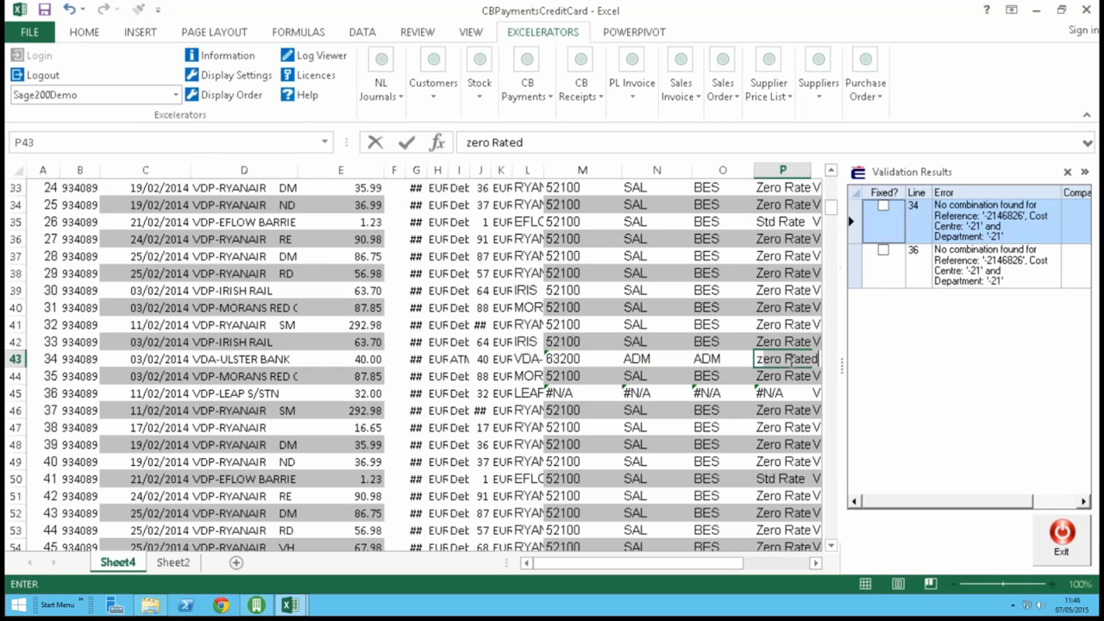
pyautogui.press('Return')
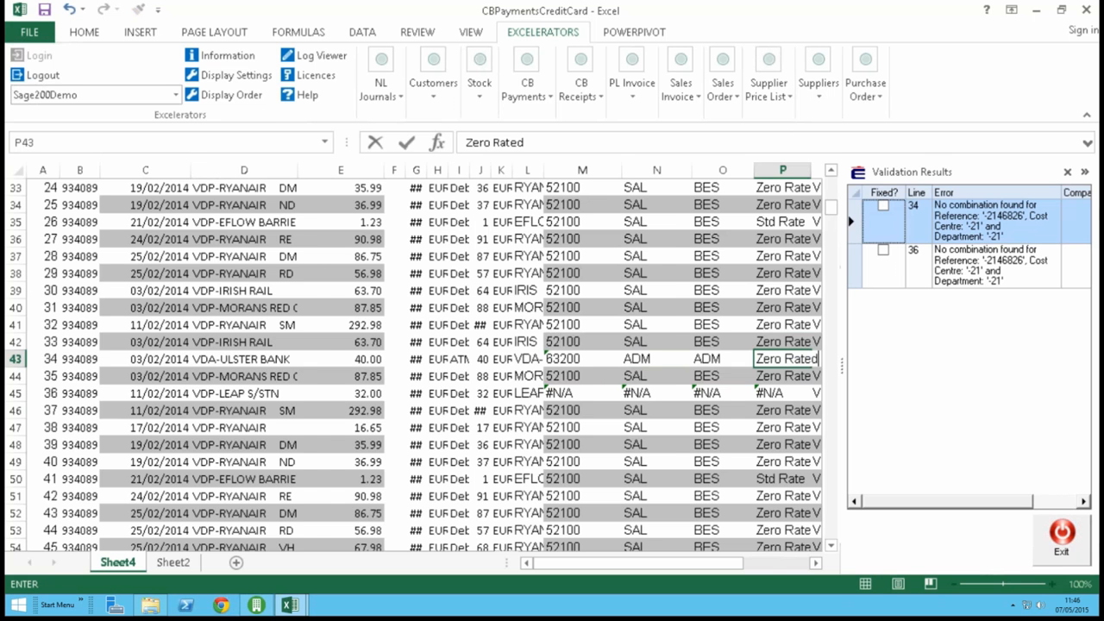
pyautogui.press('Tab')
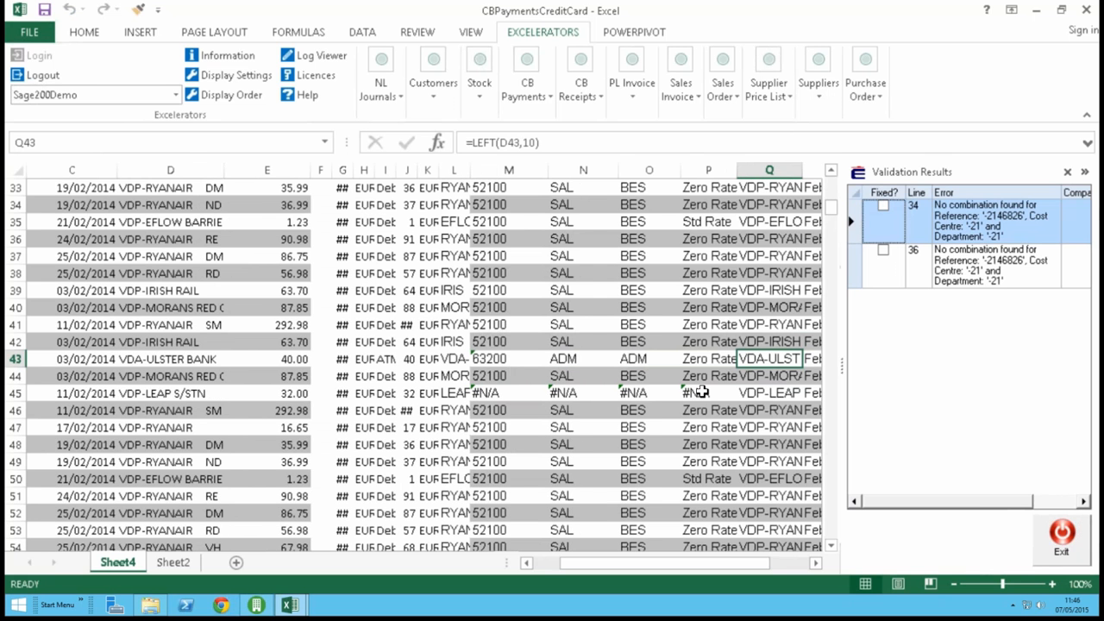
# Step: Go to the line 36 error and set the nominal in M45 by searching for "FUEL" and choosing 51104 INS BES
pyautogui.click(857, 266)
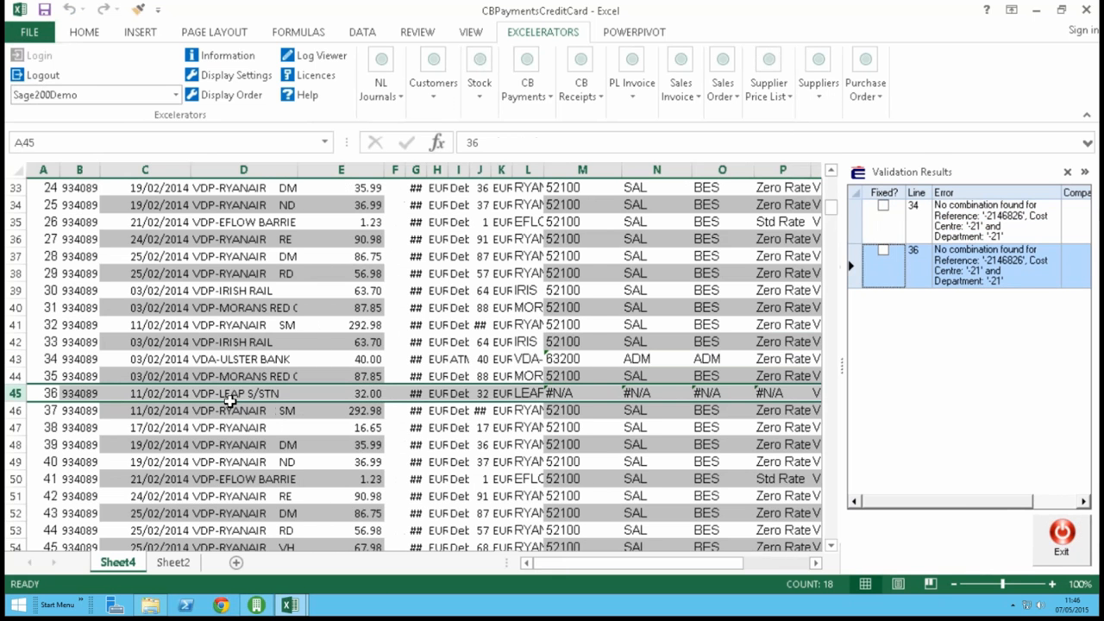
pyautogui.click(585, 395)
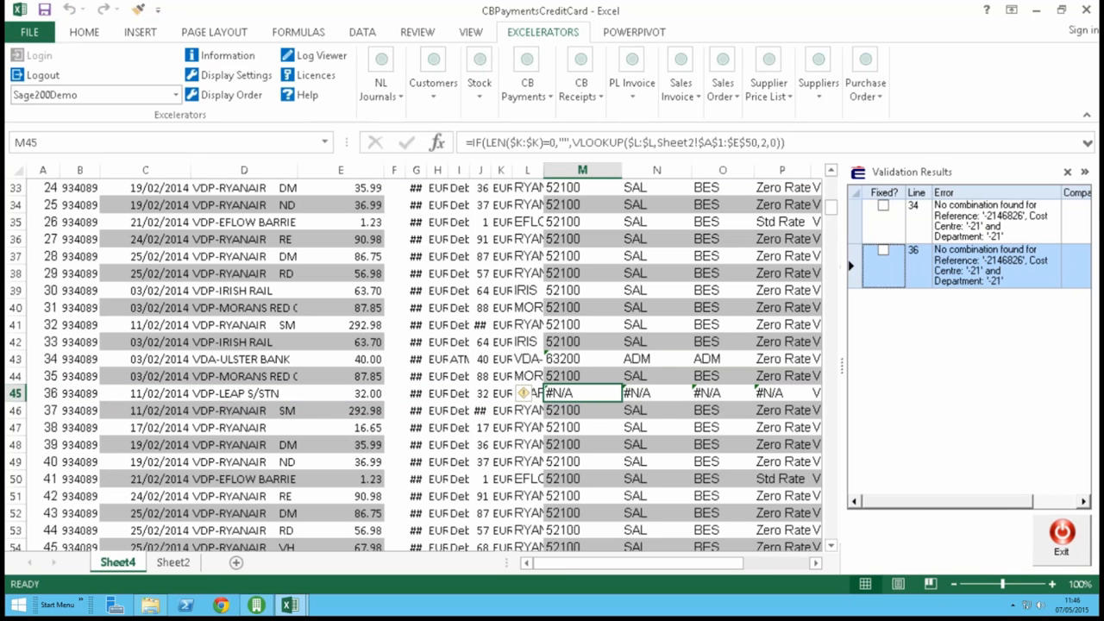
pyautogui.rightClick(583, 397)
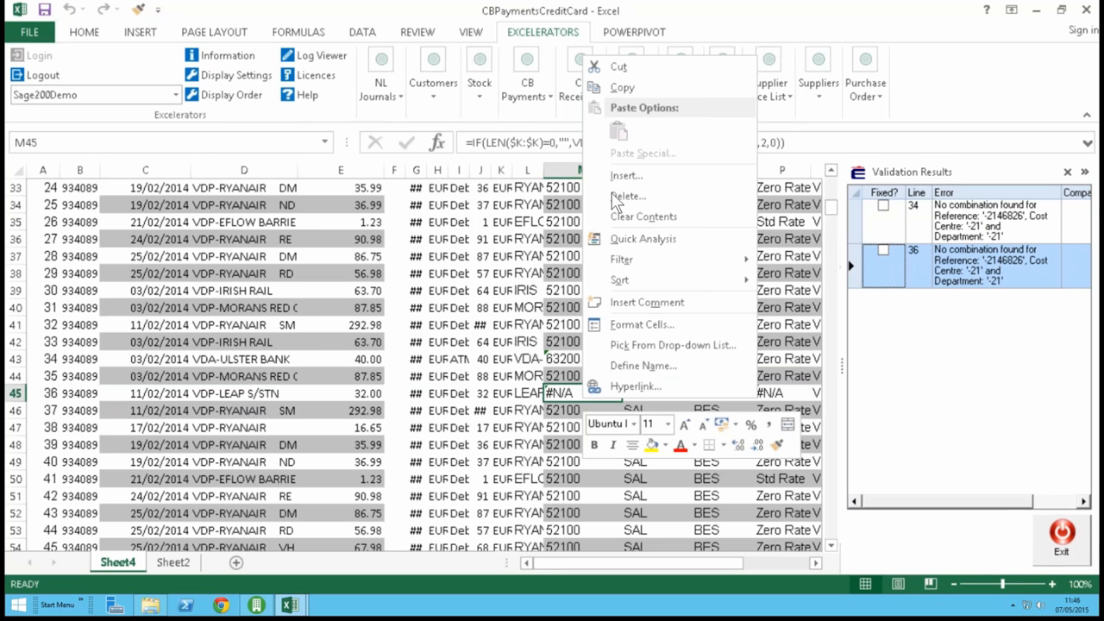
pyautogui.press('Escape')
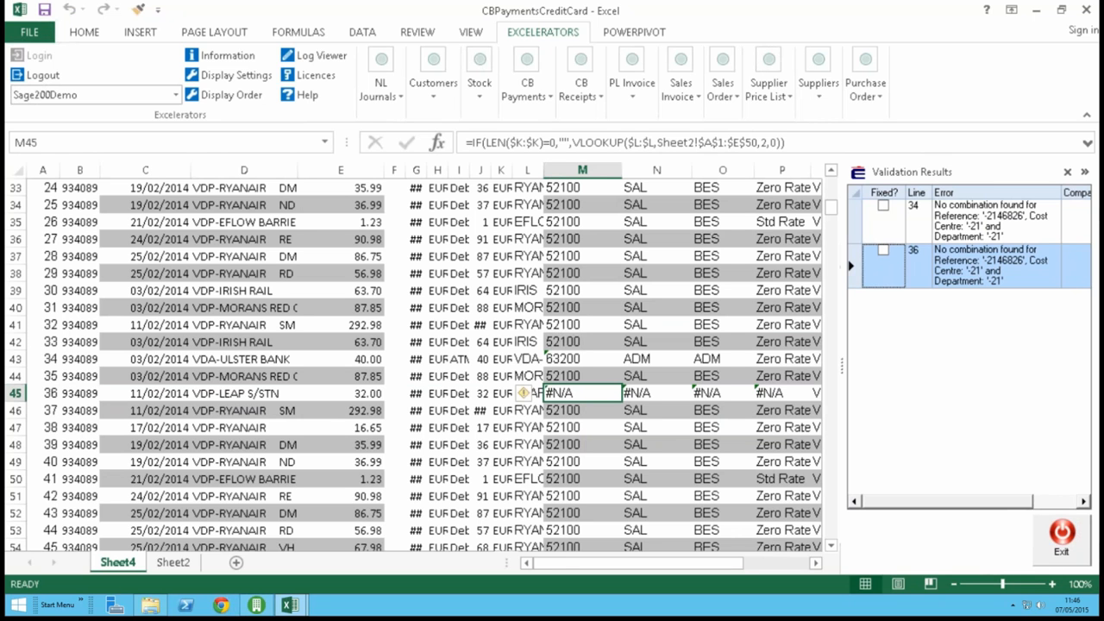
pyautogui.press('F2')
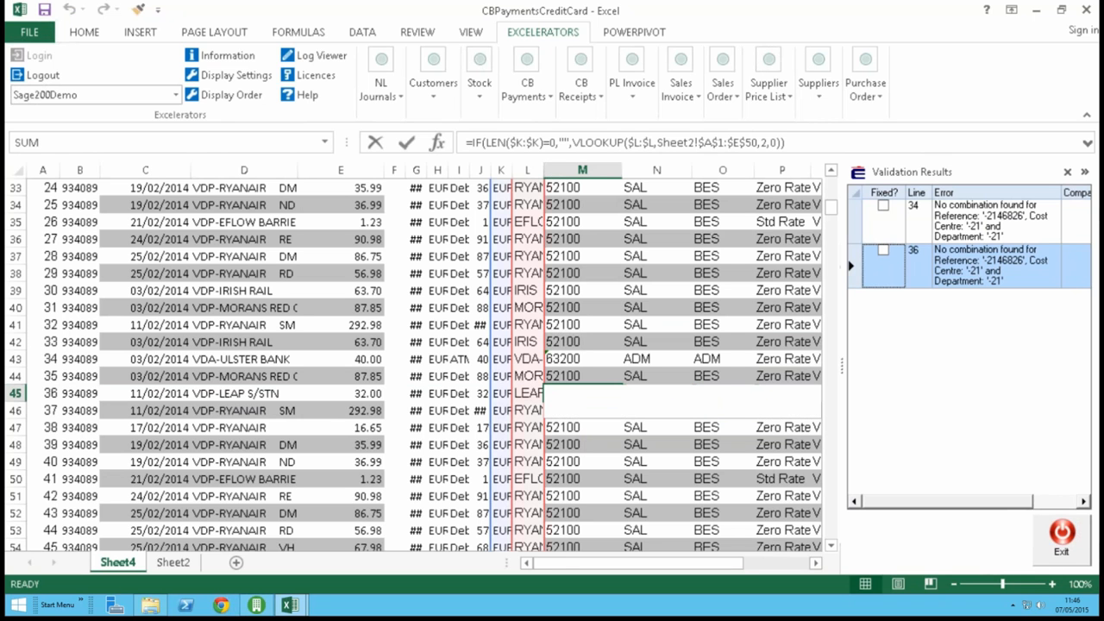
pyautogui.press('Escape')
pyautogui.write('FU')
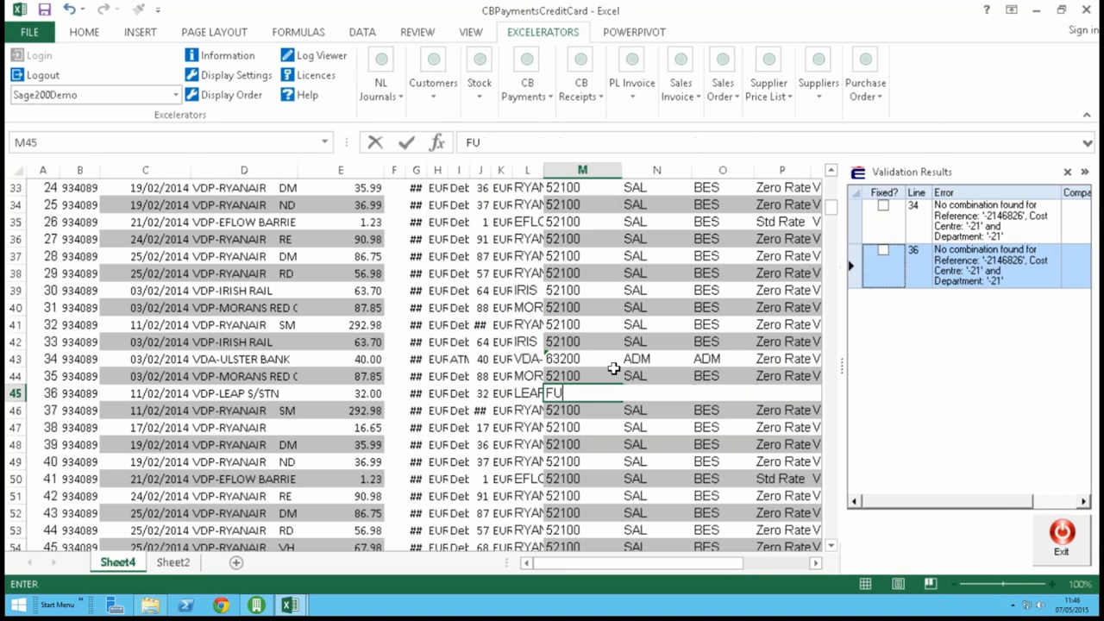
pyautogui.press('Return')
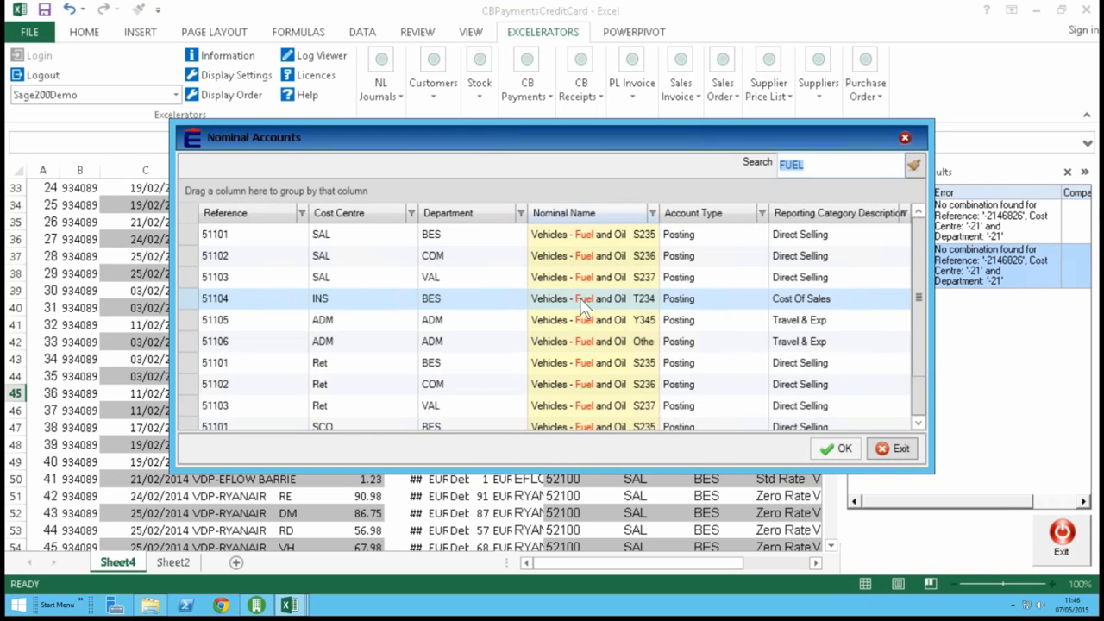
pyautogui.doubleClick(581, 298)
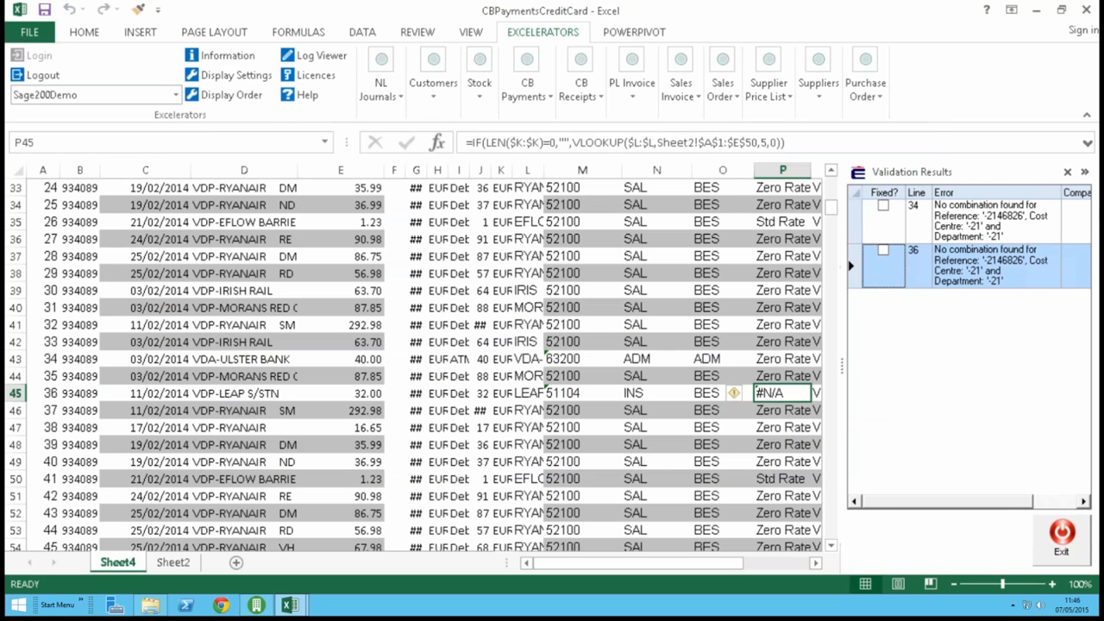
# Step: Set the tax code in P45 to Std Rate, close the validation results and validate the CB Payments data again
pyautogui.write('Std Rate')
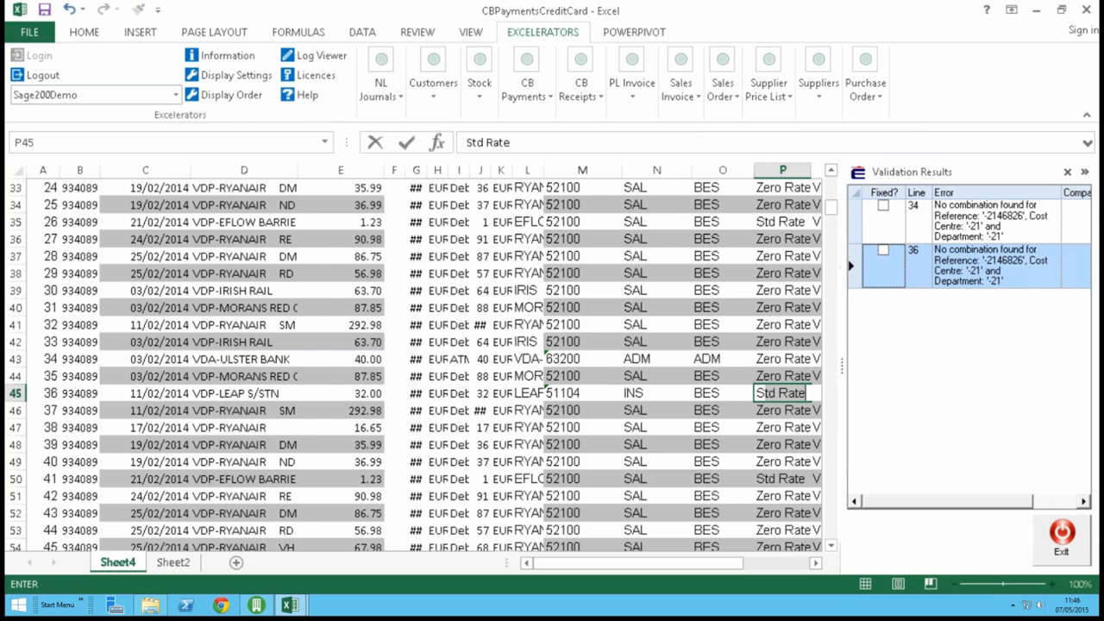
pyautogui.press('Tab')
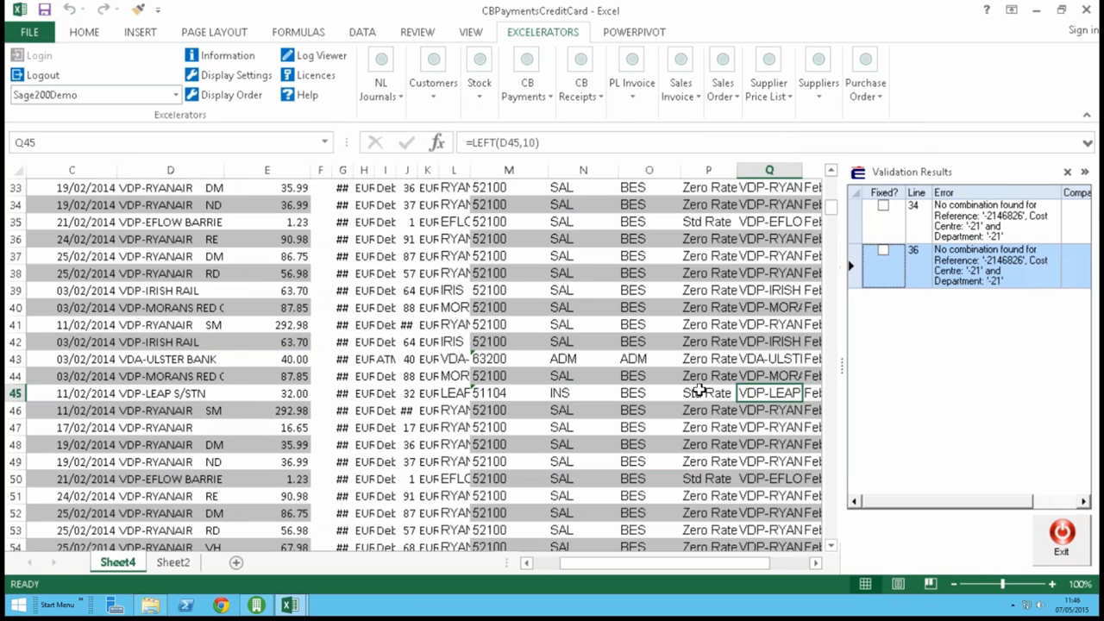
pyautogui.click(1063, 535)
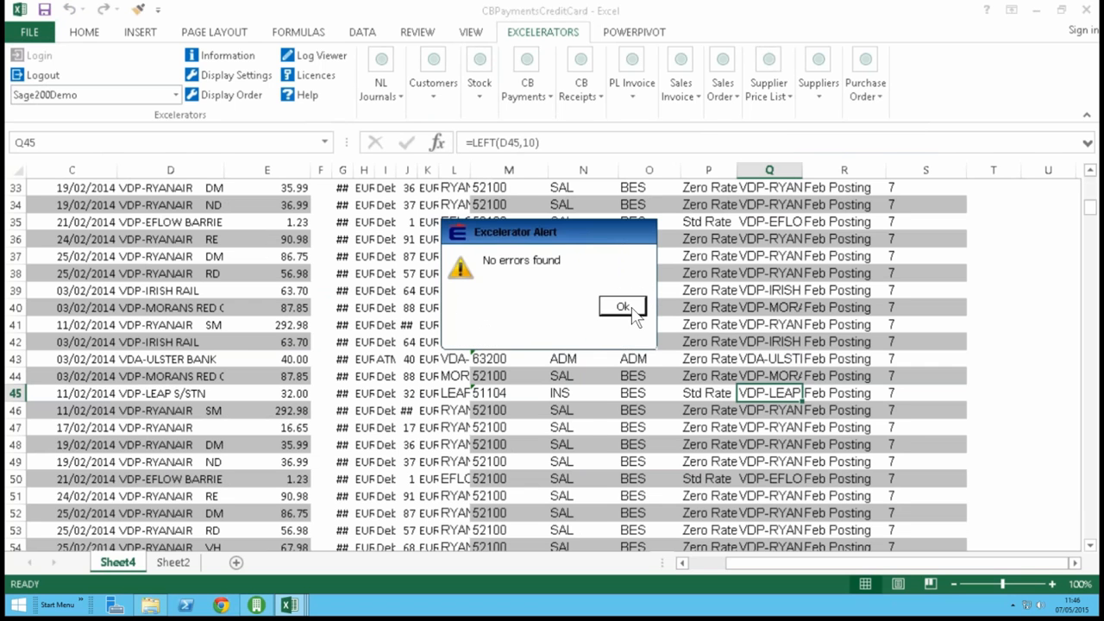
pyautogui.click(622, 311)
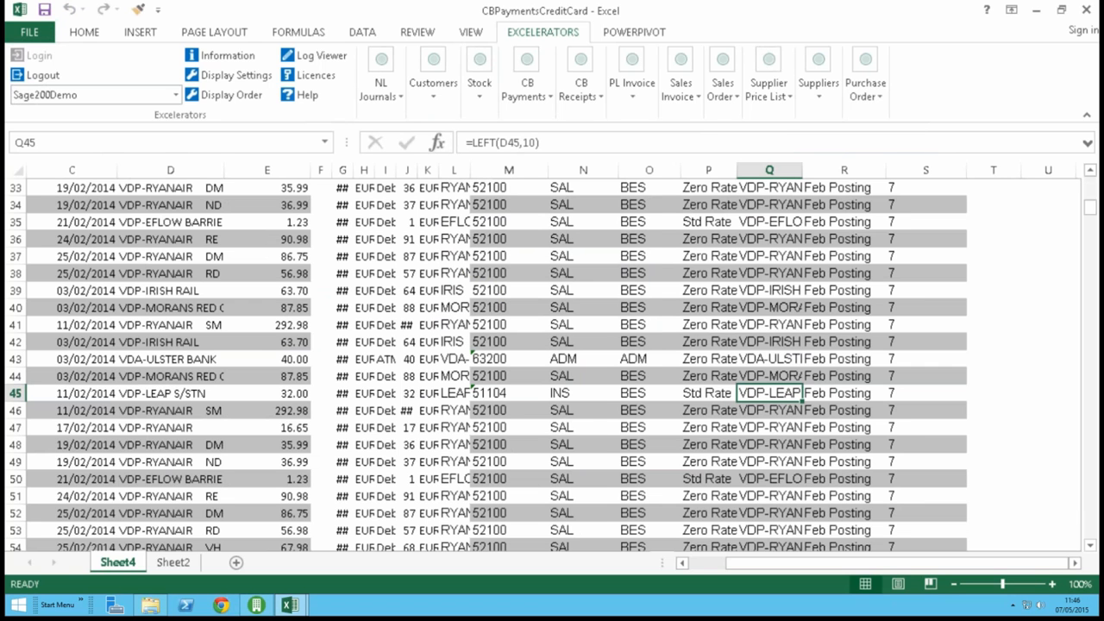
# Step: Save the validated CB Payments to the Sage200Demo company in Sage, confirming the save
pyautogui.click(528, 77)
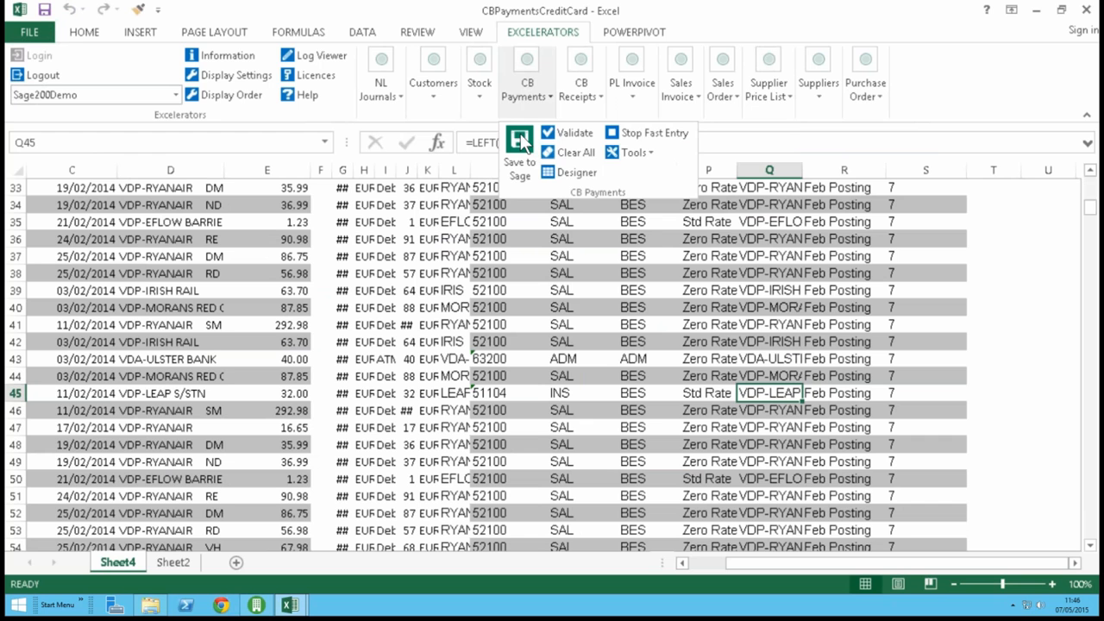
pyautogui.click(521, 142)
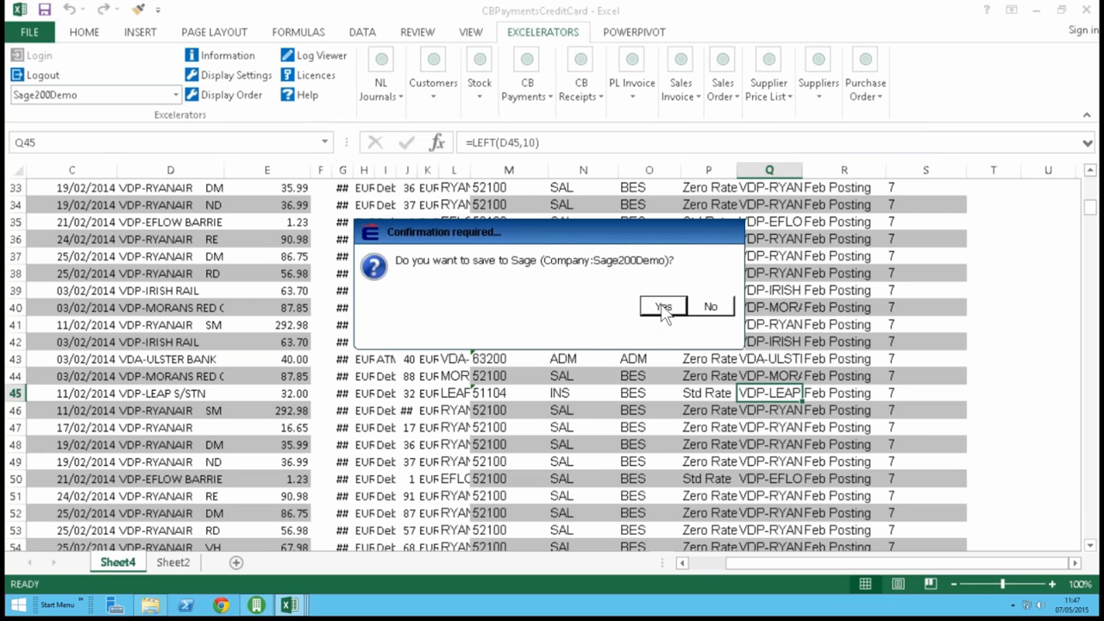
pyautogui.click(664, 307)
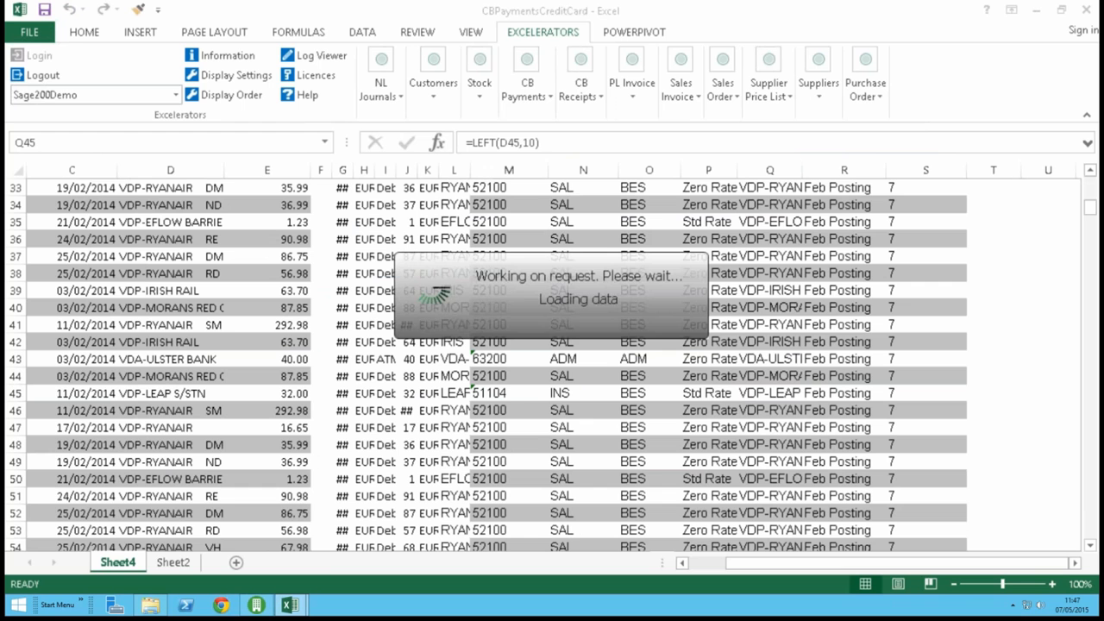
pyautogui.moveTo(256, 605)
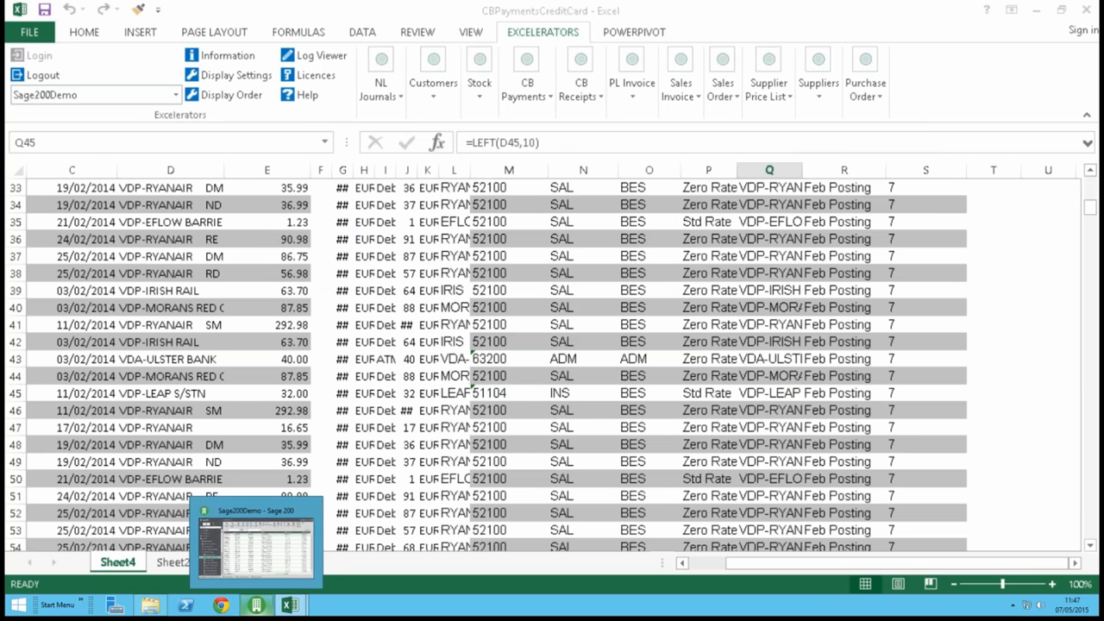
pyautogui.click(632, 308)
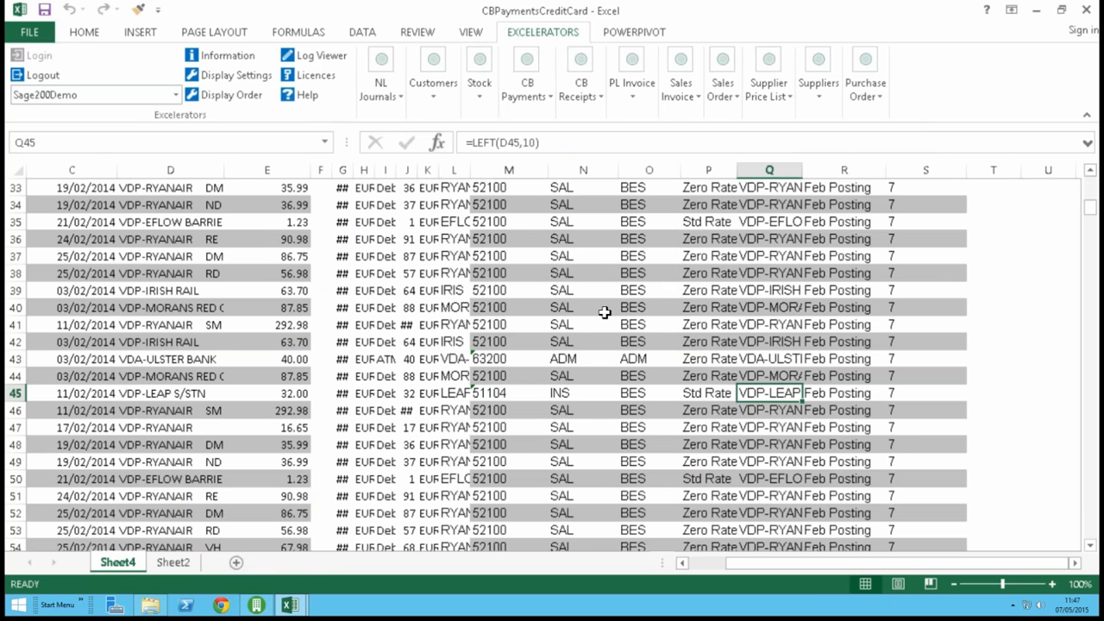
# Step: Switch to Sage 200, open the Bank Account Transaction Enquiry for Credit Card, select the second payment and widen the Reference column to examine the posted payments
pyautogui.click(260, 612)
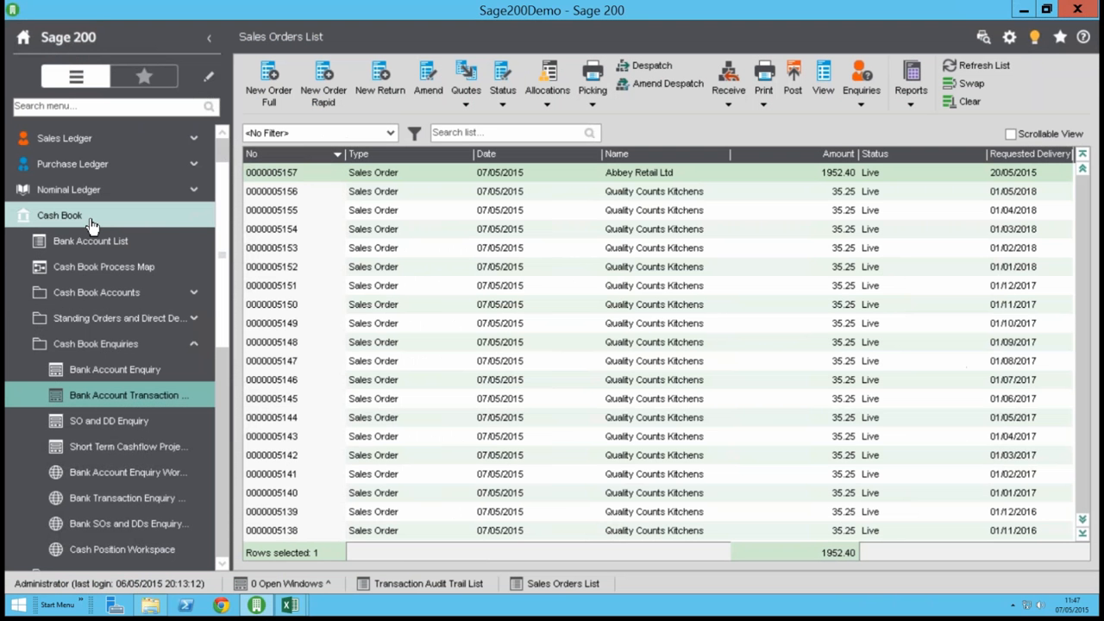
pyautogui.click(121, 399)
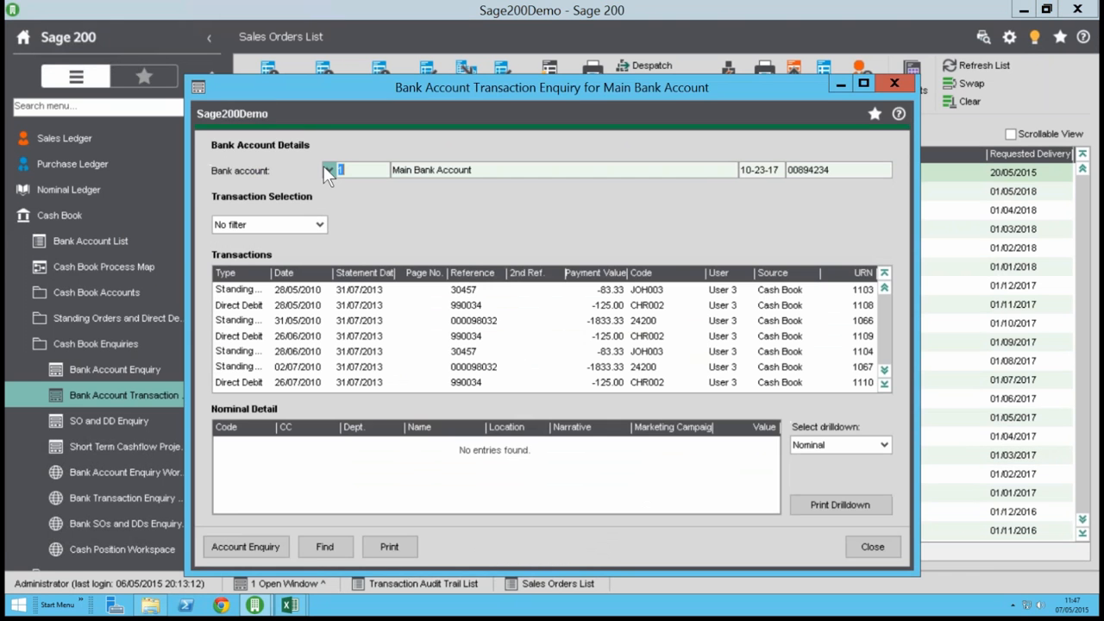
pyautogui.click(329, 170)
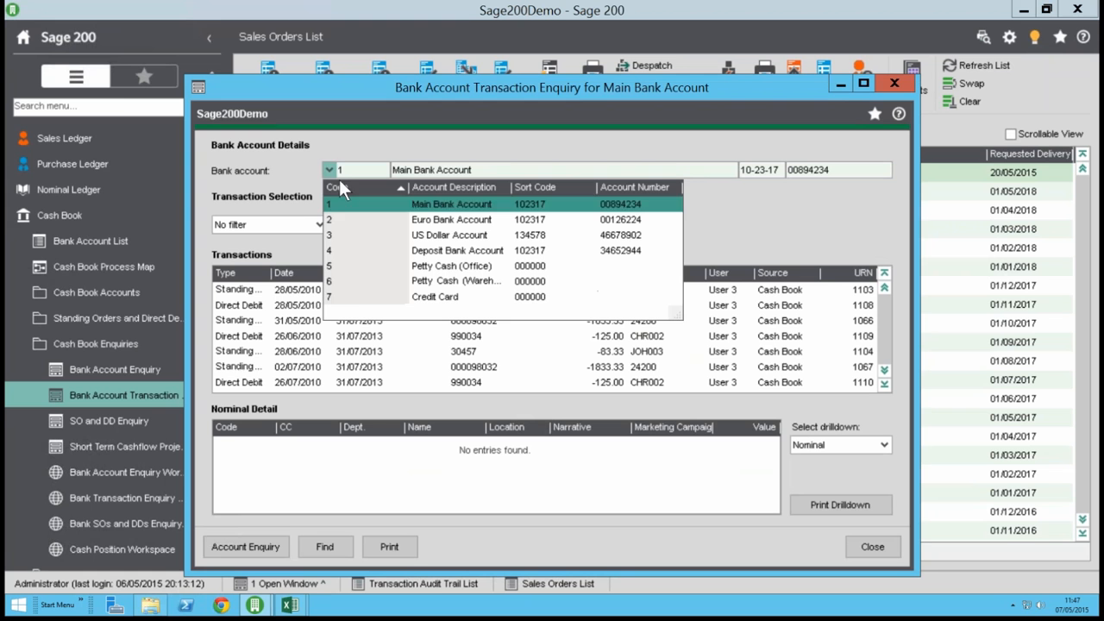
pyautogui.click(366, 301)
pyautogui.click(294, 307)
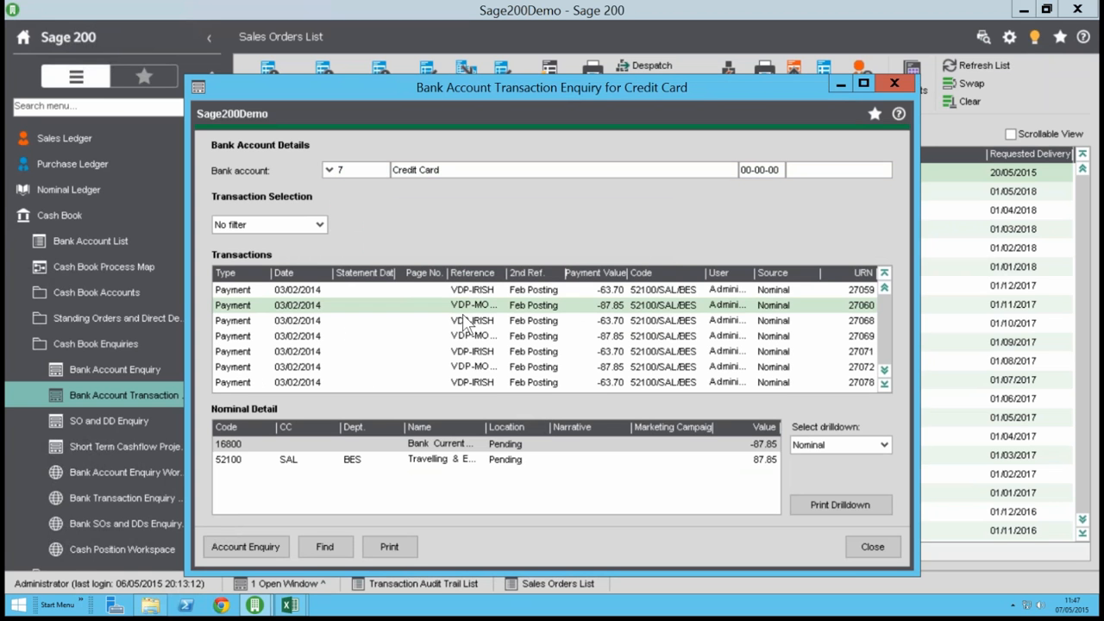
pyautogui.moveTo(560, 272); pyautogui.dragTo(561, 272)
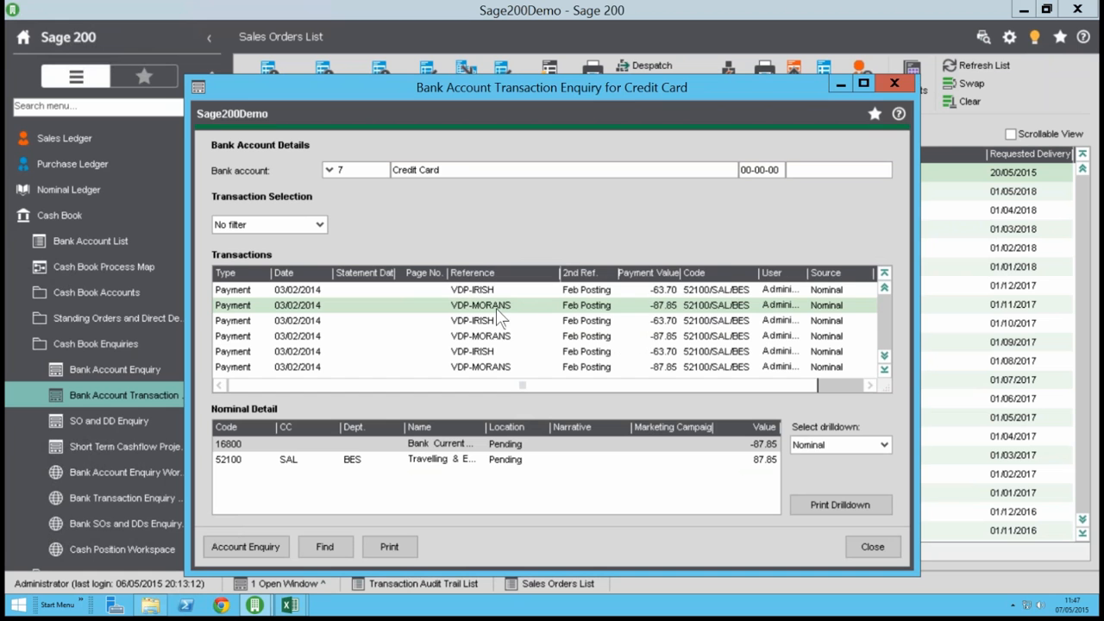